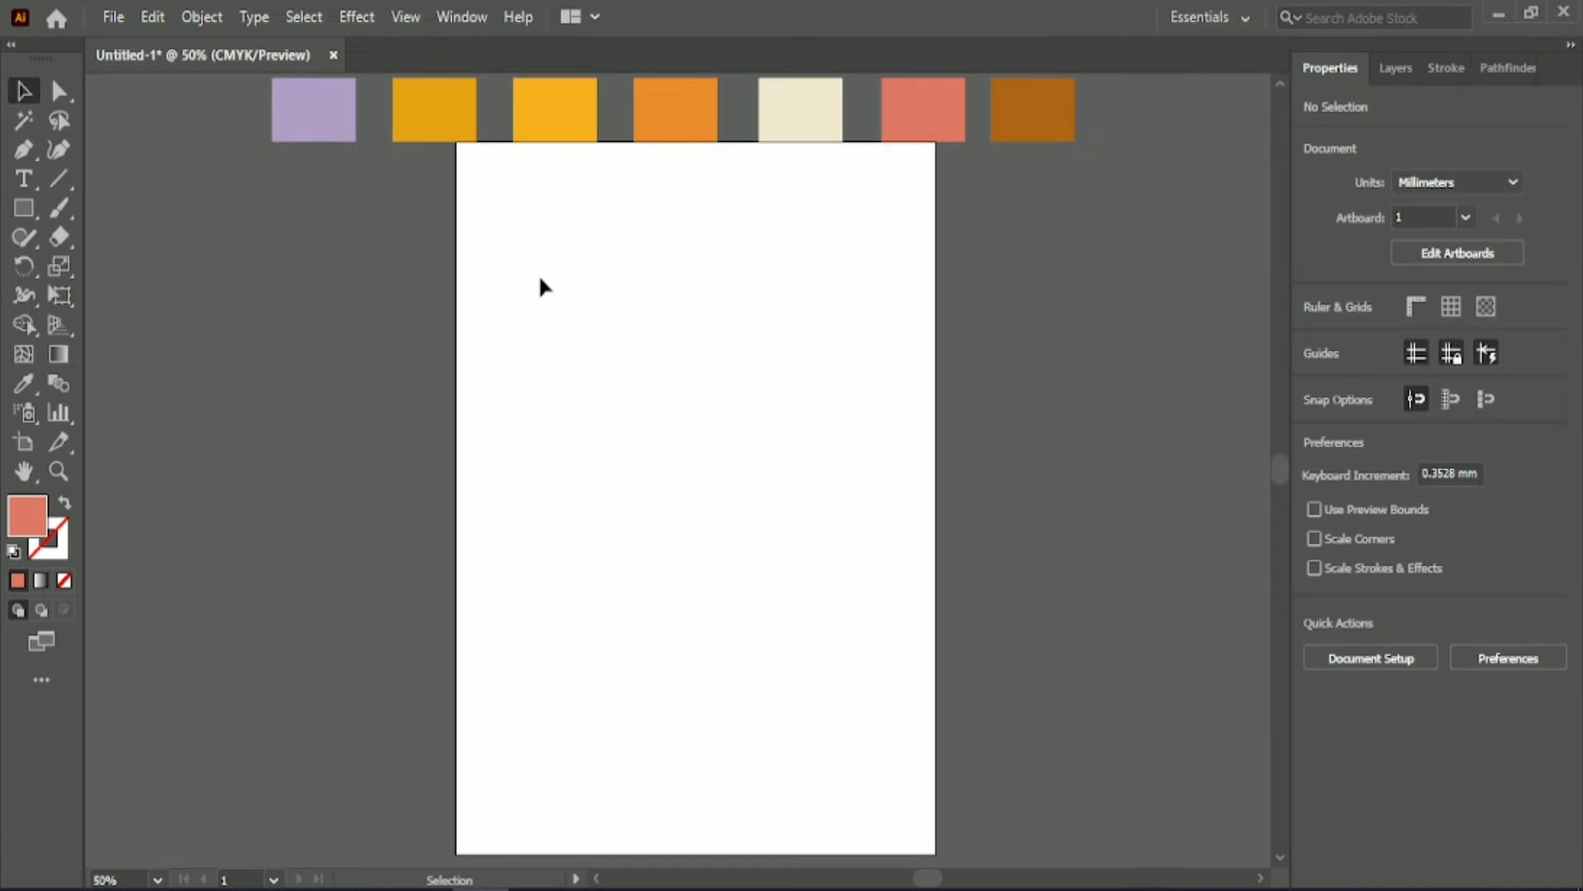
Step: Draw a circle, fill it with the yellow swatch, and place a copy below it
left_click_drag(12, 216, 124, 265)
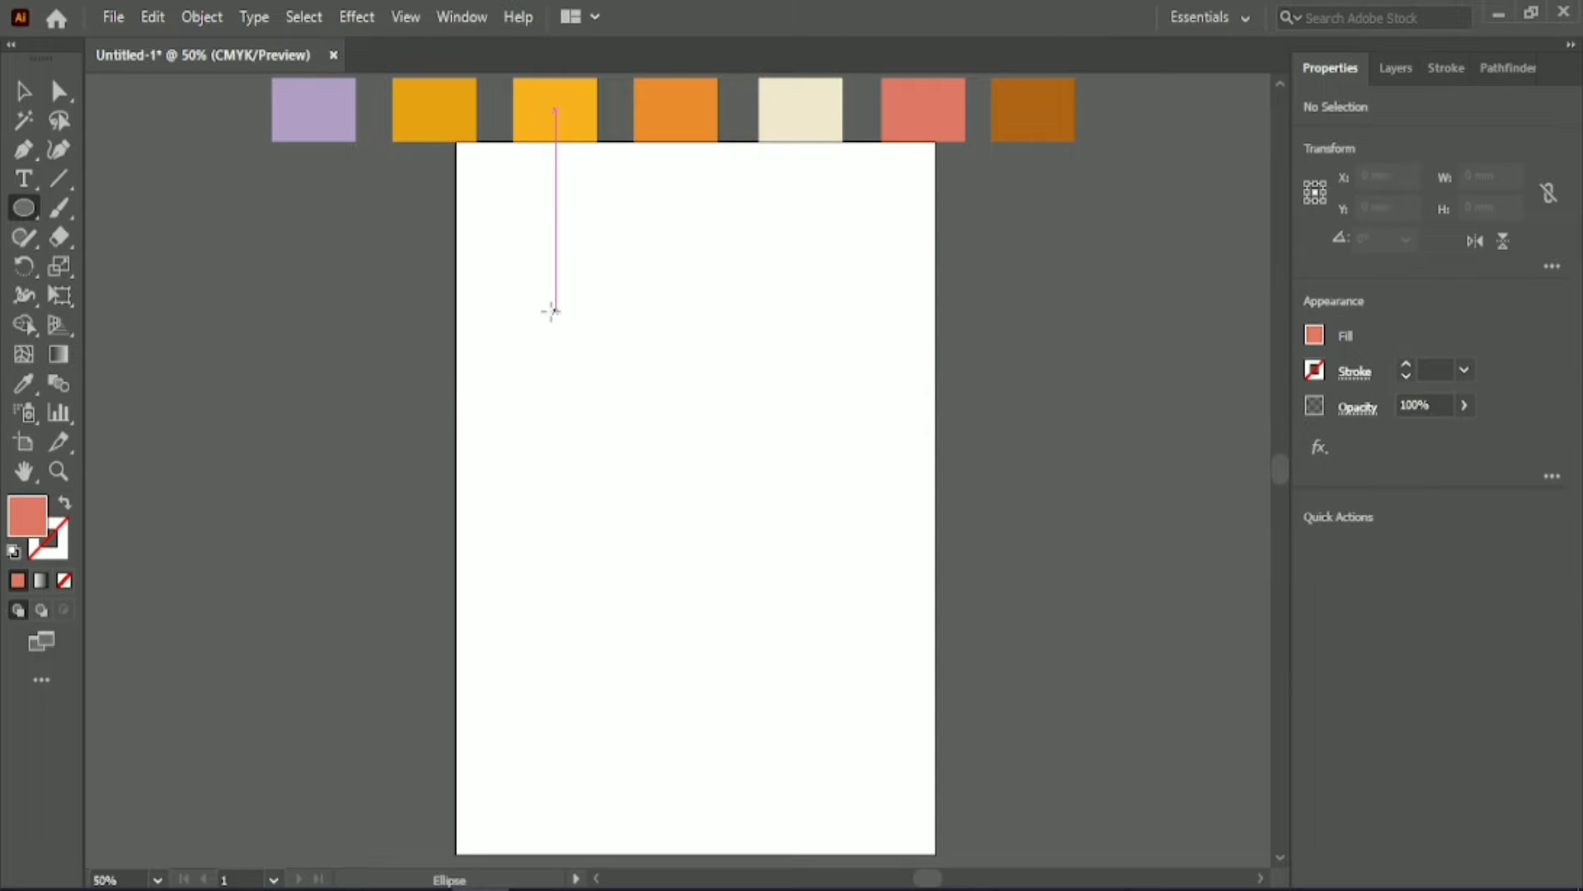
left_click_drag(553, 312, 632, 423)
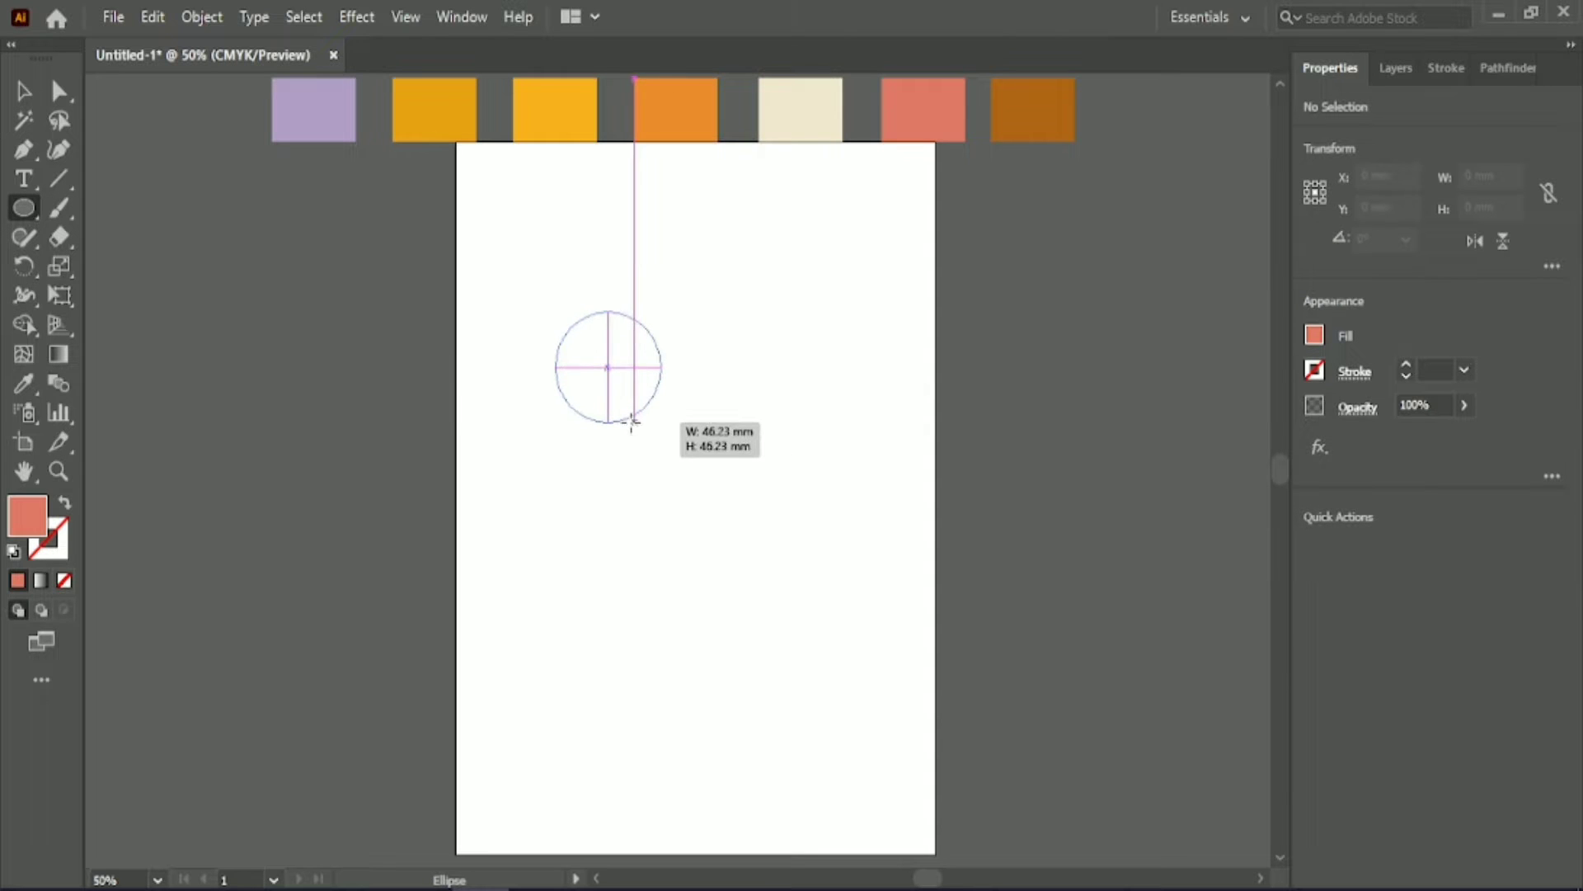
left_click(25, 385)
left_click(517, 109)
key("v")
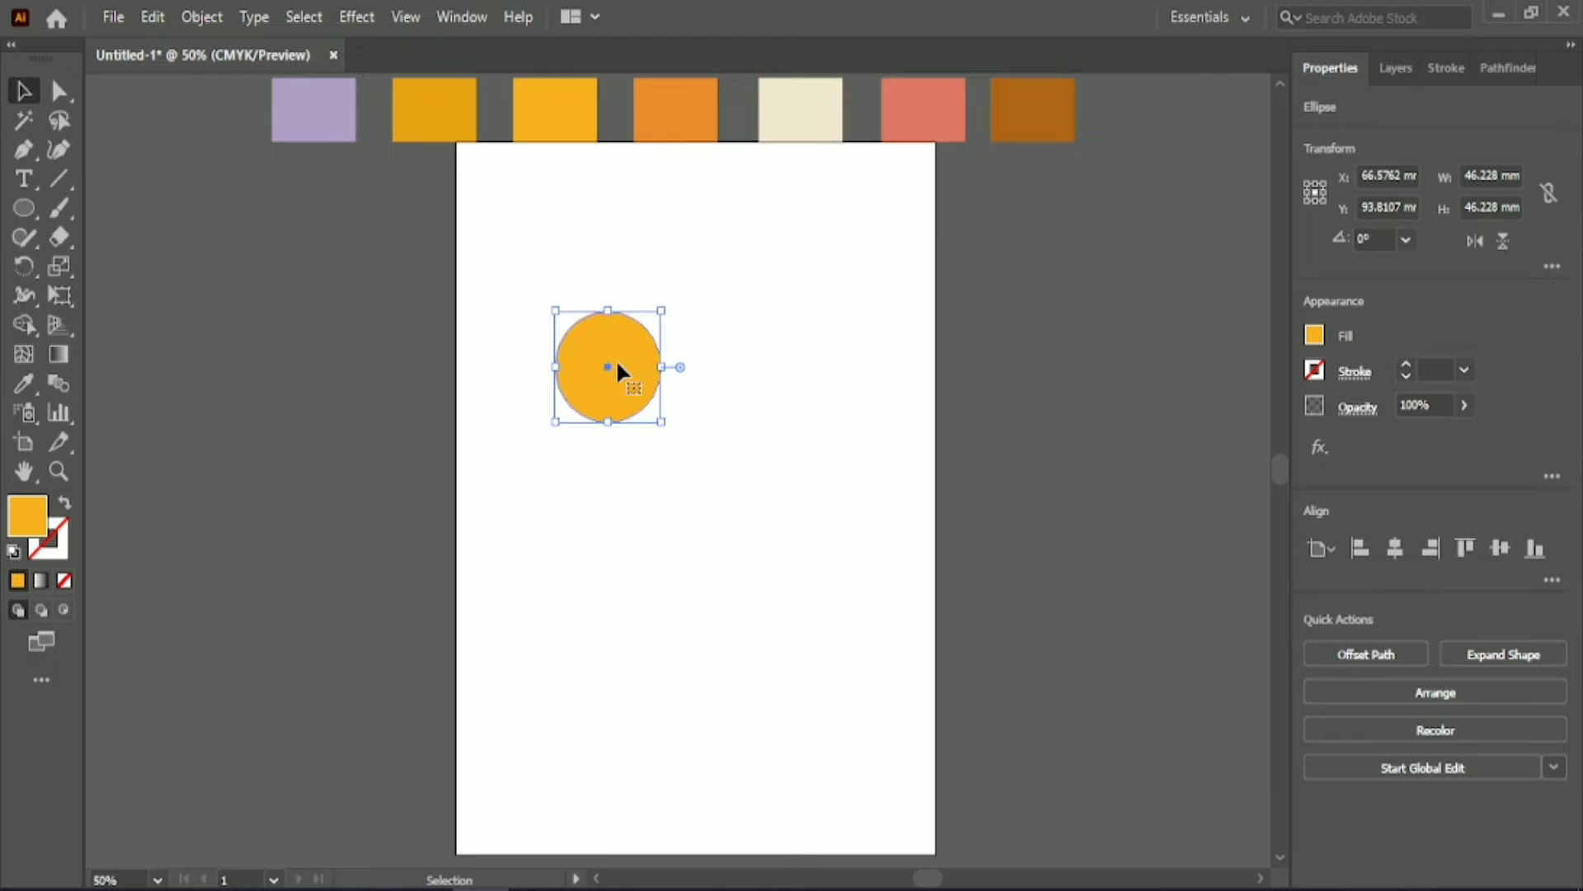
mouse_move(616, 361)
left_mouse_down()
mouse_move(696, 366)
mouse_move(695, 569)
left_mouse_up()
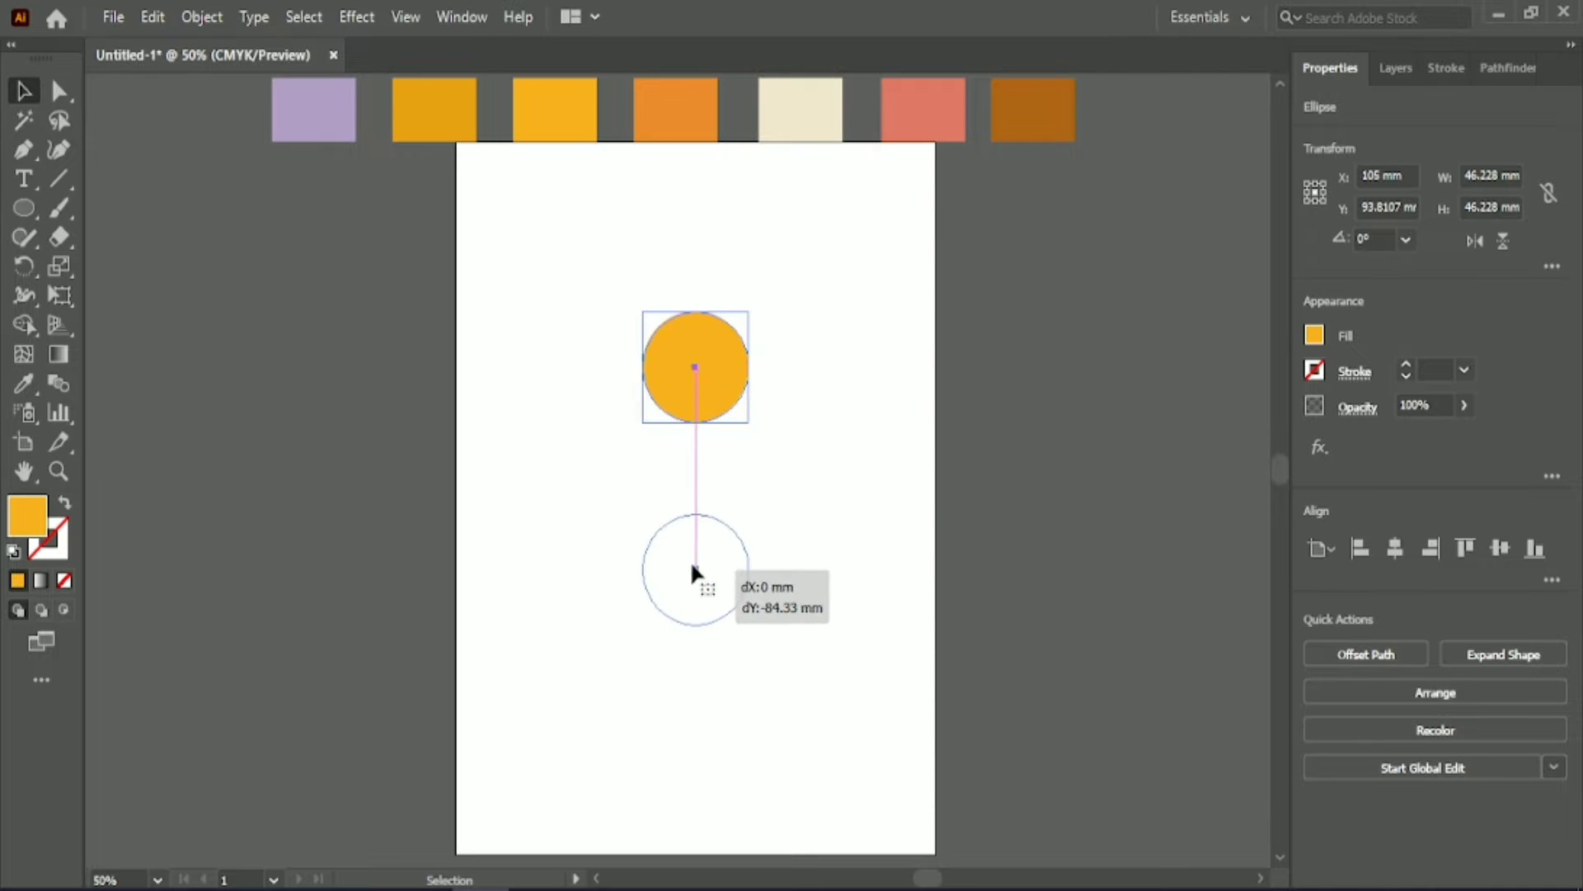
Step: Draw a rectangle spanning between the two circle centres
left_click(23, 208)
left_click(111, 208)
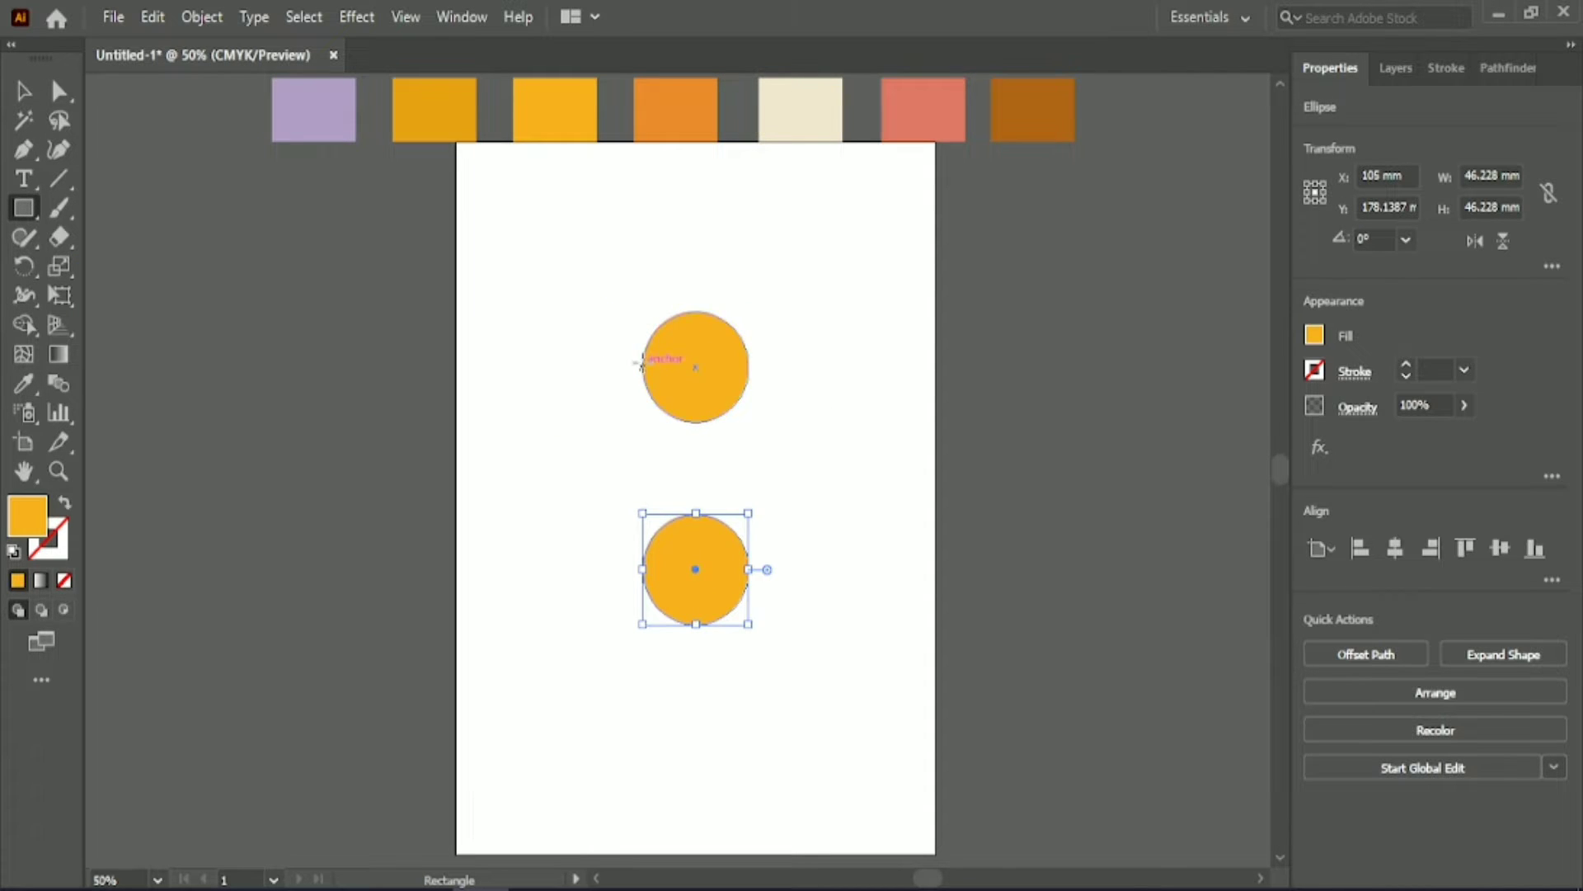
left_click_drag(643, 366, 748, 582)
left_click(39, 99)
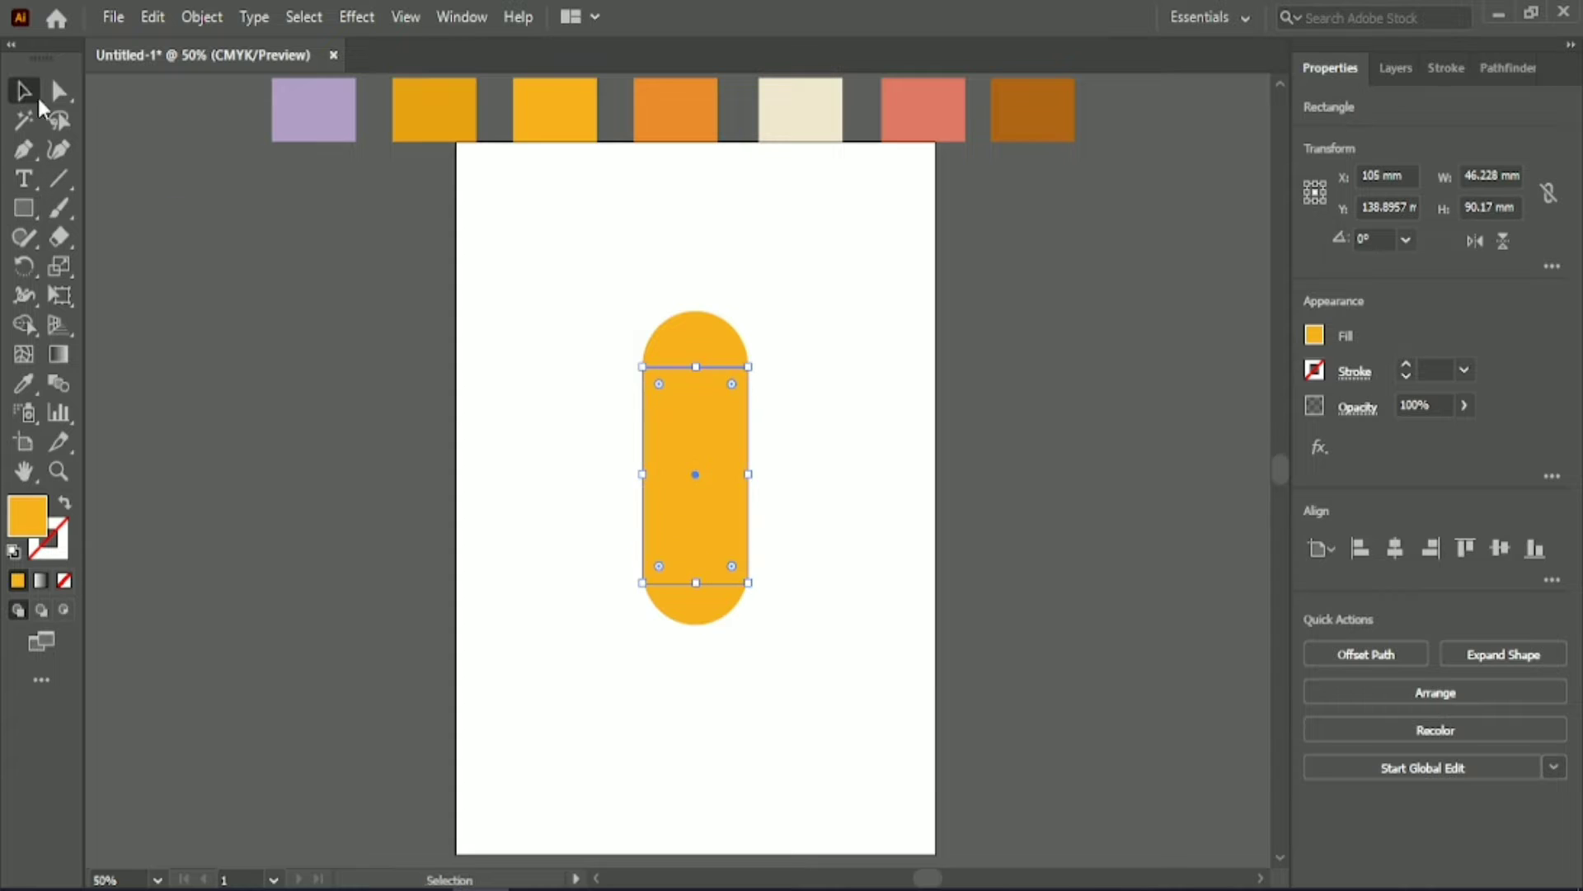
left_click(552, 328)
Step: Center all pill parts on one vertical axis and nudge the bottom circle down
key("ctrl+a")
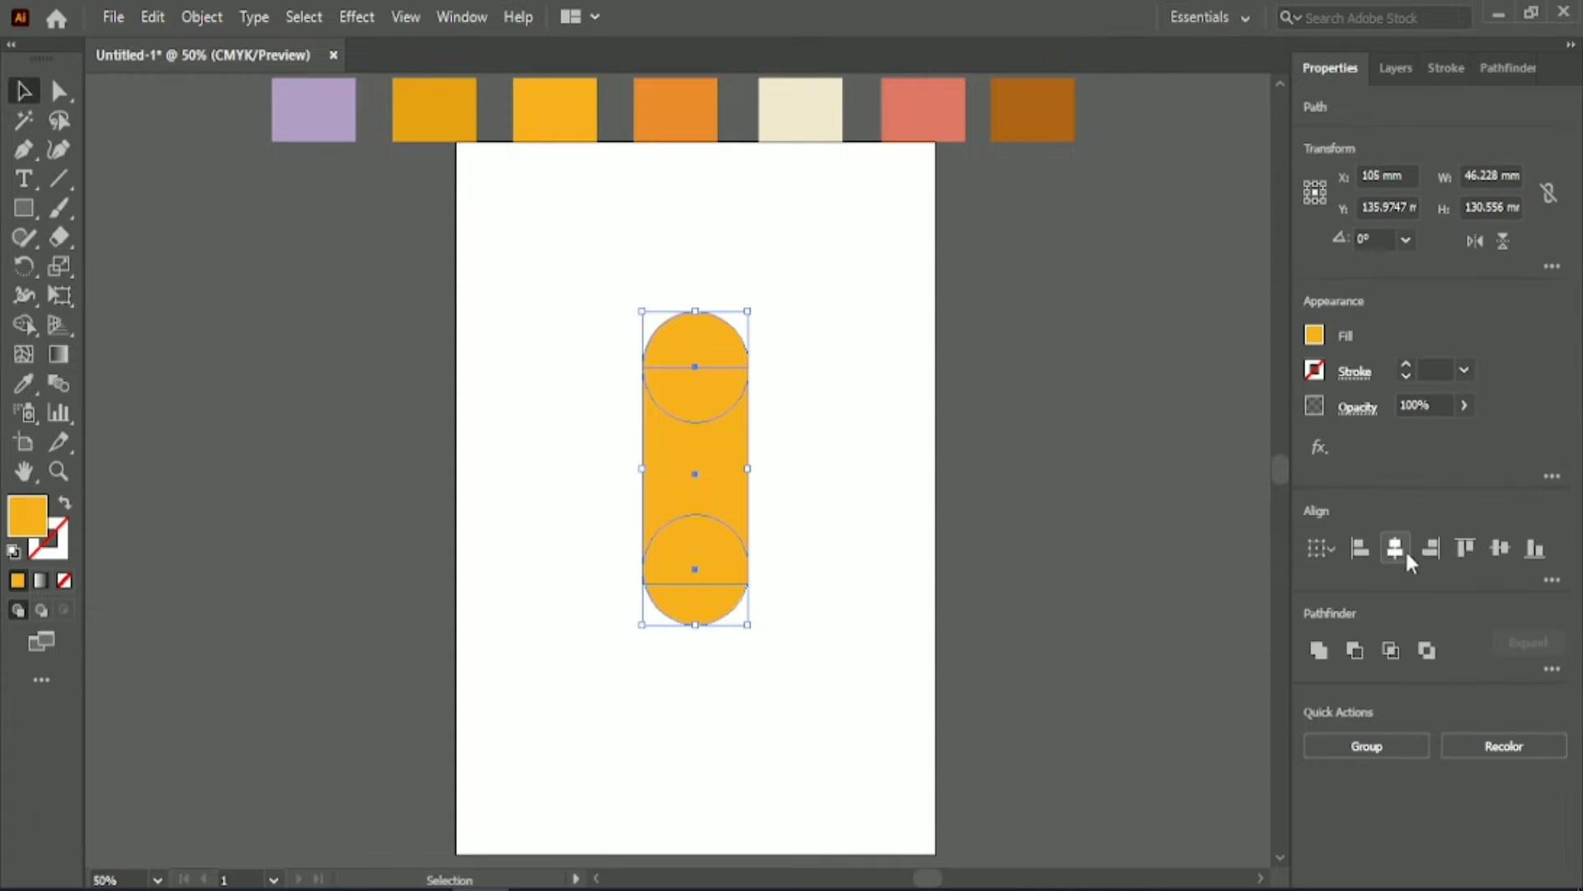
left_click(863, 527)
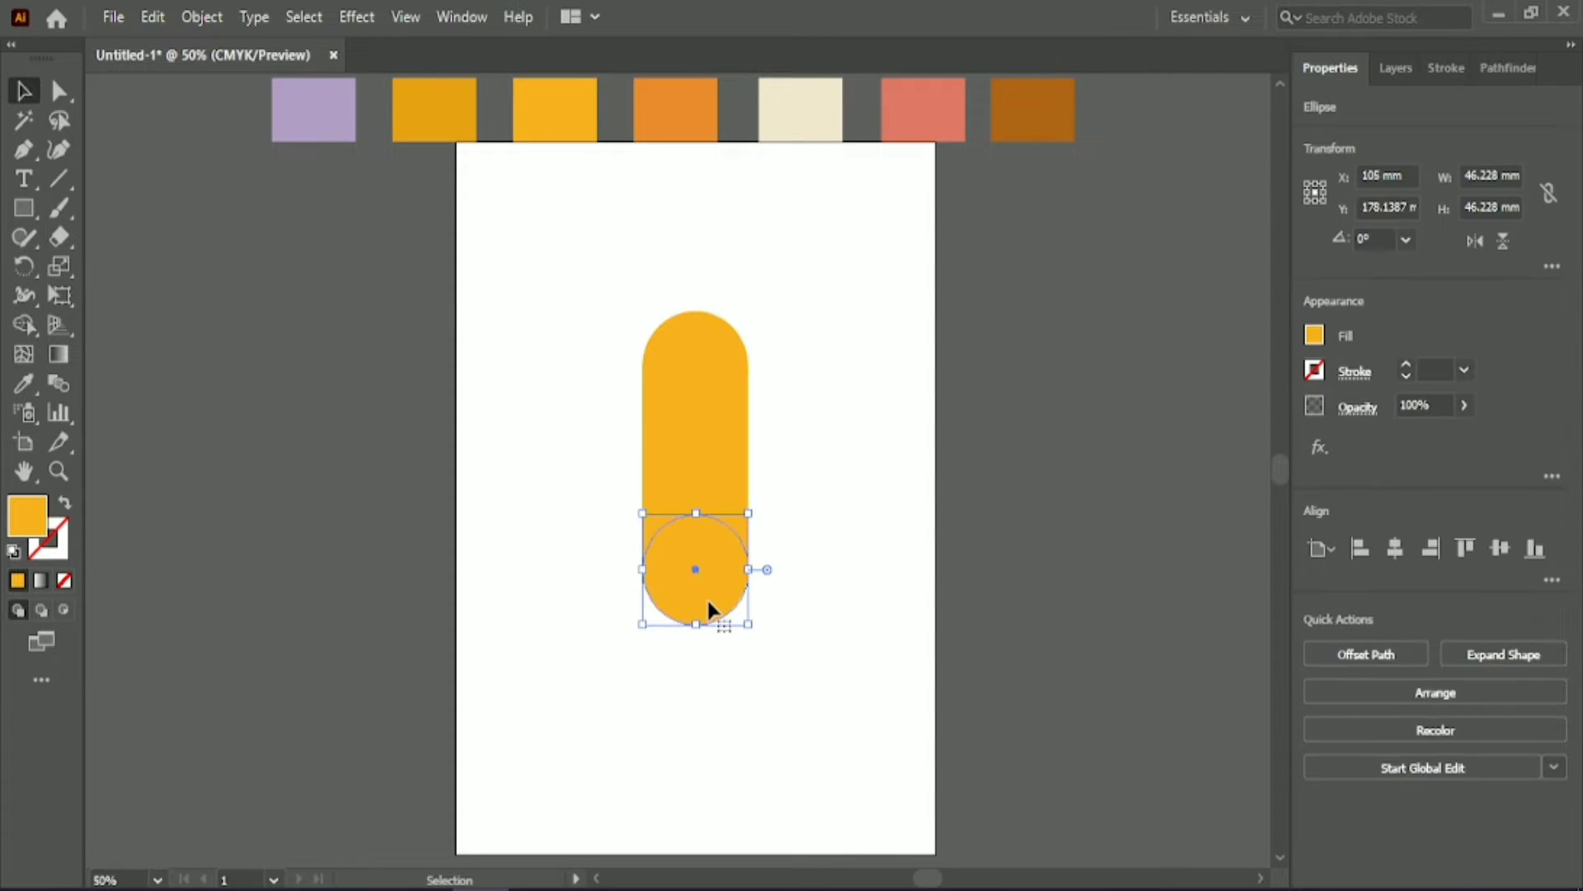
key("Down")
key("Down")
key("Down")
key("Down")
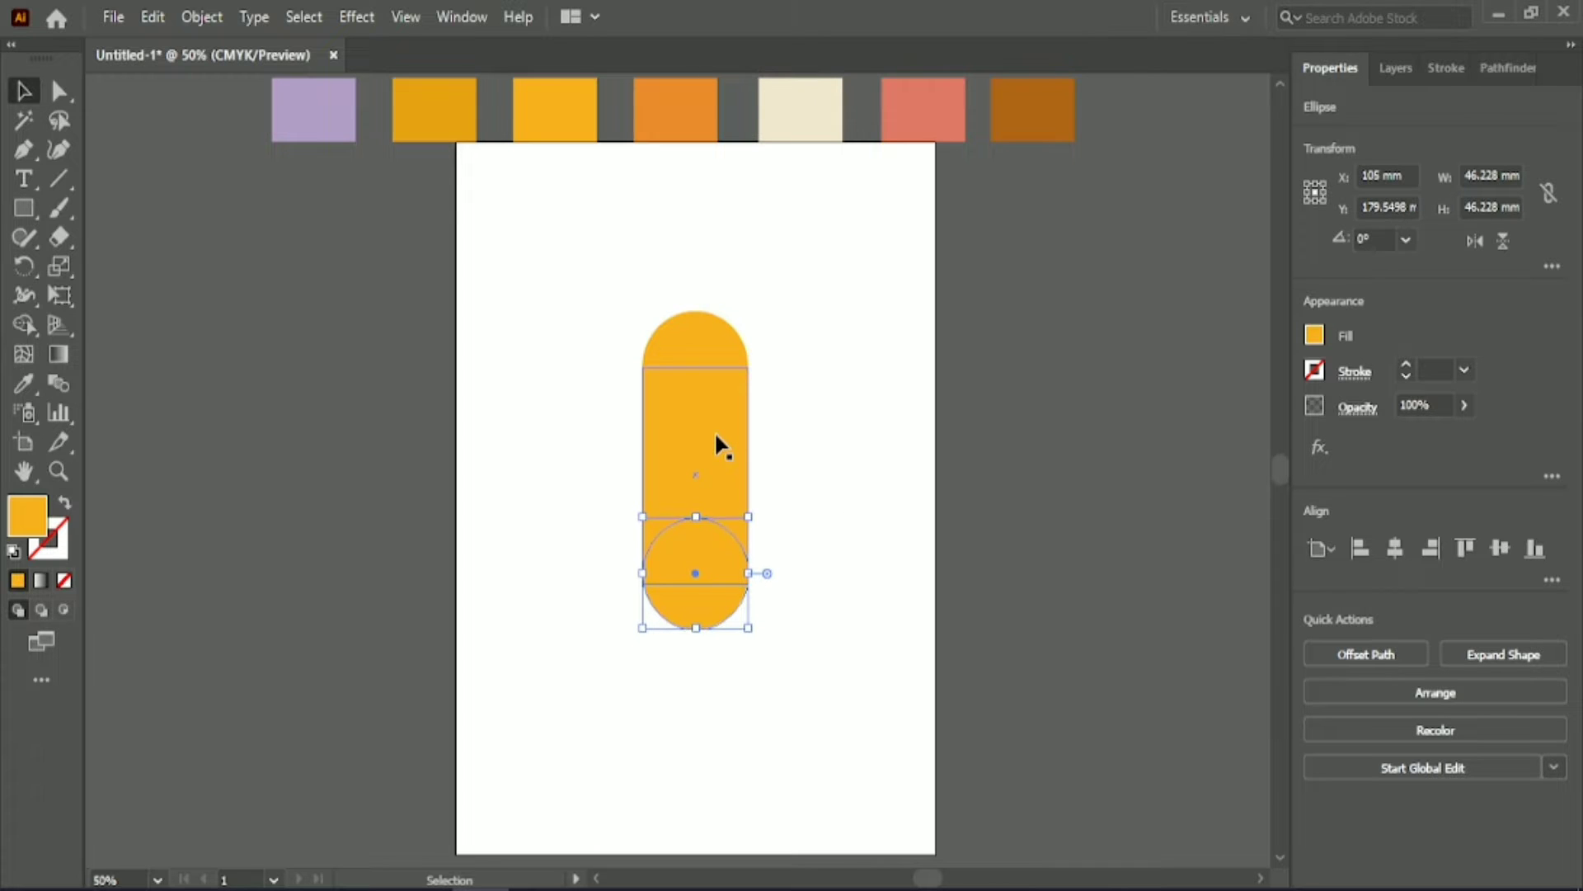
key("Down")
key("Down")
key("Down")
key("Down")
key("Down")
key("Down")
key("Down")
key("Down")
key("Down")
key("Down")
key("Down")
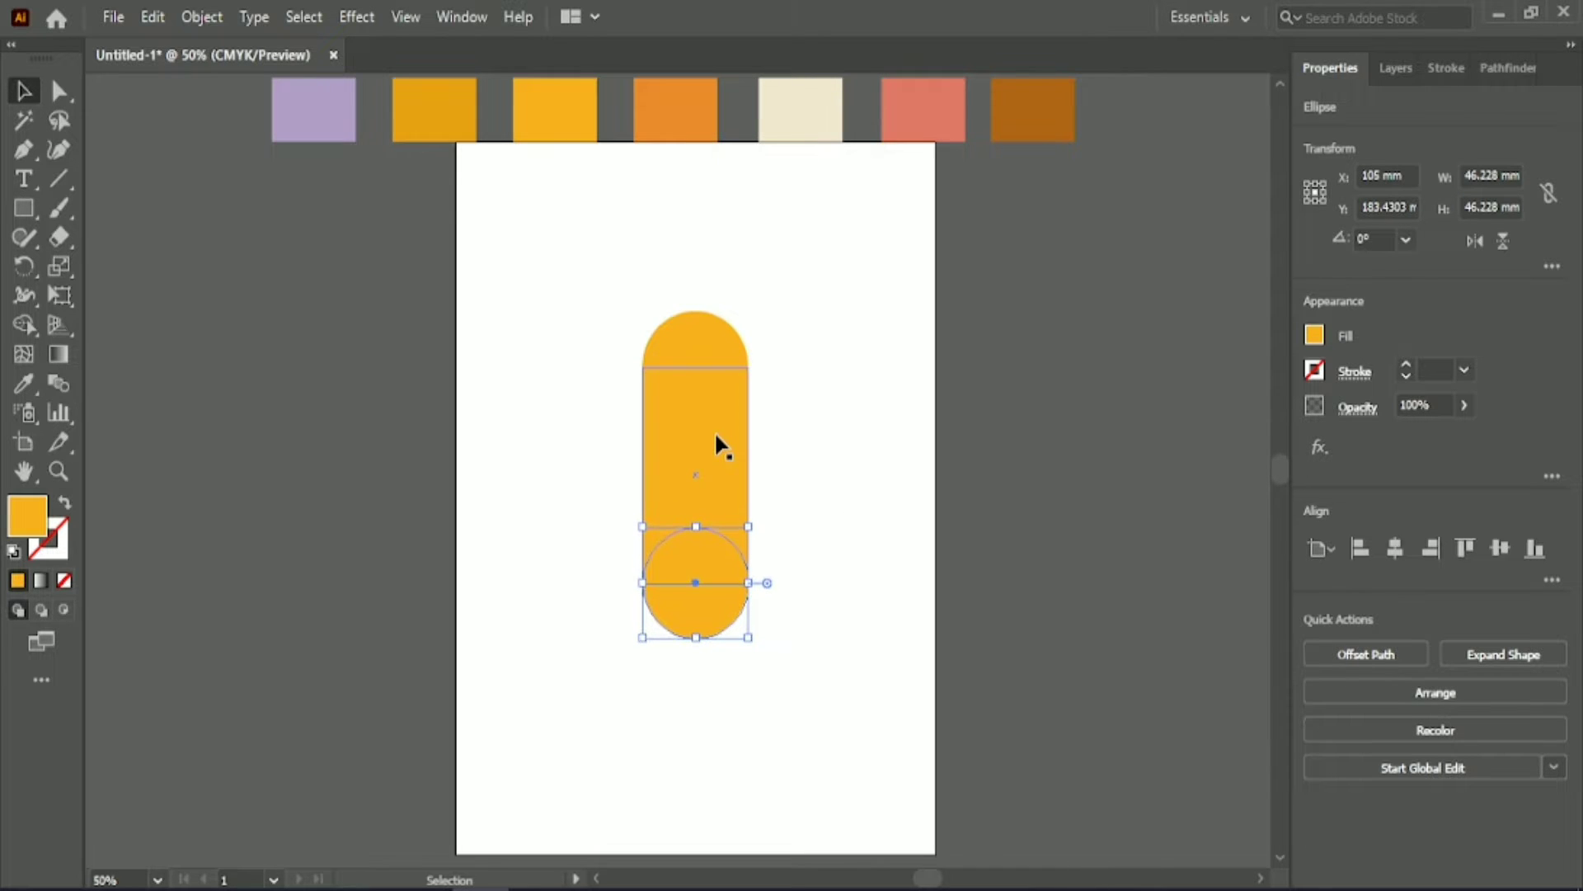
left_click(795, 421)
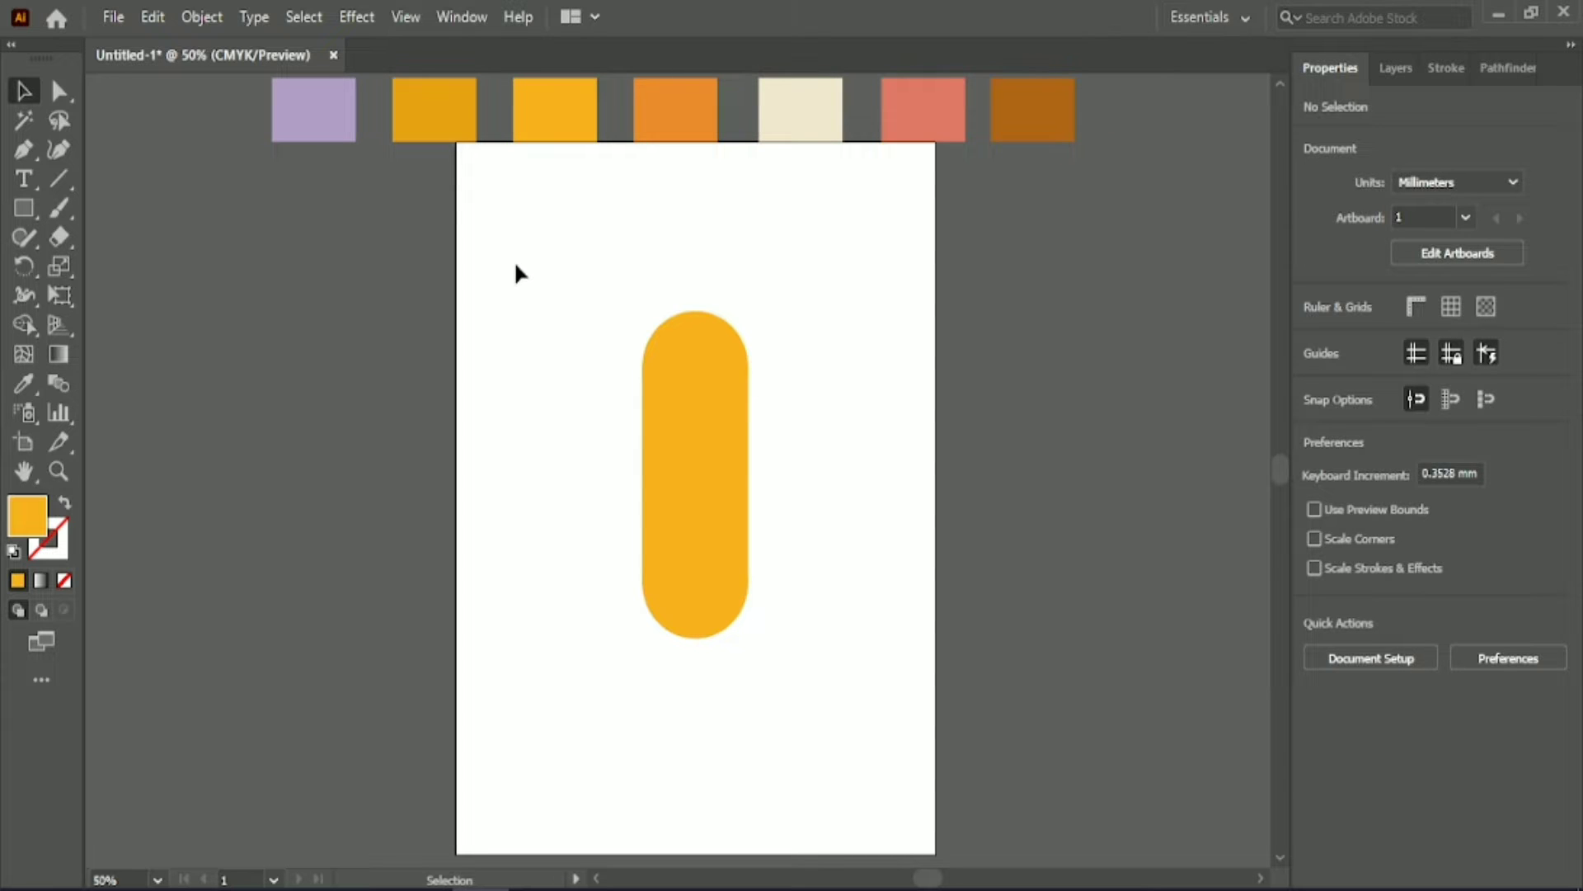
Step: Place a copy of the three-part pill to the left of the page
left_click_drag(515, 264, 757, 623)
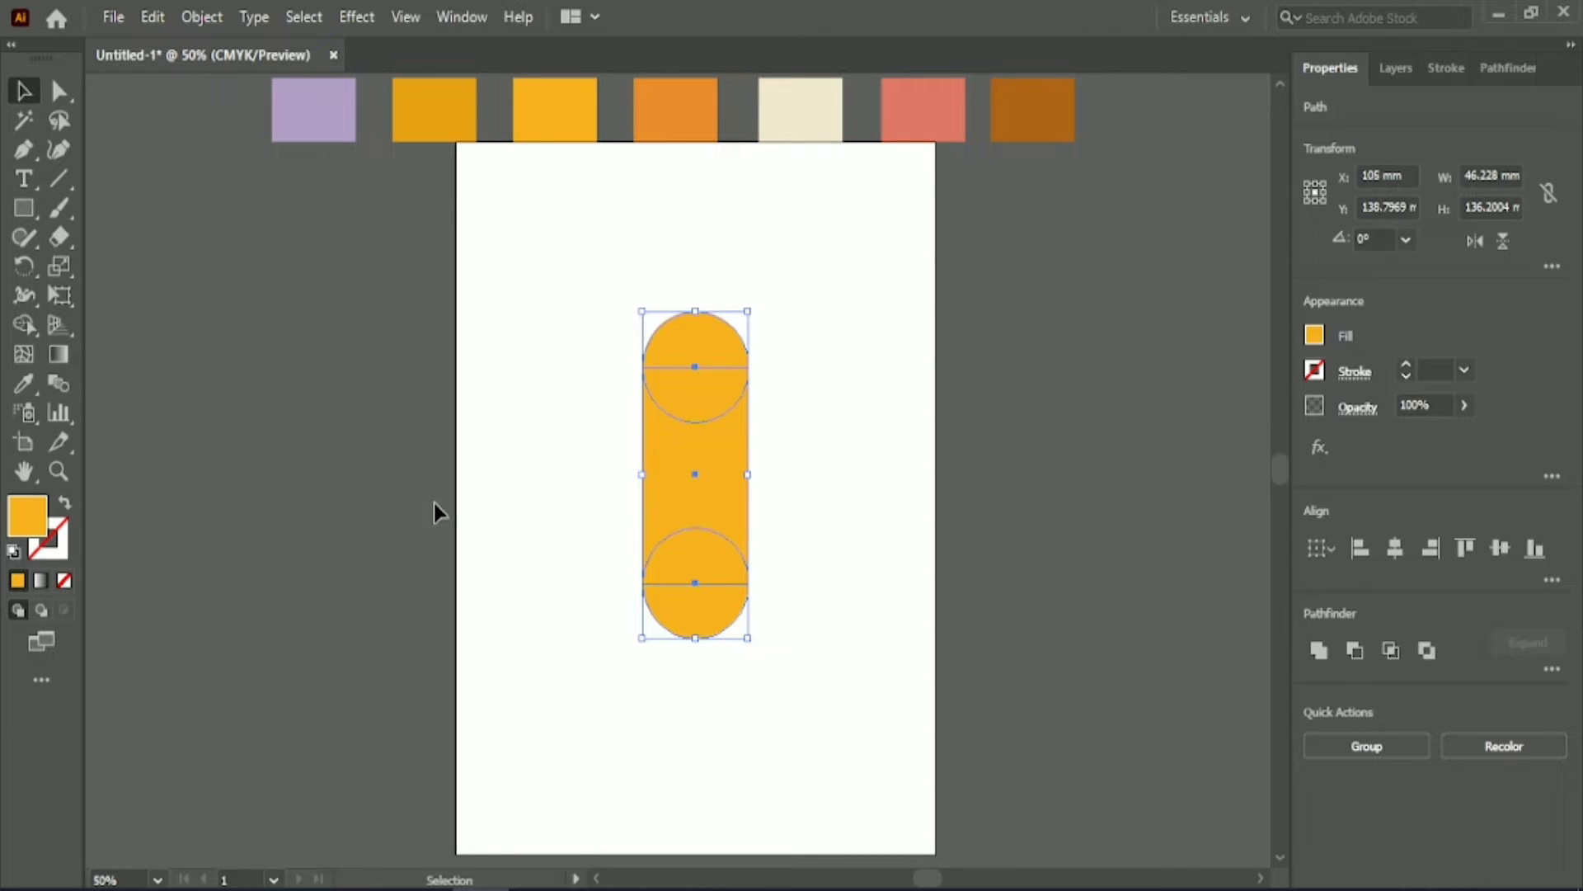
left_click(23, 324)
left_click(24, 92)
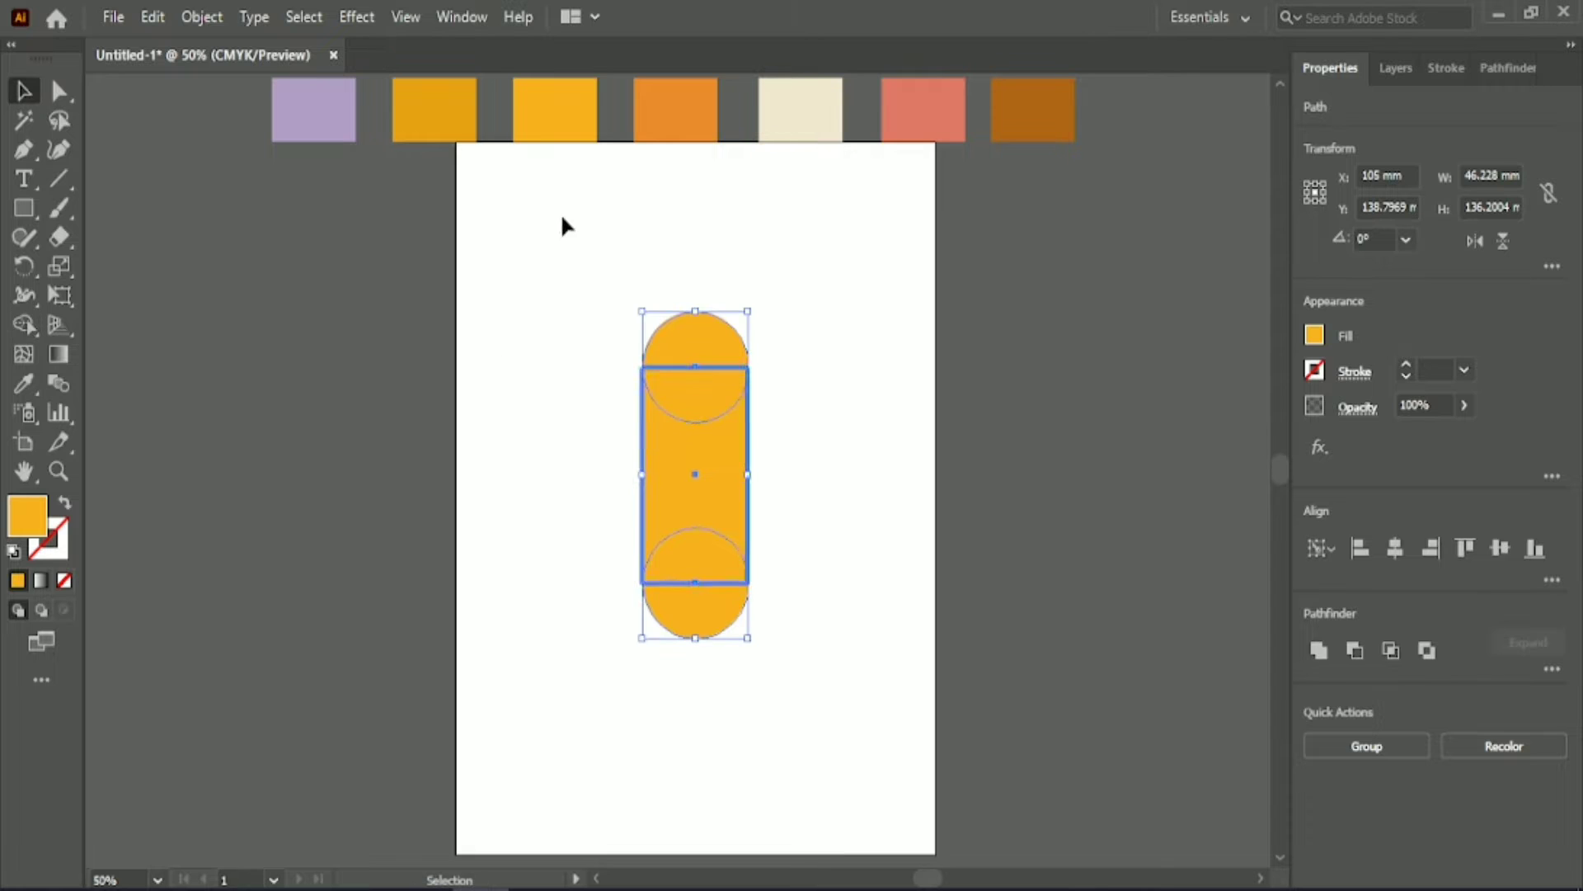
left_click_drag(562, 212, 762, 686)
mouse_move(701, 429)
left_mouse_down()
mouse_move(475, 419)
mouse_move(686, 413)
mouse_move(391, 332)
left_mouse_up()
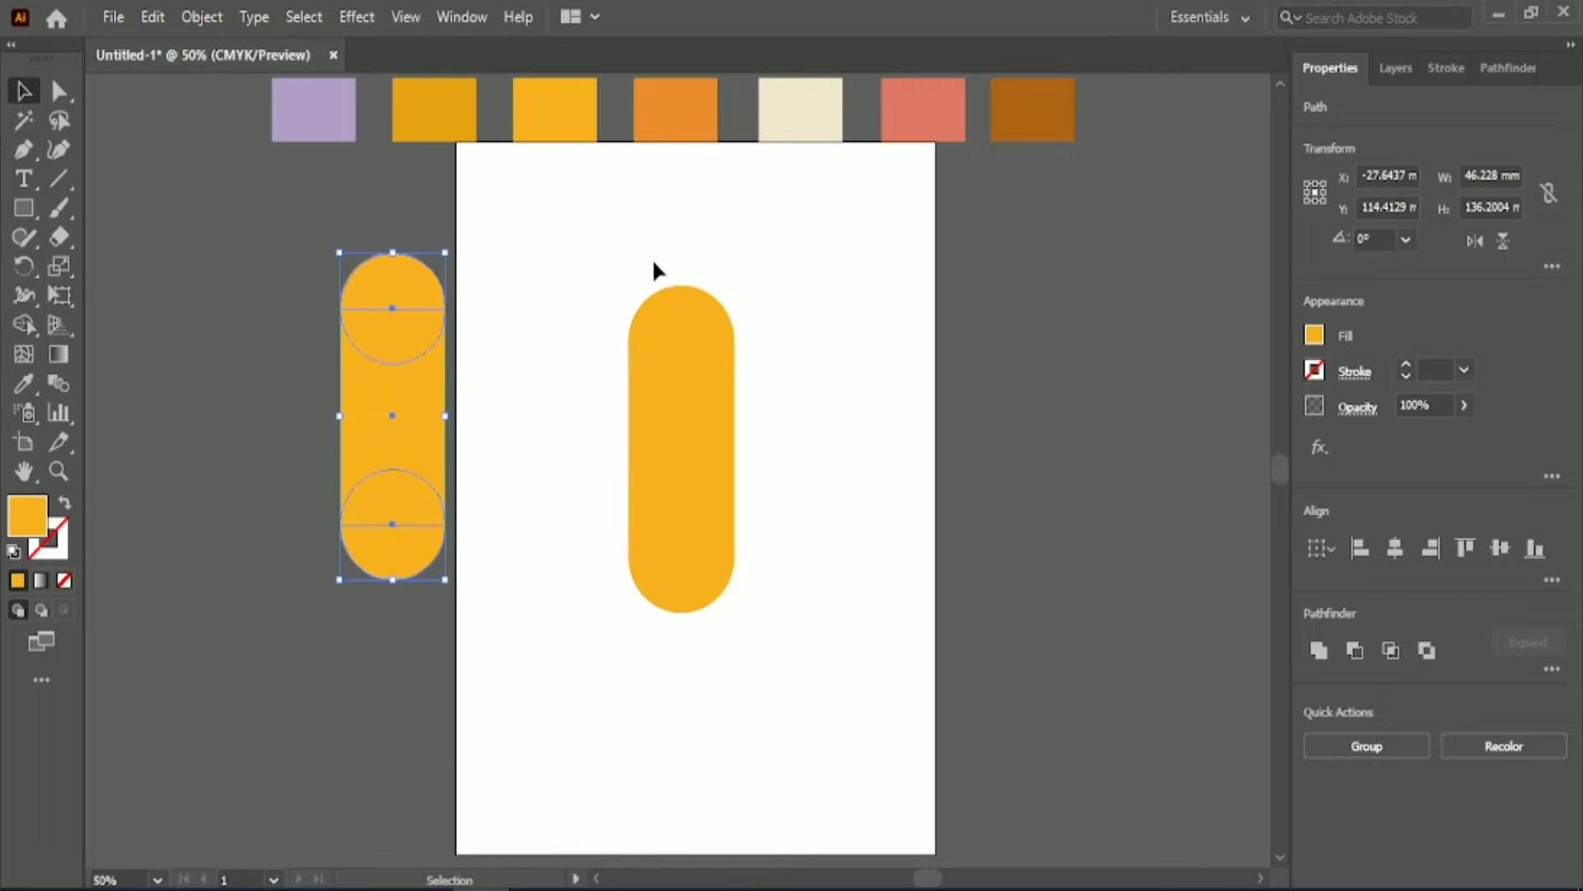
left_click(652, 257)
Step: Unite the middle pill's circles and rectangle into one shape with Shape Builder
left_click(669, 402)
key("shift+m")
left_click_drag(681, 309, 683, 597)
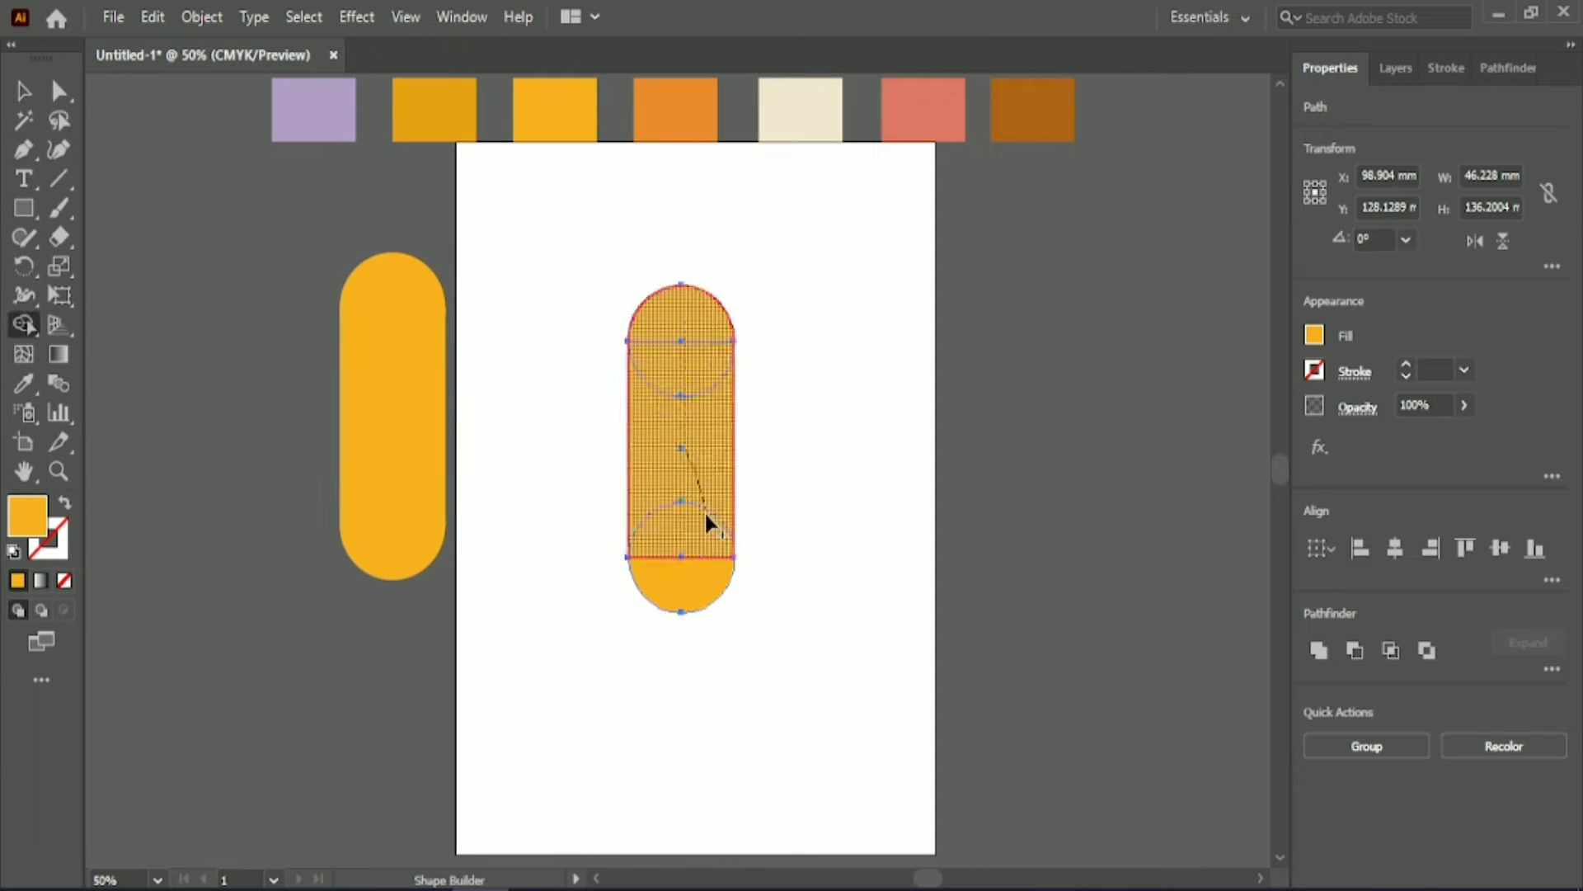
key("v")
Step: Place a copy of the merged pill to the right of the page
left_click(459, 206)
left_click_drag(676, 428, 1001, 428)
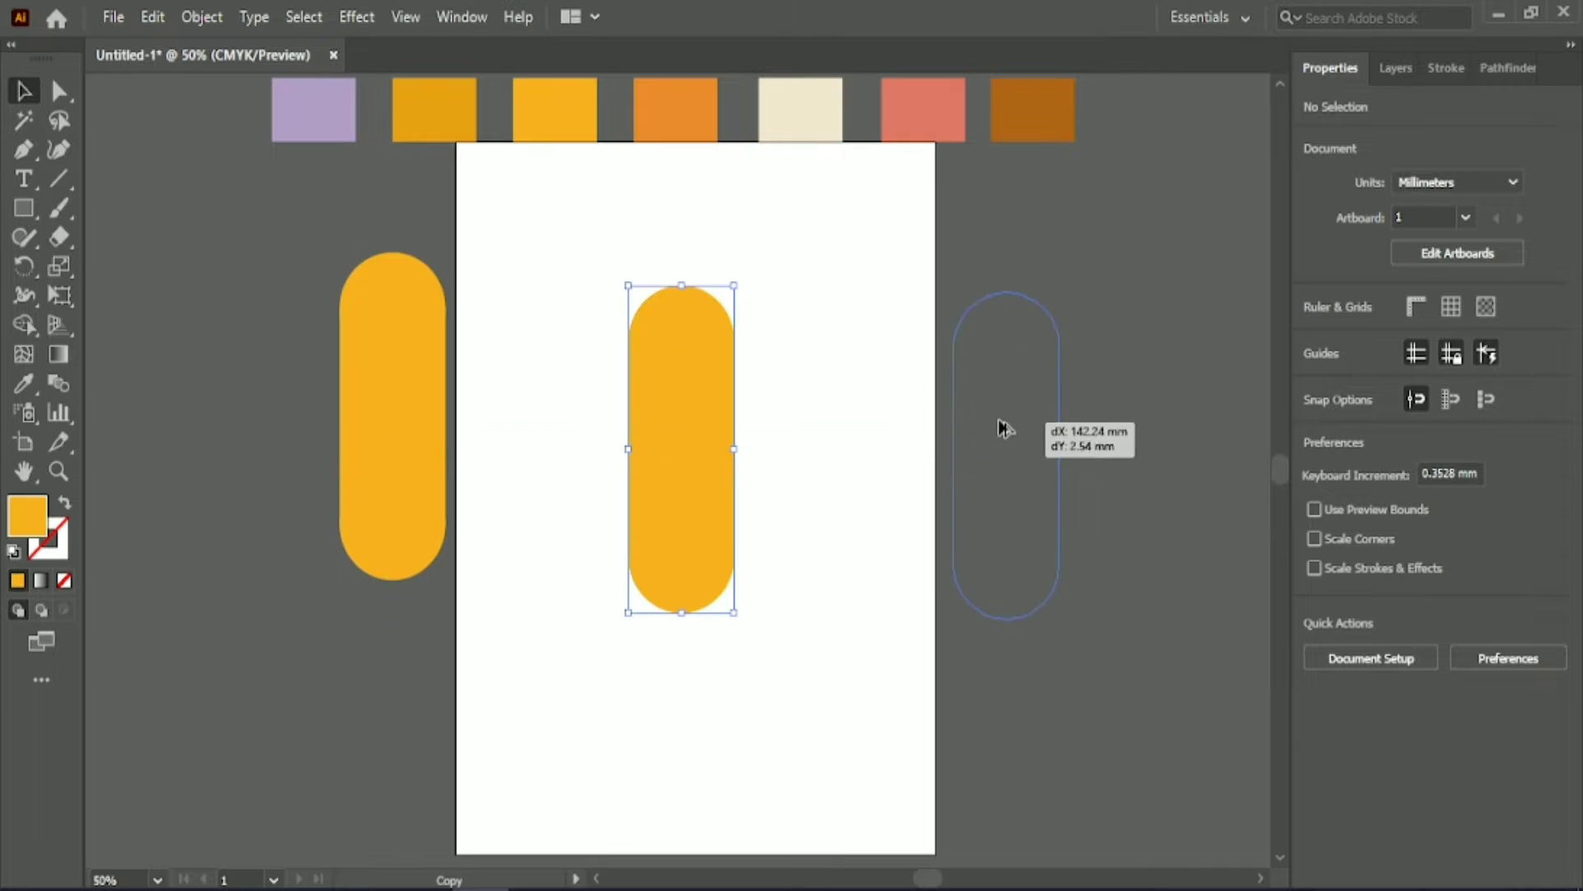
key("ctrl+shift+a")
left_click(706, 359)
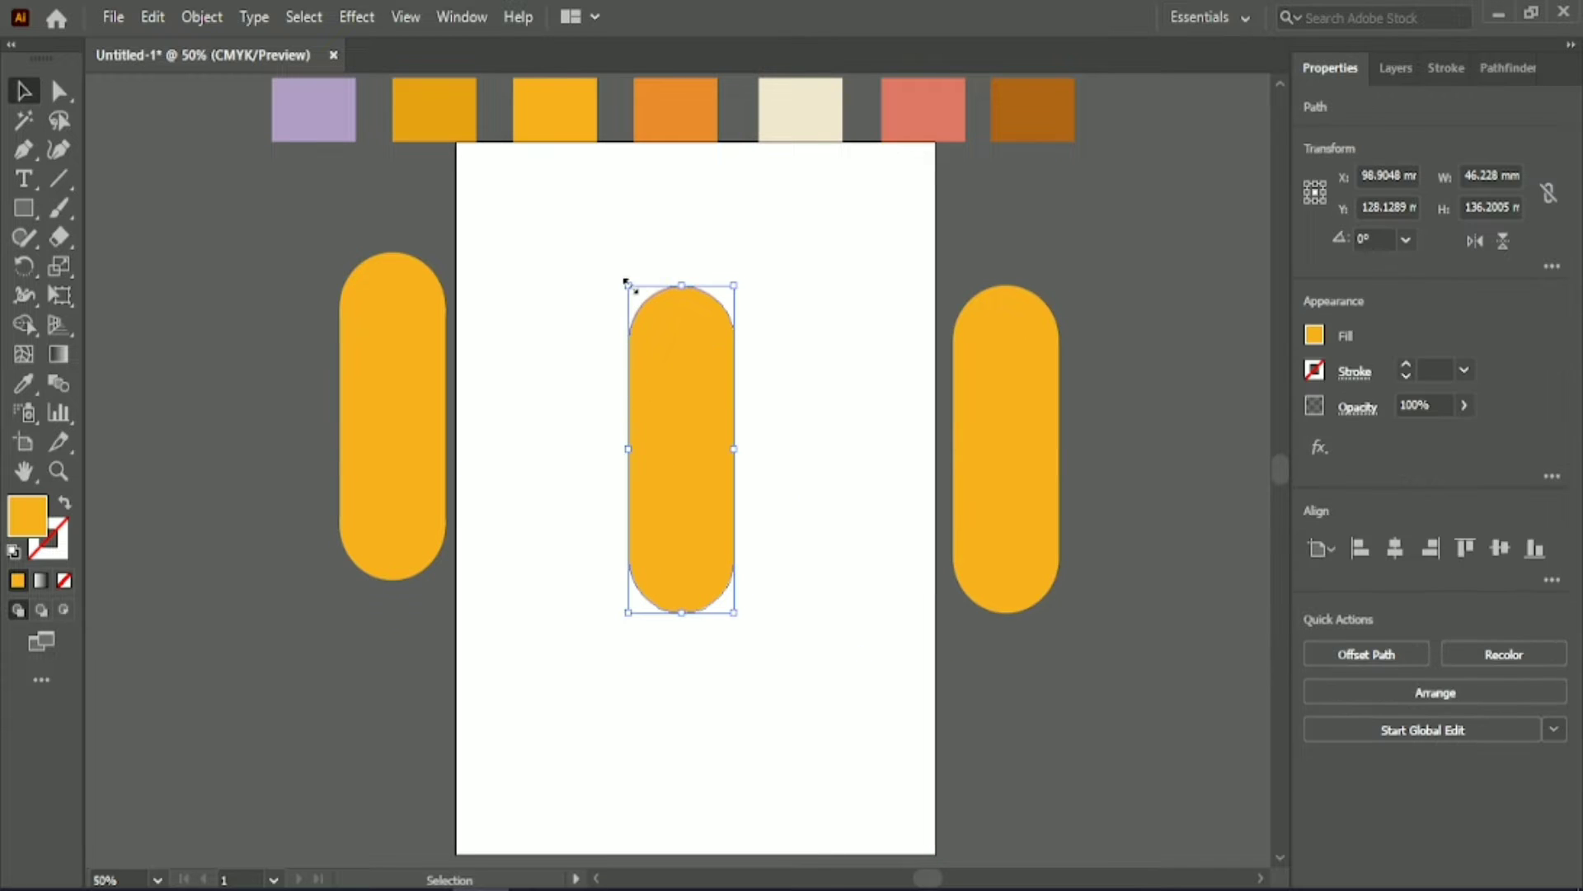
Step: Shrink the middle pill and set it aside at the upper right, off the page
left_click_drag(627, 283, 648, 347)
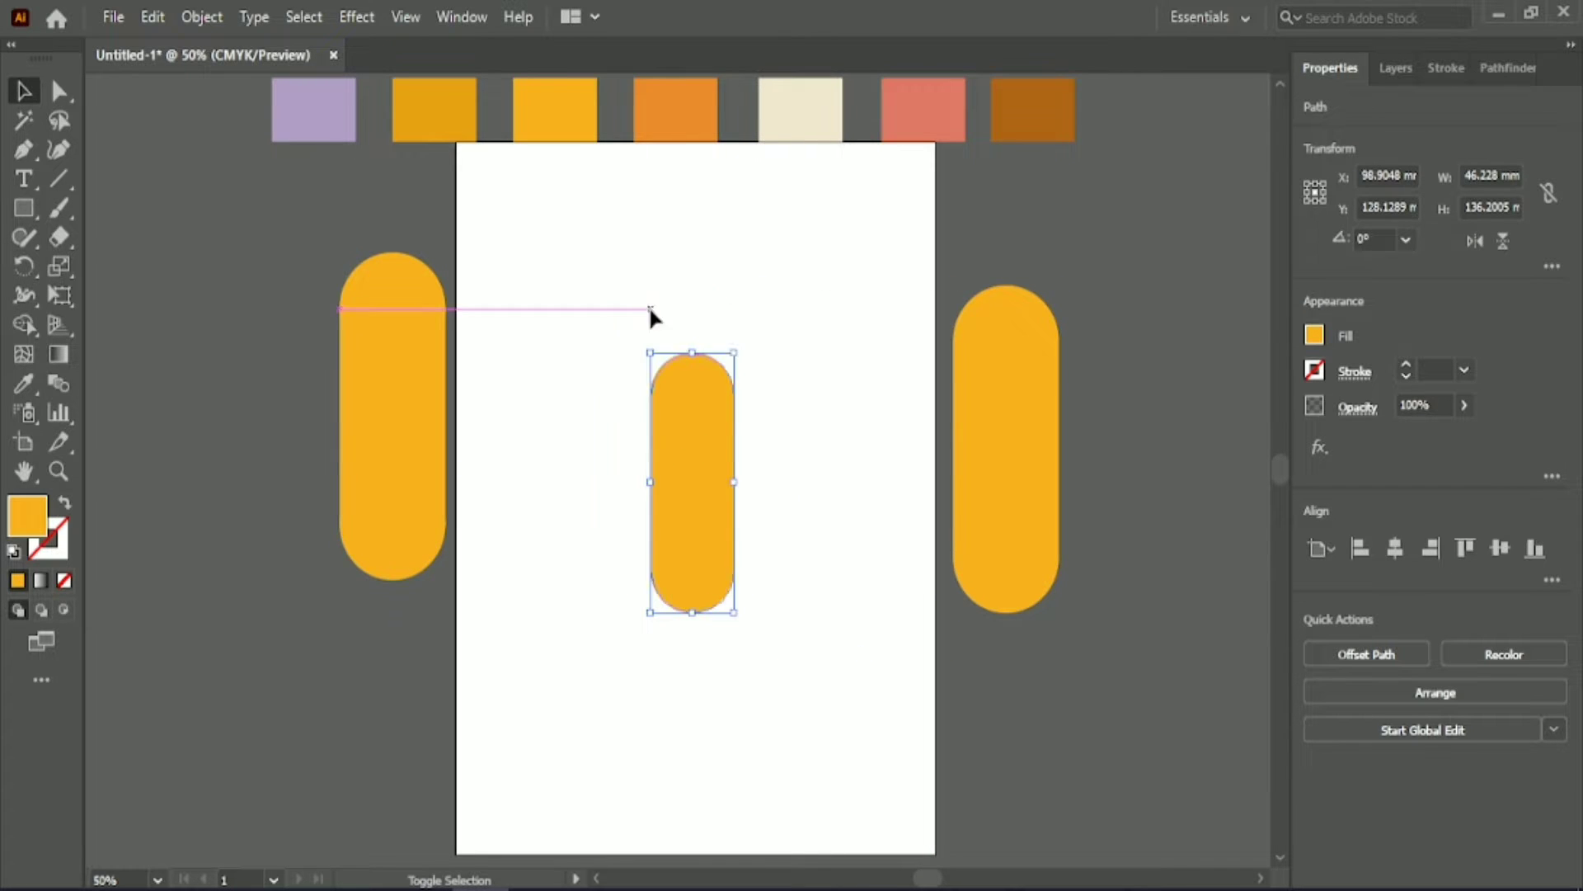
left_click_drag(686, 446, 689, 370)
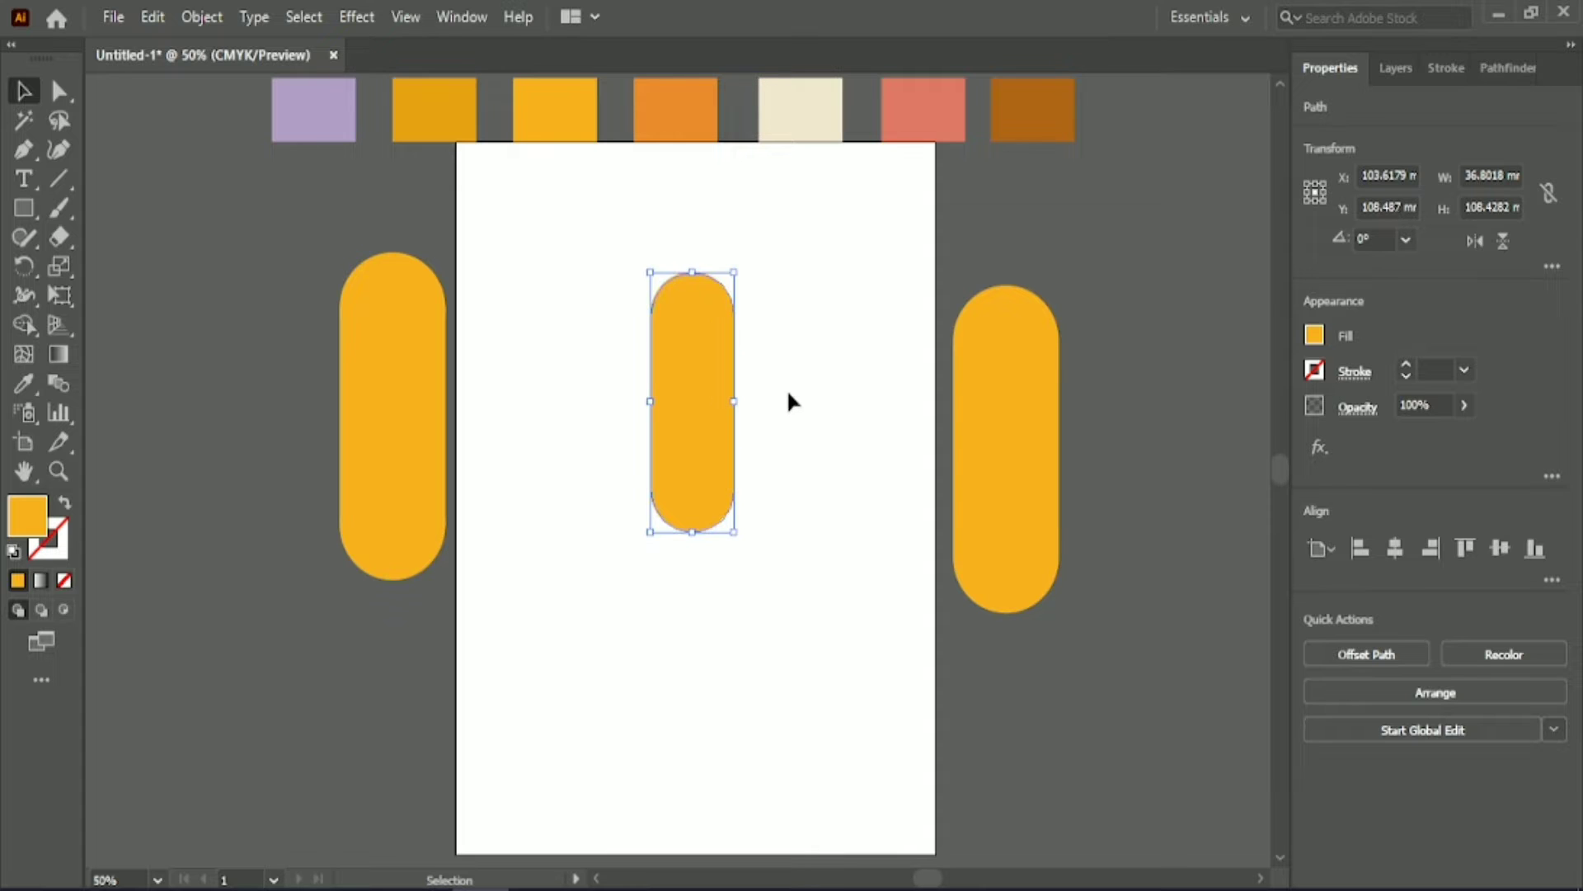
left_click(786, 389)
left_click_drag(726, 431, 1165, 336)
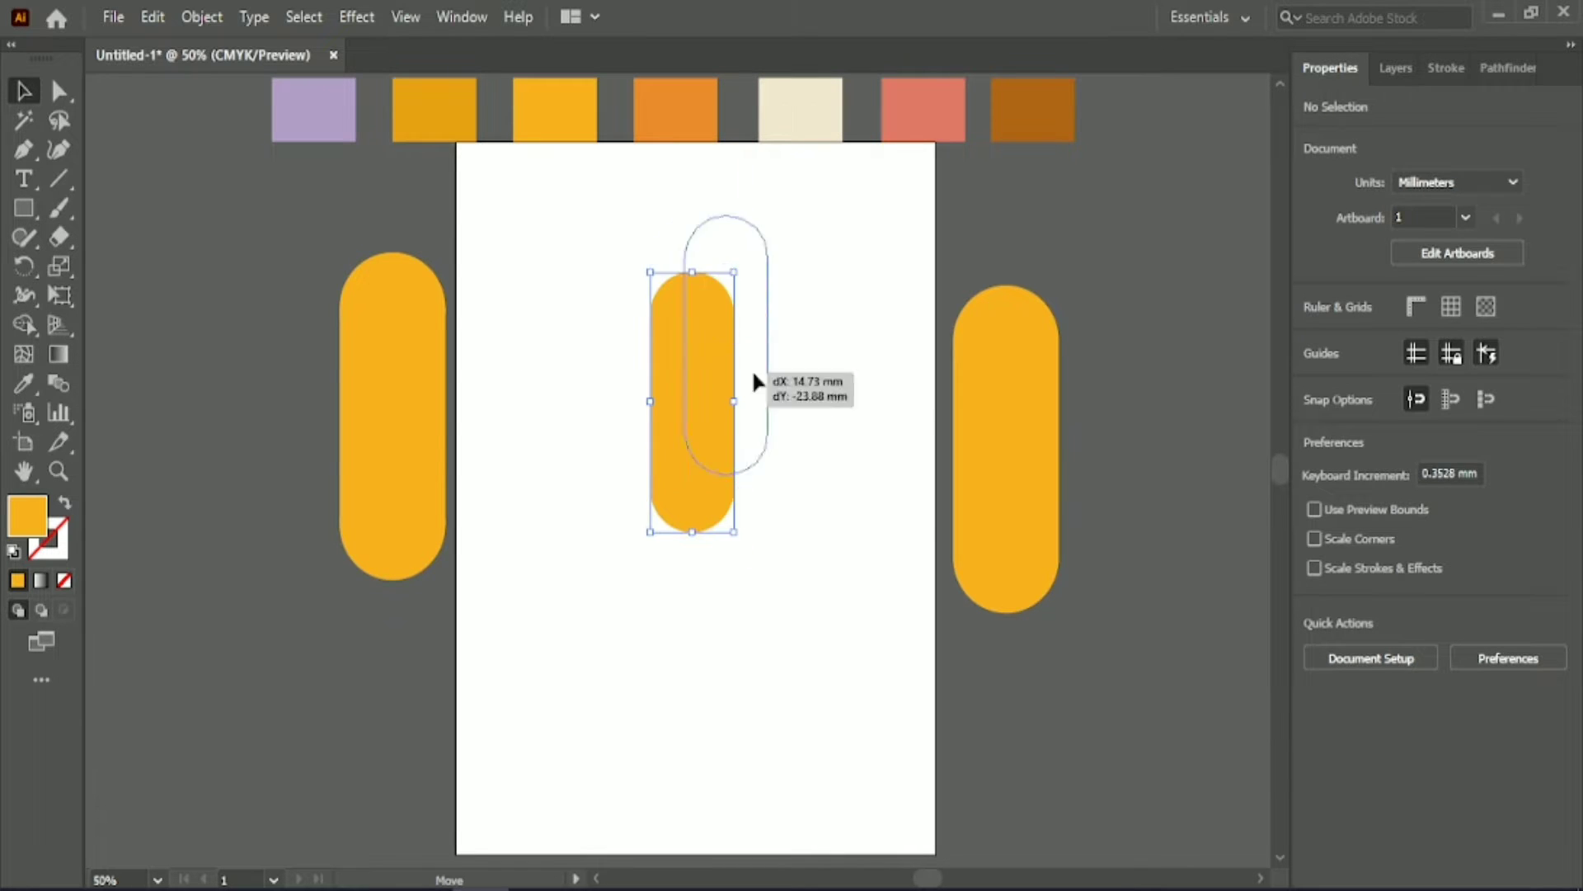
Step: Center the right pill on the page and enlarge it into a wide body past the bottom edge
mouse_move(1003, 437)
left_mouse_down()
mouse_move(678, 516)
mouse_move(817, 528)
left_mouse_up()
mouse_move(721, 488)
left_mouse_down()
mouse_move(675, 708)
mouse_move(788, 758)
mouse_move(724, 690)
left_mouse_up()
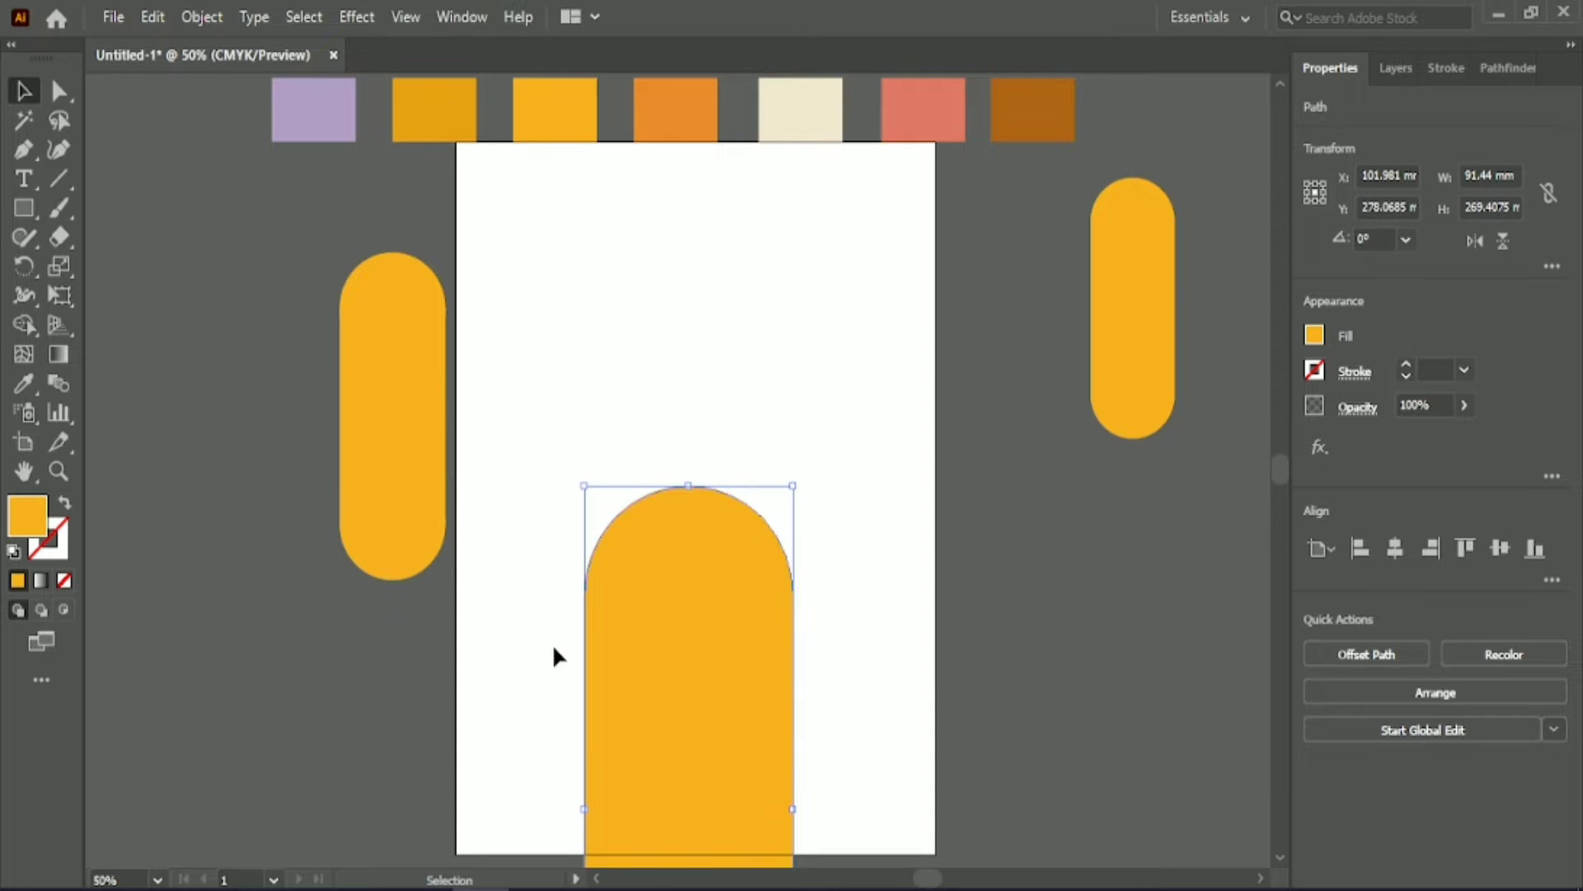
scroll(552, 643, "down", 5)
Step: Draw a tall rectangle over the large pill's middle, filled darker orange
scroll(518, 541, "down", 3)
left_click(515, 437)
left_click(23, 208)
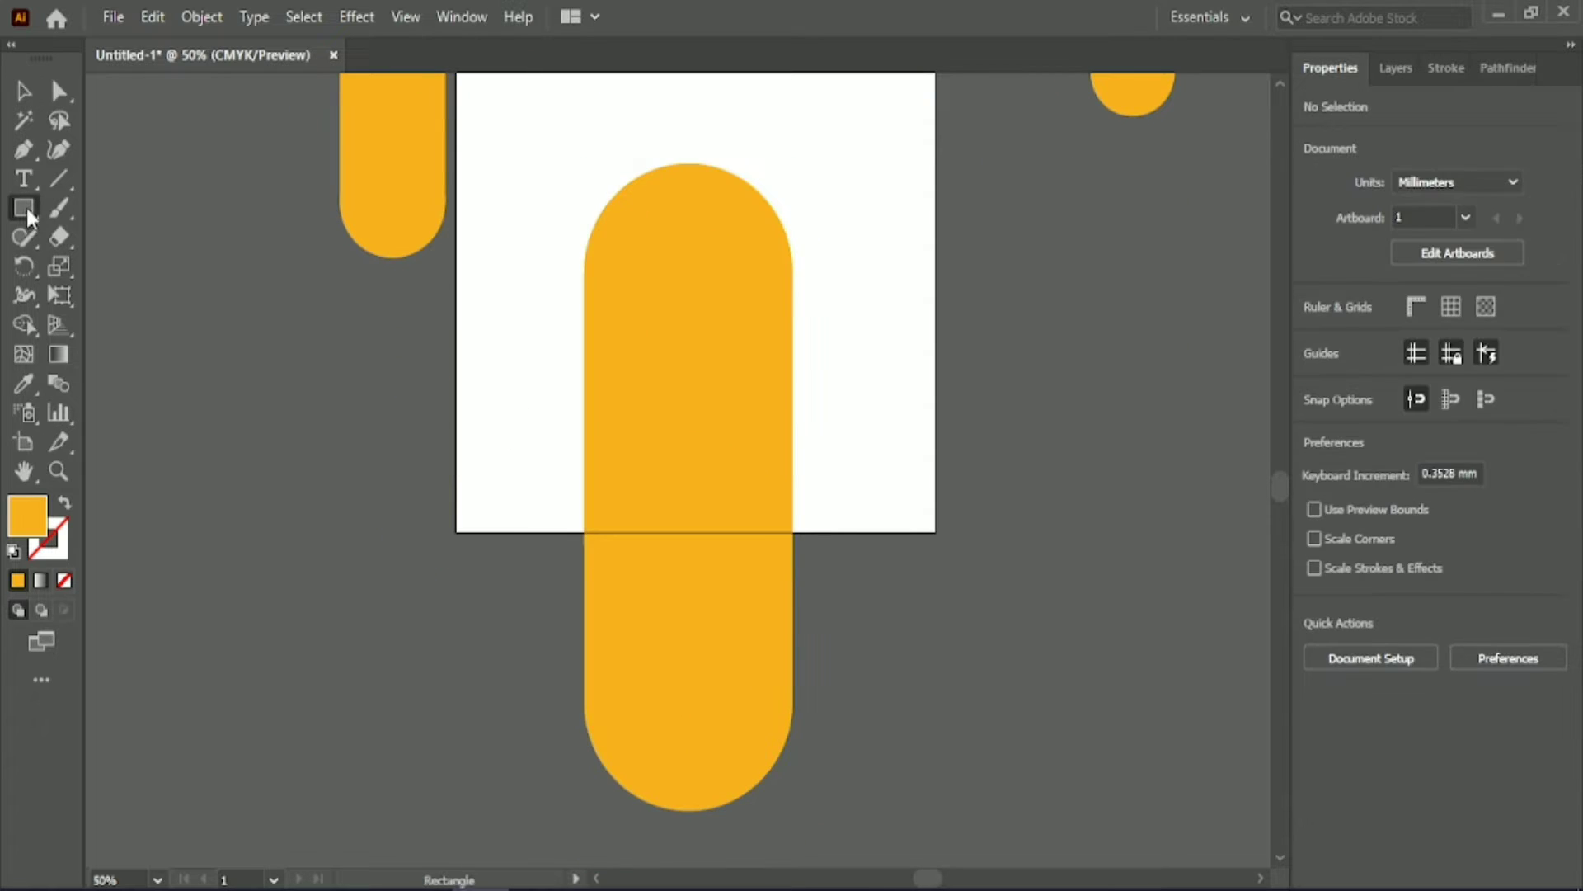
left_click_drag(645, 393, 743, 624)
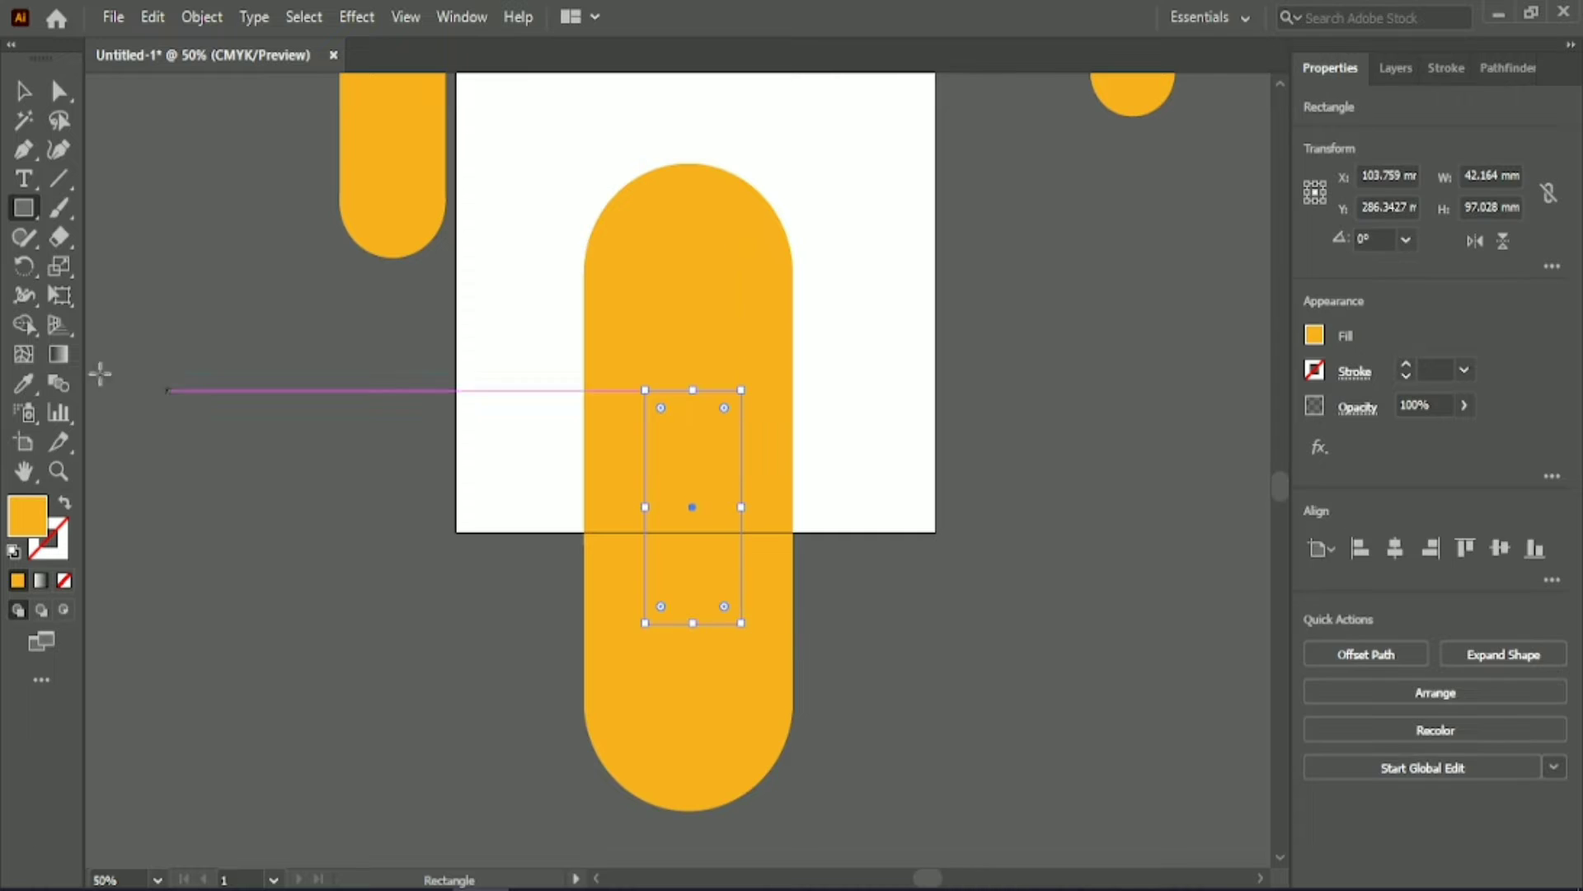
left_click(1315, 334)
left_click(1170, 381)
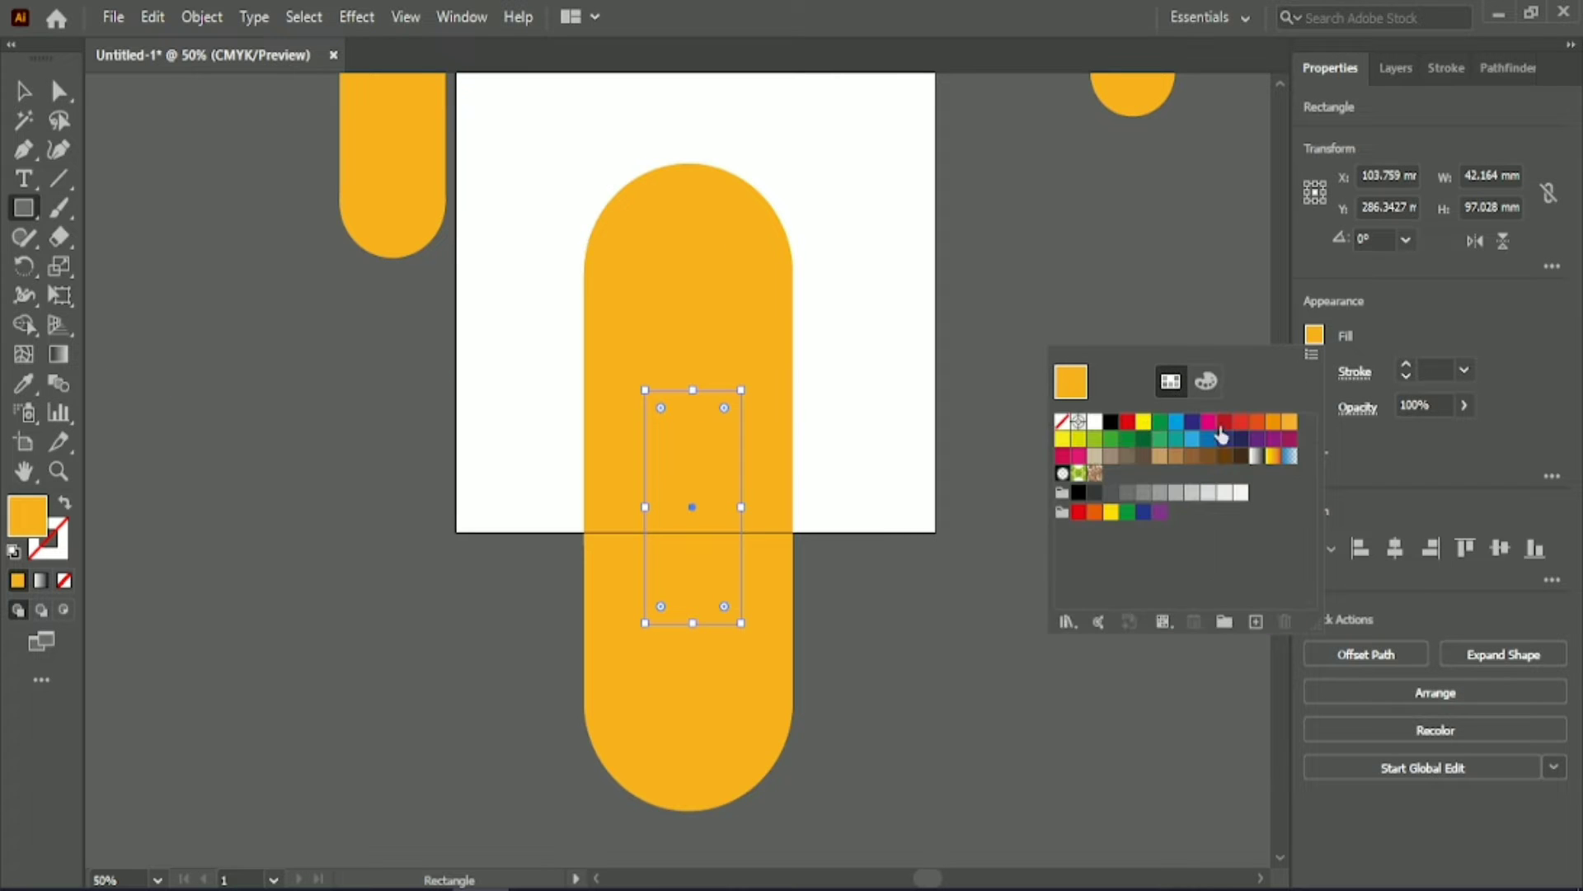
left_click(1275, 423)
left_click(547, 428)
left_click(841, 520)
Step: Draw a wide bar across the page bottom and select it with the tall rectangle and pill
left_click(28, 92)
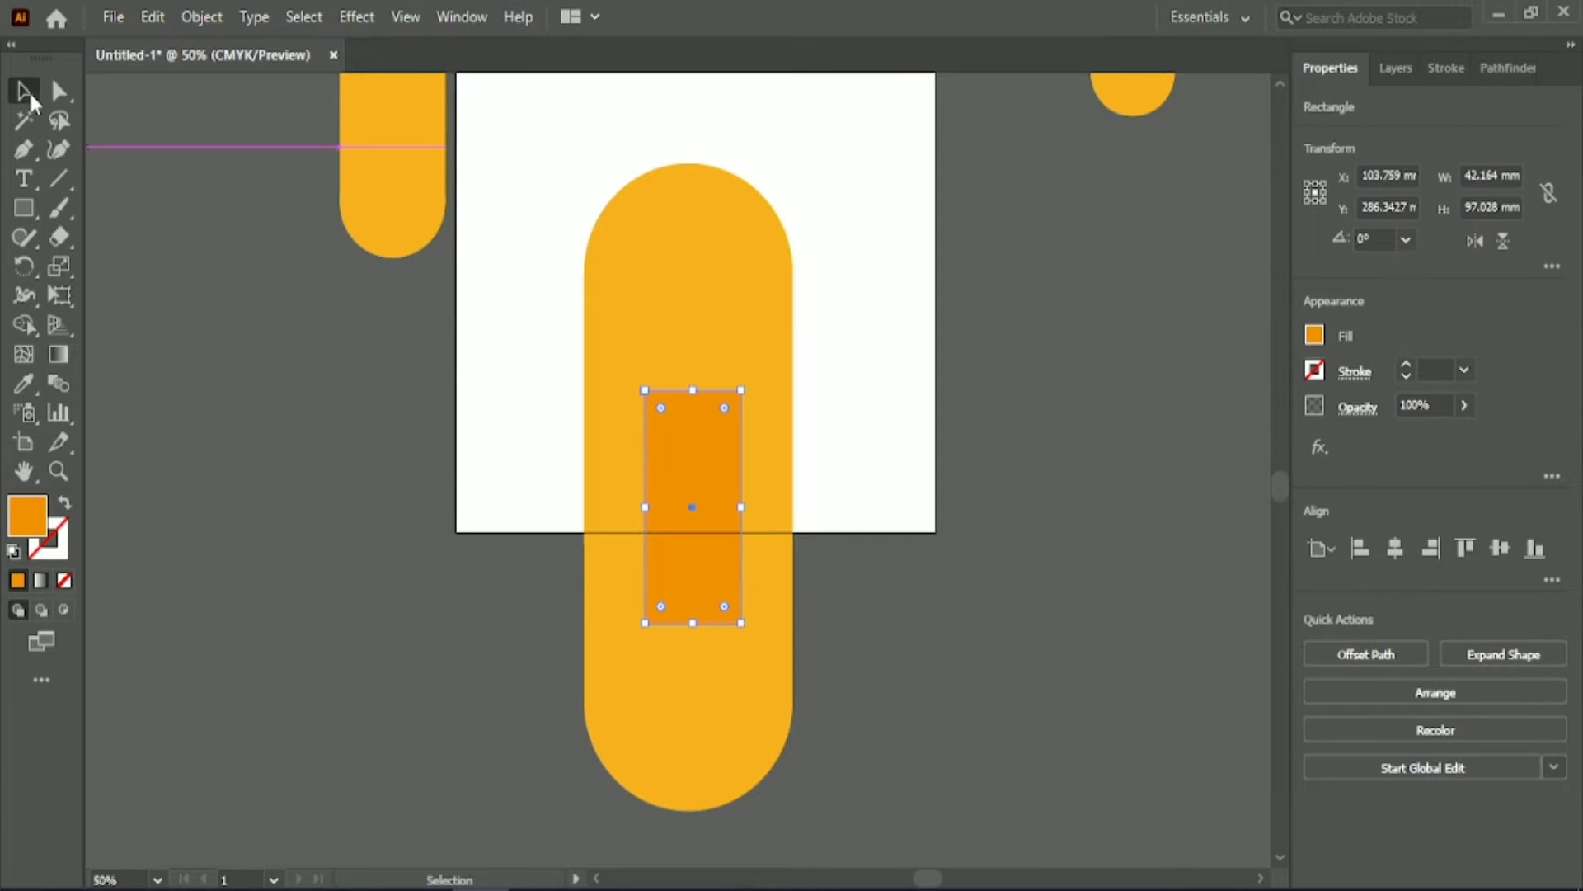
left_click(99, 219)
key("m")
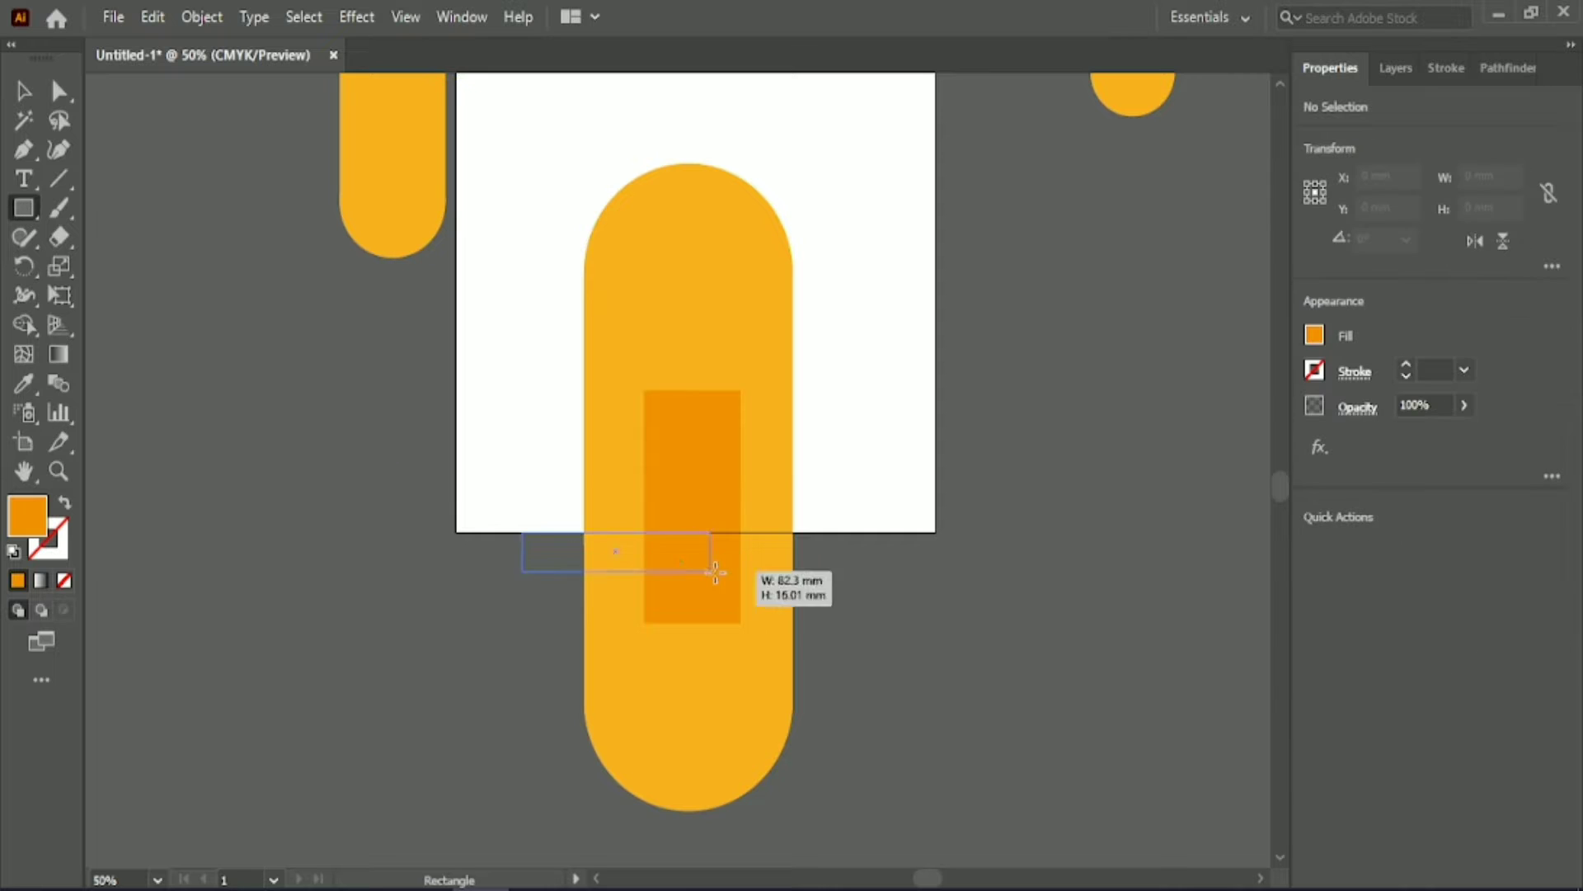
left_click_drag(522, 533, 841, 589)
key("v")
left_click(438, 462)
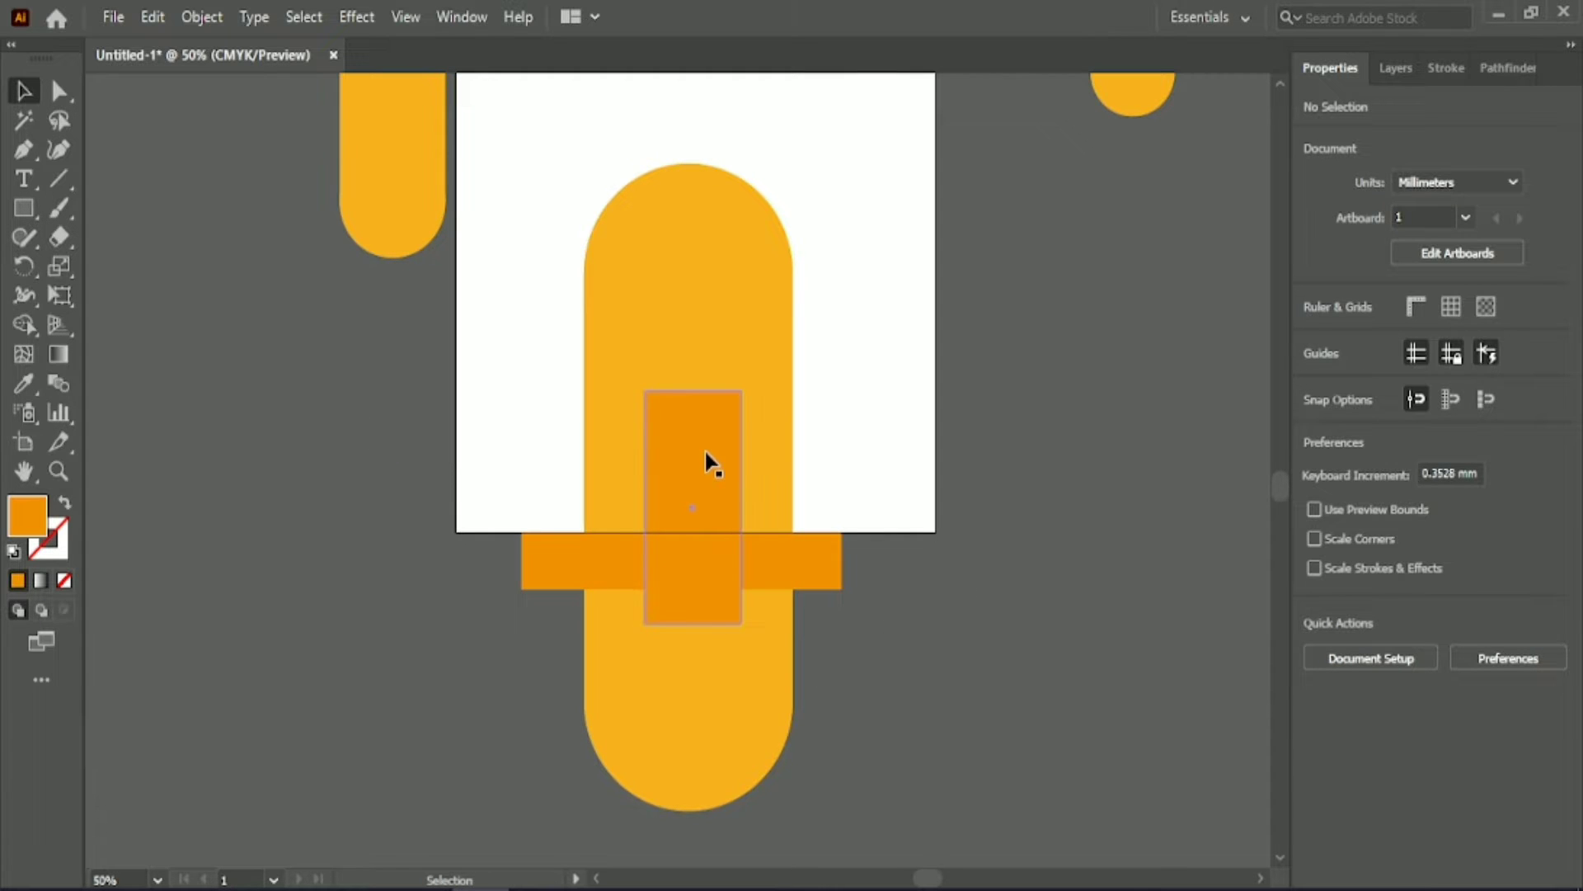
left_click(704, 448)
left_click_drag(636, 453, 879, 628)
Step: Center the rectangles on the pill, then stretch the tall rectangle upward and widen it
left_click(1395, 547)
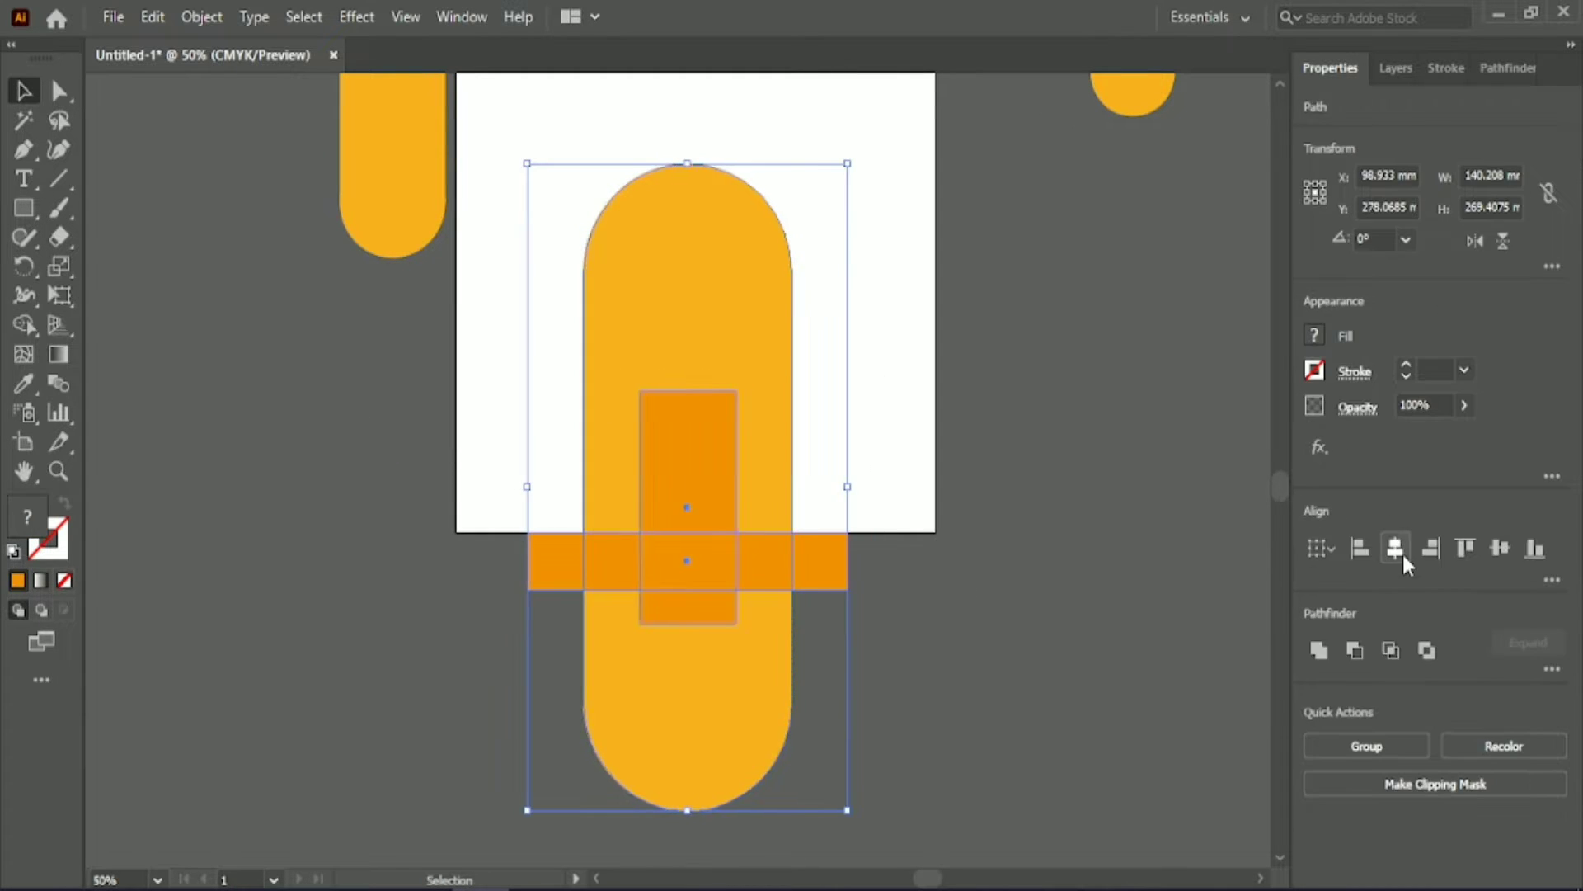
left_click(673, 429)
left_click_drag(688, 391, 691, 357)
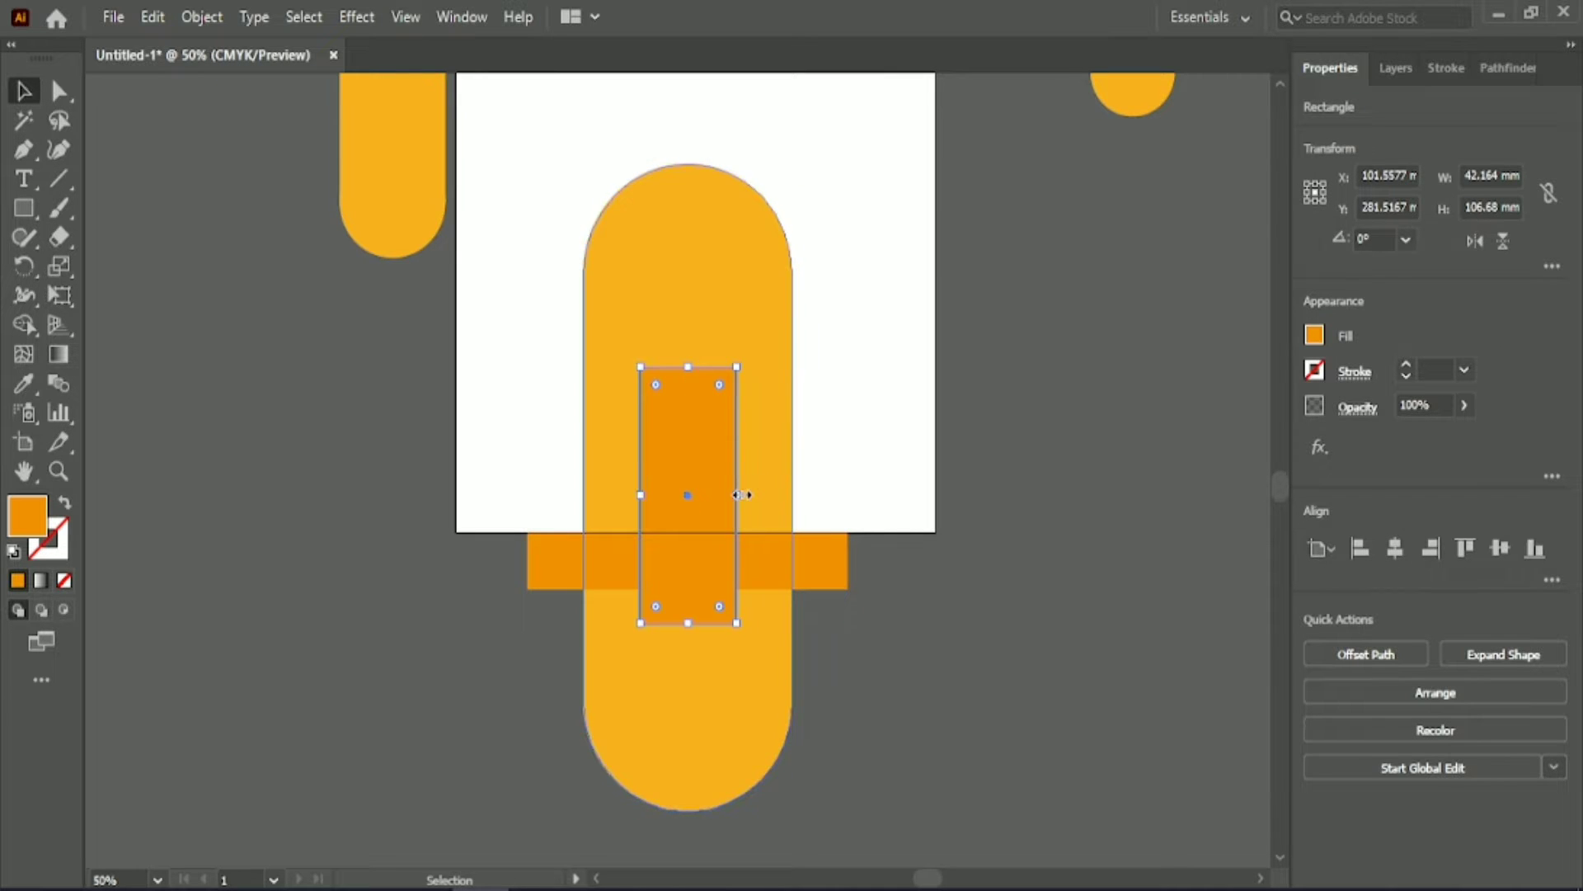
left_click_drag(736, 493, 764, 495)
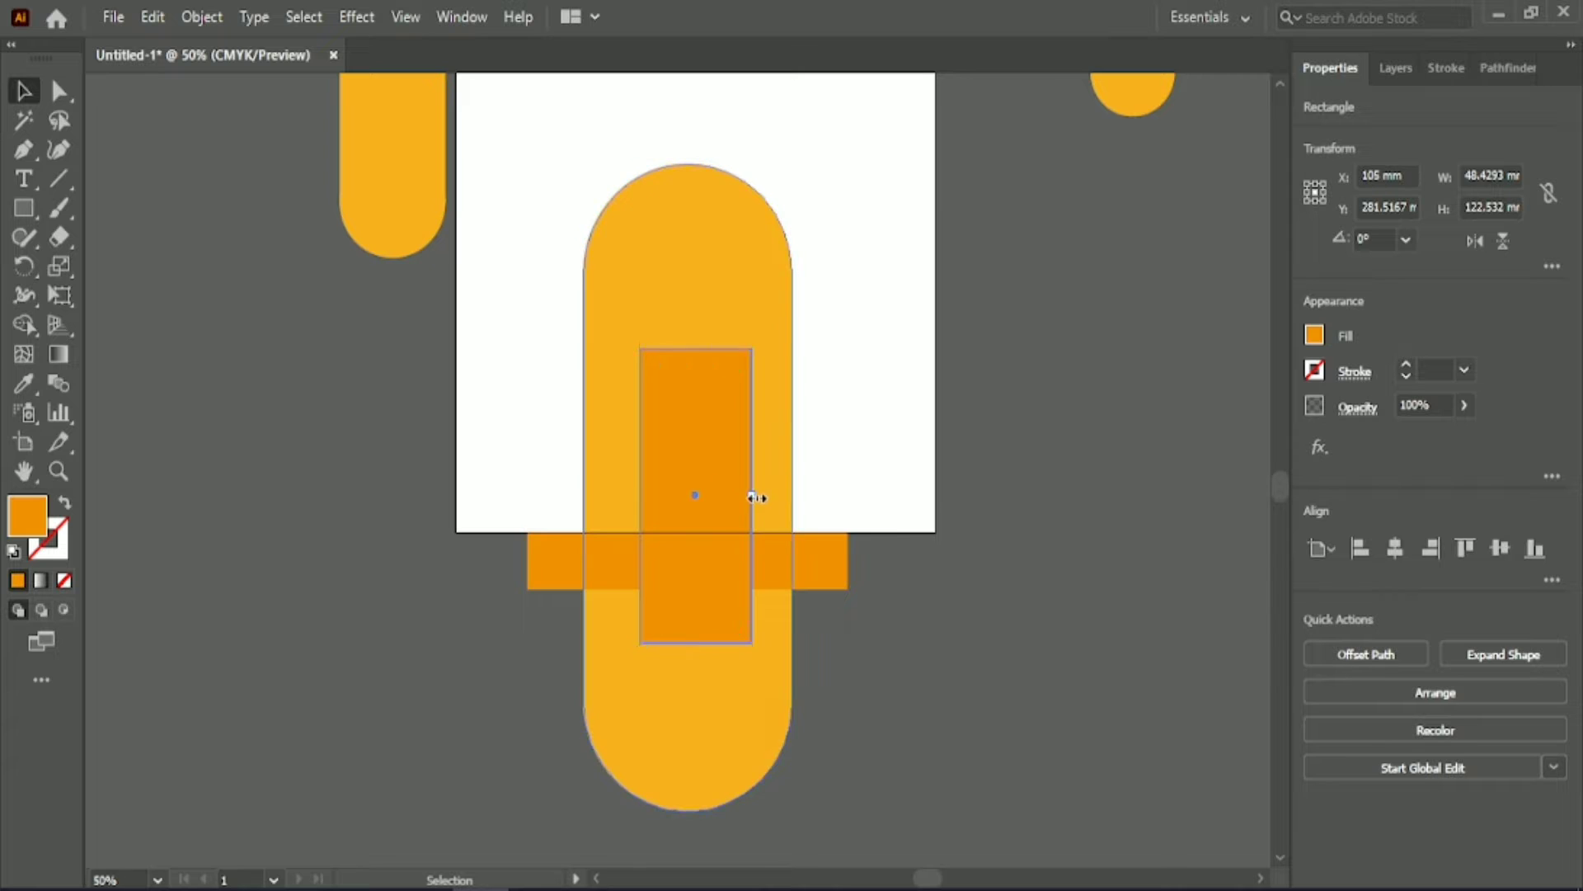
left_click(1395, 547)
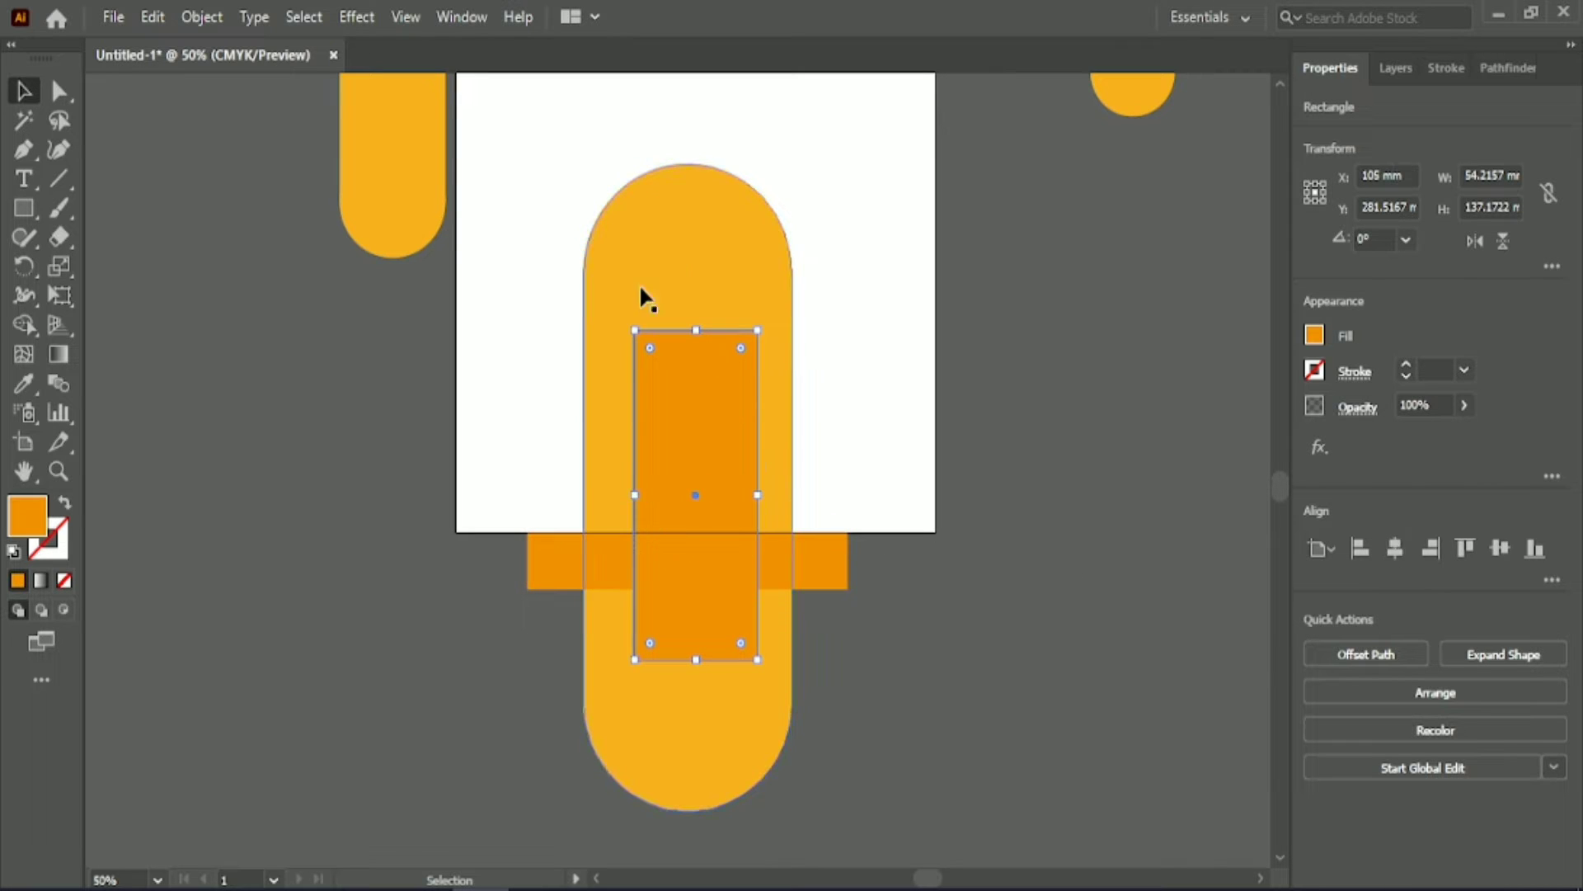
Step: Center the yellow pill and the resized tall rectangle horizontally on the artboard
left_click(640, 284)
left_click(1393, 557)
left_click(1044, 458)
left_click(673, 444)
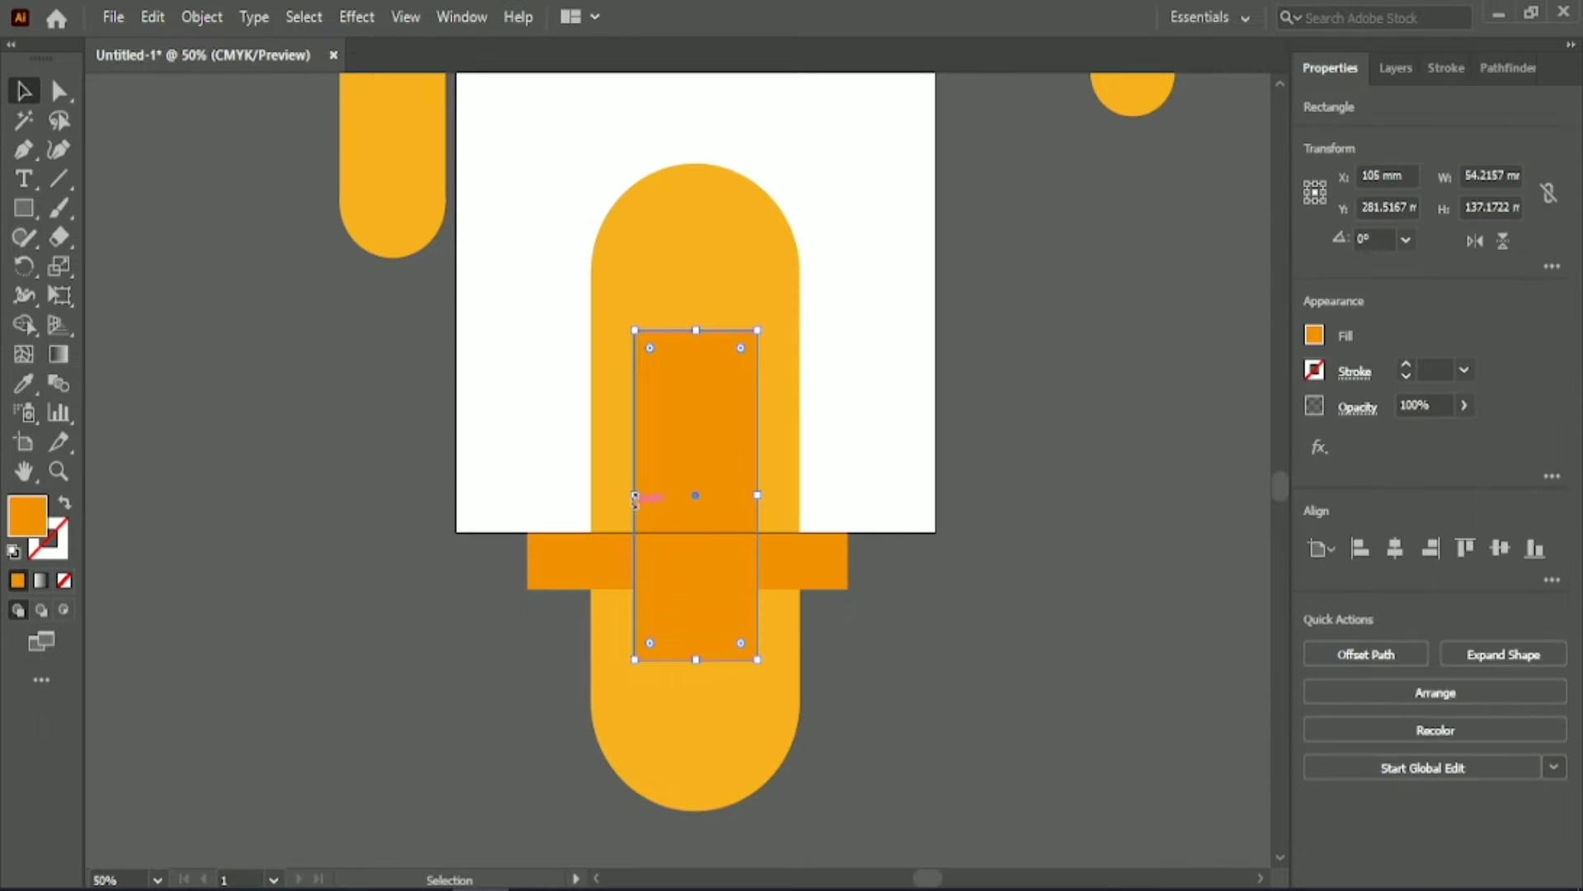
left_click_drag(633, 495, 630, 496)
left_click(1396, 548)
left_click(957, 558)
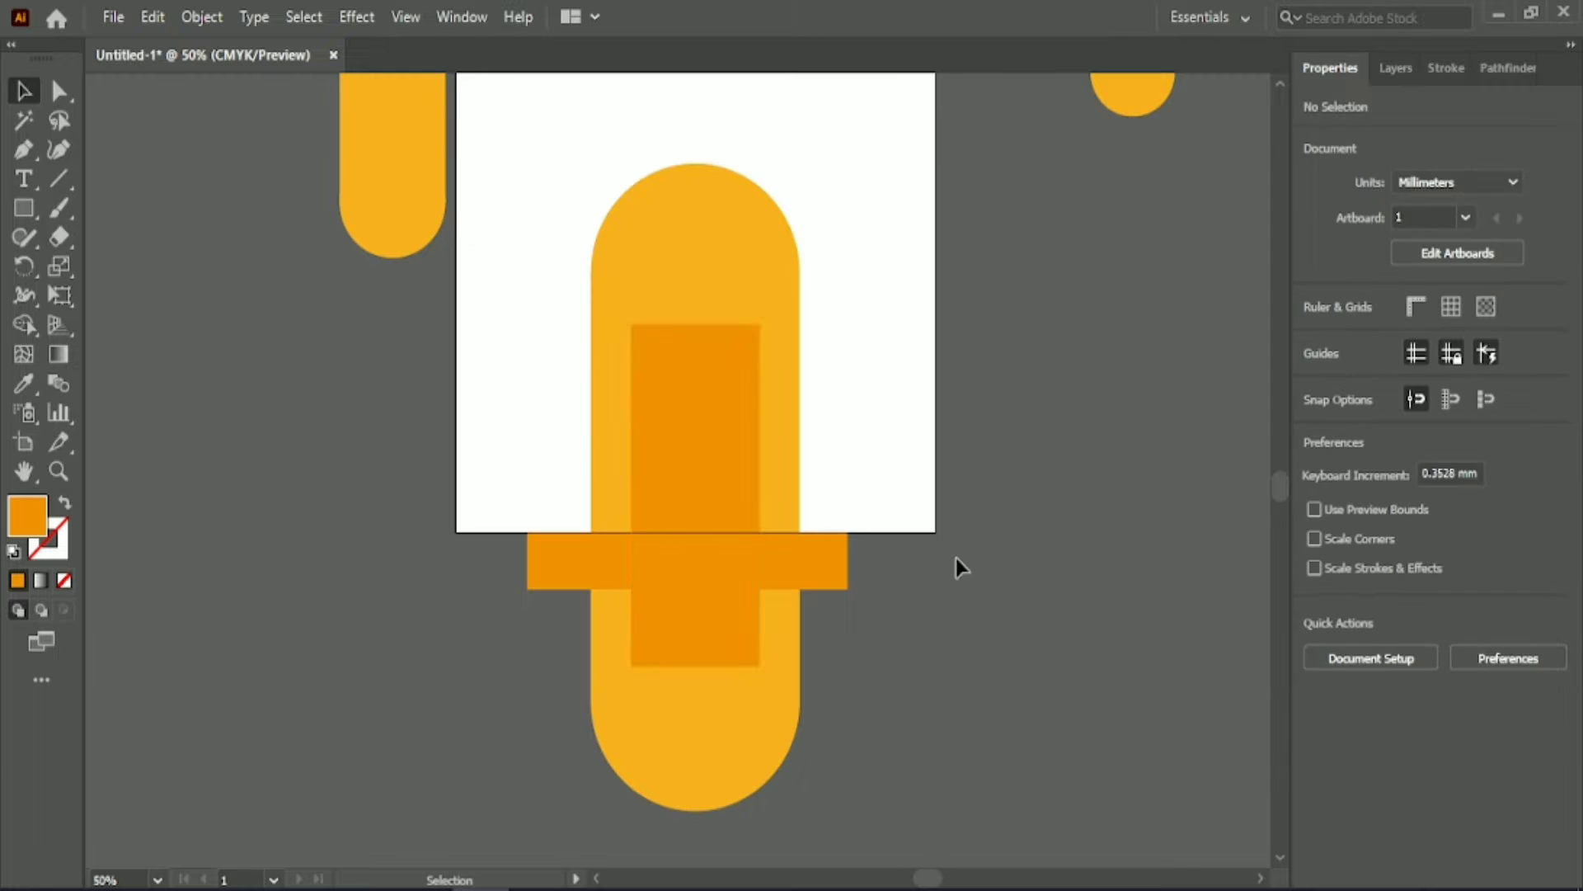
Step: Shorten the tall rectangle to about 118 mm and nudge both rectangles down
left_click(750, 275)
left_click(705, 437)
left_click(532, 444)
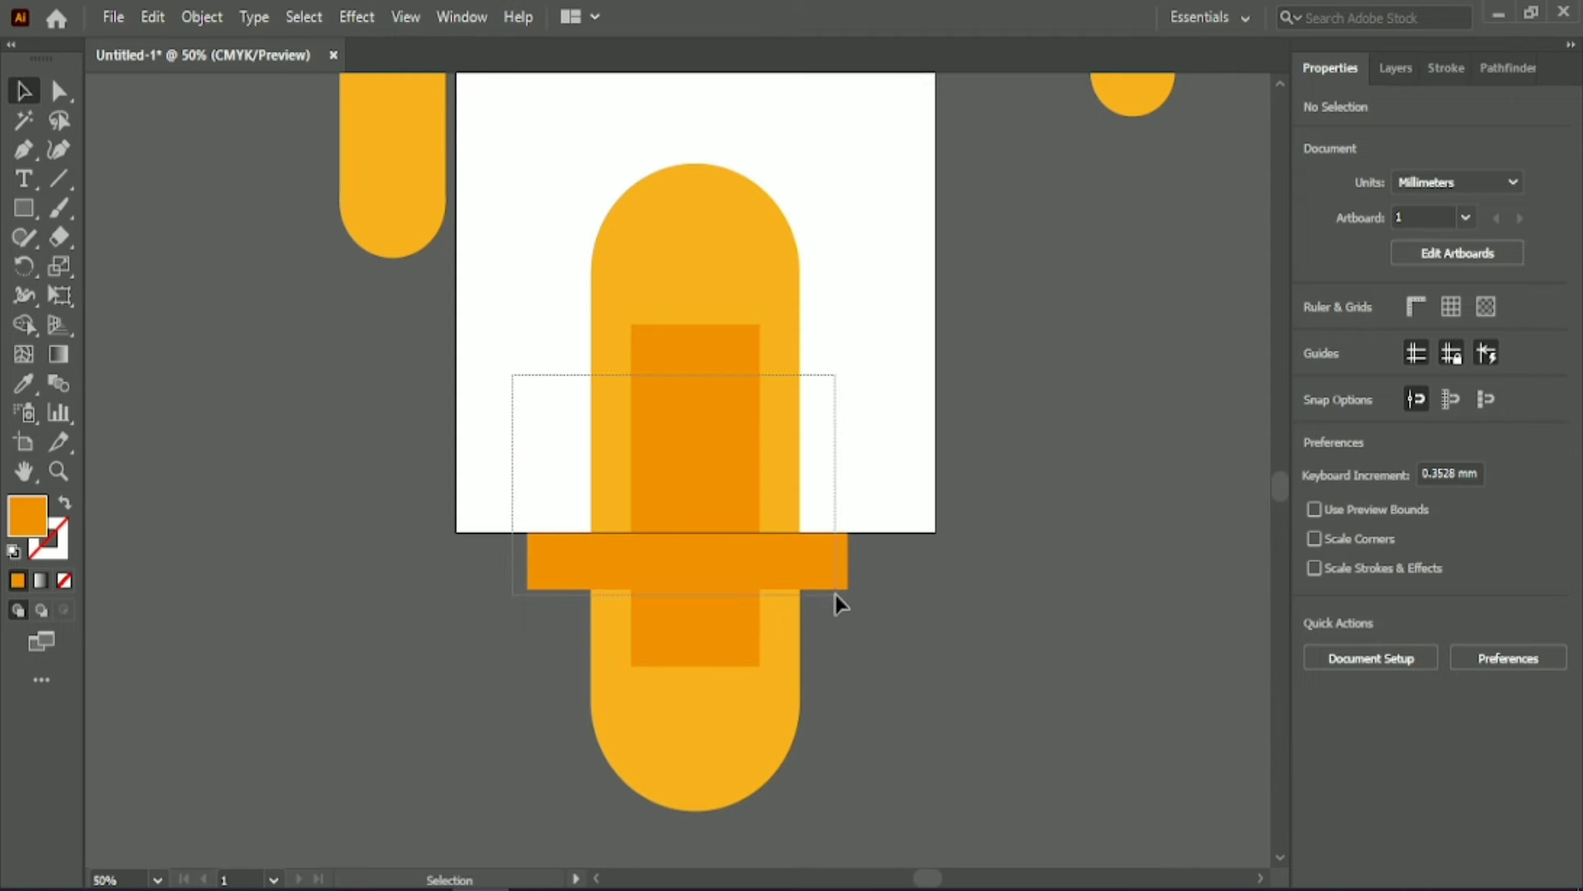
left_click(666, 431)
left_click_drag(696, 324, 696, 381)
left_click(796, 563)
left_click(696, 503, "shift")
key("Down")
key("Down")
key("Down")
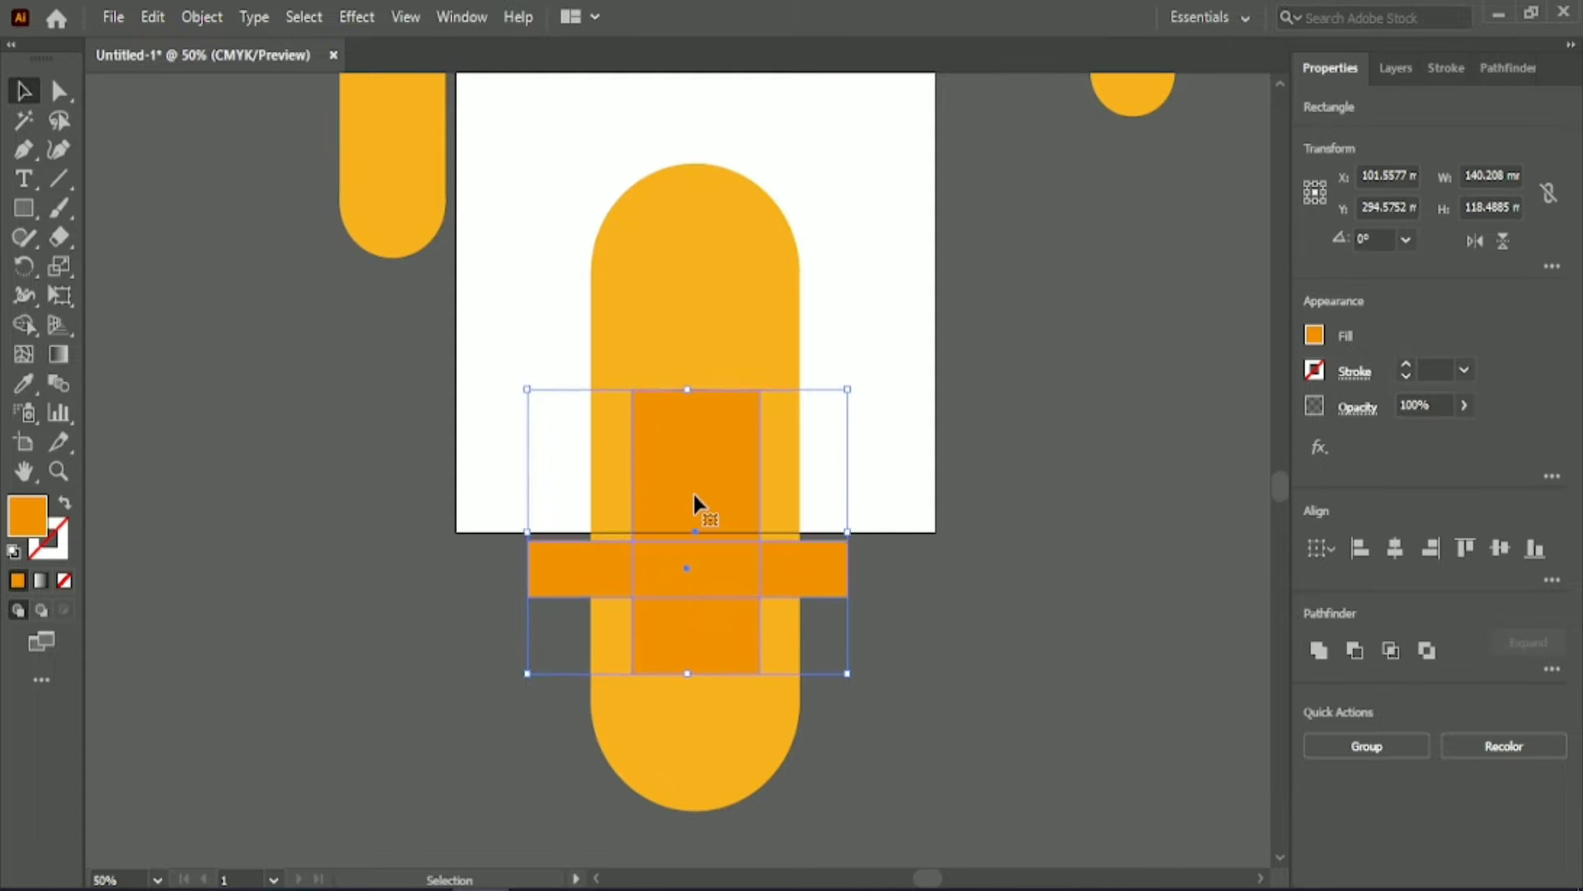
key("Down")
key("Down")
Step: Use Shape Builder with Alt to delete the lower pill regions, leaving an arch
left_click(697, 382, "shift")
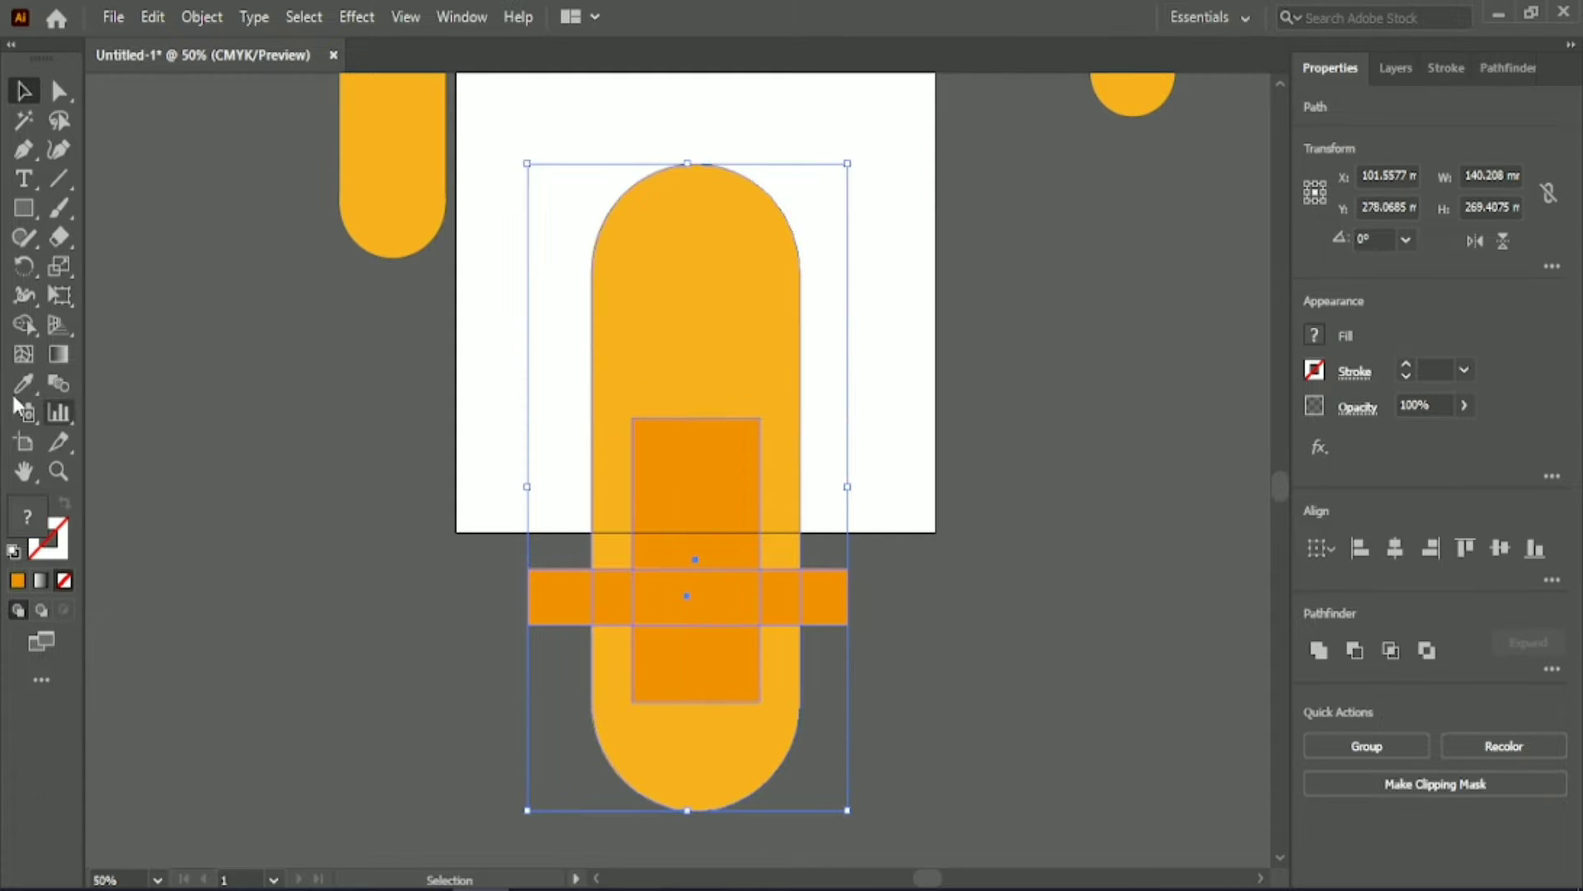
key("shift+m")
mouse_move(578, 635)
left_mouse_down()
mouse_move(770, 635)
mouse_move(661, 610)
left_mouse_up()
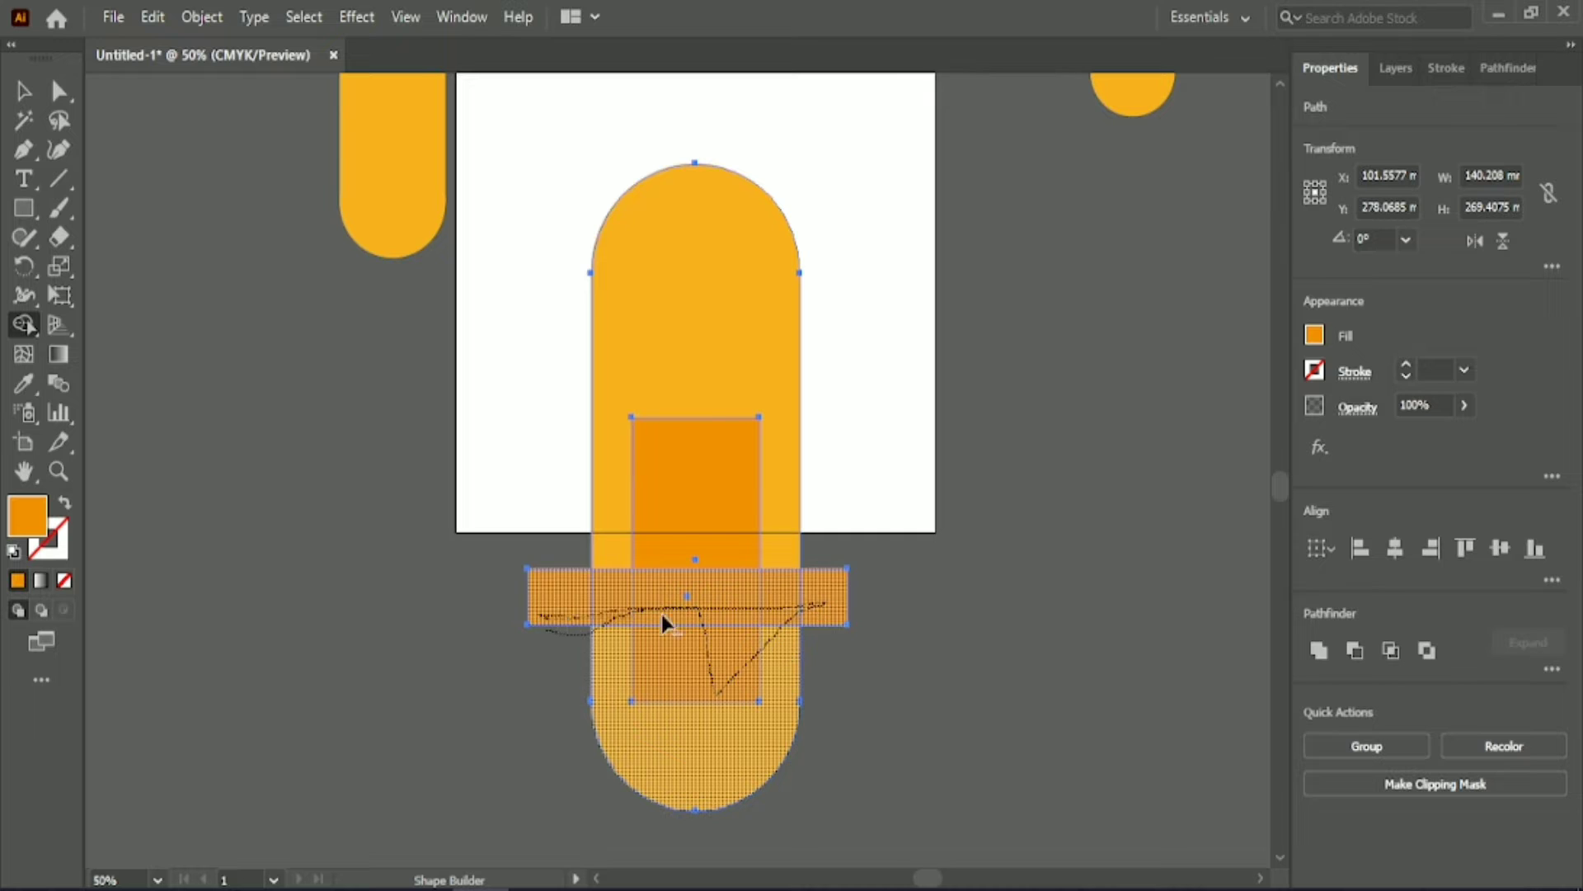
Step: Draw a narrow rectangle along the inner edge of the left leg
key("v")
key("ctrl+shift+a")
scroll(611, 468, "up", 2)
key("m")
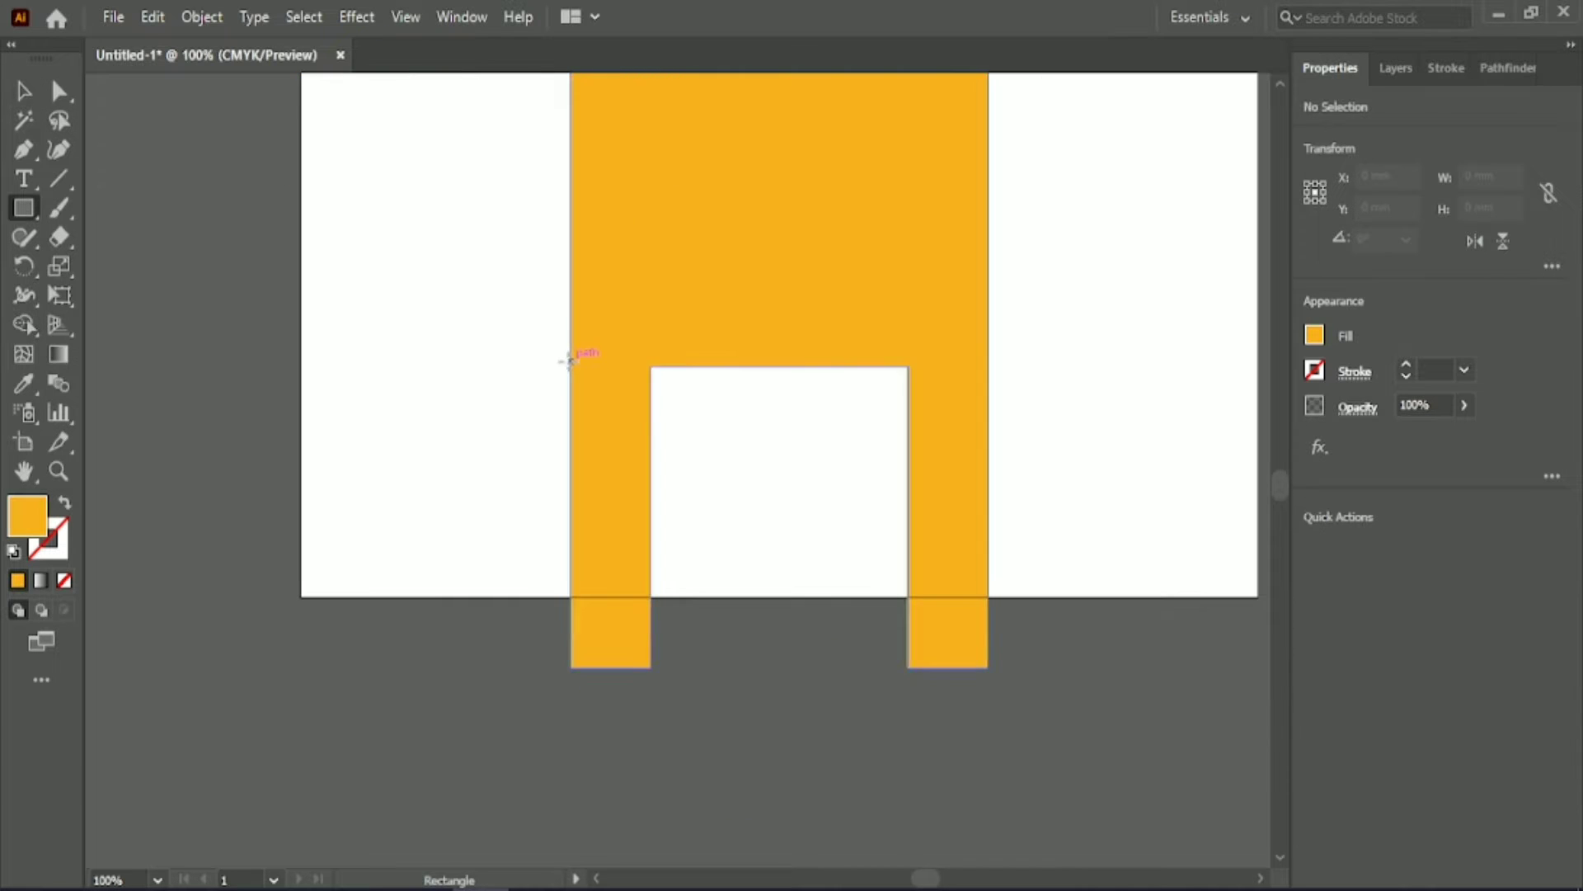
mouse_move(571, 363)
left_mouse_down()
mouse_move(889, 668)
mouse_move(651, 666)
left_mouse_up()
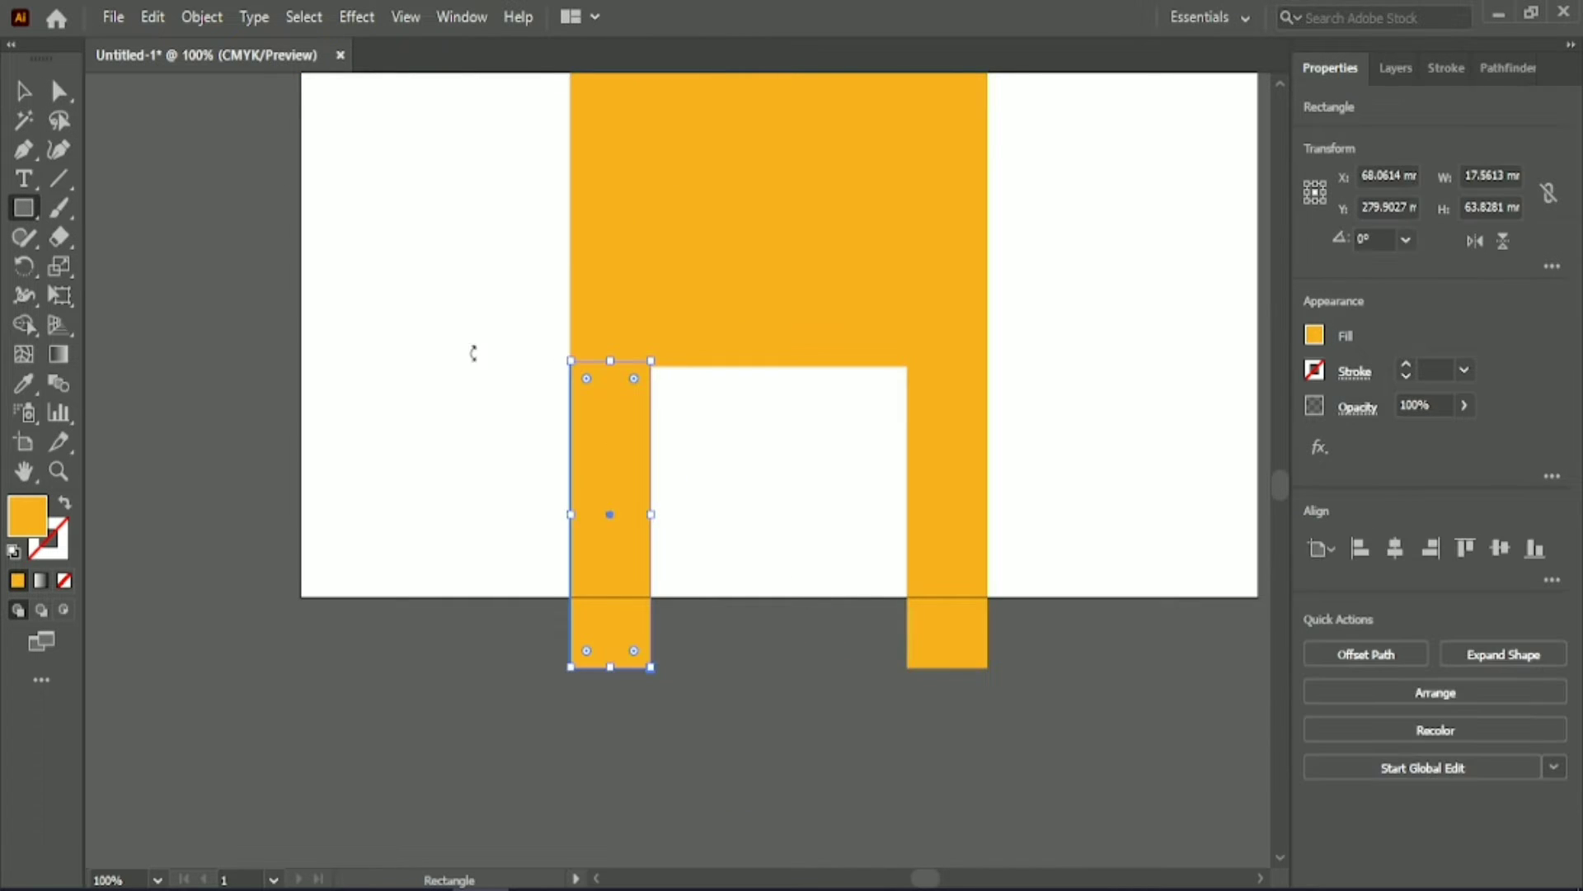
left_click(20, 93)
left_click_drag(617, 528, 657, 516)
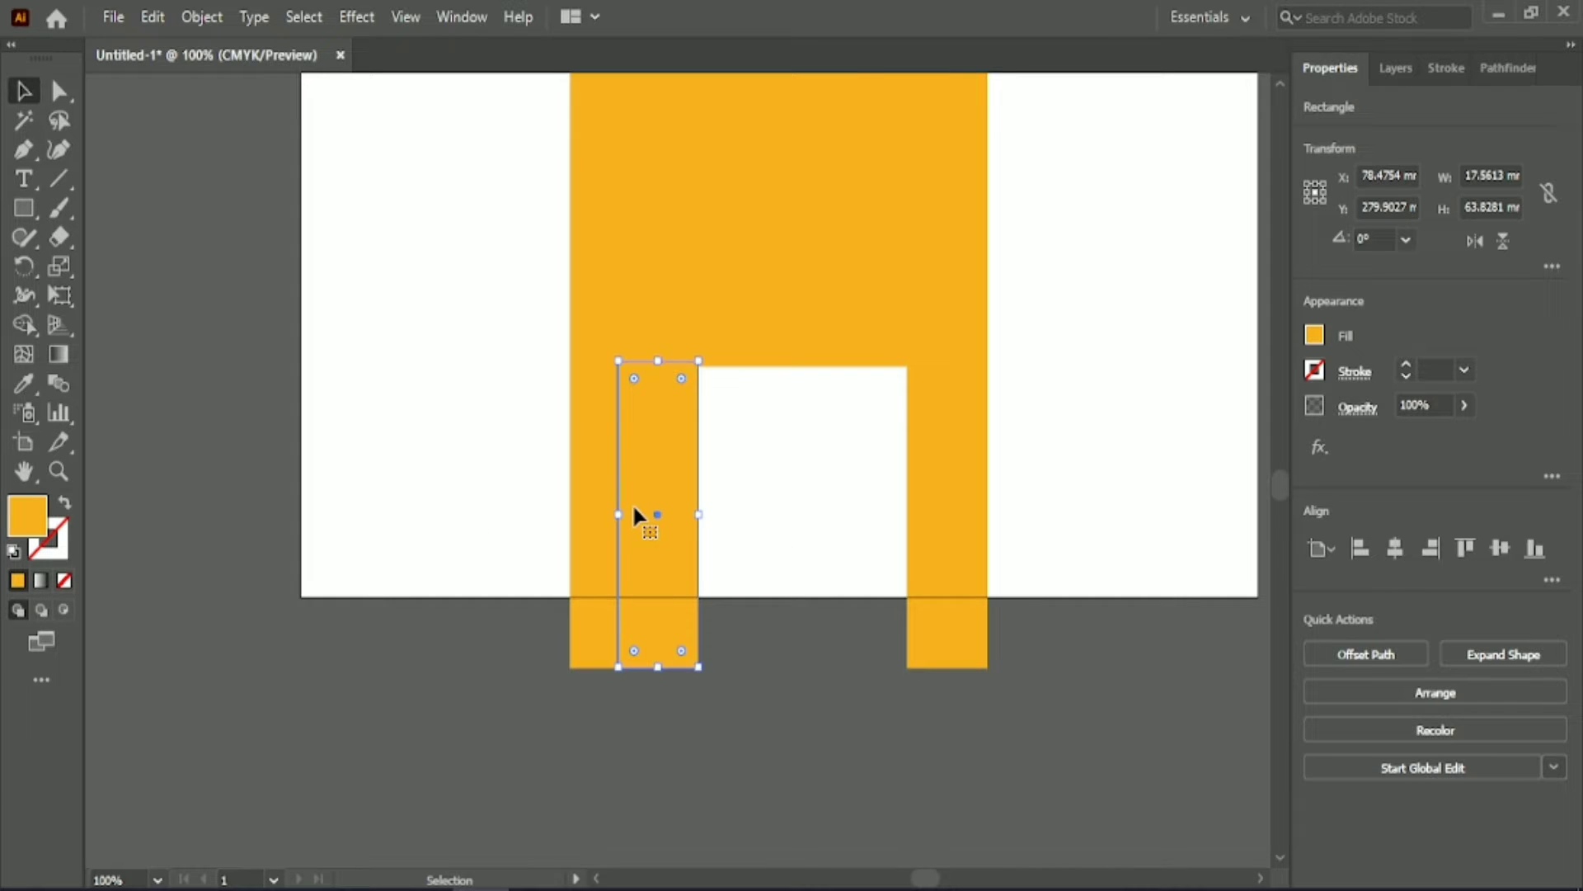
Step: Fill the strip with the darker yellow swatch and send it behind the arch
scroll(640, 517, "down", 1, "alt")
scroll(640, 517, "down", 1, "alt")
scroll(640, 516, "down", 1, "alt")
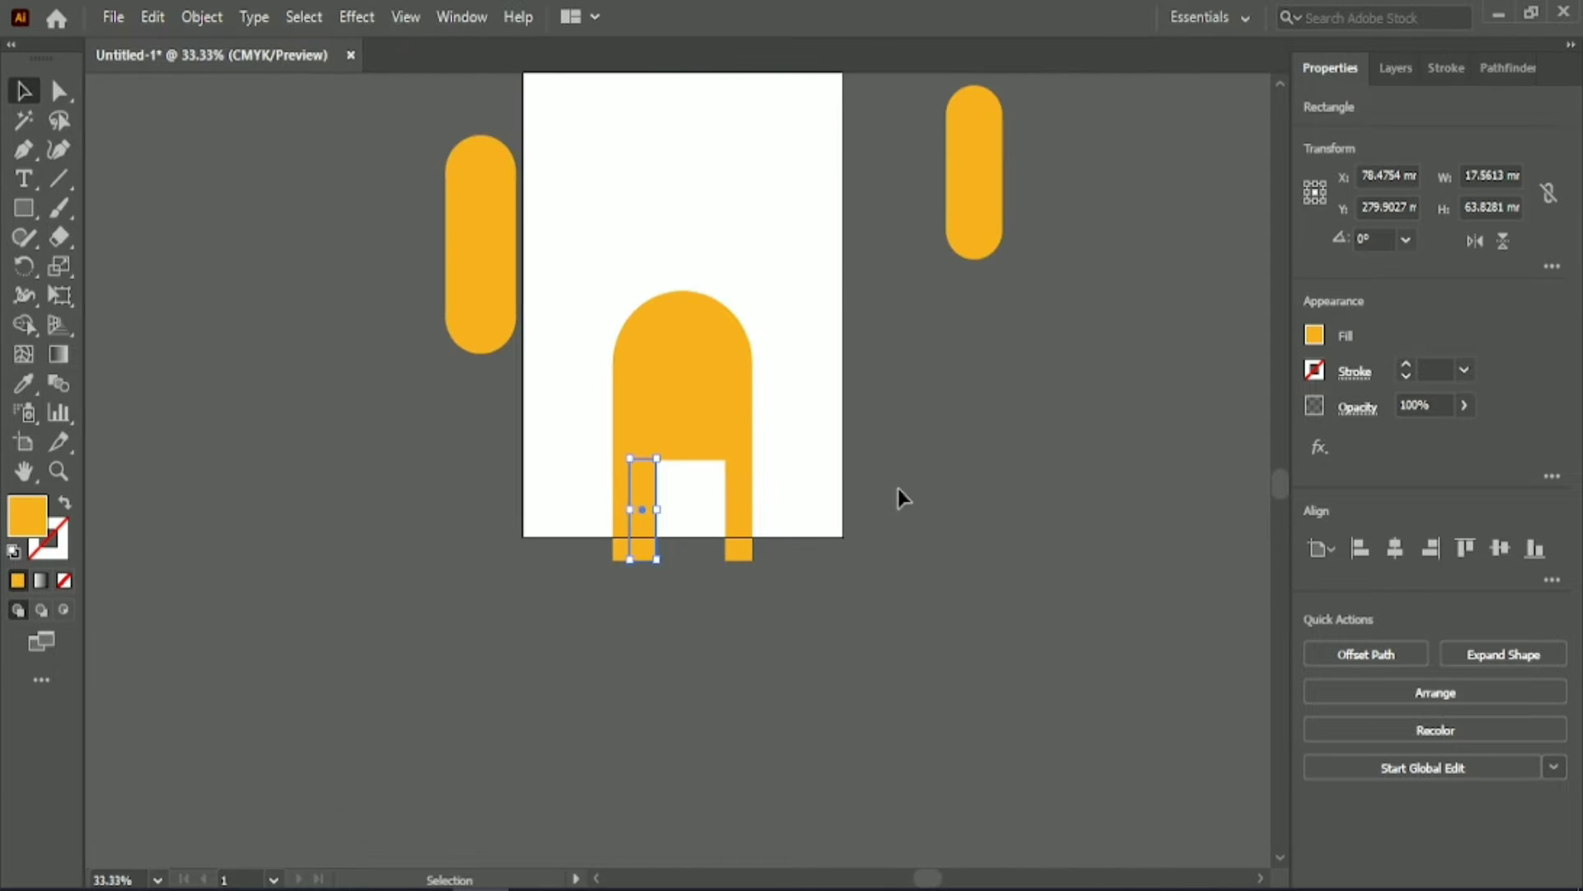
scroll(279, 305, "up", 3)
left_click(25, 384)
left_click(492, 213)
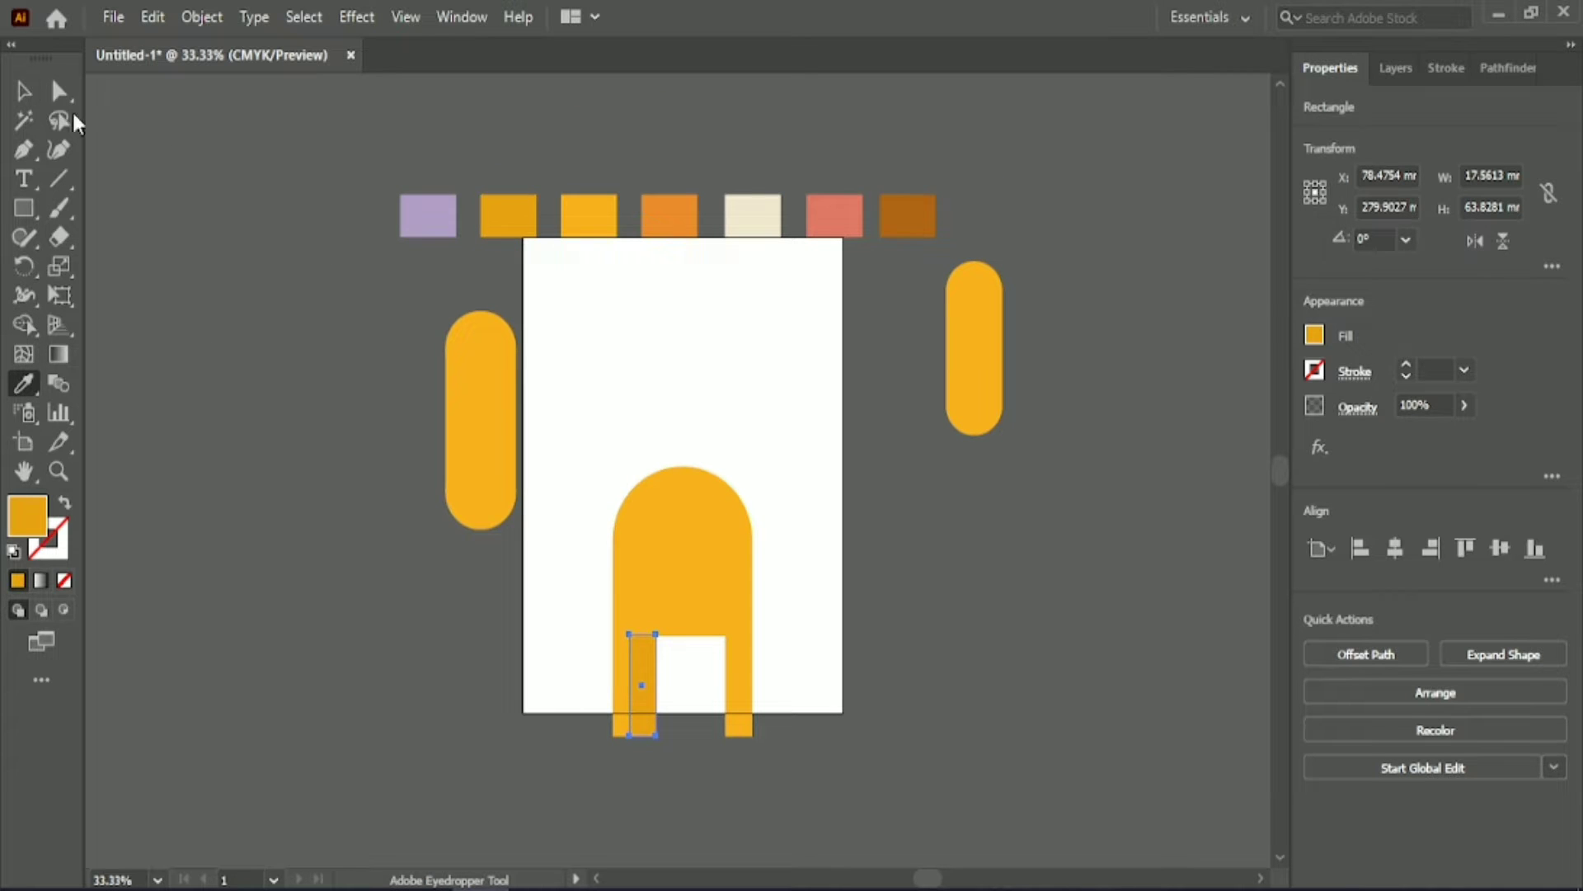
left_click(23, 91)
scroll(701, 751, "up", 1, "alt")
scroll(707, 711, "up", 1, "alt")
right_click(552, 430)
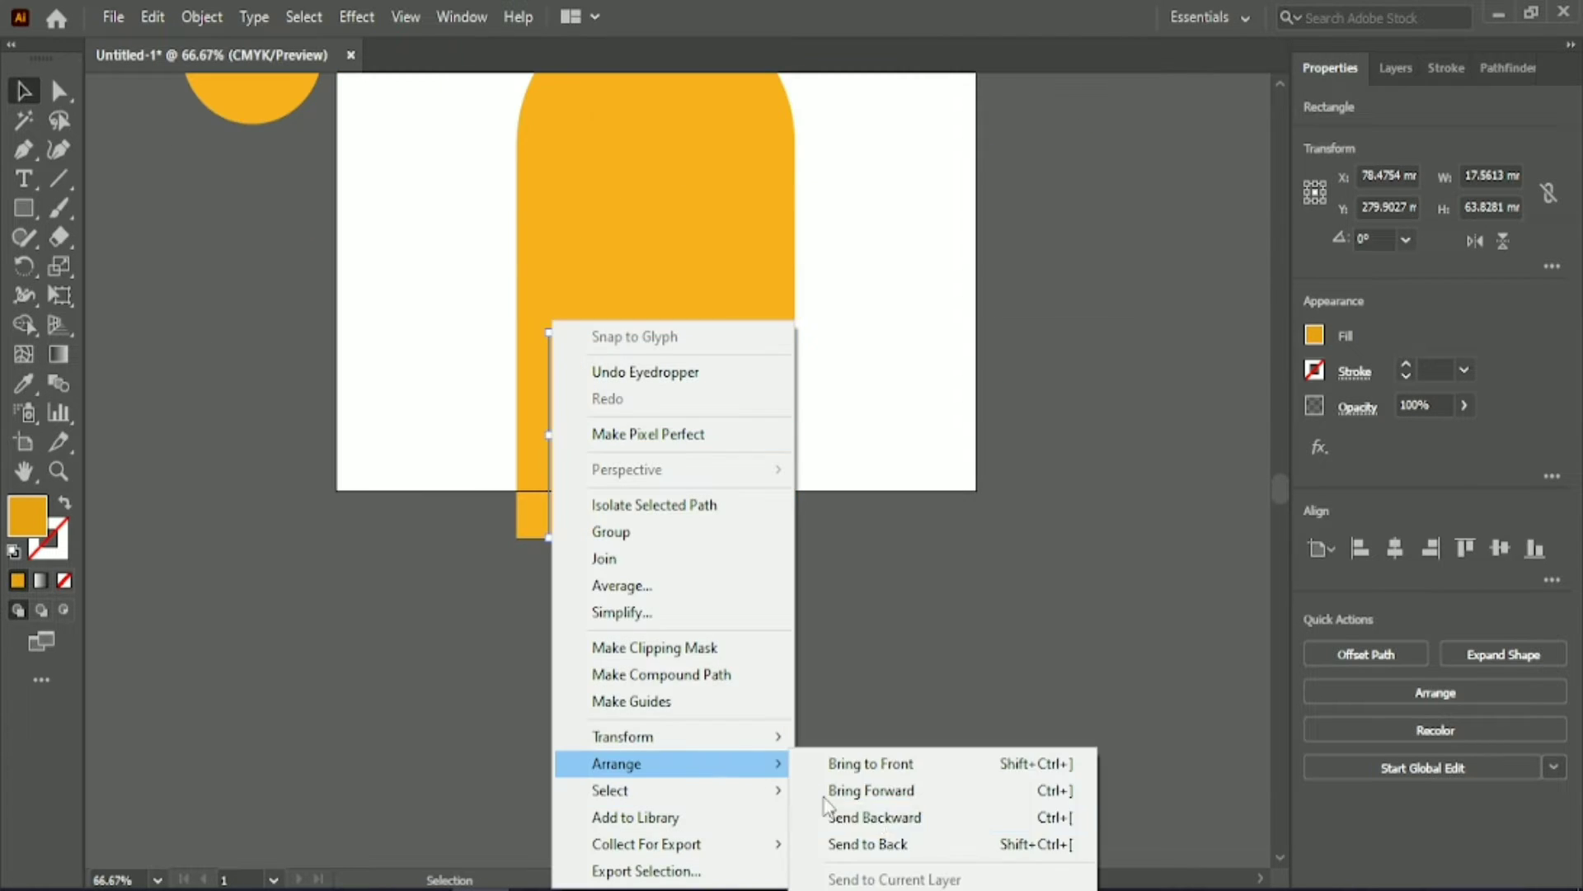
left_click(858, 841)
left_click(614, 510)
Step: Shorten the legs by raising the bottom edge of the arch and strip
left_click(712, 260)
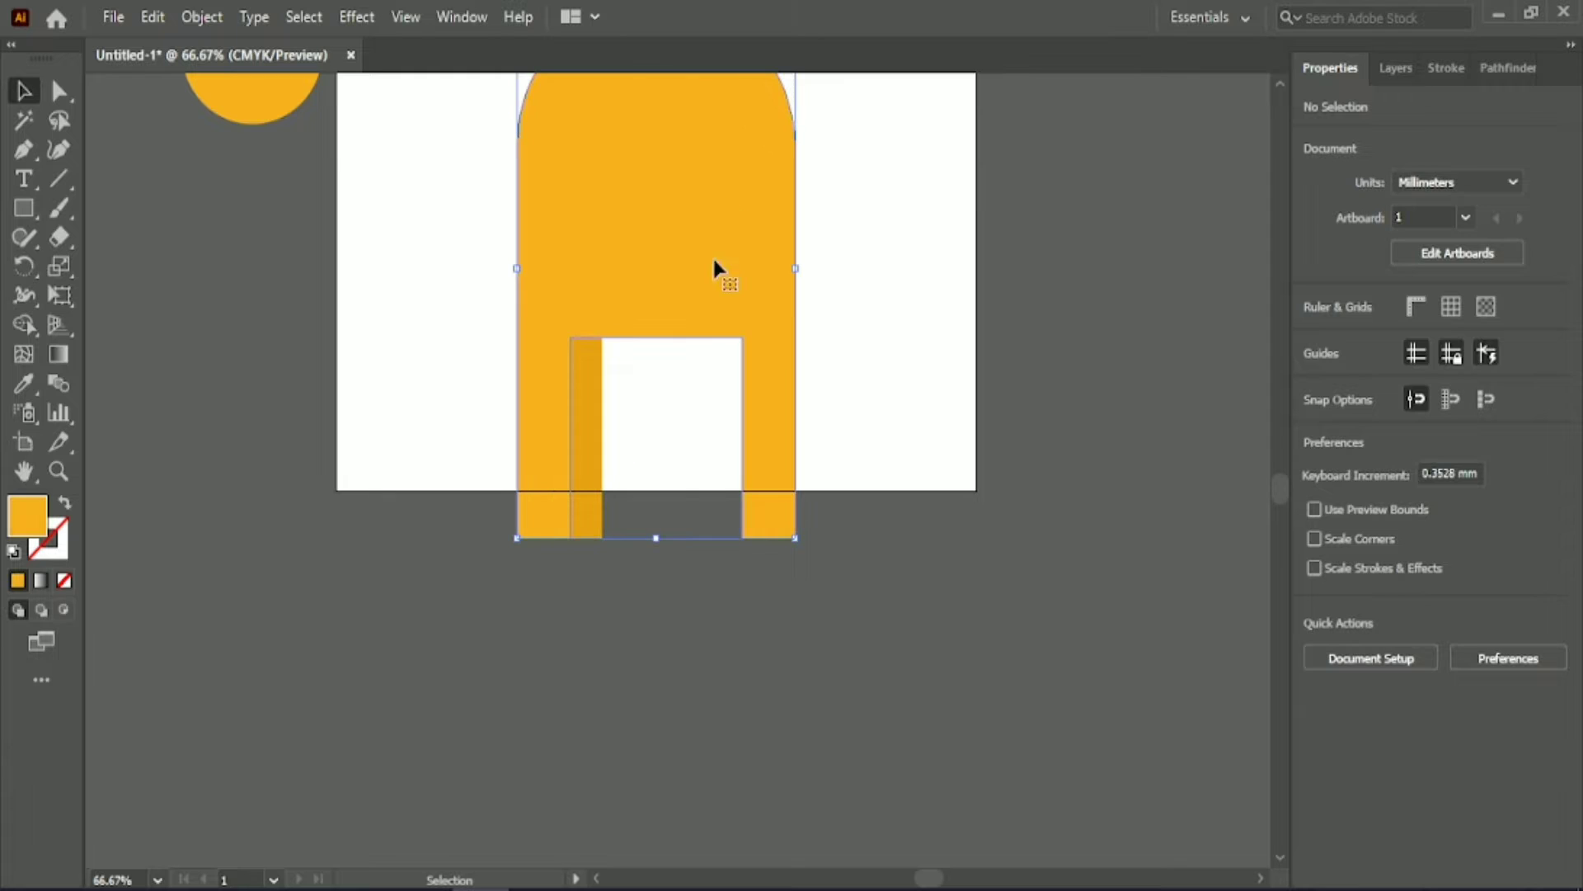
left_click_drag(567, 607, 725, 458)
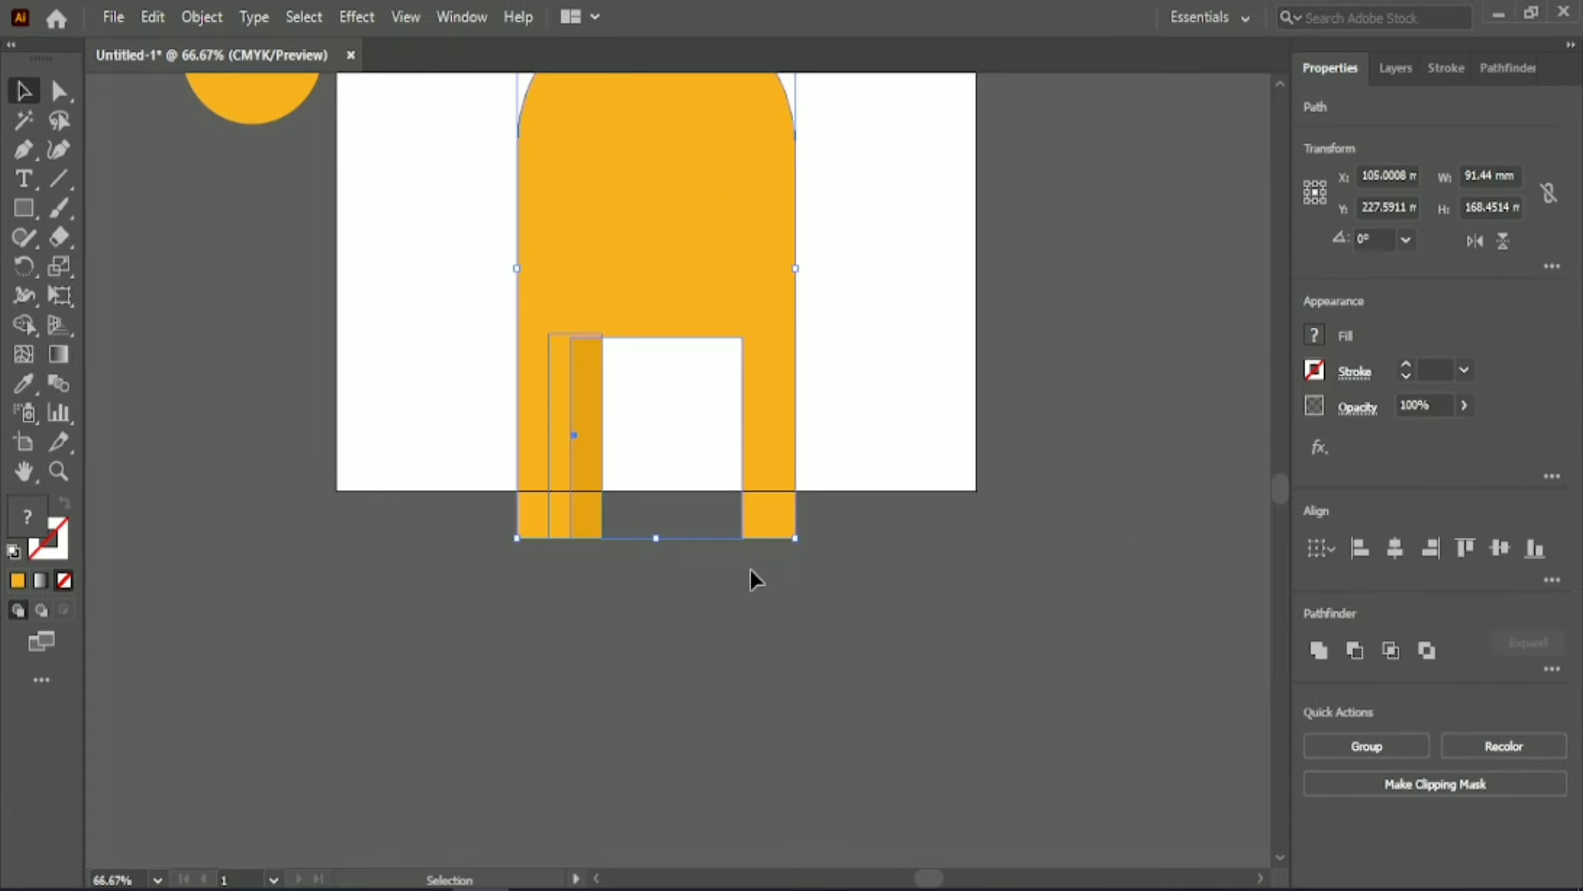
left_click(614, 595)
scroll(612, 600, "up", 1)
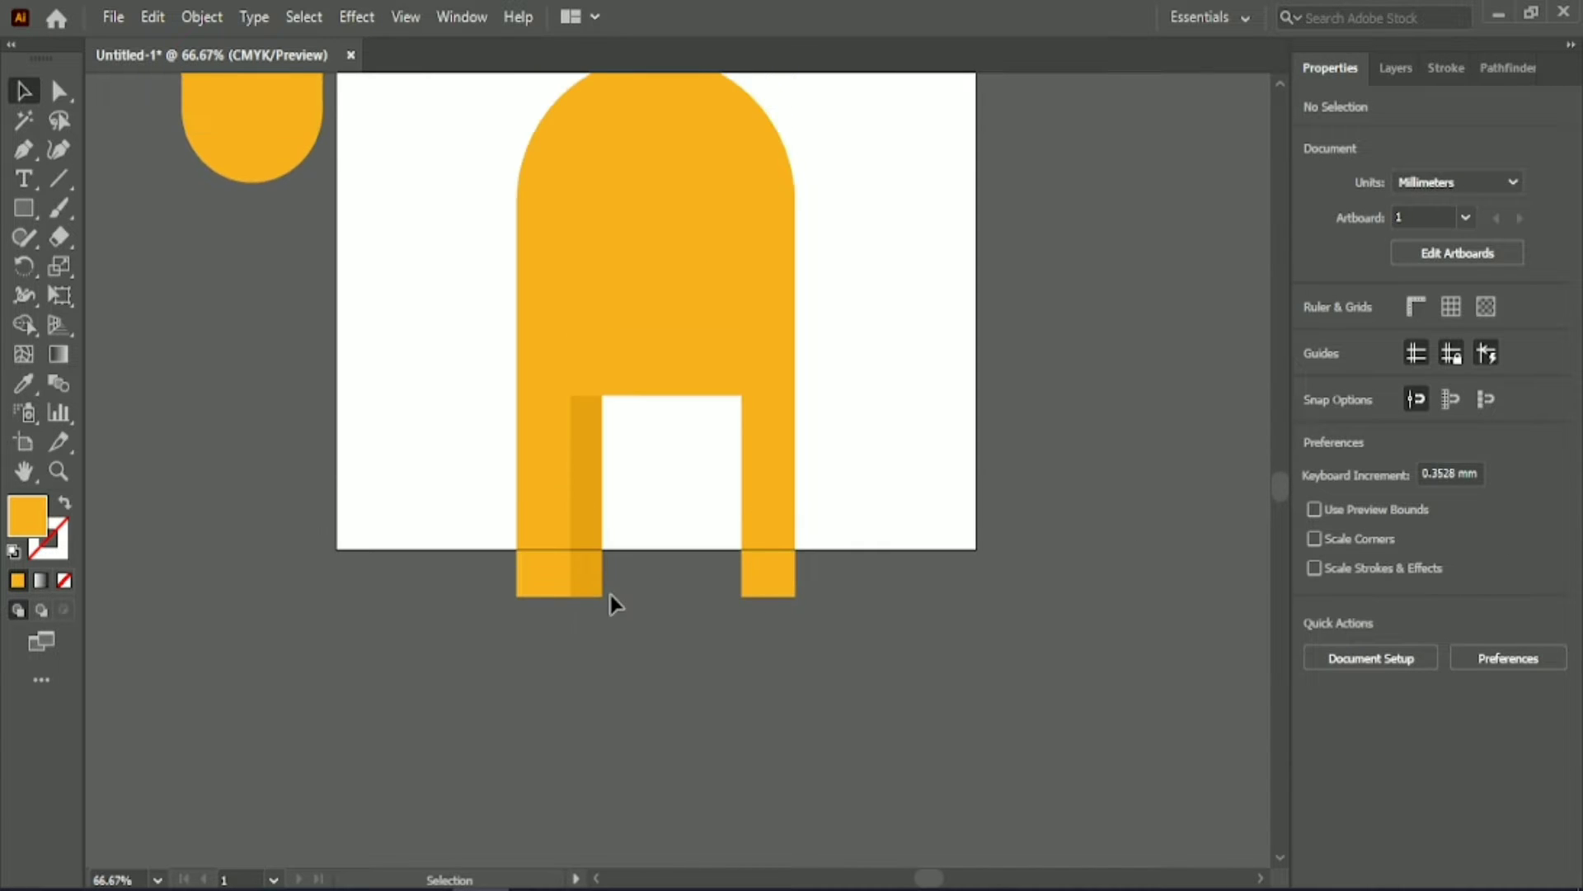
left_click_drag(428, 375, 757, 609)
scroll(681, 700, "up", 2)
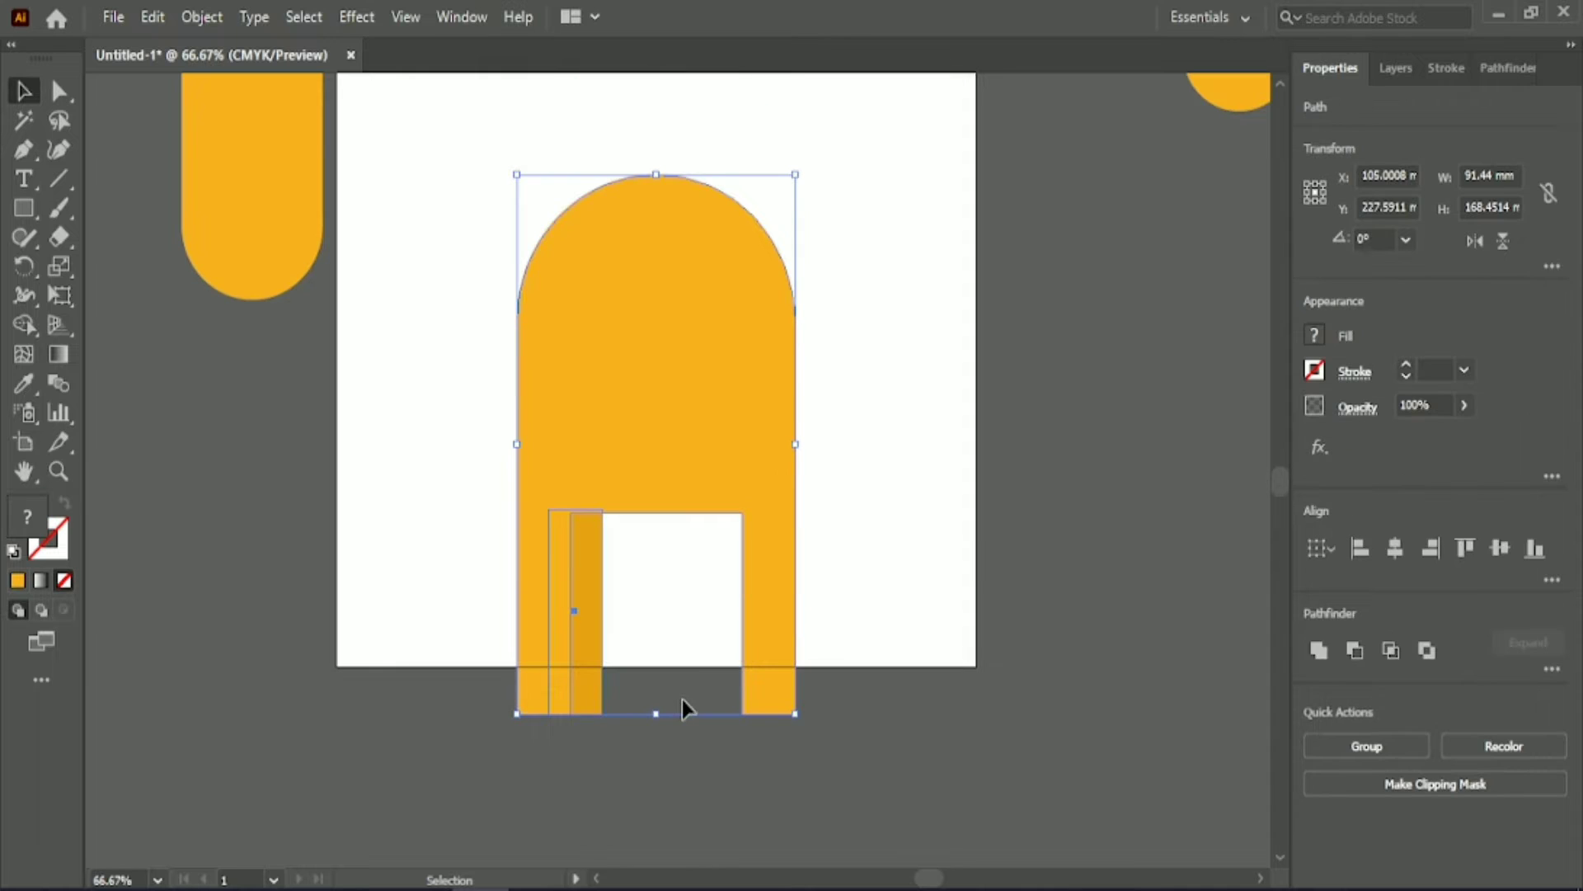
left_click_drag(661, 714, 659, 681)
left_click(652, 758)
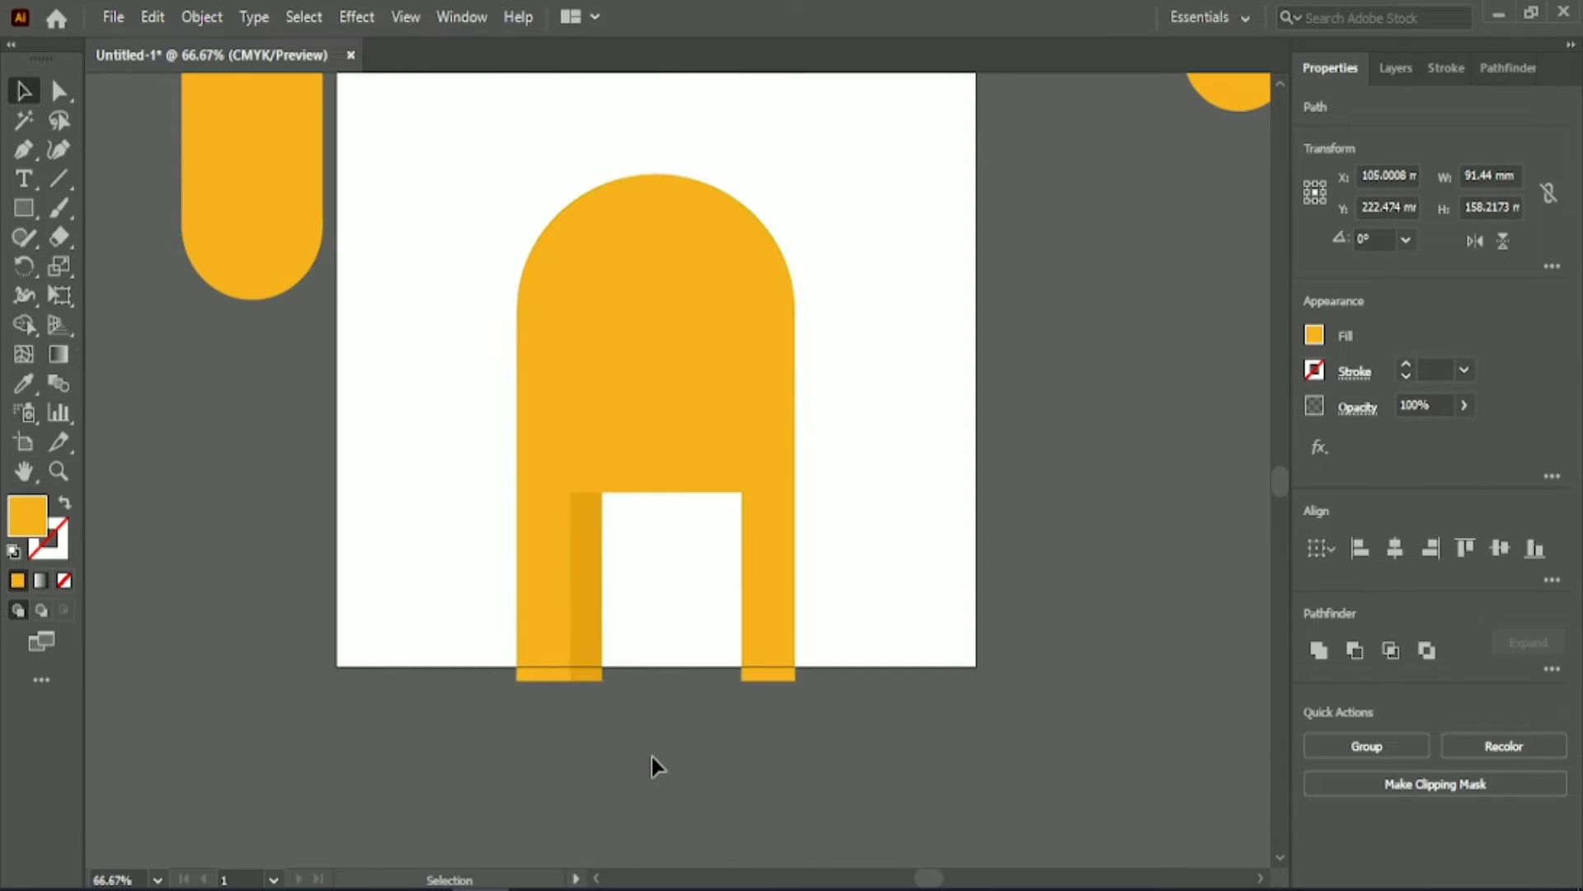
Step: Narrow the arch to about 87.66 mm and lengthen the legs slightly
left_click_drag(664, 528, 748, 664)
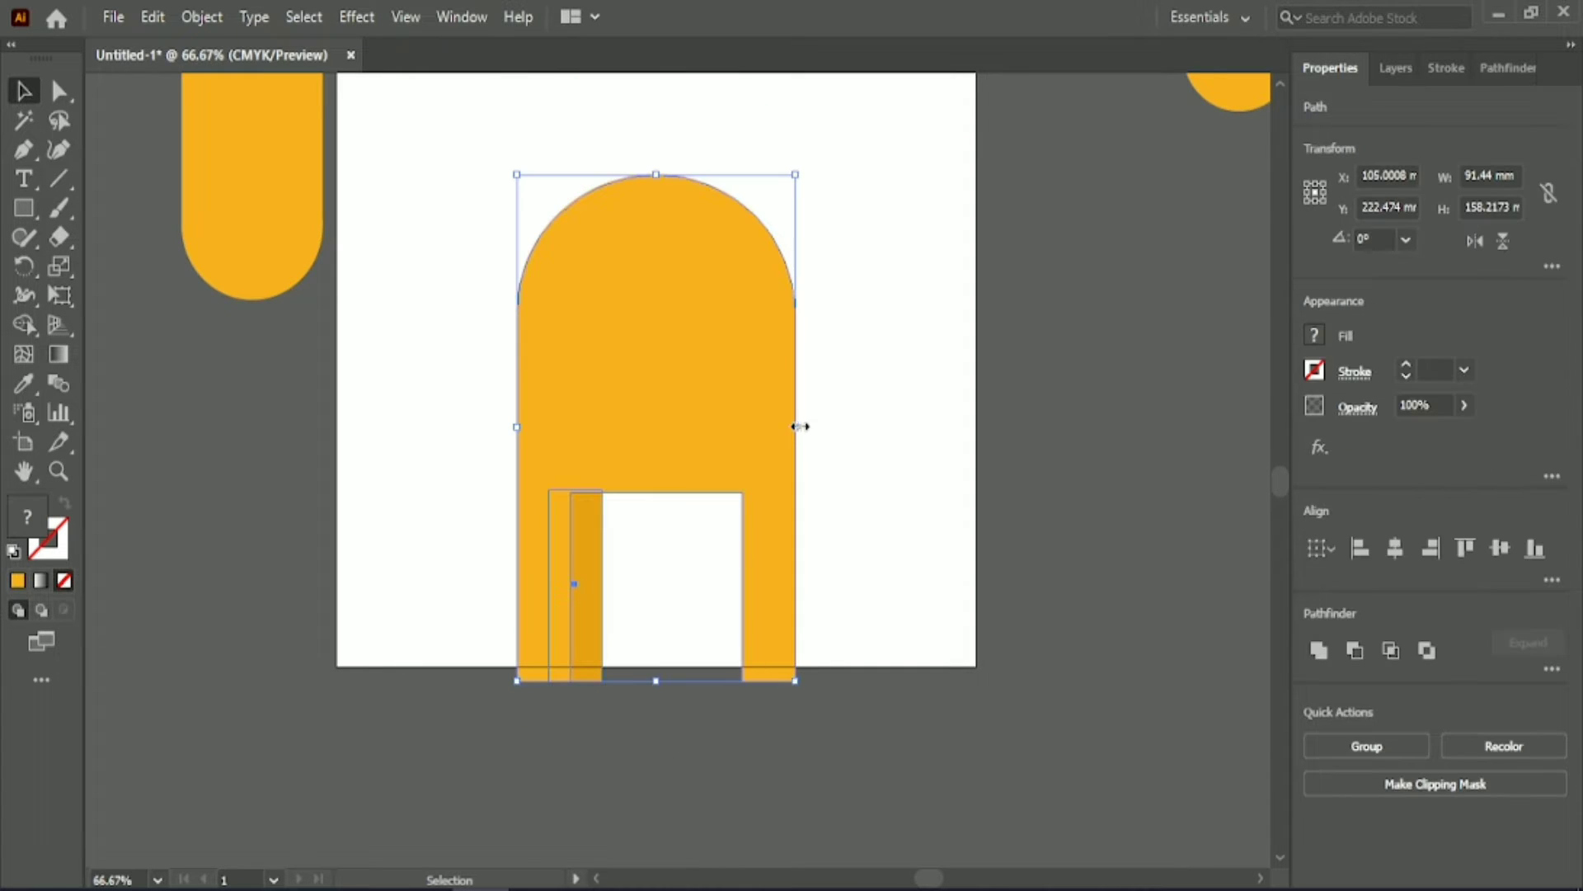
left_click_drag(800, 427, 785, 428)
left_click_drag(654, 682, 654, 685)
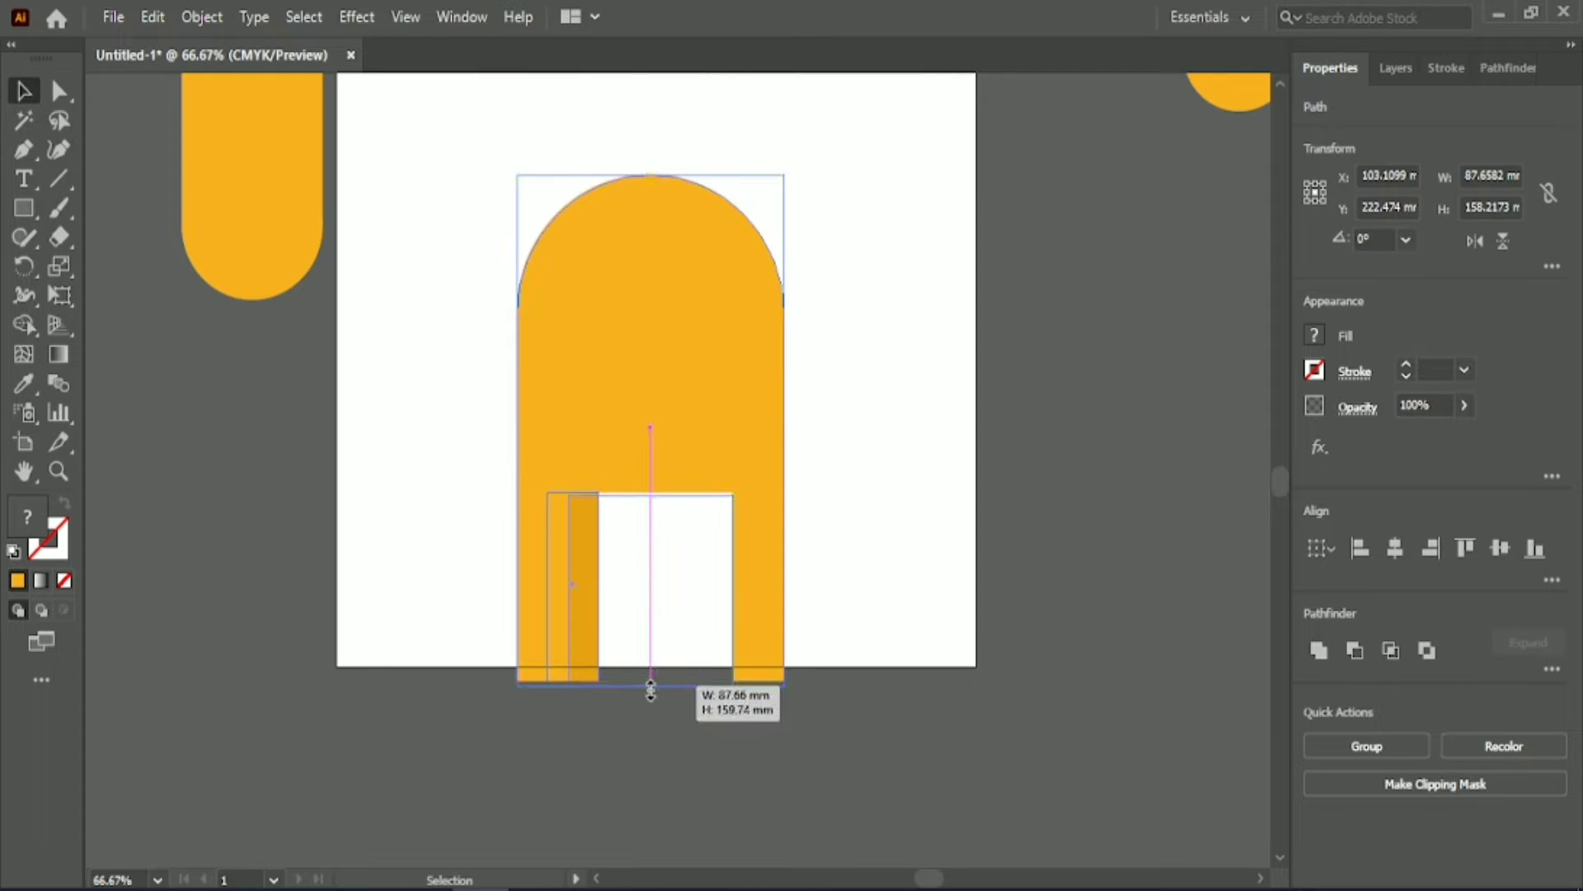
left_click(716, 743)
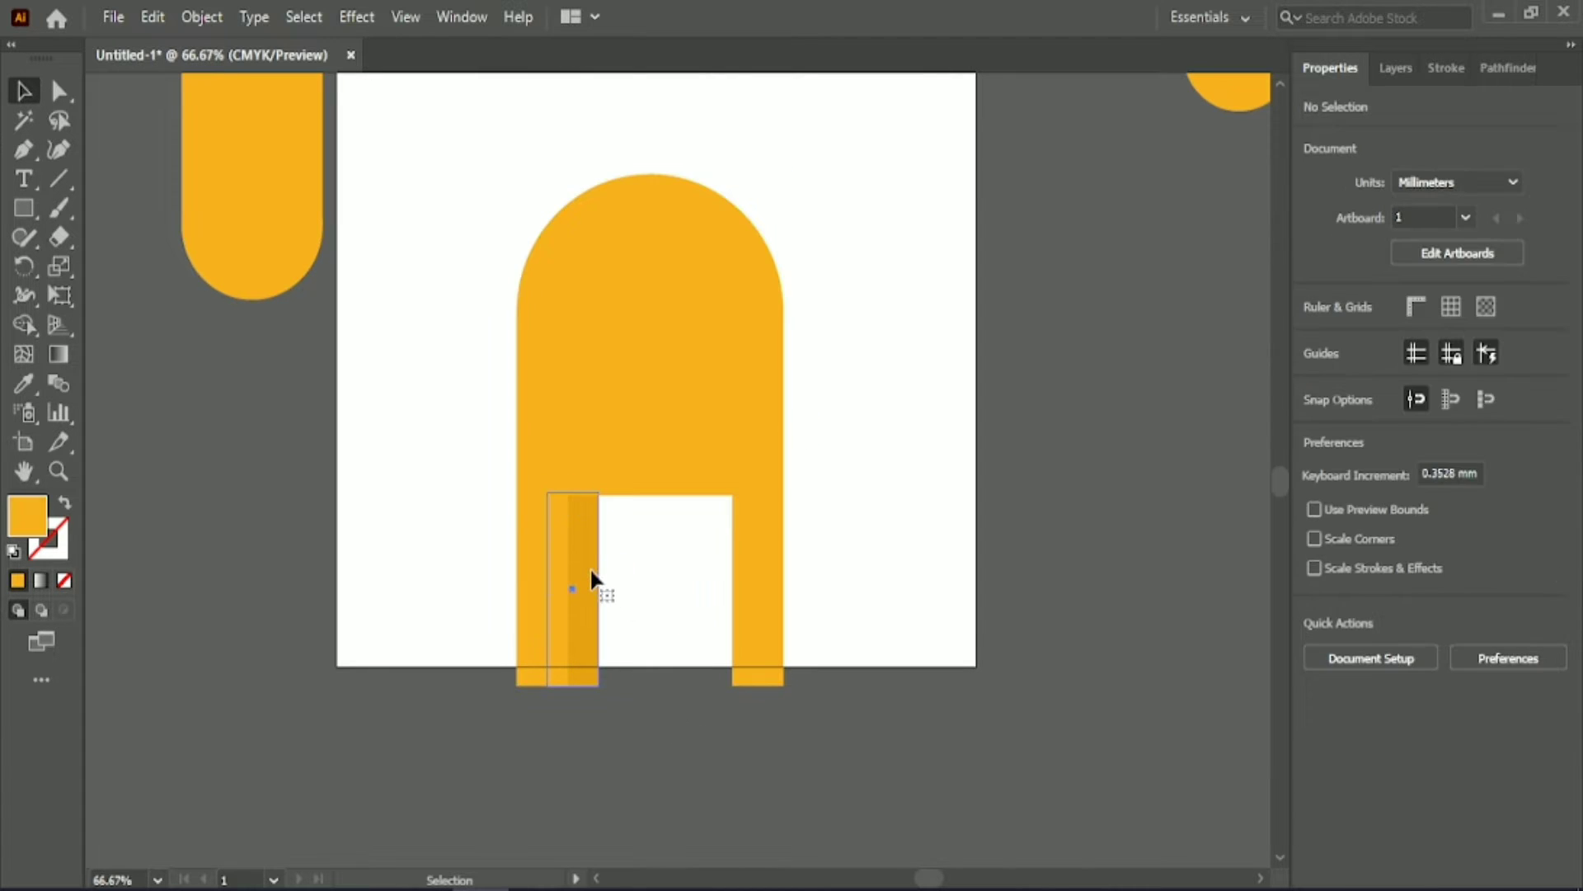
left_click(593, 579)
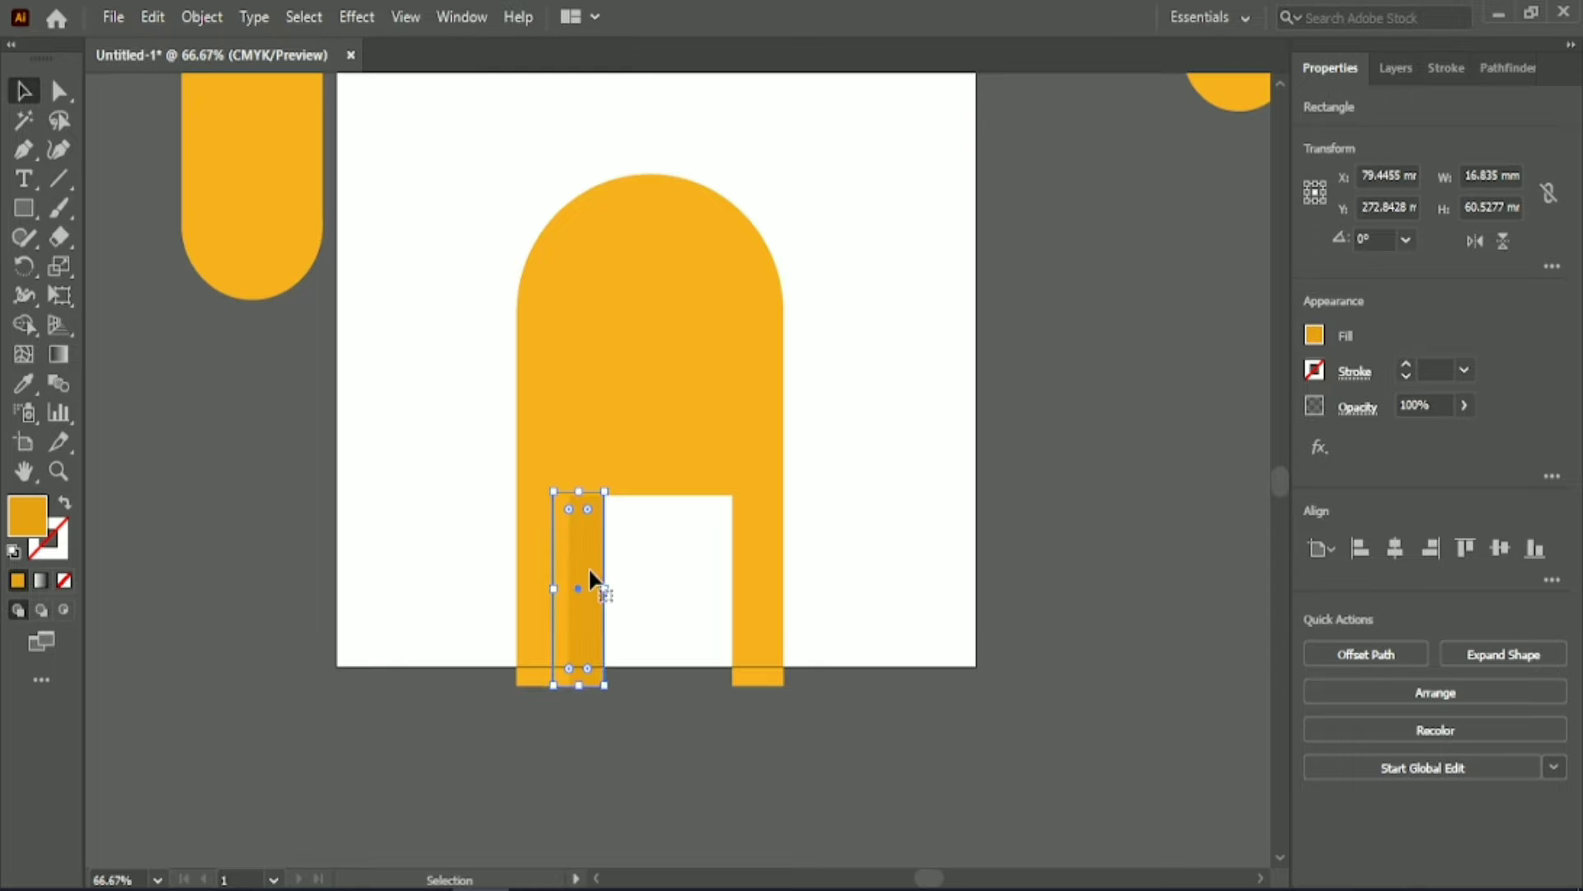
Step: Copy the darker strip onto the right leg and nudge it into place
left_click_drag(592, 579, 736, 588)
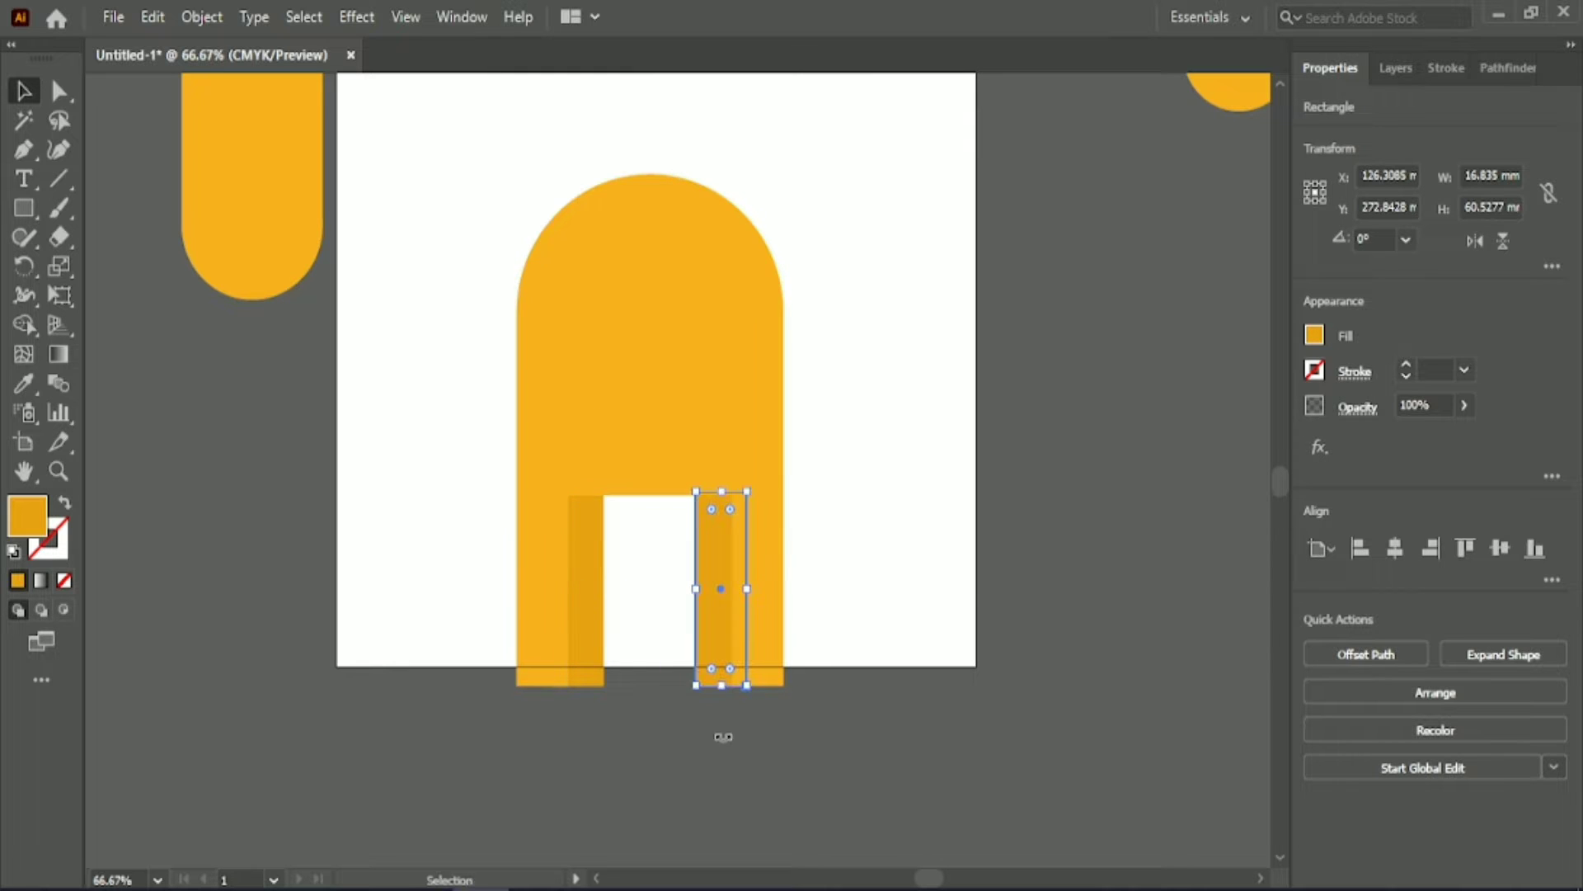
left_click(751, 428, "shift")
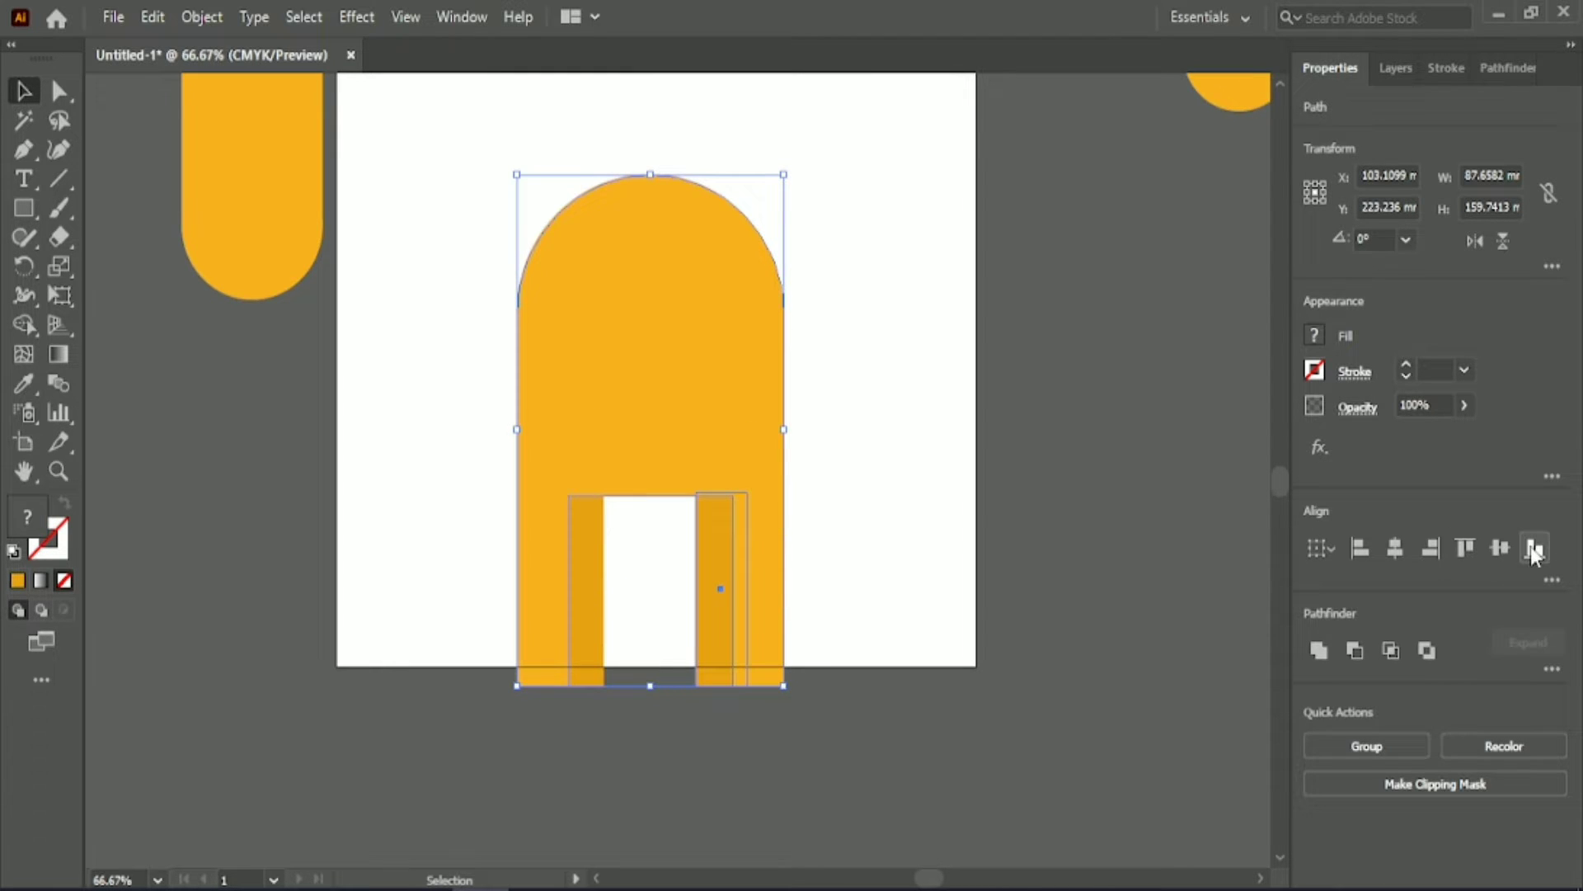
left_click(745, 717)
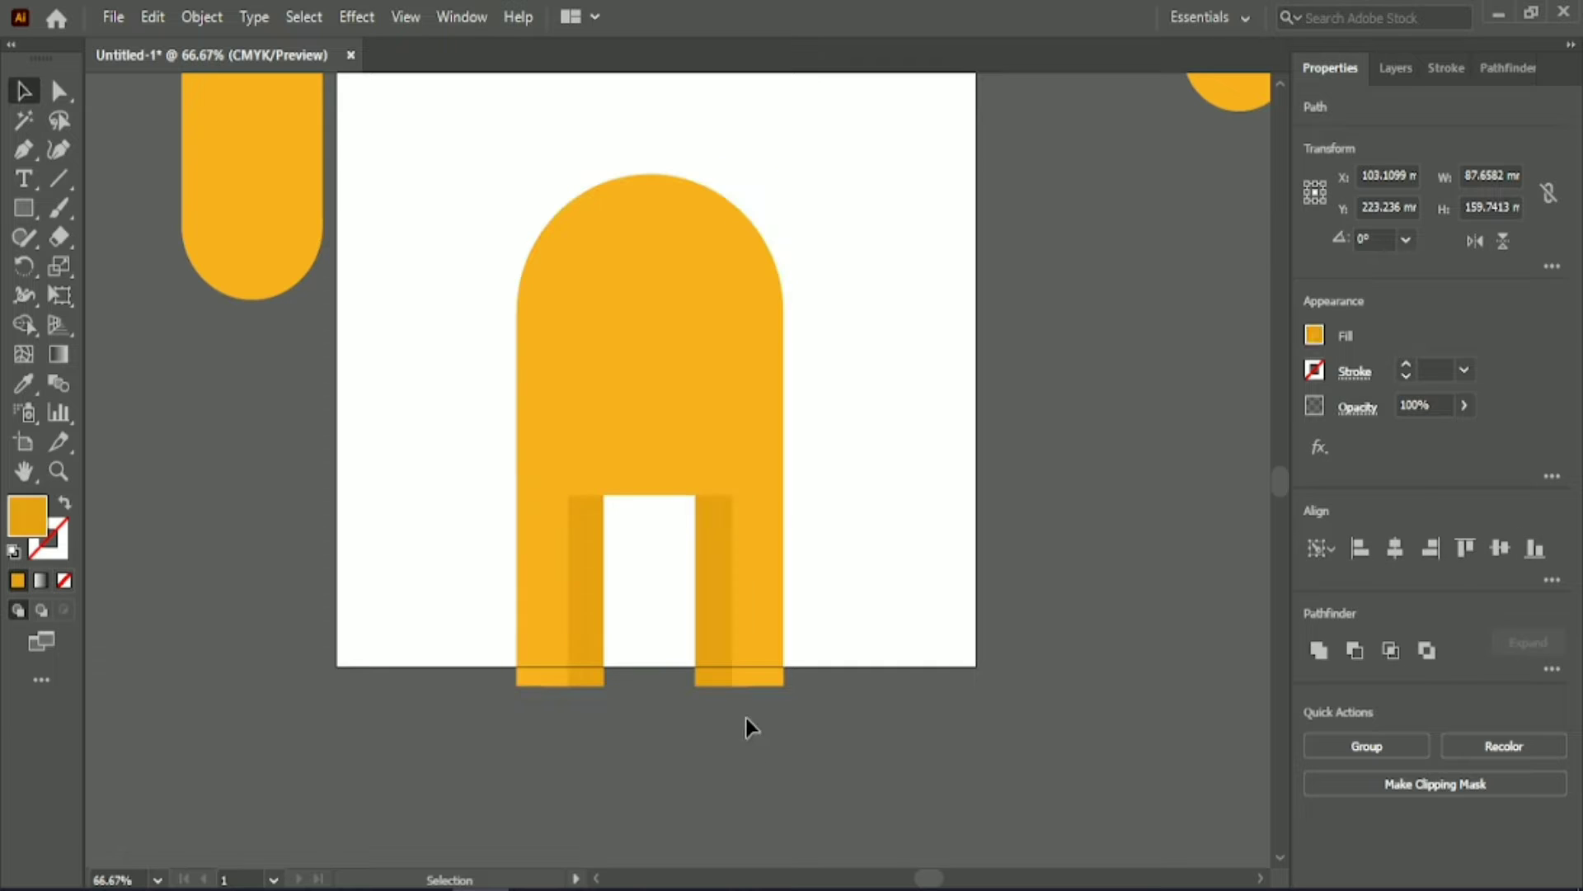
left_click(717, 582)
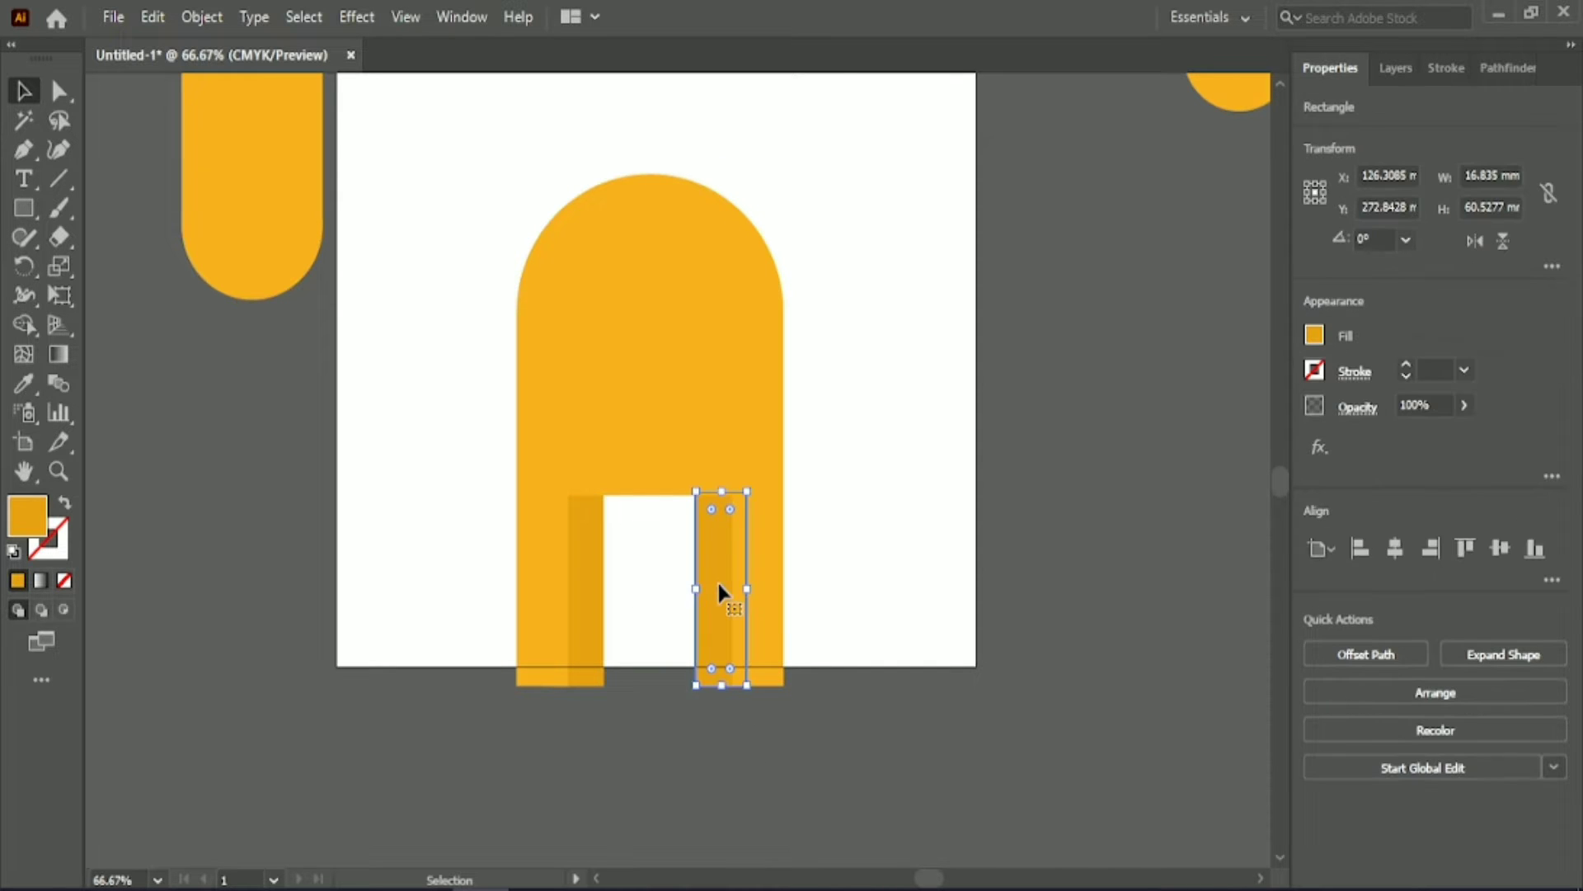
key("Left")
key("Left")
key("Left")
left_click(700, 772)
Step: Move the whole arched body up on the page
scroll(675, 731, "down", 2)
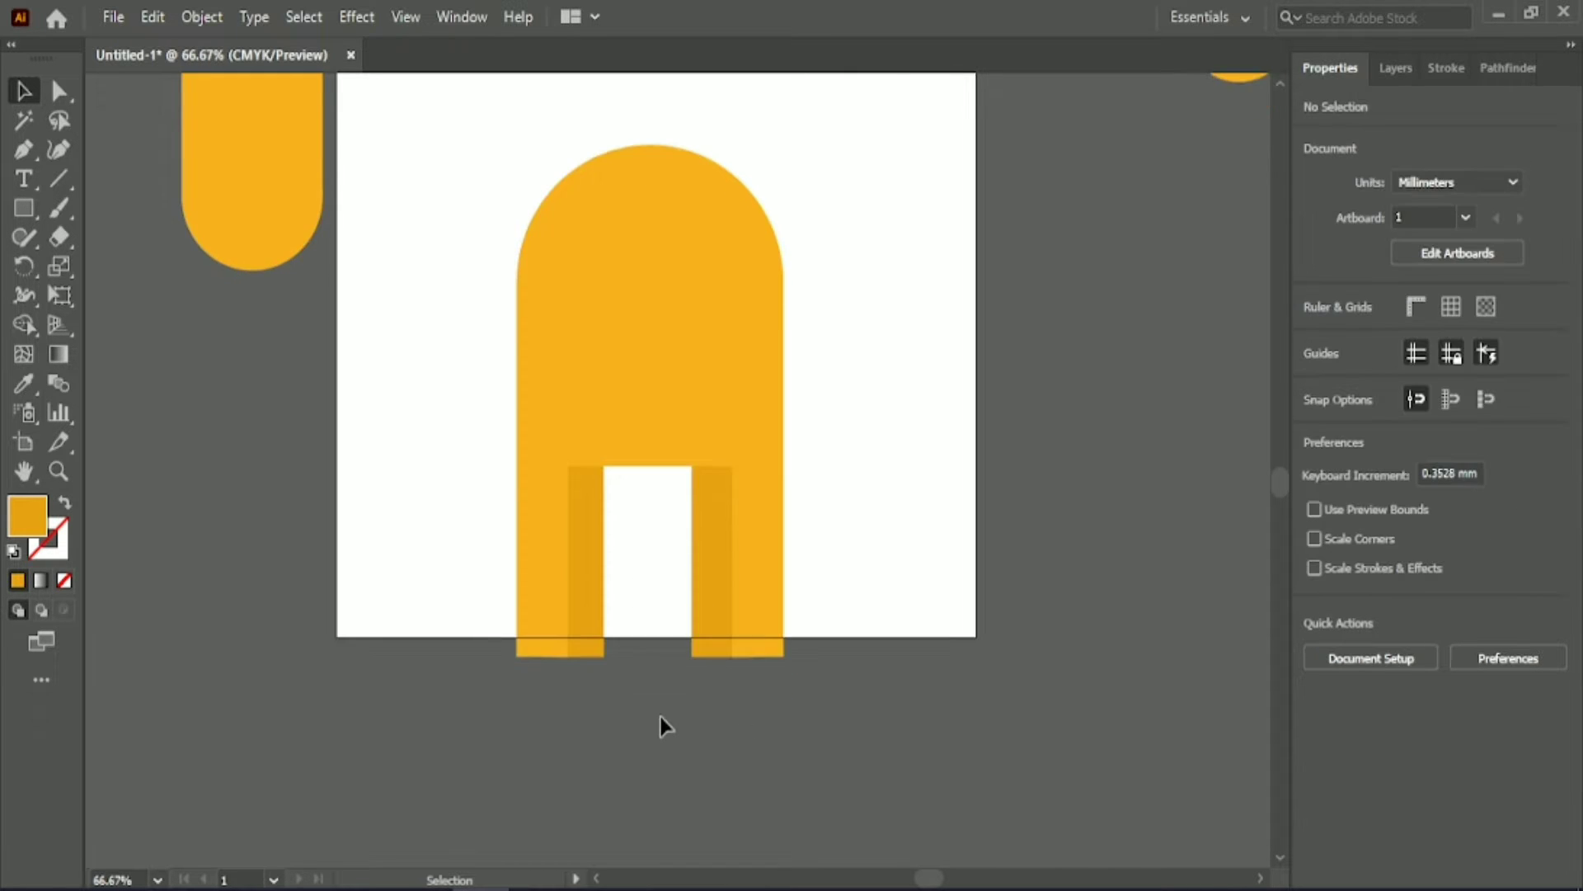
mouse_move(445, 308)
left_mouse_down()
mouse_move(769, 527)
mouse_move(784, 480)
left_mouse_up()
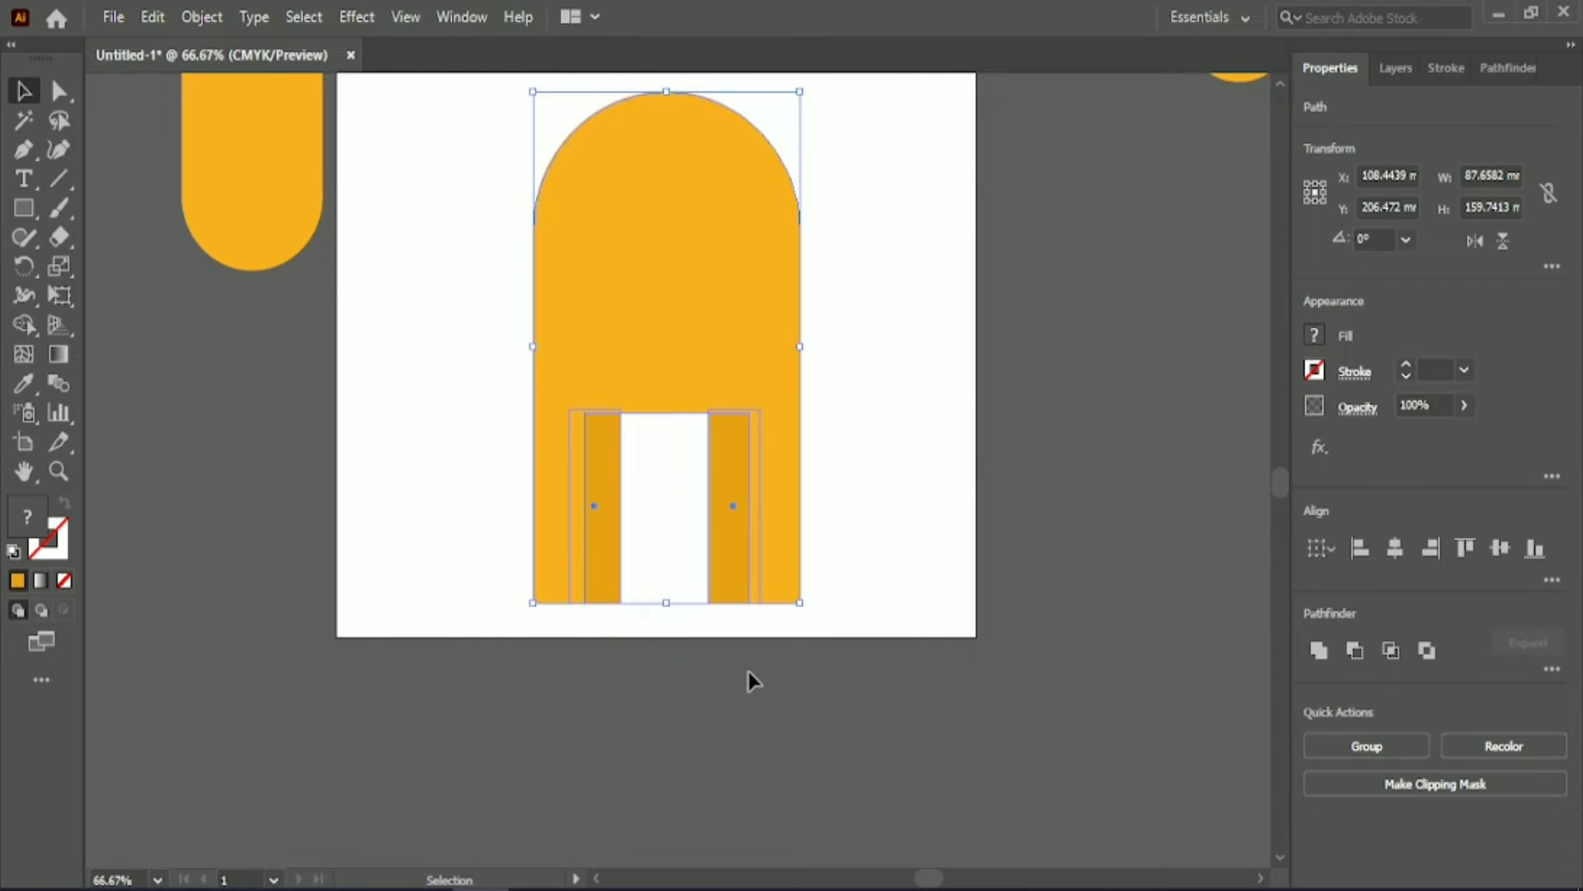
left_click(749, 671)
Step: Nudge both leg strips up so they end above the legs' bottoms
left_click(597, 561)
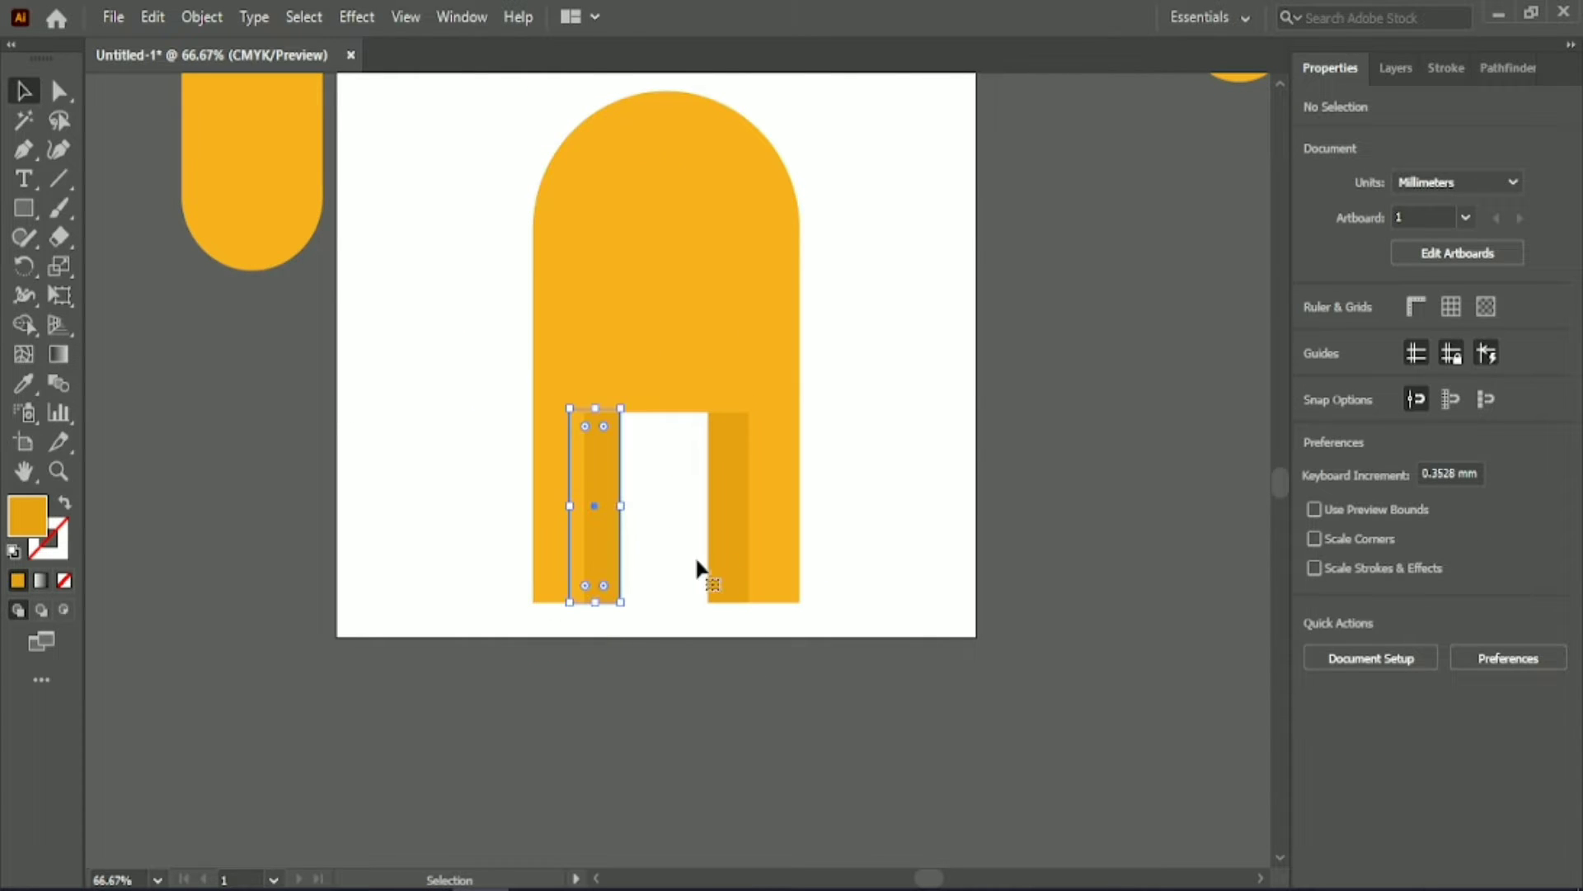
left_click(737, 547, "shift")
key("Right")
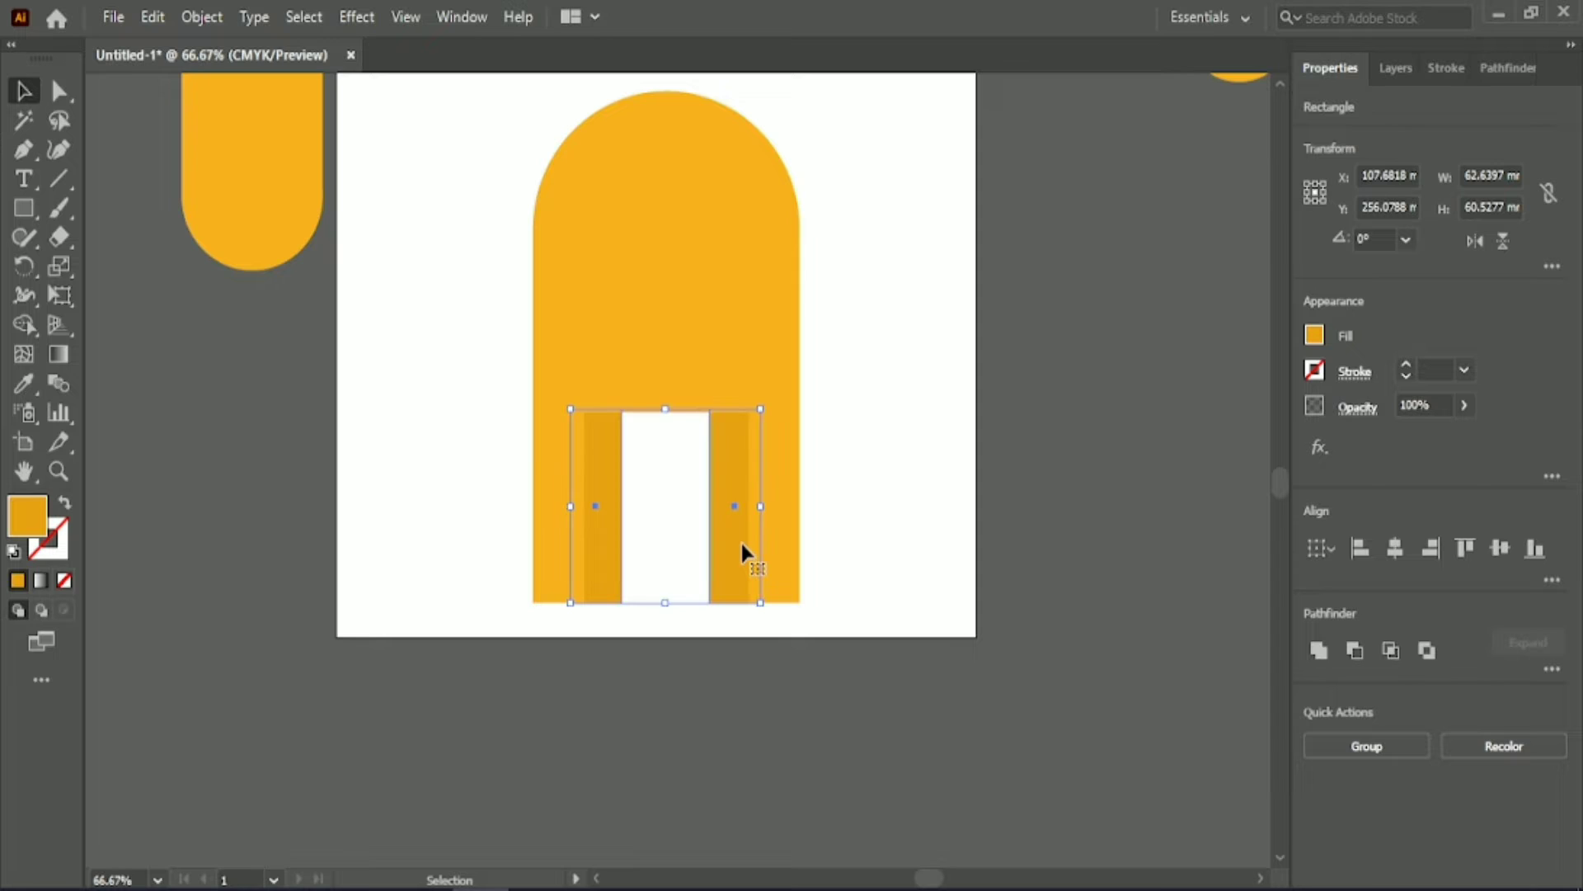
key("Left")
key("Up")
key("Up")
key("Up")
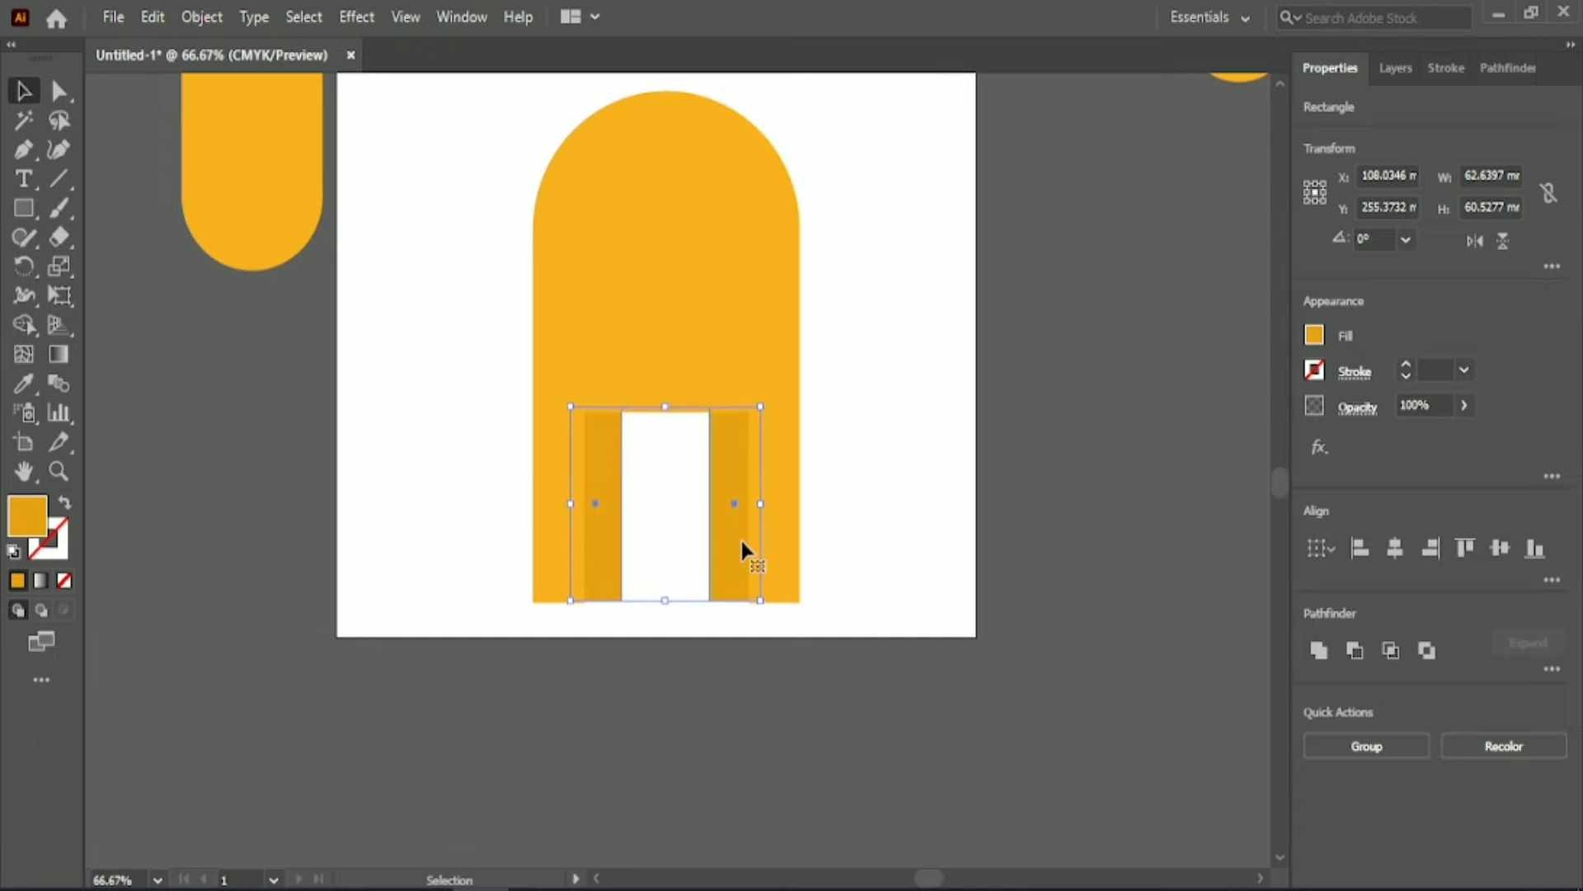
key("Up")
key("Up")
key("Up")
key("Up")
key("Up")
key("Up")
key("Up")
key("Up")
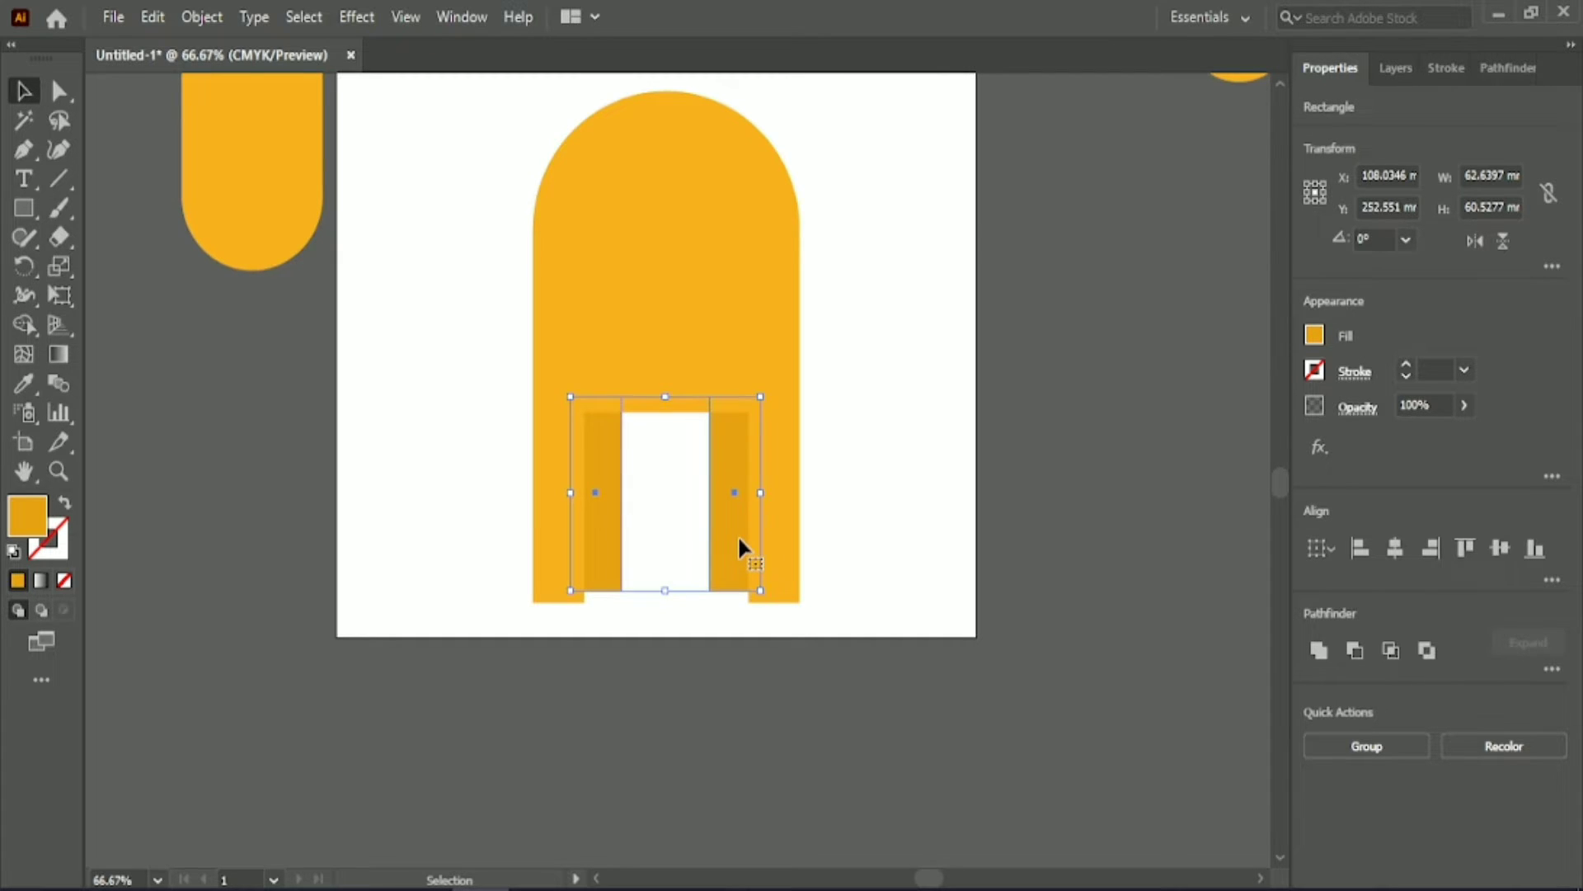
left_click(675, 662)
scroll(662, 651, "up", 1, "alt")
scroll(661, 650, "up", 1, "alt")
Step: Draw a thin black rectangle along the bottom of the left leg as a hoof bar
left_click(23, 208)
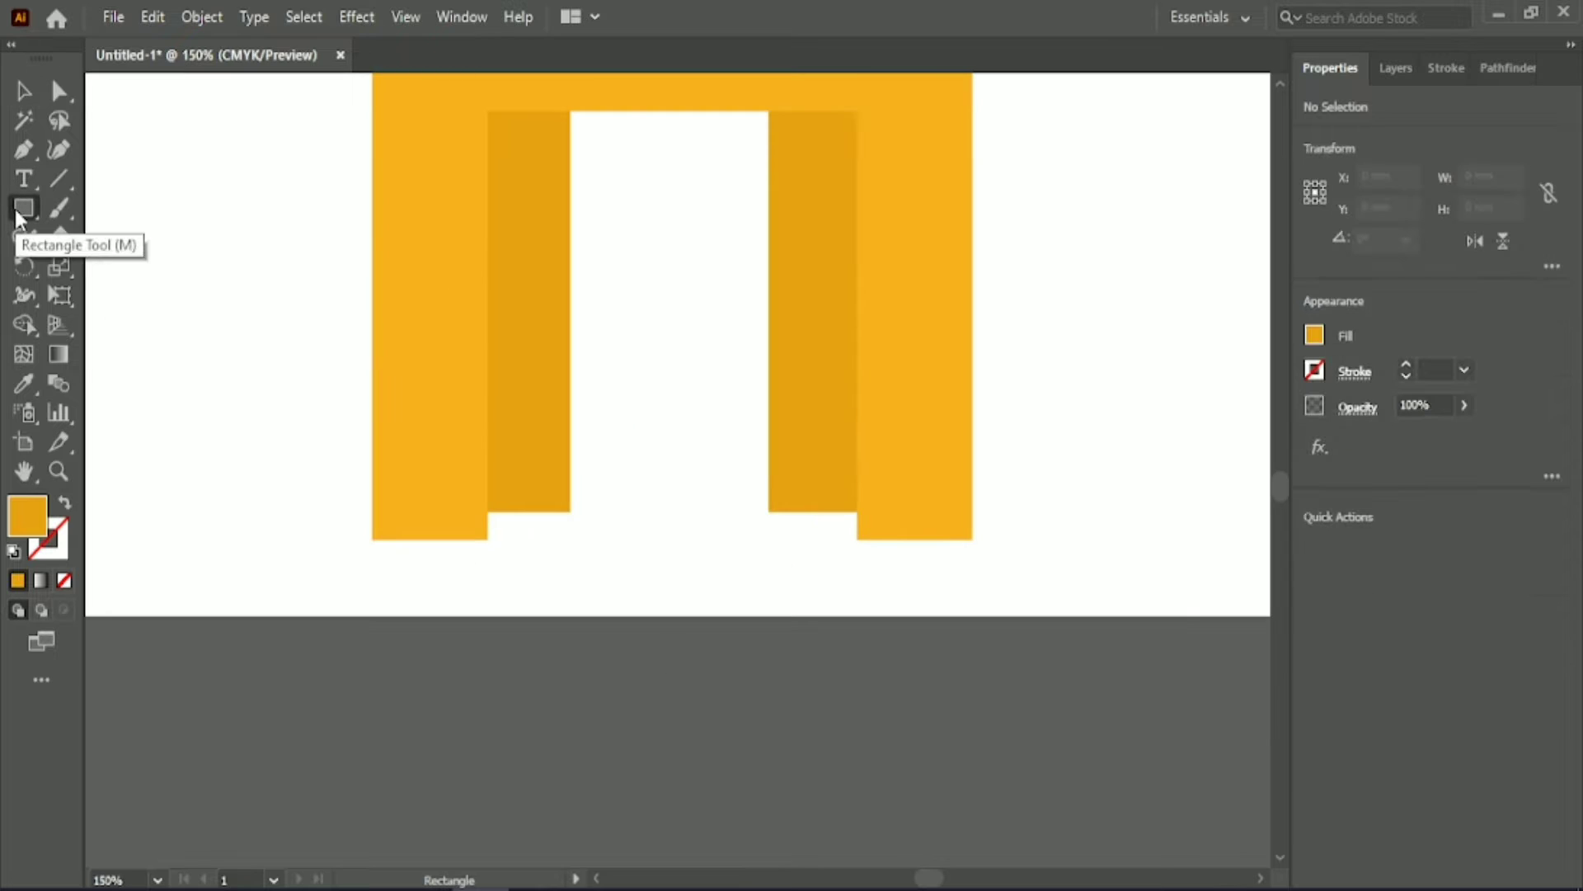
left_click_drag(372, 540, 487, 564)
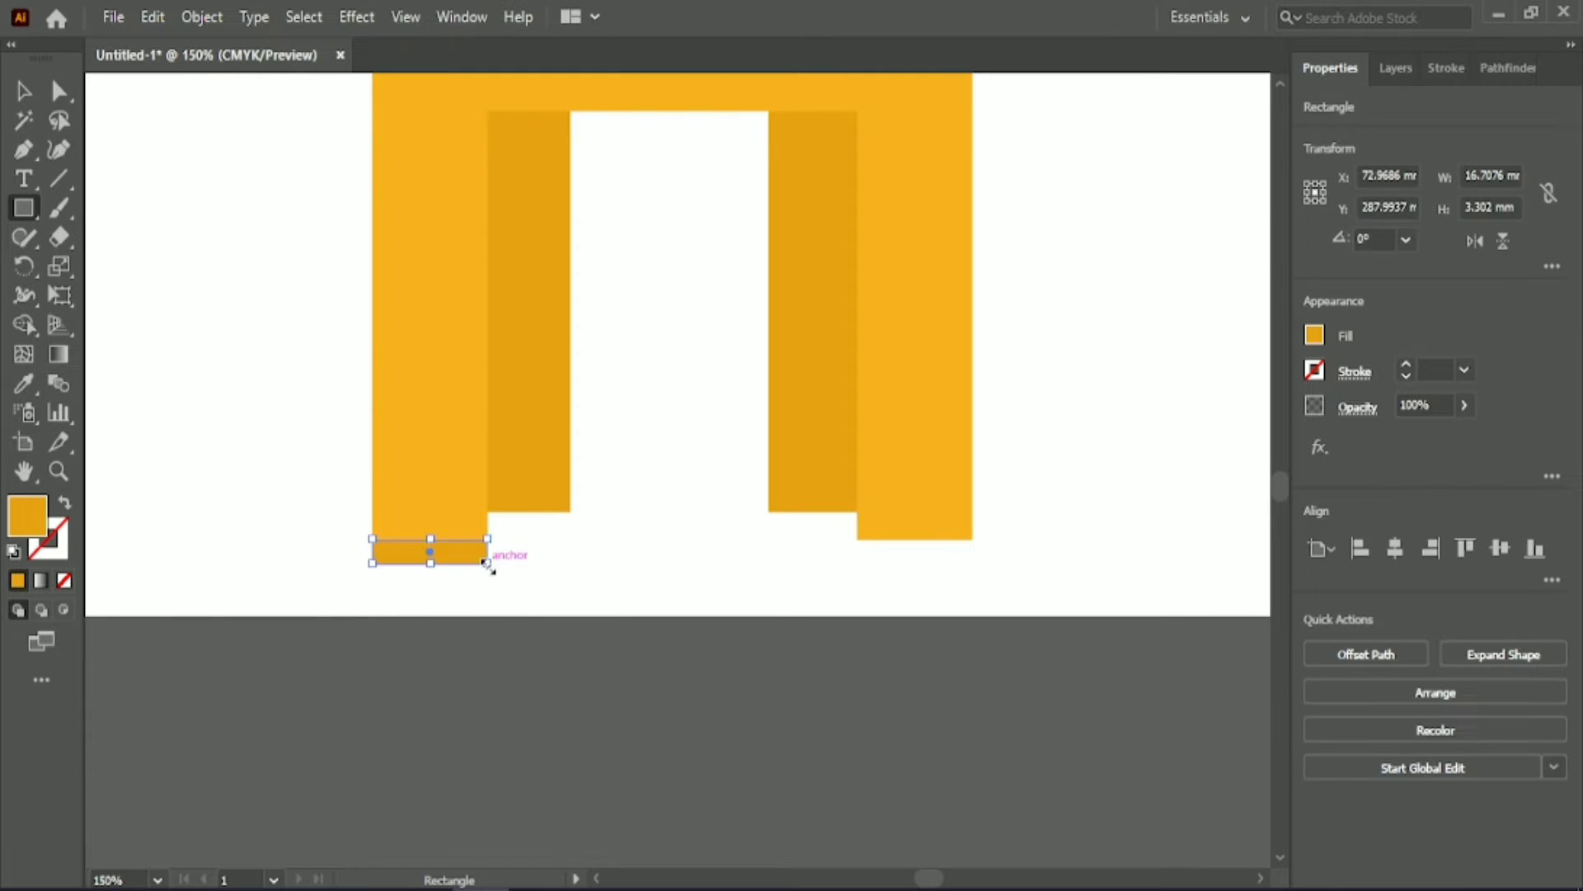
left_click(1316, 334)
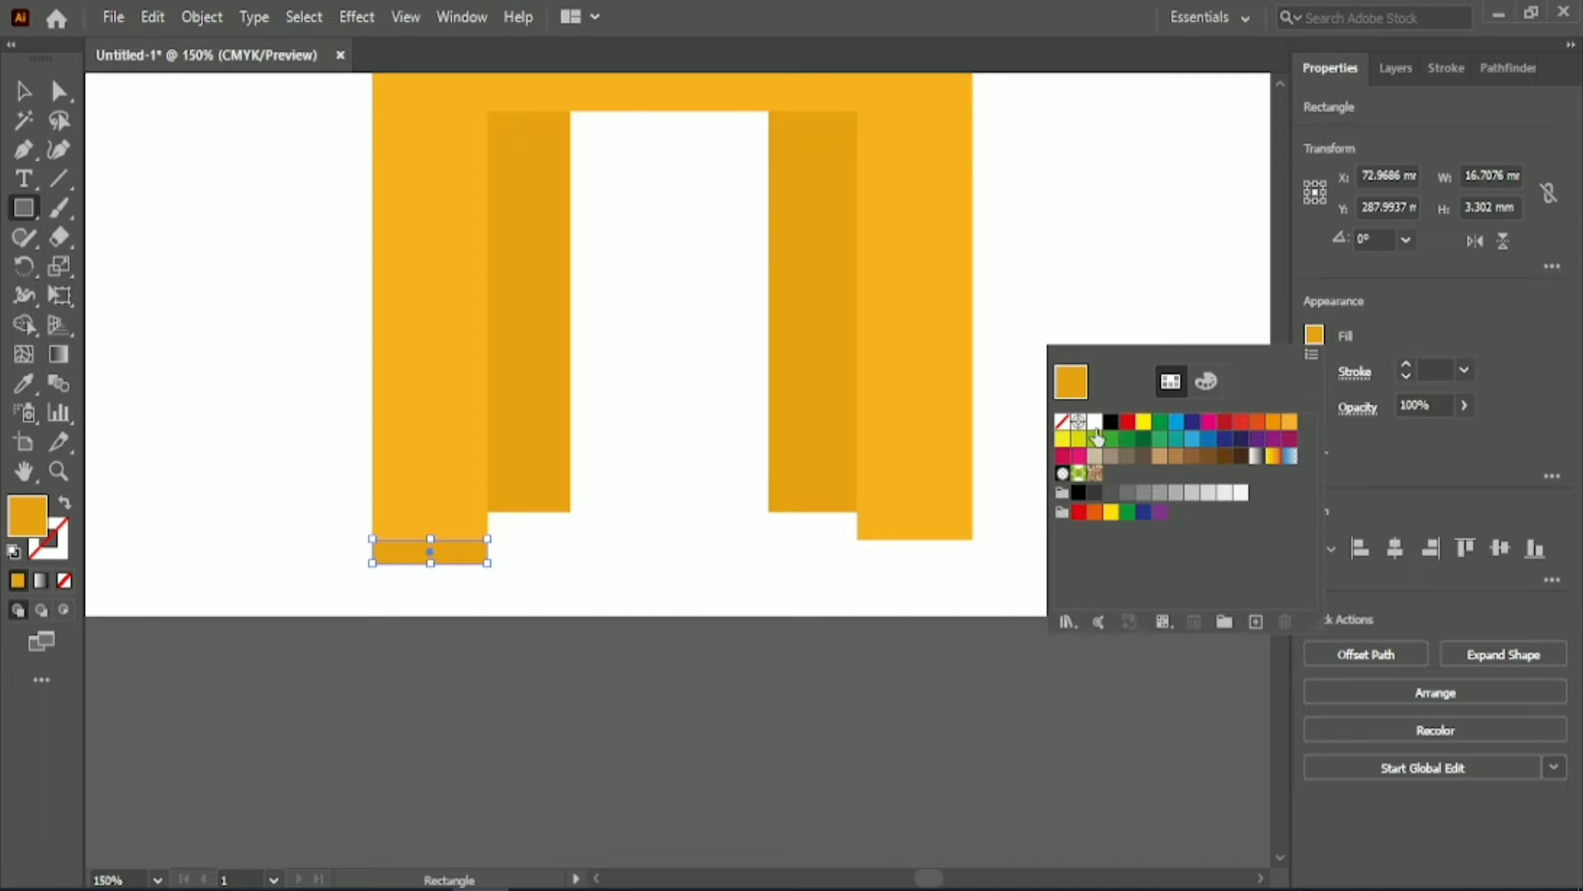
left_click(1111, 422)
left_click(1523, 307)
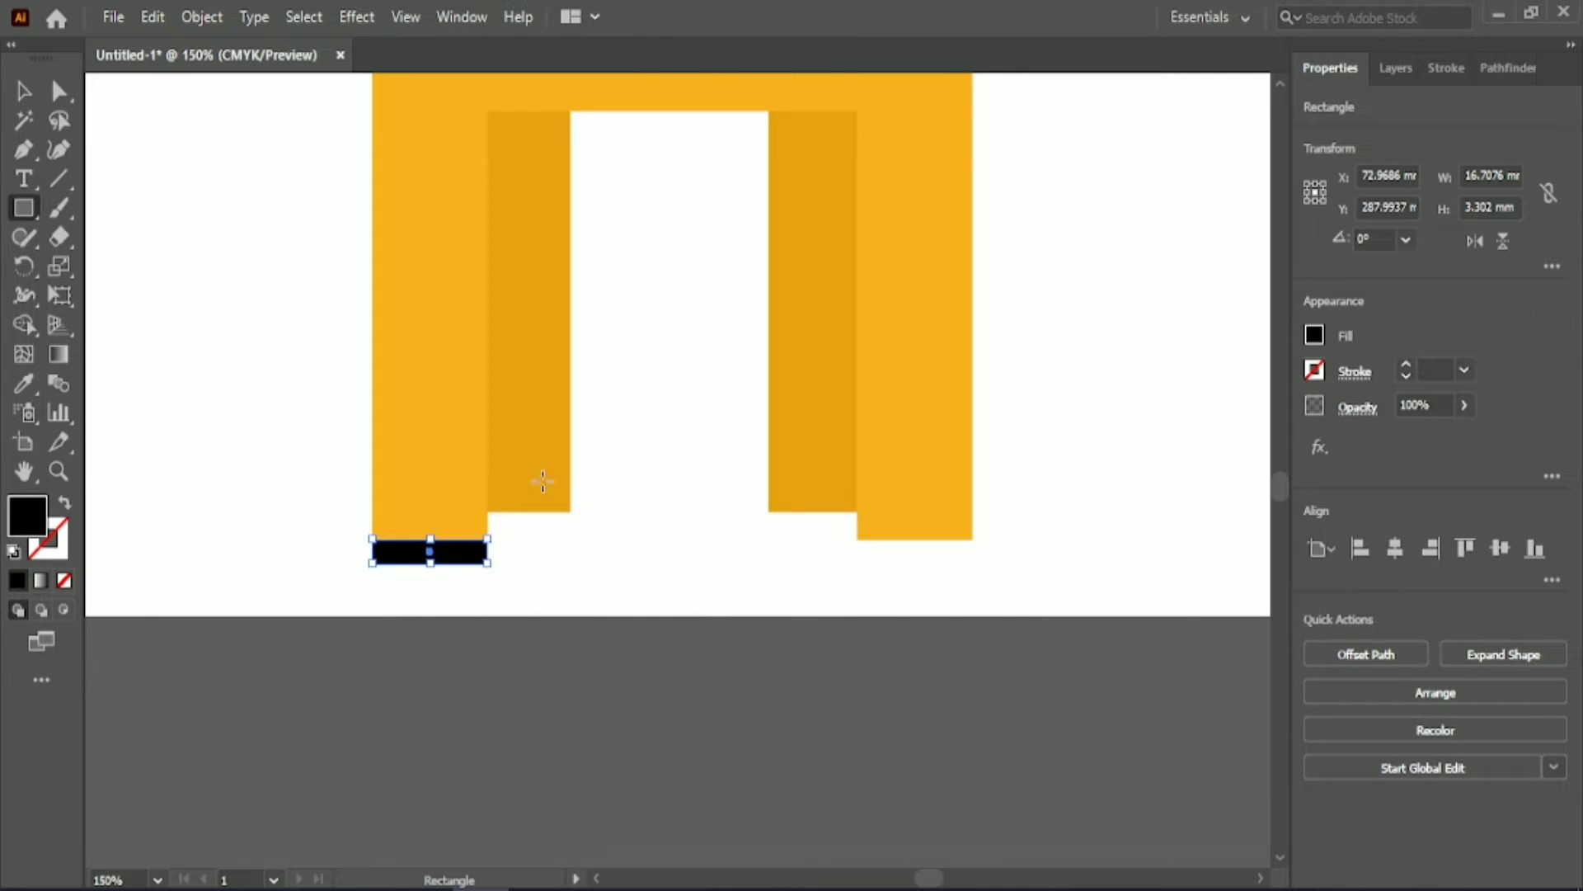
key("ctrl+shift+a")
left_click(23, 91)
left_click(413, 561)
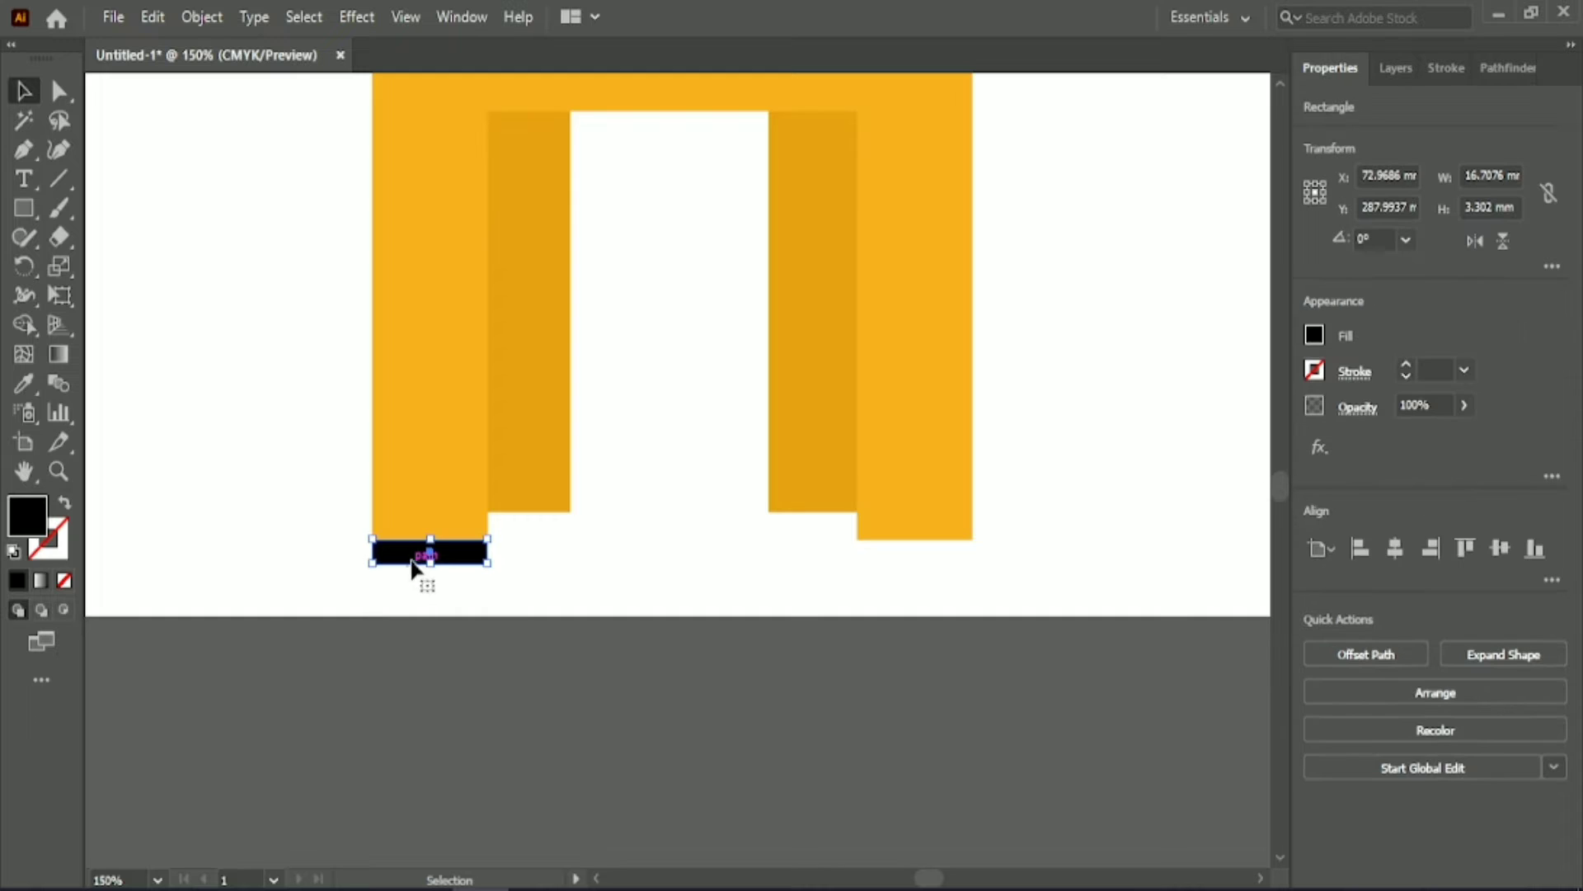
Step: Resize the black bar so it matches the left leg's width
scroll(445, 563, "up", 2)
scroll(445, 561, "up", 1)
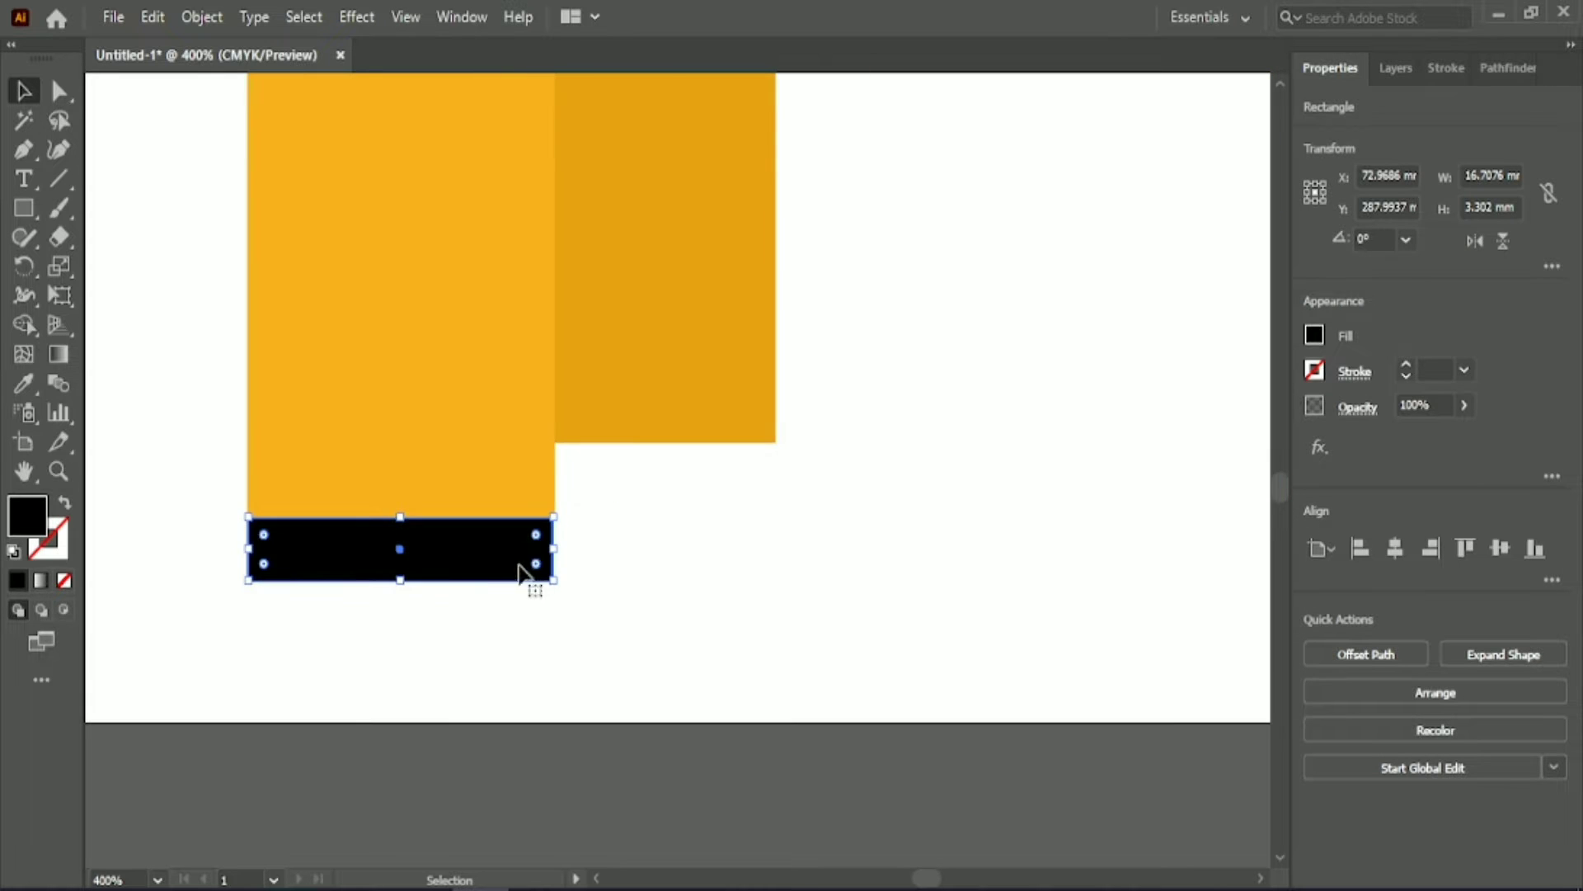
left_click_drag(551, 551, 559, 549)
left_click(493, 615)
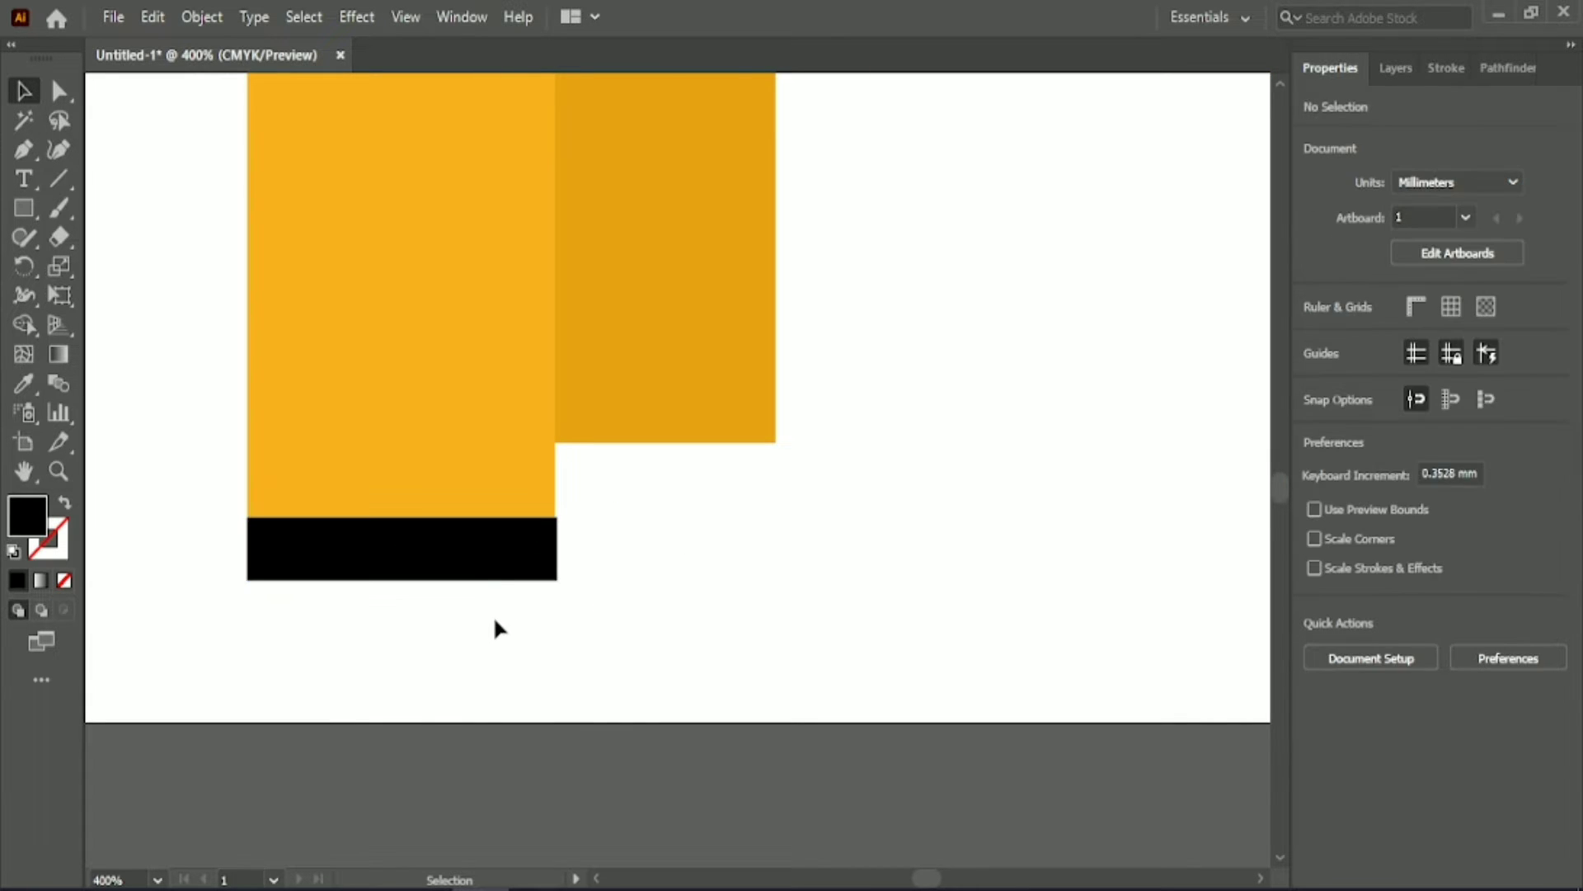
left_click(486, 556)
left_click(541, 621)
left_click(498, 566)
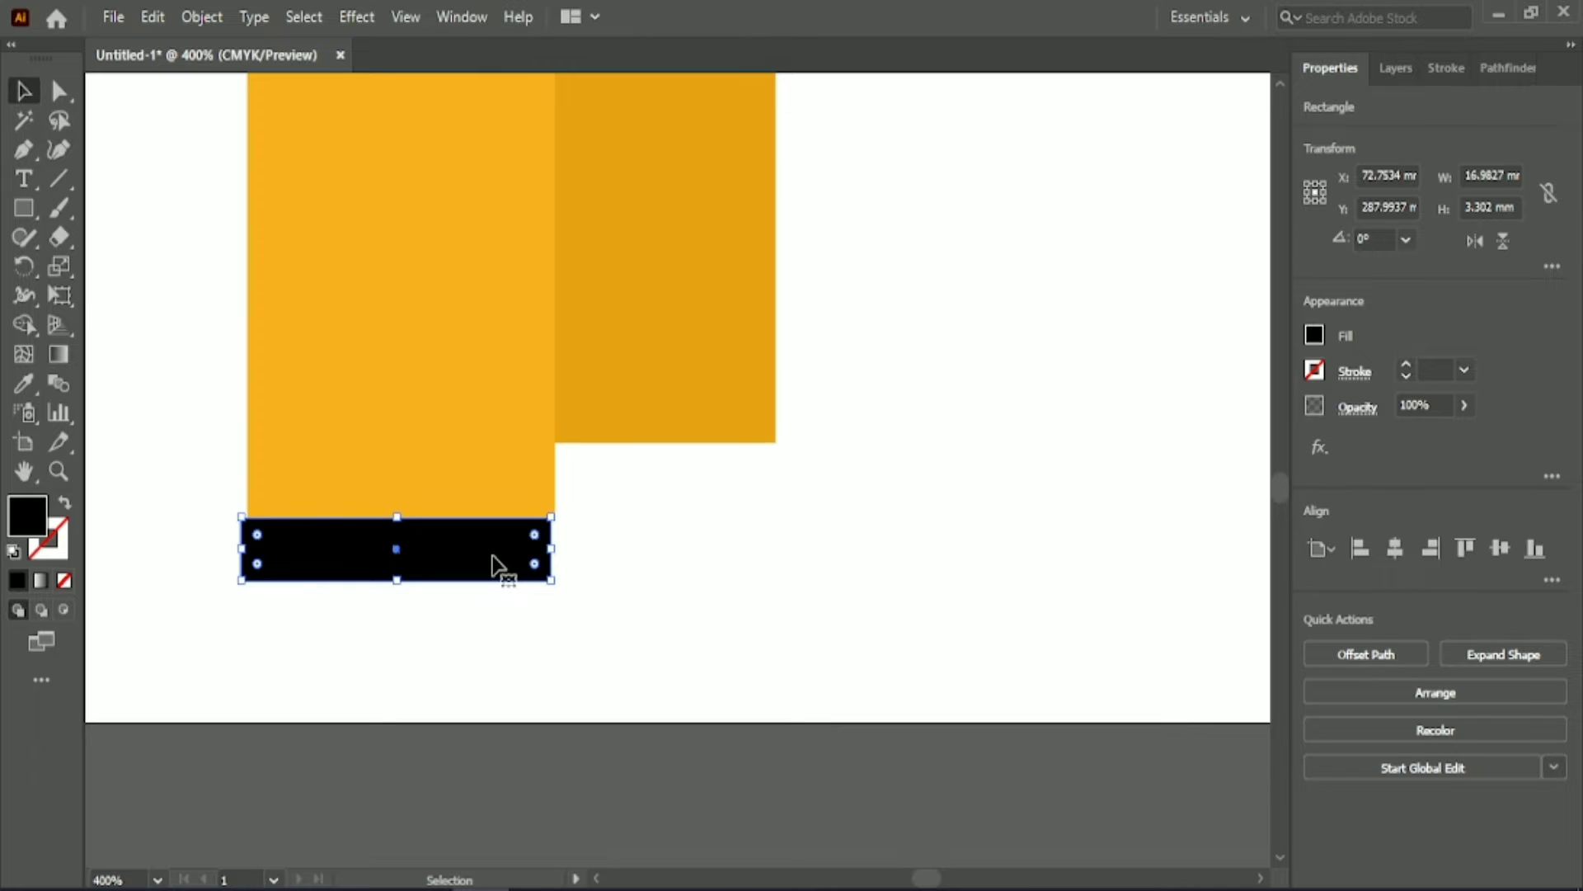
left_click_drag(560, 551, 553, 551)
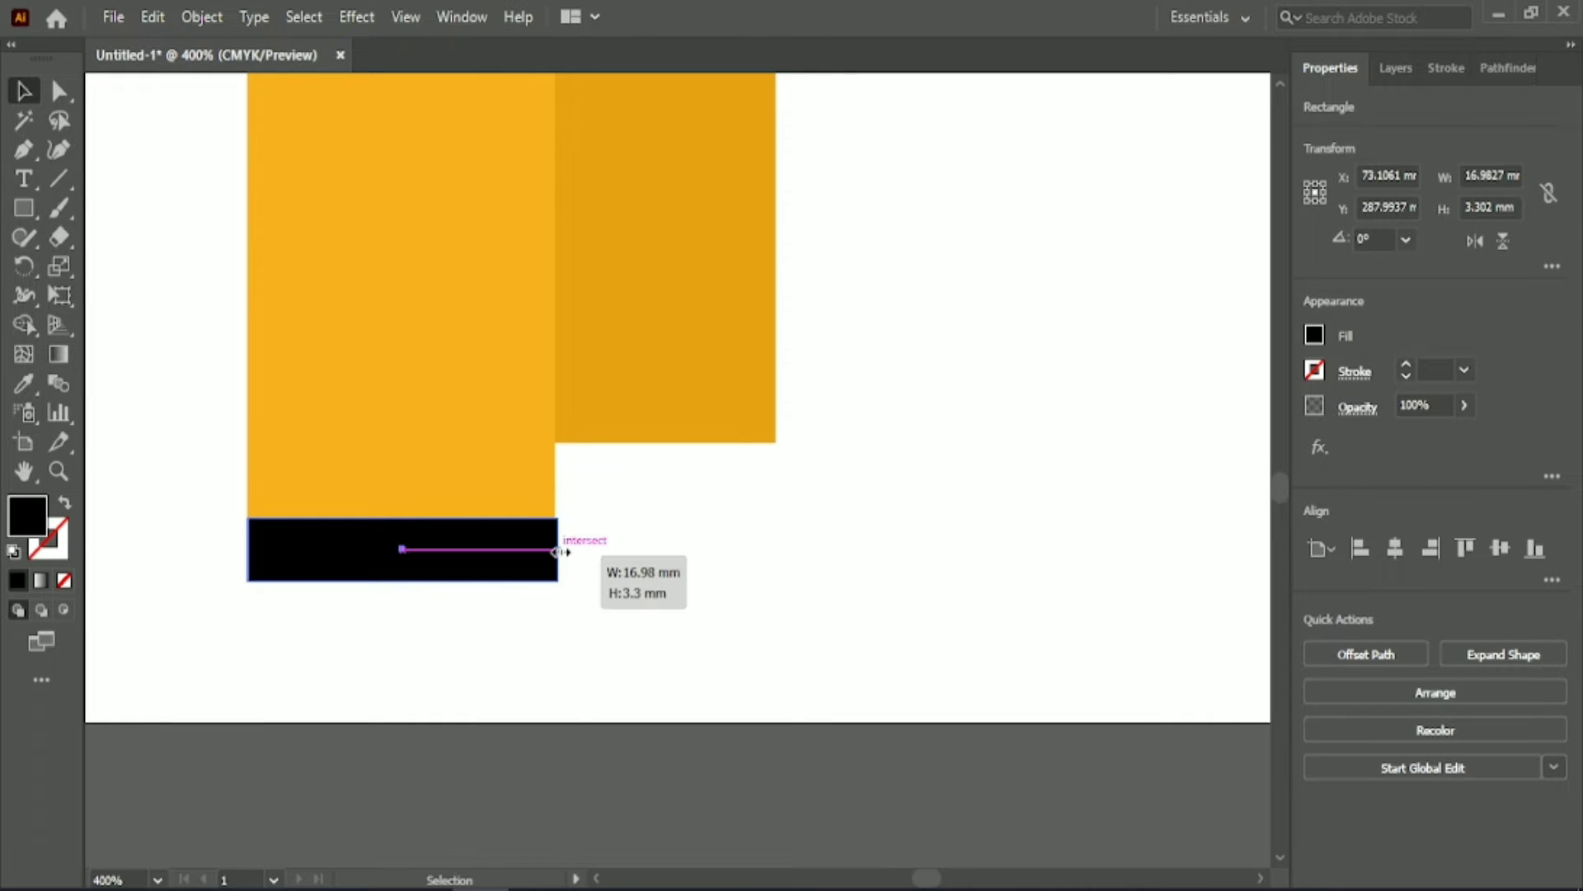
left_click(532, 630)
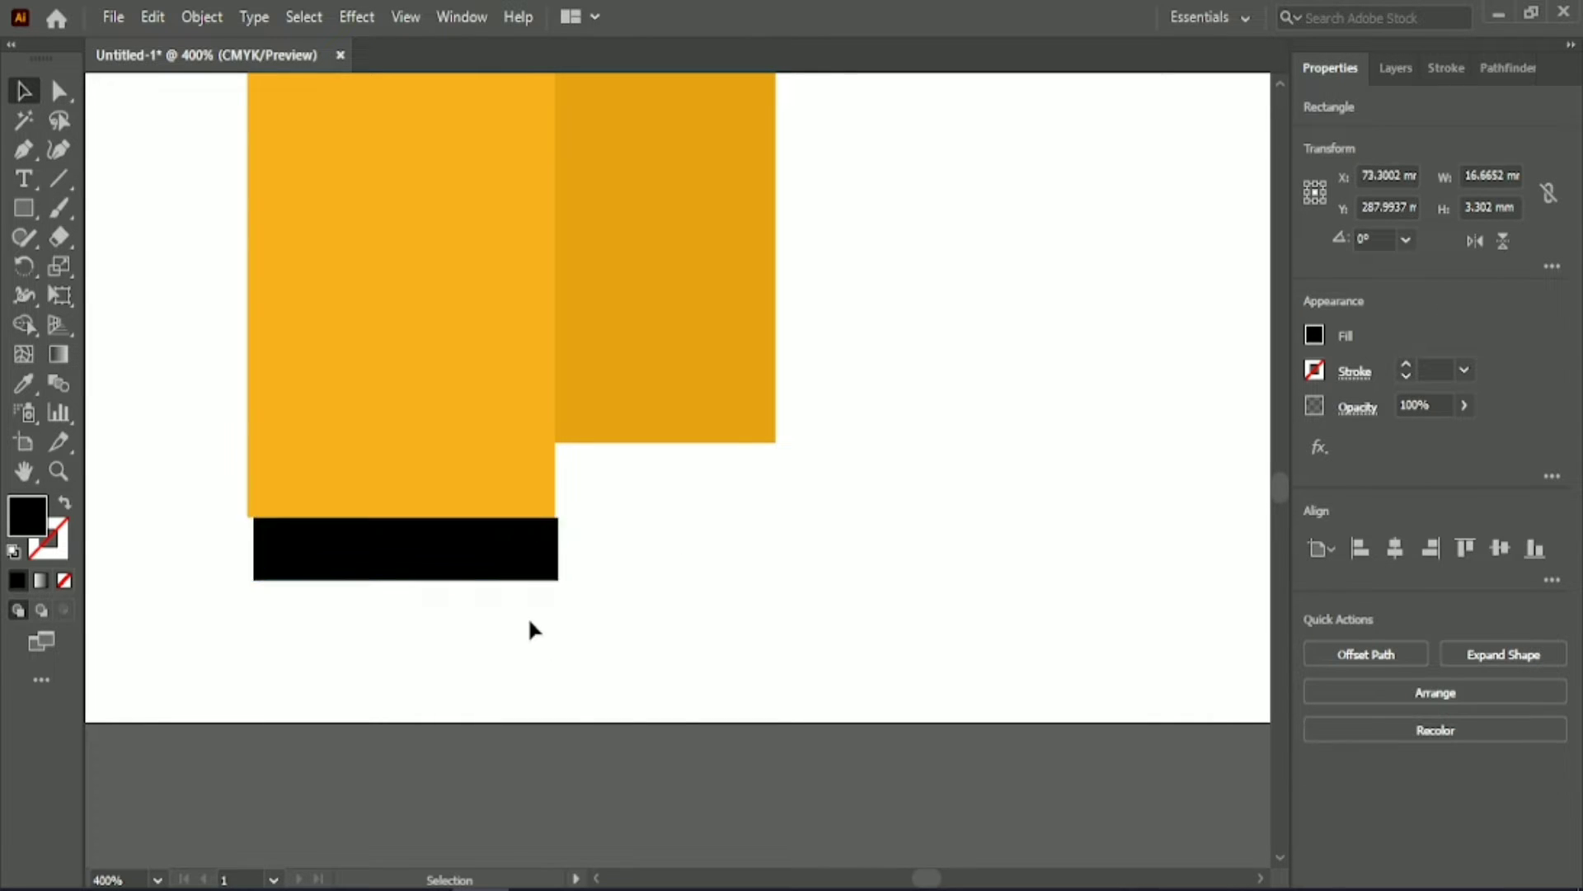
left_click(505, 554)
Step: Alt-drag copies of the black bar under the inner left and outer right legs
left_click_drag(482, 555, 704, 480, "alt")
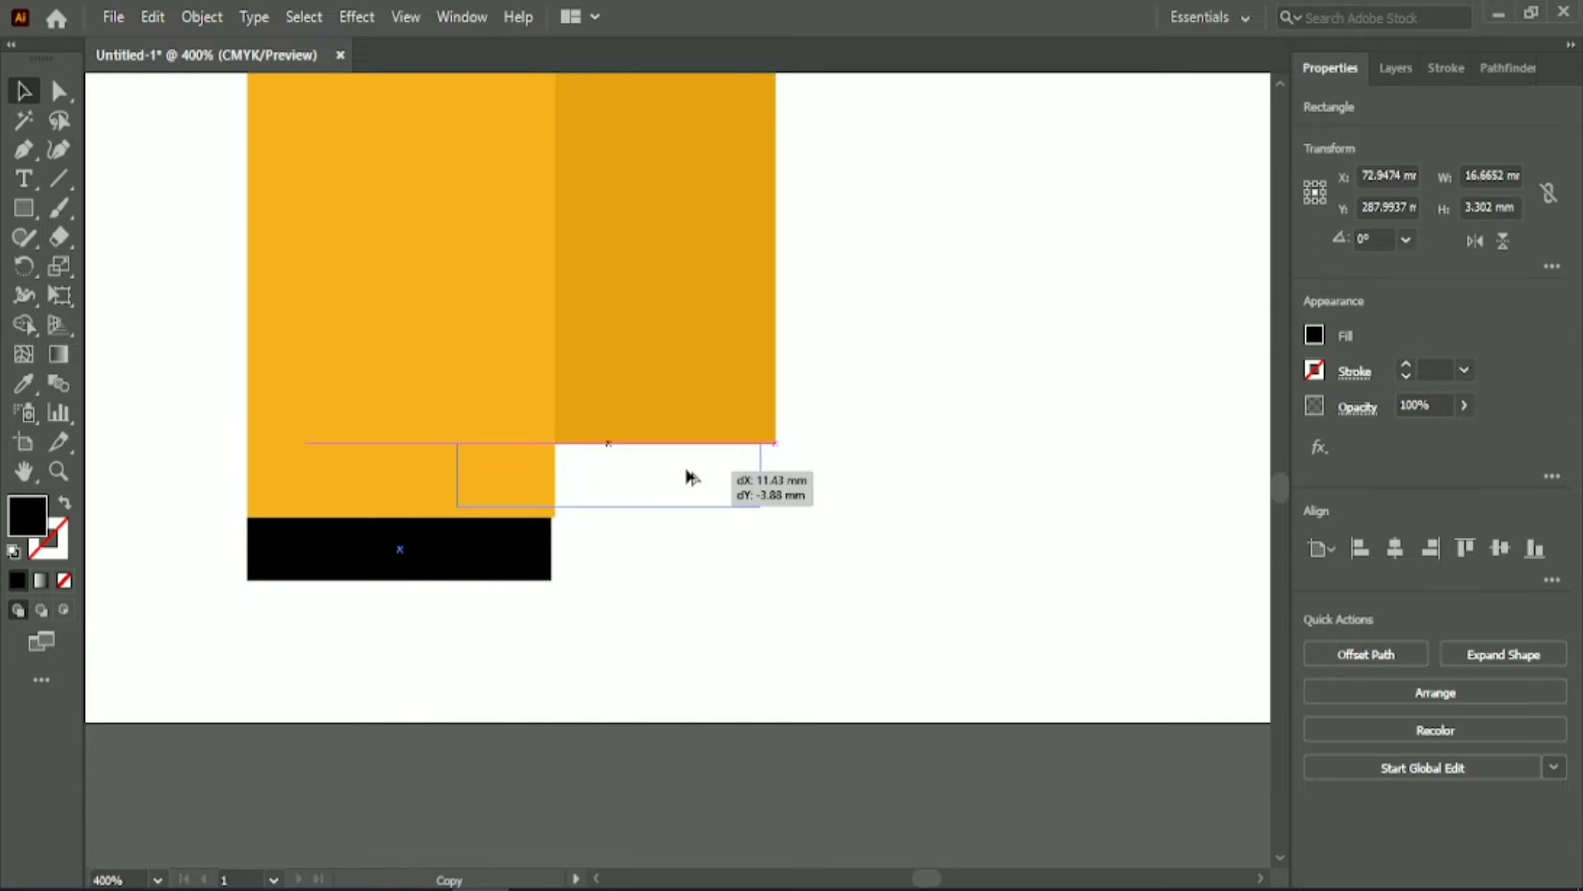
left_click(954, 880)
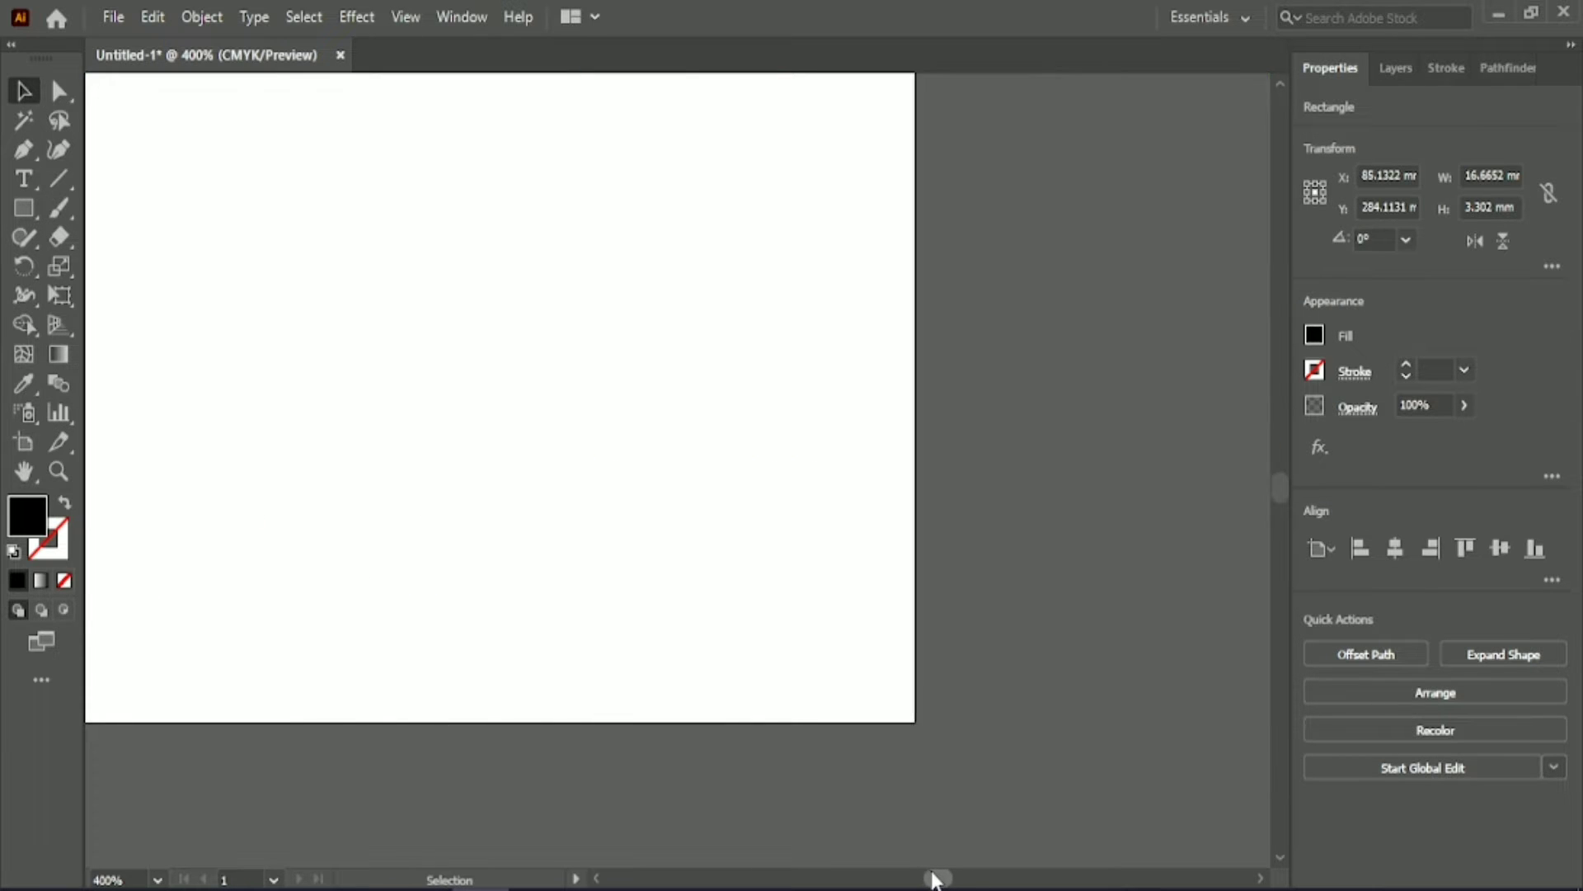
mouse_move(122, 492)
left_mouse_down()
mouse_move(952, 492)
mouse_move(1091, 551)
left_mouse_up()
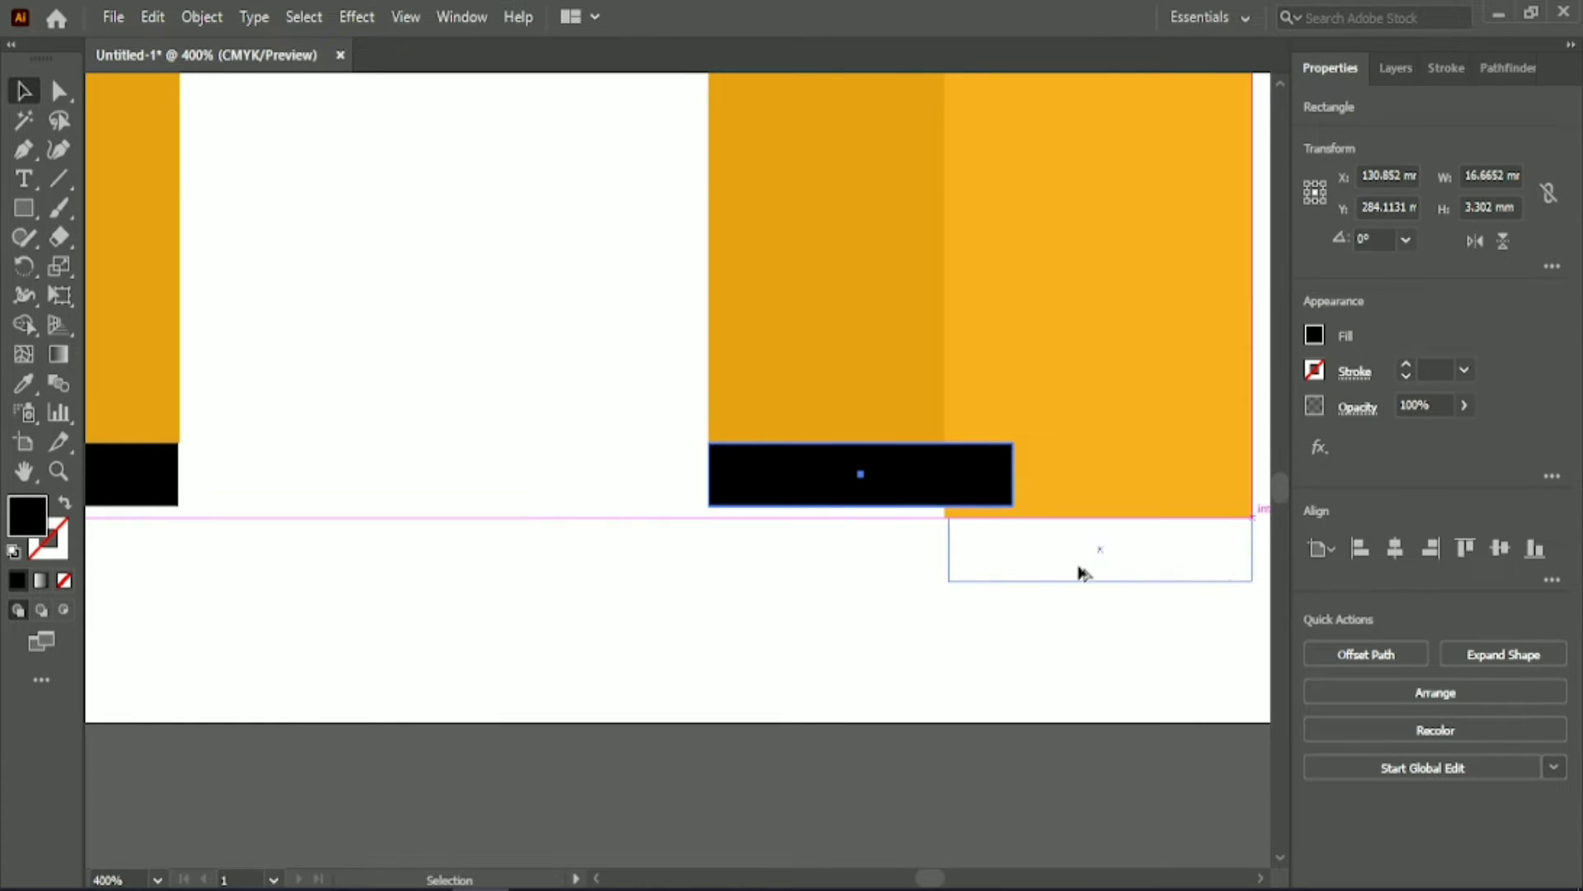
key("ctrl+minus")
Step: Trim the inner right and inner left bars to match their legs' widths
left_click(905, 534)
left_click_drag(934, 535, 898, 534)
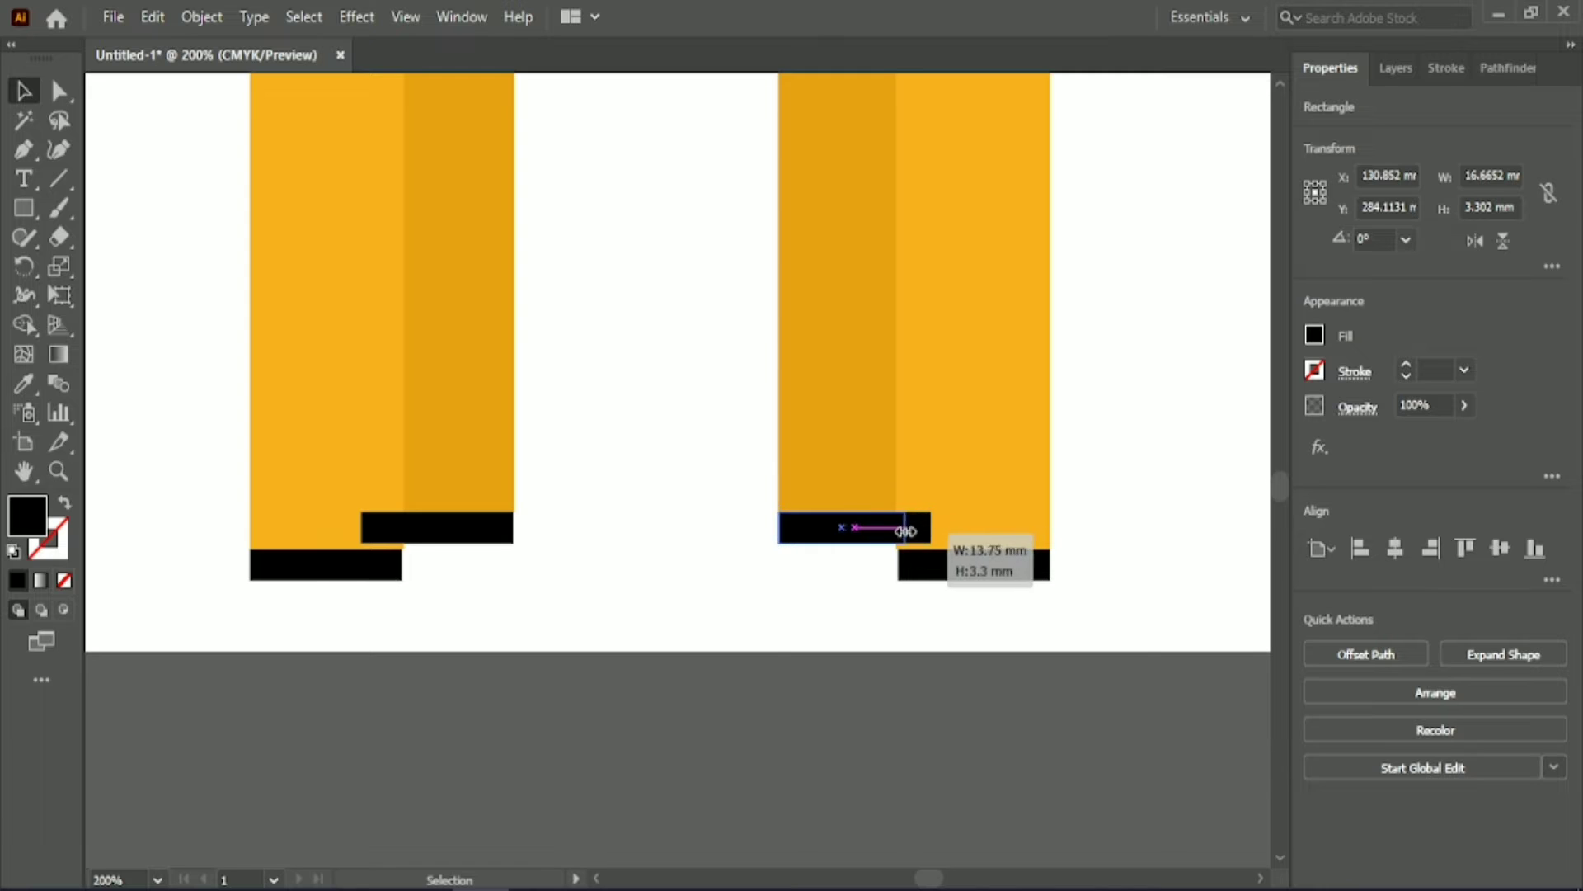
left_click(379, 535)
left_click_drag(361, 528, 402, 536)
left_click(528, 576)
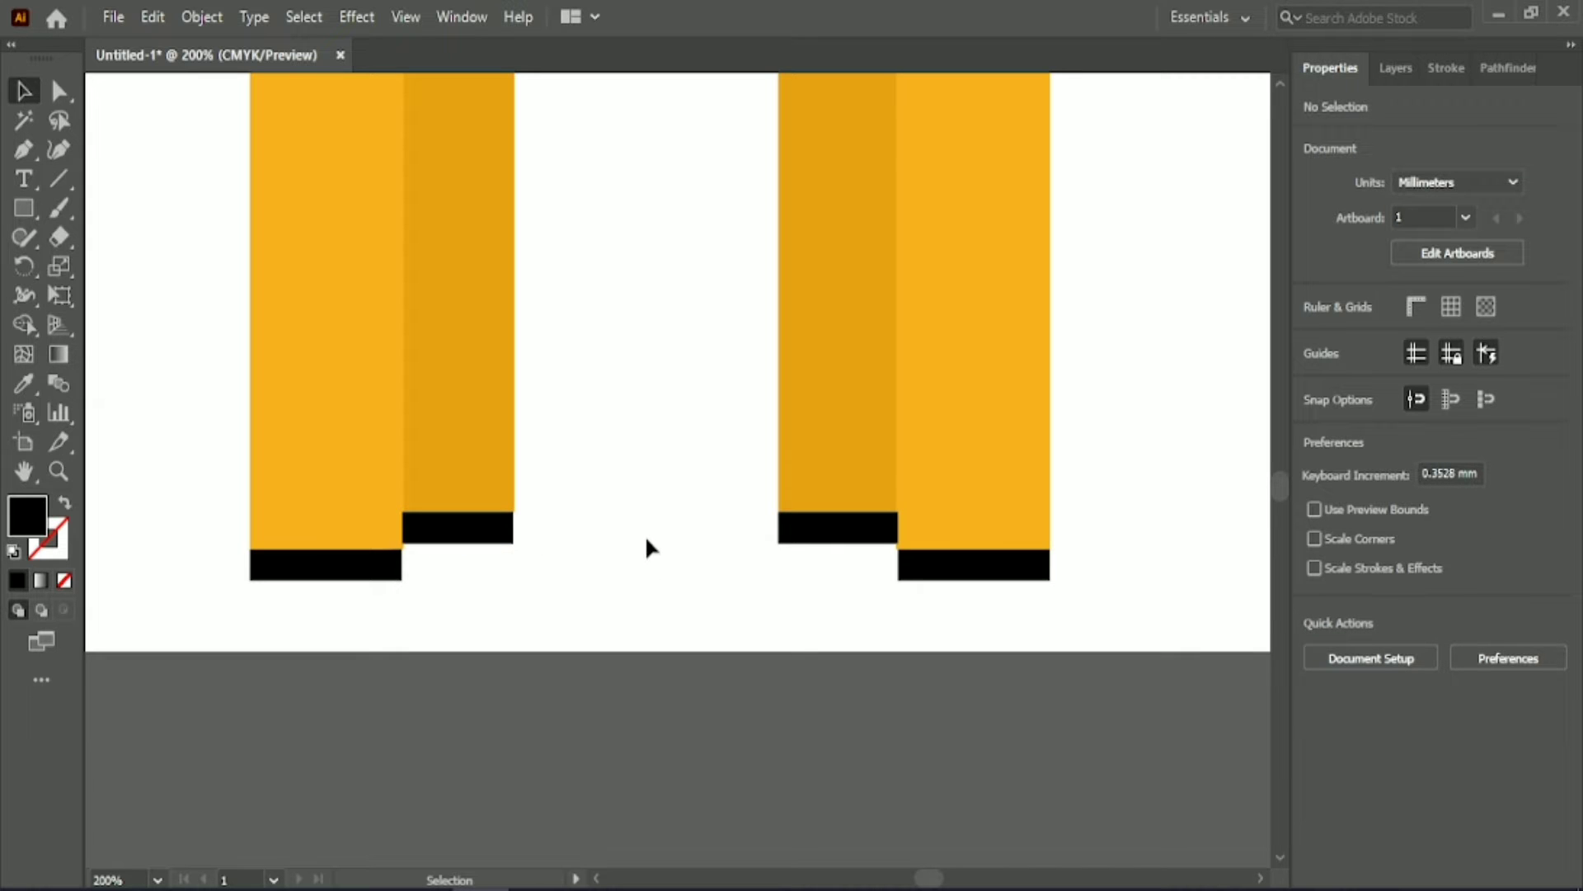
scroll(647, 540, "down", 1)
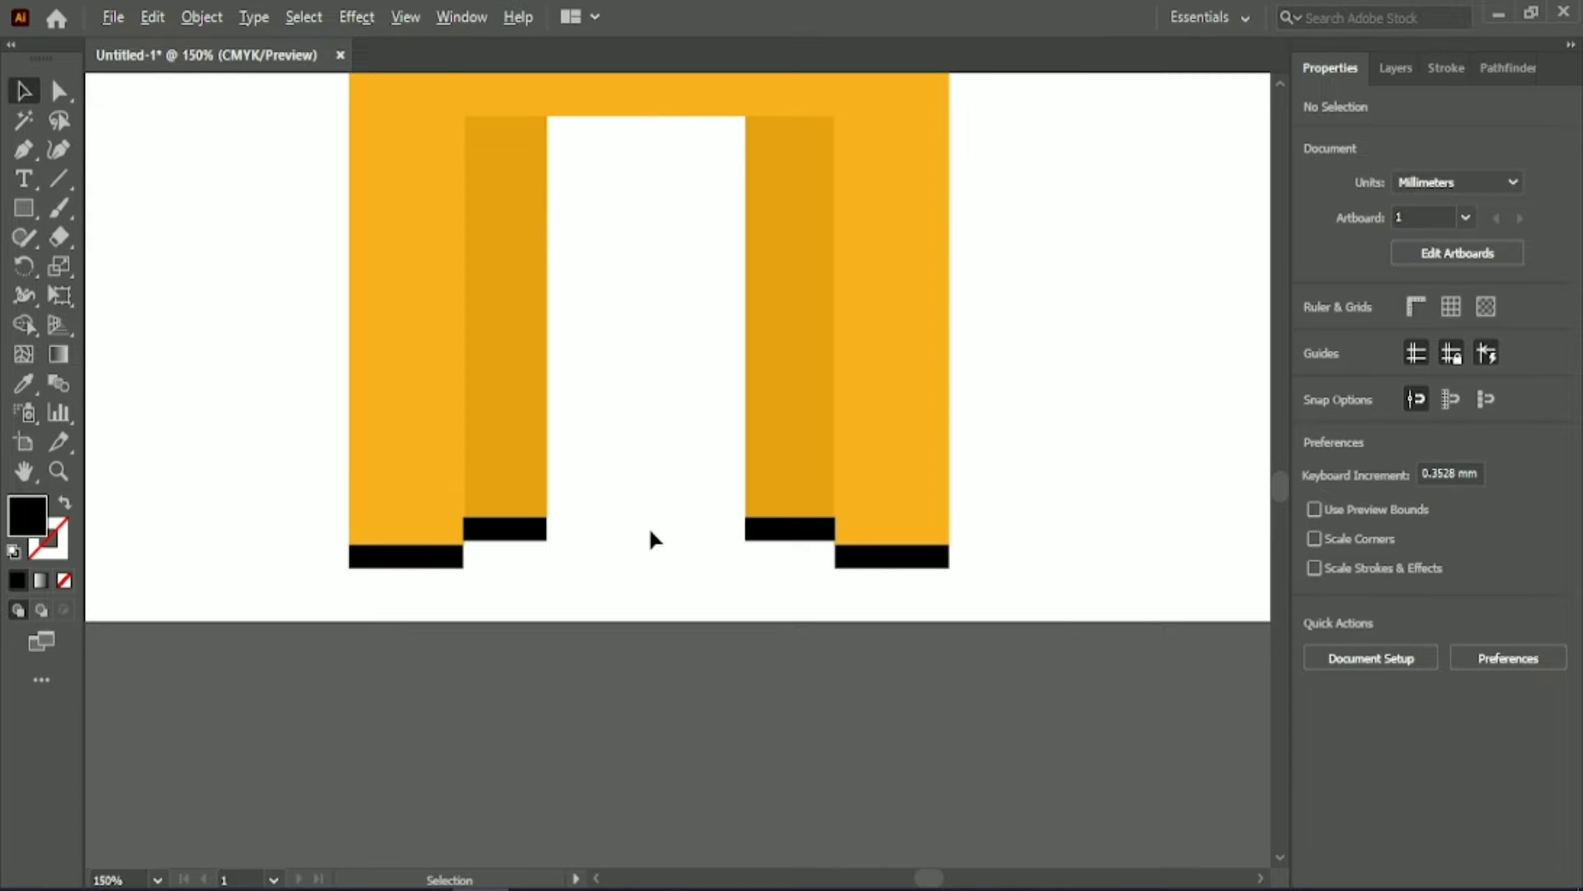
scroll(650, 531, "down", 1)
scroll(652, 530, "up", 3)
scroll(653, 527, "up", 2)
scroll(656, 528, "up", 2)
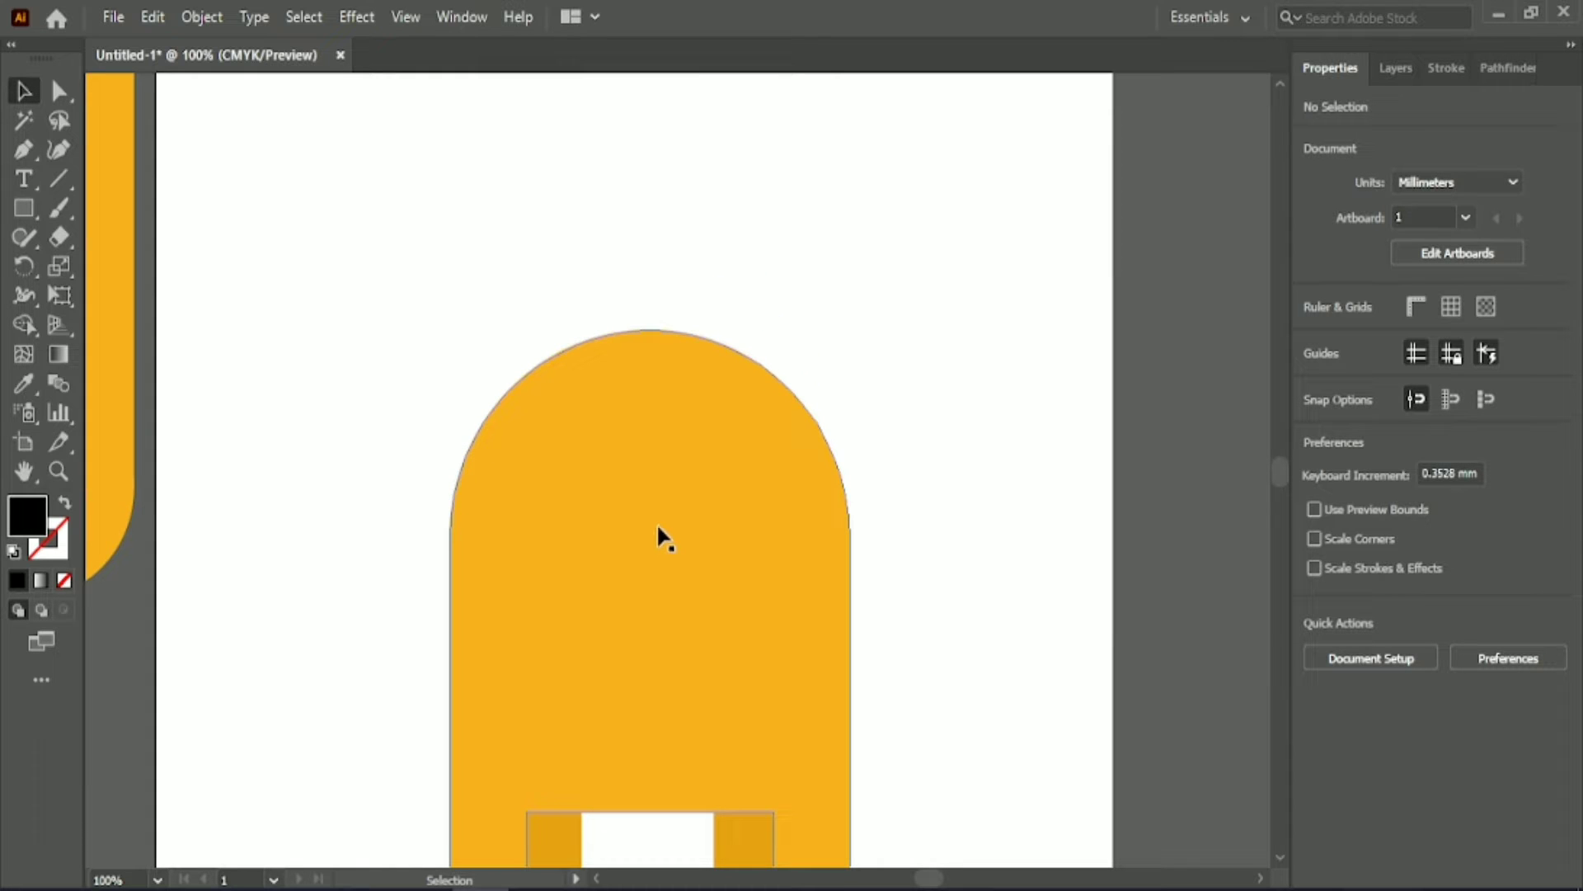
Step: Draw a tall neck rectangle above the body and fill it with the body's yellow
scroll(661, 416, "up", 1)
scroll(662, 416, "down", 2)
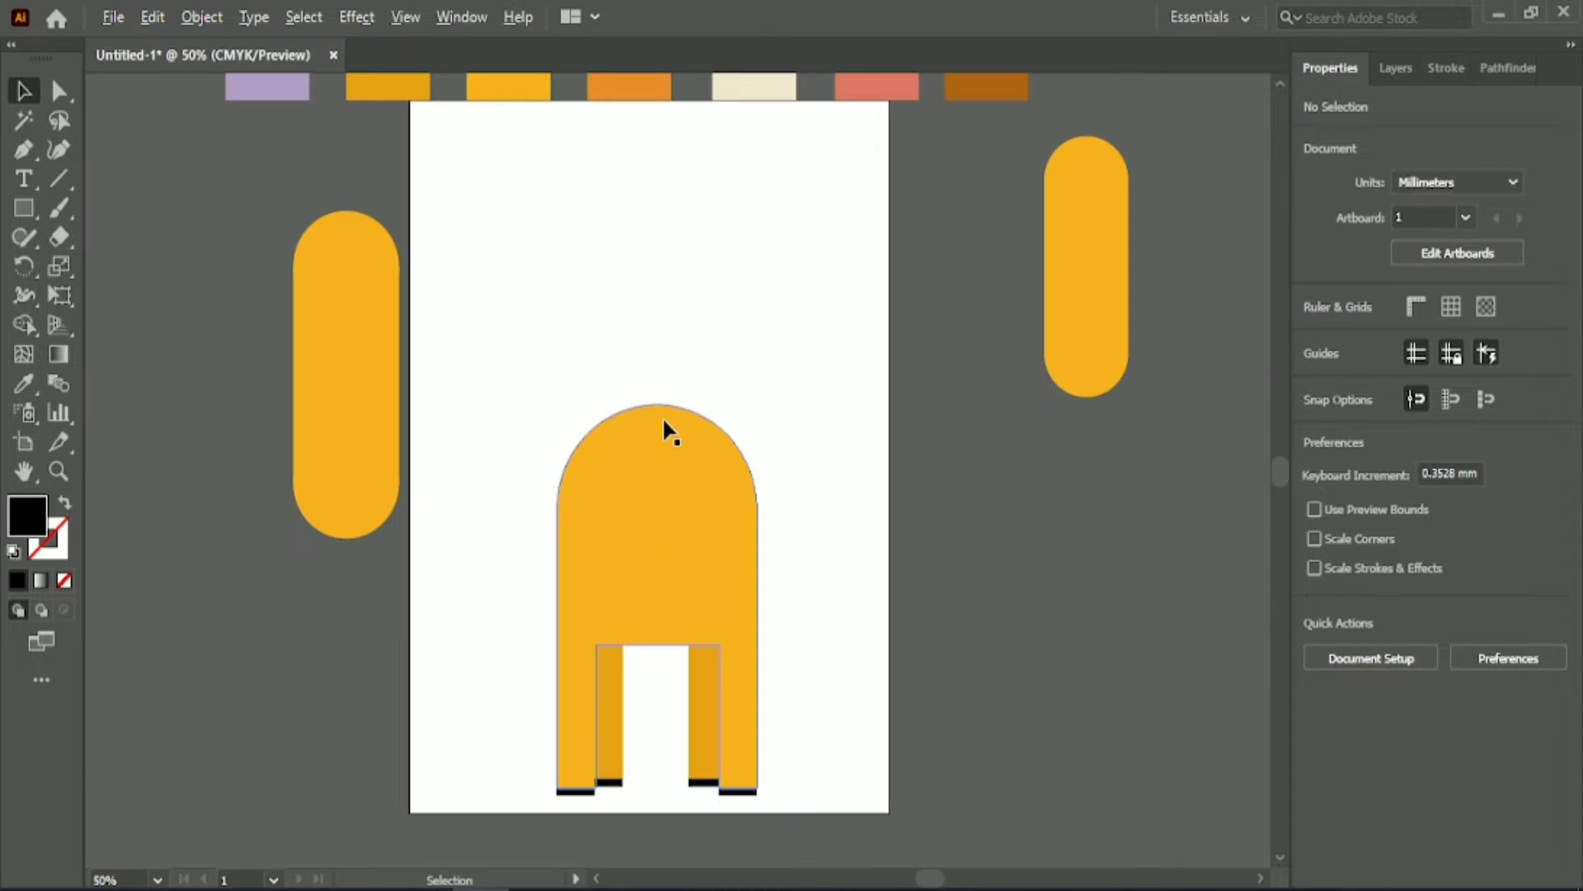
left_click(25, 208)
left_click_drag(625, 183, 691, 419)
left_click_drag(675, 418, 666, 418)
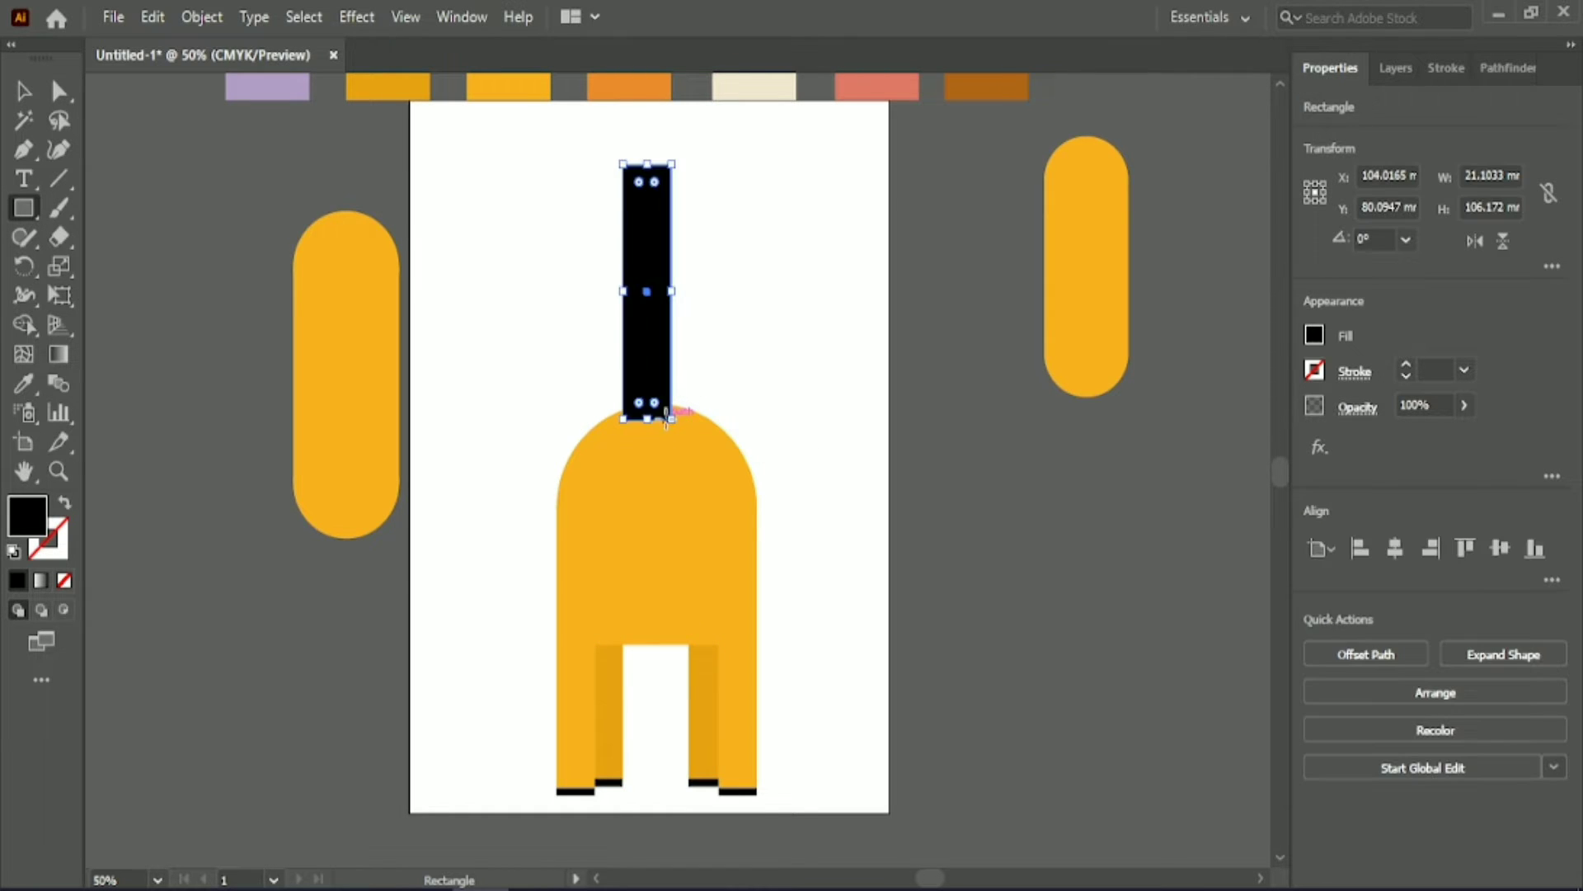
left_click(23, 382)
left_click(561, 500)
Step: Centre the neck and the body with legs horizontally on the artboard
key("v")
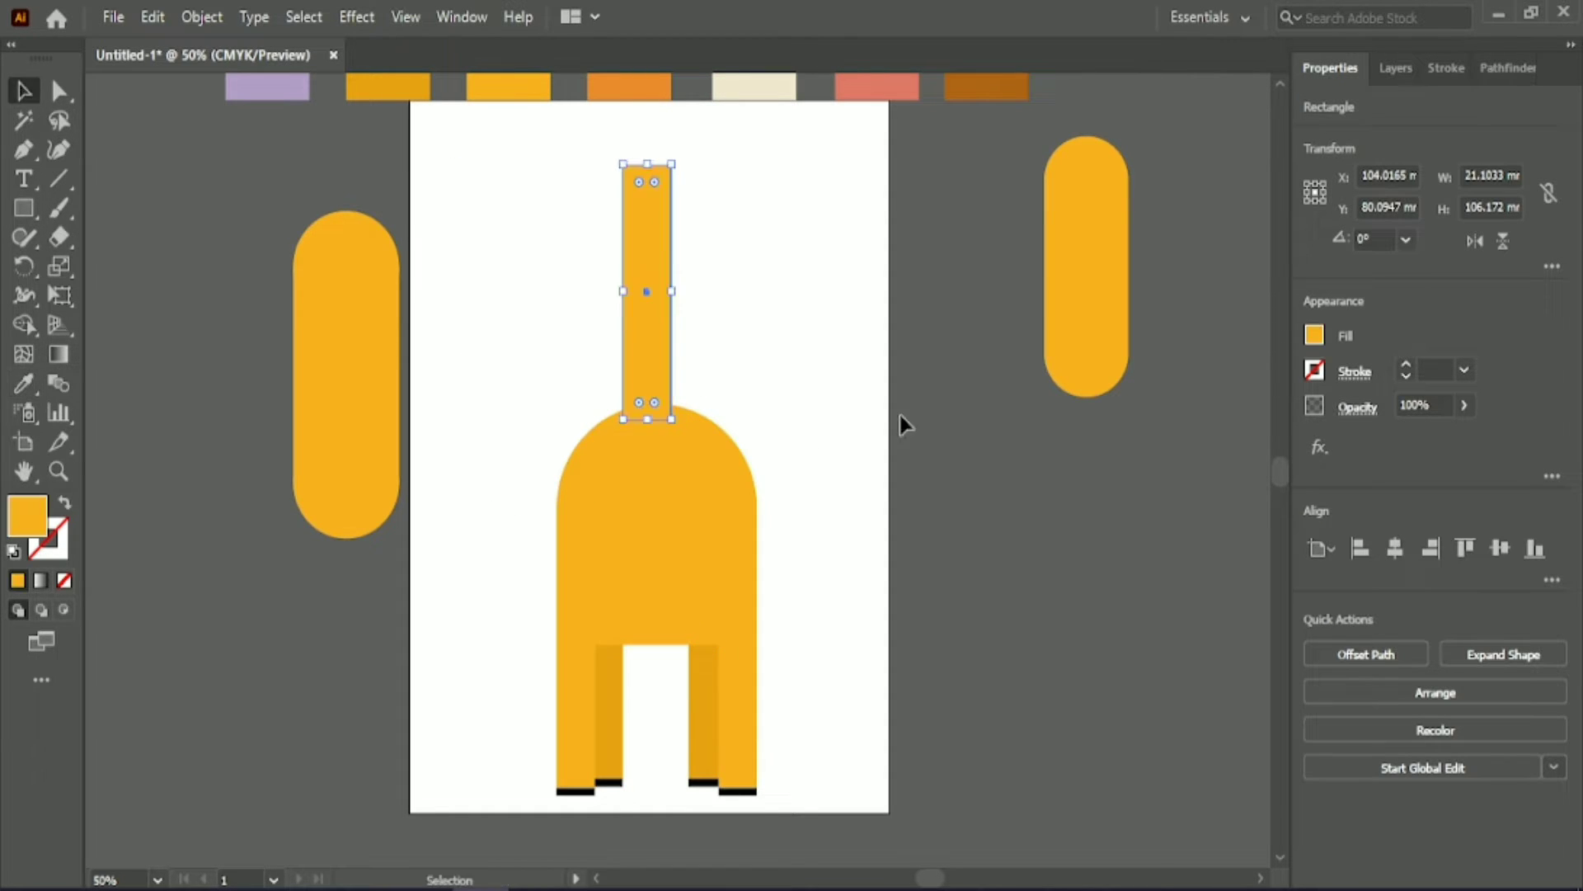
left_click(1397, 556)
left_click(755, 295)
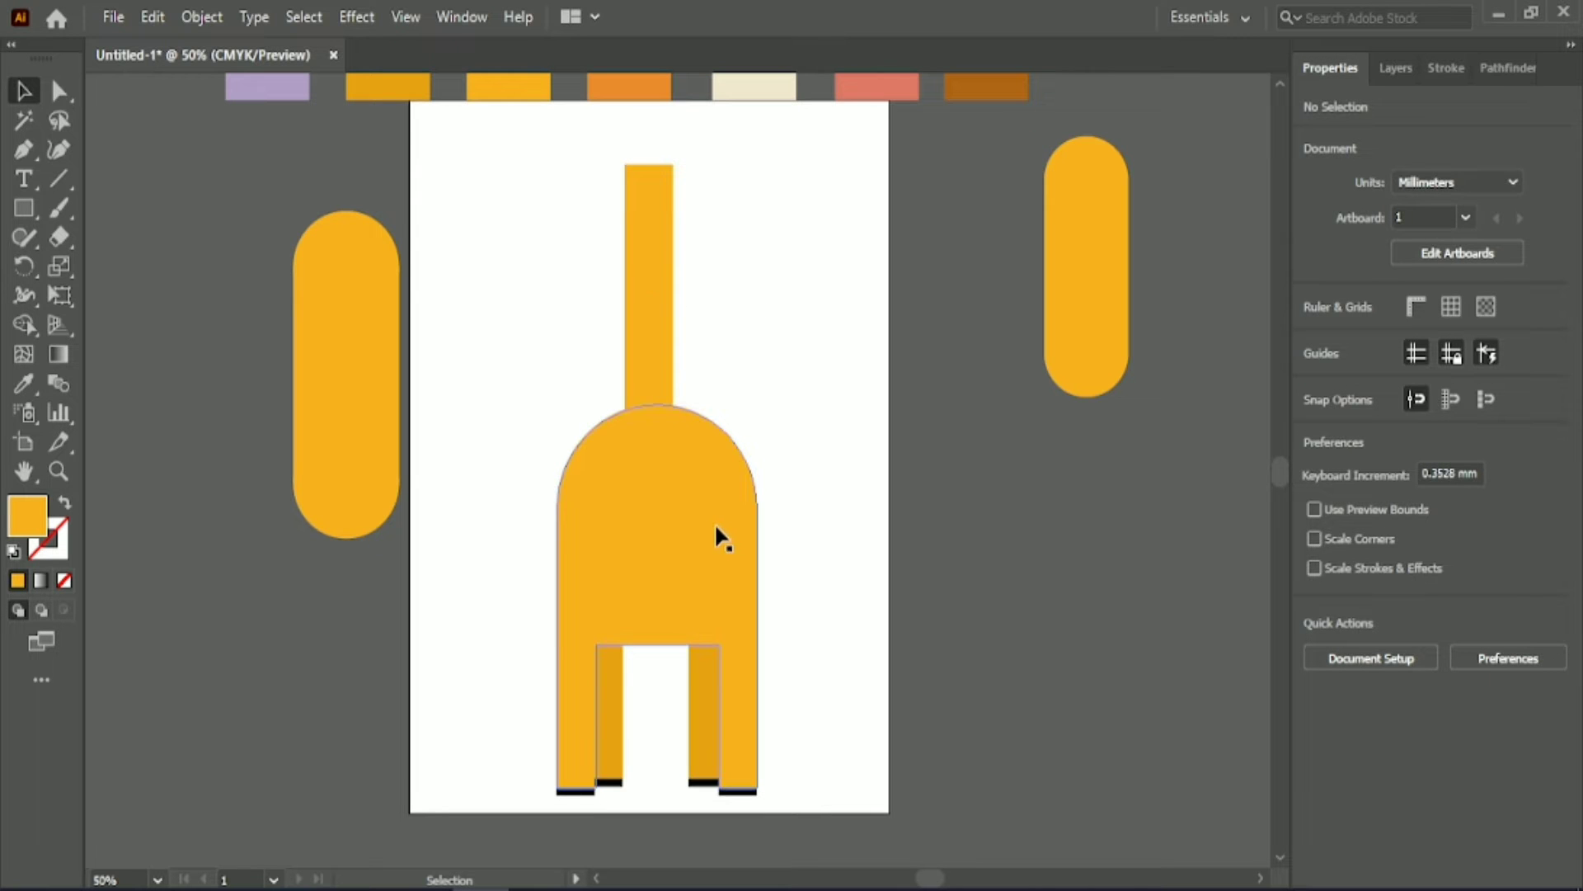
left_click_drag(767, 771, 767, 771)
left_click_drag(495, 583, 756, 837)
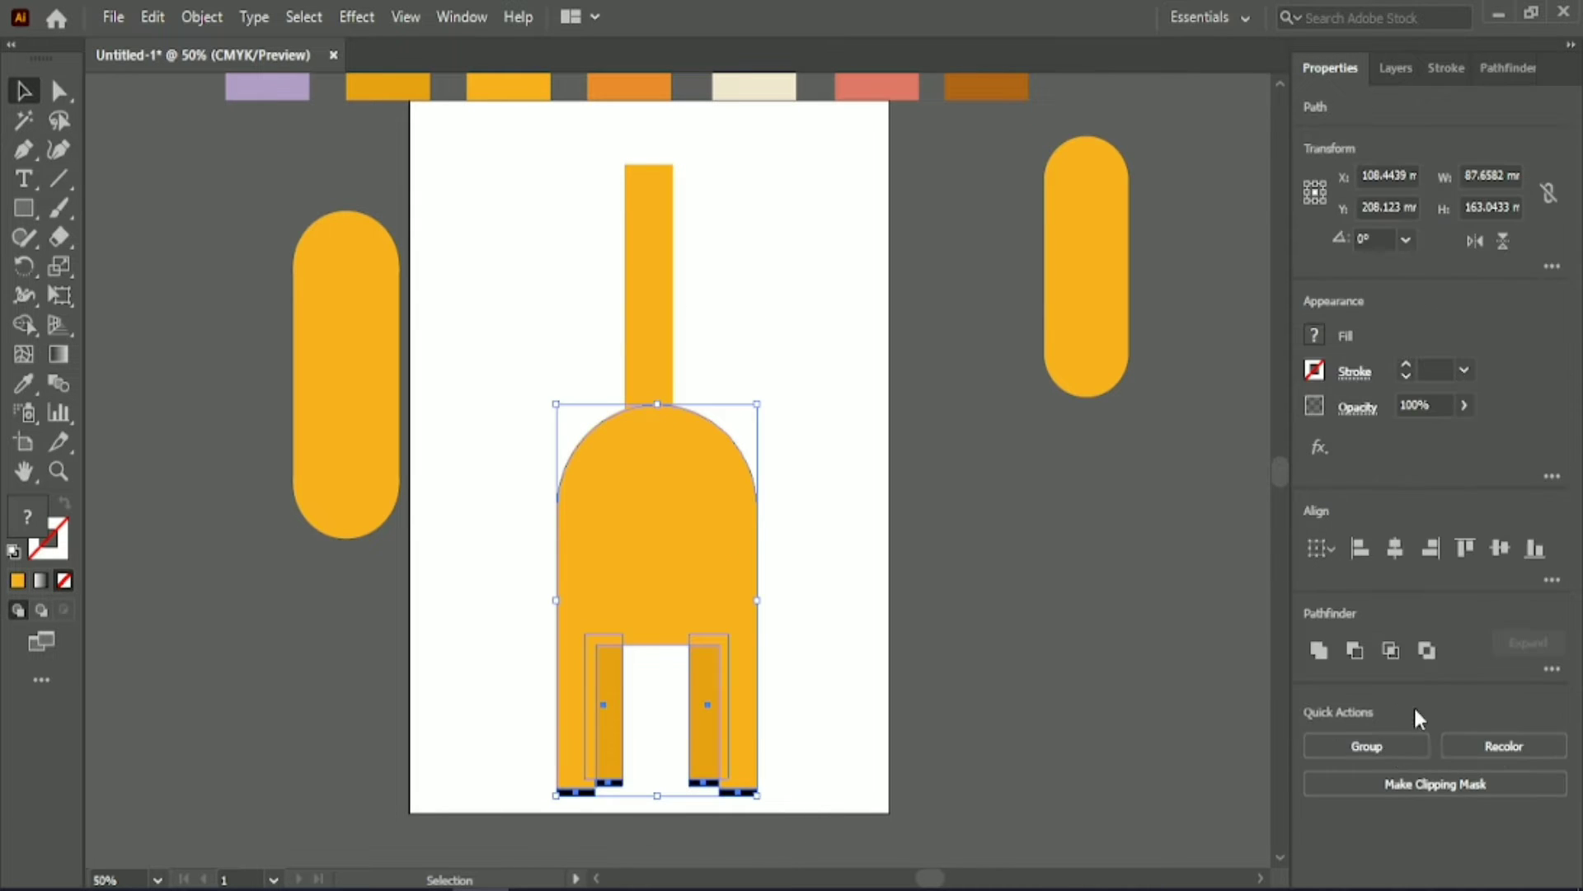
left_click(1396, 548)
left_click(640, 314)
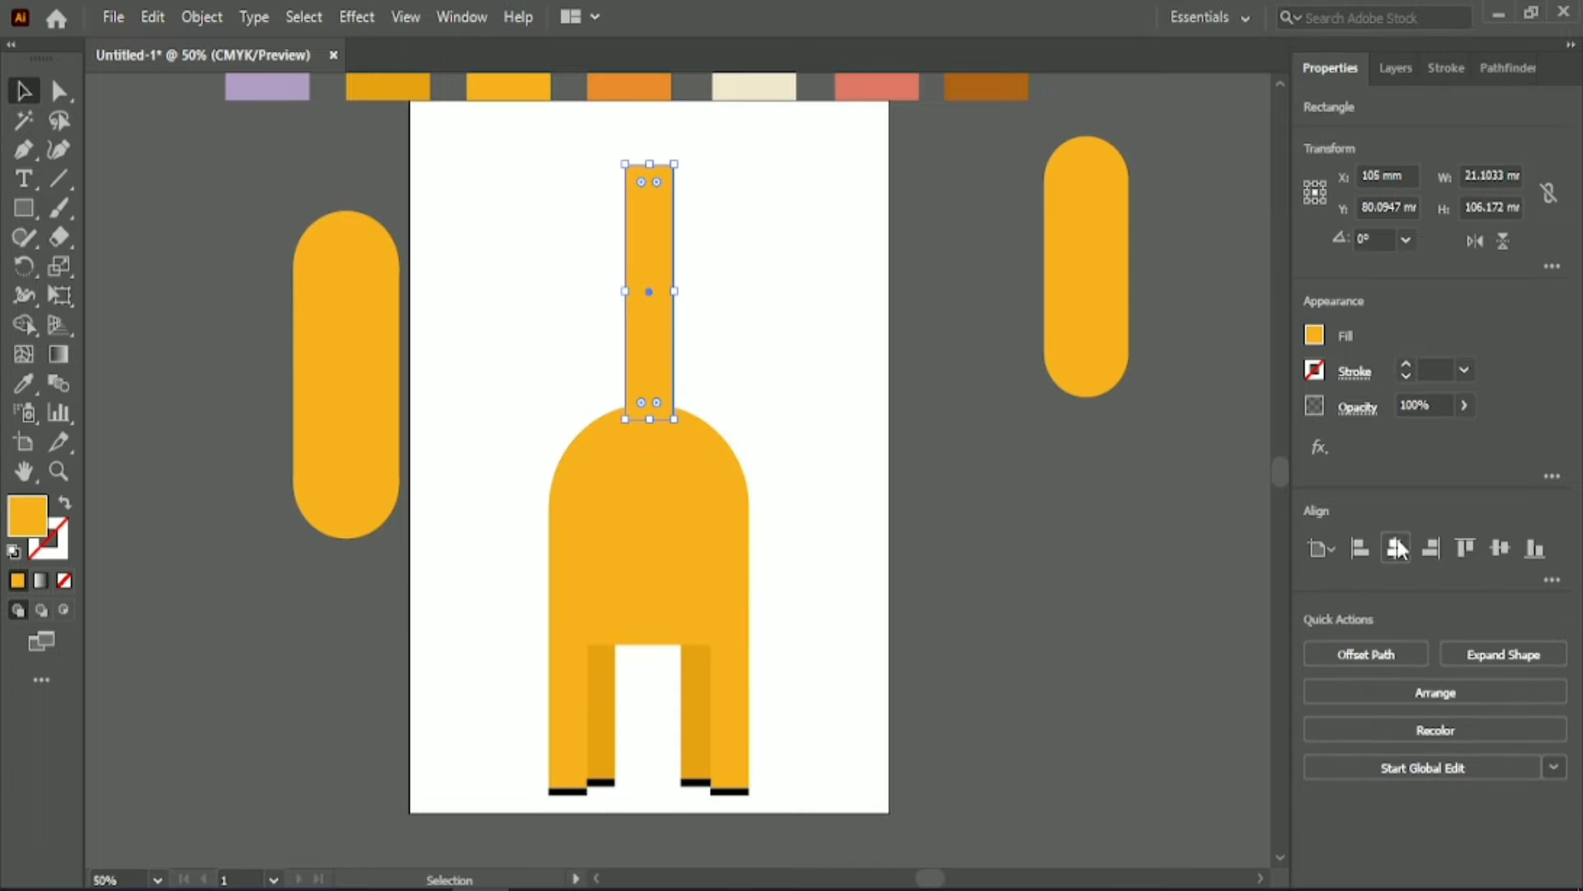
Step: Move the neck and body down the page and group them together
left_click_drag(536, 347, 685, 478)
left_click_drag(659, 414, 660, 834)
left_click(1387, 740)
left_click(1113, 536)
Step: Move the right-hand yellow capsule to the top centre of the artboard
left_click_drag(1070, 297, 634, 360)
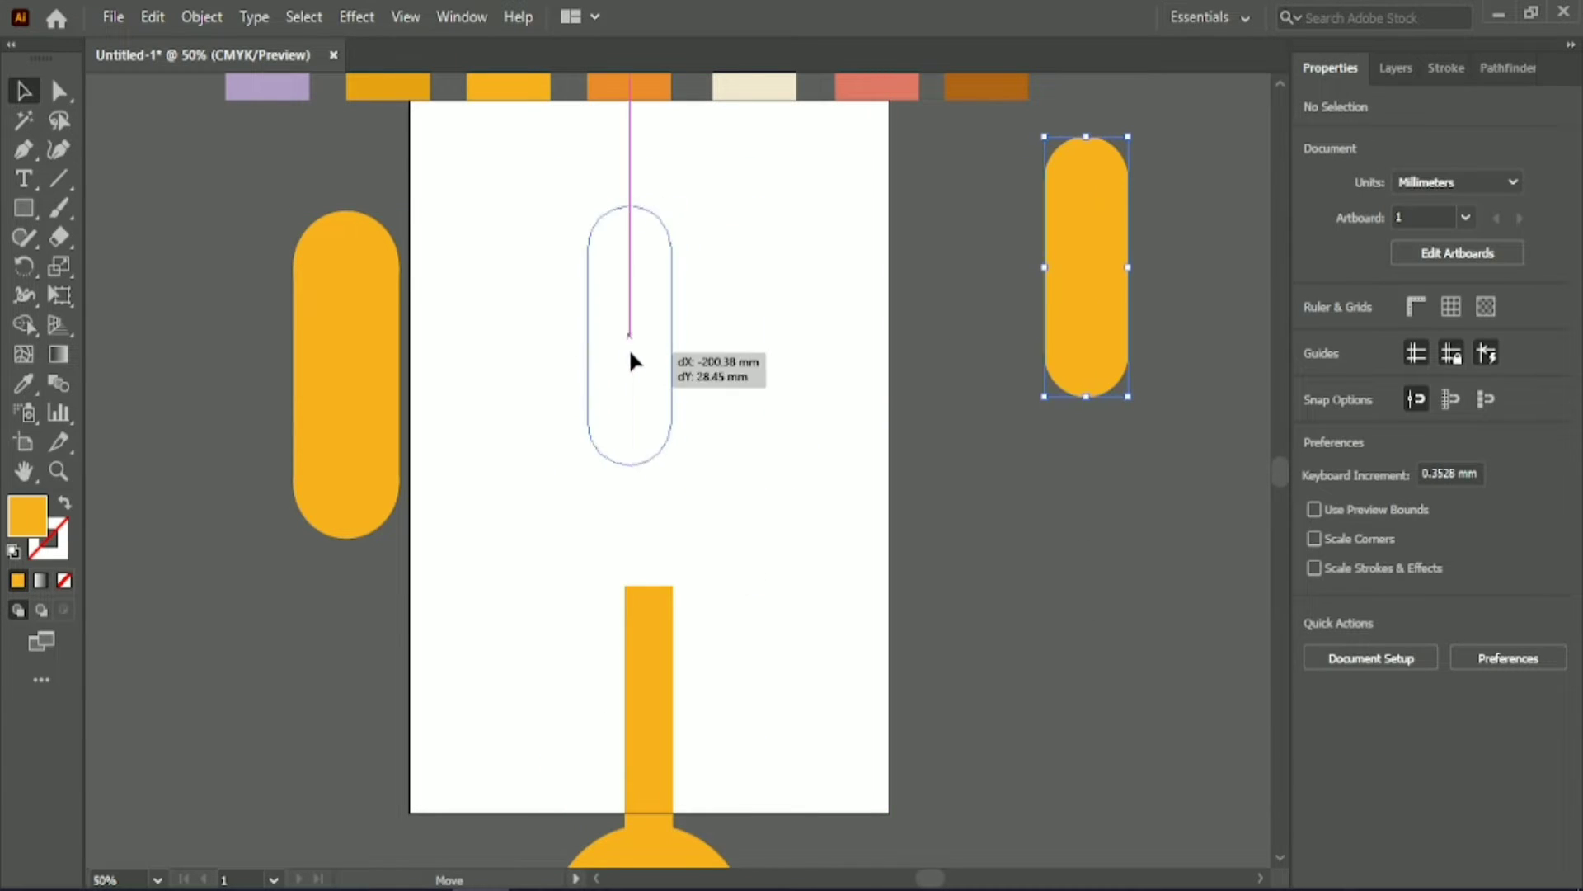
scroll(630, 335, "up", 1)
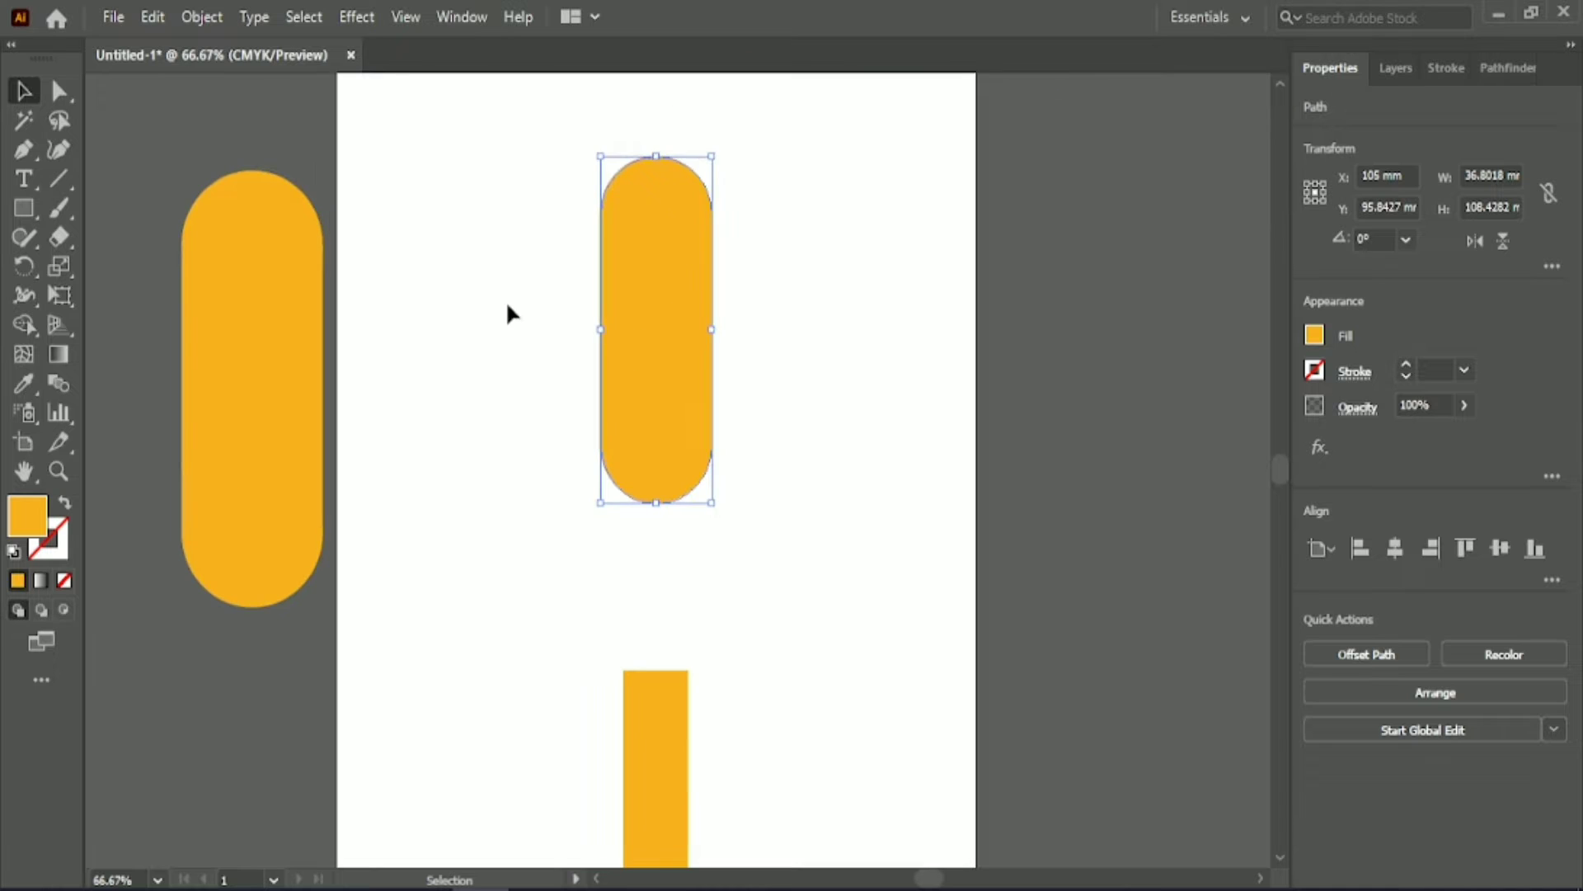
left_click(495, 304)
left_click(656, 493)
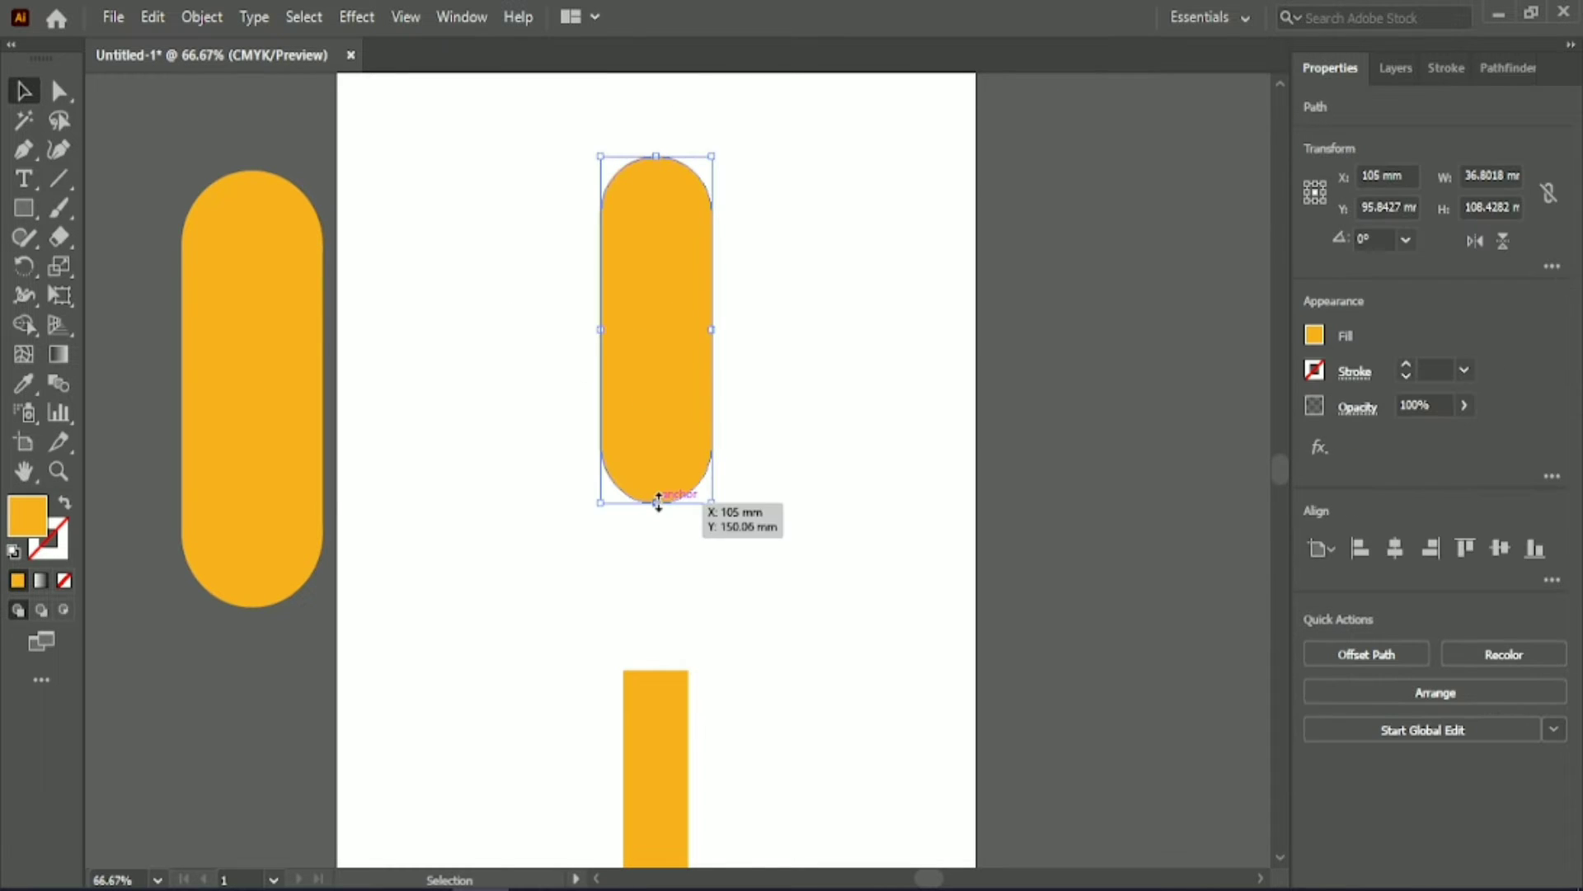
left_click(468, 314)
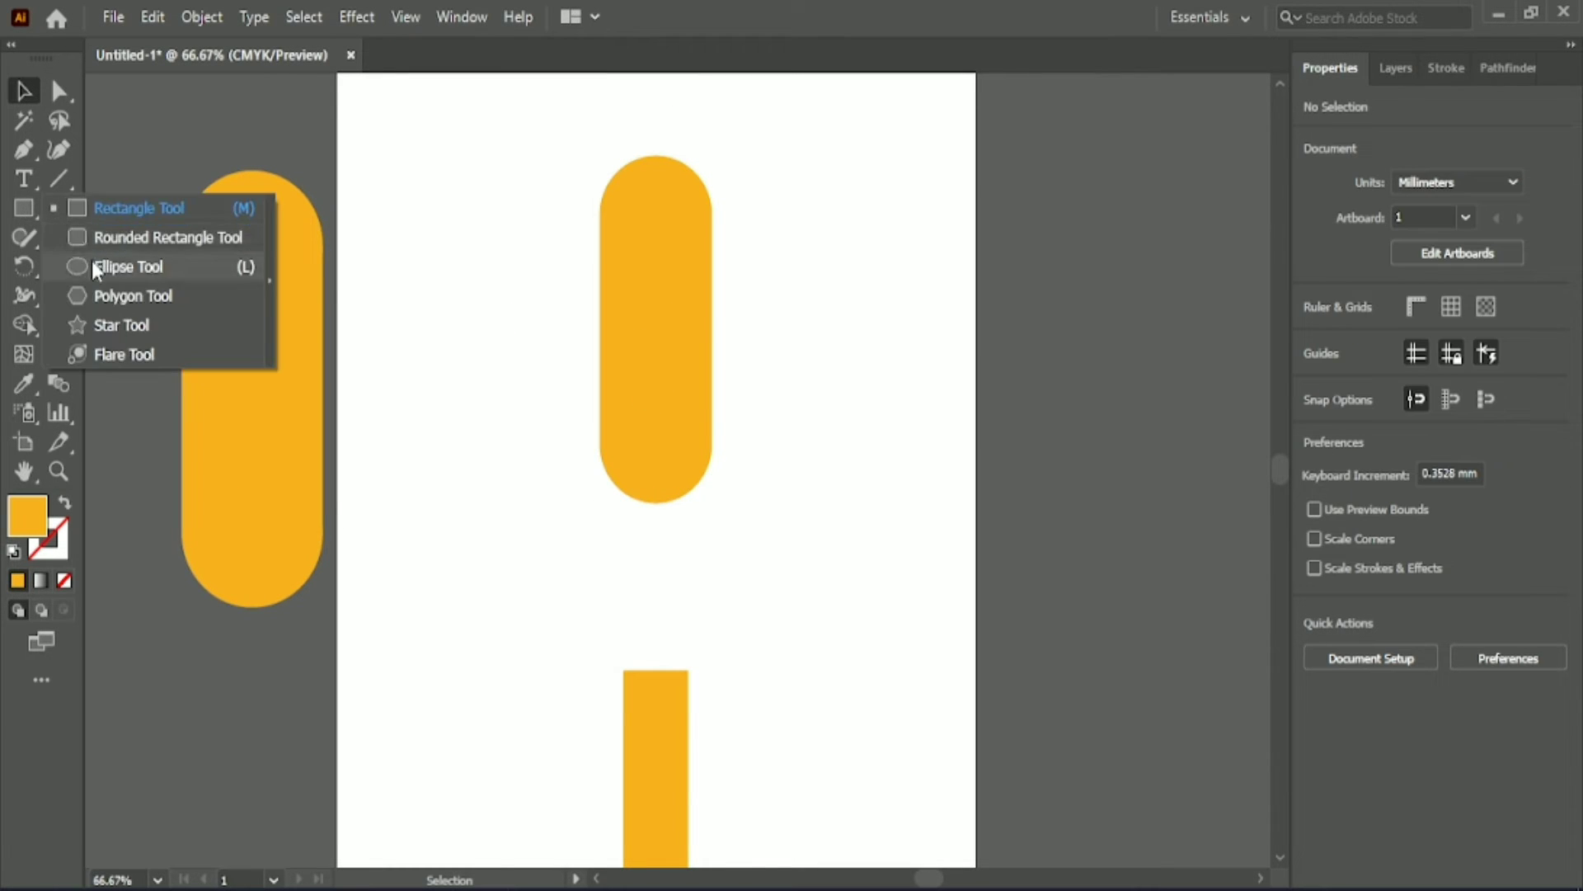
Step: Draw a 36.66 mm circle over the capsule's lower end and nudge it into place
left_click_drag(23, 209, 92, 261)
left_click_drag(600, 450, 713, 568)
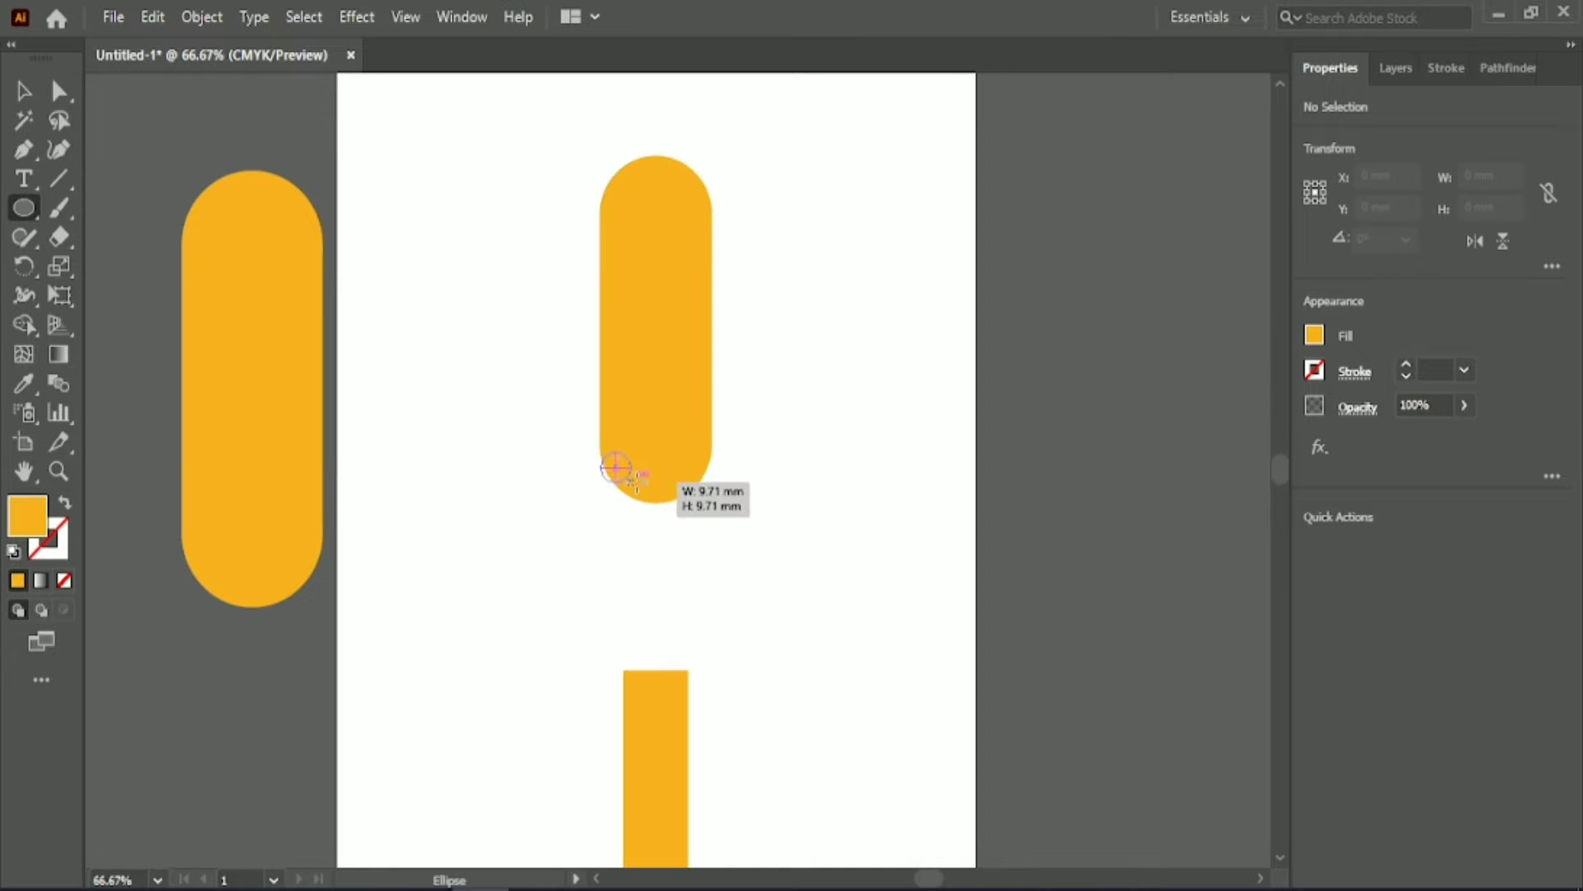
key("v")
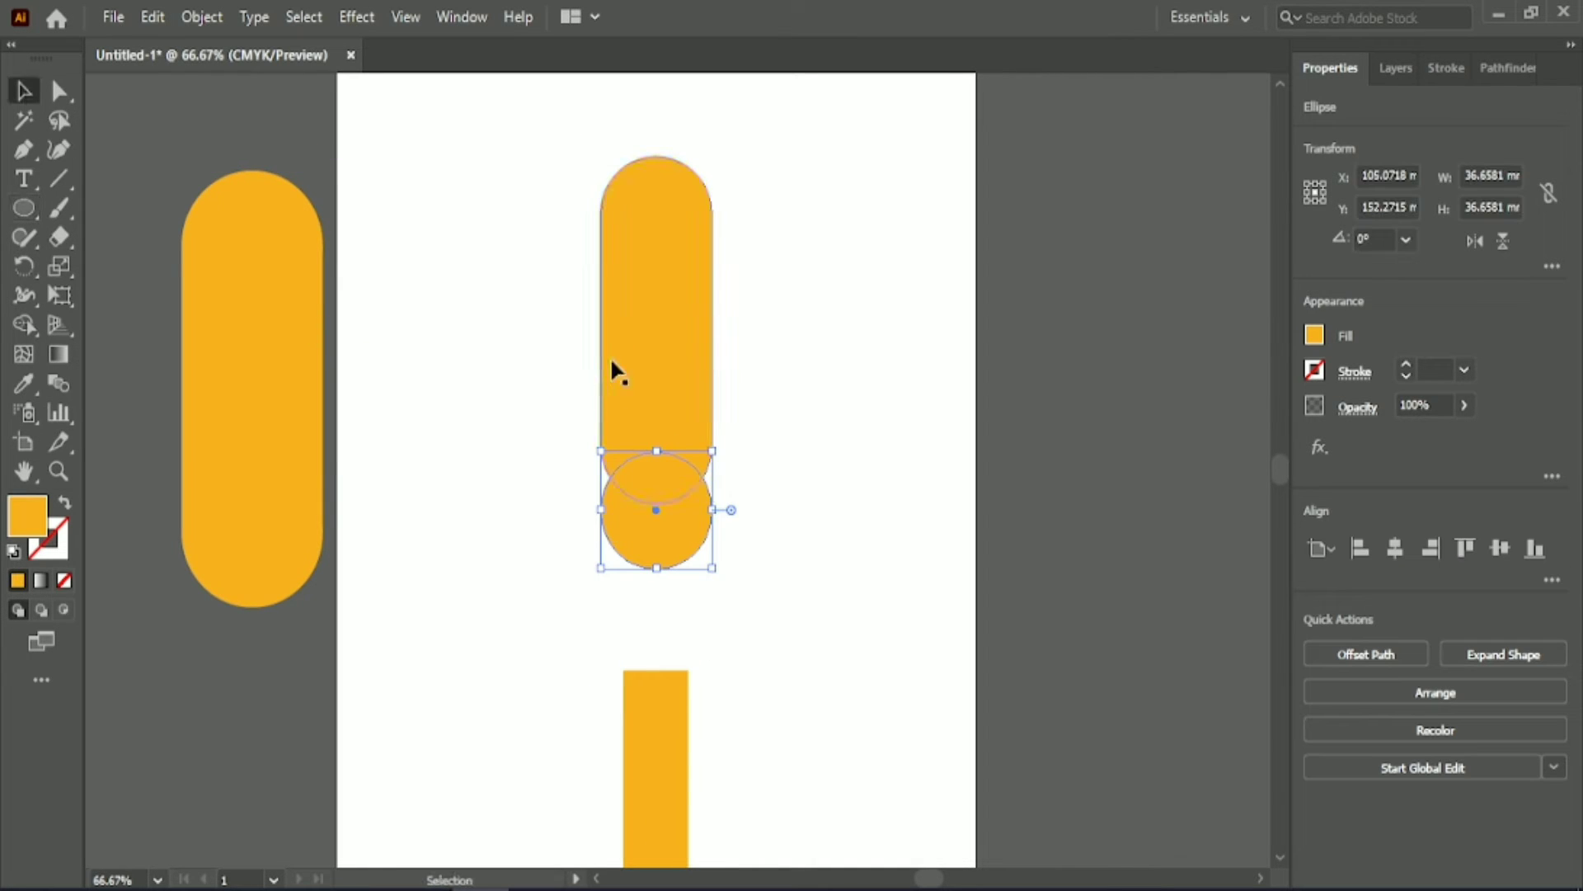
key("shift+Up")
key("shift+Up")
key("shift+Up")
key("shift+Up")
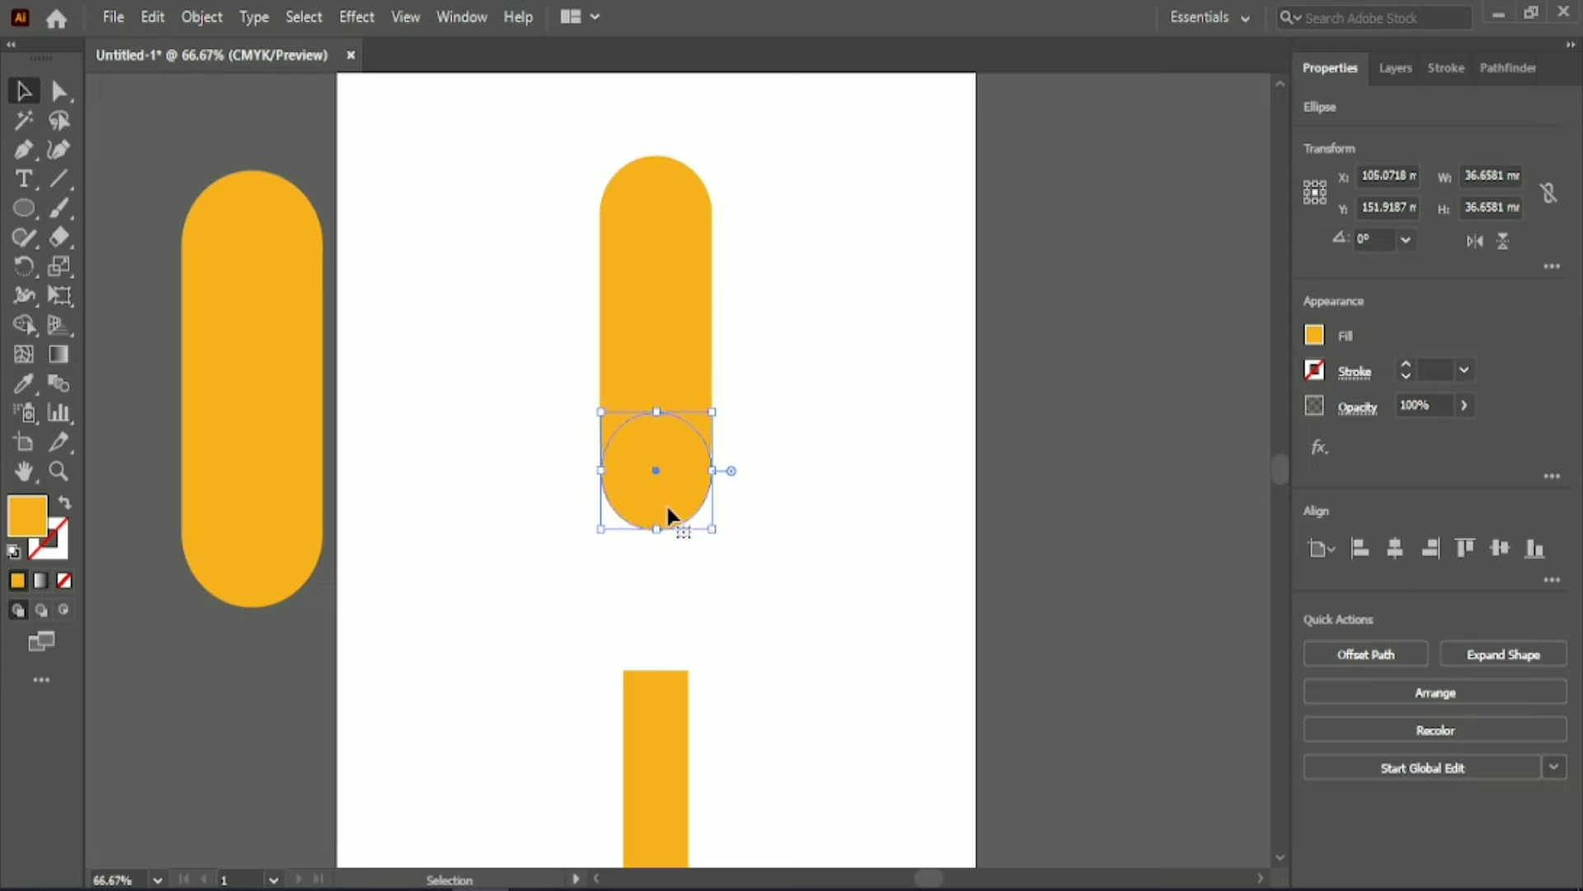
left_click(674, 318, "shift")
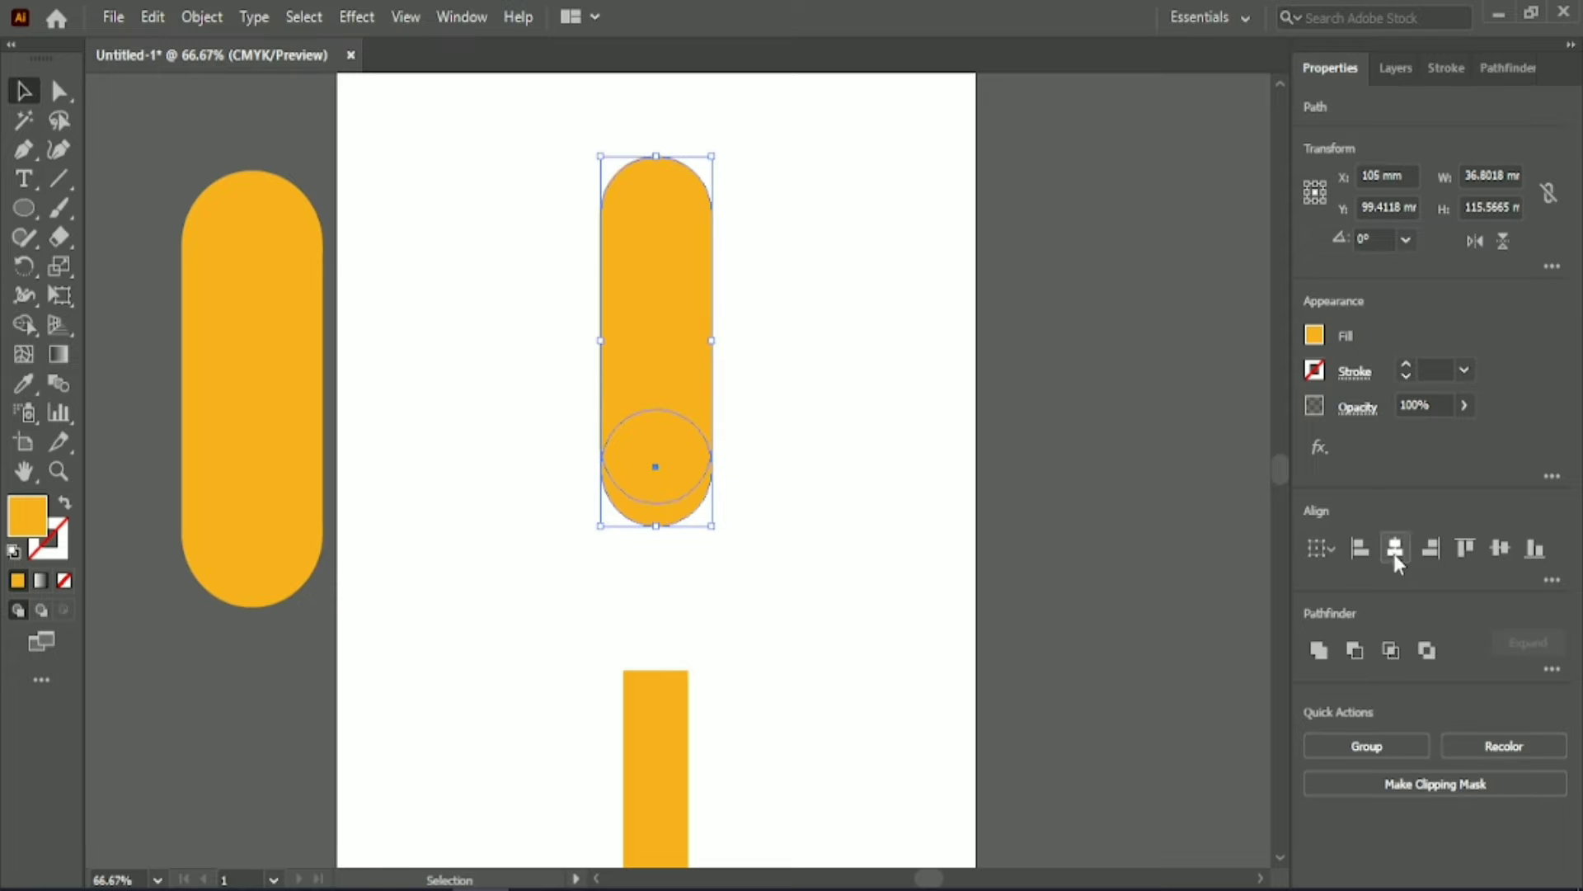
left_click(894, 372)
left_click(652, 465)
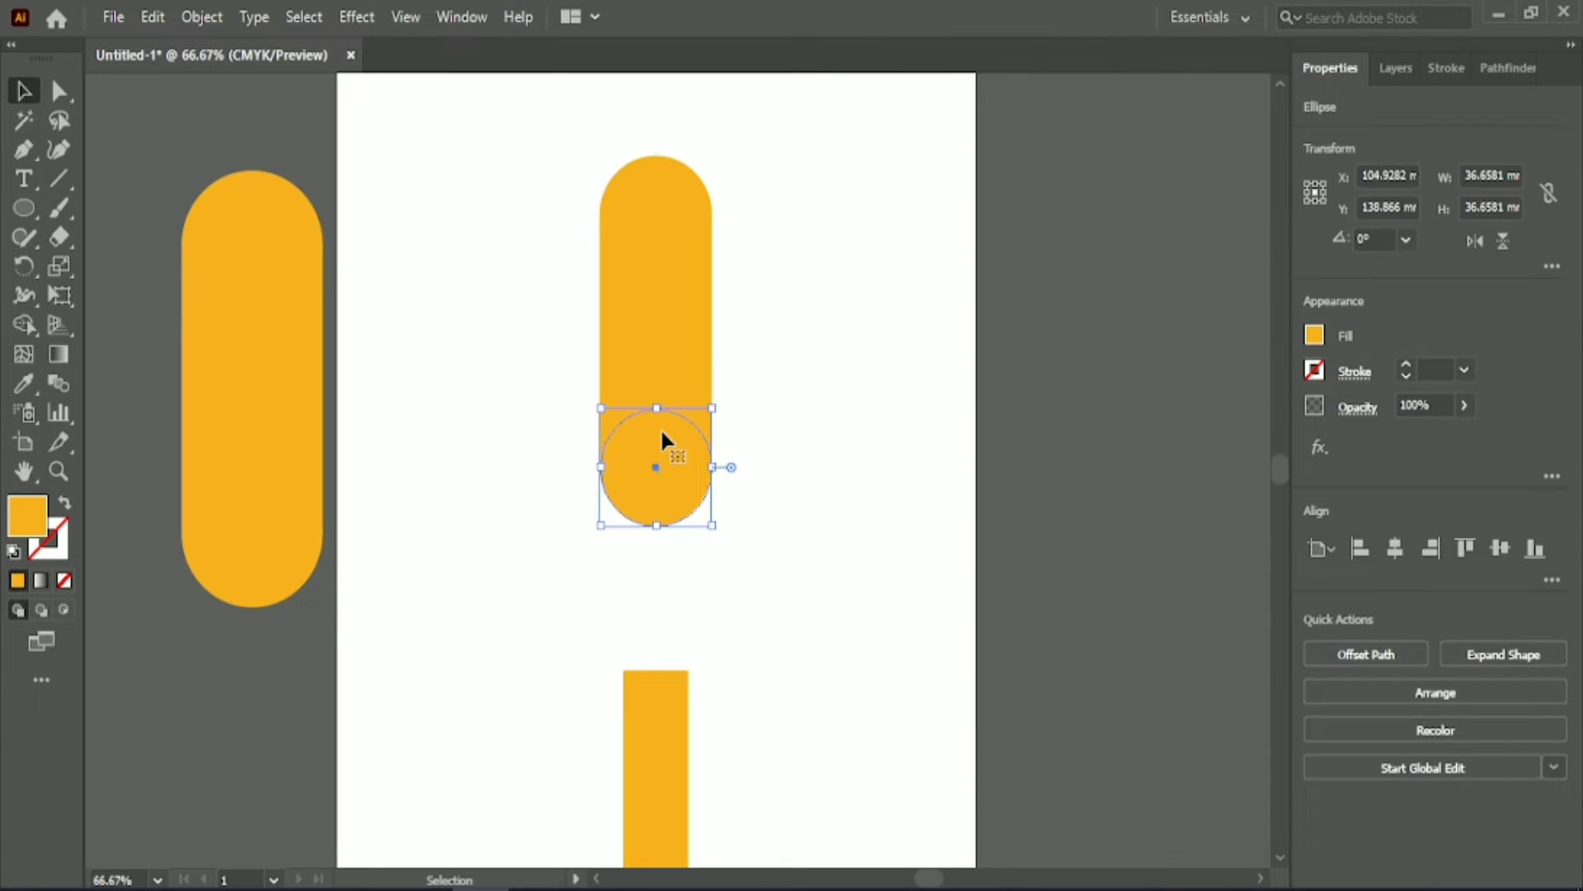
key("Up")
key("Up")
key("Up")
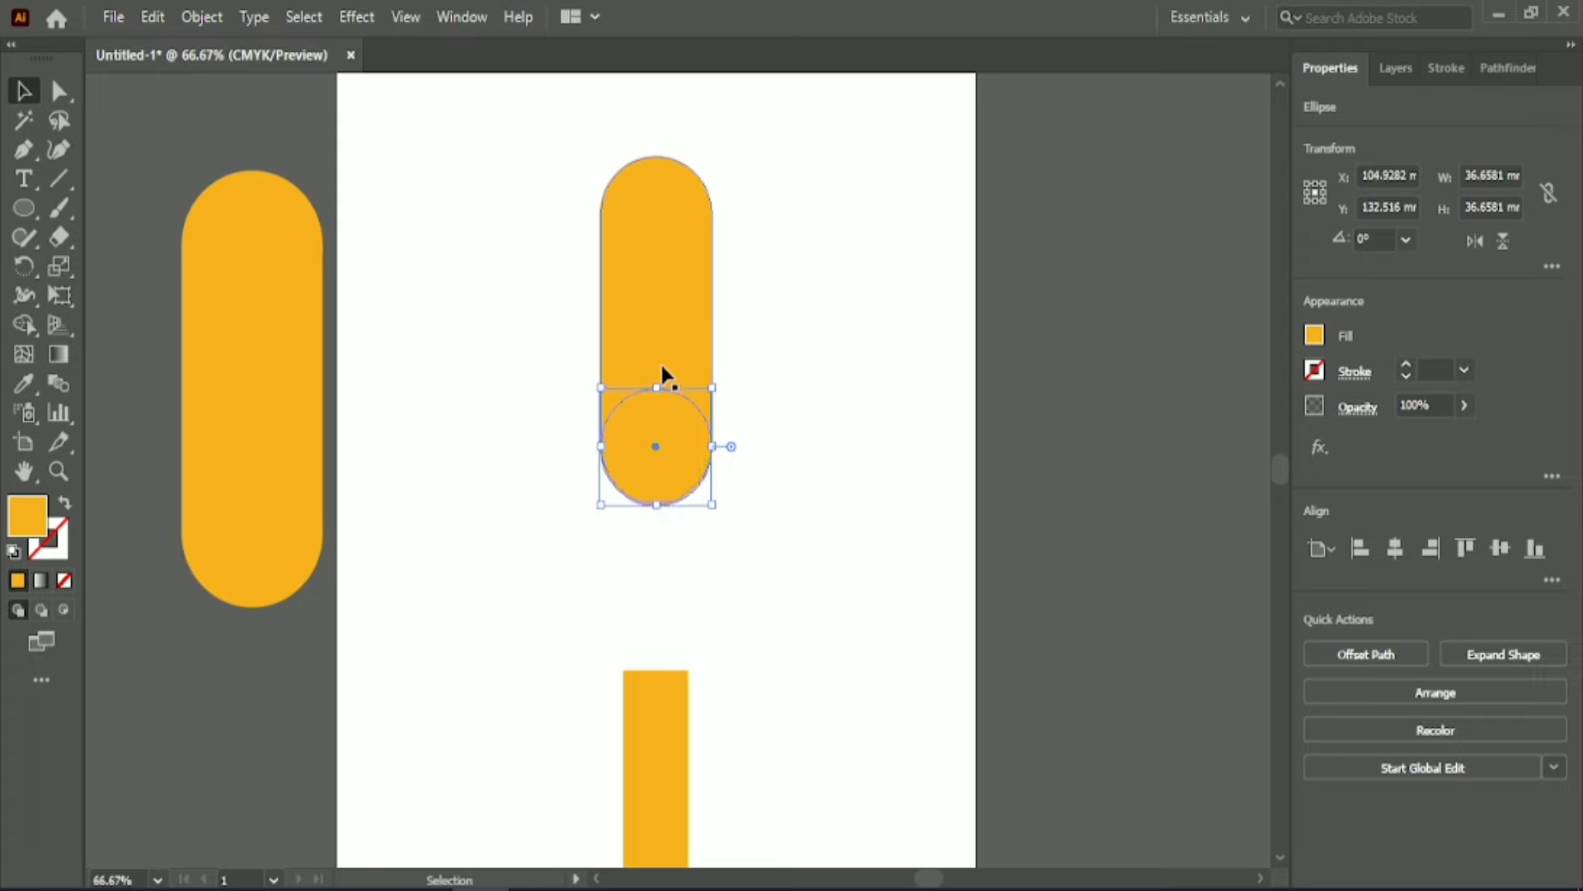
left_click(764, 398)
left_click(693, 460)
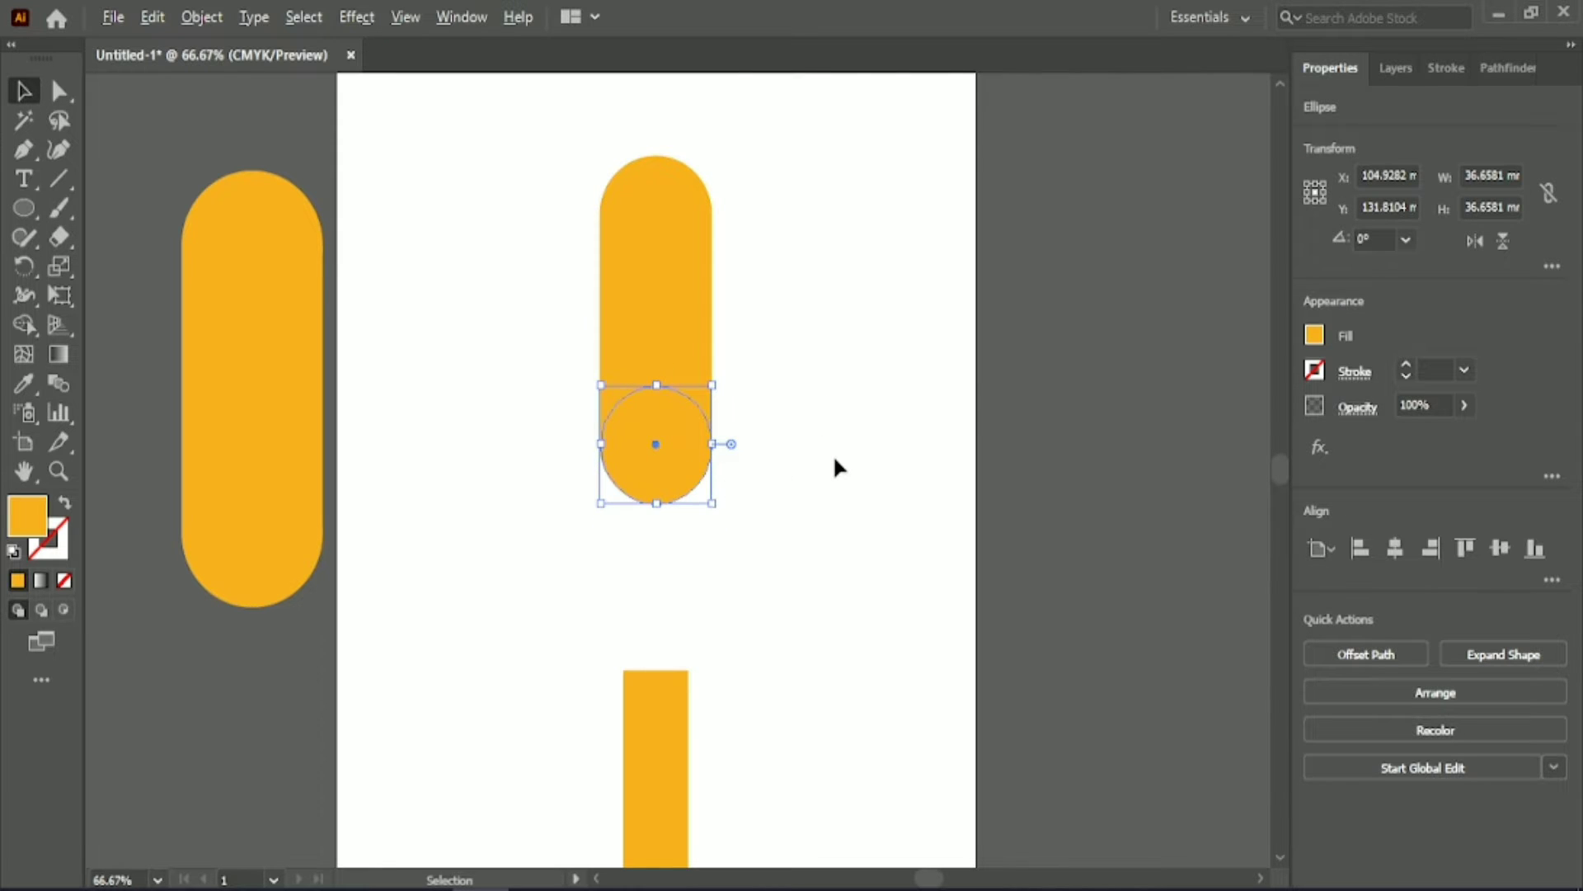
scroll(833, 452, "down", 2)
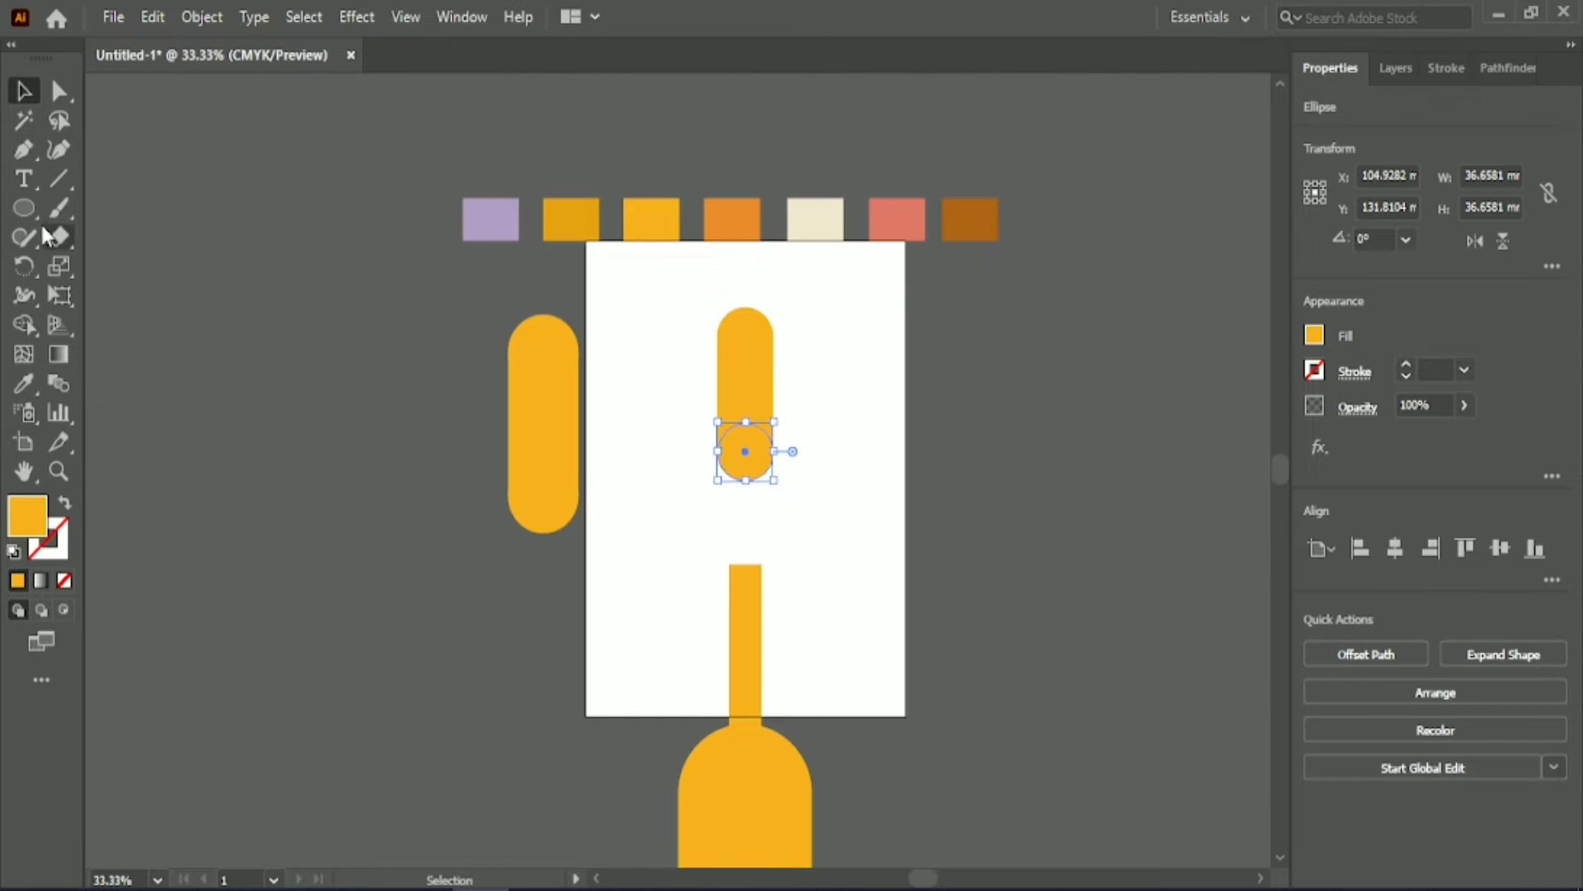
Step: Fill the circle with the cream swatch colour and move it aside to the left
left_click(24, 383)
left_click(836, 229)
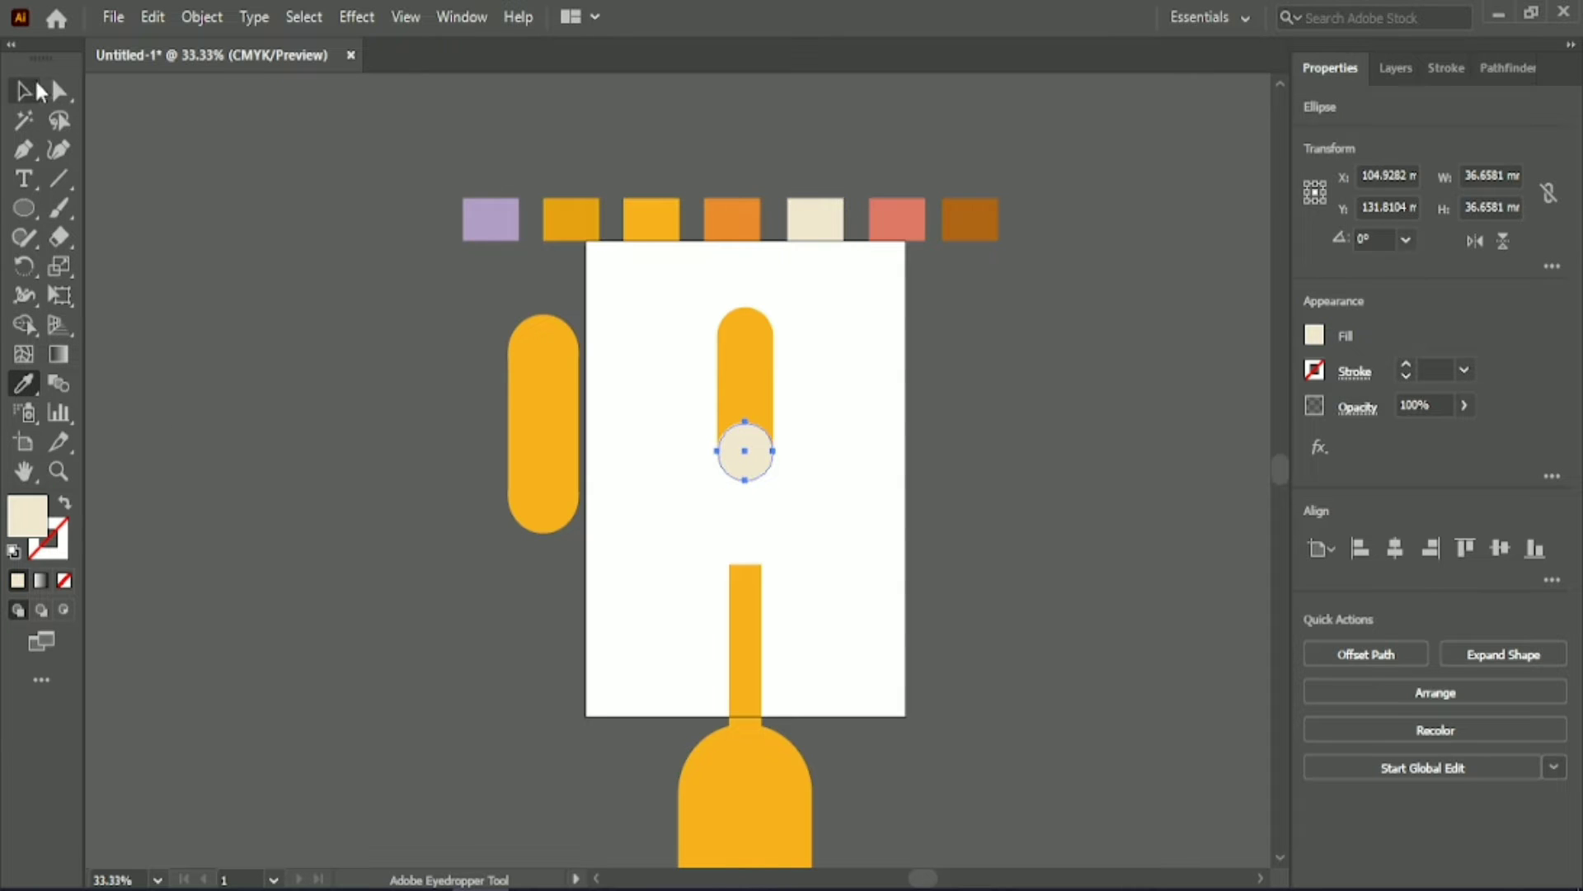
left_click(39, 91)
scroll(774, 449, "up", 2)
left_click(781, 459)
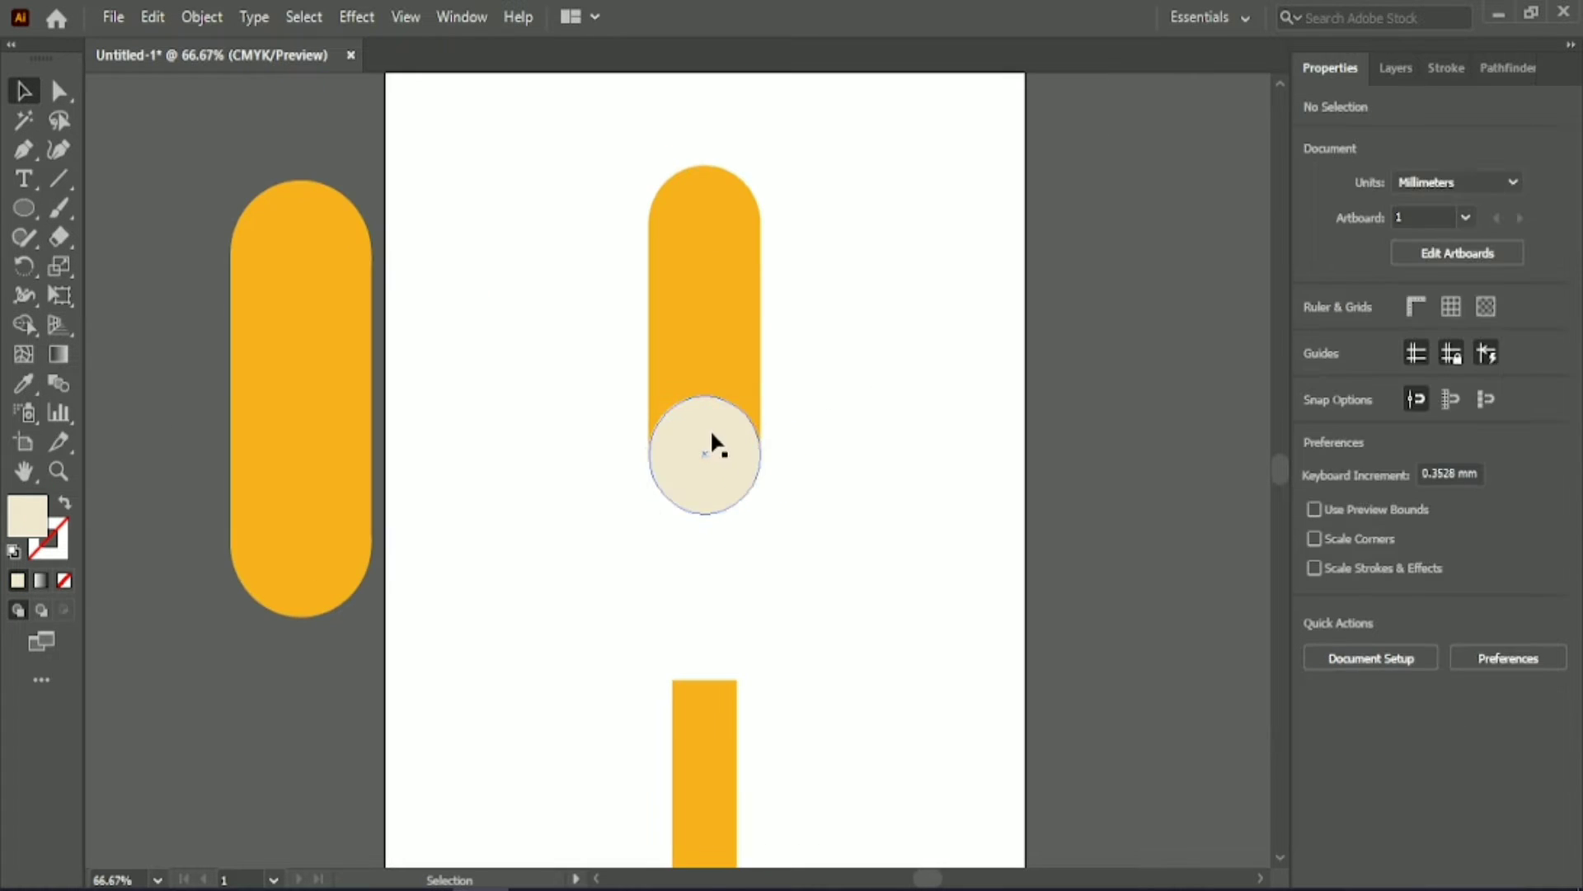
left_click_drag(710, 442, 475, 406)
left_click(492, 226)
Step: Cut away the pill's lower half using a rectangle and the Shape Builder tool
left_click_drag(20, 211, 86, 206)
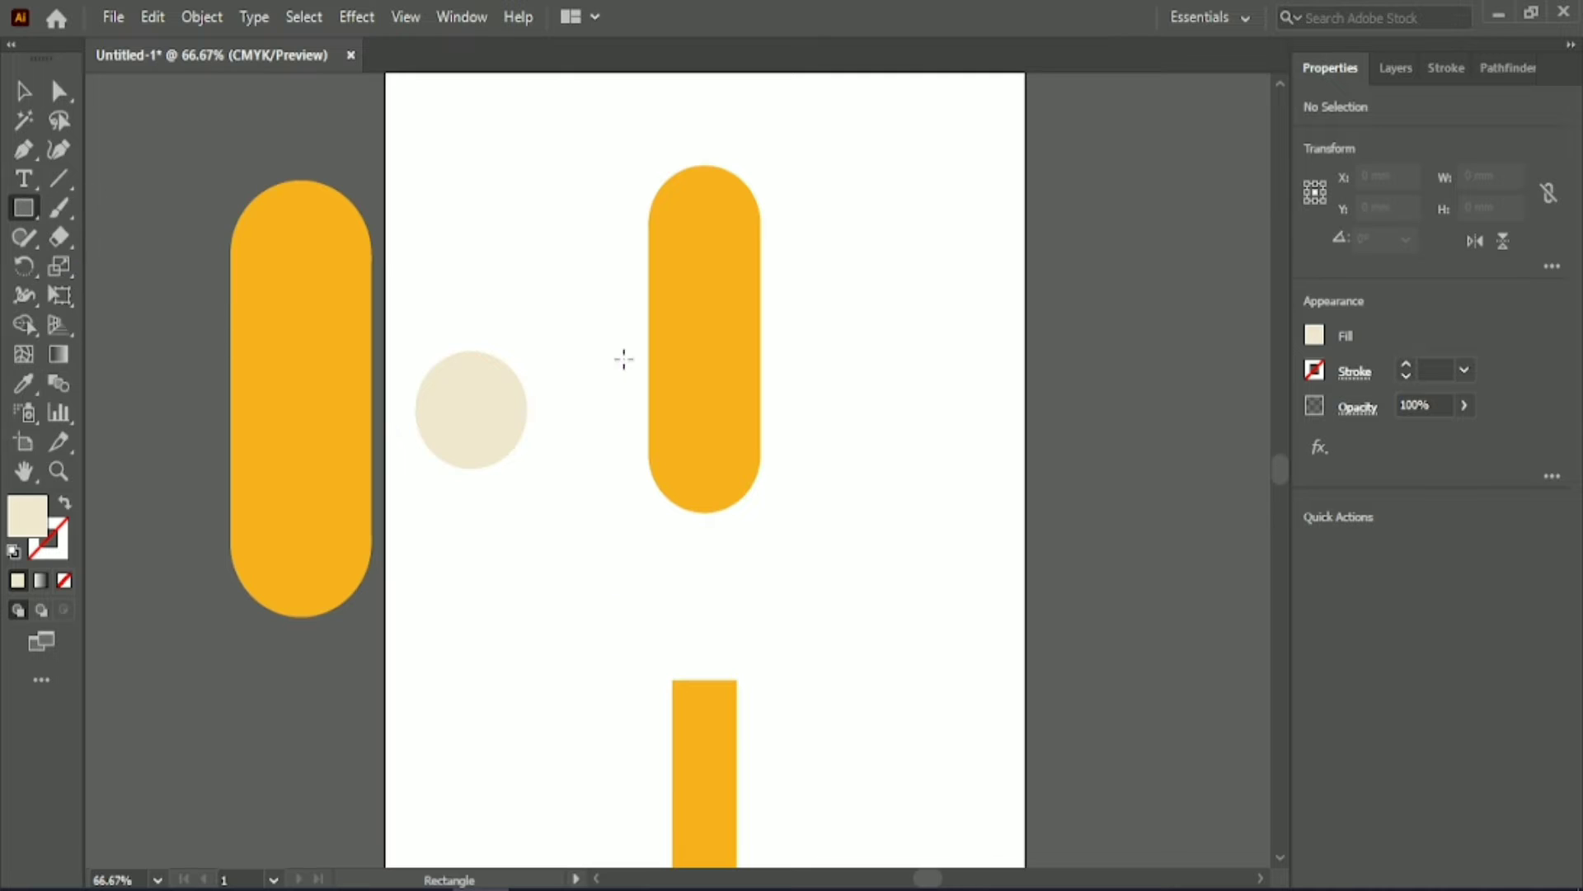
mouse_move(630, 423)
left_mouse_down()
mouse_move(841, 523)
mouse_move(774, 436)
mouse_move(771, 449)
left_mouse_up()
key("v")
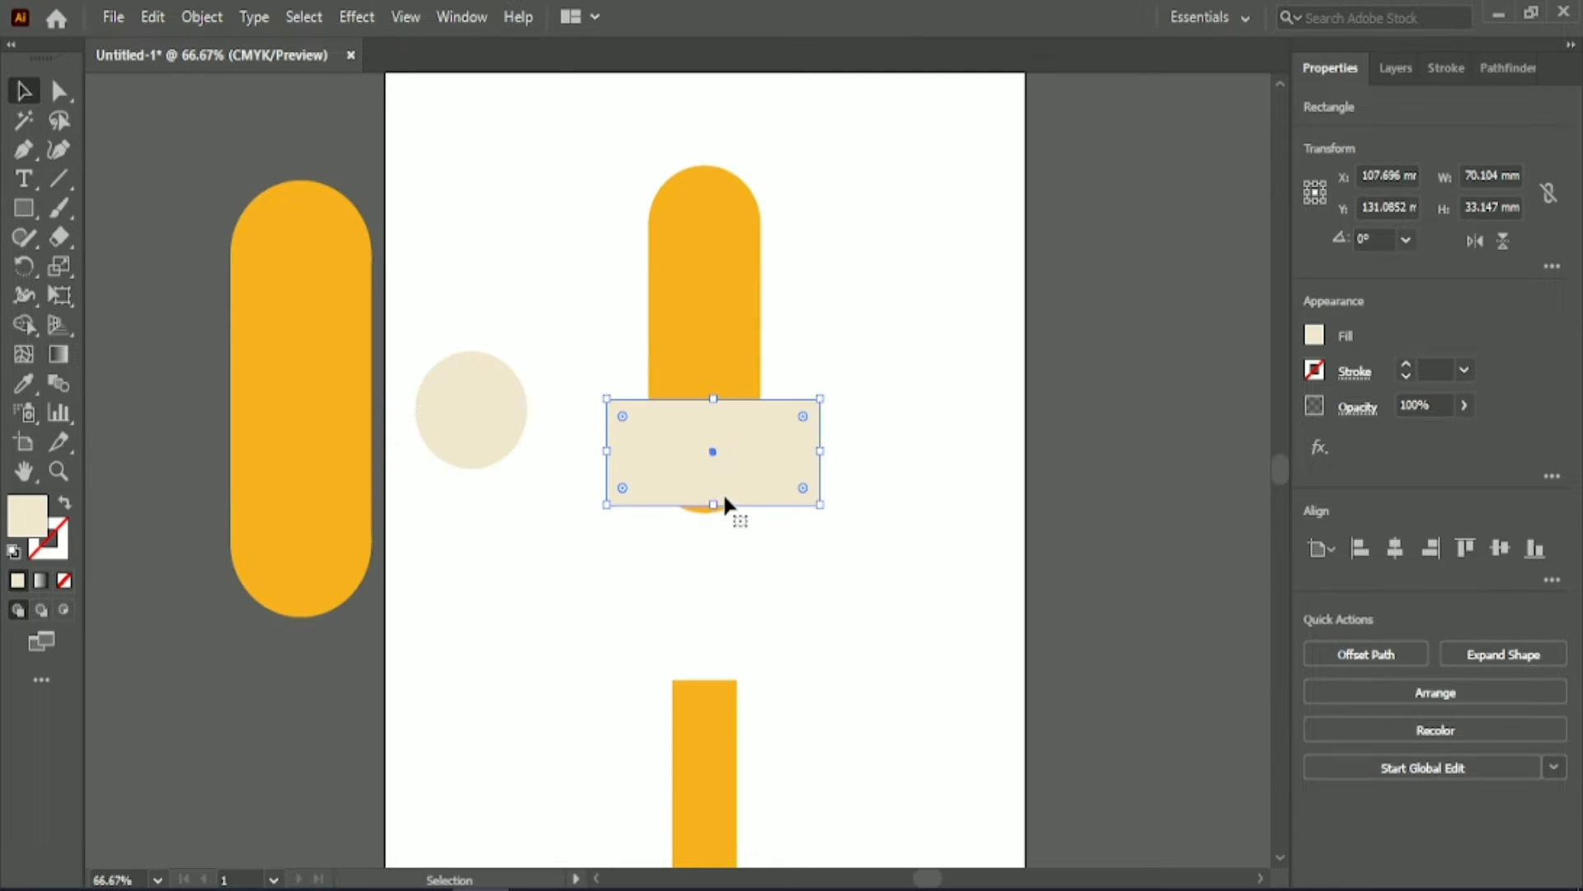
left_click_drag(715, 505, 716, 530)
left_click(660, 360, "shift")
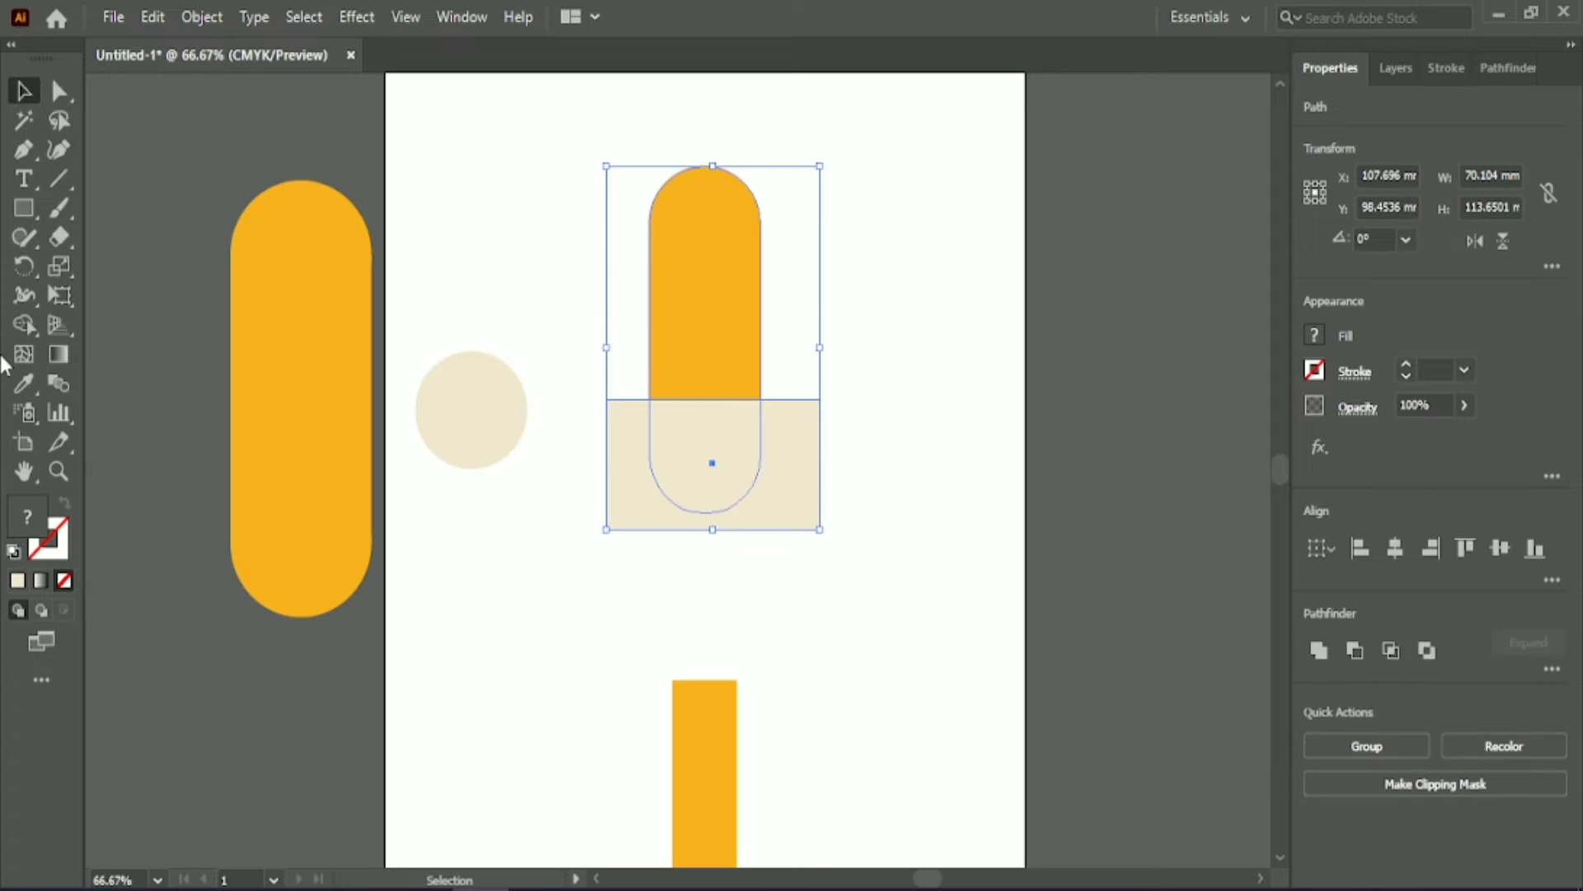
left_click(25, 325)
left_click_drag(581, 451, 715, 517)
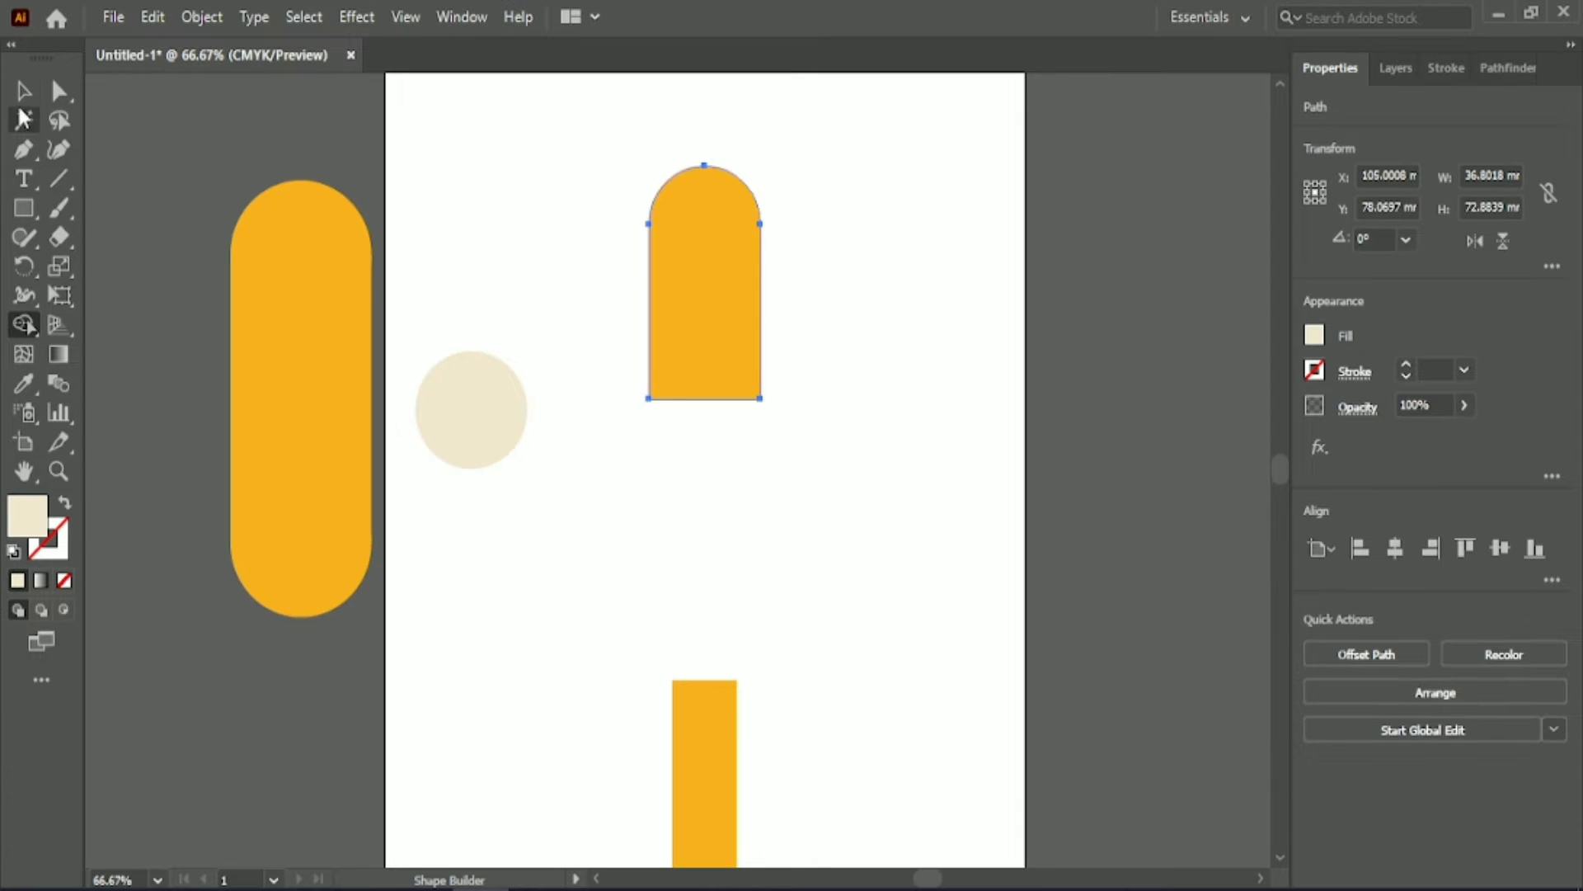
key("v")
Step: Centre the cream circle on the yellow arch and shorten the arch to about 61 mm
left_click(505, 410, "shift")
left_click(1425, 550)
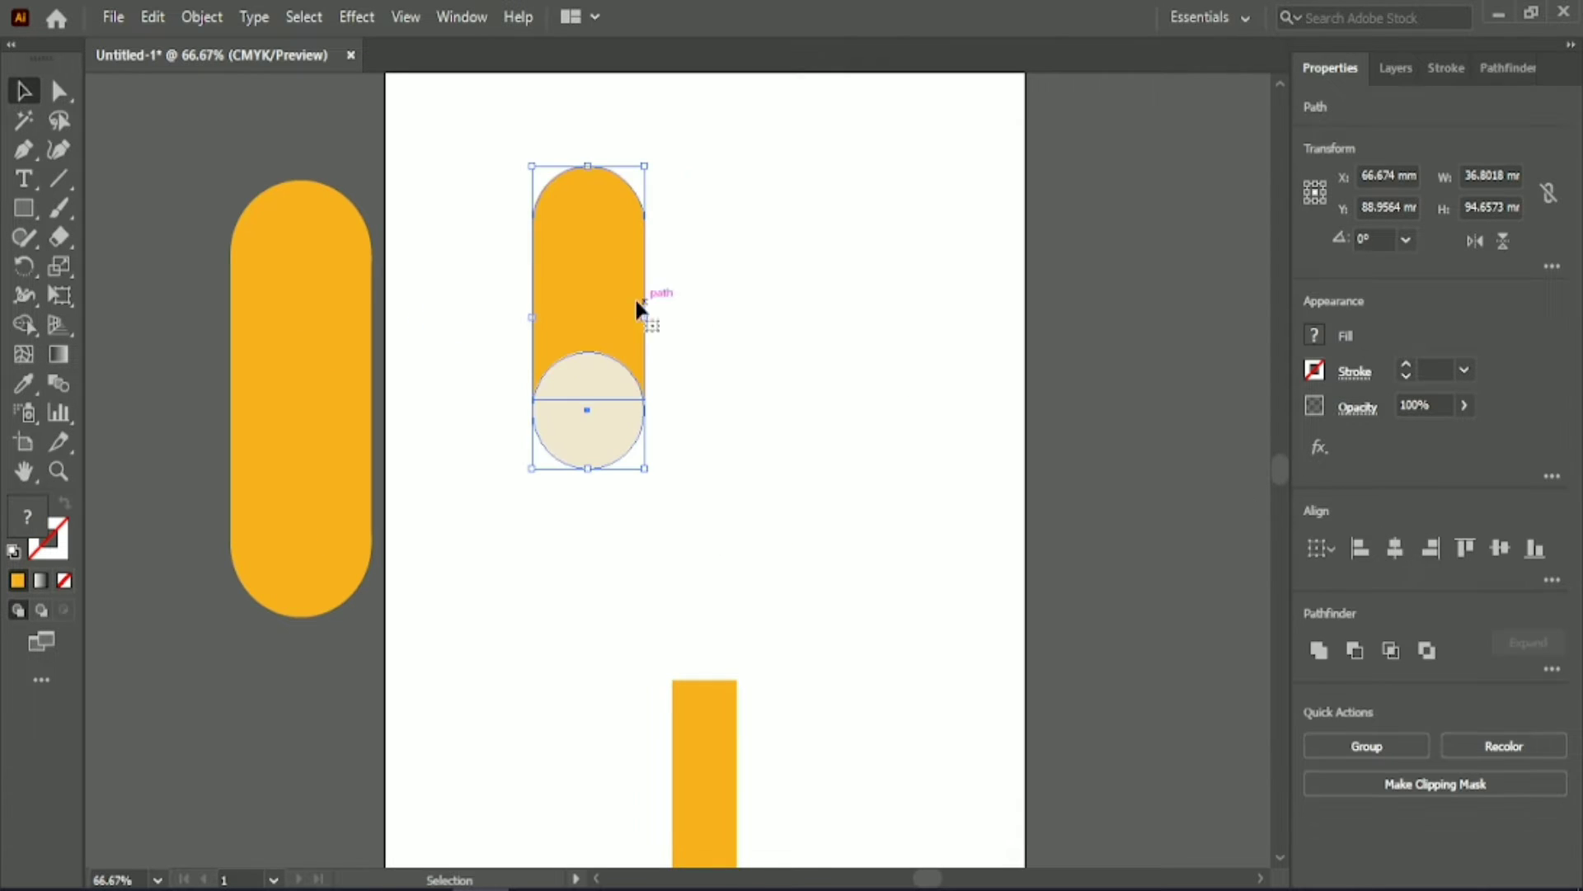
left_click_drag(646, 311, 733, 311)
left_click(804, 442)
left_click(673, 285)
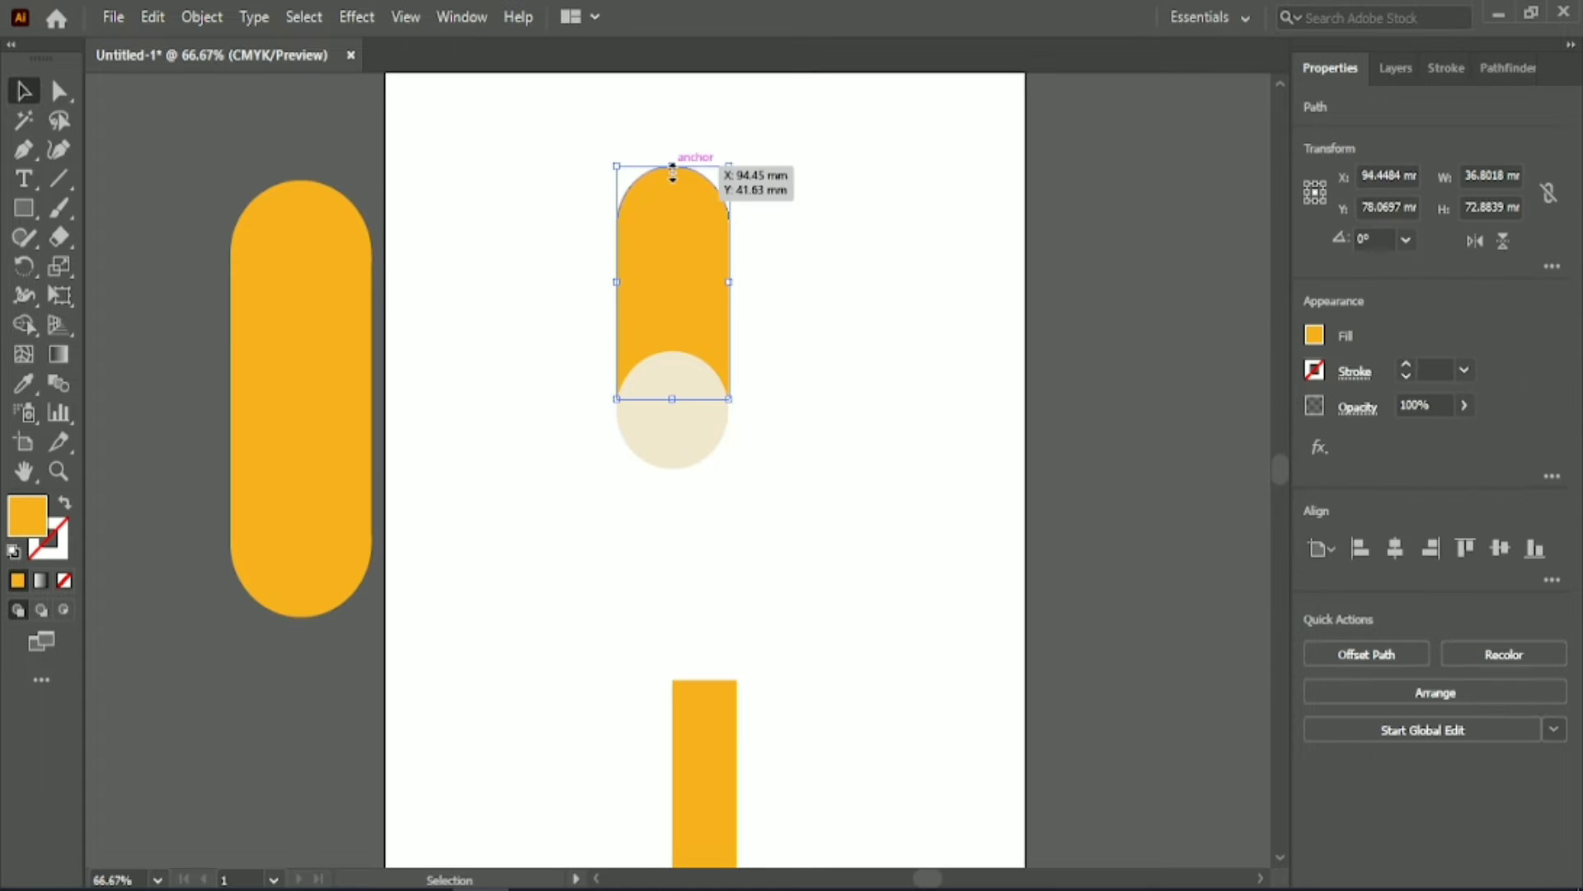
mouse_move(672, 165)
left_mouse_down()
mouse_move(697, 254)
mouse_move(700, 177)
left_mouse_up()
Step: Fine-tune the cream circle's vertical position on the arch
left_click(793, 330)
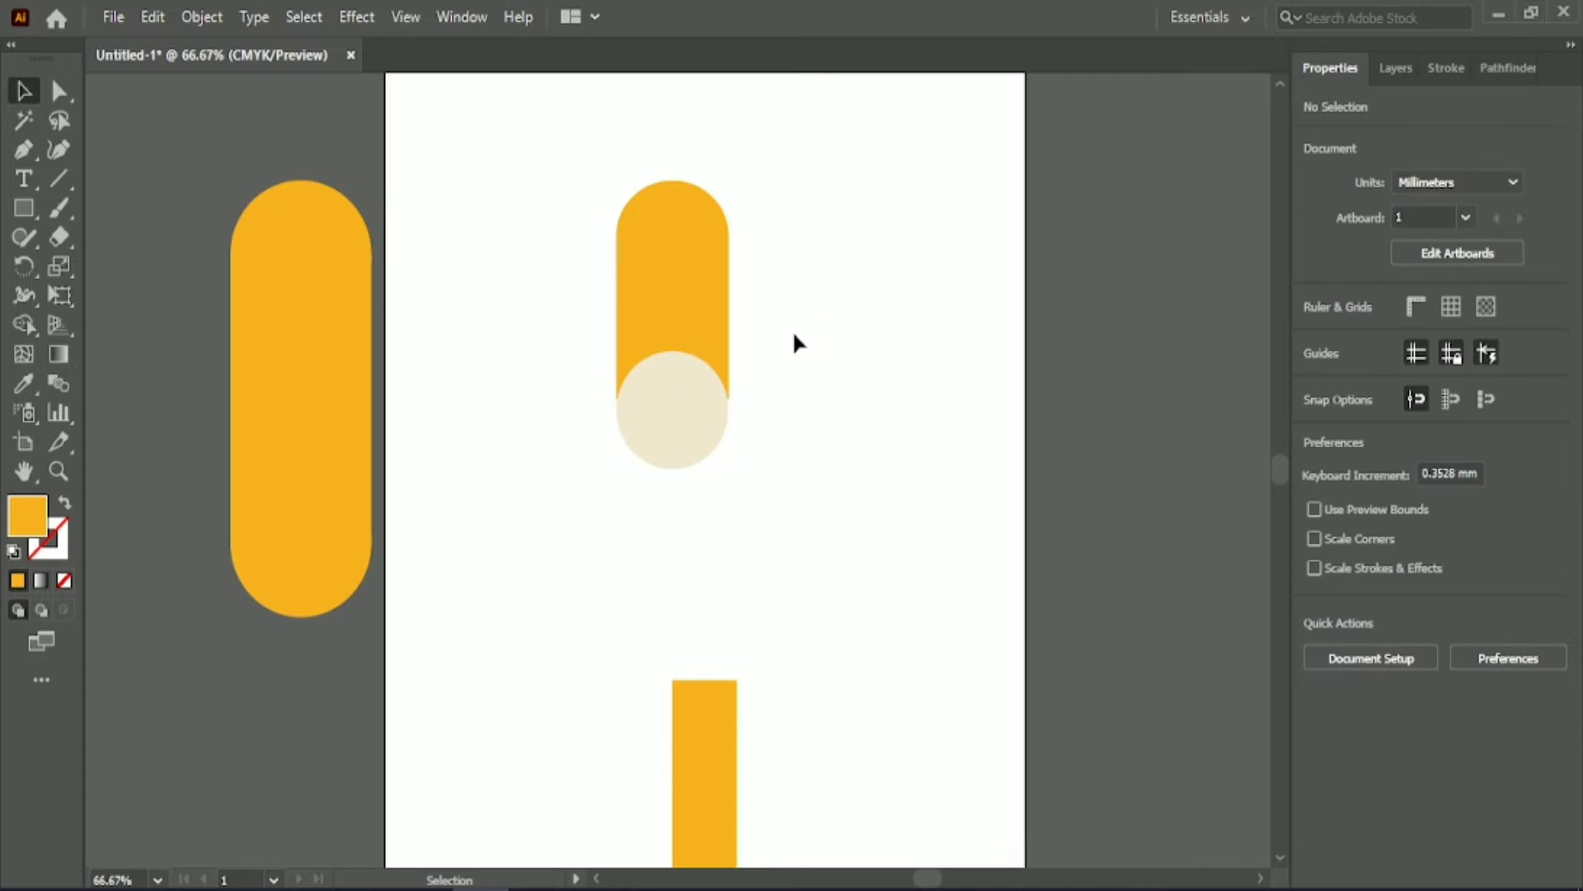
left_click_drag(673, 414, 673, 400)
left_click(773, 299)
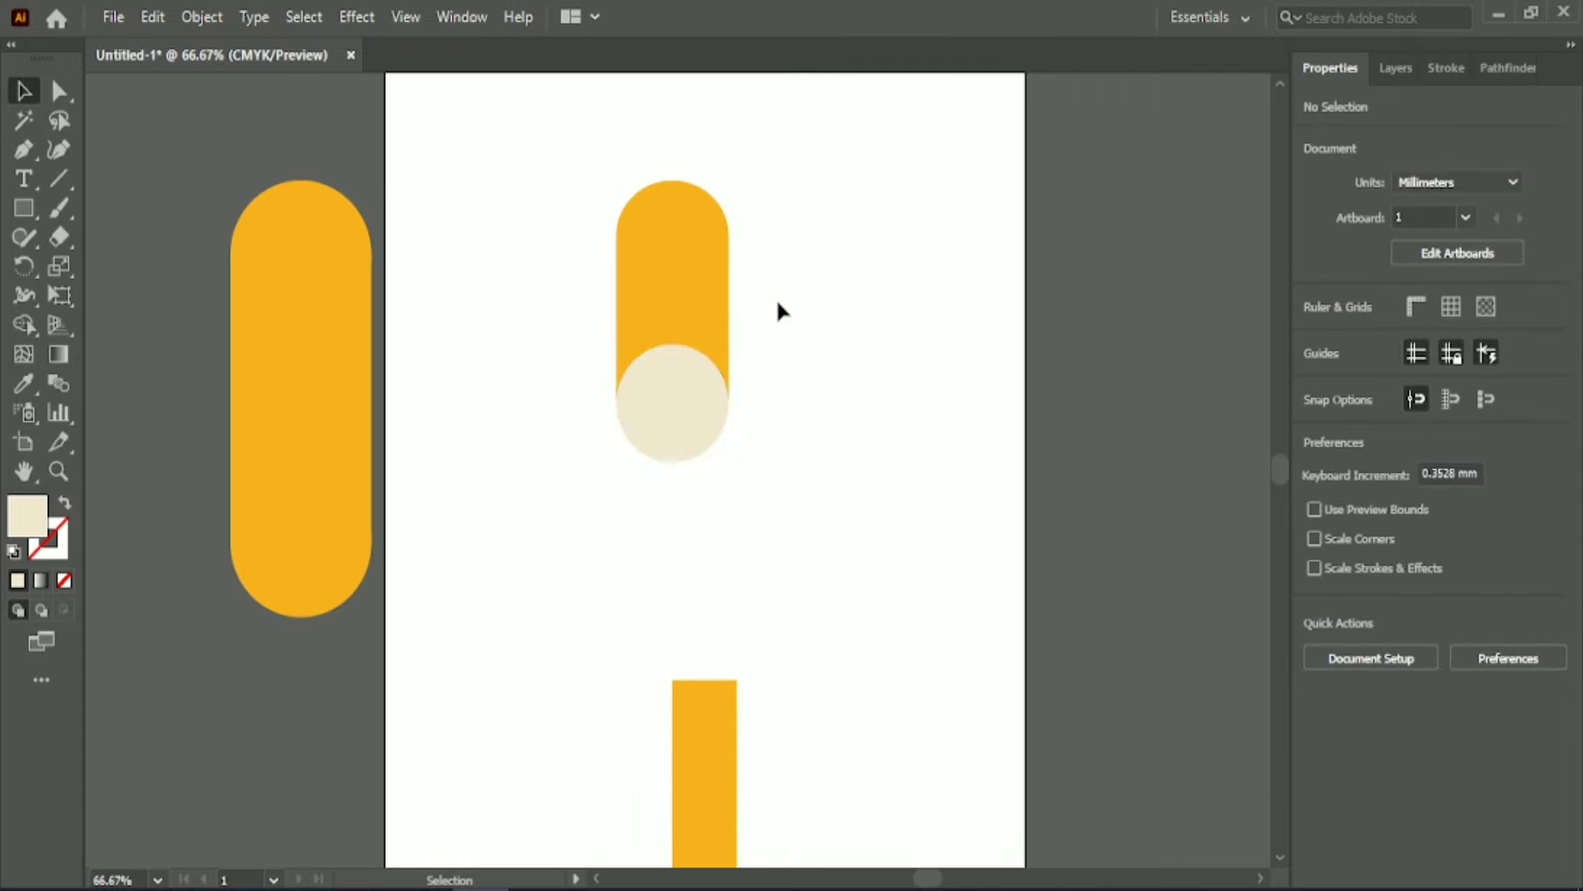
key("ctrl+z")
left_click(872, 272)
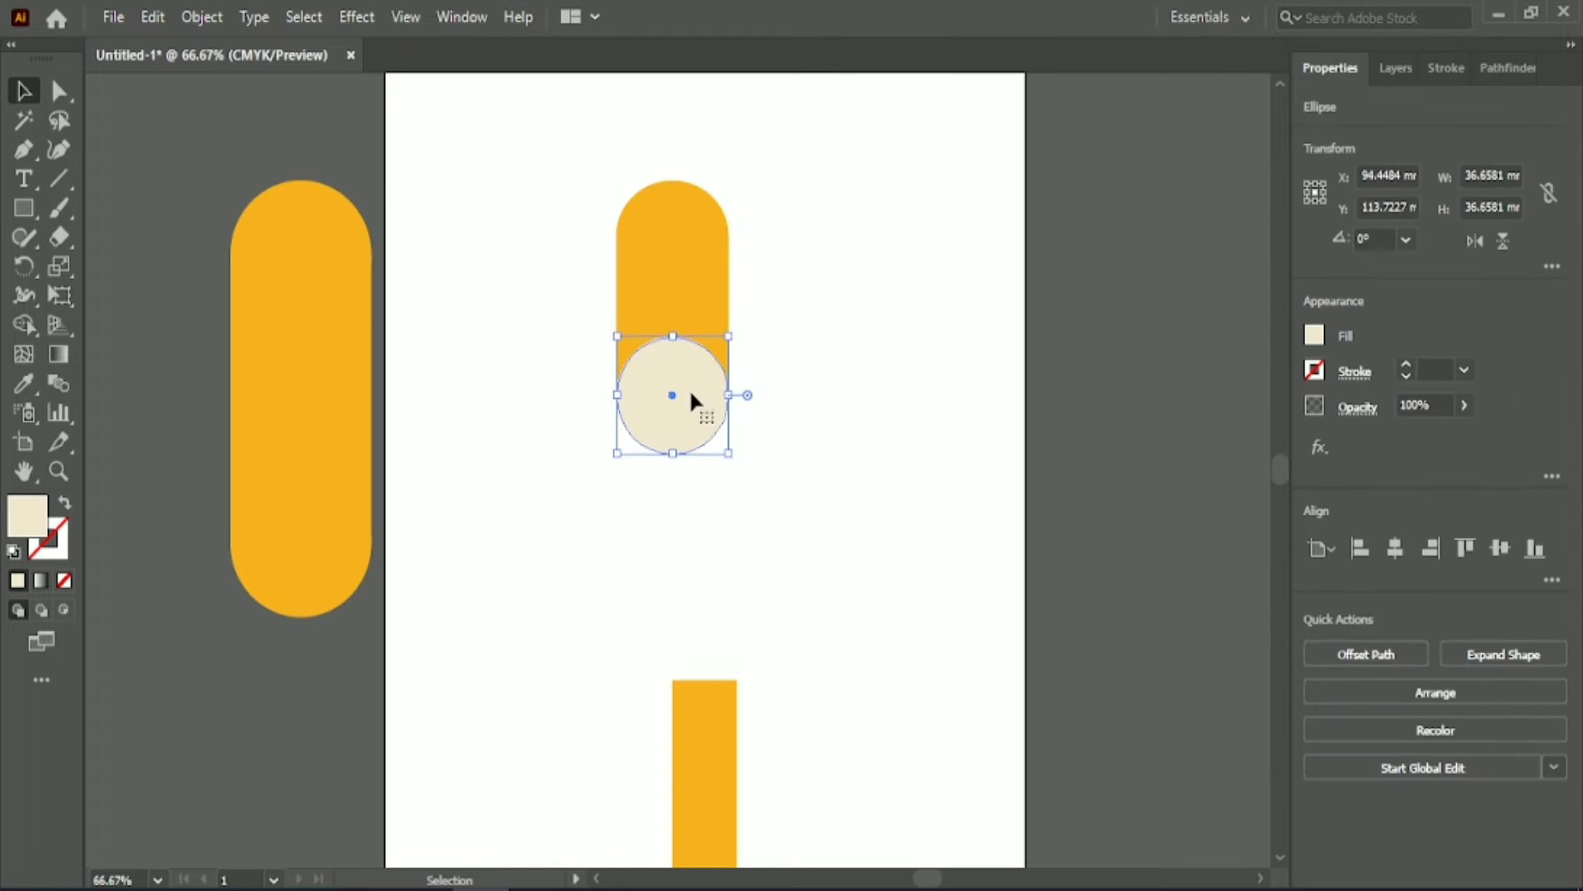
left_click_drag(689, 389, 689, 384)
left_click(790, 315)
key("ctrl+z")
left_click(817, 293)
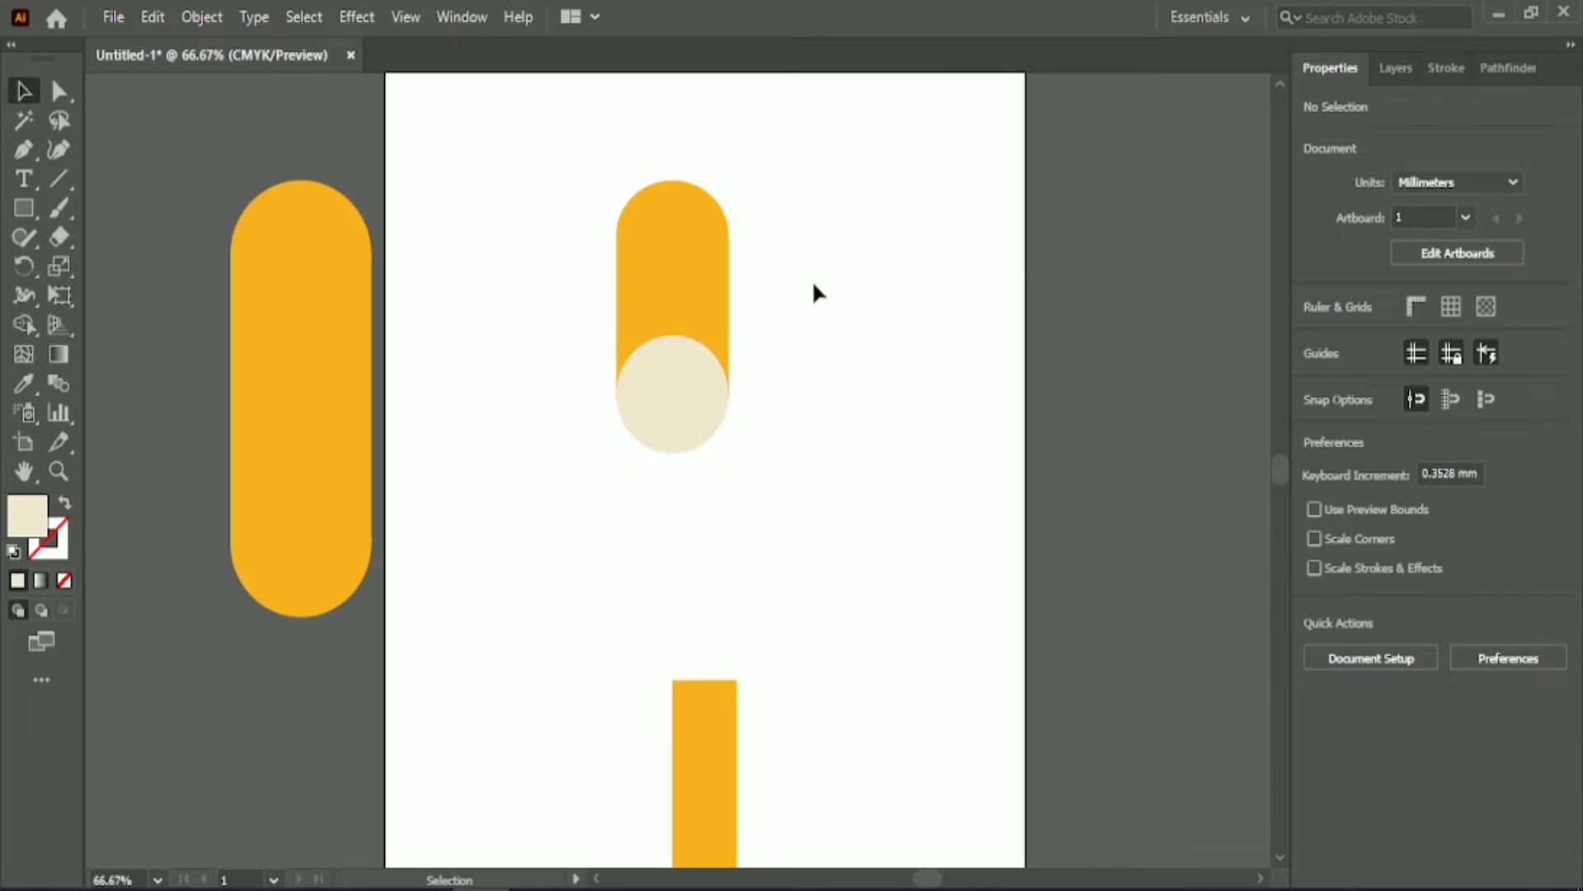
scroll(533, 356, "up", 1)
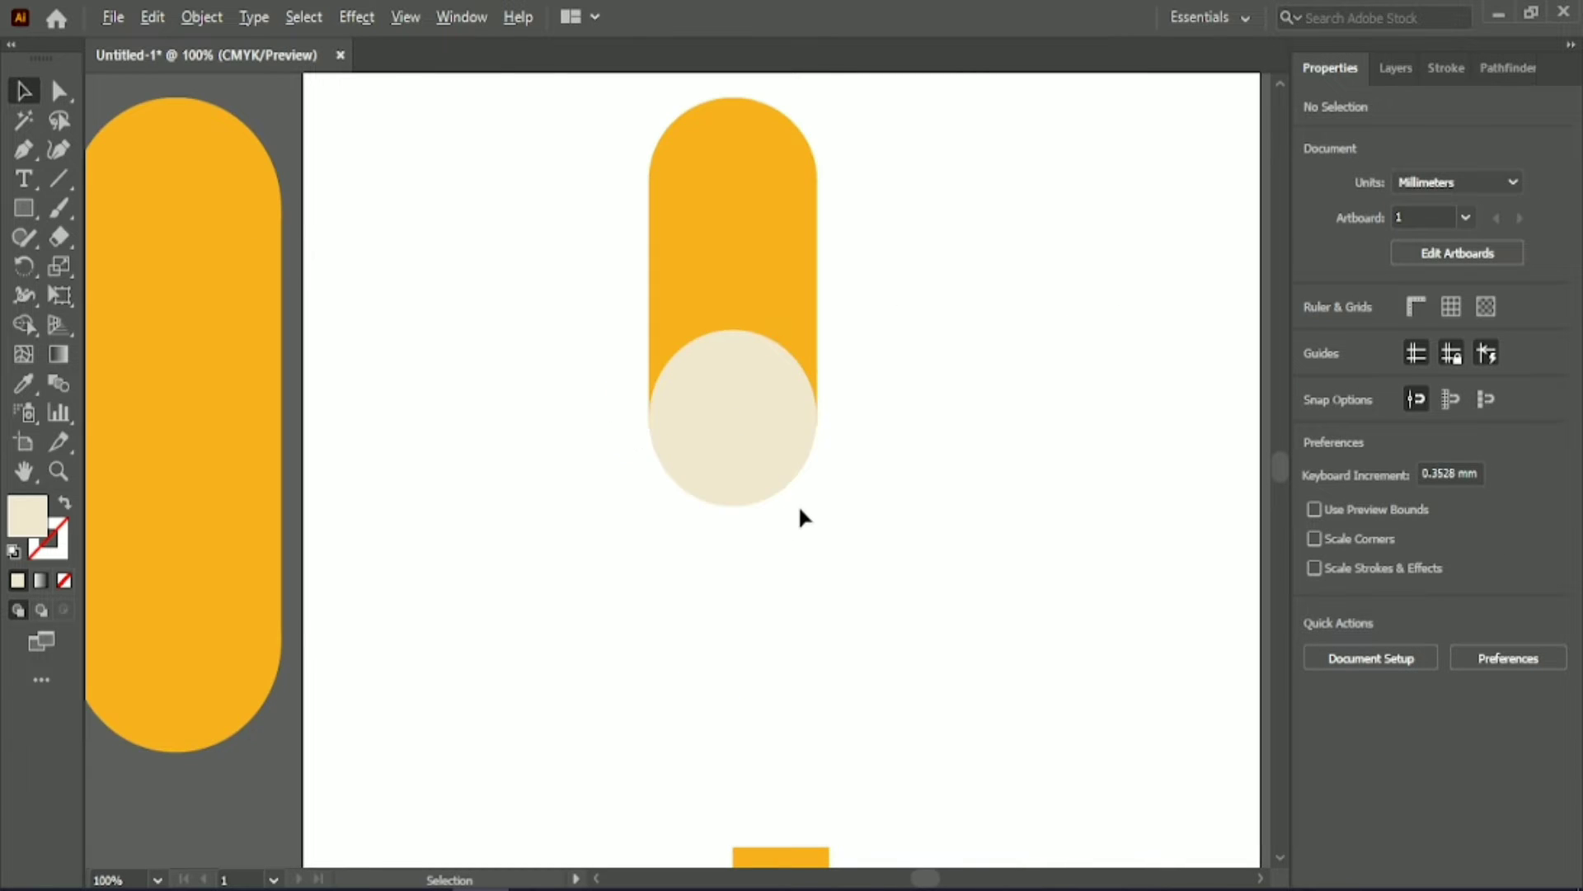
Step: Draw a small 4.91 mm black circle on the head and copy it to the right
scroll(800, 509, "up", 1)
scroll(403, 318, "up", 1)
left_click_drag(23, 208, 123, 266)
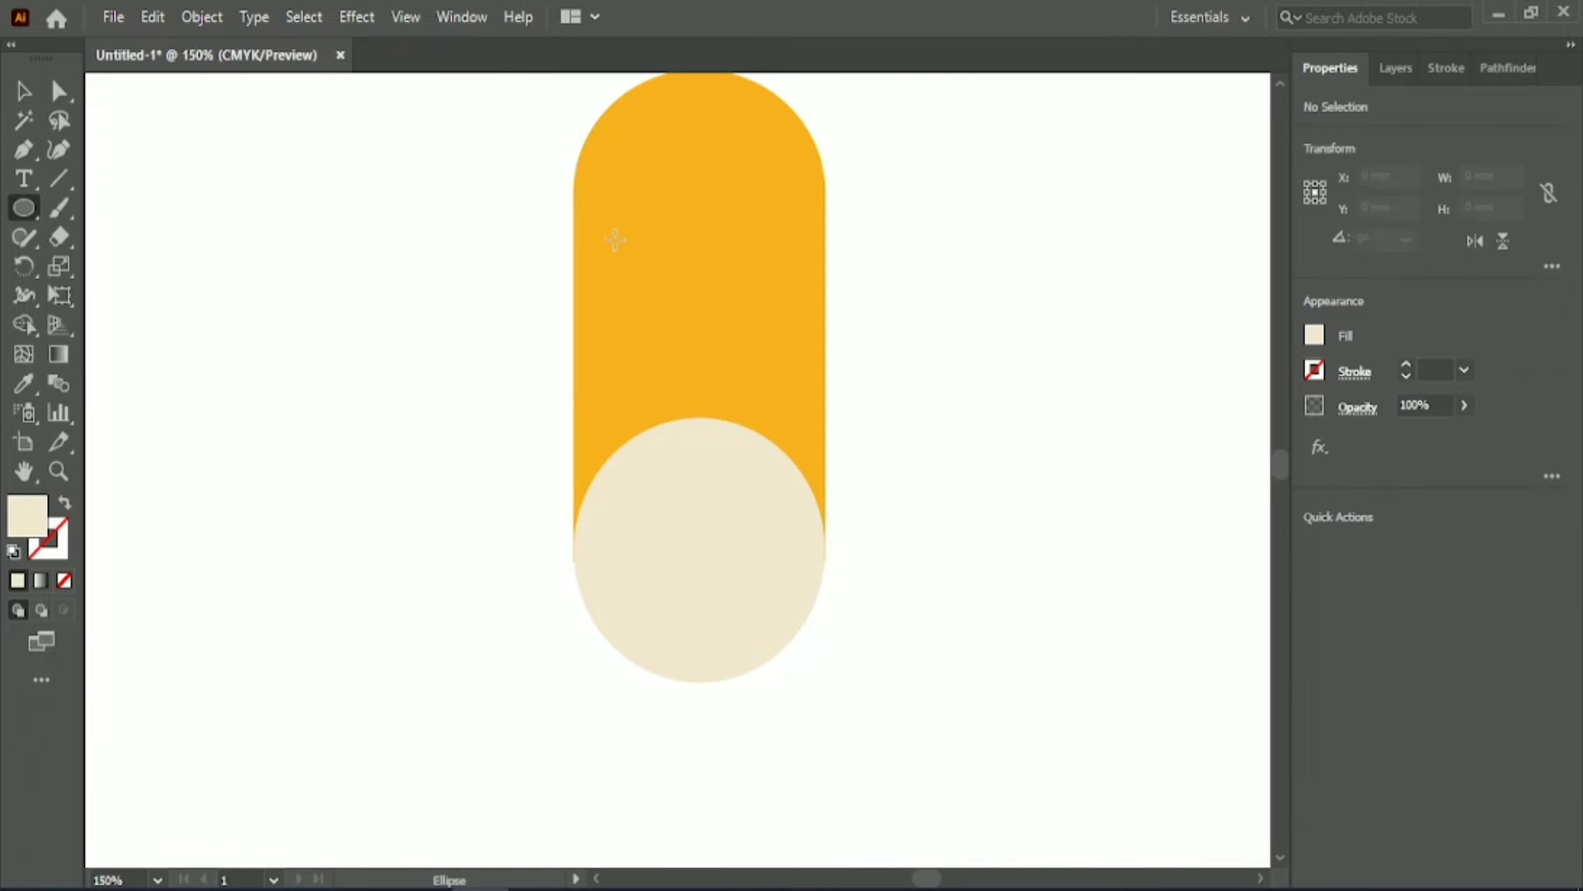
left_click_drag(619, 228, 654, 263)
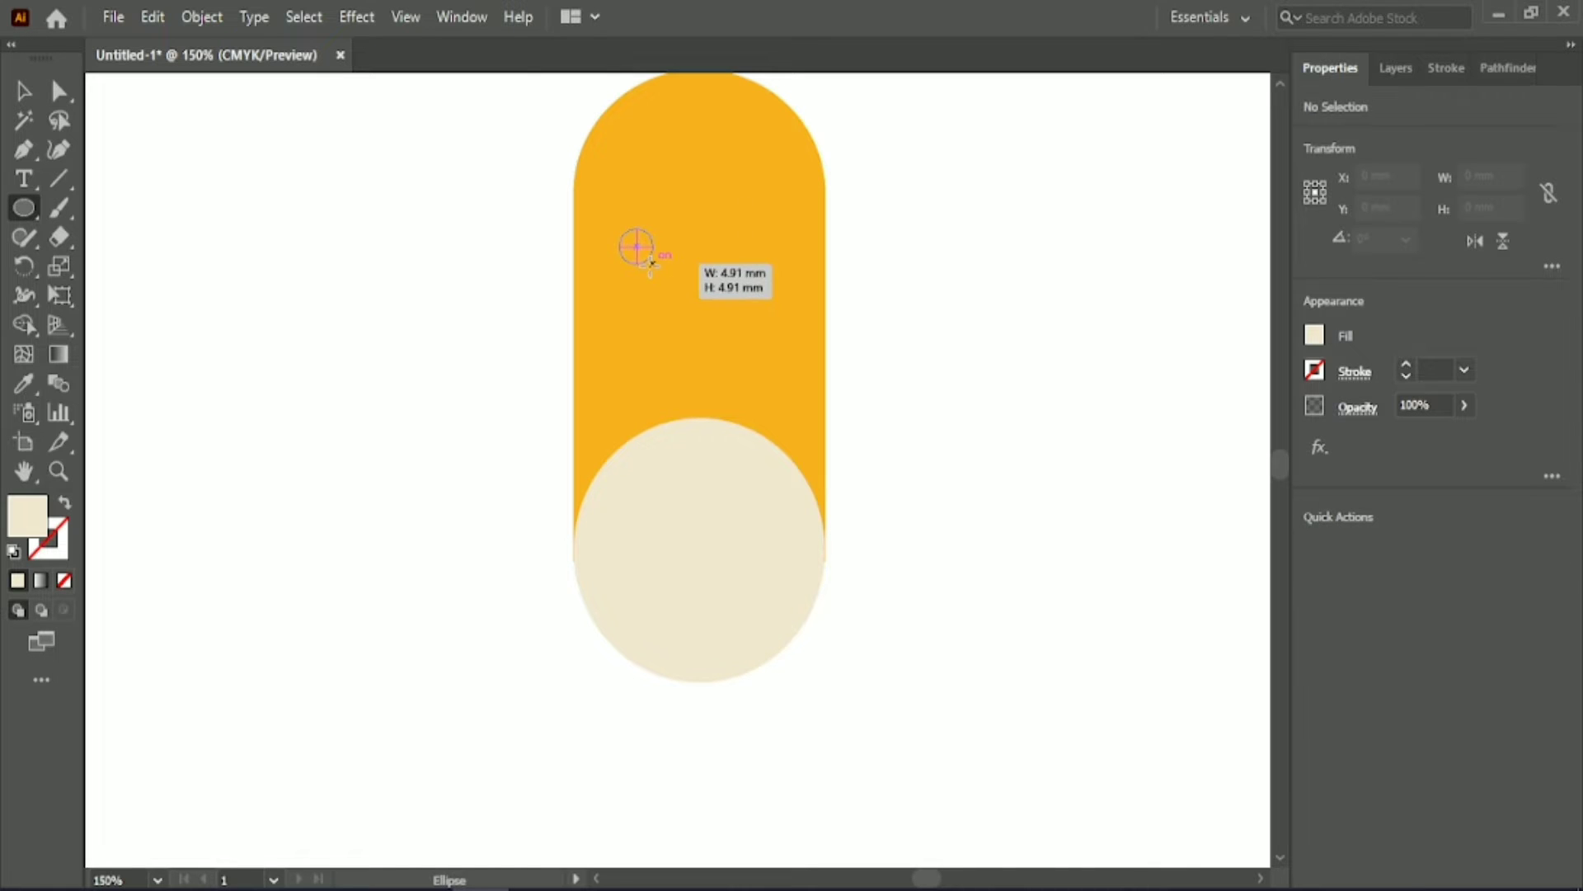
left_click(25, 92)
left_click(1315, 335)
left_click(1116, 426)
left_click(986, 215)
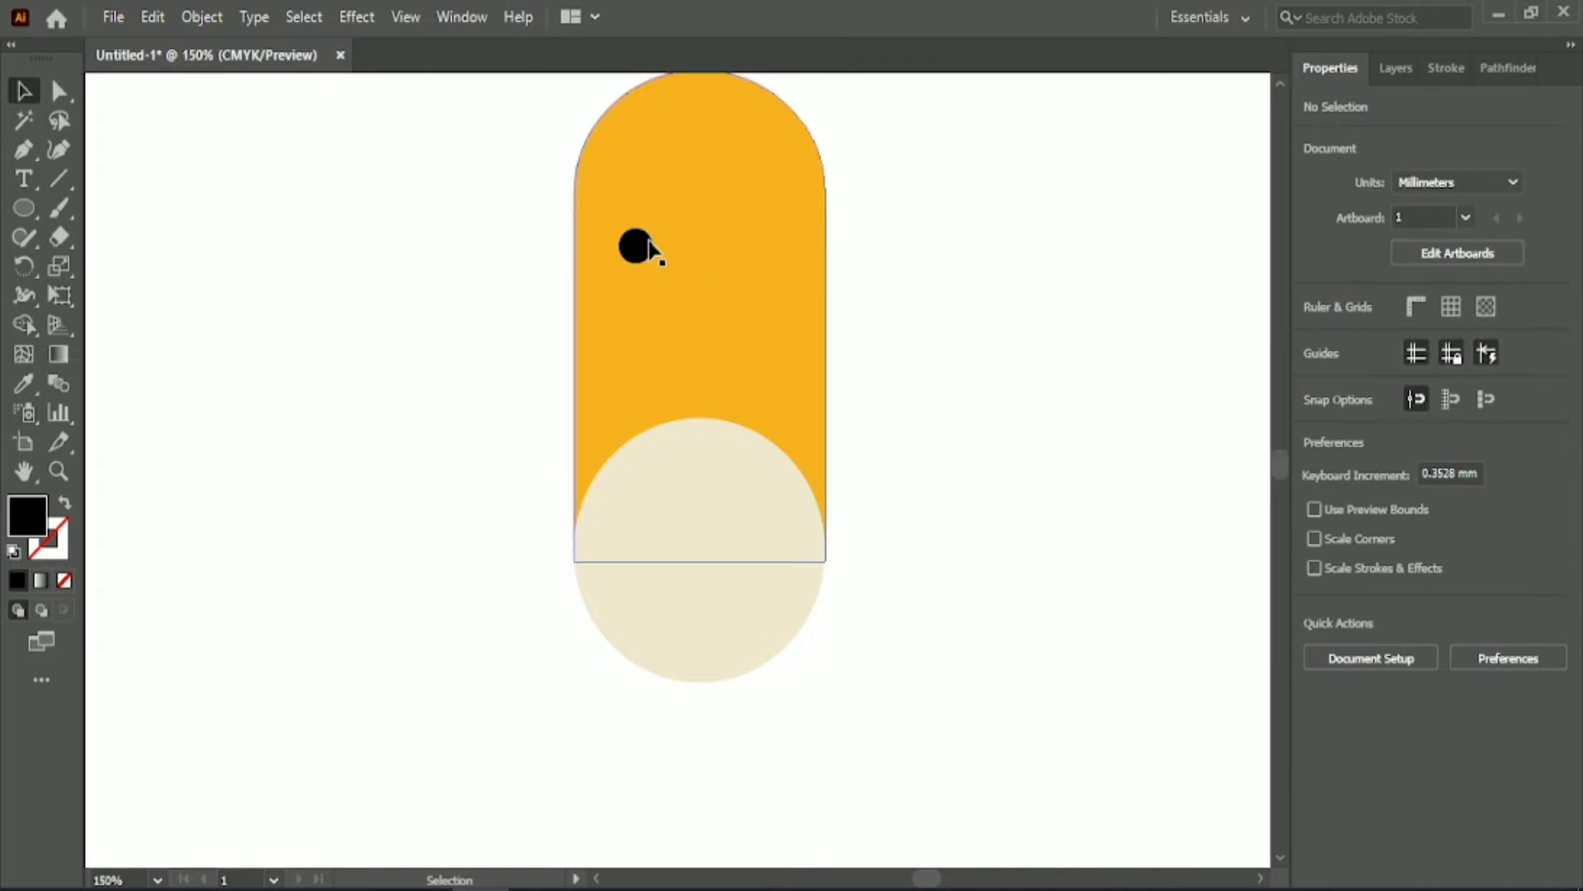
mouse_move(652, 252)
left_mouse_down()
mouse_move(740, 274)
mouse_move(770, 243)
mouse_move(641, 248)
mouse_move(753, 240)
mouse_move(739, 236)
left_mouse_up()
Step: Align the two eyes vertically and centre the head and muzzle horizontally
left_click(850, 252)
left_click(643, 244, "shift")
left_click(1500, 548)
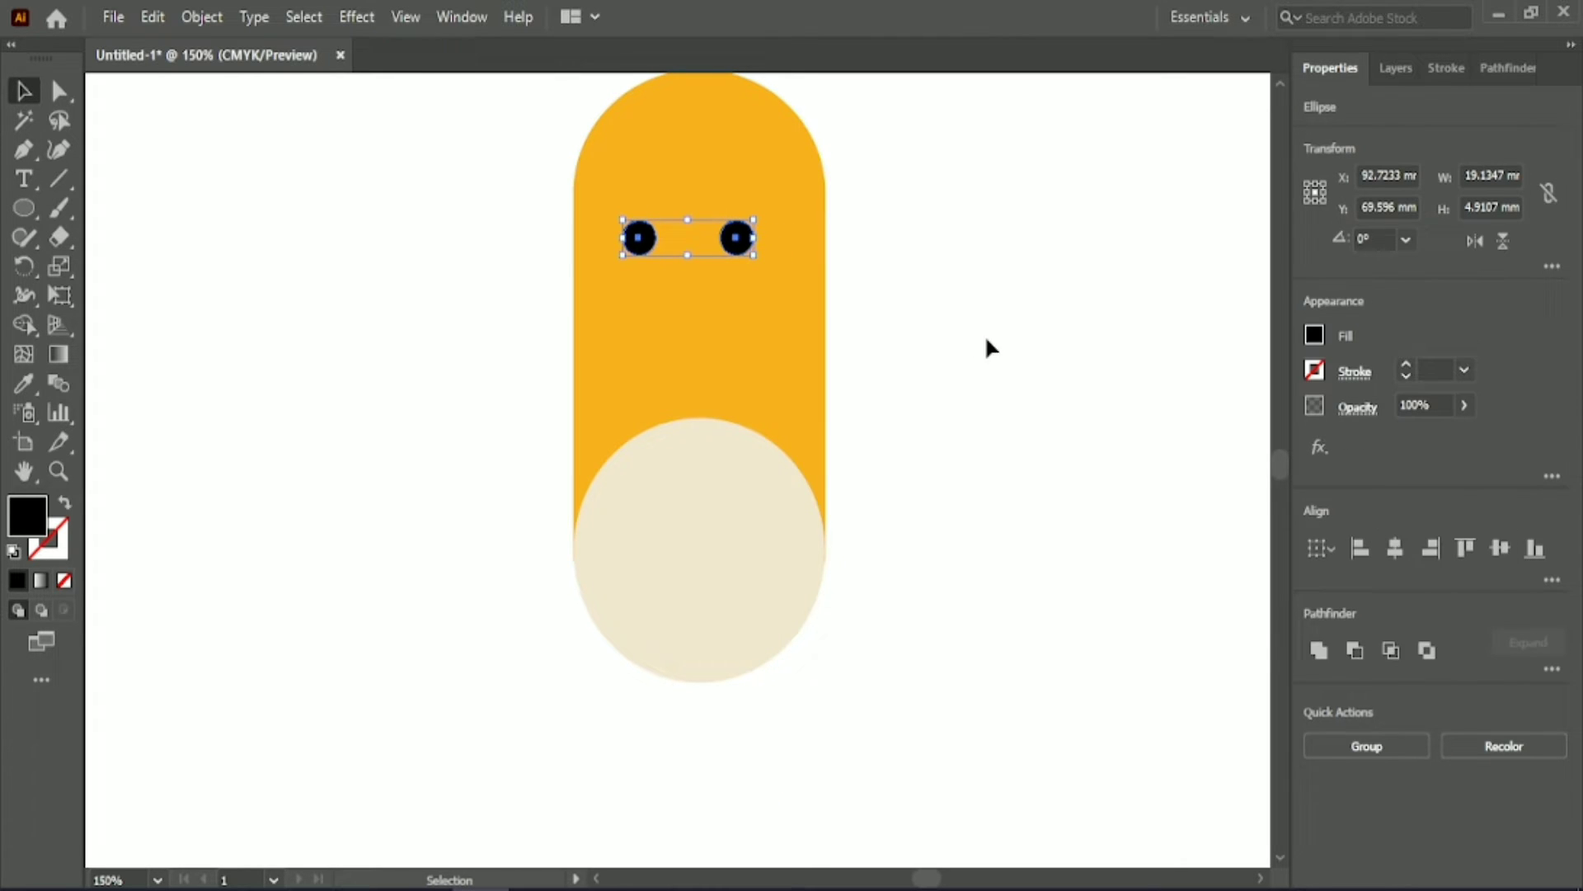
left_click(1083, 402)
left_click_drag(645, 536, 647, 538)
left_click(1397, 547)
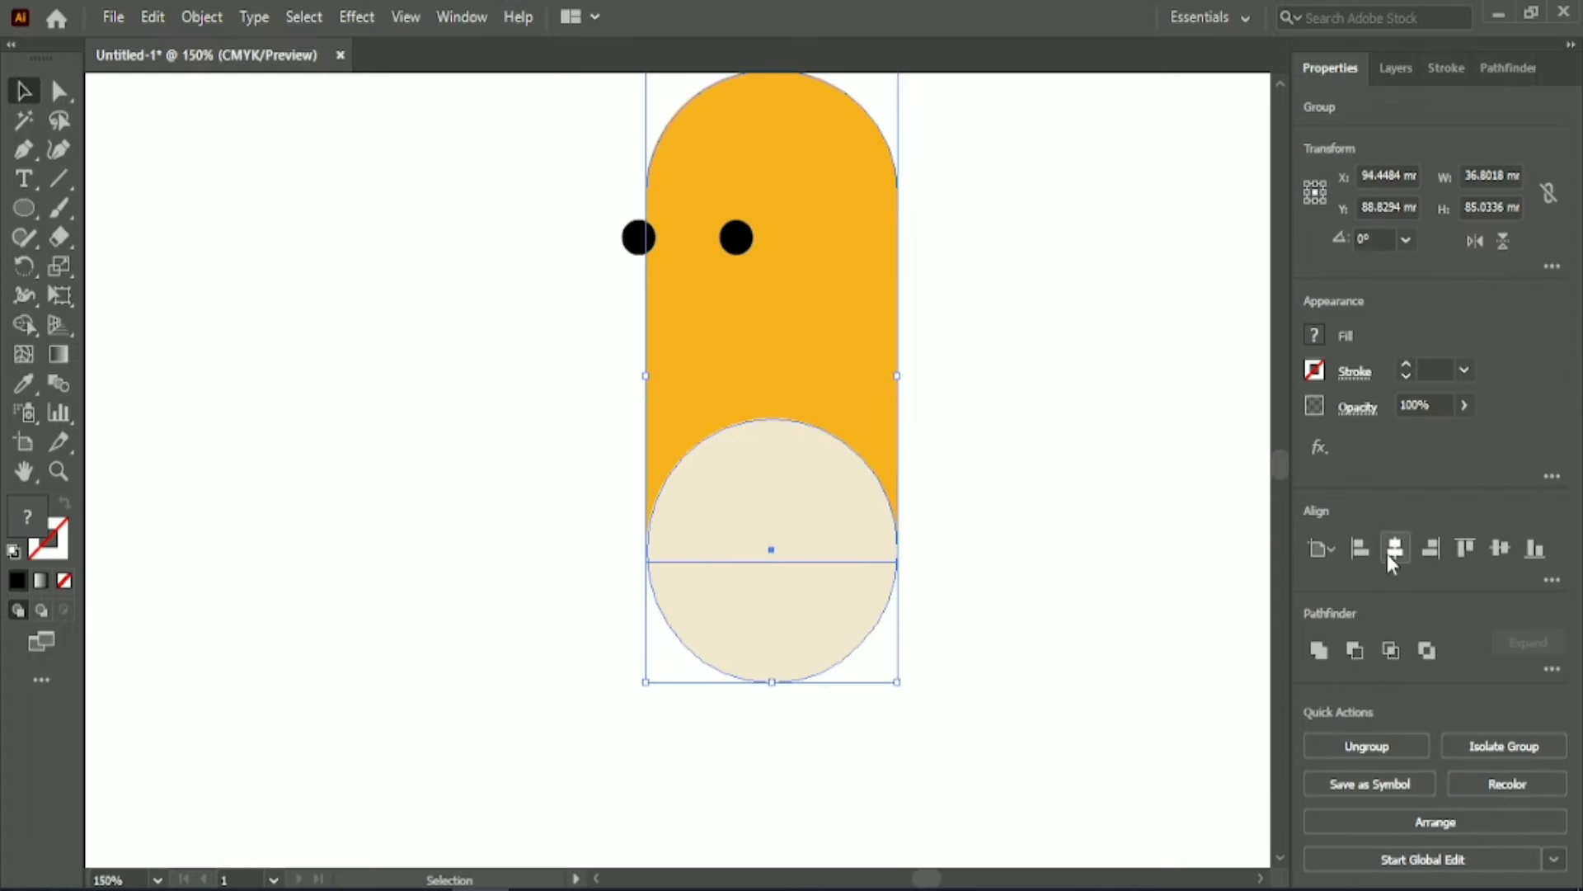
left_click(1072, 396)
Step: Nudge the eyes to even spacing and lower both slightly on the head
left_click(736, 238)
key("Right")
key("Right")
key("Right")
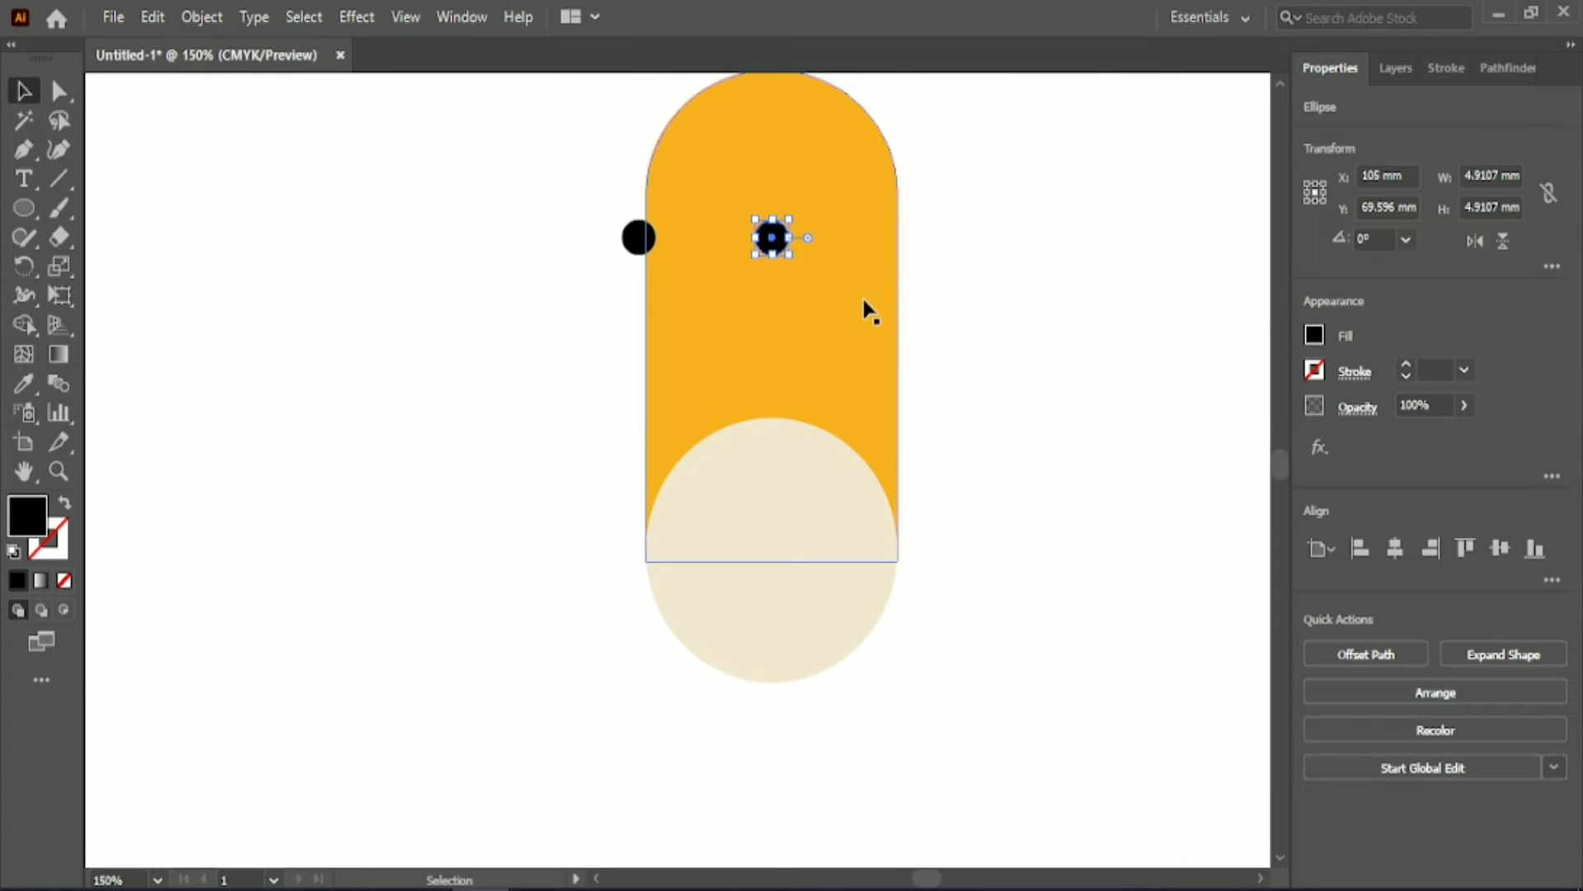
key("Right")
key("Right")
key("Right")
key("Right")
key("Right")
key("Right")
left_click(639, 239)
key("Right")
key("Right")
key("Right")
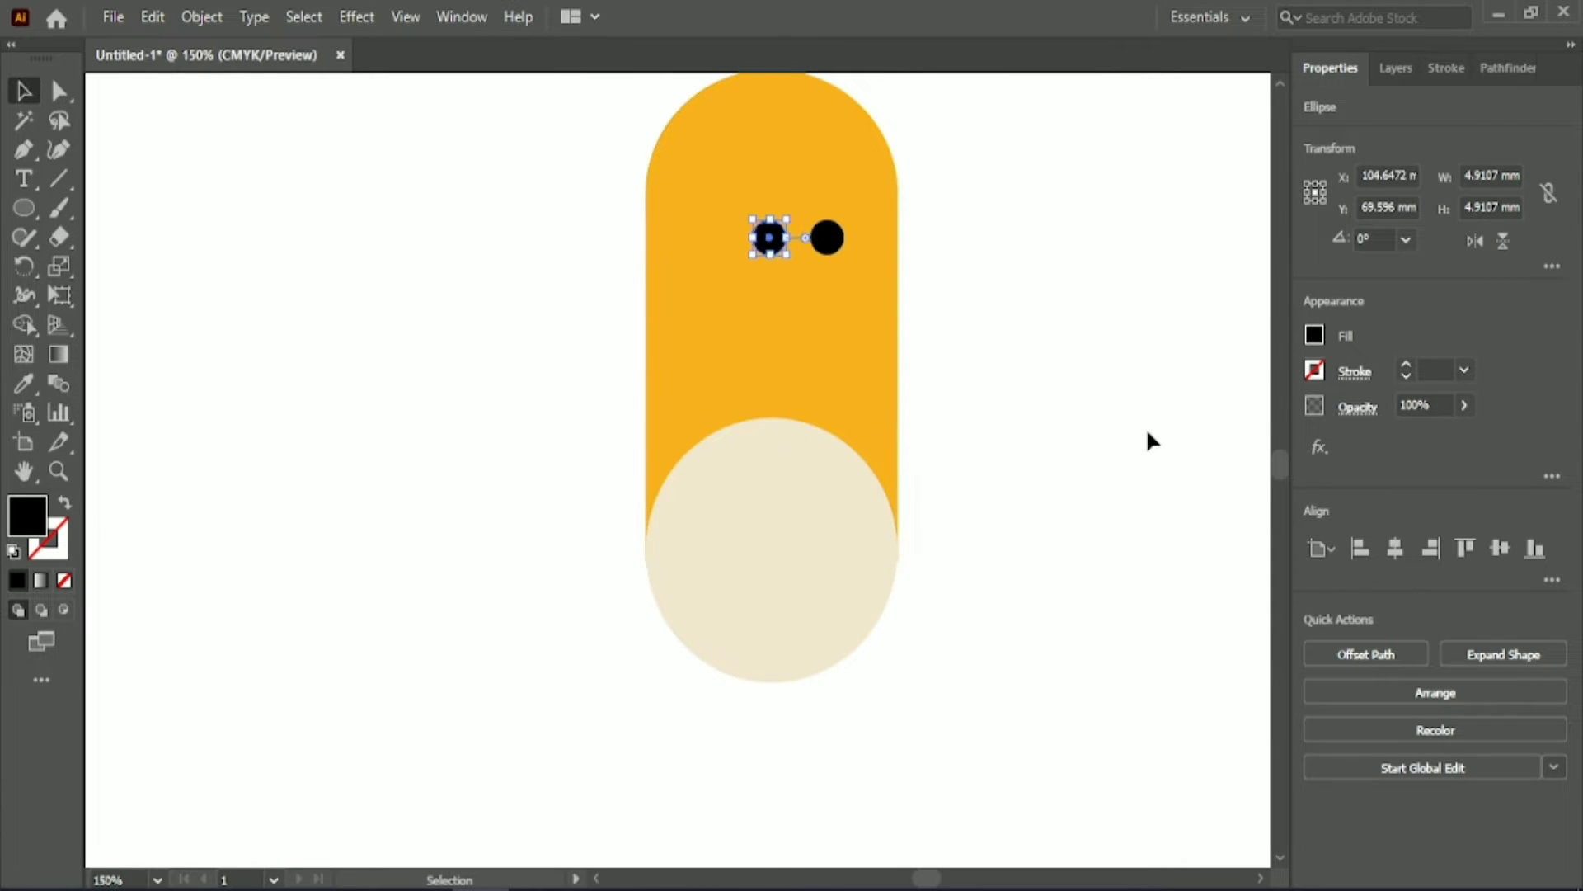
key("Right")
key("Right")
key("Right")
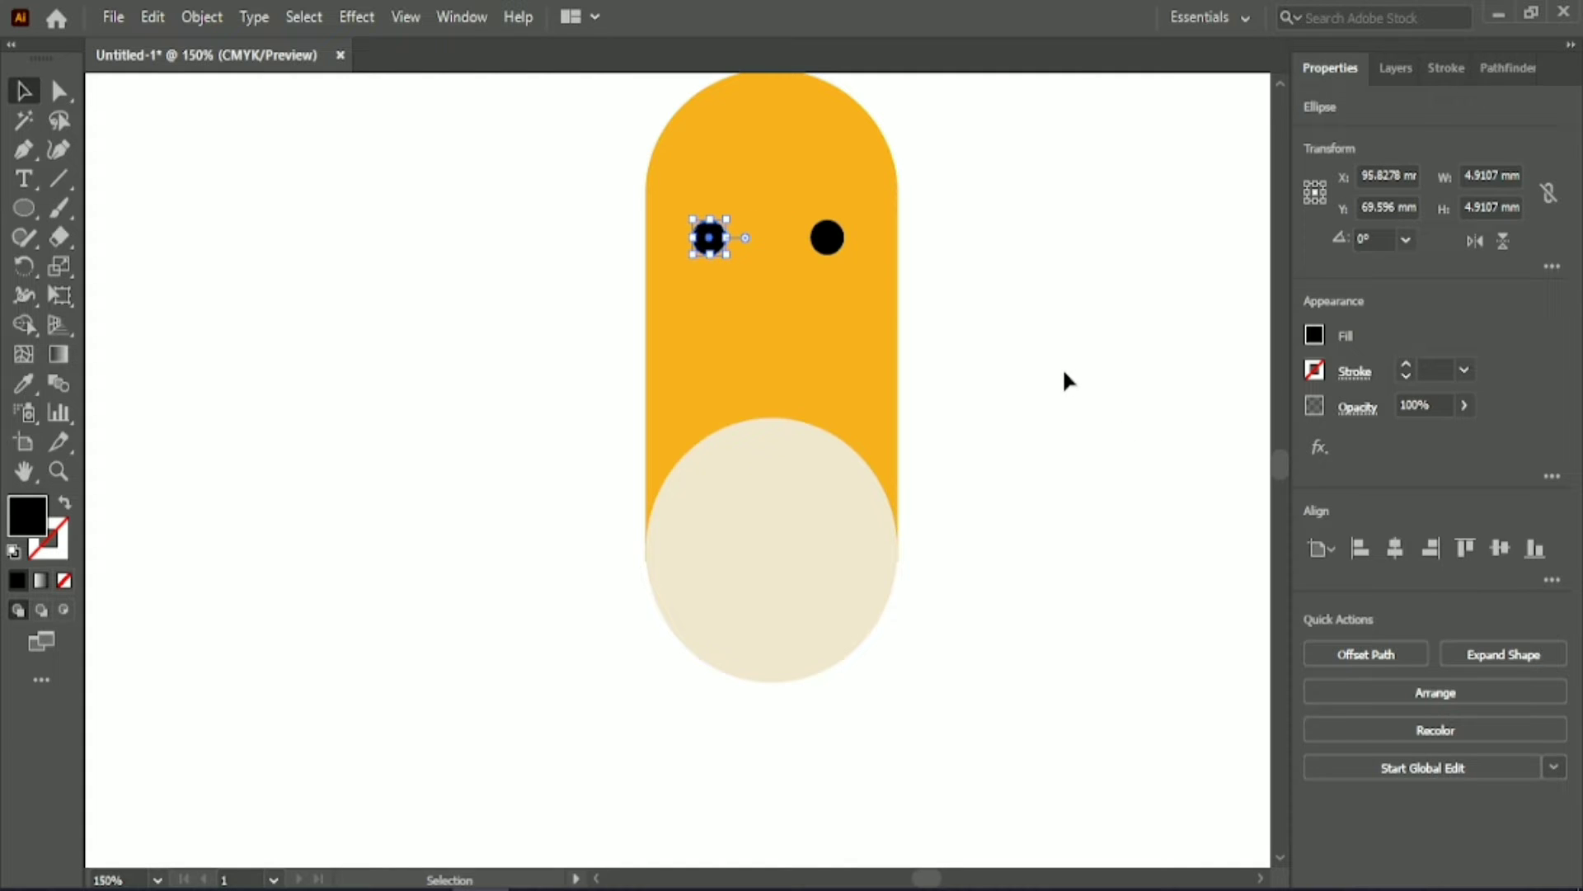
left_click(1070, 368)
left_click_drag(825, 238, 831, 239)
left_click(705, 247, "shift")
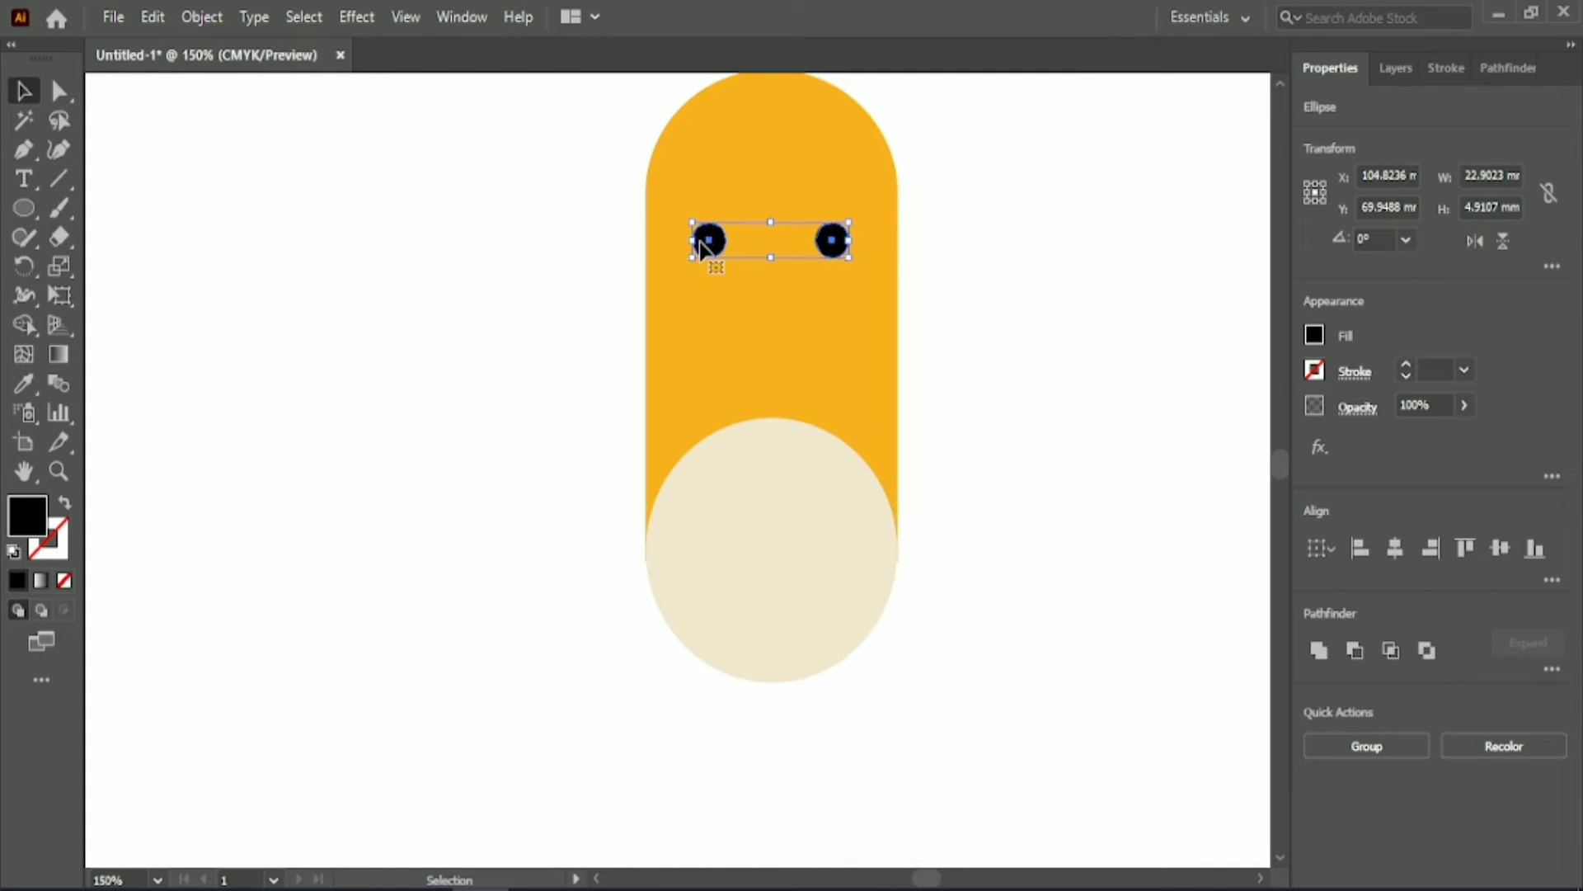
key("Down")
key("Down")
key("Down")
scroll(929, 265, "up", 2)
key("Down")
Step: Nudge the two black eyes slightly closer together and select both of them
left_click(967, 314)
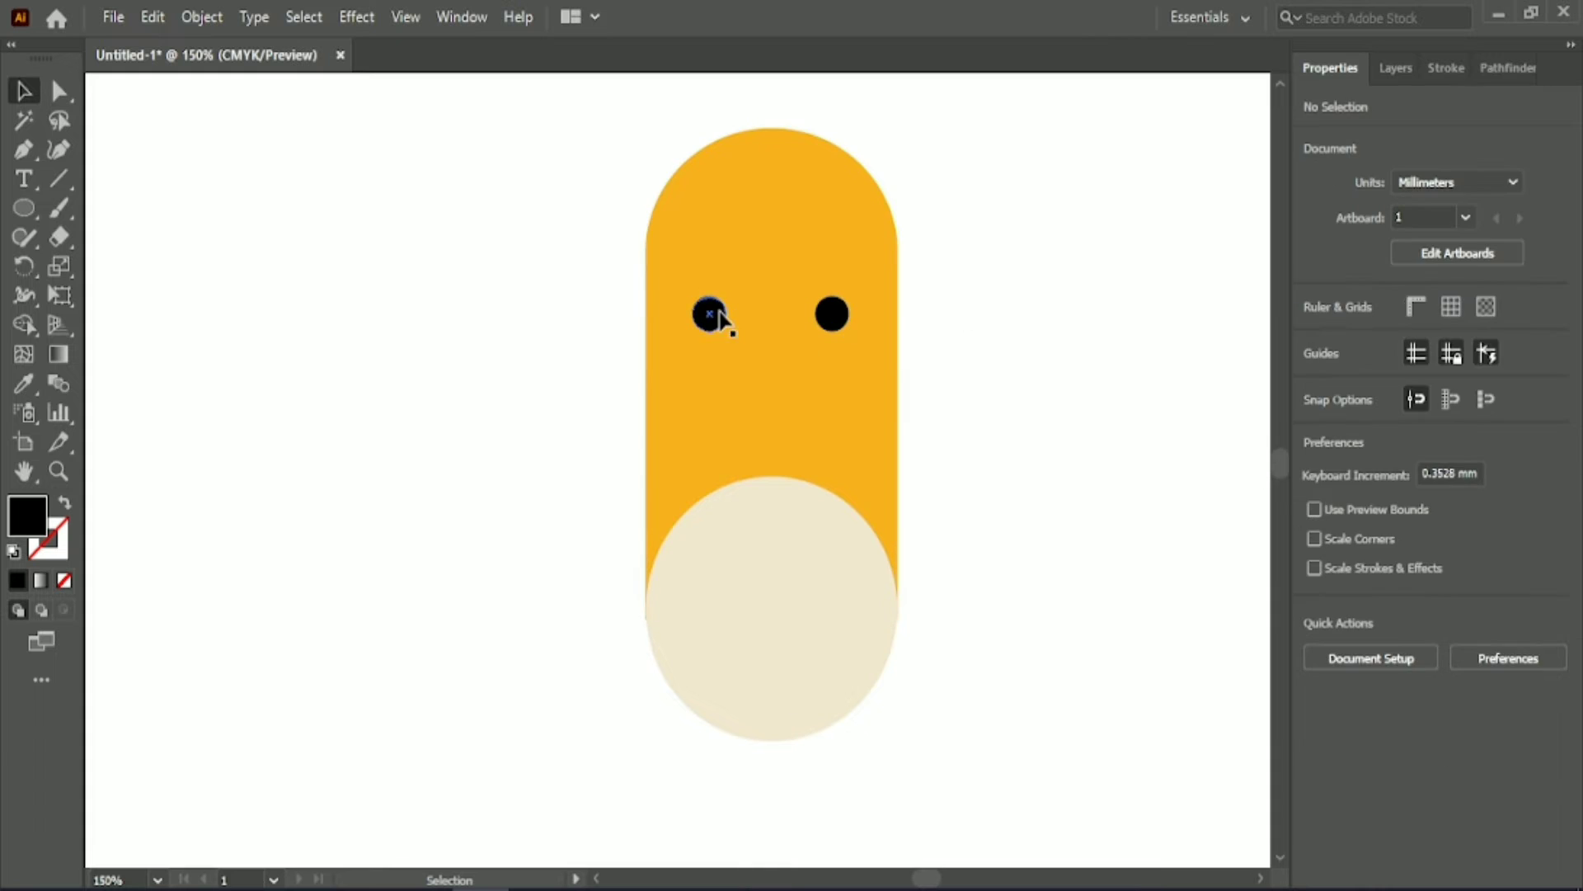
left_click(713, 314)
key("Right")
key("Right")
key("Right")
left_click(830, 314)
key("Left")
left_click(474, 333)
left_click(705, 316)
left_click(828, 316, "shift")
Step: Copy the eyes down onto the cream muzzle as two nostril dots, spaced closer together
left_click_drag(827, 316, 827, 589)
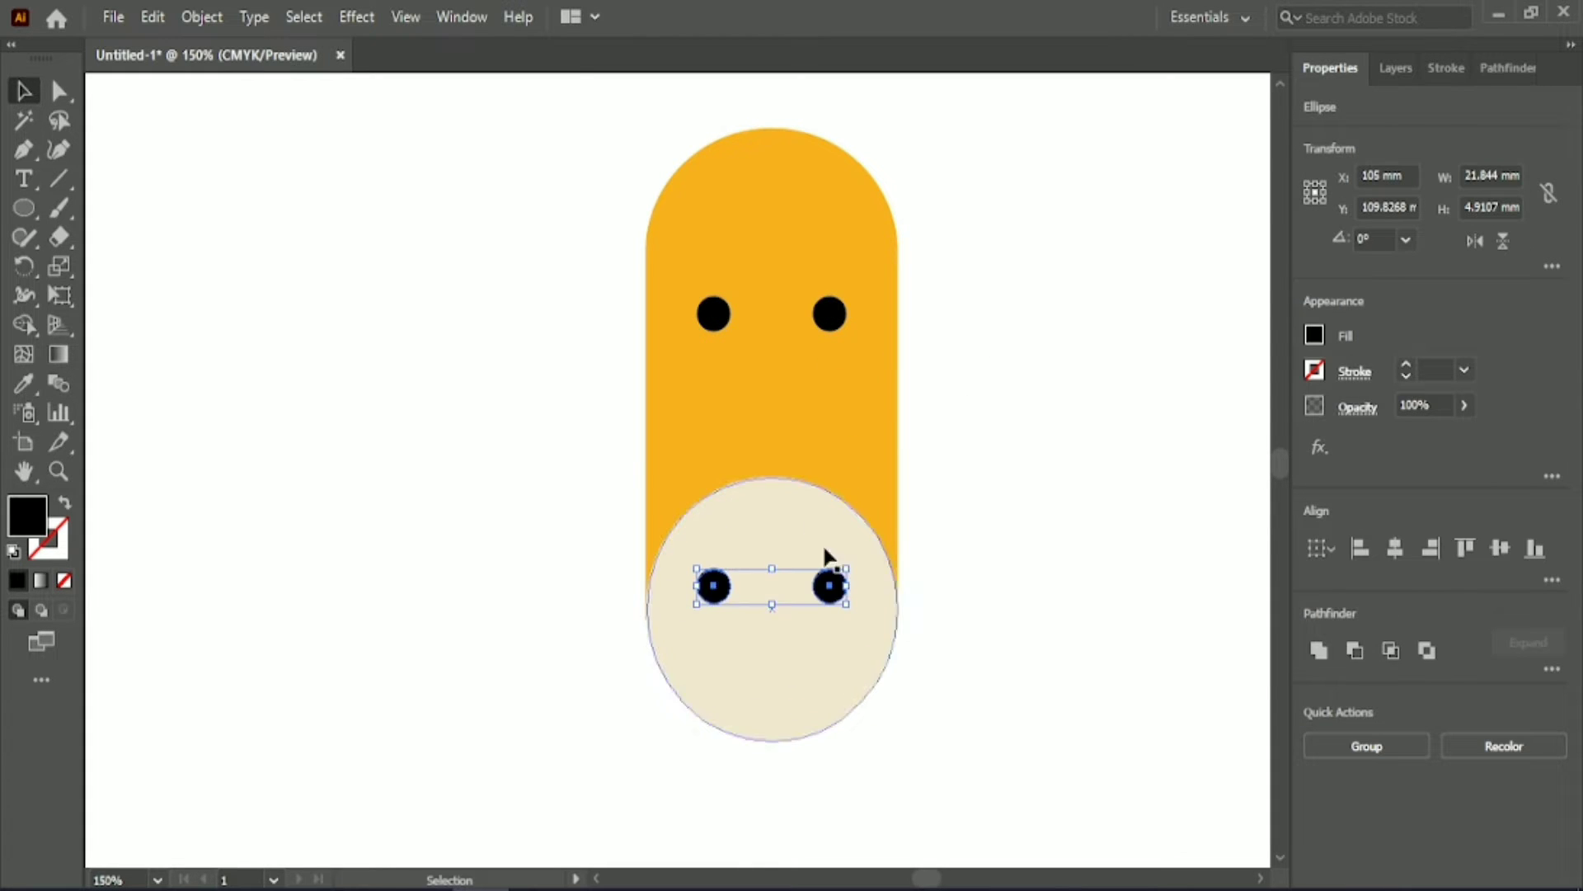
left_click(927, 544)
left_click(715, 585)
key("Right")
key("Right")
key("Right")
key("Right")
key("Right")
key("Right")
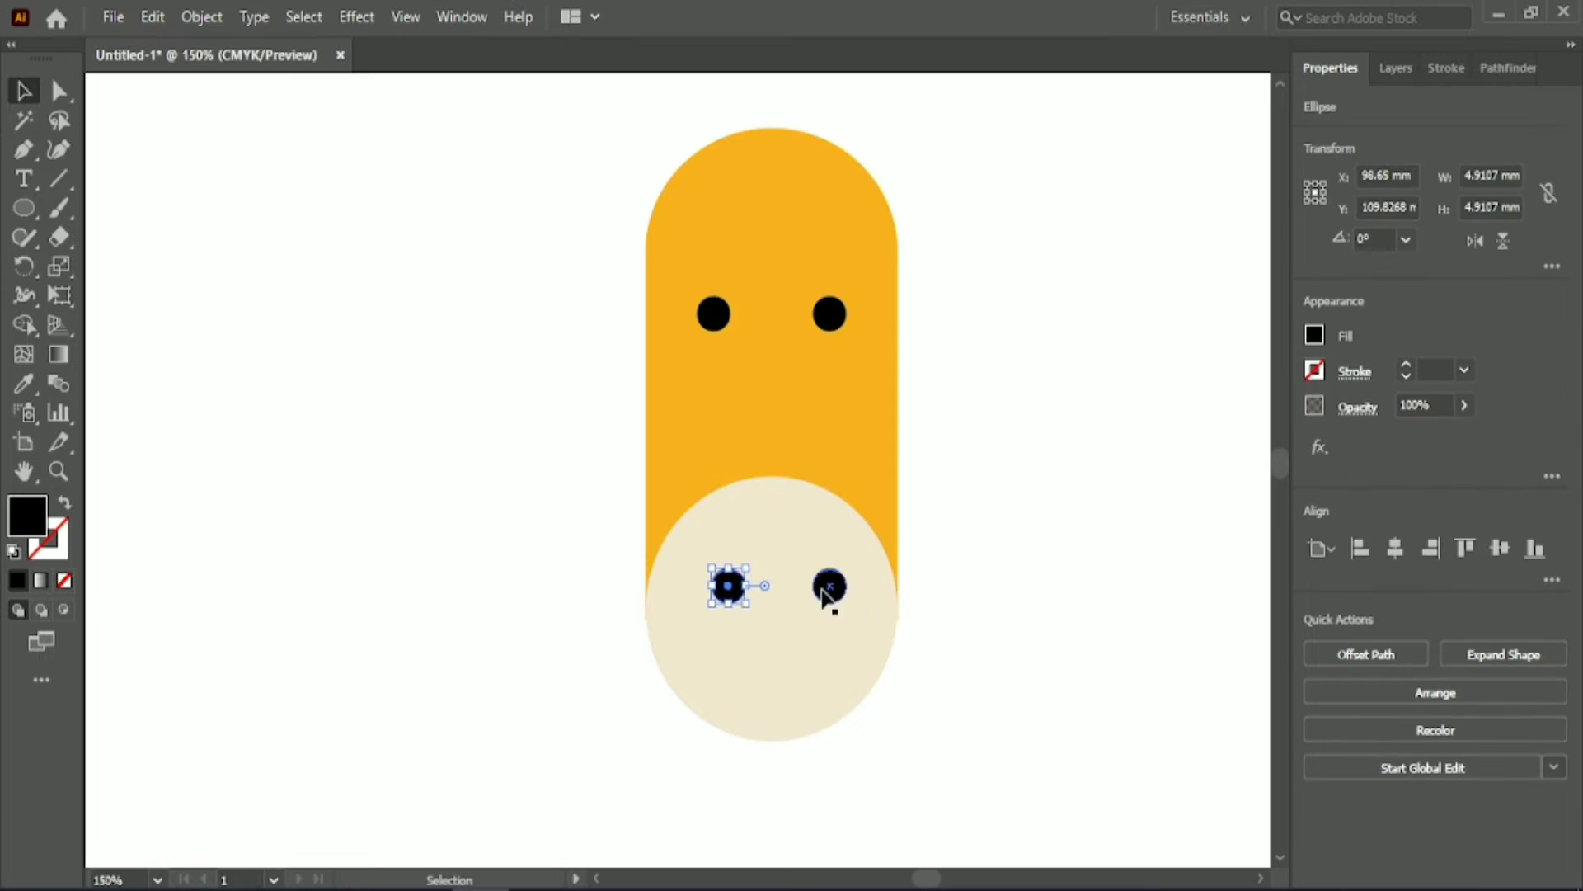
left_click(825, 593)
left_click(726, 585, "shift")
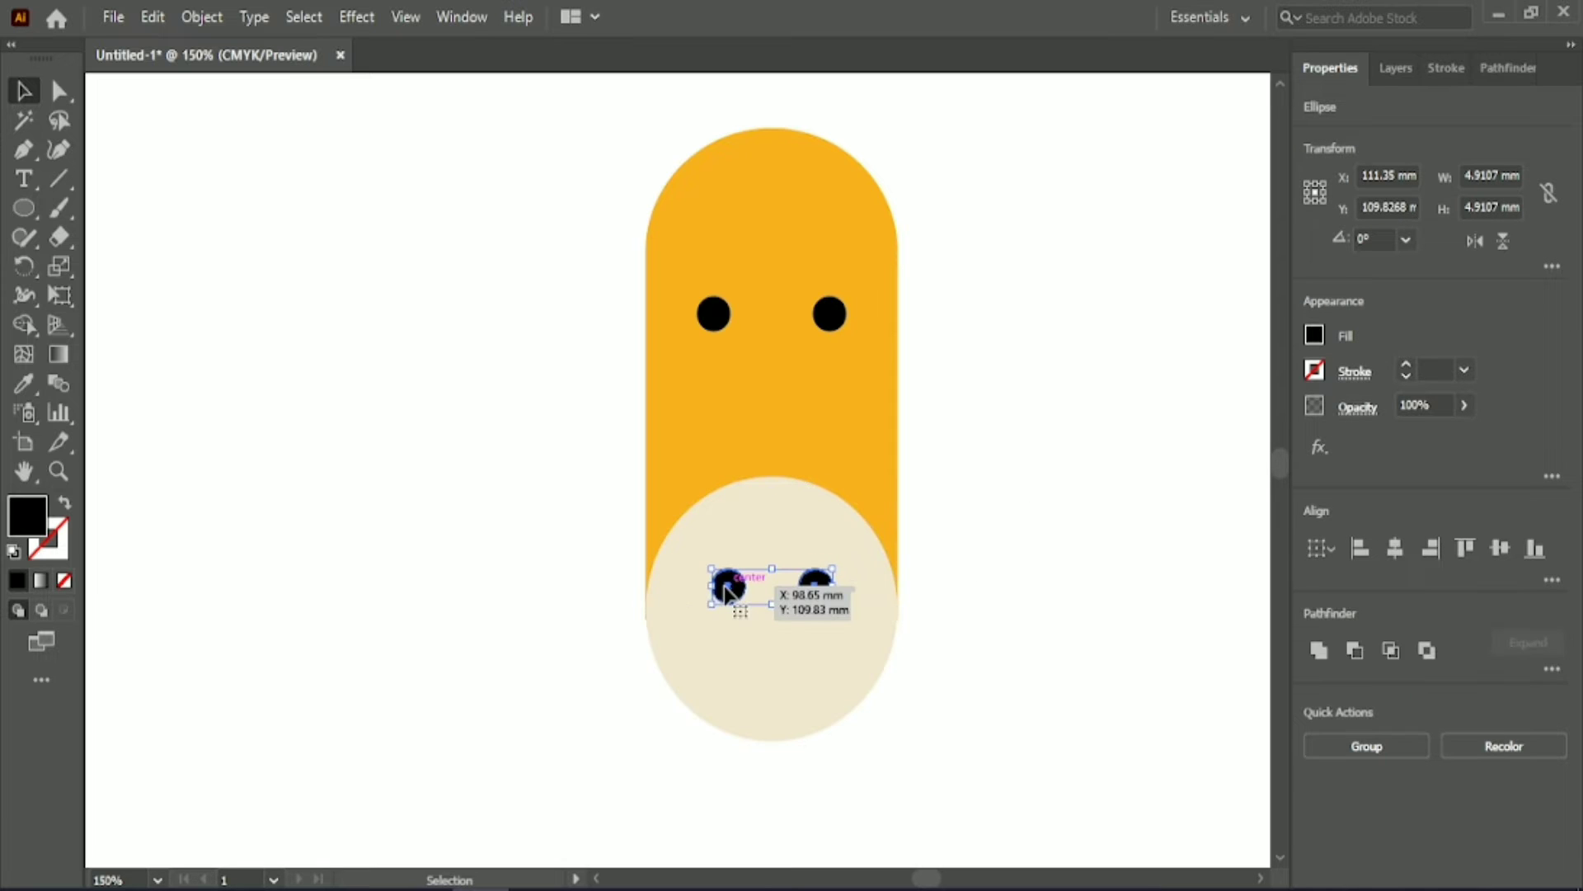
left_click_drag(726, 594, 726, 585)
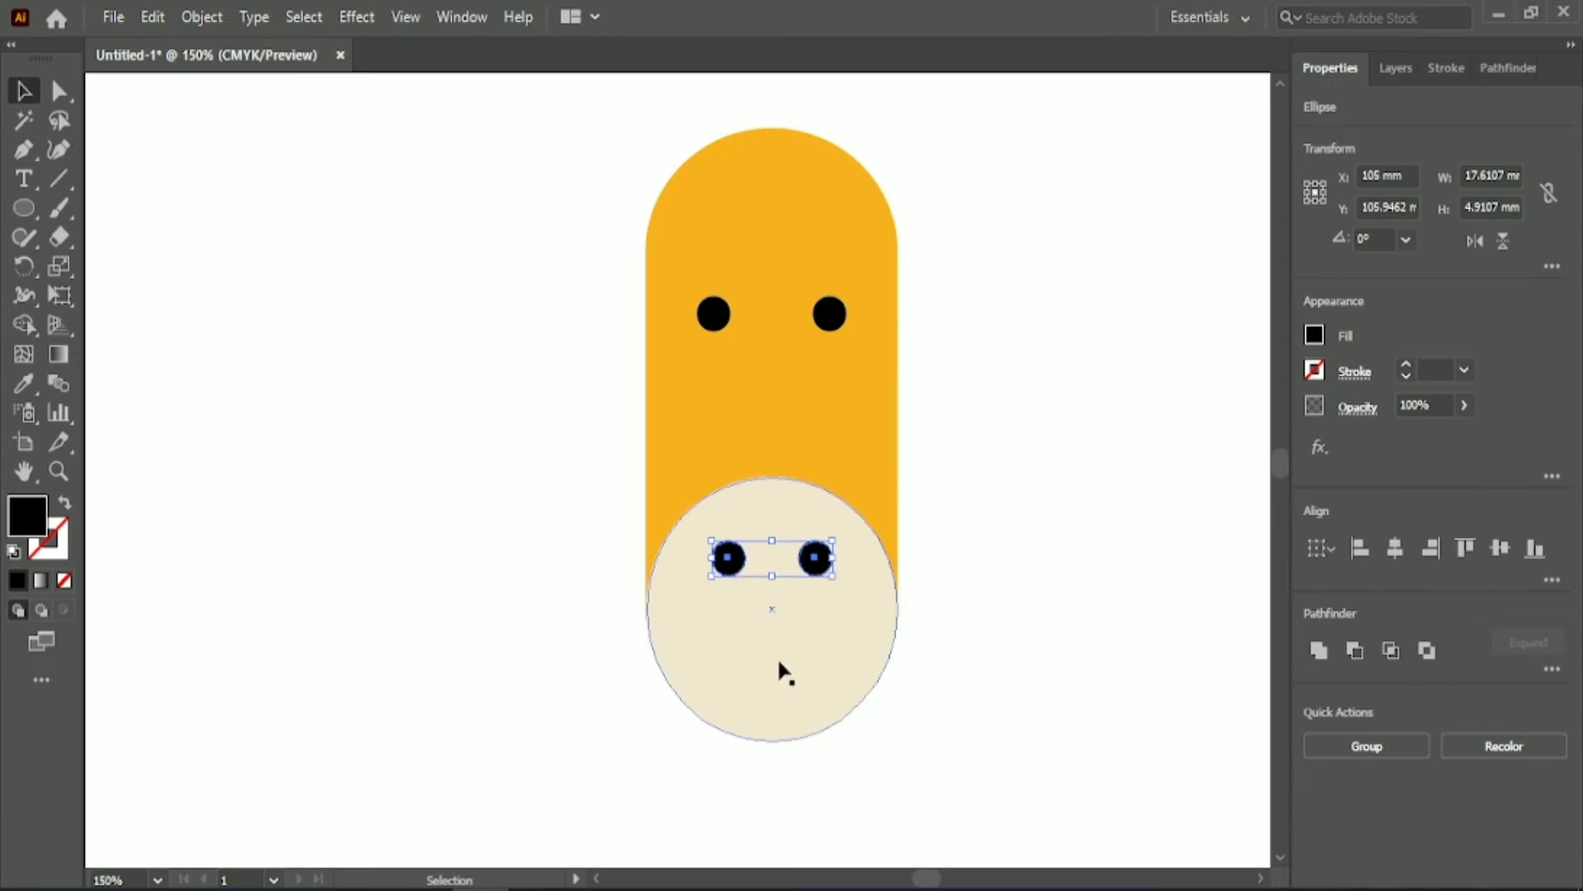
Step: Group the two nostrils and the two eyes as separate pairs
left_click(1330, 746)
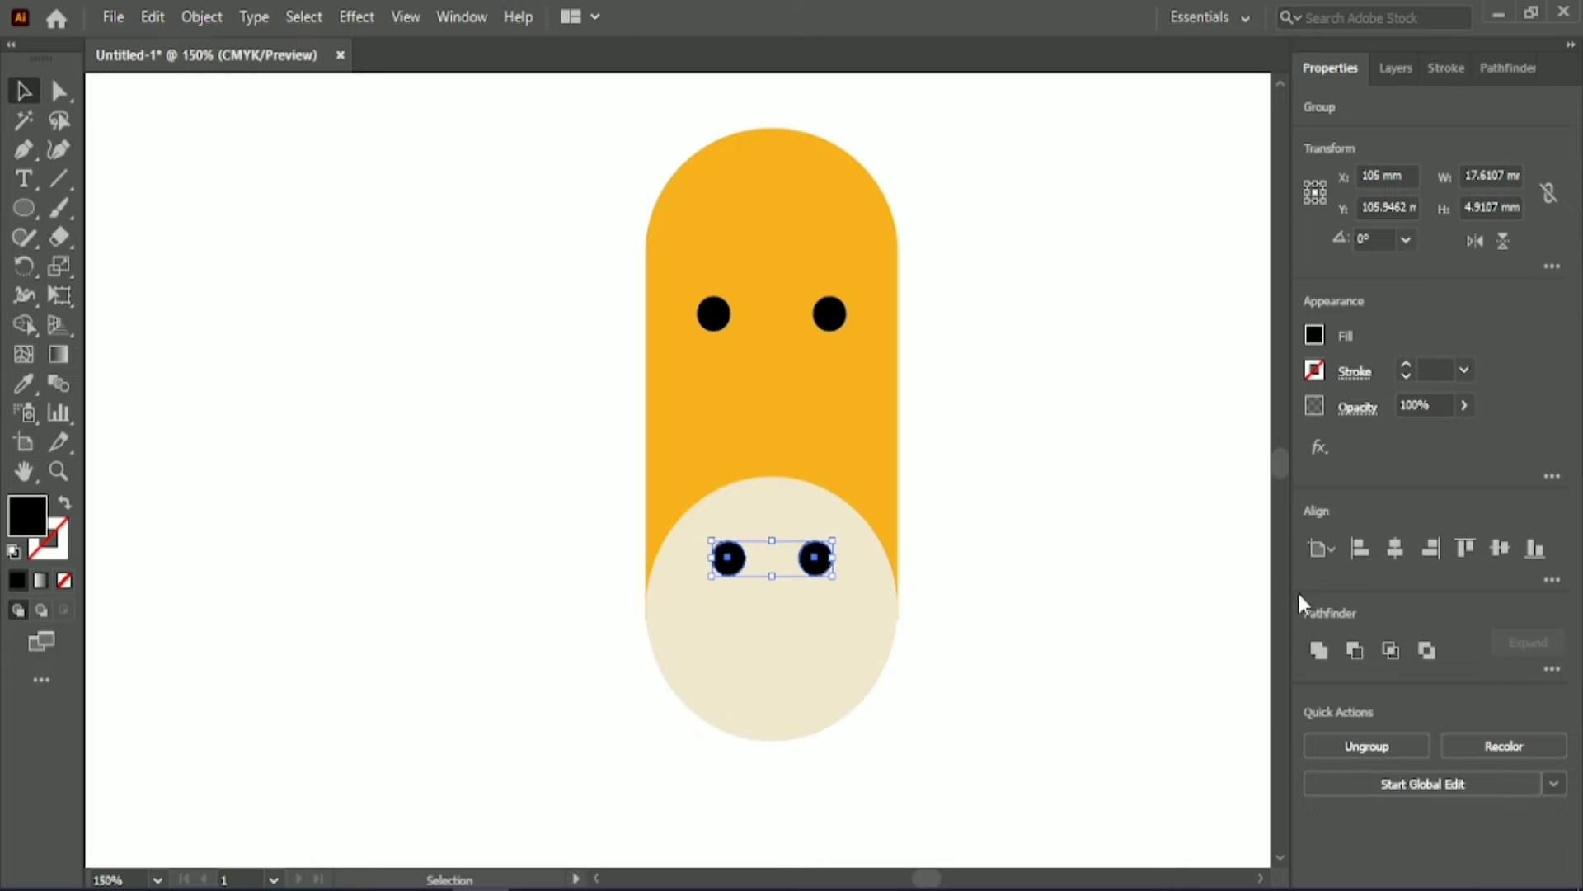
left_click(830, 314)
left_click(713, 315, "shift")
left_click(1367, 745)
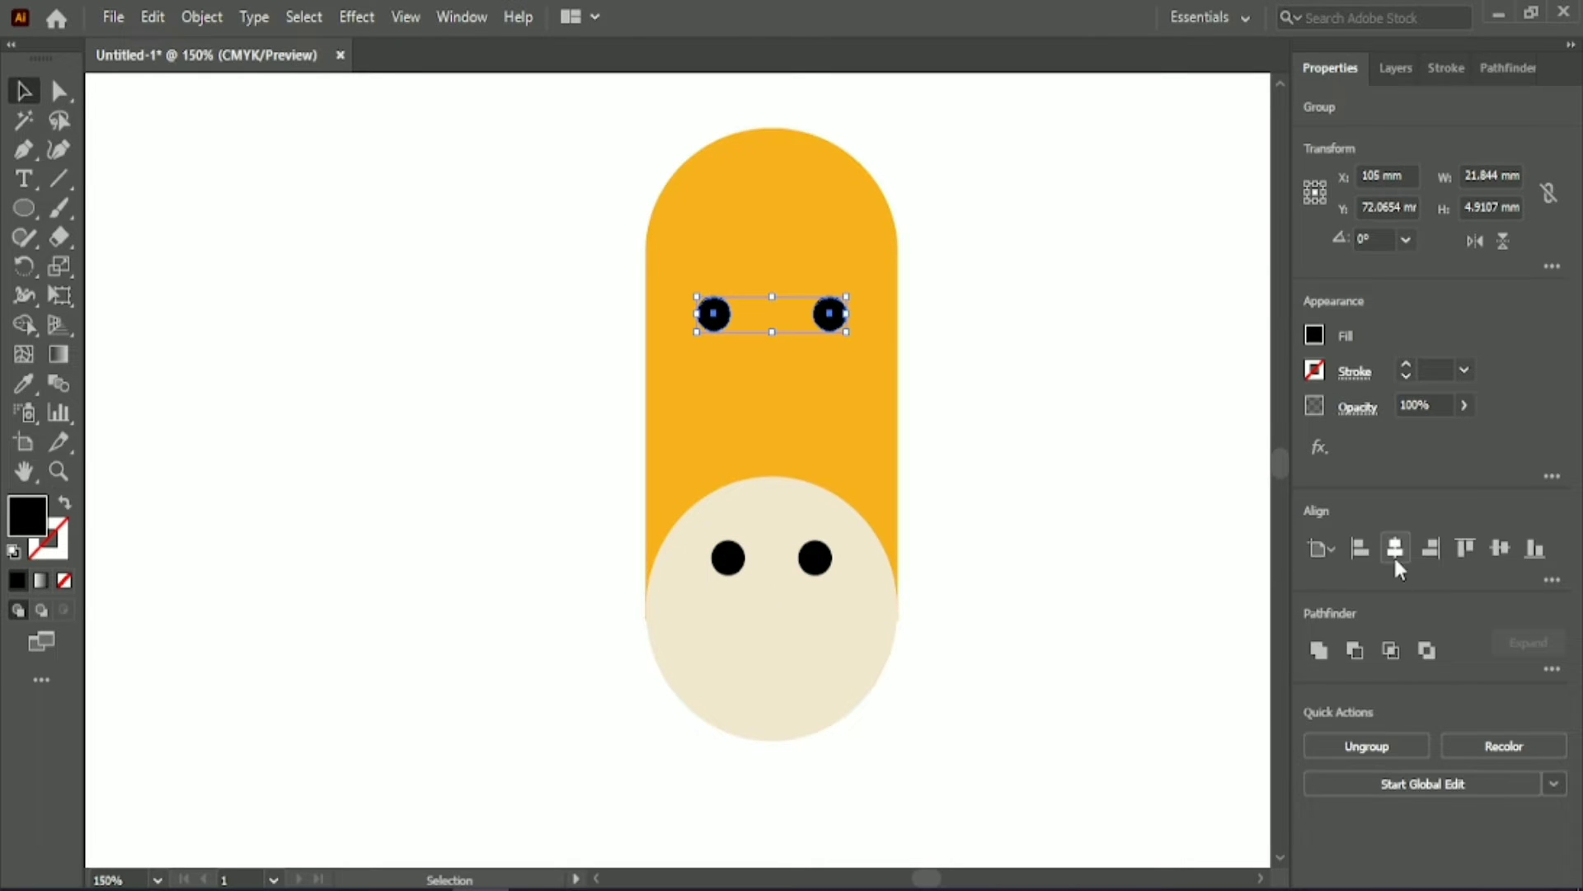
left_click(956, 518)
left_click(24, 209)
key("ctrl+equal")
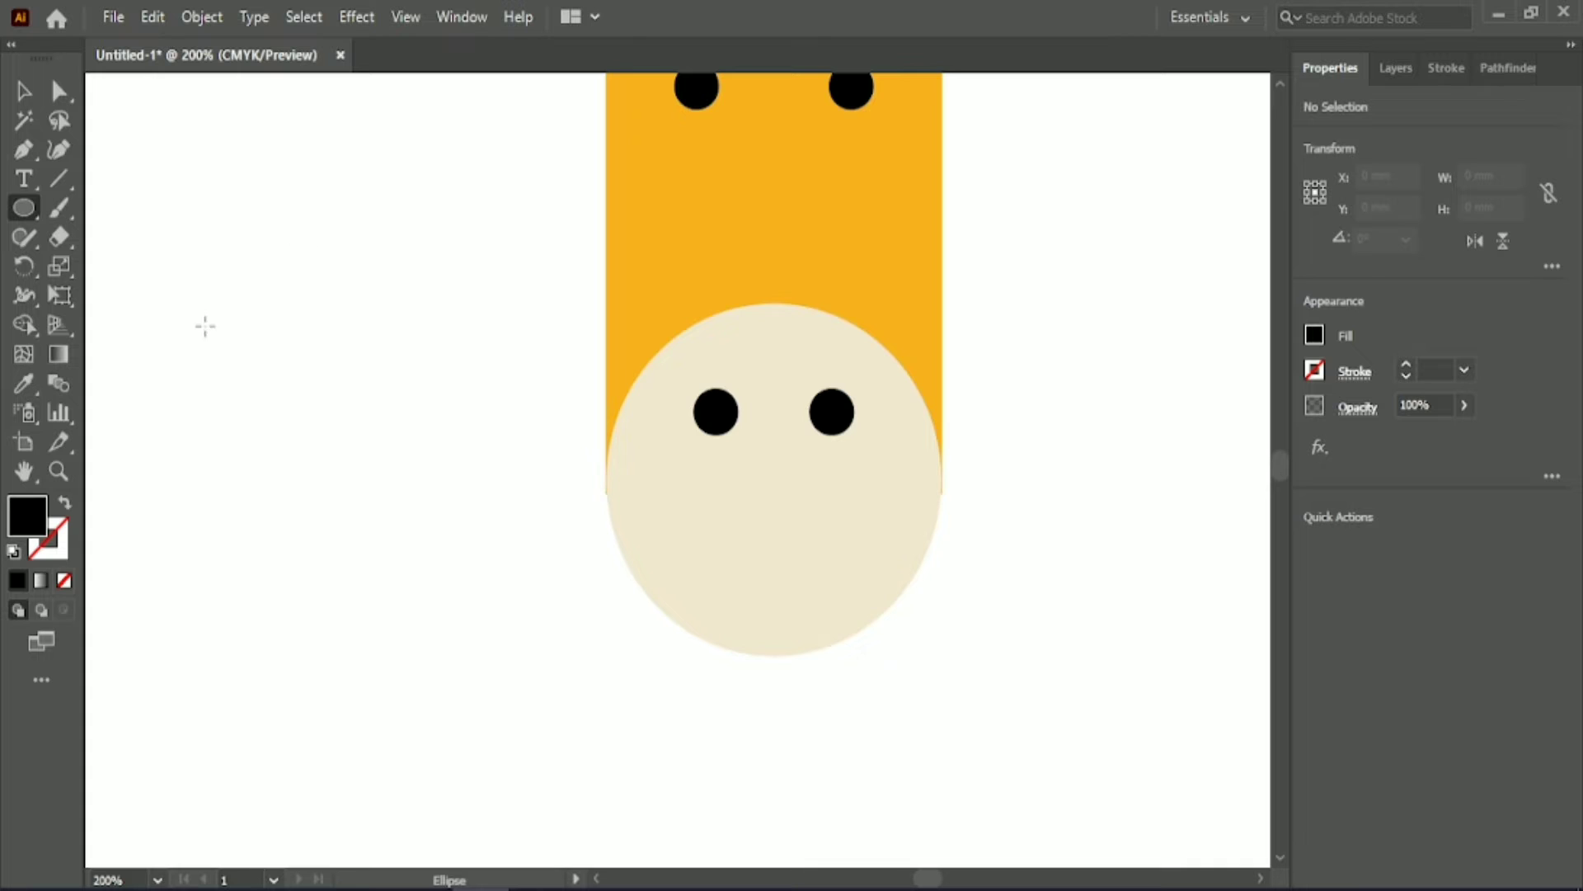
Step: Cut the black circle into a half-circle by deleting its top half with a rectangle and Shape Builder
left_click_drag(205, 327, 379, 509)
left_click_drag(280, 407, 392, 380)
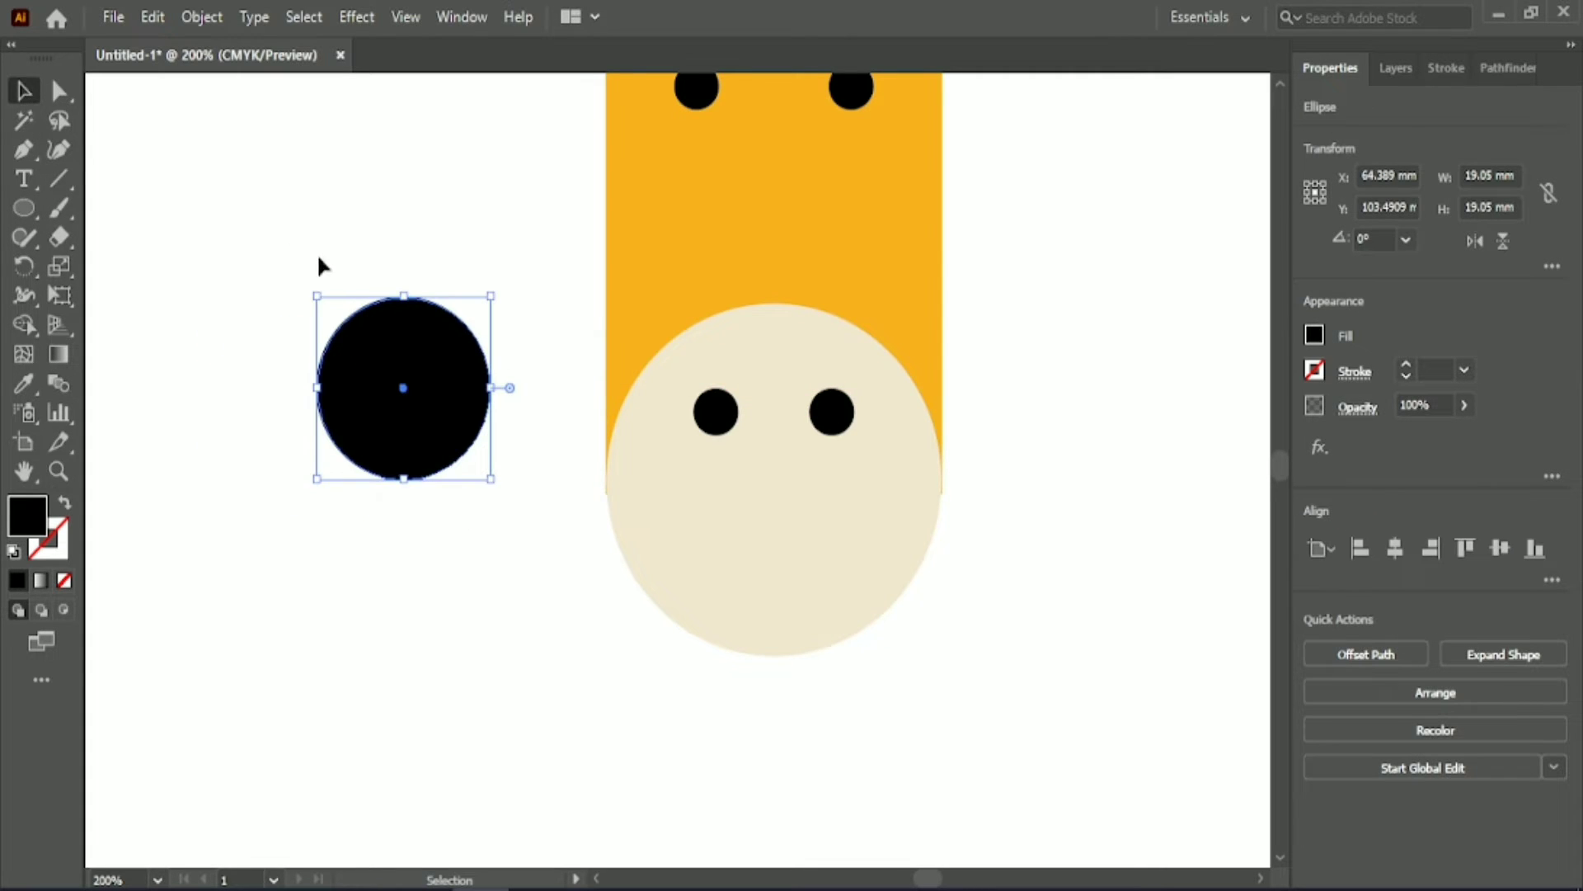
left_click_drag(28, 206, 81, 206)
mouse_move(215, 240)
left_mouse_down()
mouse_move(521, 410)
mouse_move(545, 387)
left_mouse_up()
left_click(423, 150)
left_click(442, 424)
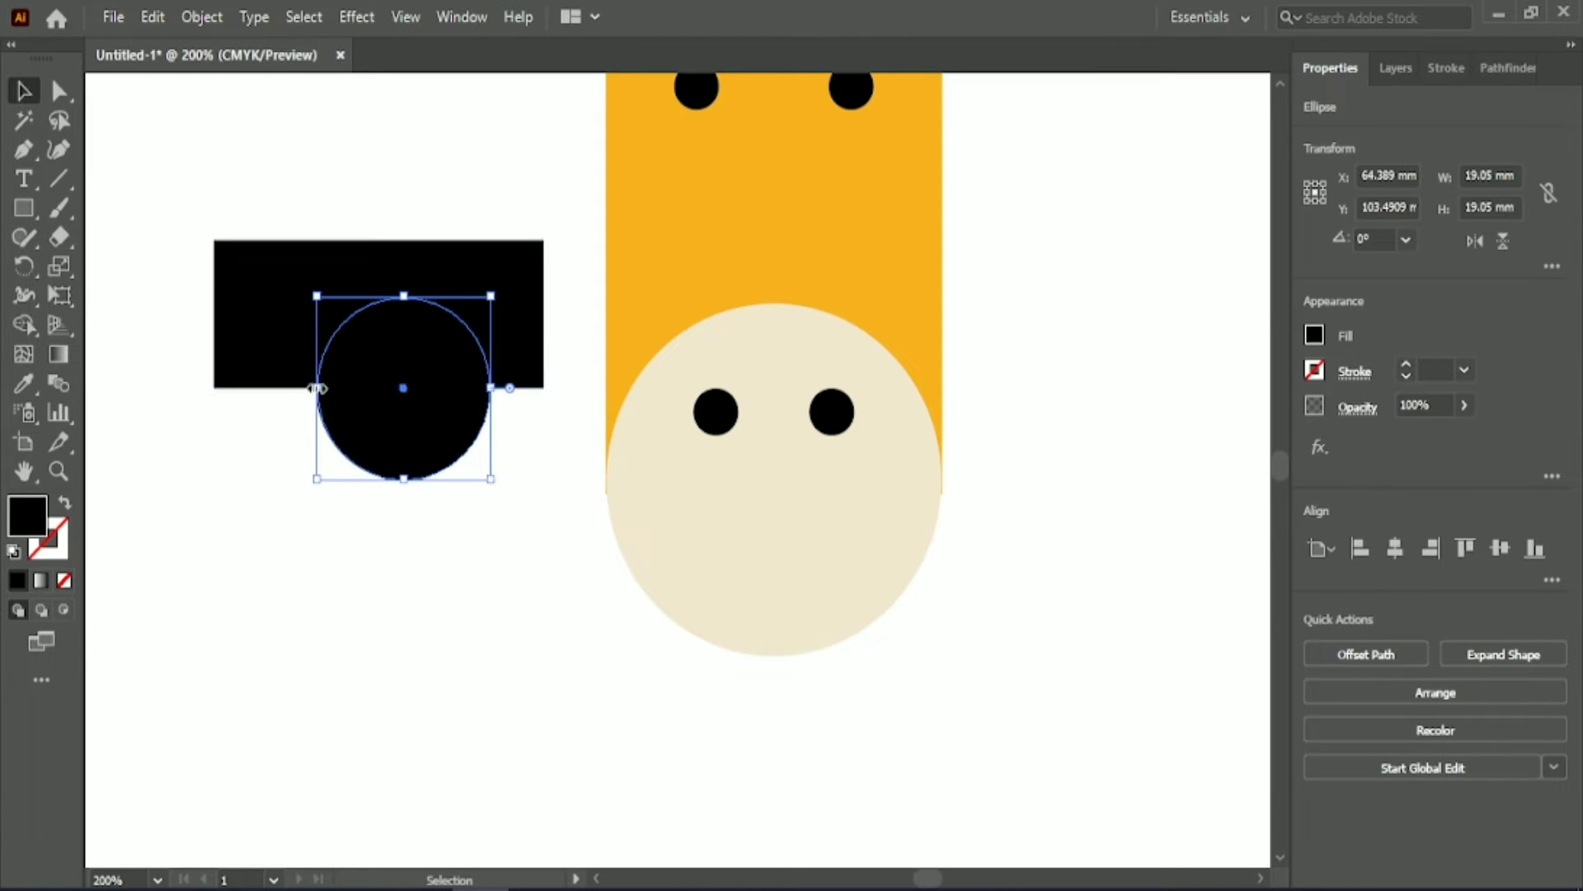
left_click_drag(317, 386, 301, 383)
left_click(248, 363, "shift")
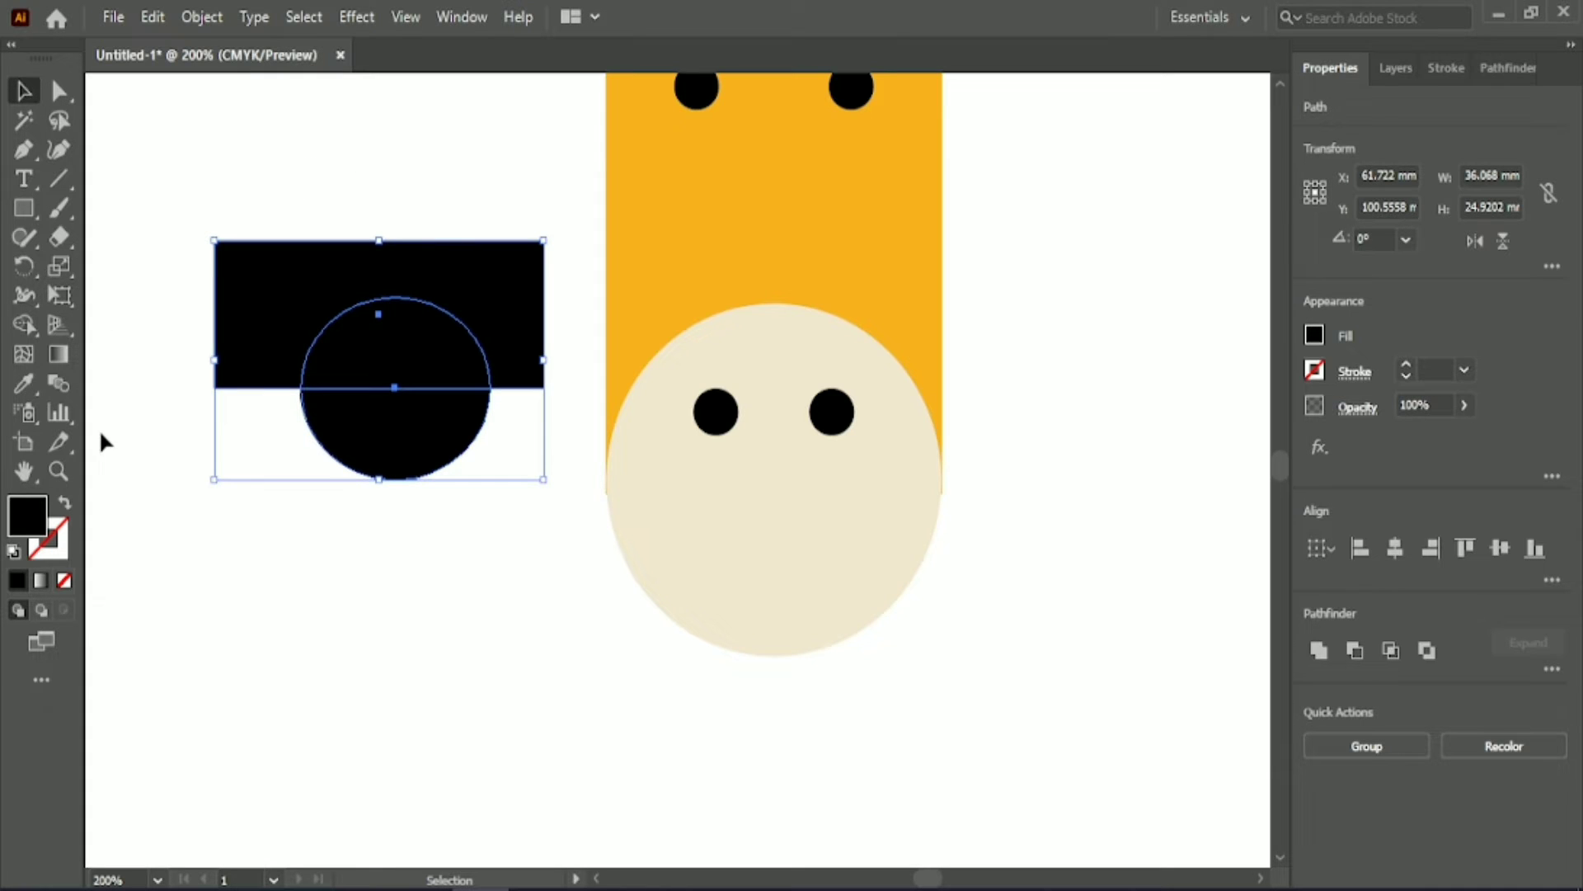
left_click(24, 324)
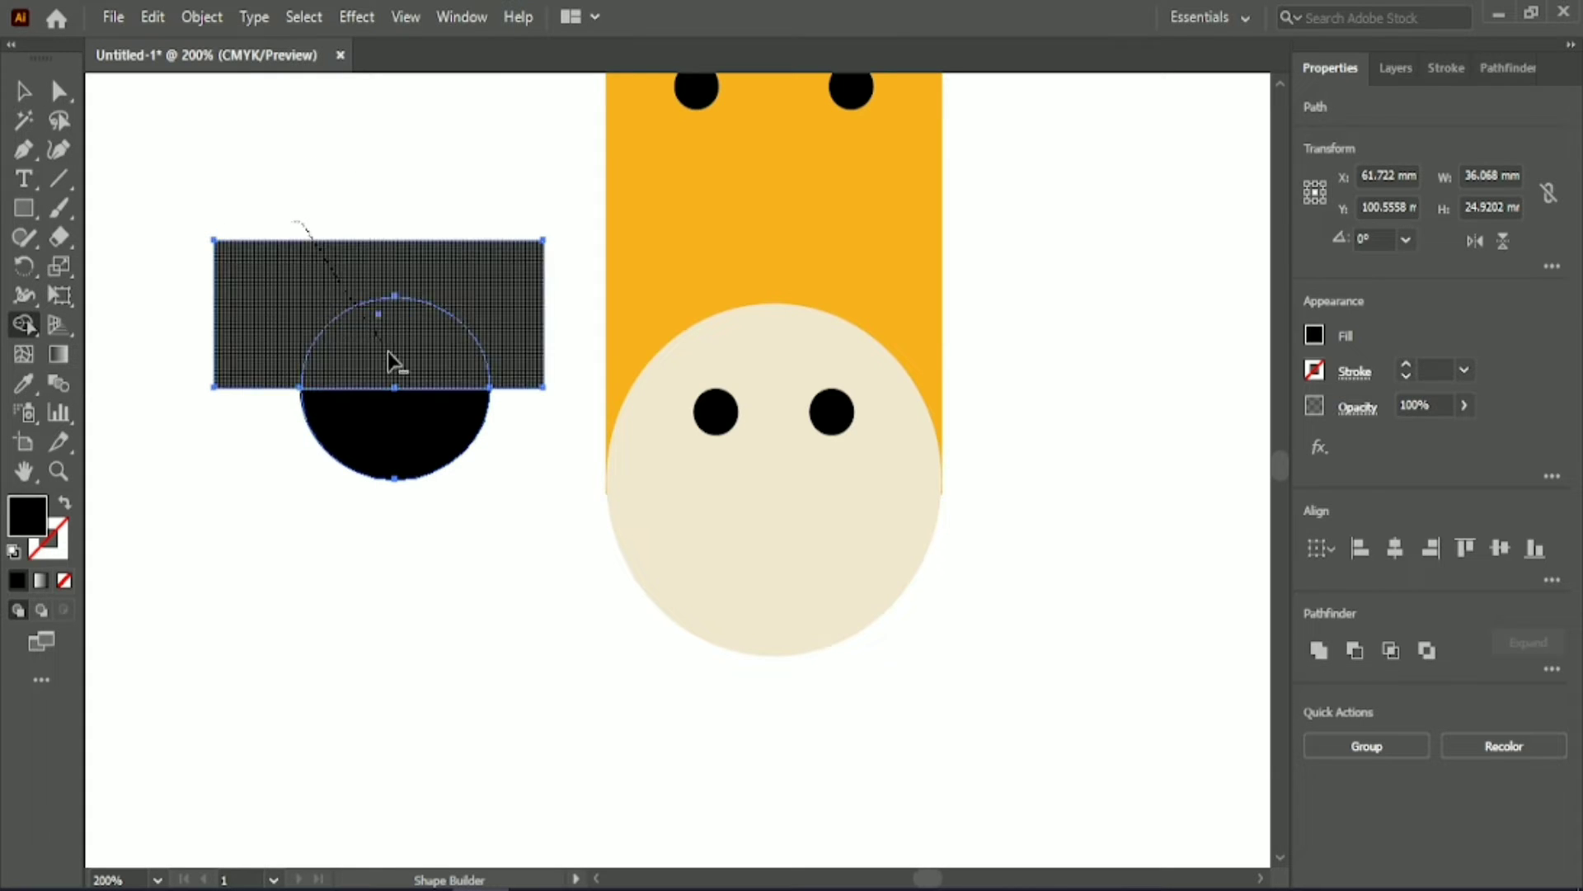
left_click_drag(221, 233, 388, 355)
Step: Move the half-circle mouth into the lower muzzle, widen it, and centre it horizontally
key("v")
mouse_move(429, 424)
left_mouse_down()
mouse_move(656, 566)
mouse_move(778, 530)
mouse_move(764, 600)
left_mouse_up()
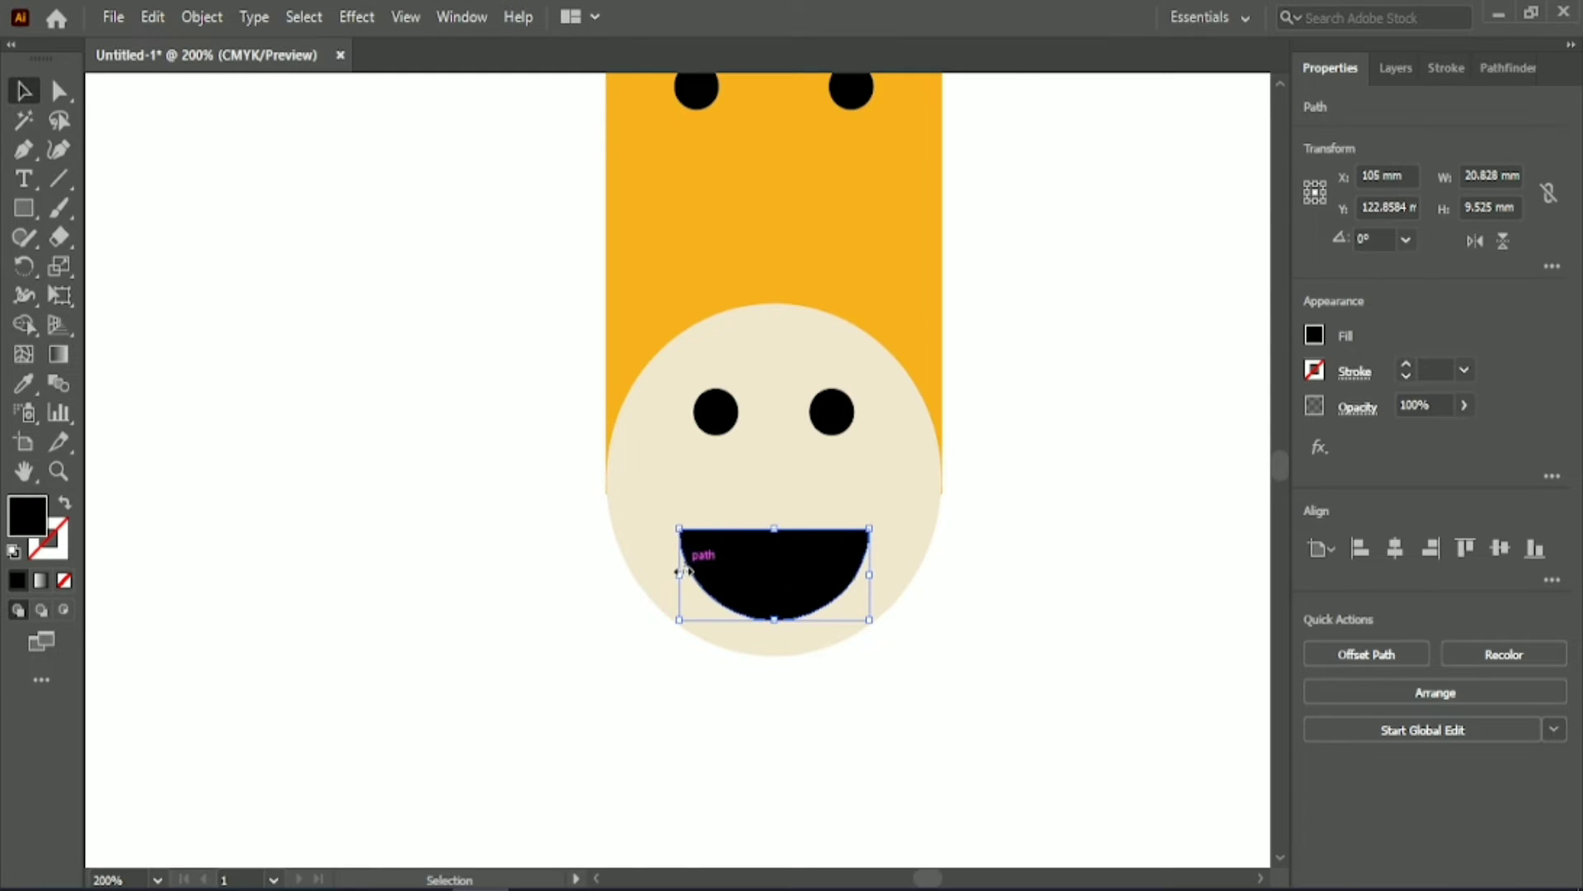
left_click_drag(678, 574, 672, 574)
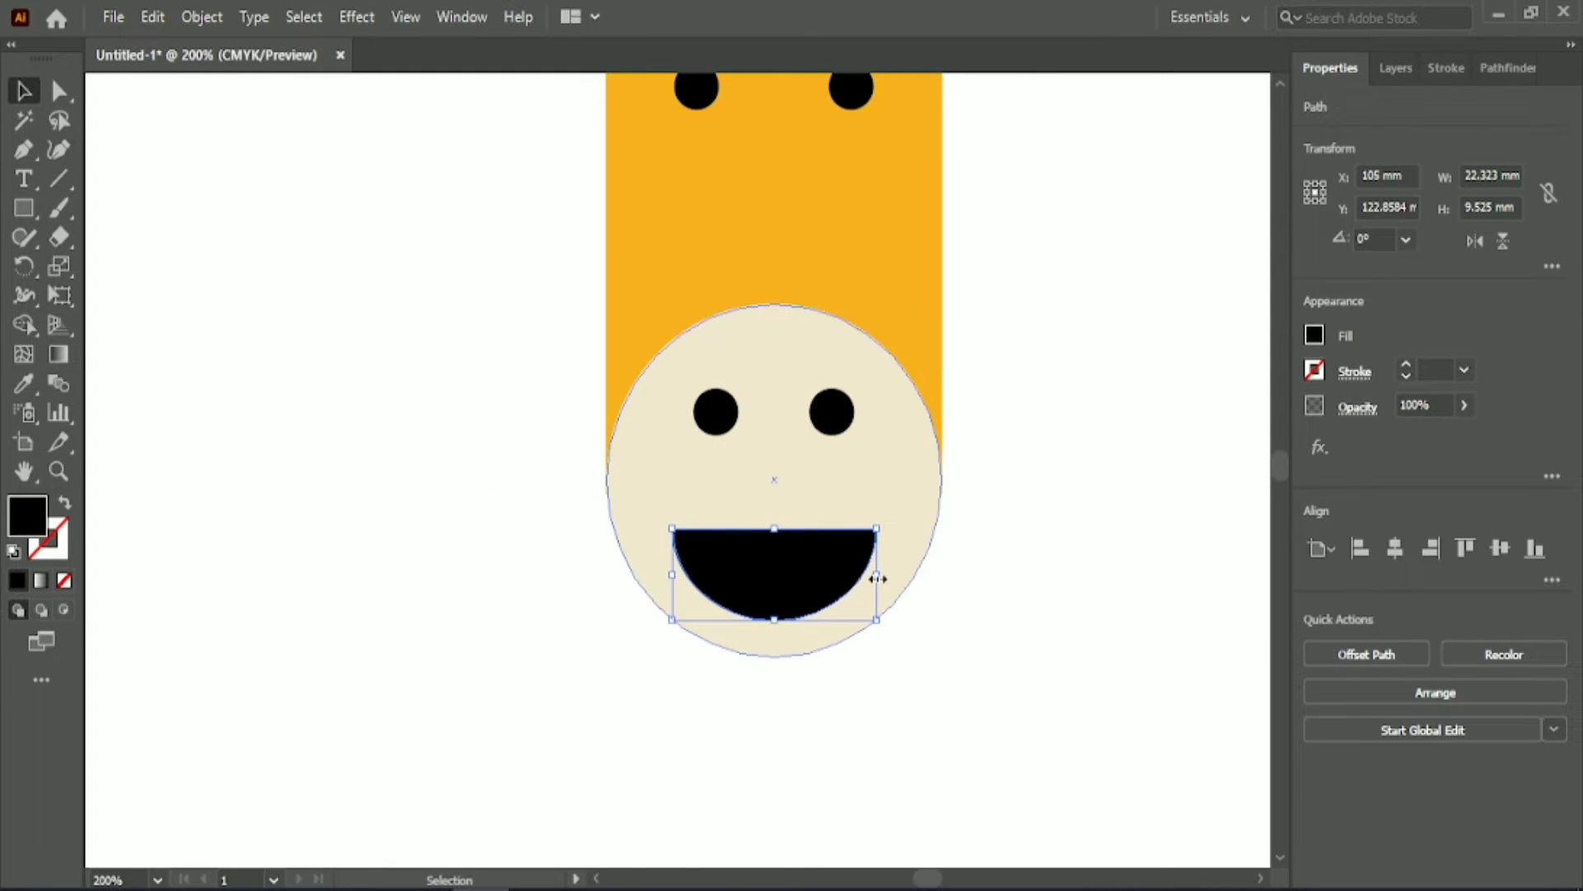
left_click_drag(877, 575, 896, 575)
left_click(1395, 548)
left_click(983, 518)
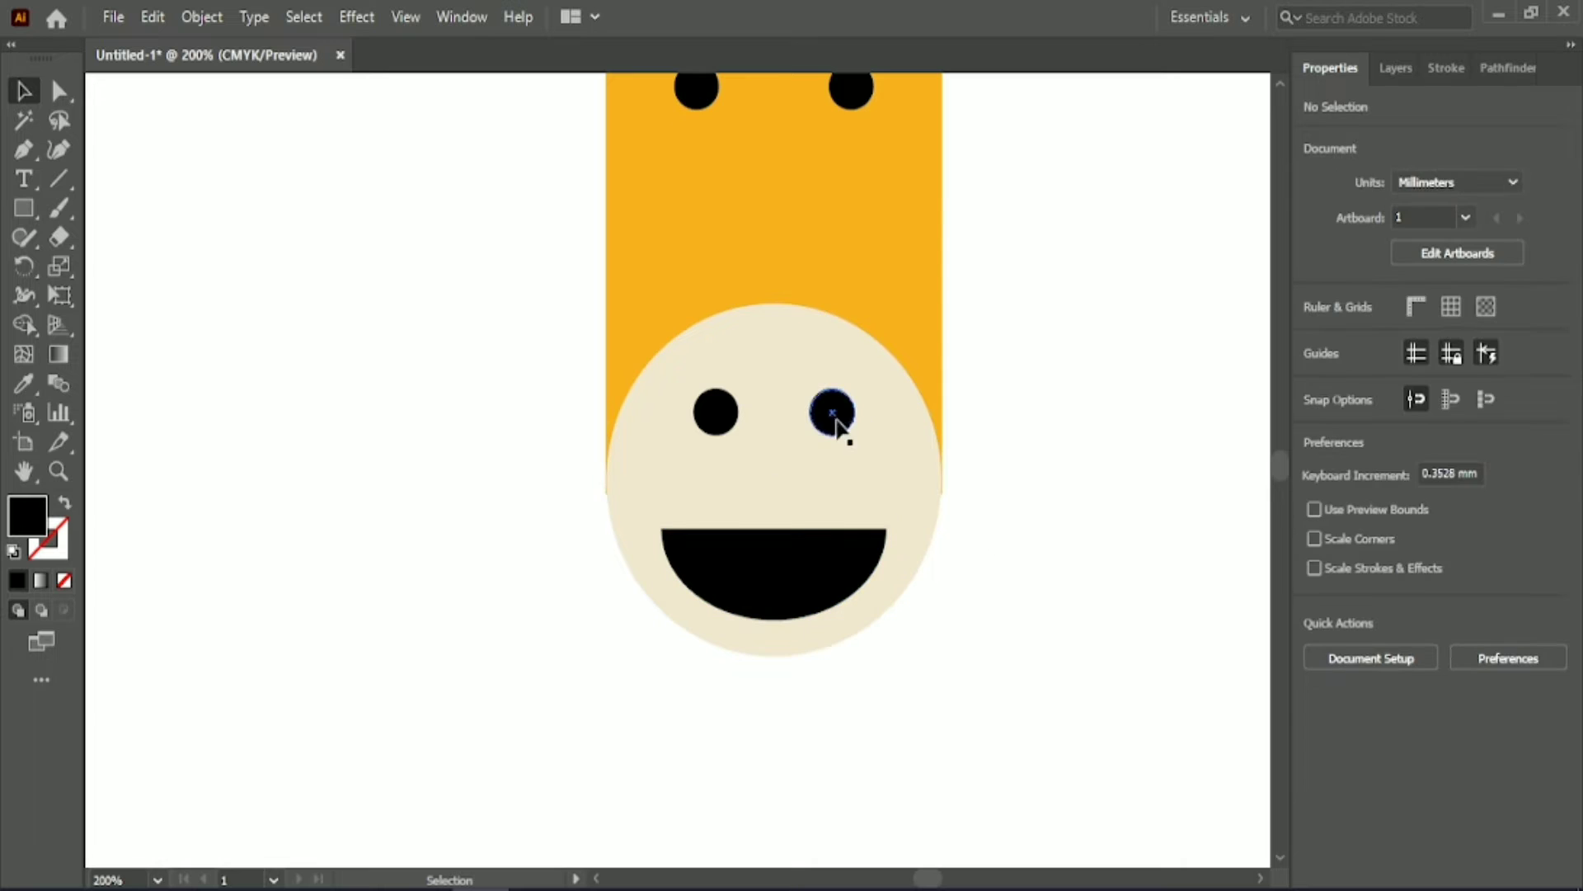
Step: Nudge the muzzle's eye pair slightly down and the mouth slightly up
left_click(833, 414)
key("Down")
key("Down")
key("Down")
key("Down")
left_click(781, 560)
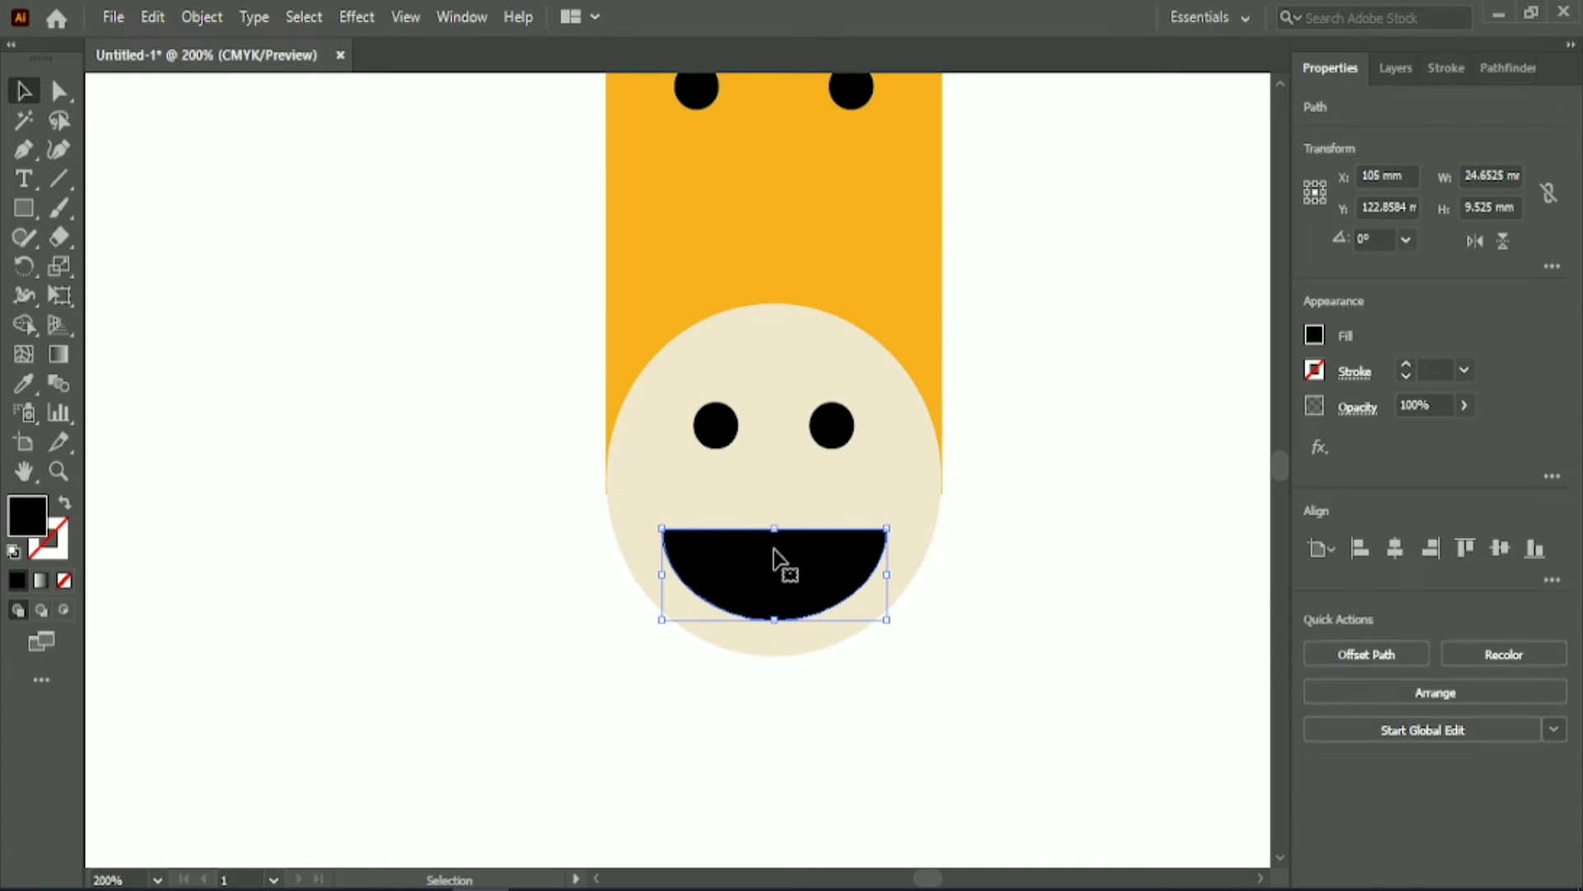
key("Up")
left_click(453, 421)
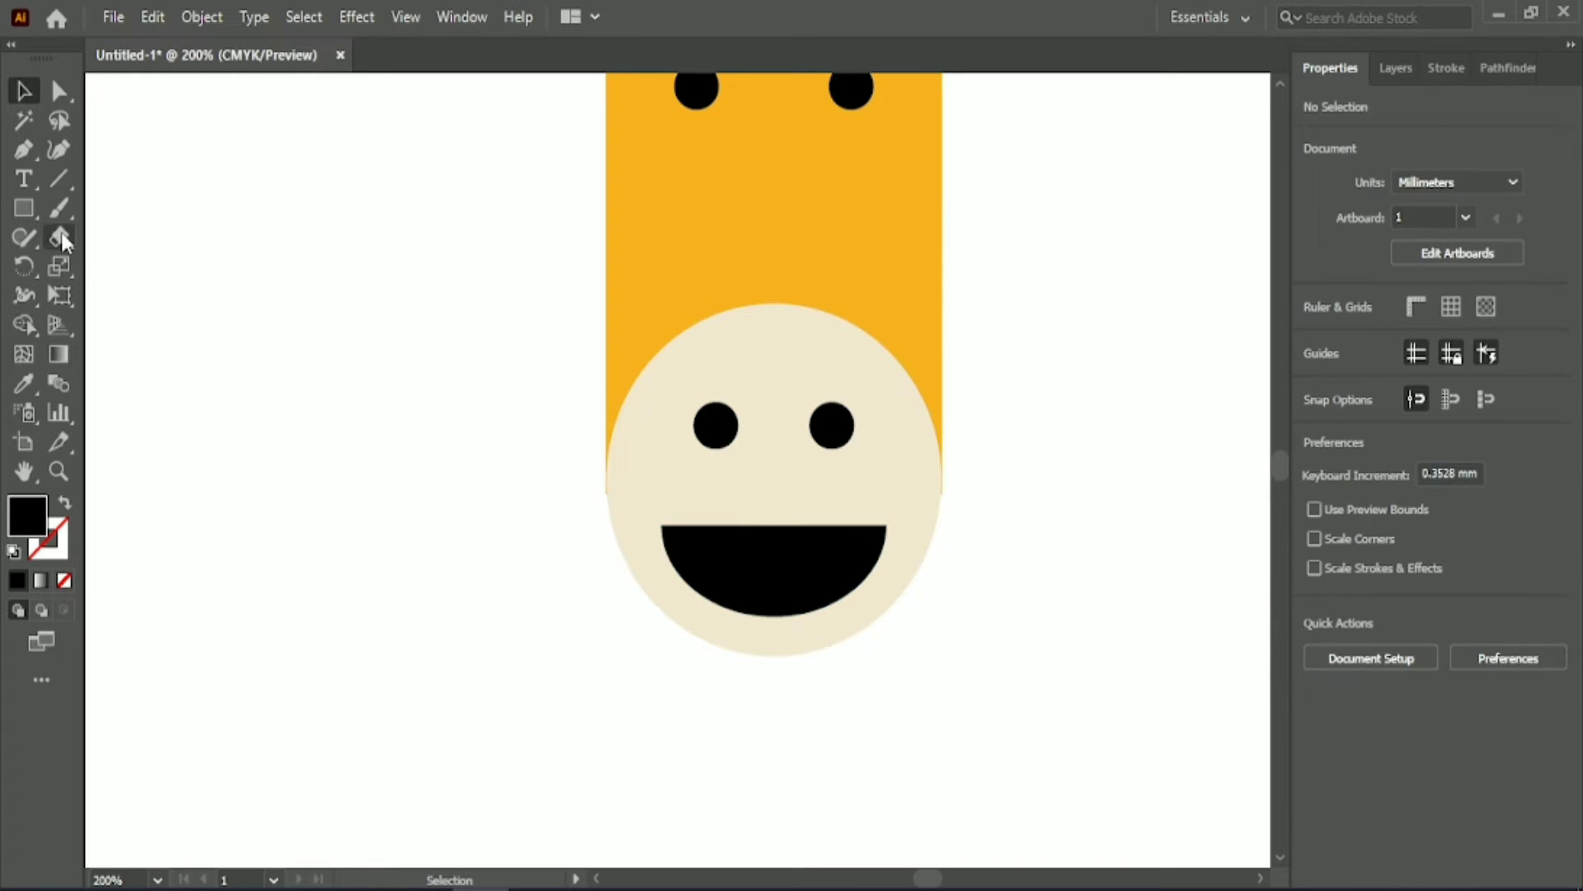
Step: Draw a small ellipse and fill it with the salmon swatch colour using the Eyedropper
left_click_drag(23, 208, 99, 266)
mouse_move(320, 306)
left_mouse_down()
mouse_move(361, 435)
mouse_move(456, 465)
left_mouse_up()
scroll(1131, 520, "down", 1)
scroll(1131, 520, "down", 1)
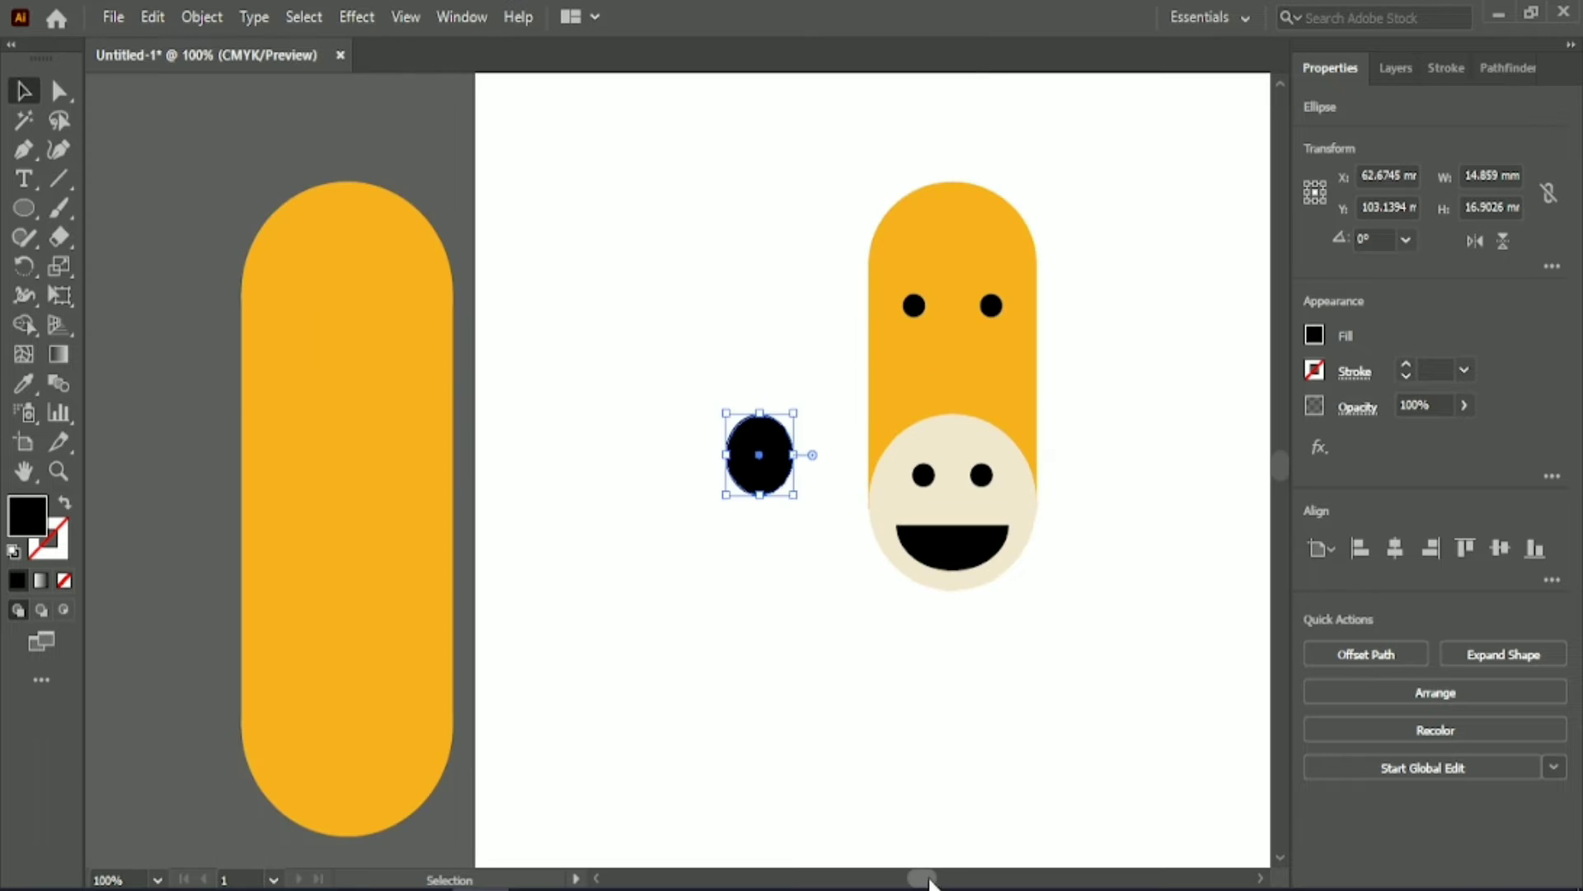
scroll(948, 577, "right", 5)
scroll(804, 642, "up", 2)
scroll(806, 650, "down", 1)
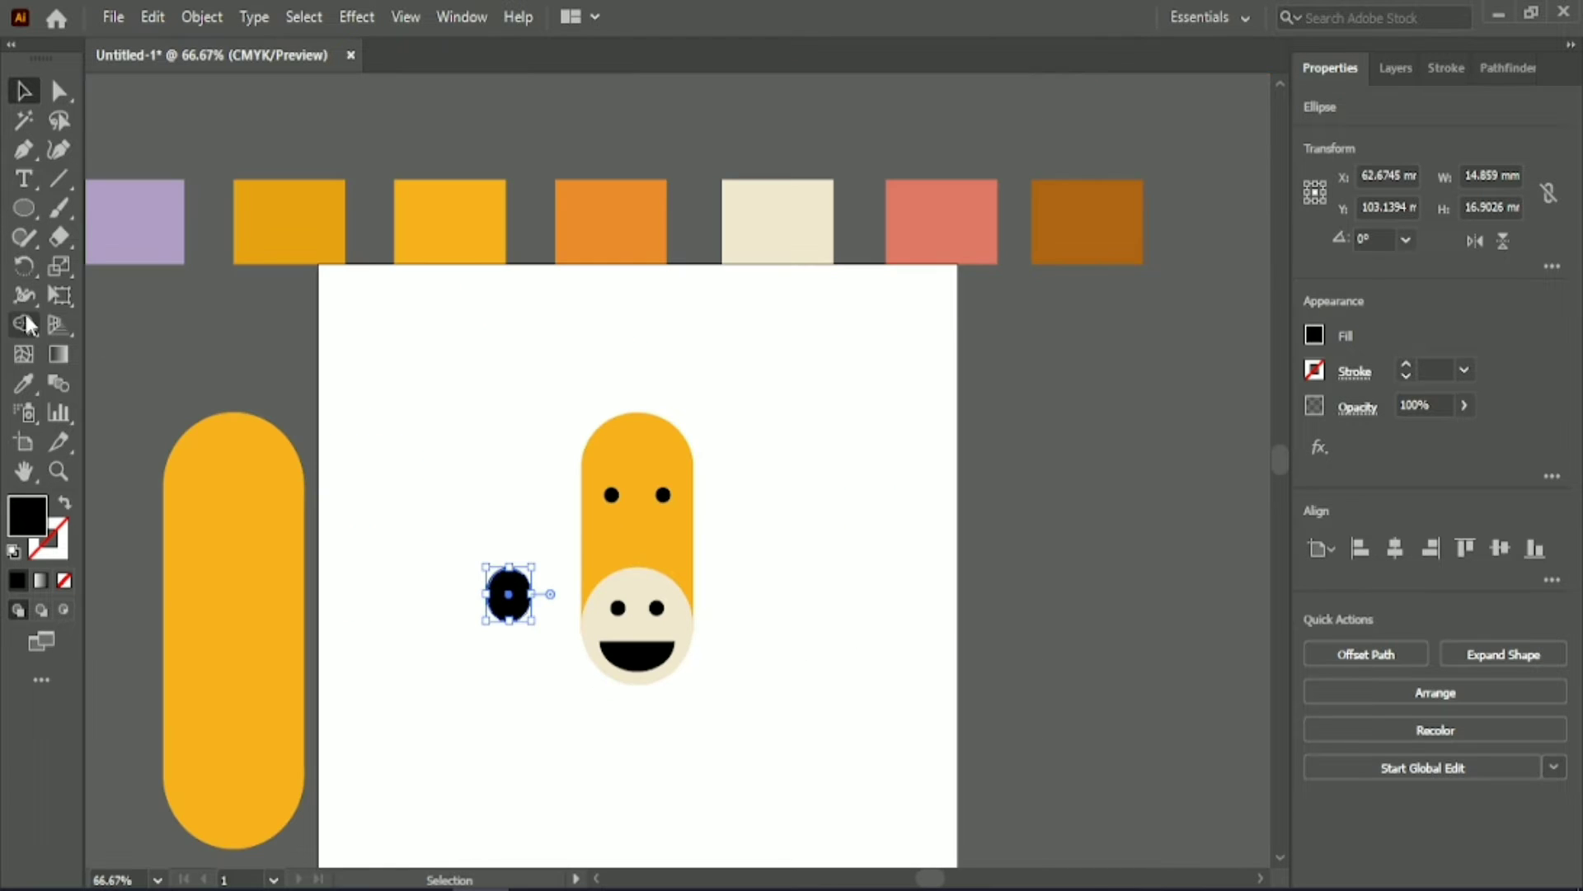
left_click(24, 383)
left_click(939, 202)
left_click(23, 91)
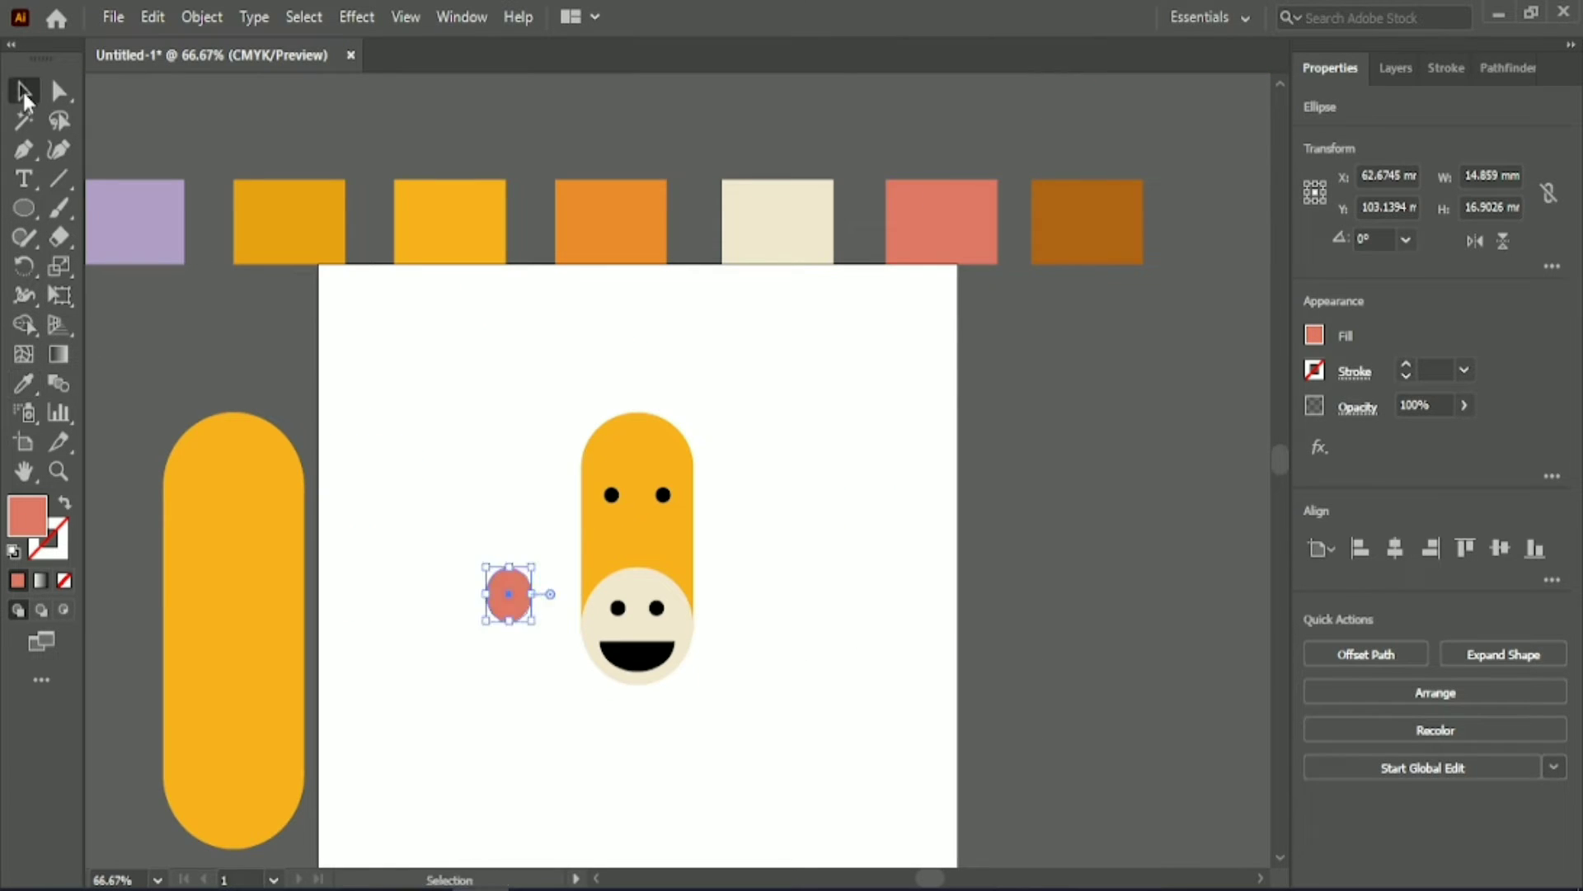
left_click(932, 569)
Step: Place the salmon ellipse over the black mouth and move both aside together
scroll(626, 727, "up", 1)
scroll(625, 727, "up", 1)
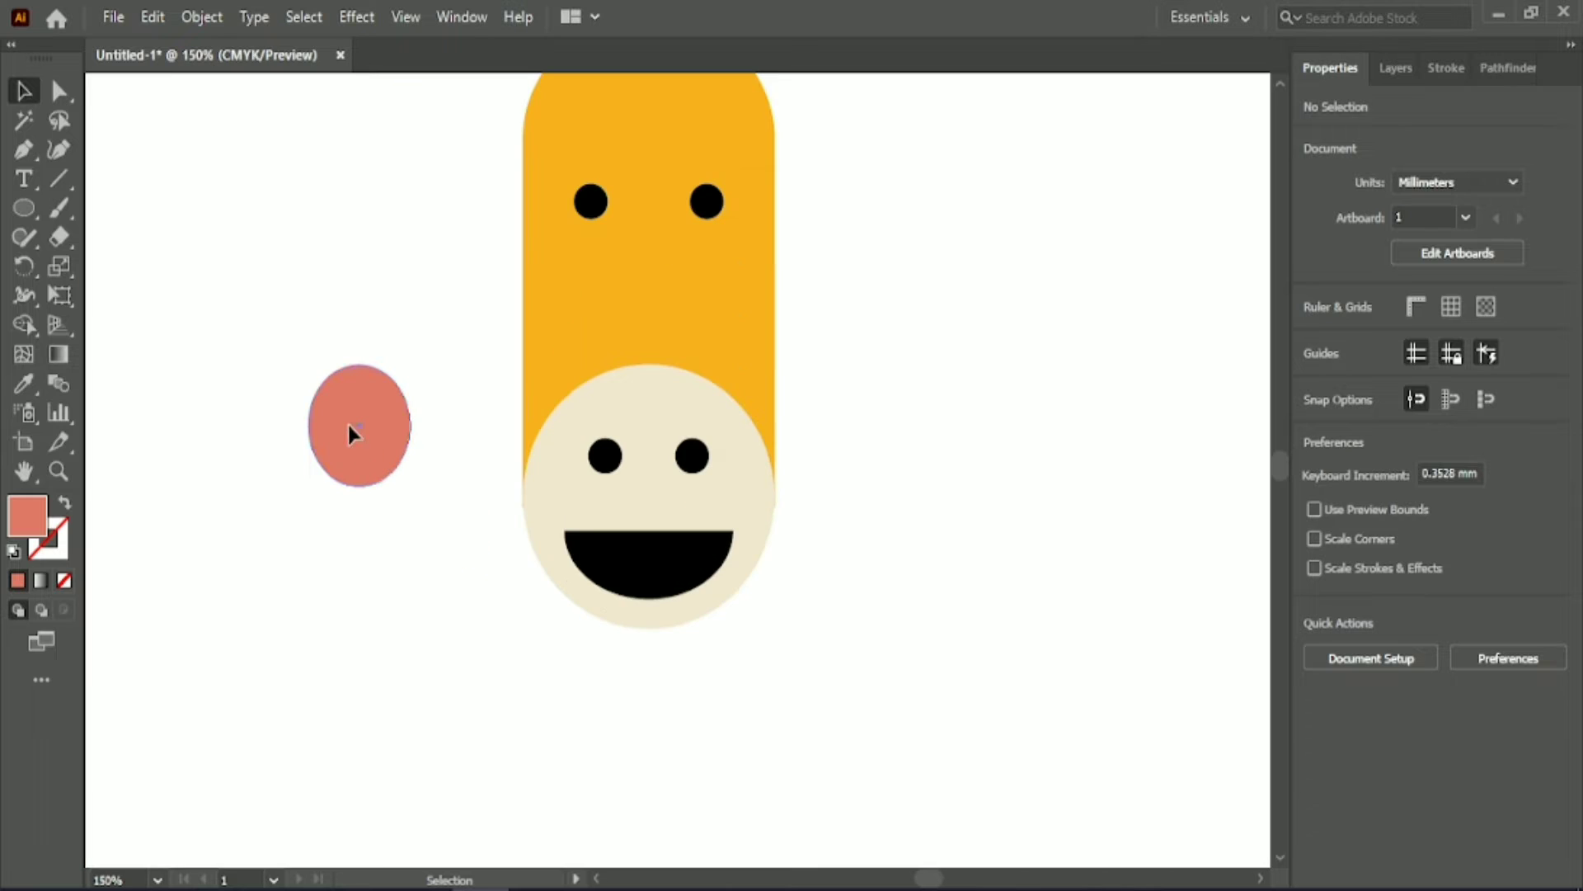
mouse_move(348, 420)
left_mouse_down()
mouse_move(646, 606)
mouse_move(636, 616)
left_mouse_up()
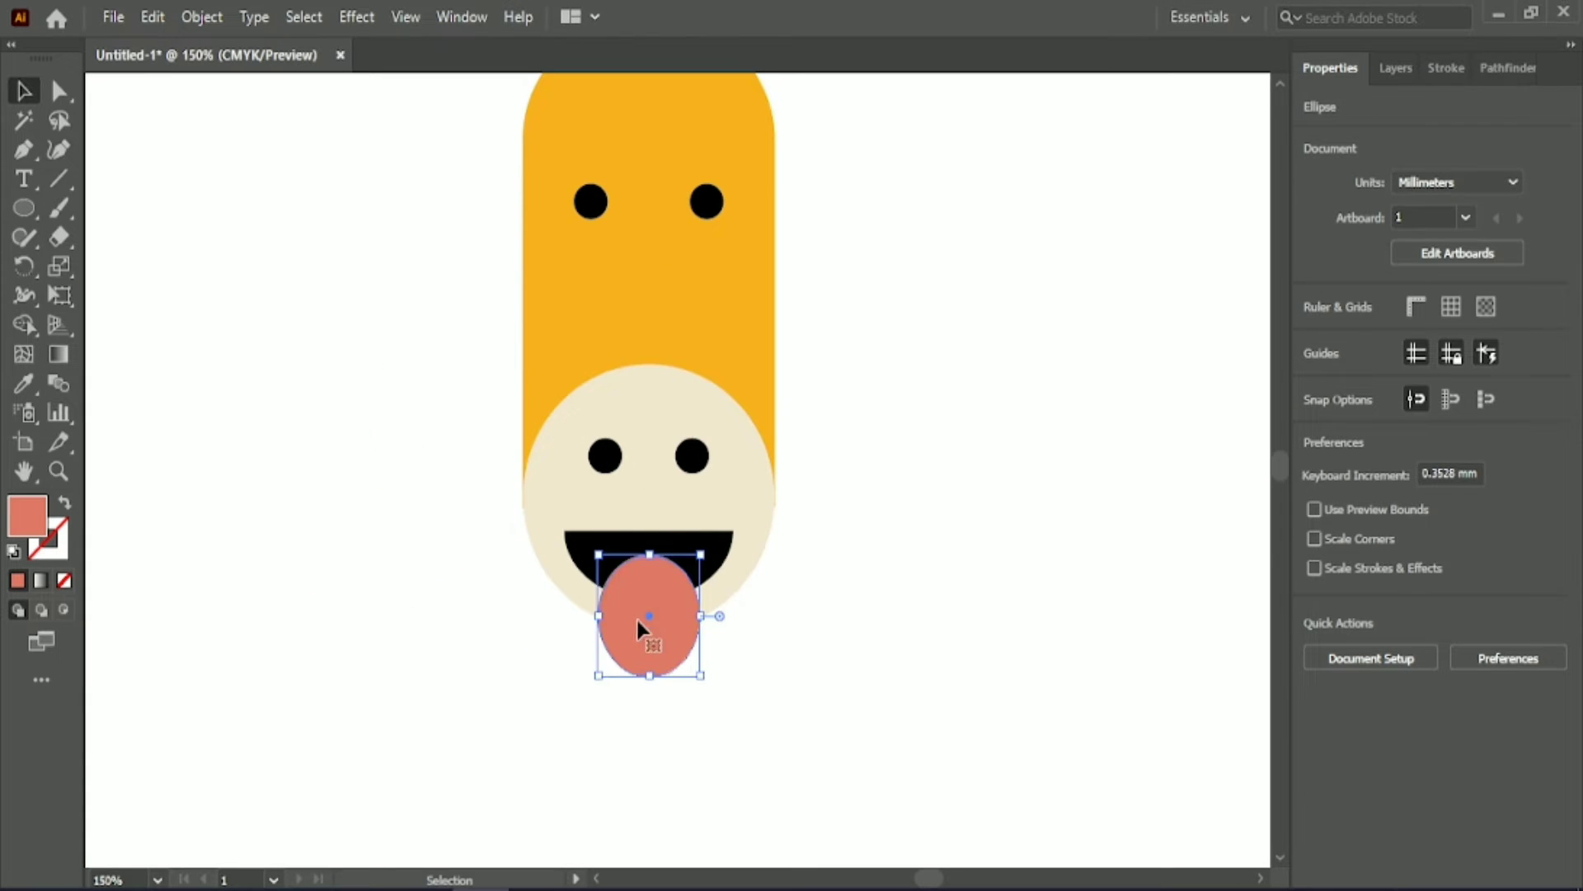
scroll(702, 711, "up", 1)
scroll(569, 672, "up", 1)
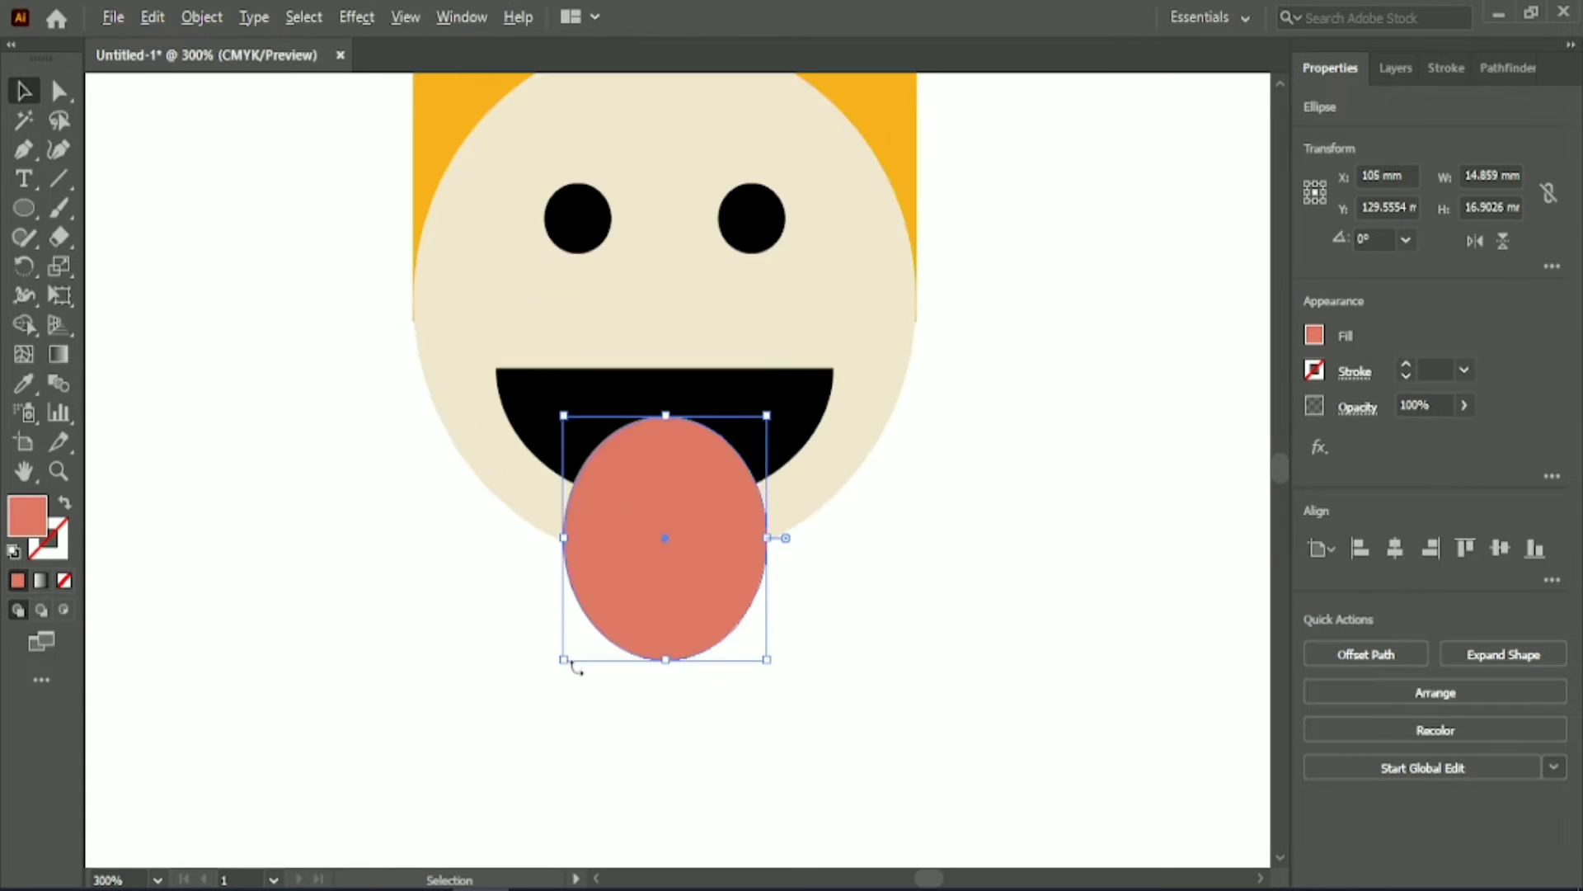
left_click(693, 395, "shift")
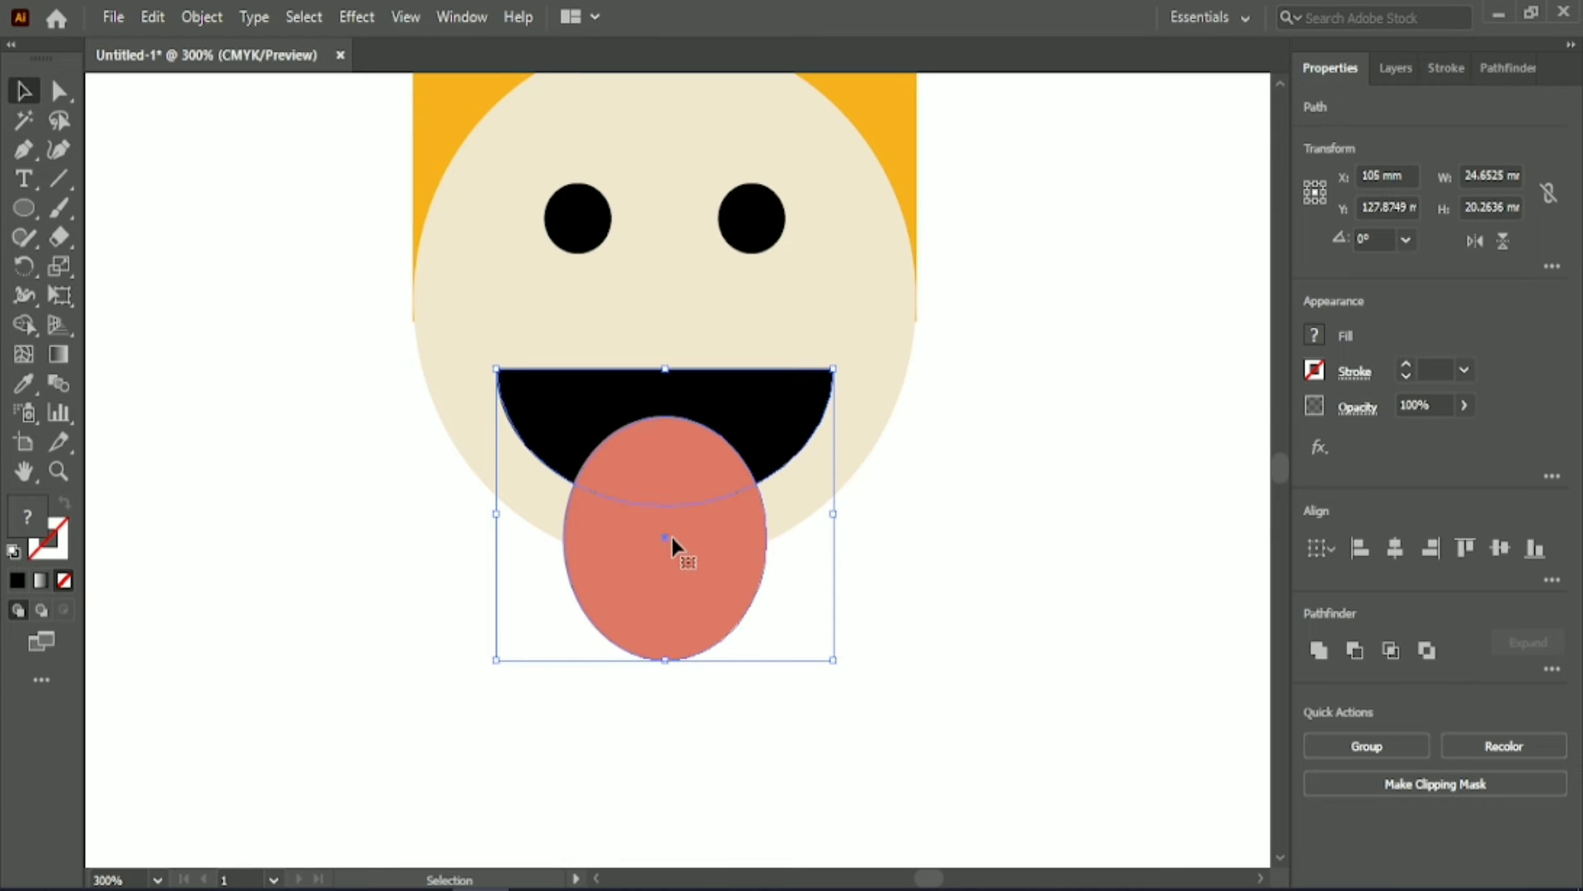
left_click_drag(671, 538, 1109, 546)
Step: Trim the tongue to the mouth's curve with Shape Builder, group them, and centre horizontally
left_click(24, 328)
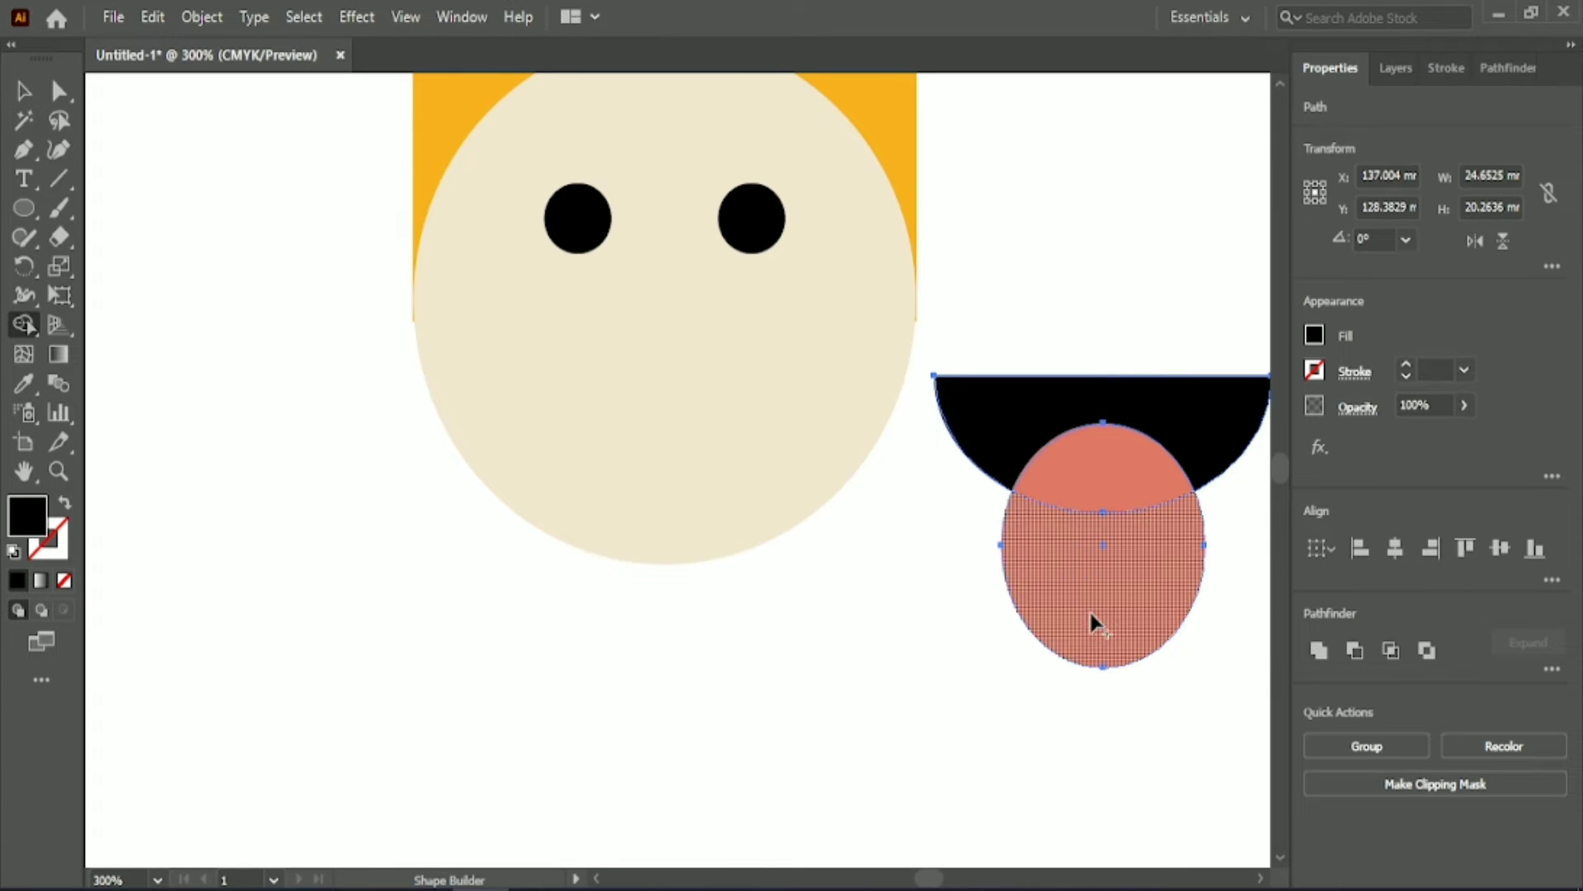
left_click(1092, 611, "alt")
key("v")
left_click(1504, 745)
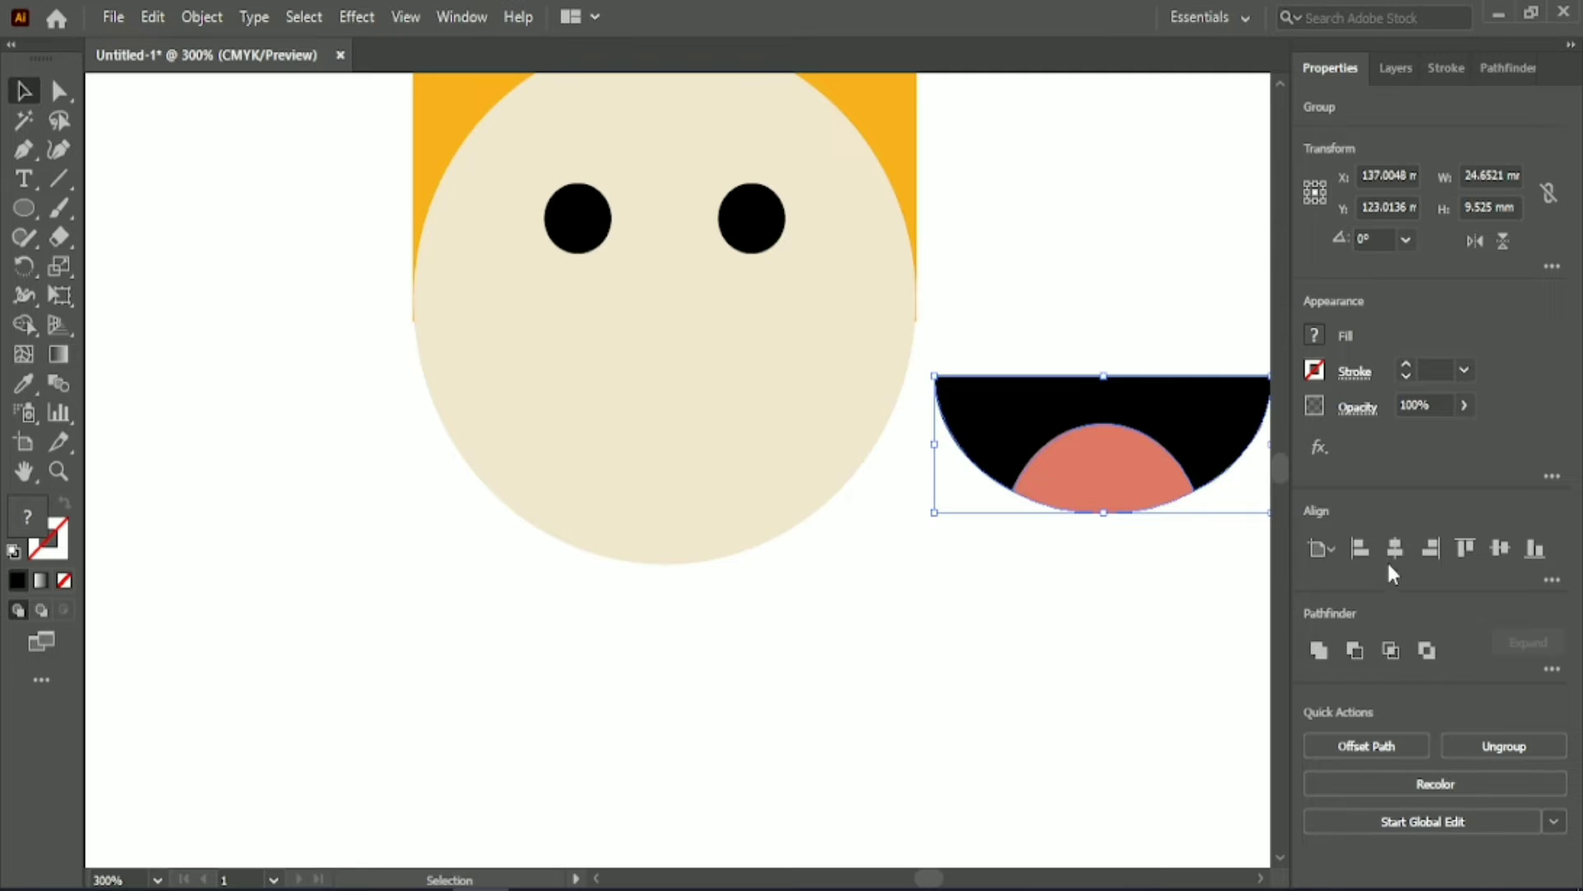
left_click(1396, 547)
left_click(1080, 437)
scroll(1077, 442, "down", 1)
scroll(1077, 442, "up", 3)
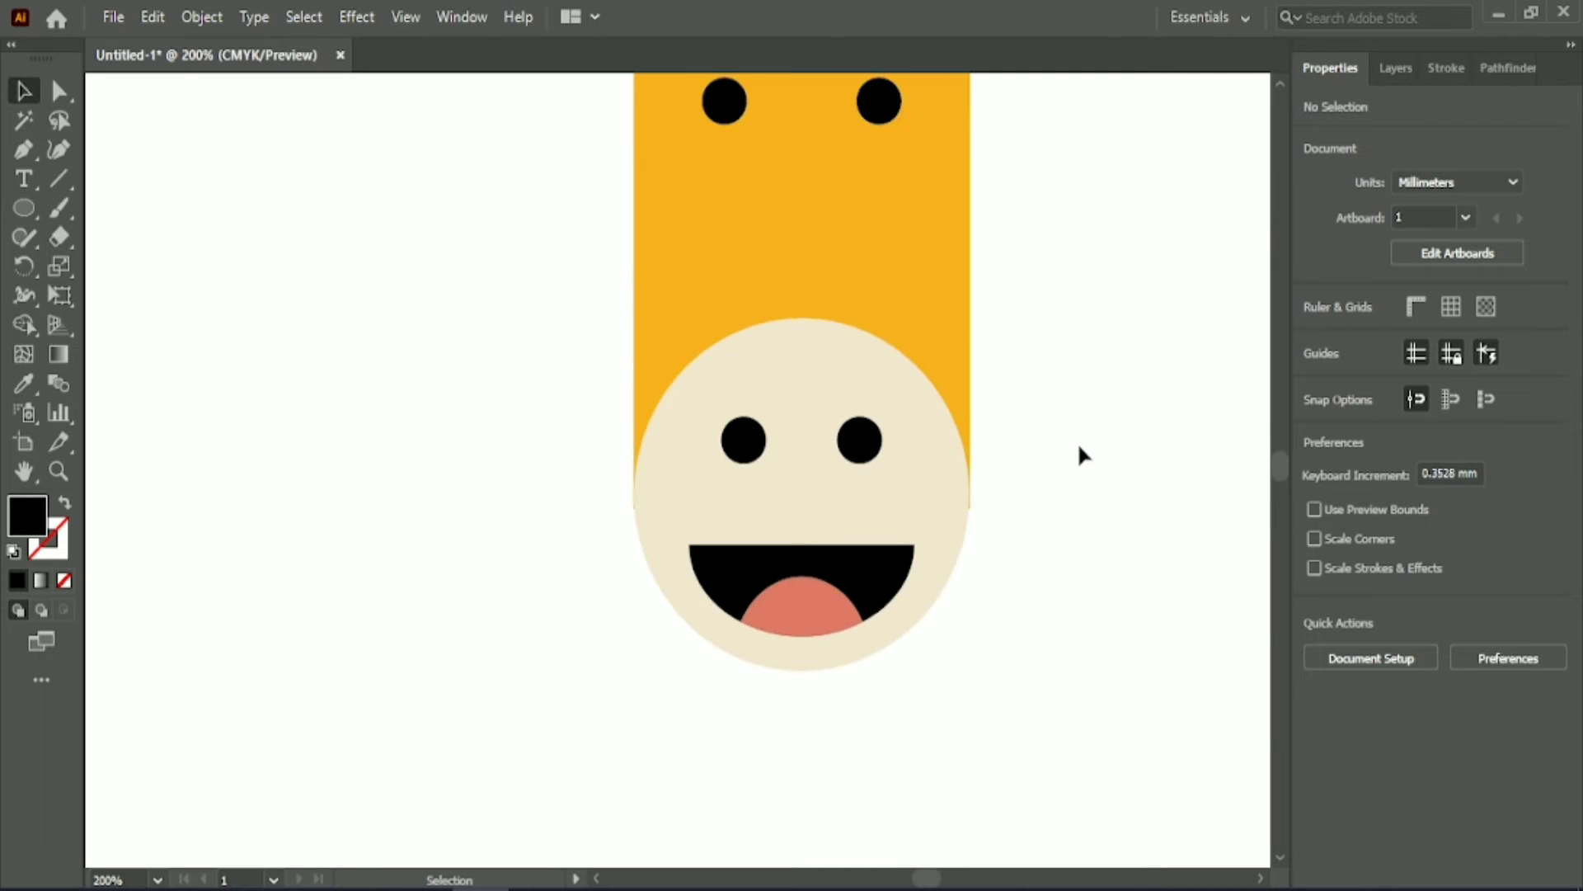
scroll(1077, 442, "down", 1)
left_click_drag(925, 879, 928, 879)
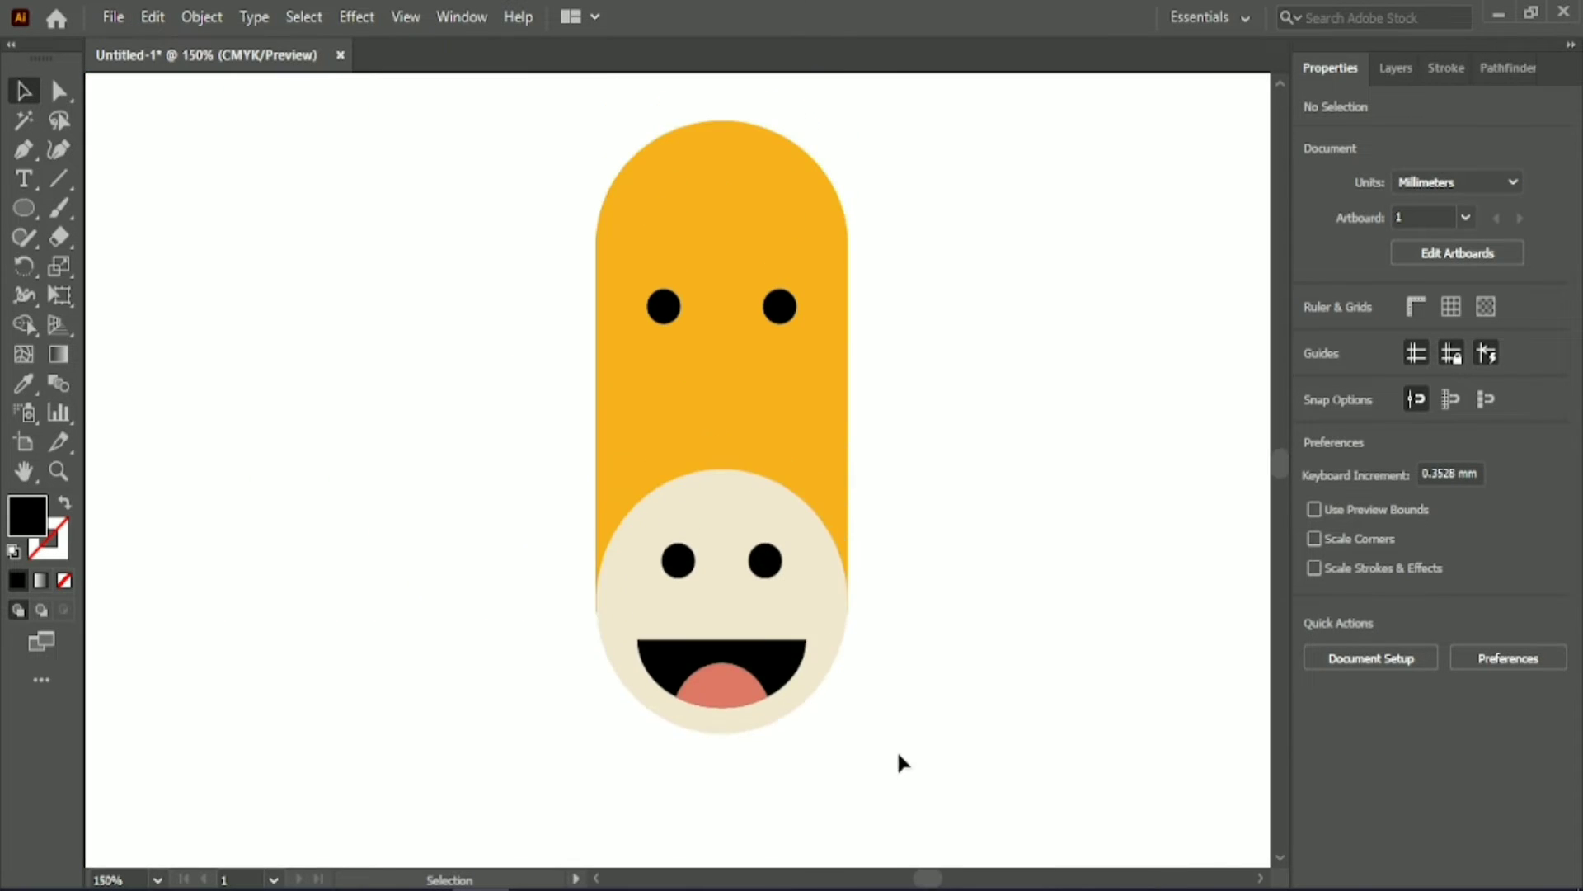
Step: Ungroup the pair of muzzle eyes
left_click_drag(783, 541, 782, 544)
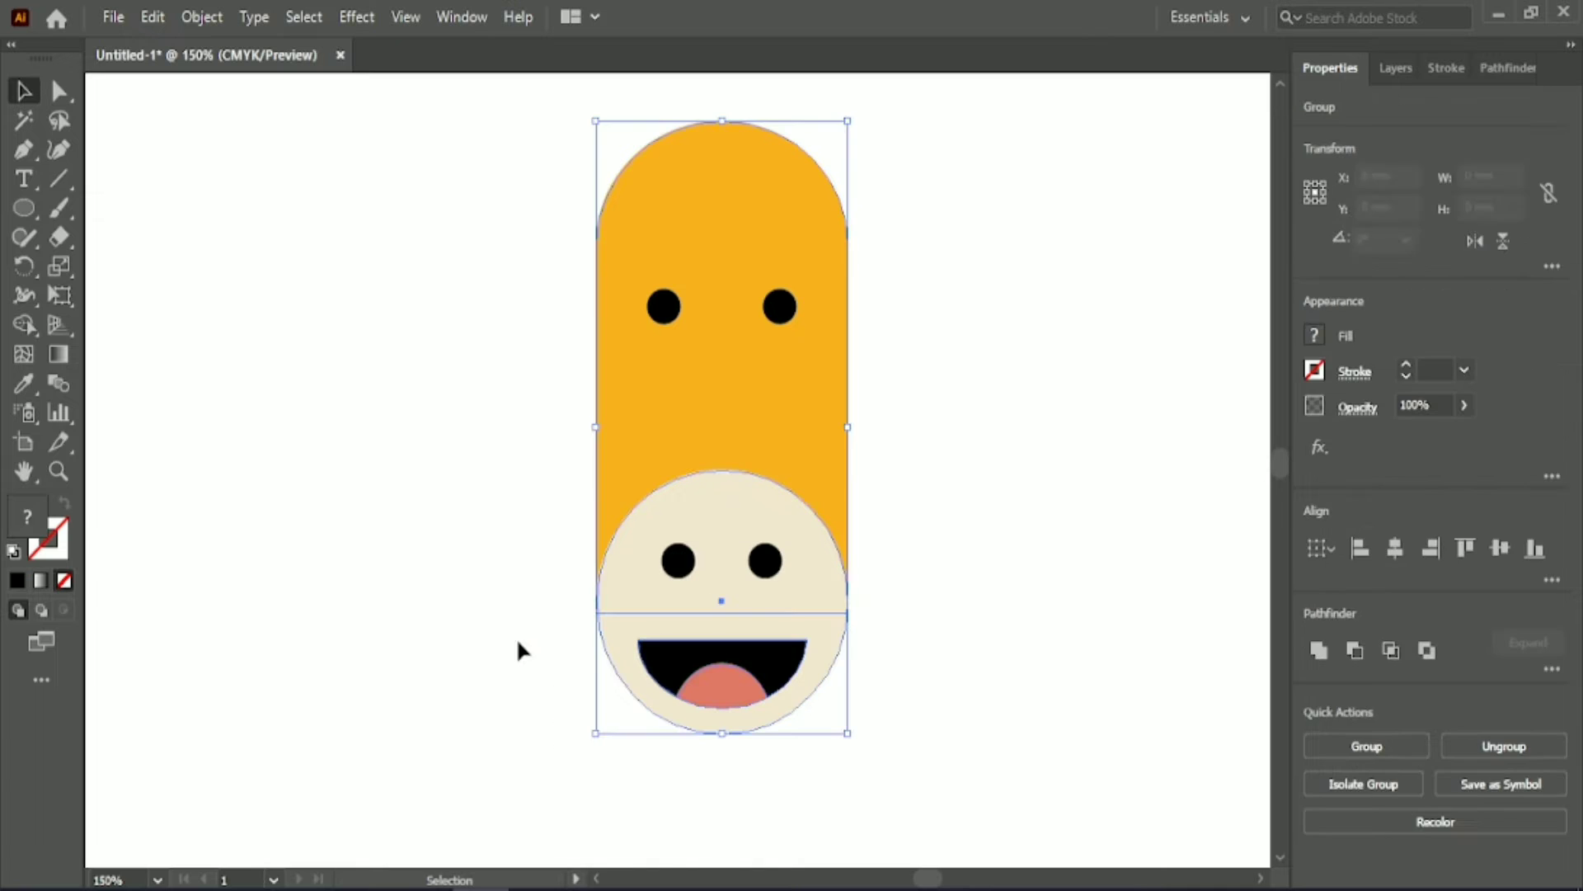
left_click(544, 637)
left_click(678, 561)
left_click(1367, 745)
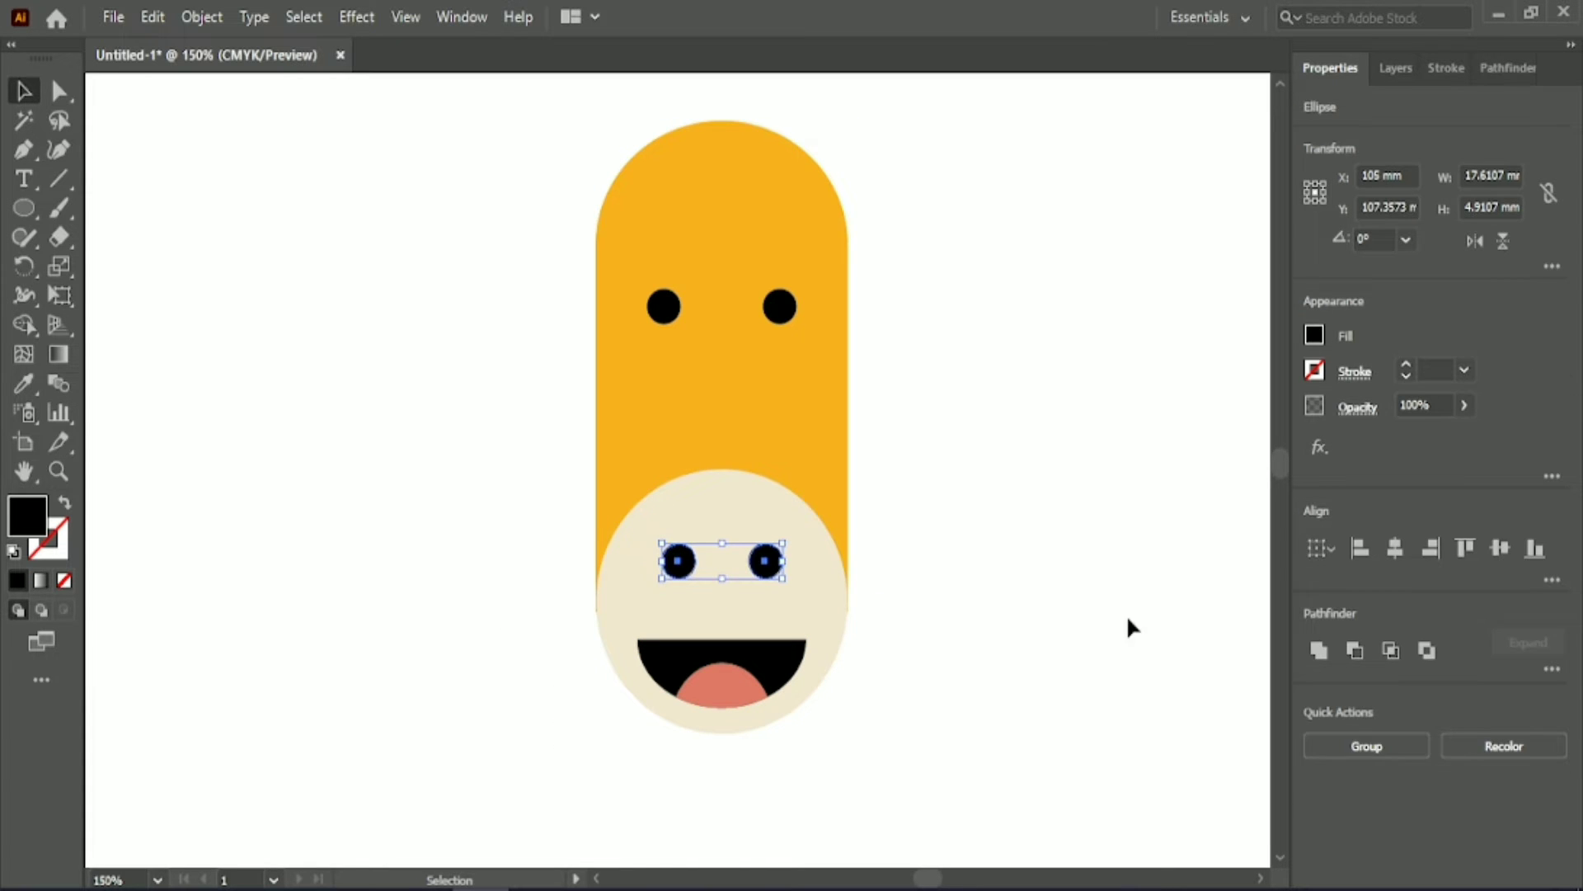
left_click(1126, 614)
Step: Regroup the two muzzle eyes, enlarge them slightly, and centre them on the face
left_click(763, 563)
left_click(683, 562)
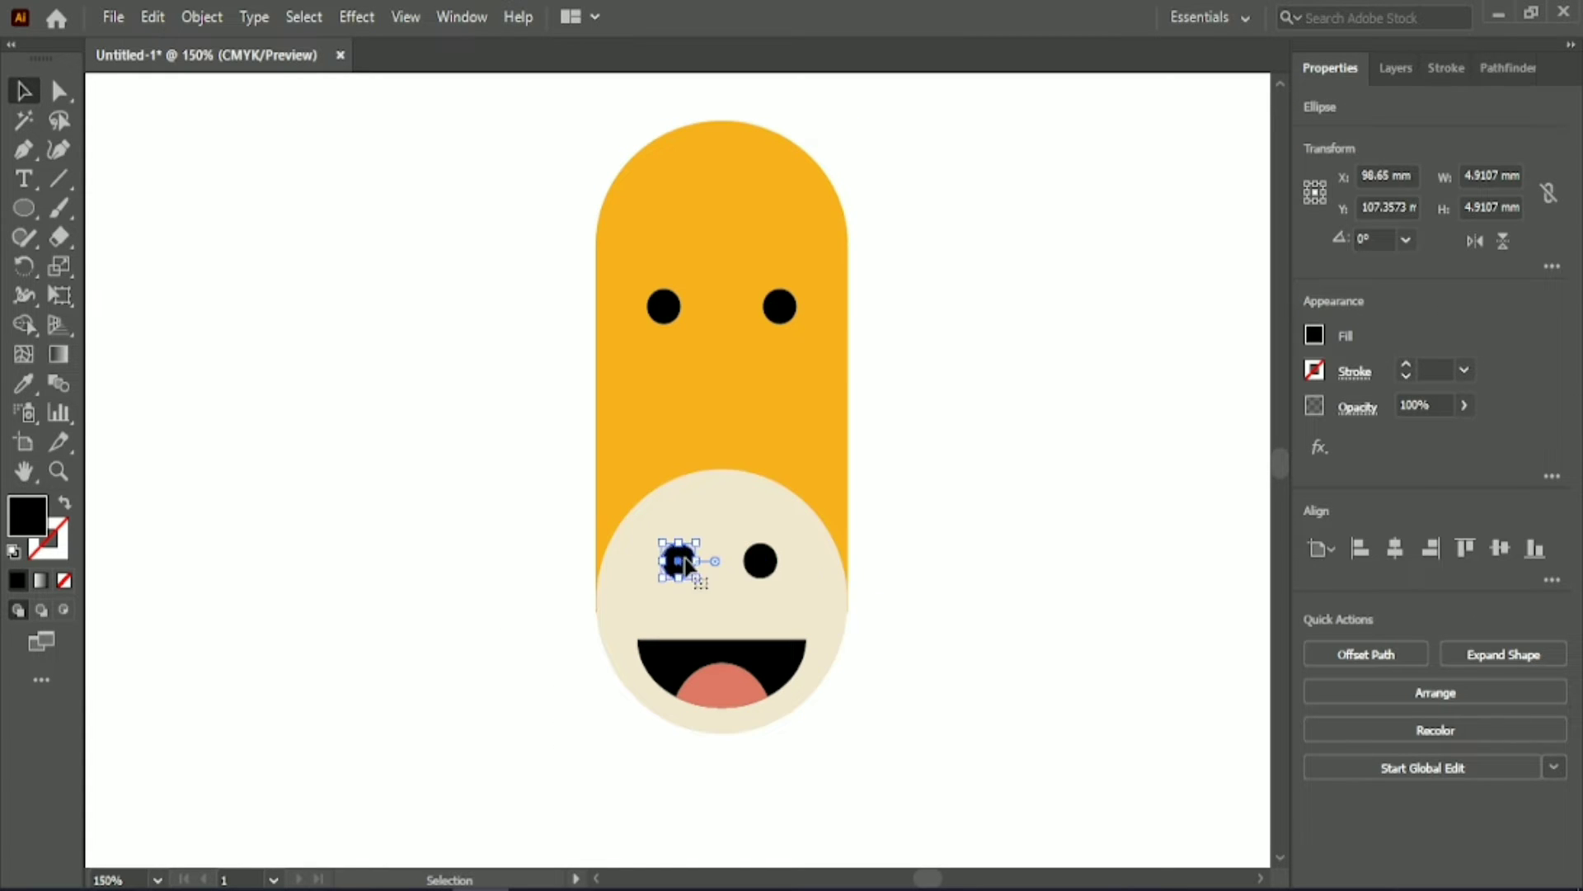
left_click(762, 564, "shift")
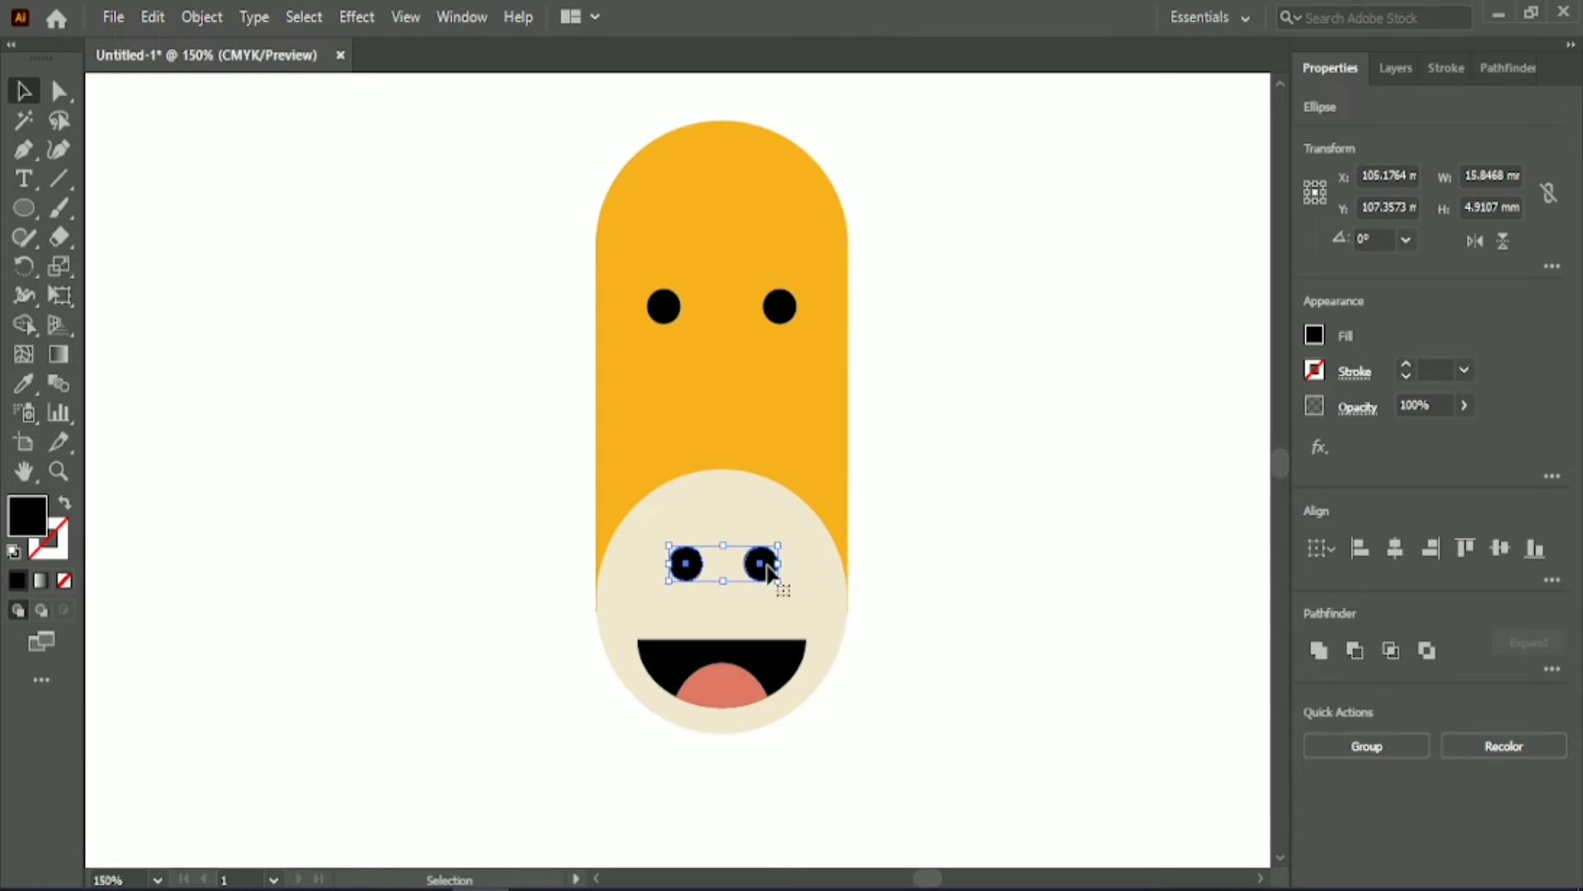
left_click(1369, 745)
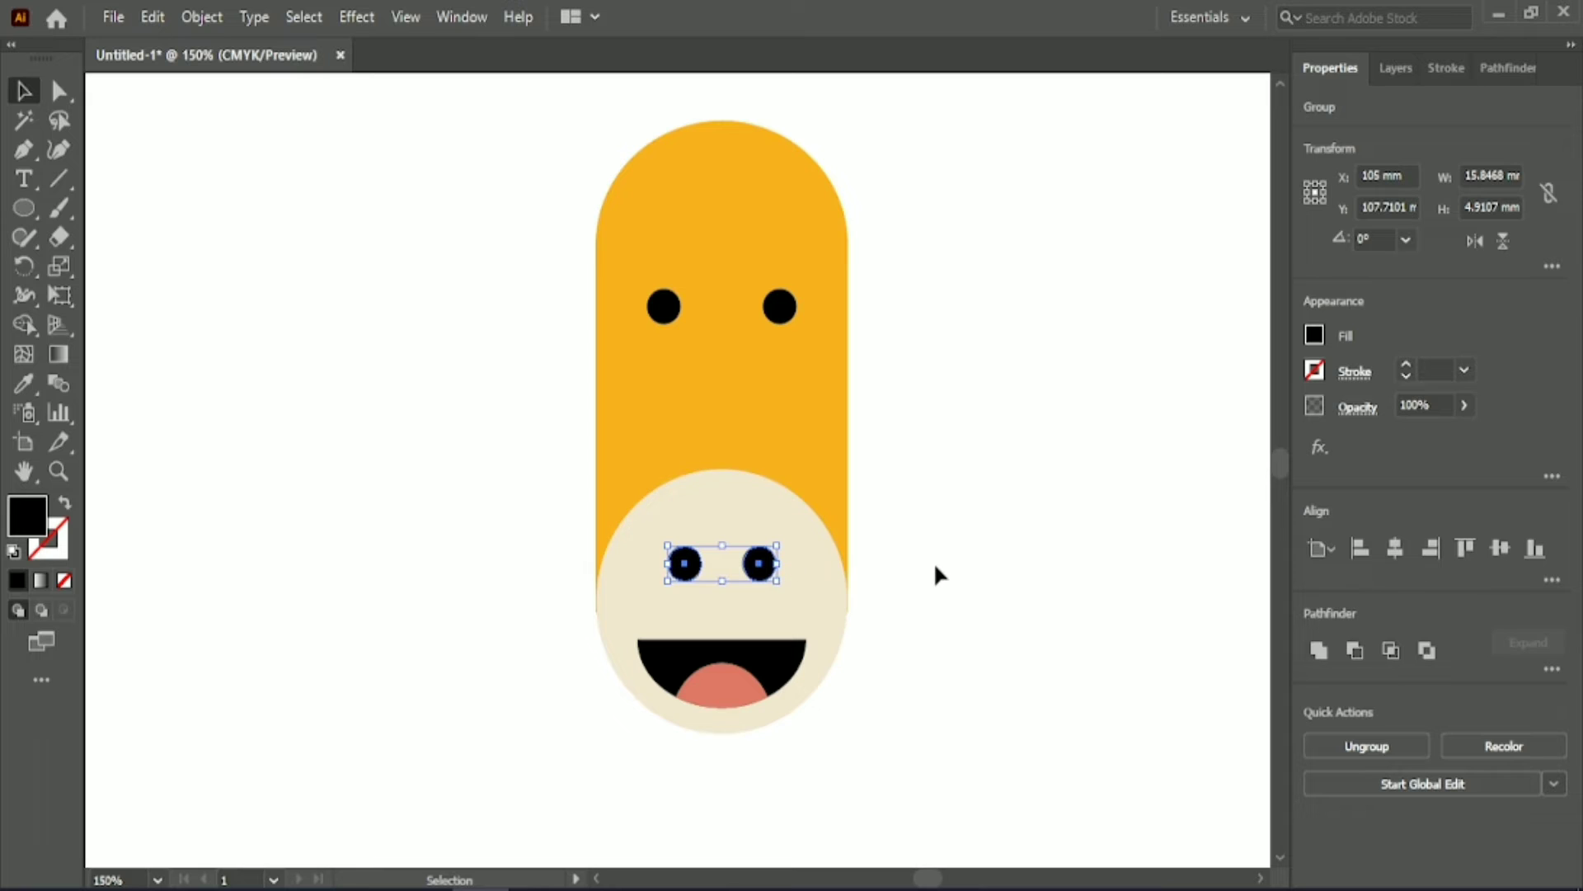
left_click_drag(778, 582, 782, 582)
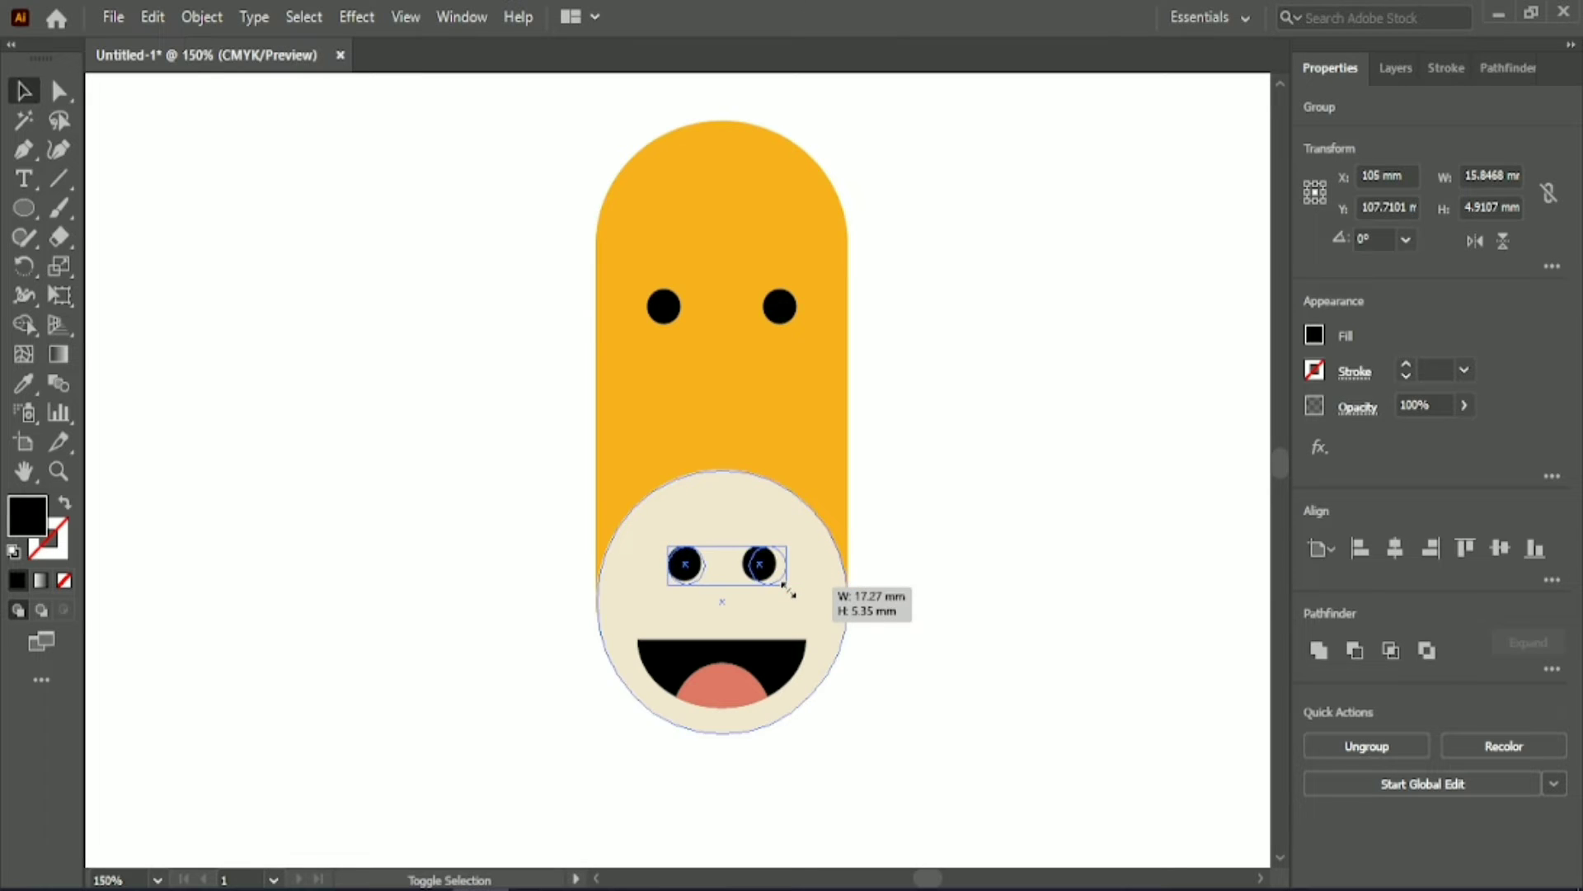
left_click(1393, 549)
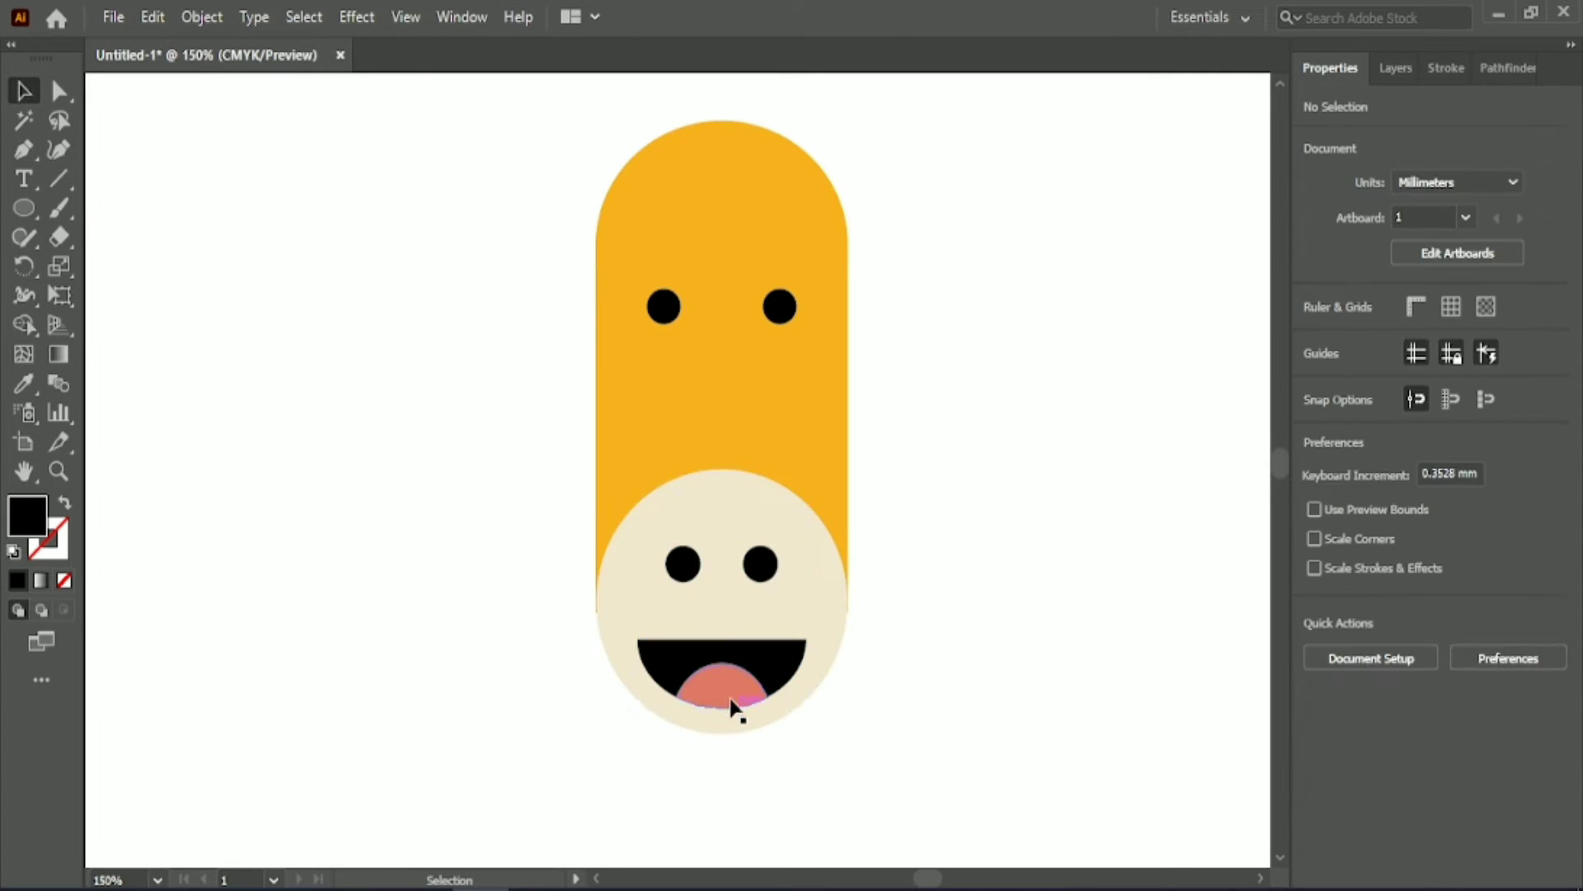
Step: Drag the mouth group's top edge up to make it slightly taller
left_click(764, 665)
left_click(647, 798)
left_click(744, 686)
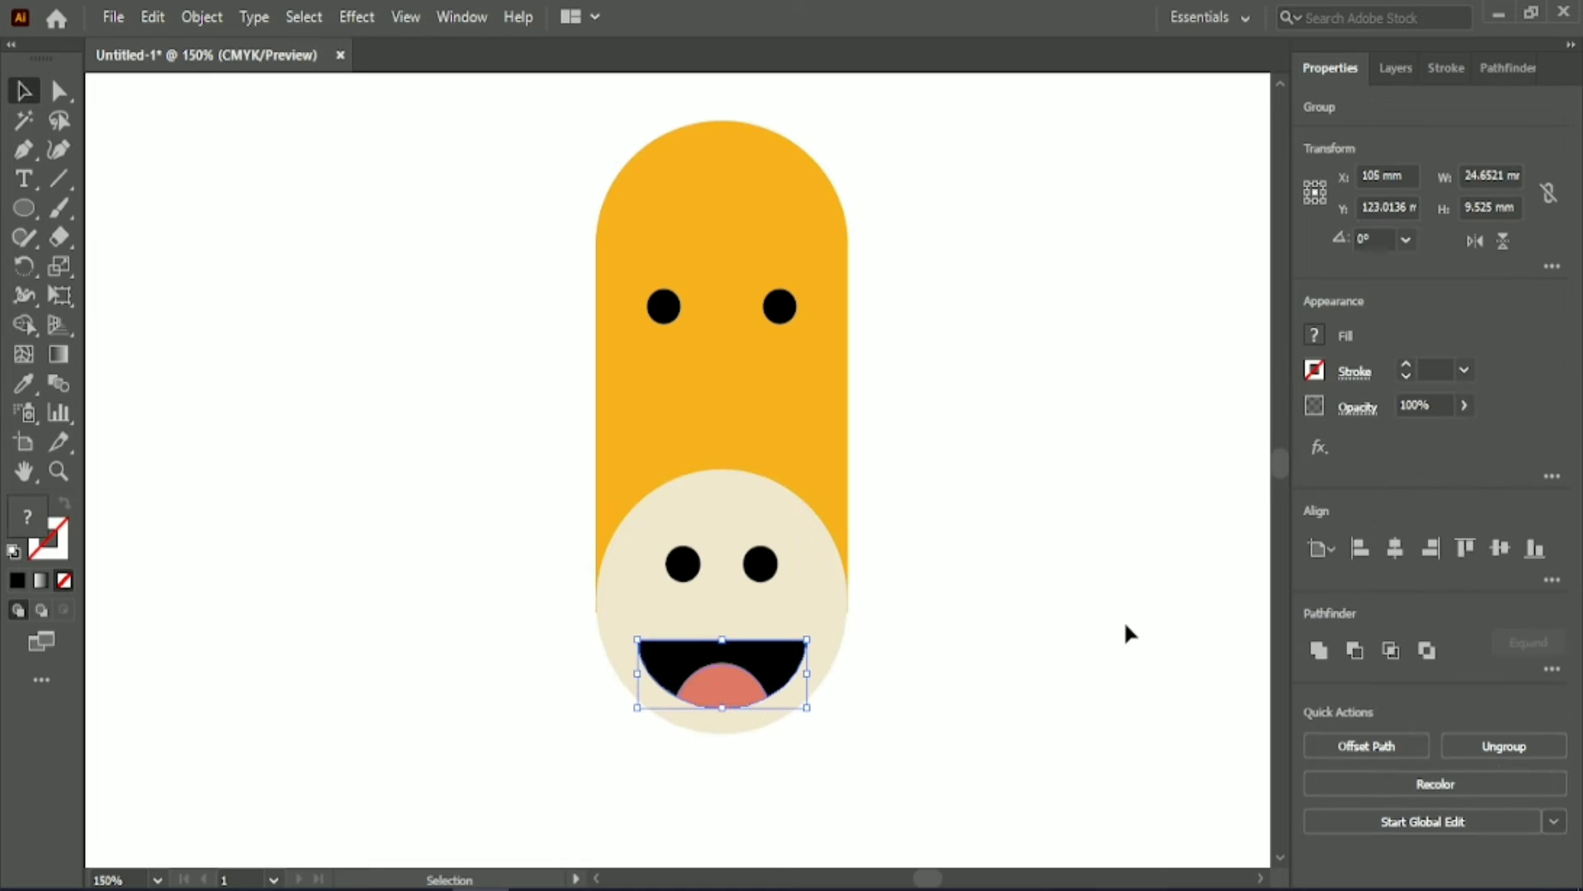
left_click_drag(722, 640, 723, 632)
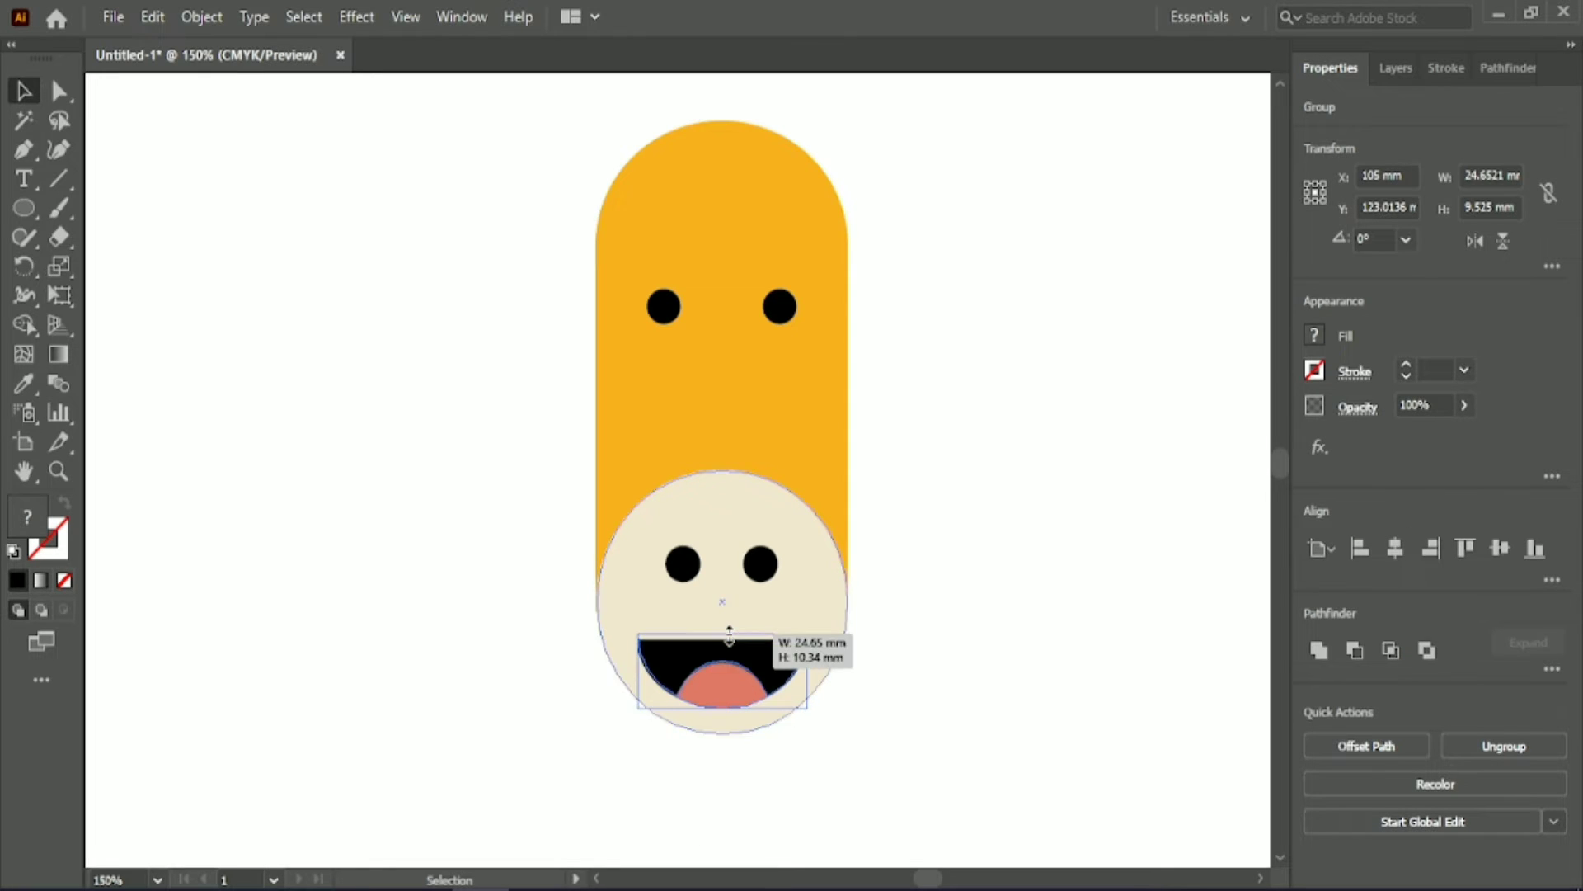
left_click(916, 612)
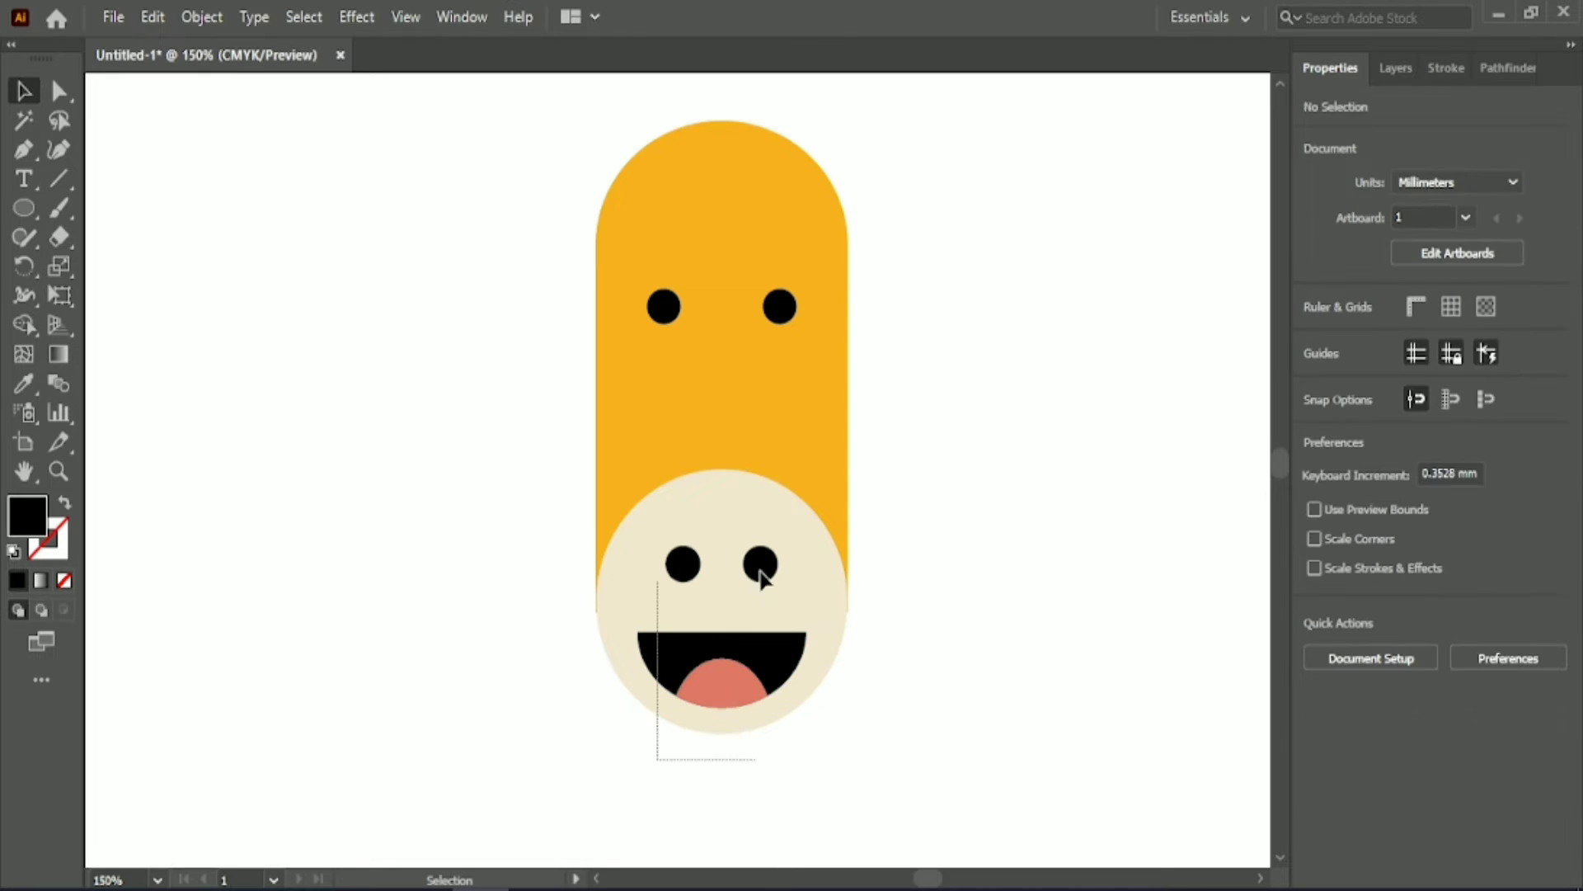
Step: Ungroup the head and select the cream muzzle together with its nostrils and mouth
left_click_drag(654, 760, 813, 437)
left_click(813, 437, "shift")
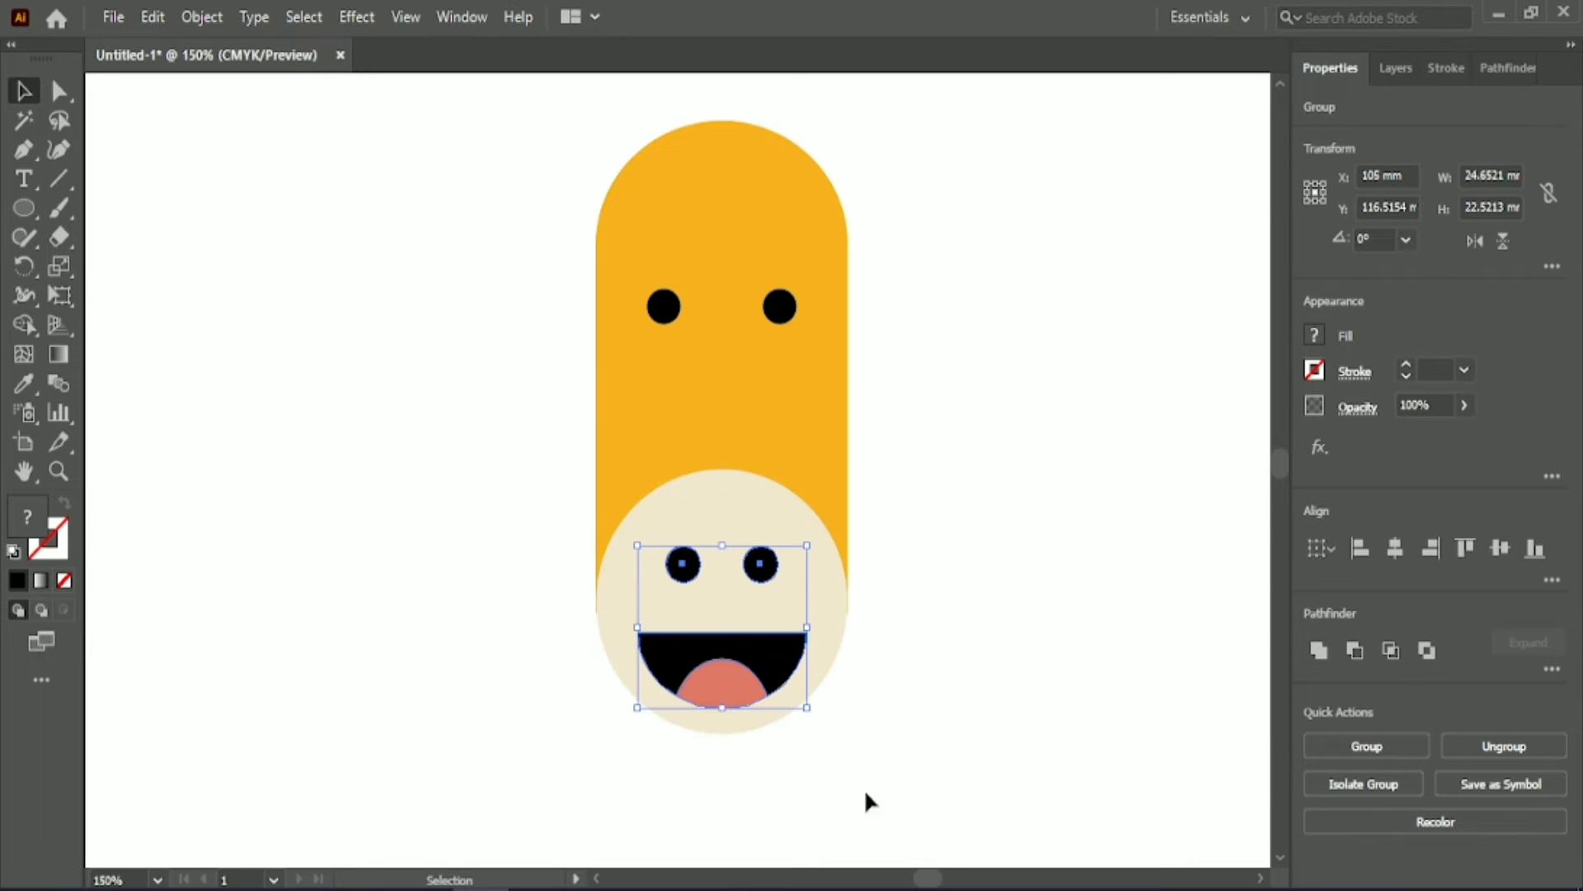
left_click(711, 737)
key("ctrl+shift+g")
left_click(873, 369)
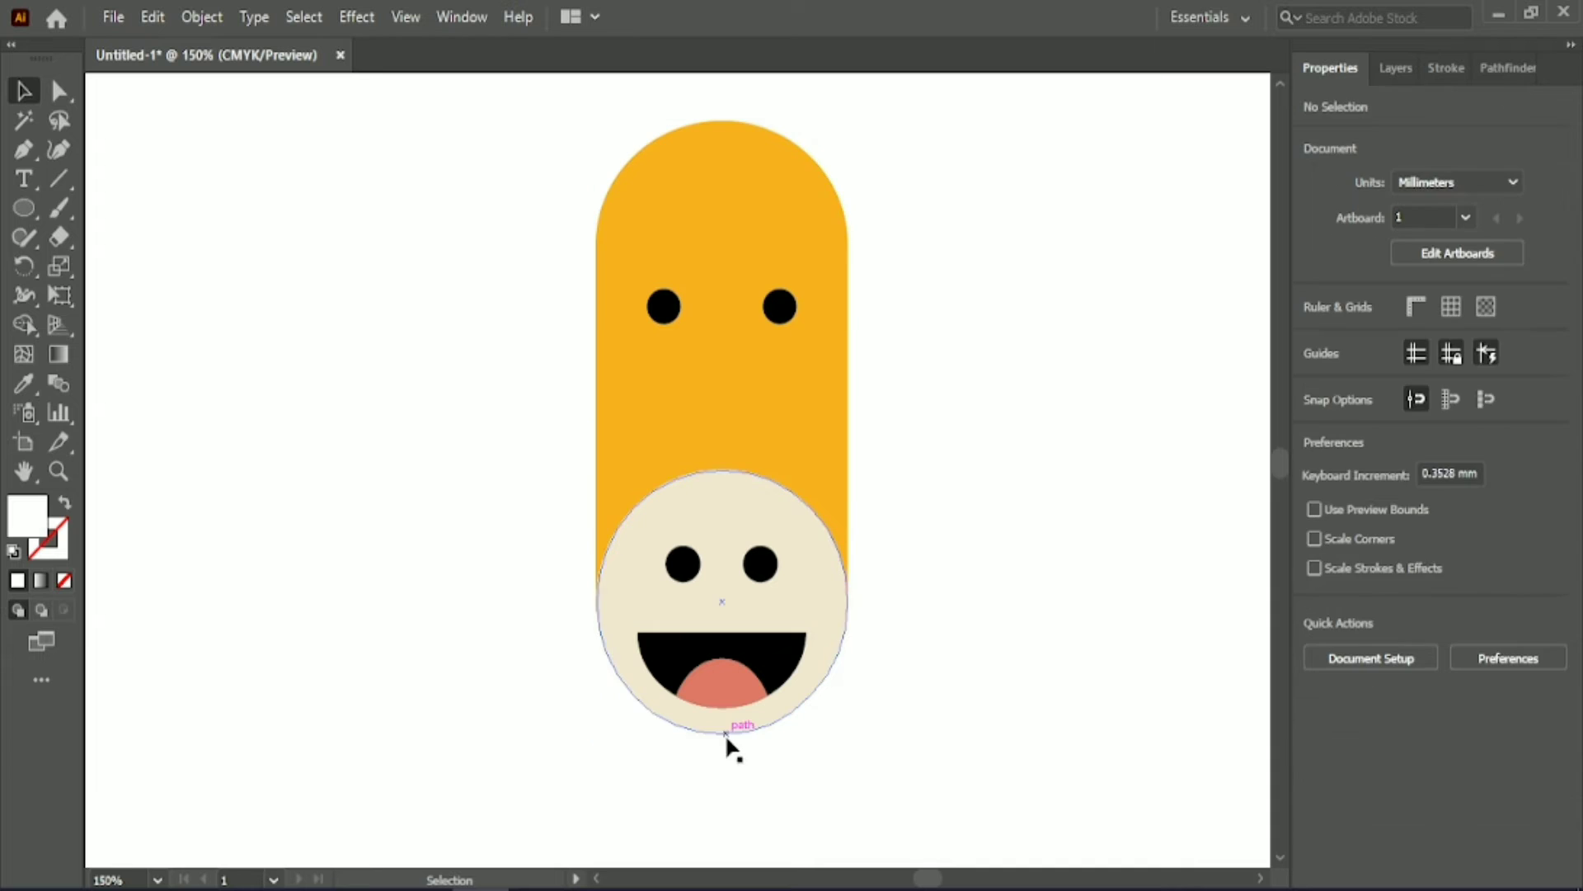
left_click(726, 730)
left_click_drag(678, 783, 762, 498)
Step: Group the face parts, move them aside, and draw a rectangle across the head's bottom
left_click(1368, 753)
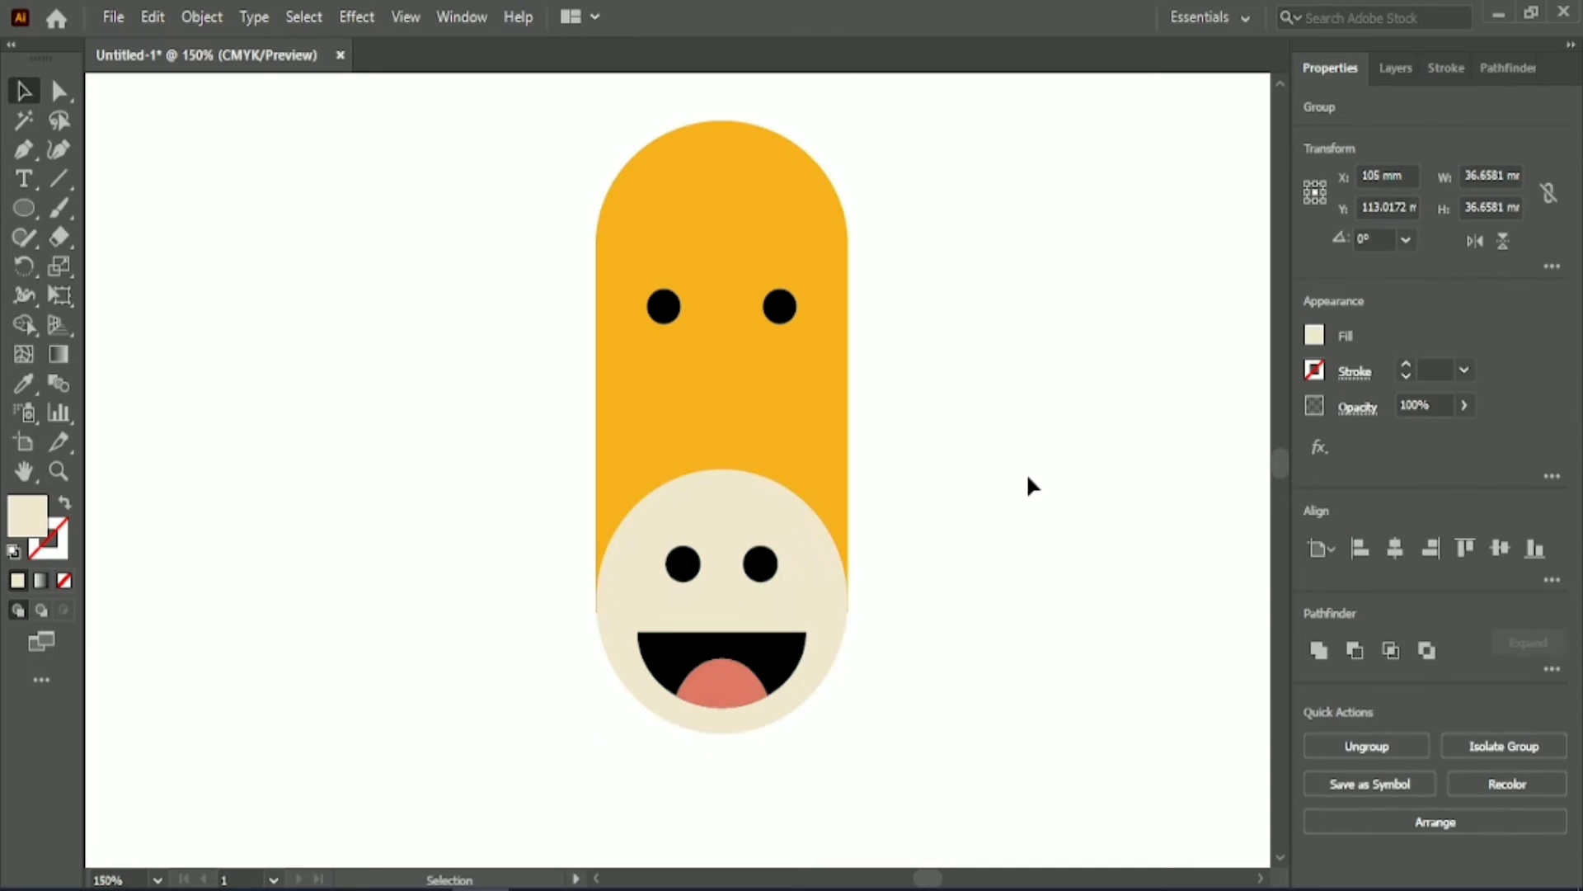
left_click(1026, 472)
left_click_drag(763, 595, 378, 481)
left_click(416, 330)
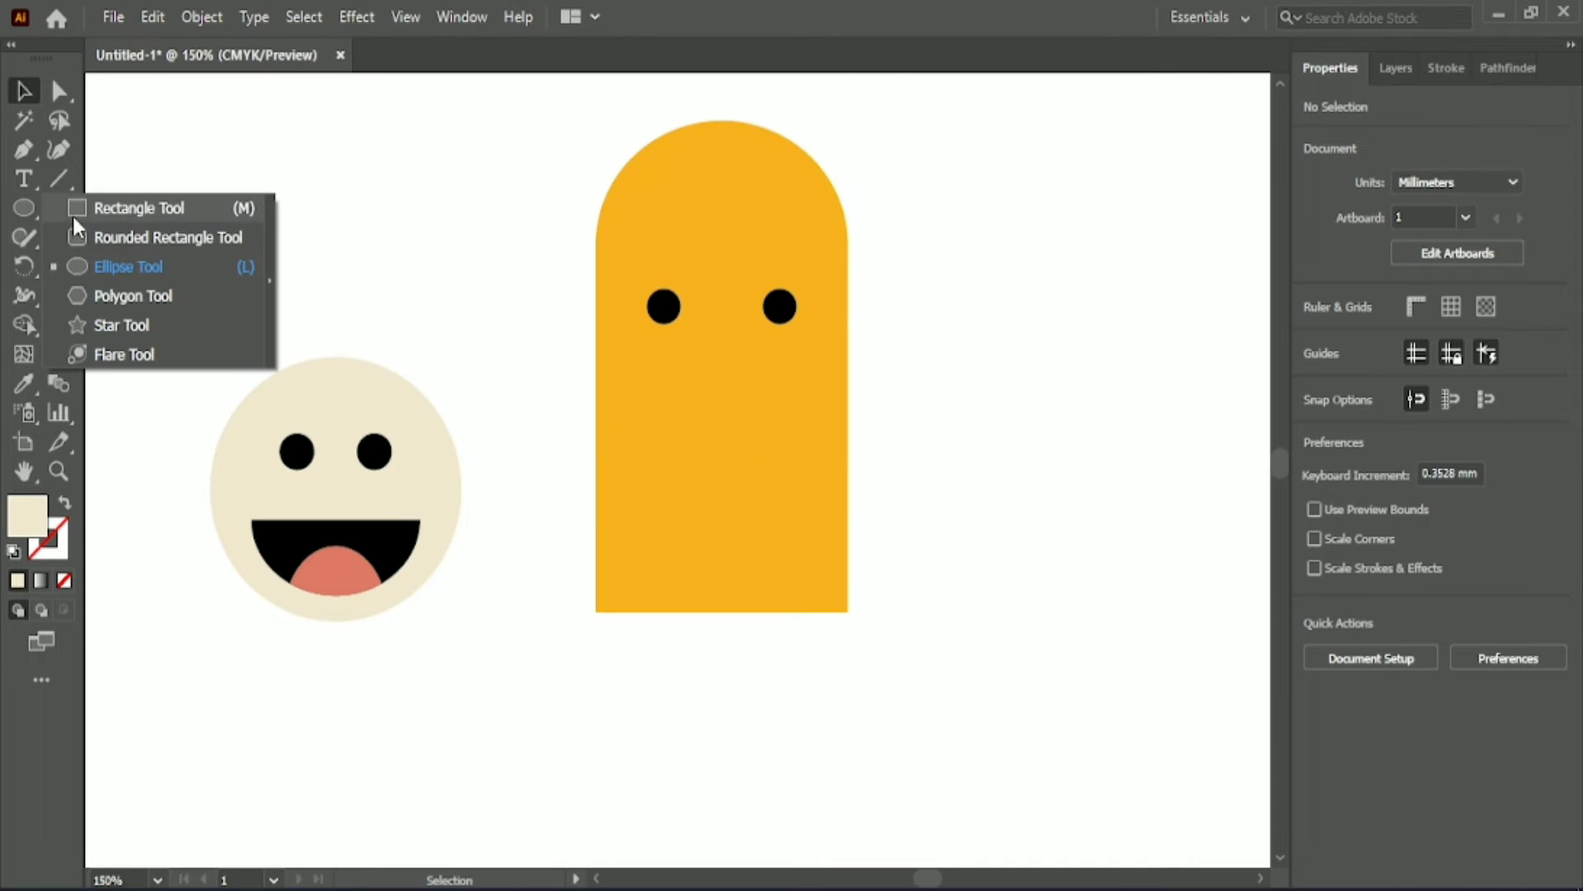
left_click_drag(24, 207, 83, 209)
left_click_drag(569, 570, 931, 694)
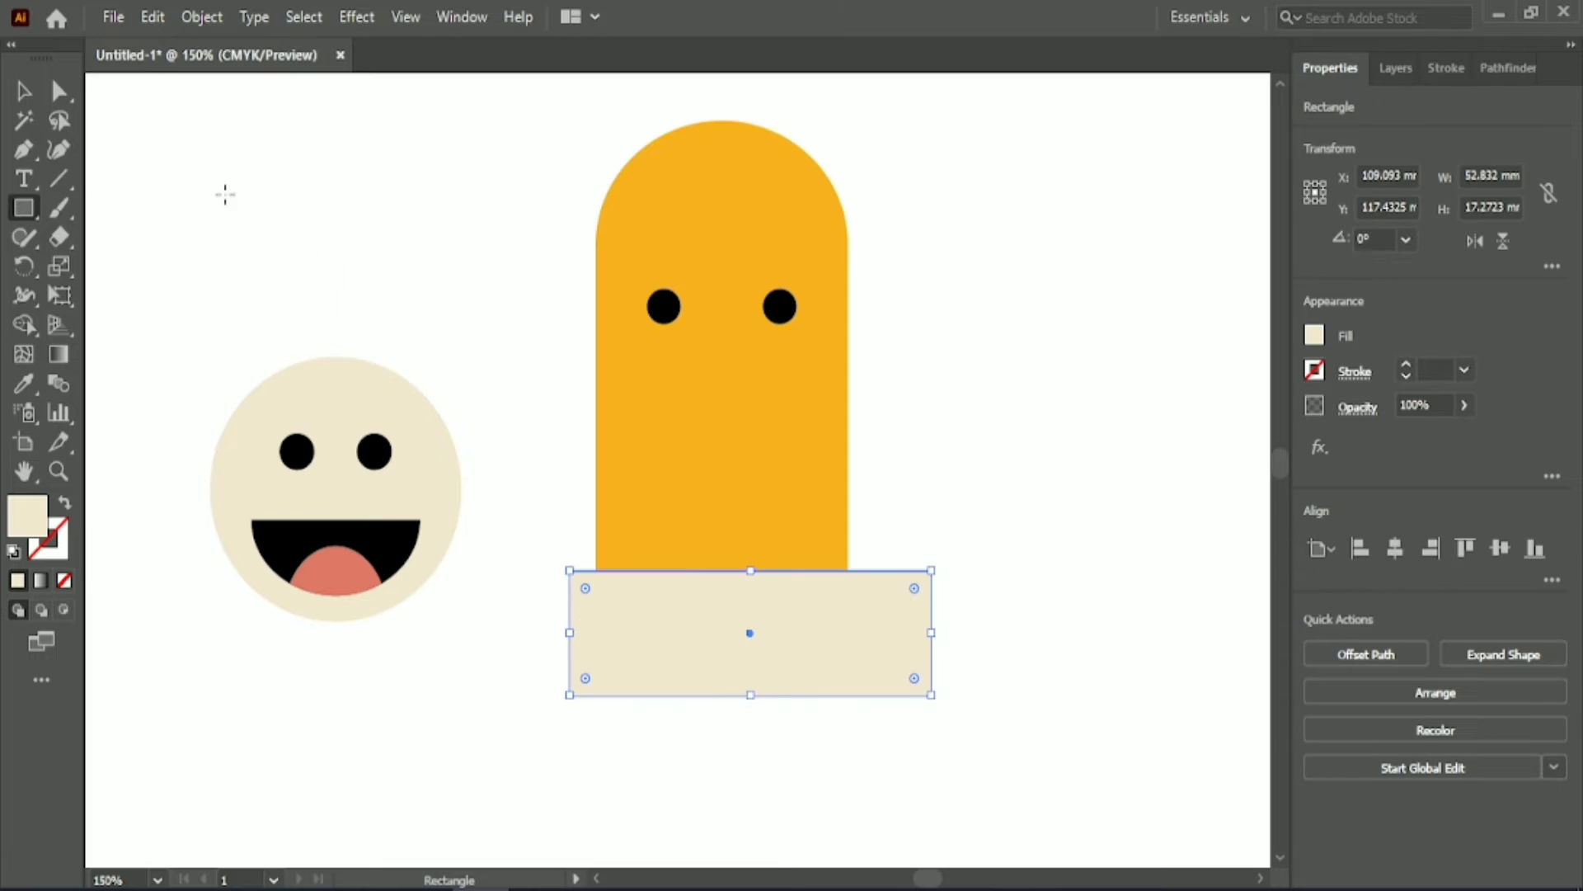
left_click(35, 94)
Step: Trim the head's bottom flat by deleting the rectangle overlap with Shape Builder
key("Up")
key("Up")
key("Up")
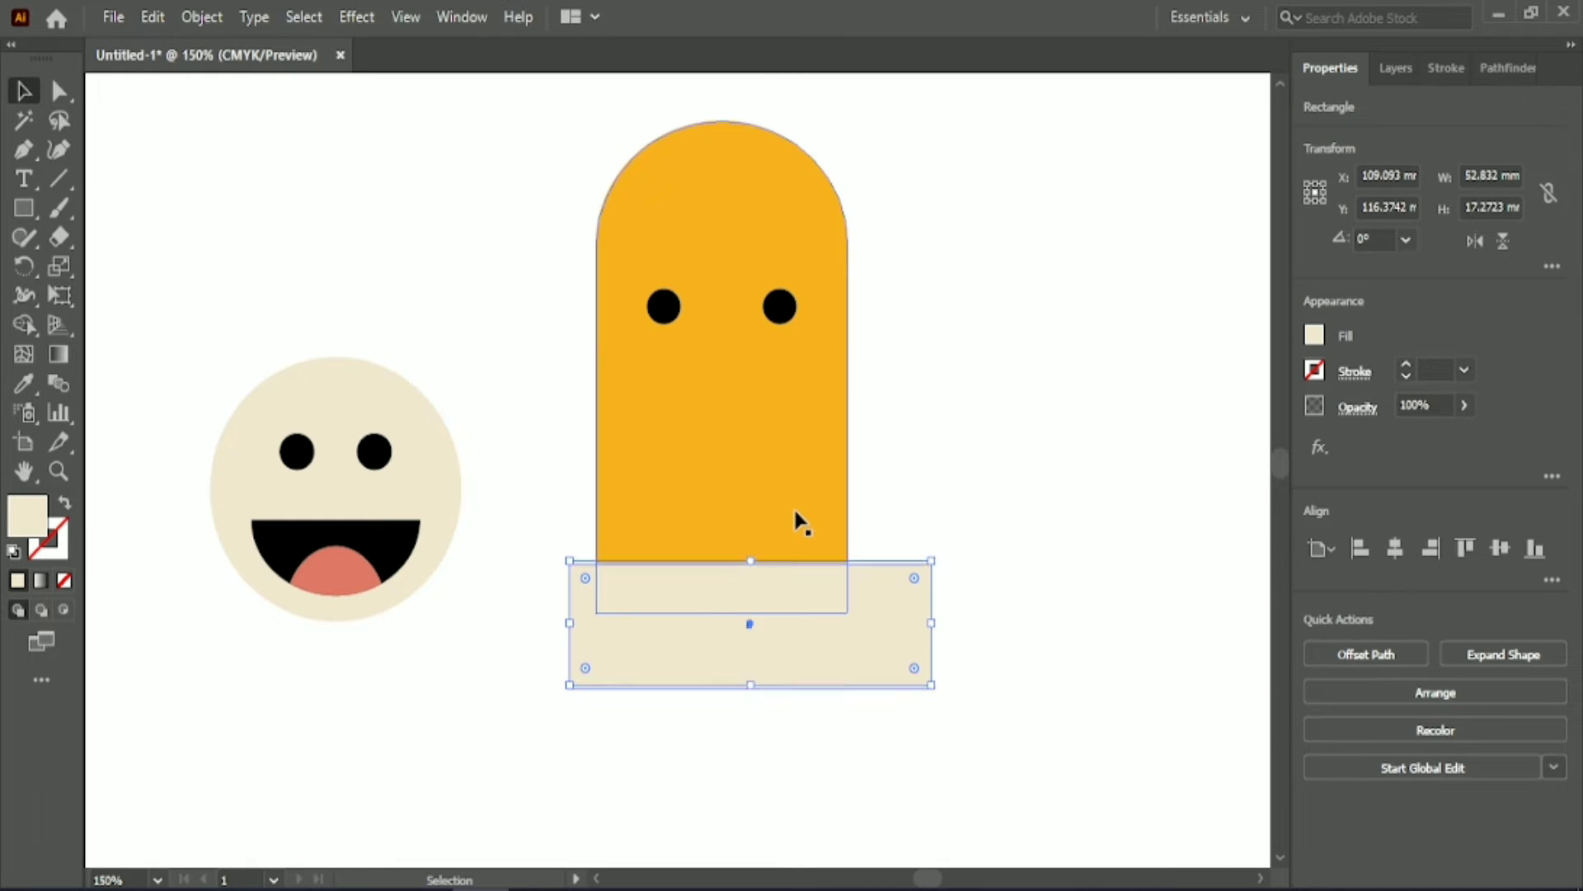
key("Up")
key("Up")
key("Up")
left_click_drag(638, 609, 714, 585)
left_click(24, 324)
key("v")
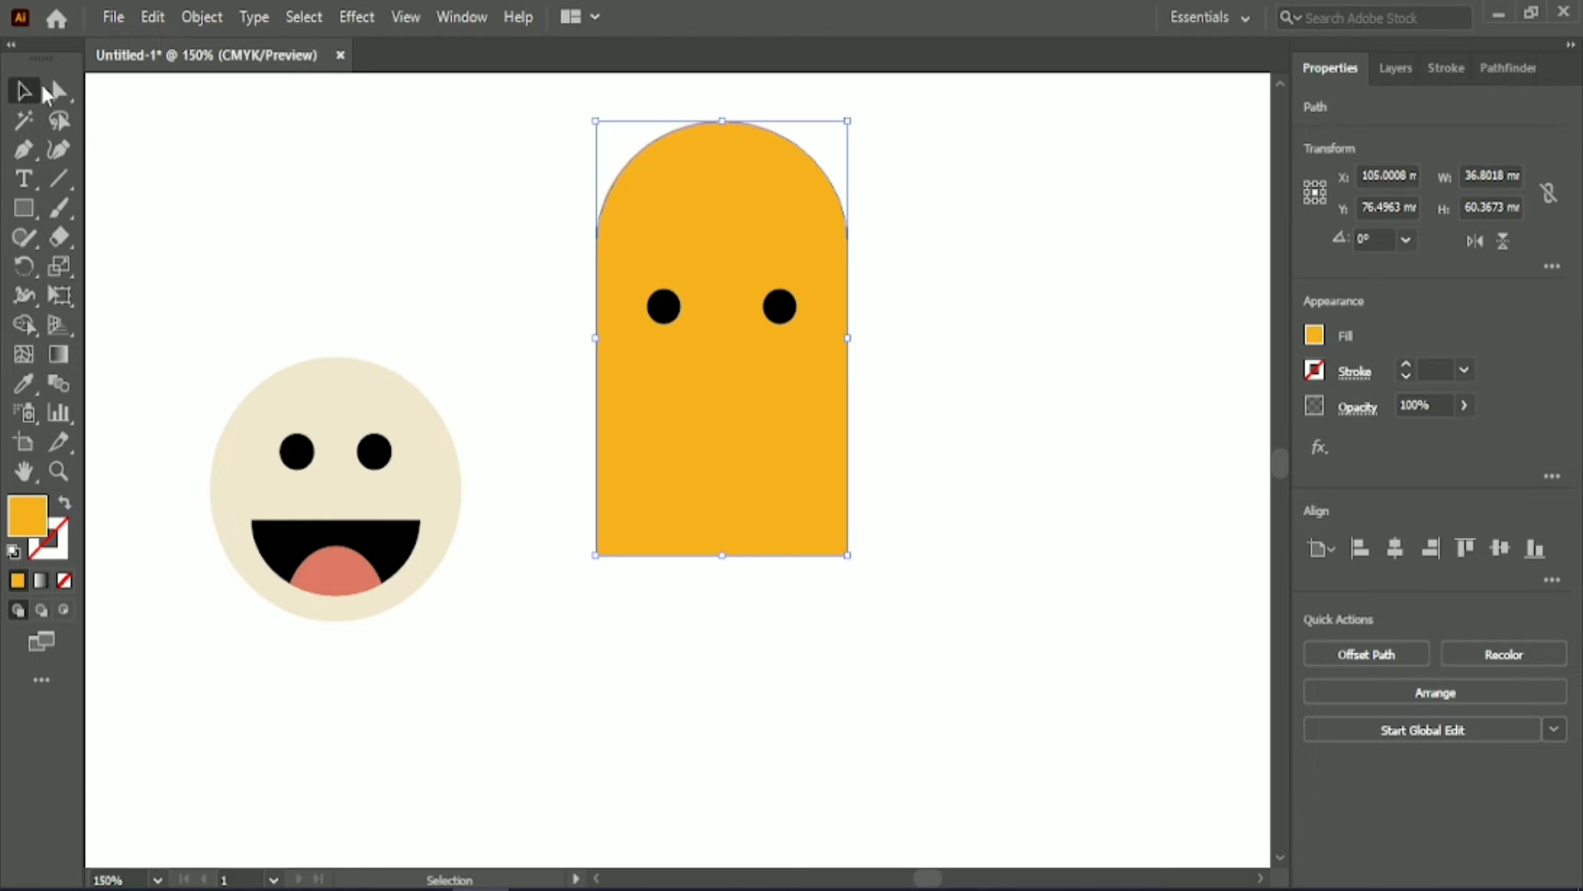
left_click(446, 226)
Step: Spread the upper eyes slightly wider and centre the face group horizontally on the head
left_click(780, 307)
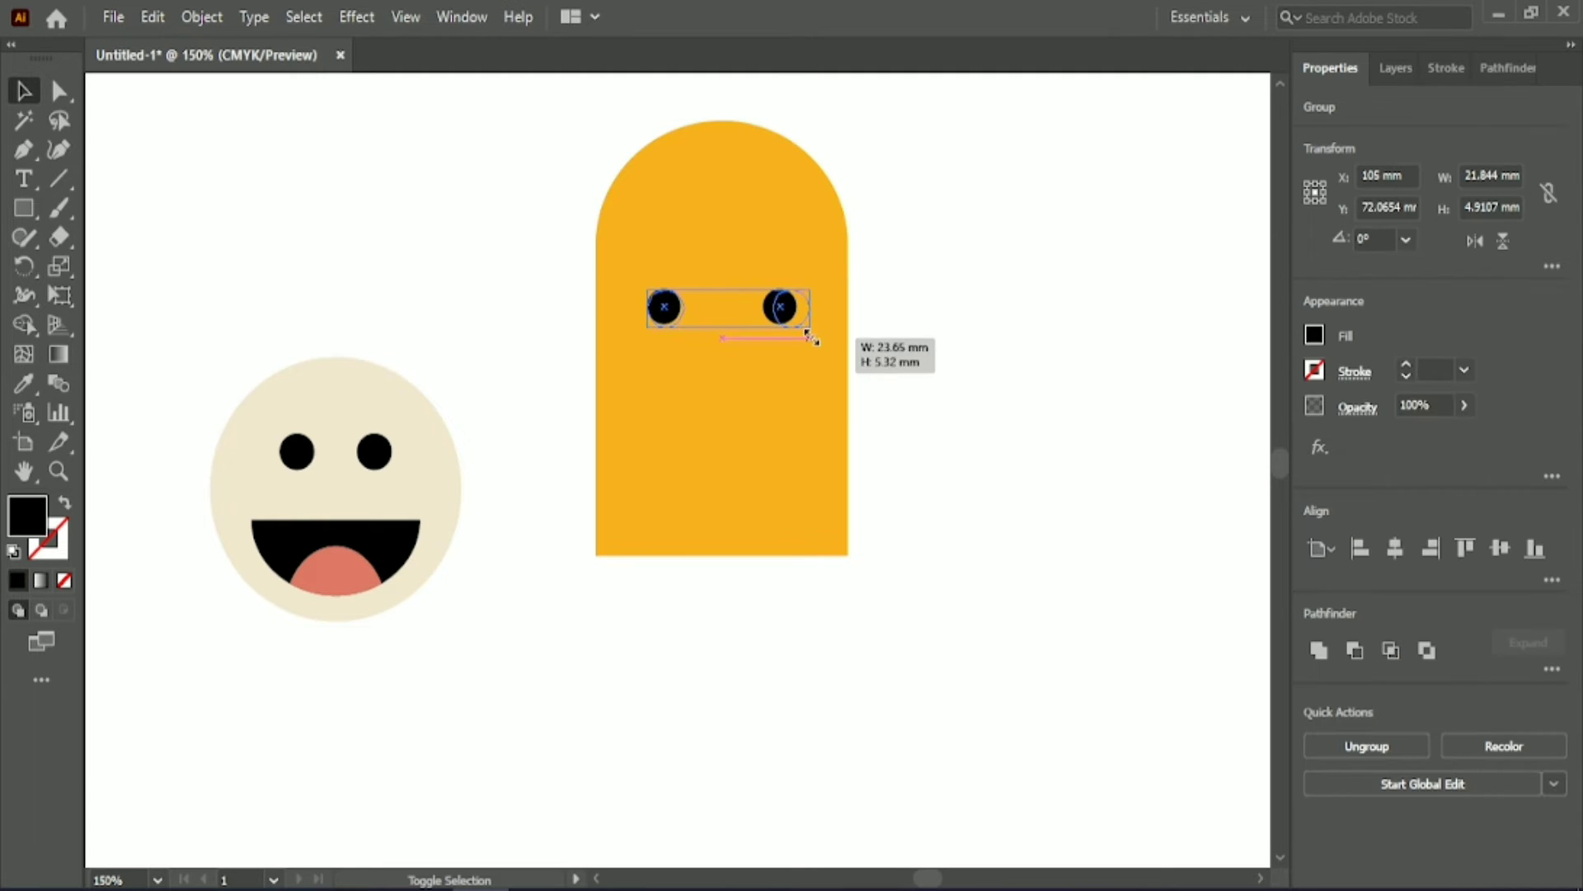
left_click_drag(797, 323, 810, 328)
left_click(458, 482)
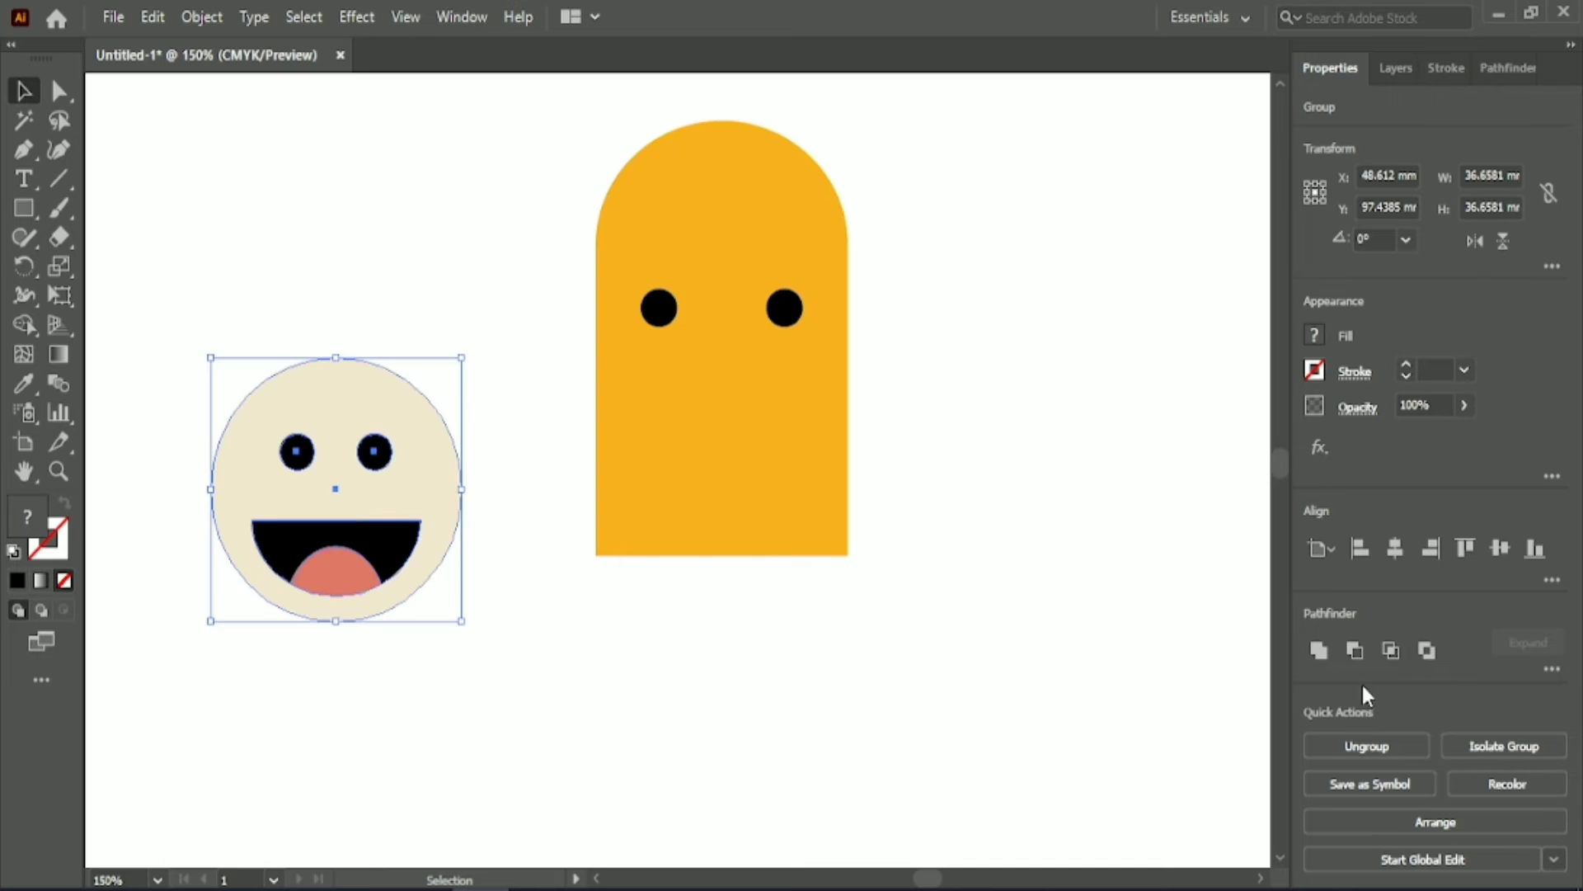
left_click(1394, 548)
Step: Nudge the face group down until it overlaps the head's base
key("shift+Down")
key("shift+Down")
key("Down")
key("Down")
key("Down")
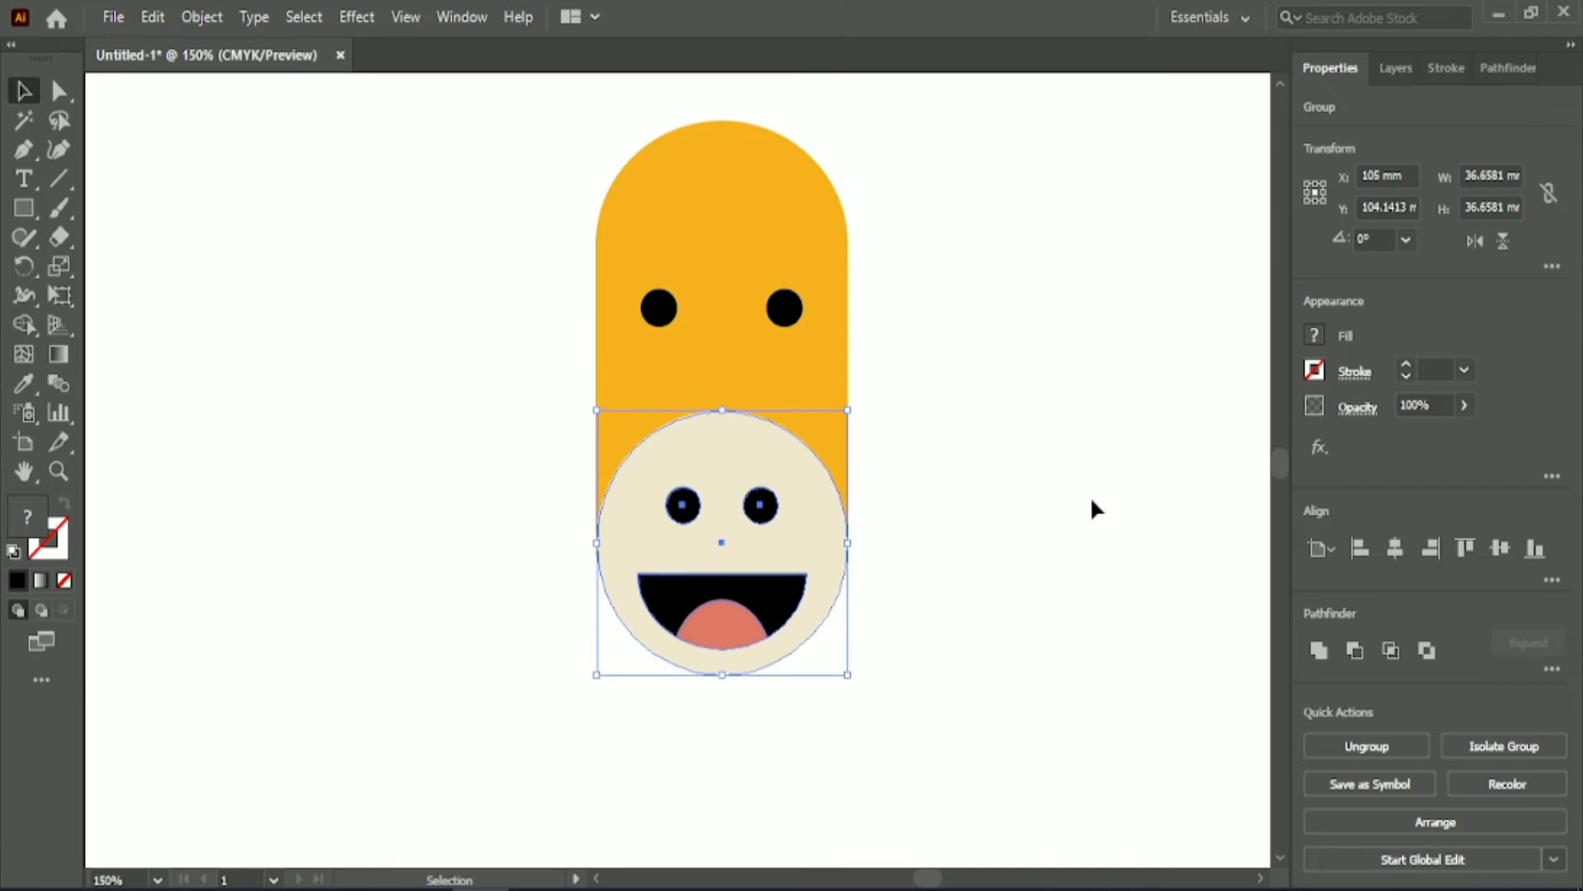
left_click(1082, 493)
key("Down")
key("Down")
key("Down")
left_click(1023, 556)
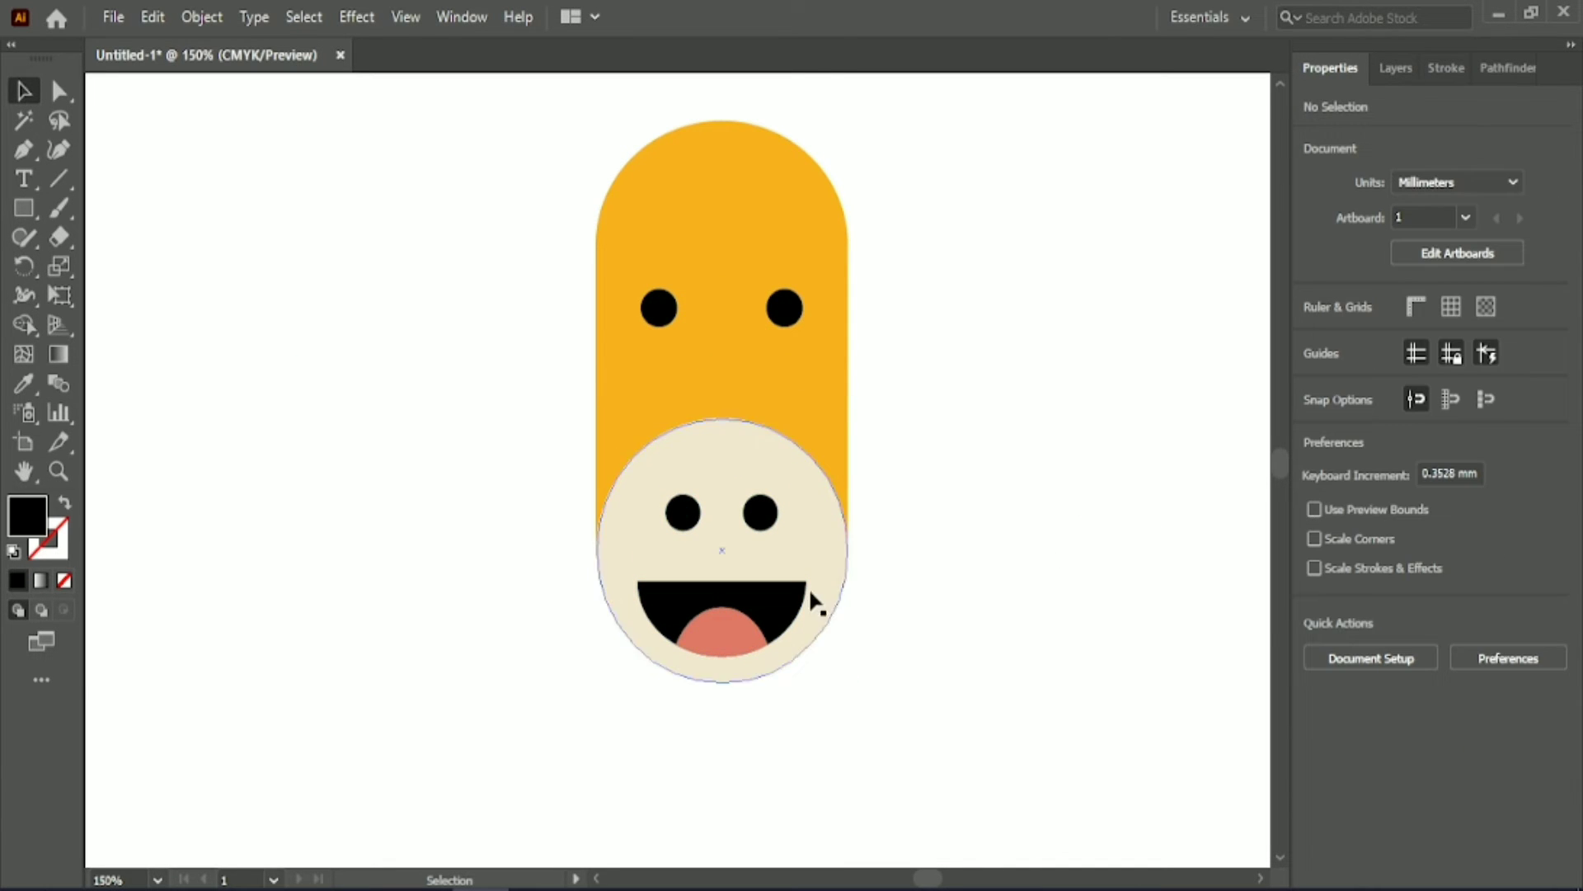
left_click(810, 601)
left_click(1037, 501)
scroll(996, 497, "up", 1)
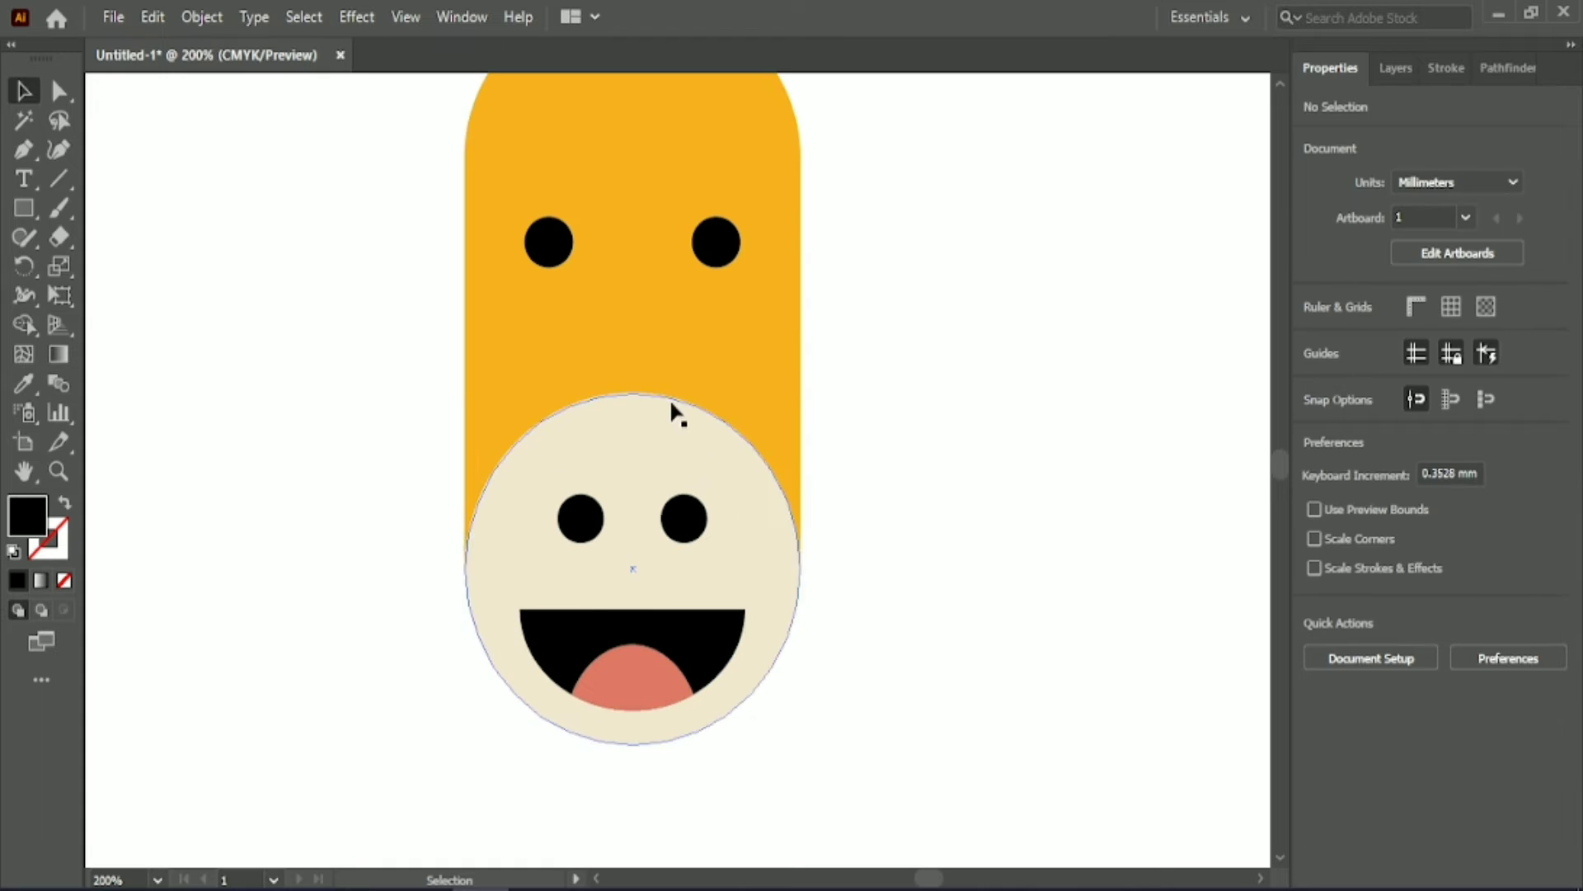
left_click(605, 512)
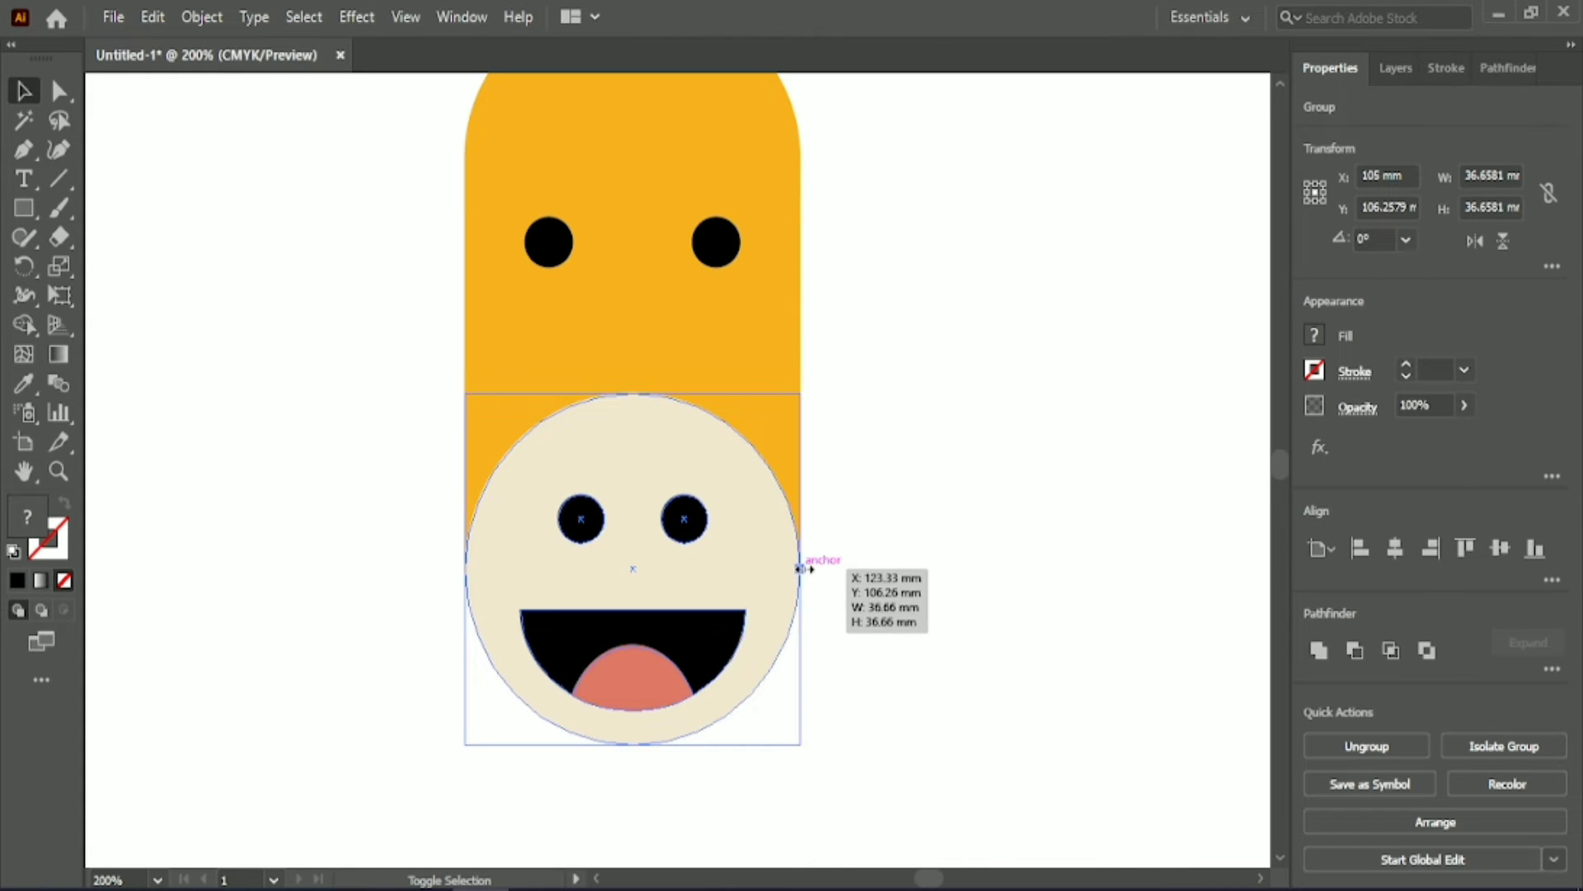
left_click(1090, 533)
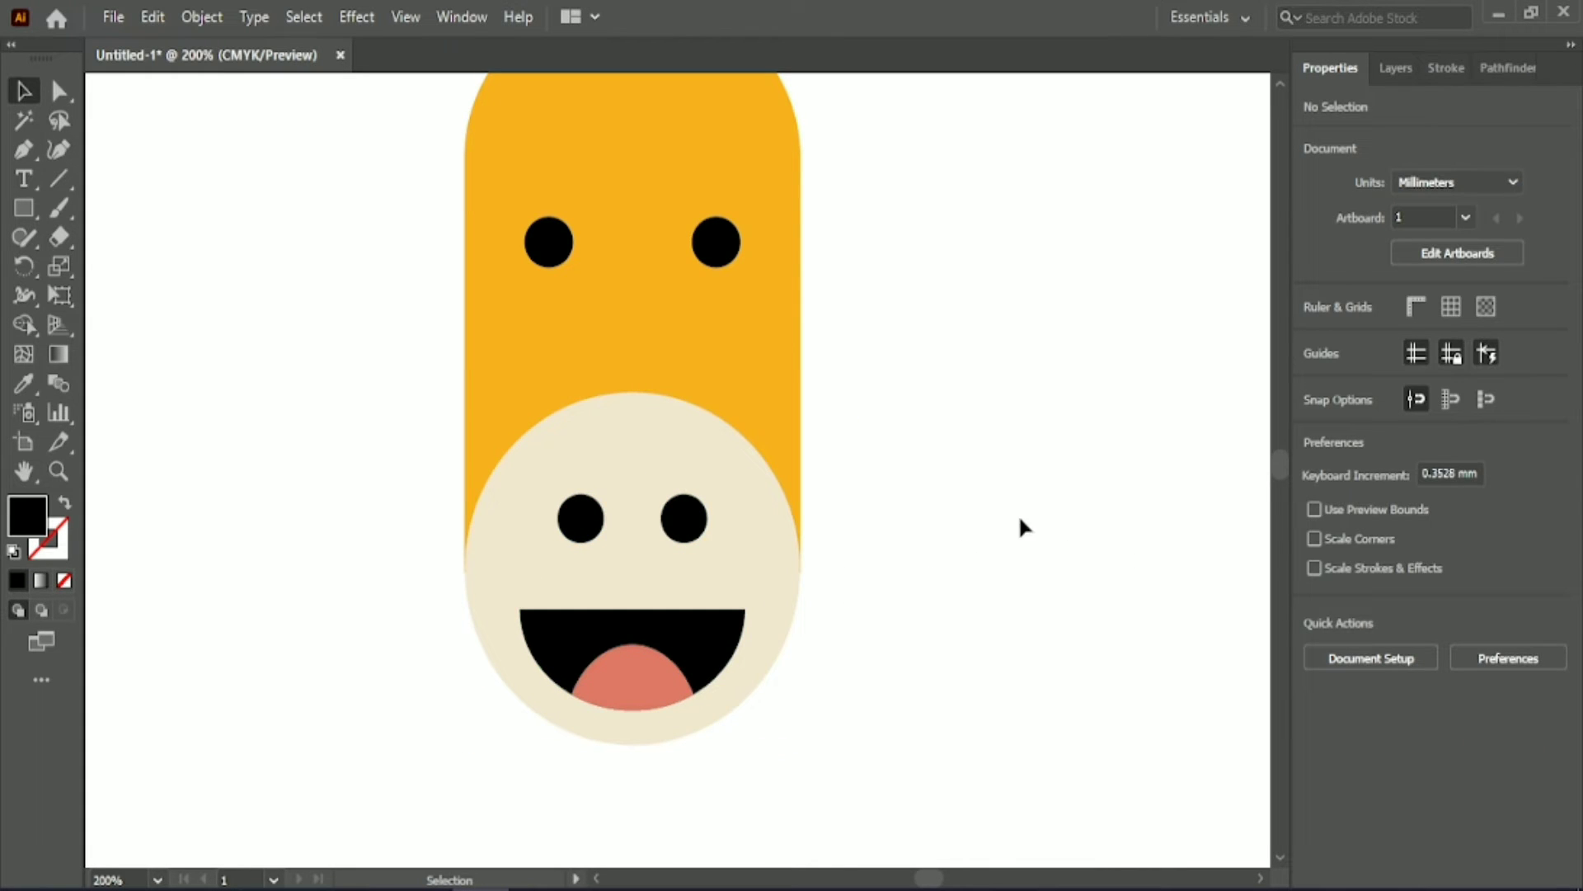
scroll(1021, 520, "down", 1)
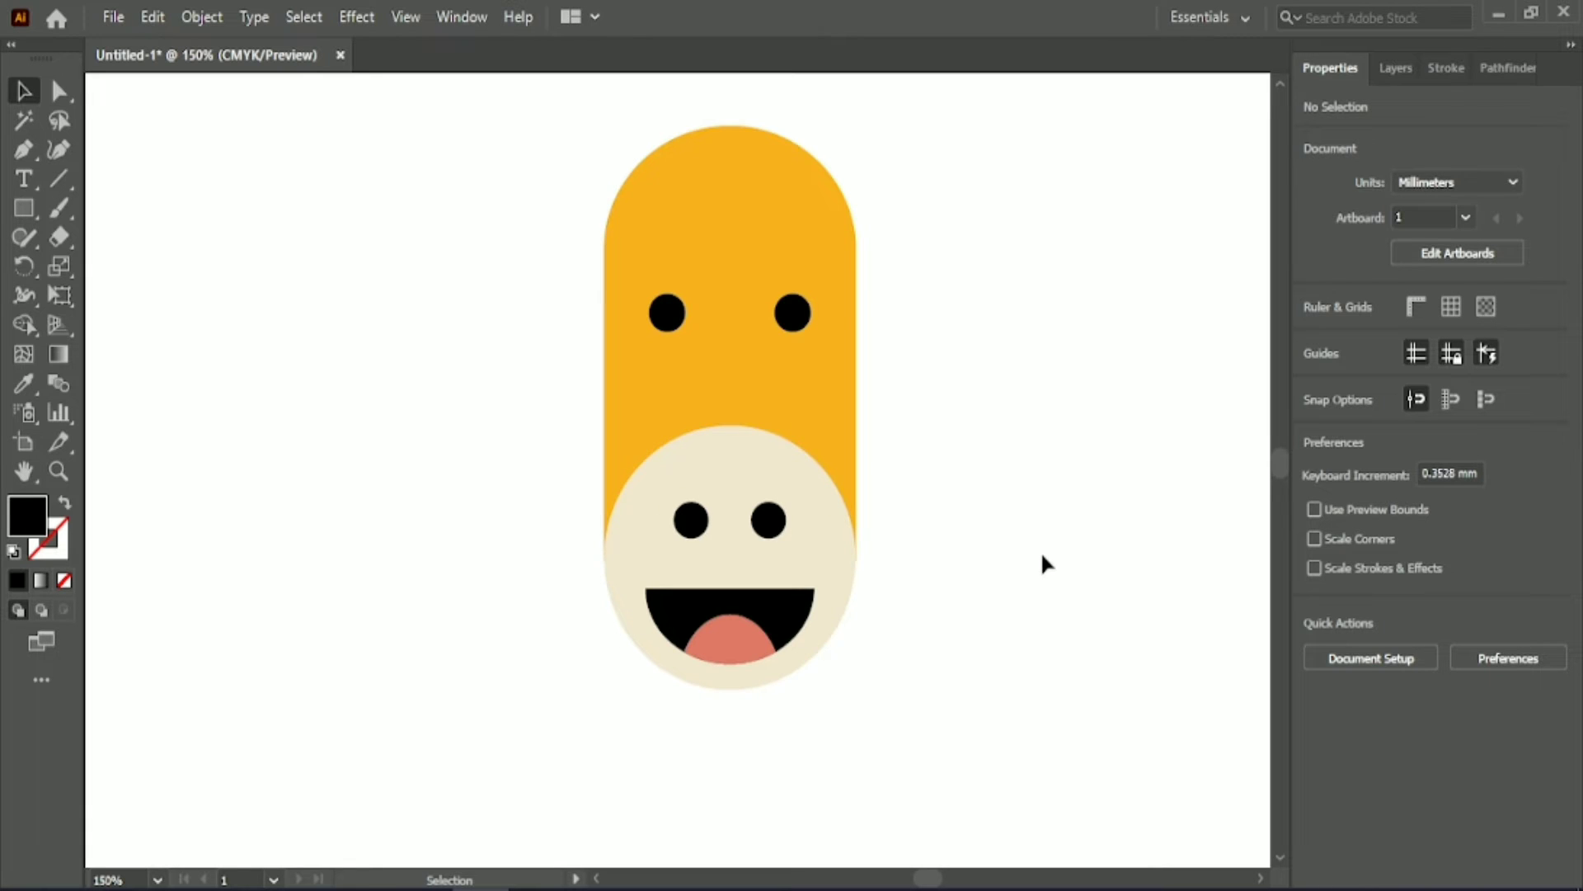
scroll(1026, 536, "up", 2)
scroll(1002, 487, "up", 1)
left_click(719, 381)
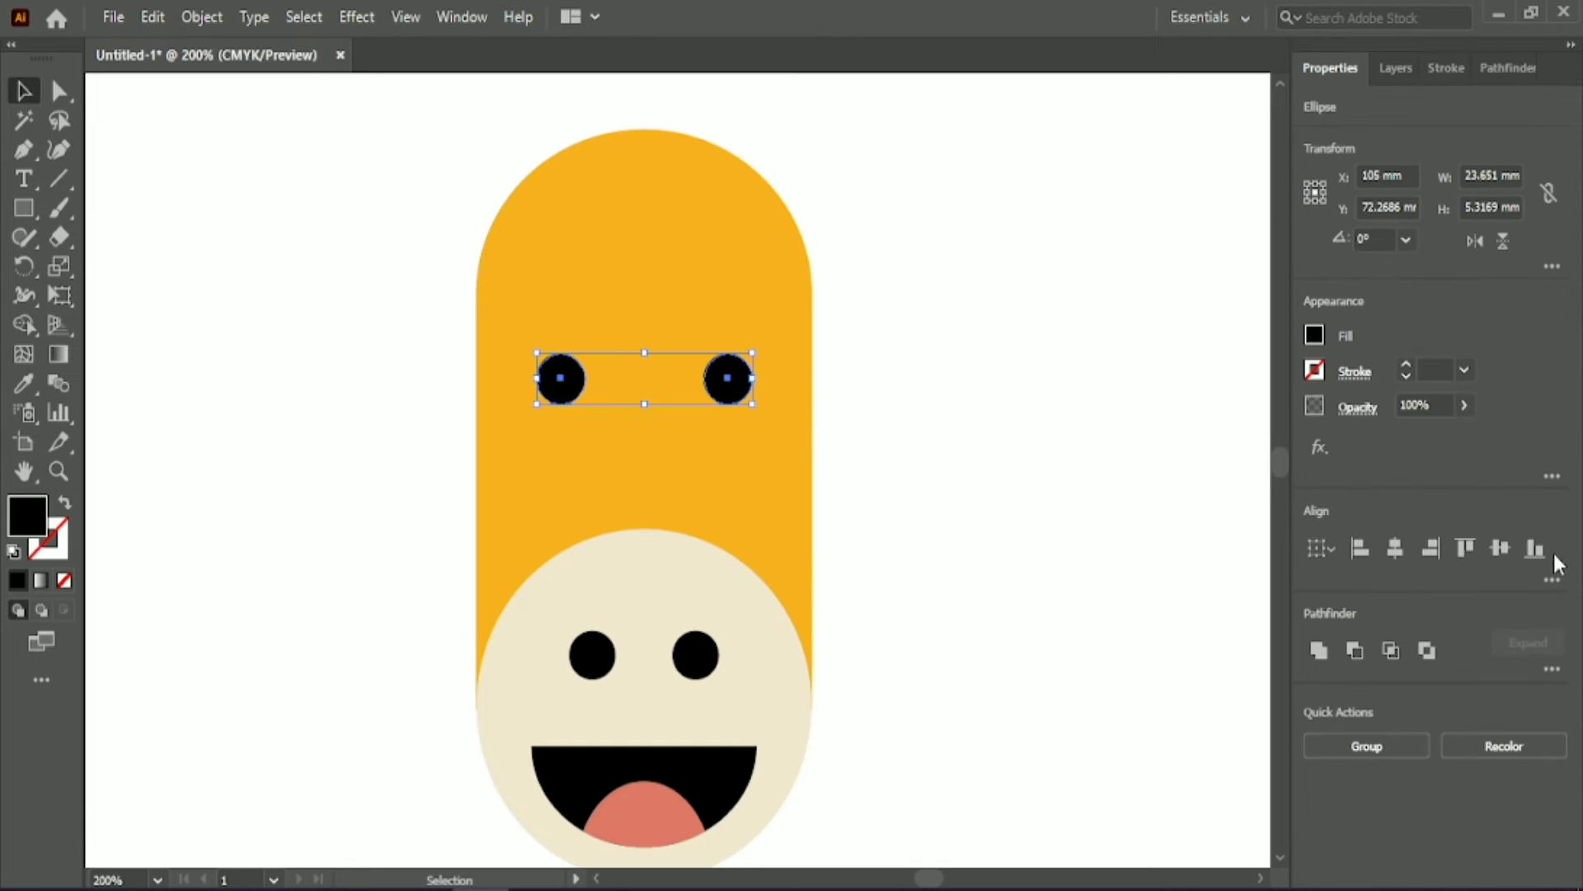
Step: Draw a narrow horn rectangle above the head, filled with the head's yellow
left_click(862, 315)
scroll(289, 187, "up", 1)
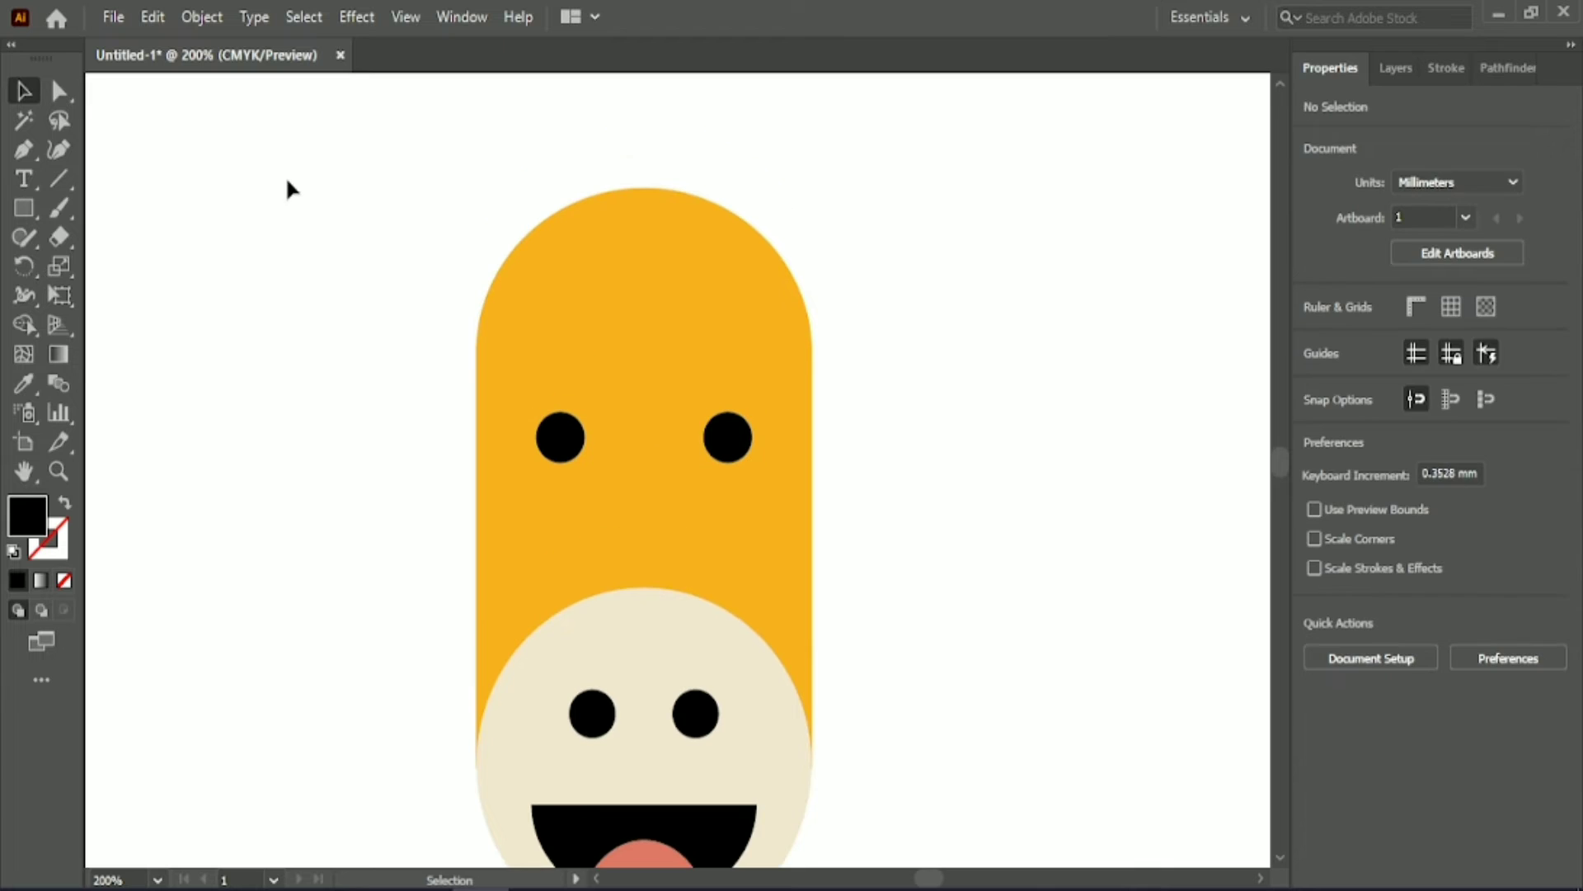
right_click(25, 206)
left_click(112, 207)
scroll(112, 207, "up", 2)
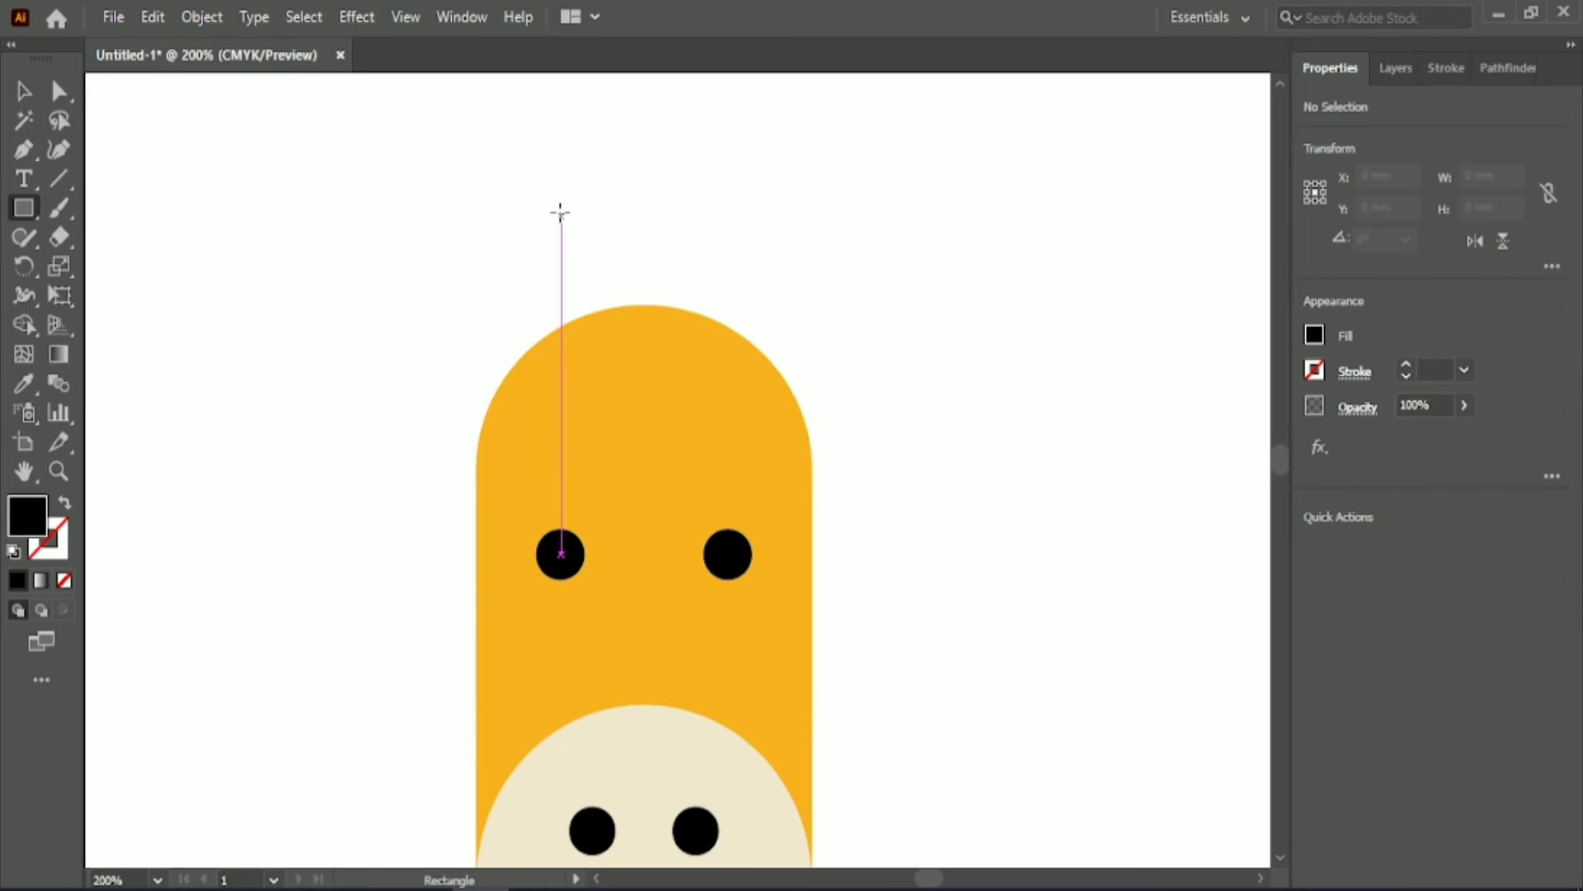
left_click_drag(561, 203, 594, 370)
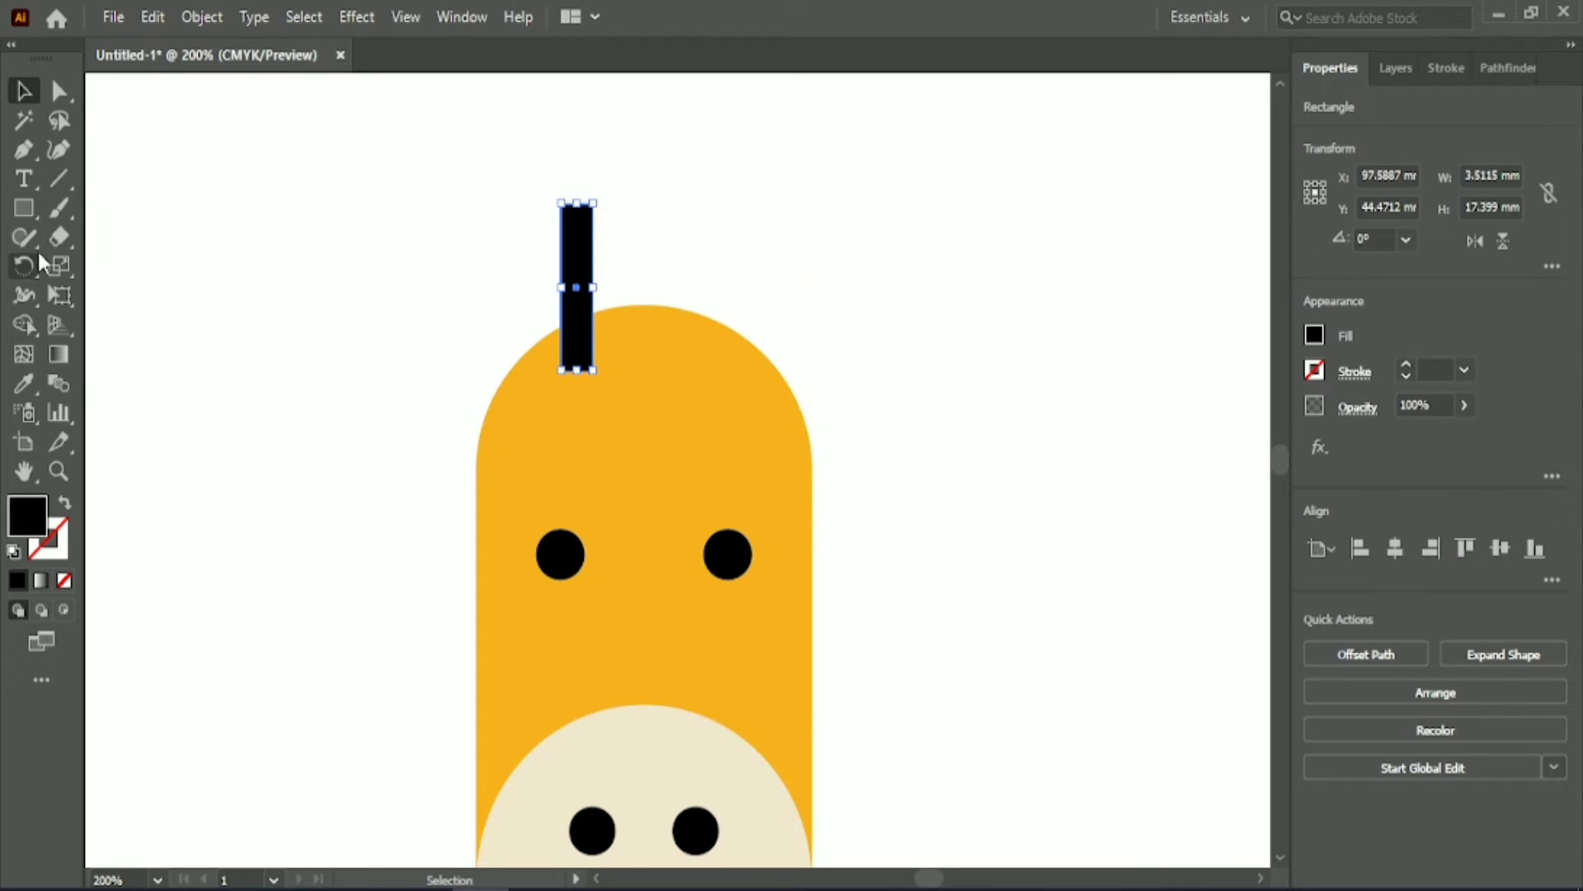
left_click(24, 381)
left_click(636, 449)
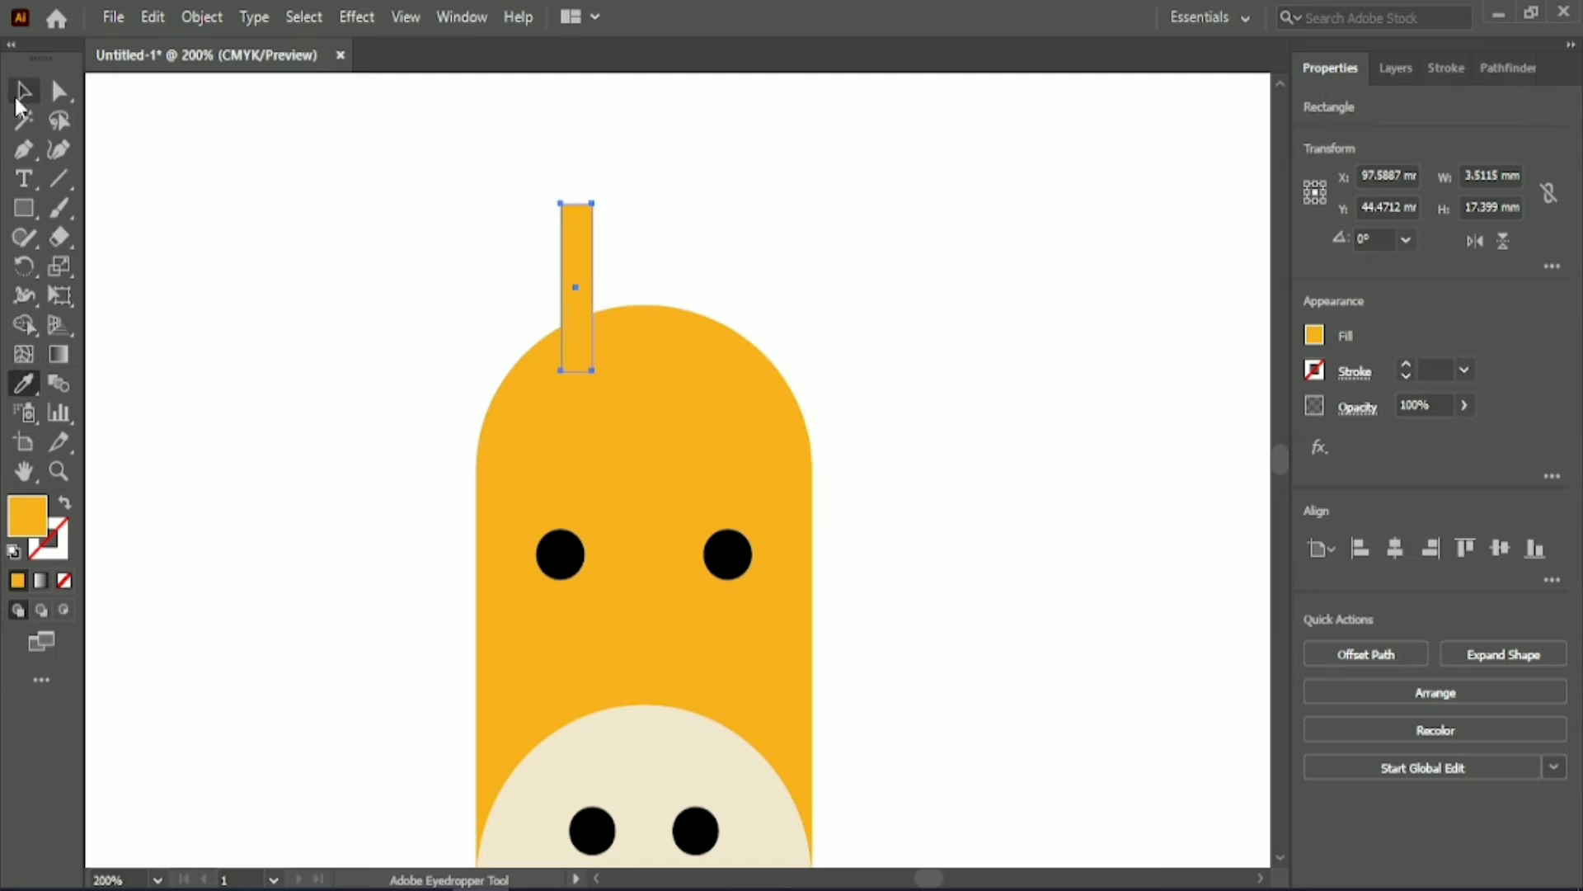
left_click(23, 91)
scroll(277, 206, "up", 1)
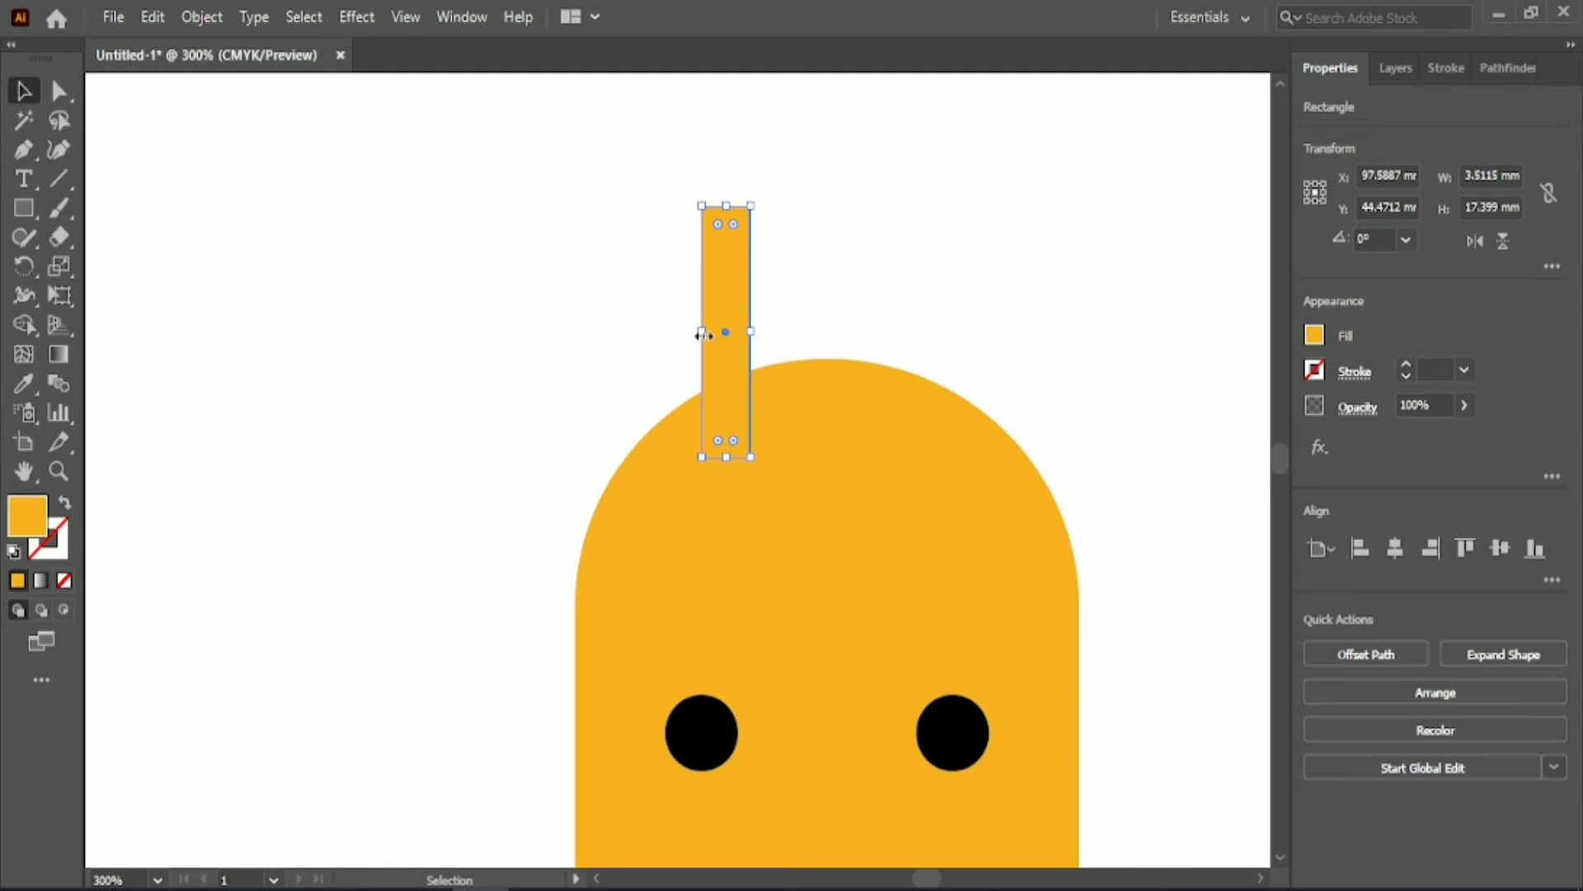
left_click_drag(704, 336, 694, 336)
Step: Cap the rectangle with a yellow circle, merge them, and tilt the horn about 10 degrees
left_click(23, 208)
left_click(107, 266)
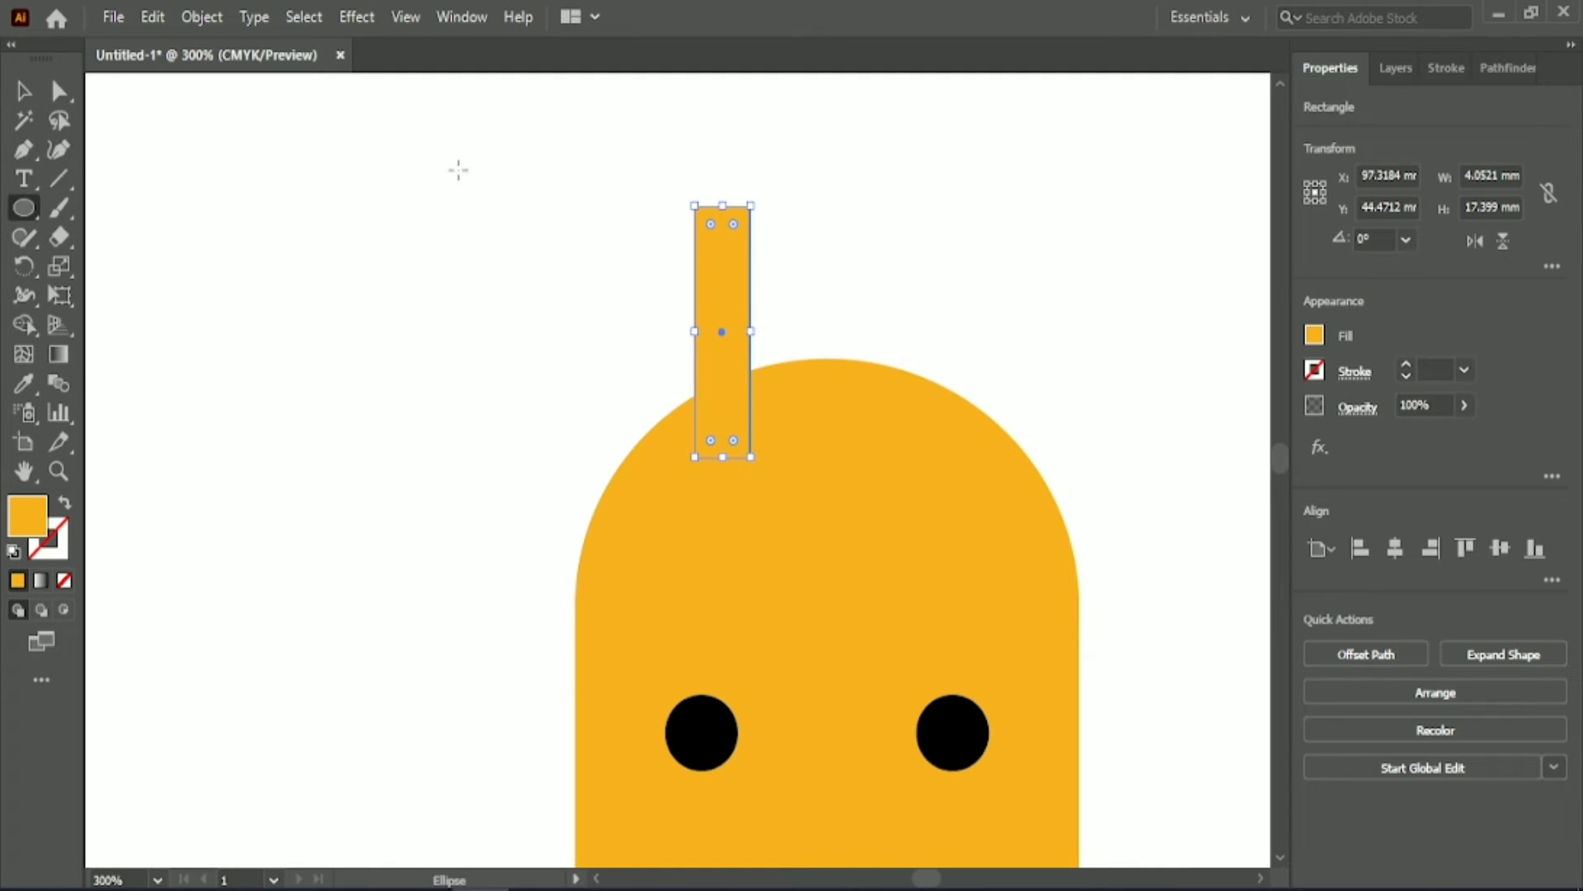
mouse_move(459, 170)
left_mouse_down()
mouse_move(528, 242)
mouse_move(722, 195)
left_mouse_up()
left_click(808, 240)
mouse_move(649, 128)
left_mouse_down()
mouse_move(759, 241)
mouse_move(721, 388)
left_mouse_up()
left_click(23, 324)
key("v")
mouse_move(785, 481)
left_mouse_down()
mouse_move(753, 377)
mouse_move(959, 362)
left_mouse_up()
Step: Mirror a copy of the horn to tilt right and align both horns' tops
right_click(924, 305)
mouse_move(990, 750)
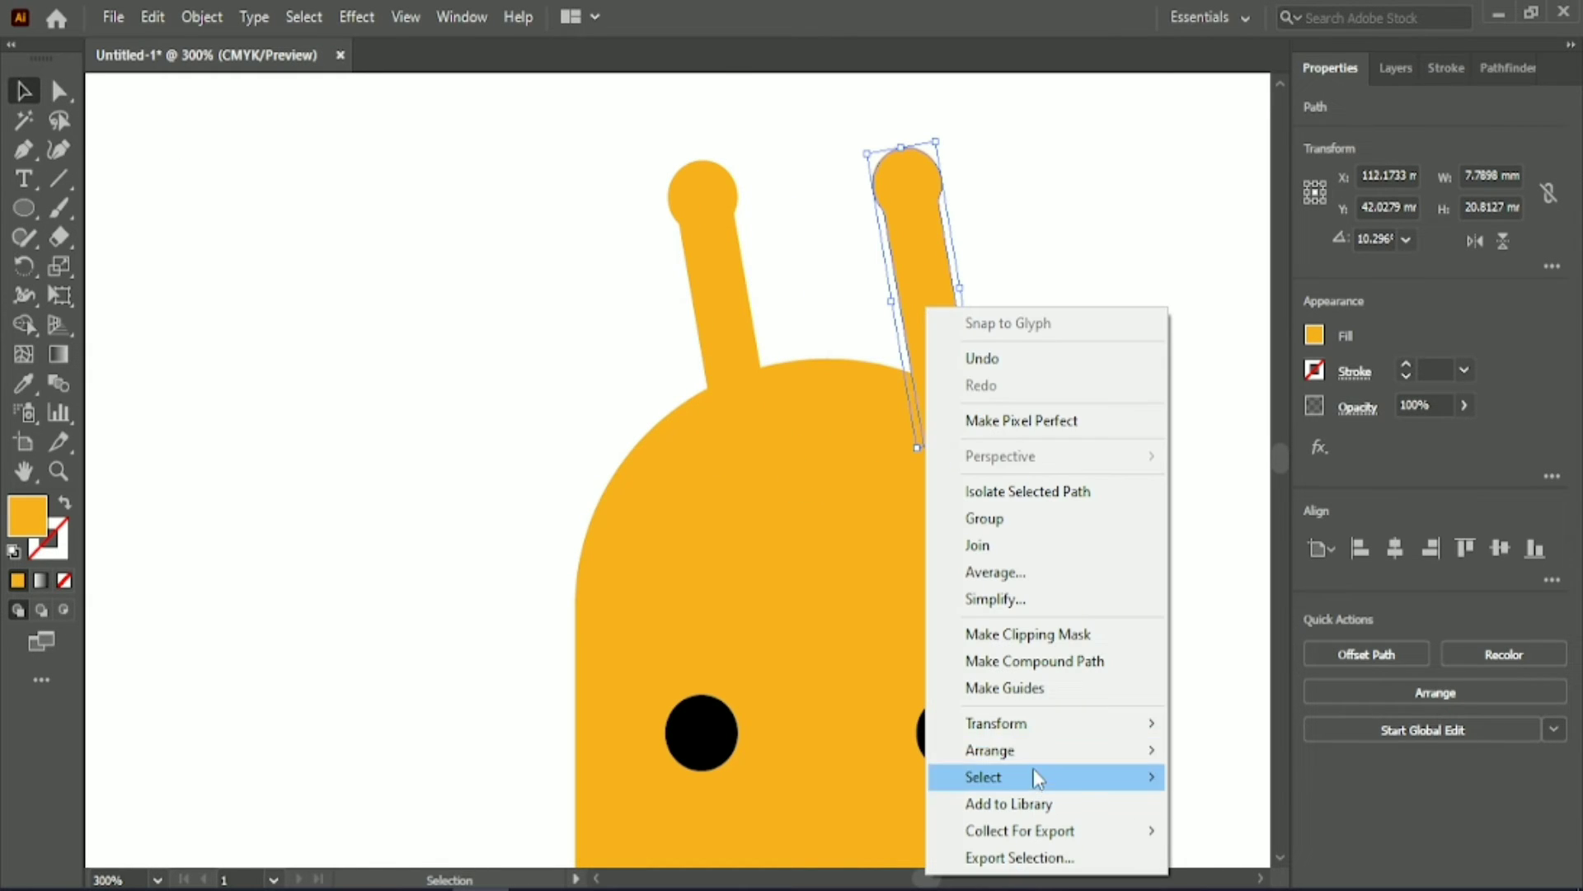
left_click(1237, 600)
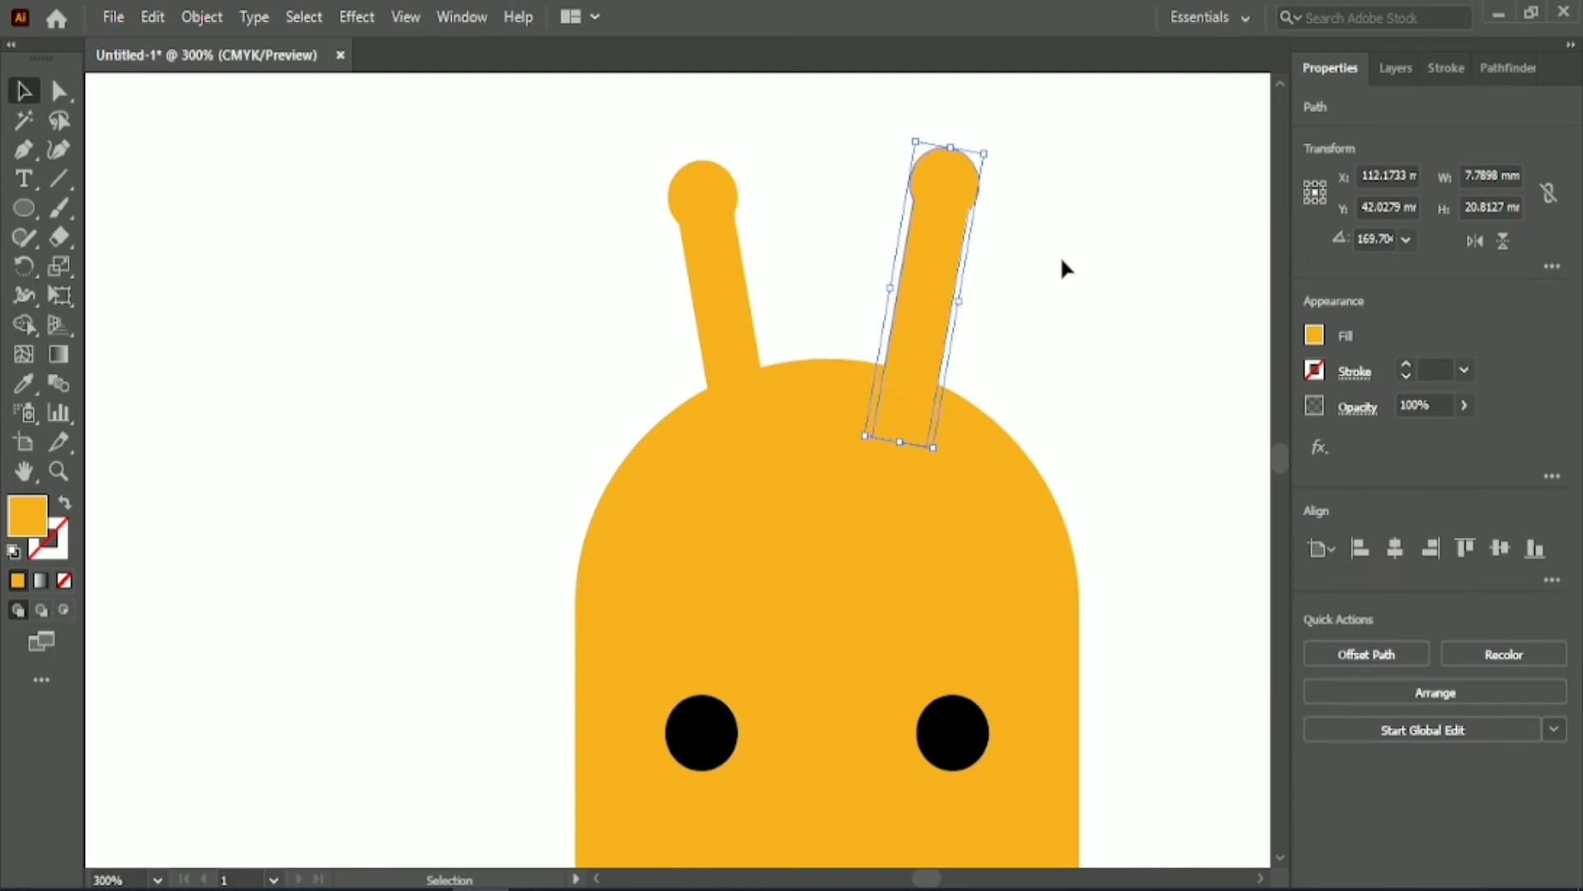
left_click(1073, 230)
left_click_drag(569, 248, 907, 258)
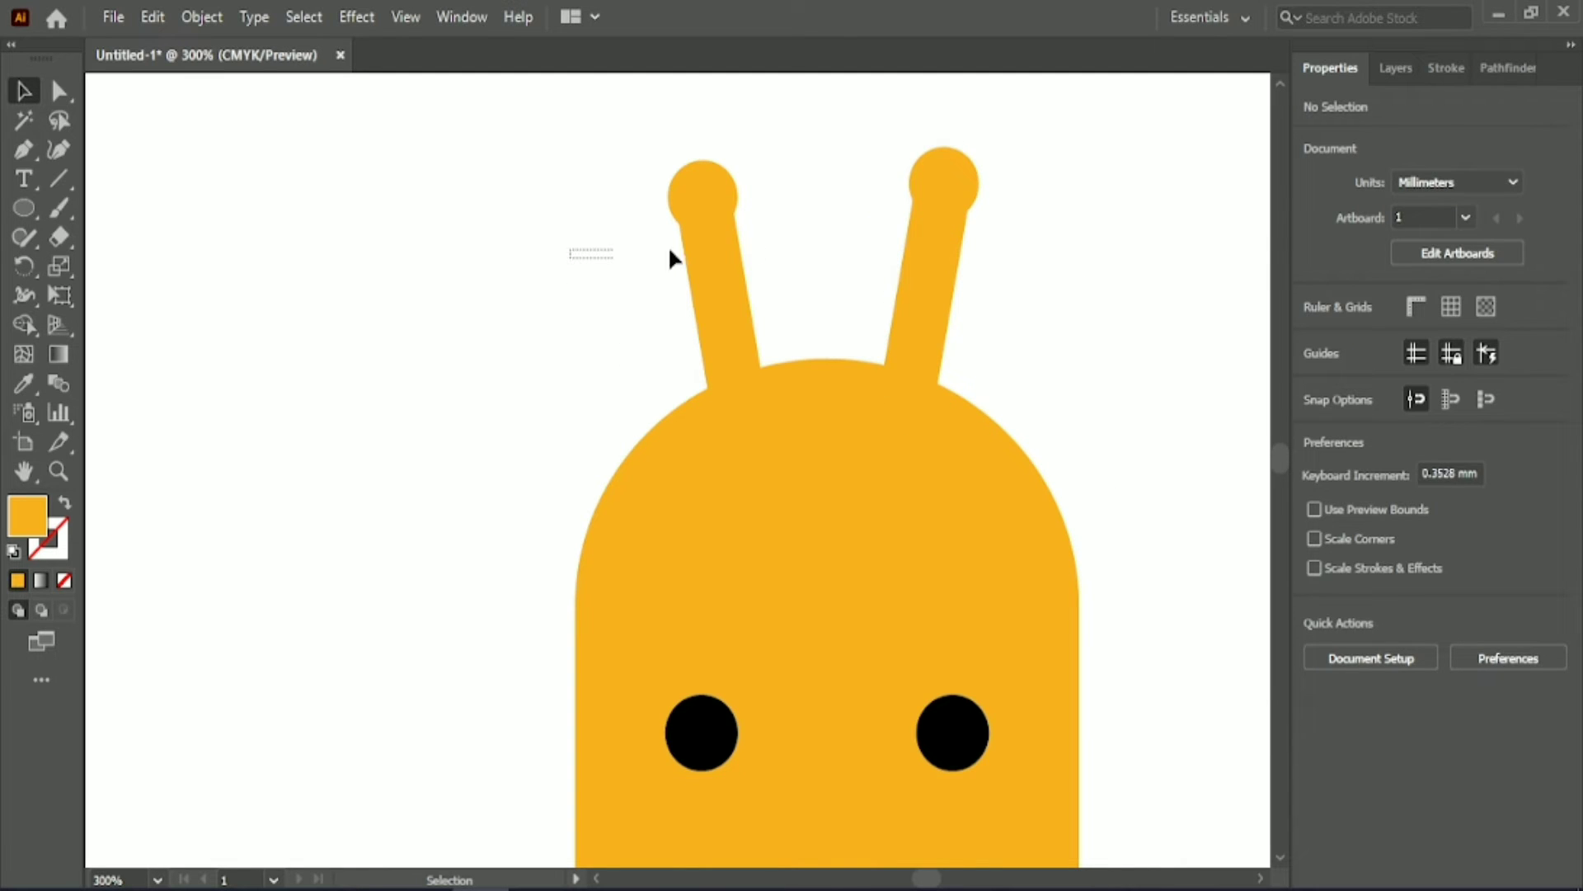
left_click(1465, 547)
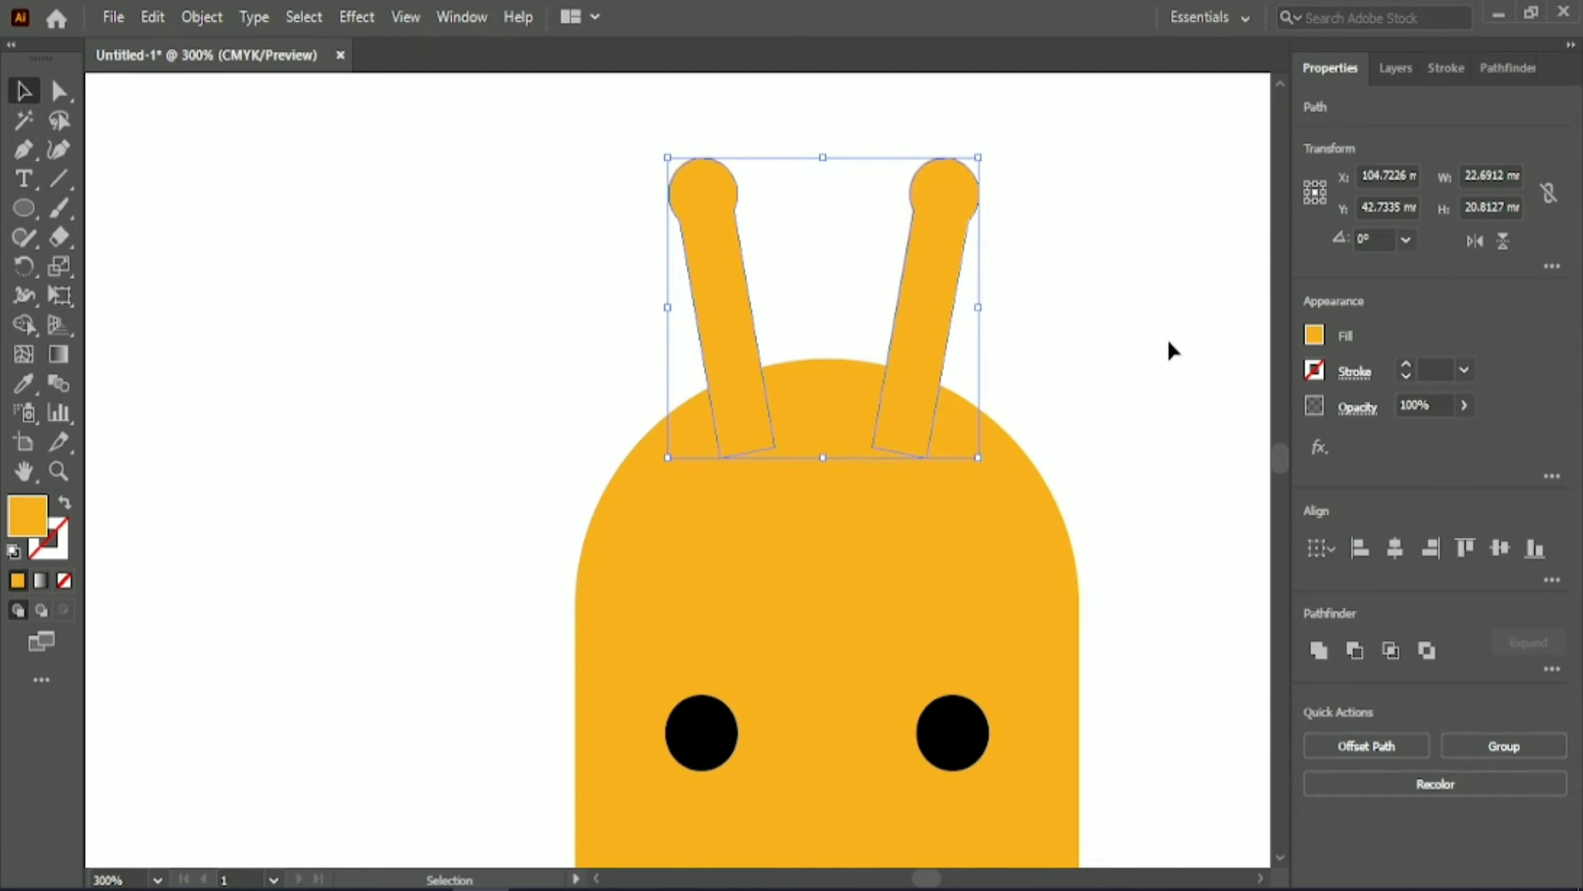
left_click(1166, 337)
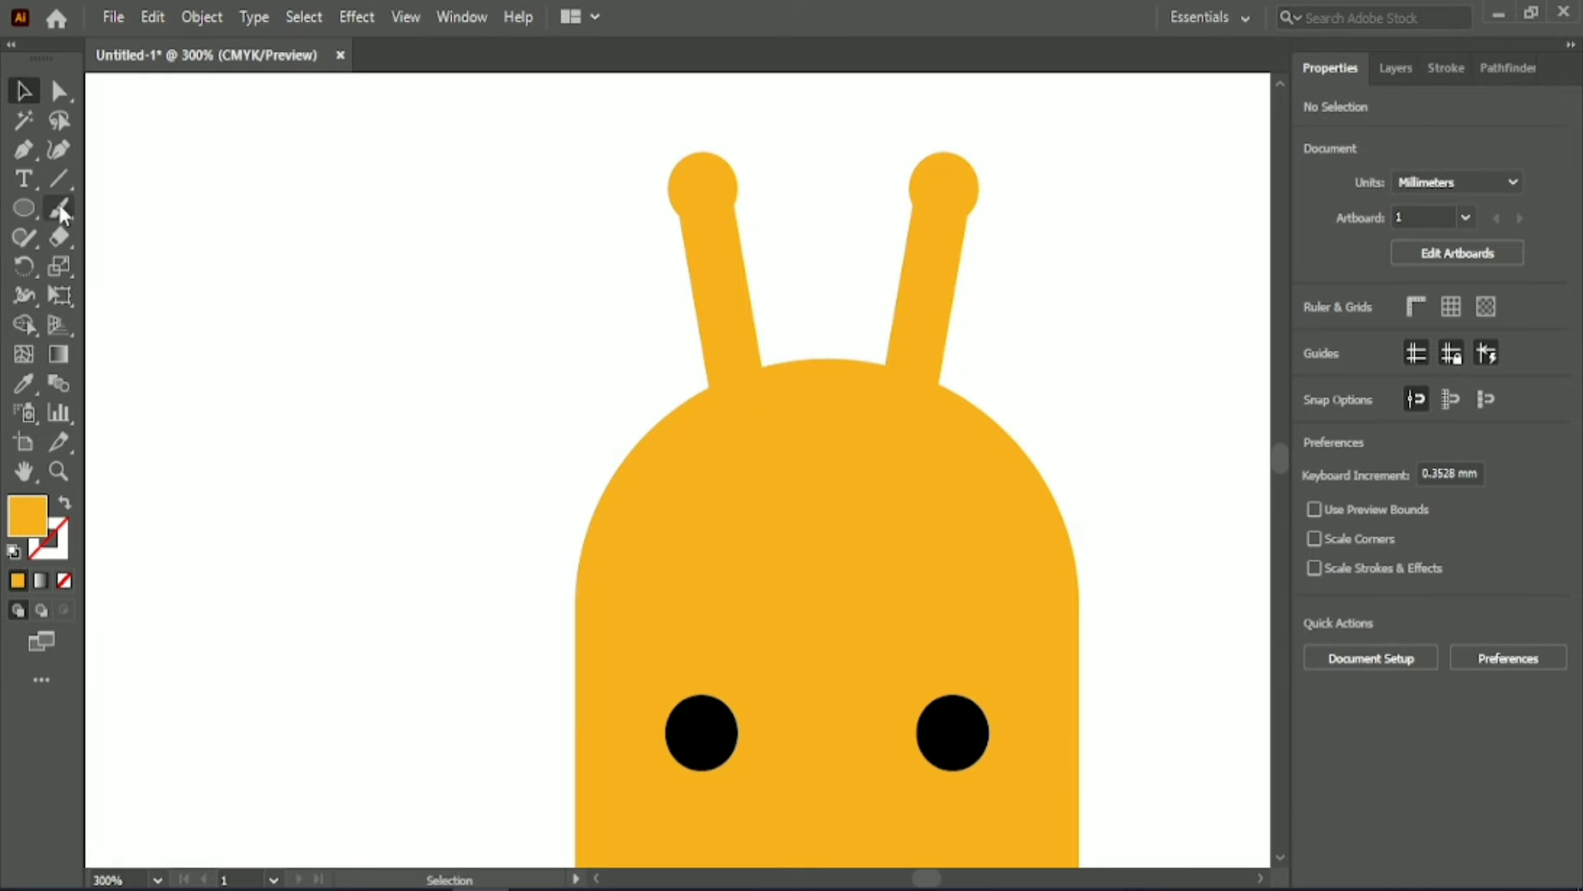
Step: Draw a tall rectangle rounded into a pill, plus a larger yellow rectangle
left_click_drag(33, 205, 91, 211)
left_click_drag(357, 217, 411, 433)
left_click_drag(372, 235, 385, 258)
left_click_drag(336, 191, 432, 466)
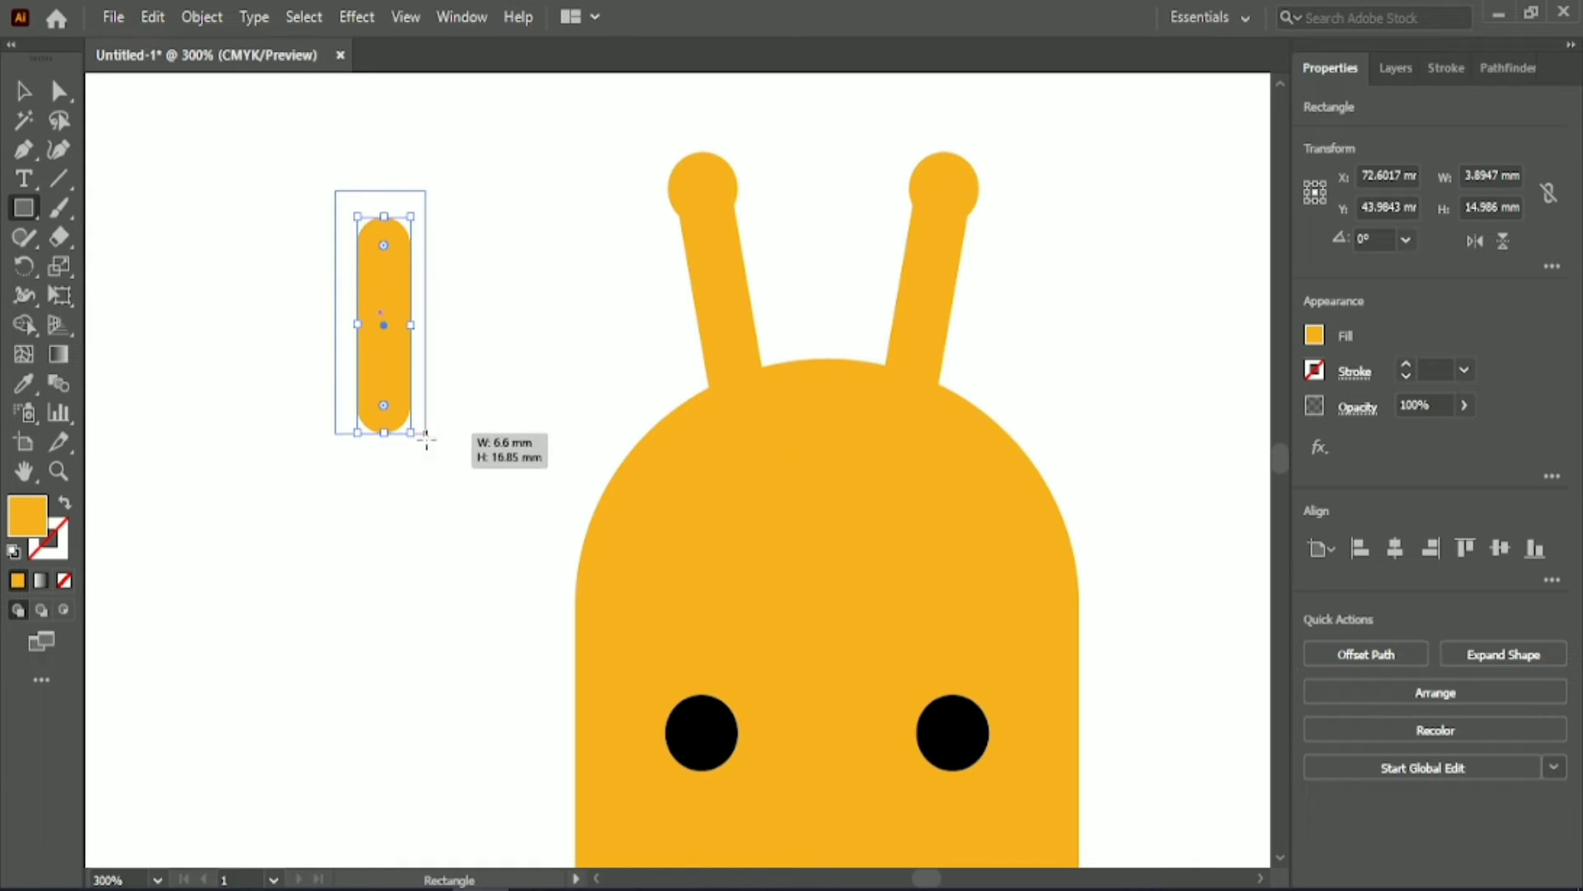
Step: Move the larger rectangle left, and lower, stretch and shorten the pill
left_click_drag(374, 287, 249, 287)
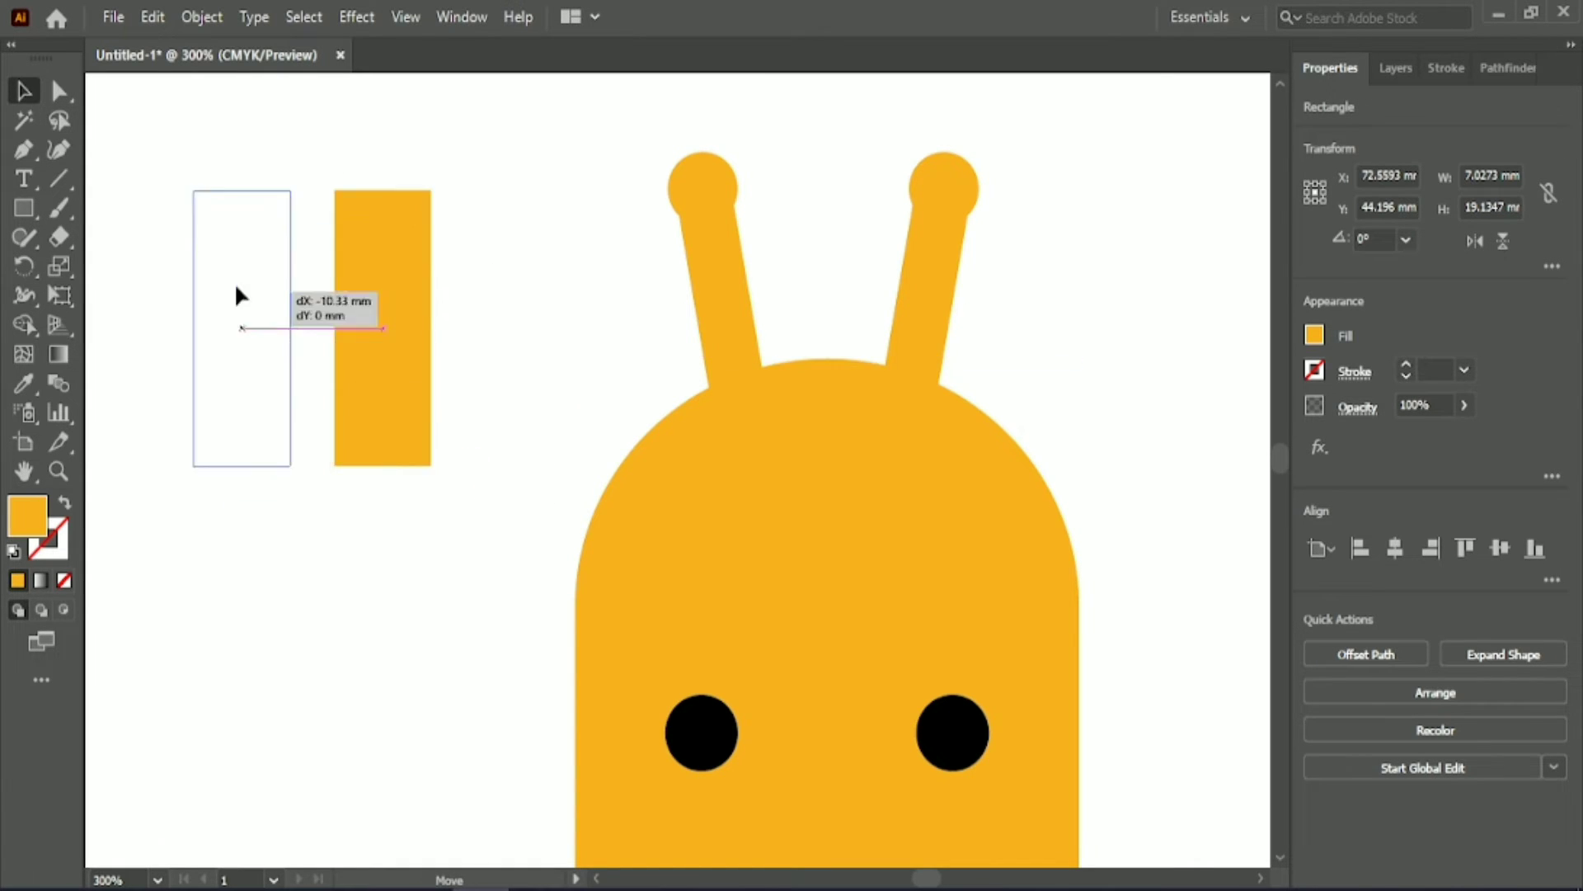
left_click_drag(385, 335, 418, 525)
left_click_drag(415, 623, 415, 707)
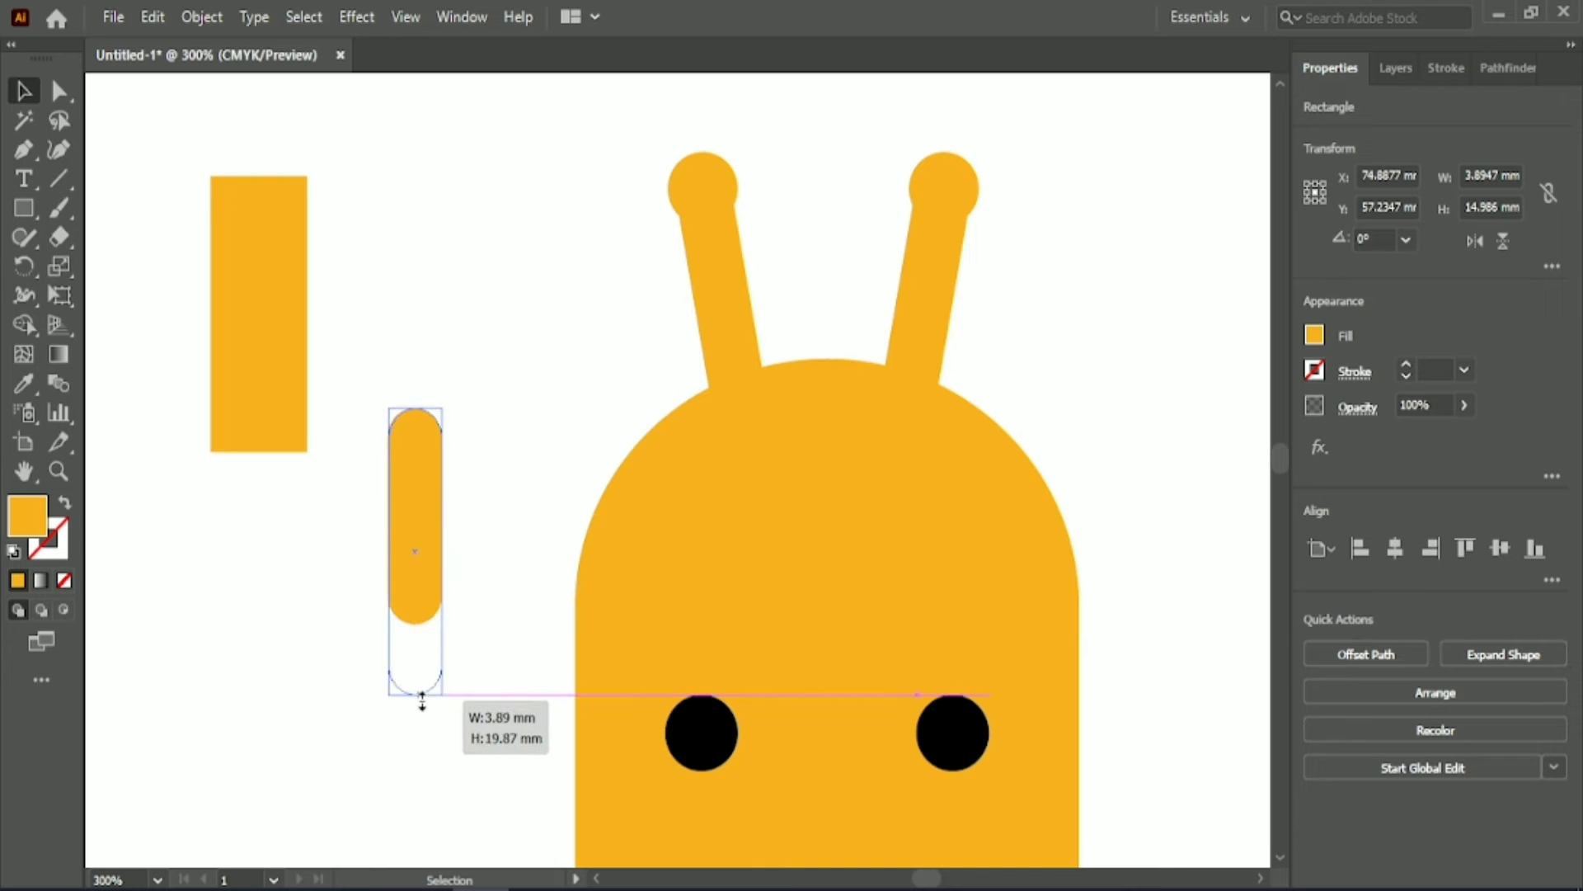
mouse_move(279, 300)
left_mouse_down()
mouse_move(333, 318)
mouse_move(284, 334)
left_mouse_up()
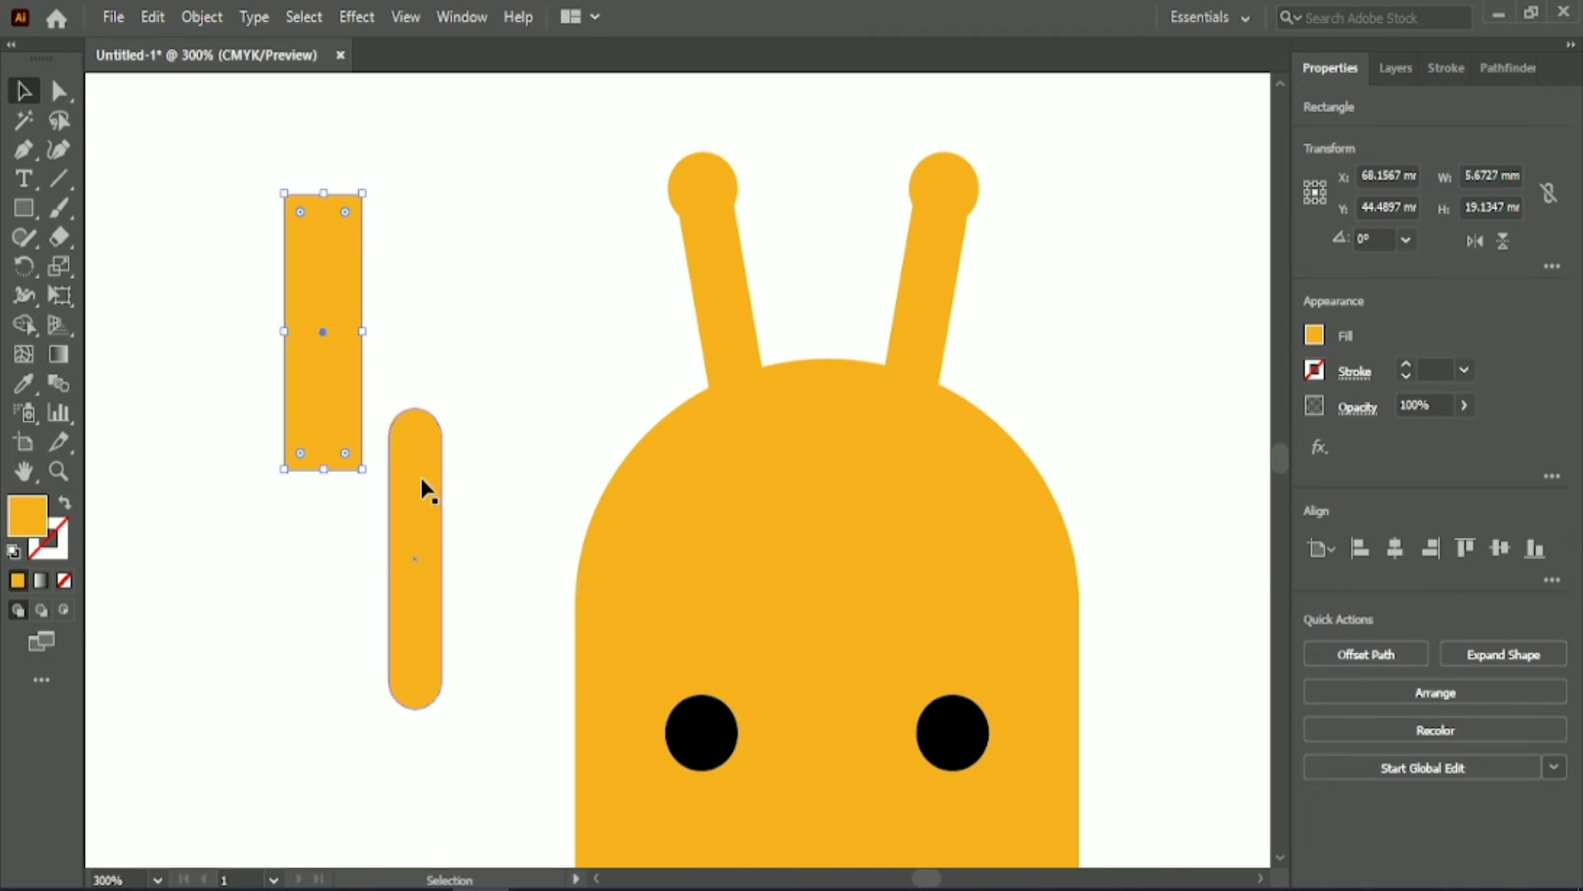
left_click(419, 475)
left_click_drag(390, 403, 390, 473)
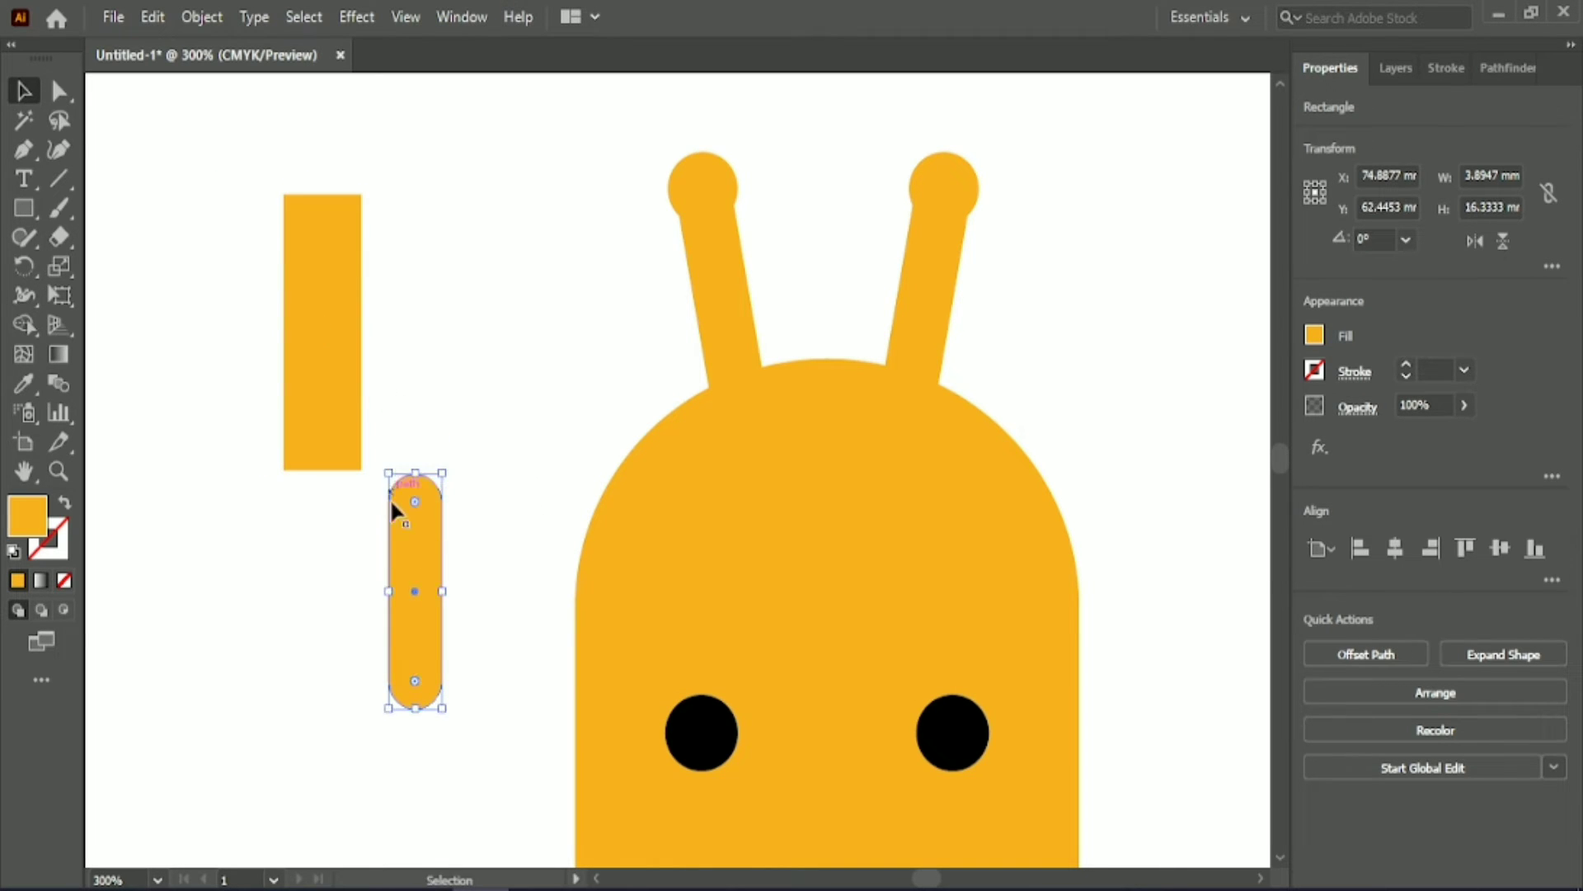
Step: Resize the pill to 3.89 × 21.84 mm and move the rectangle beside it
left_click(426, 315)
left_click(390, 582)
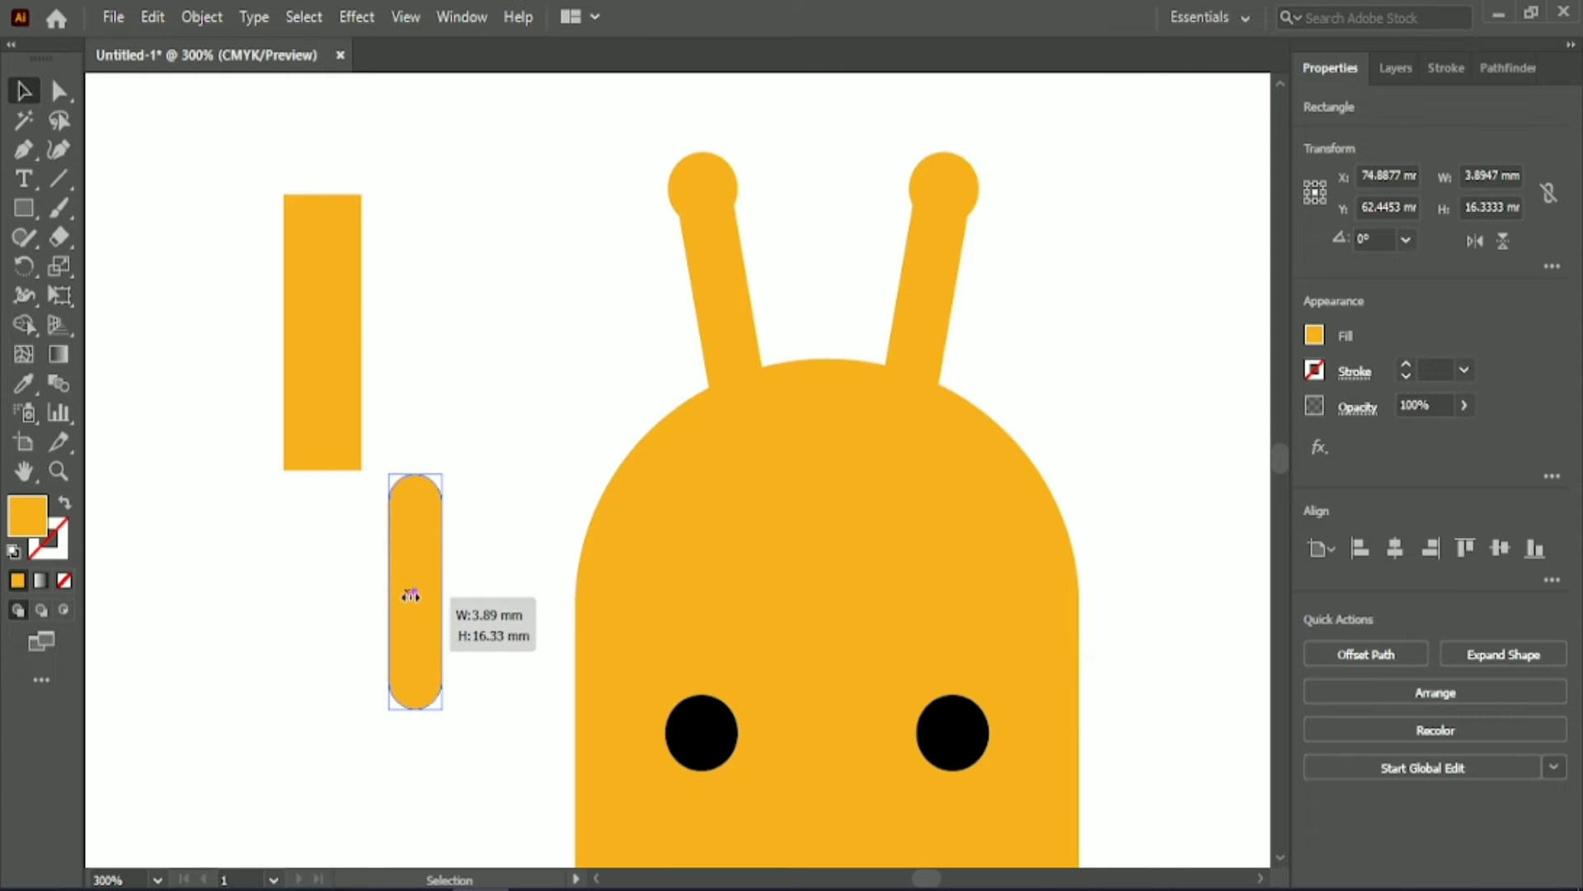
left_click_drag(390, 582, 415, 595)
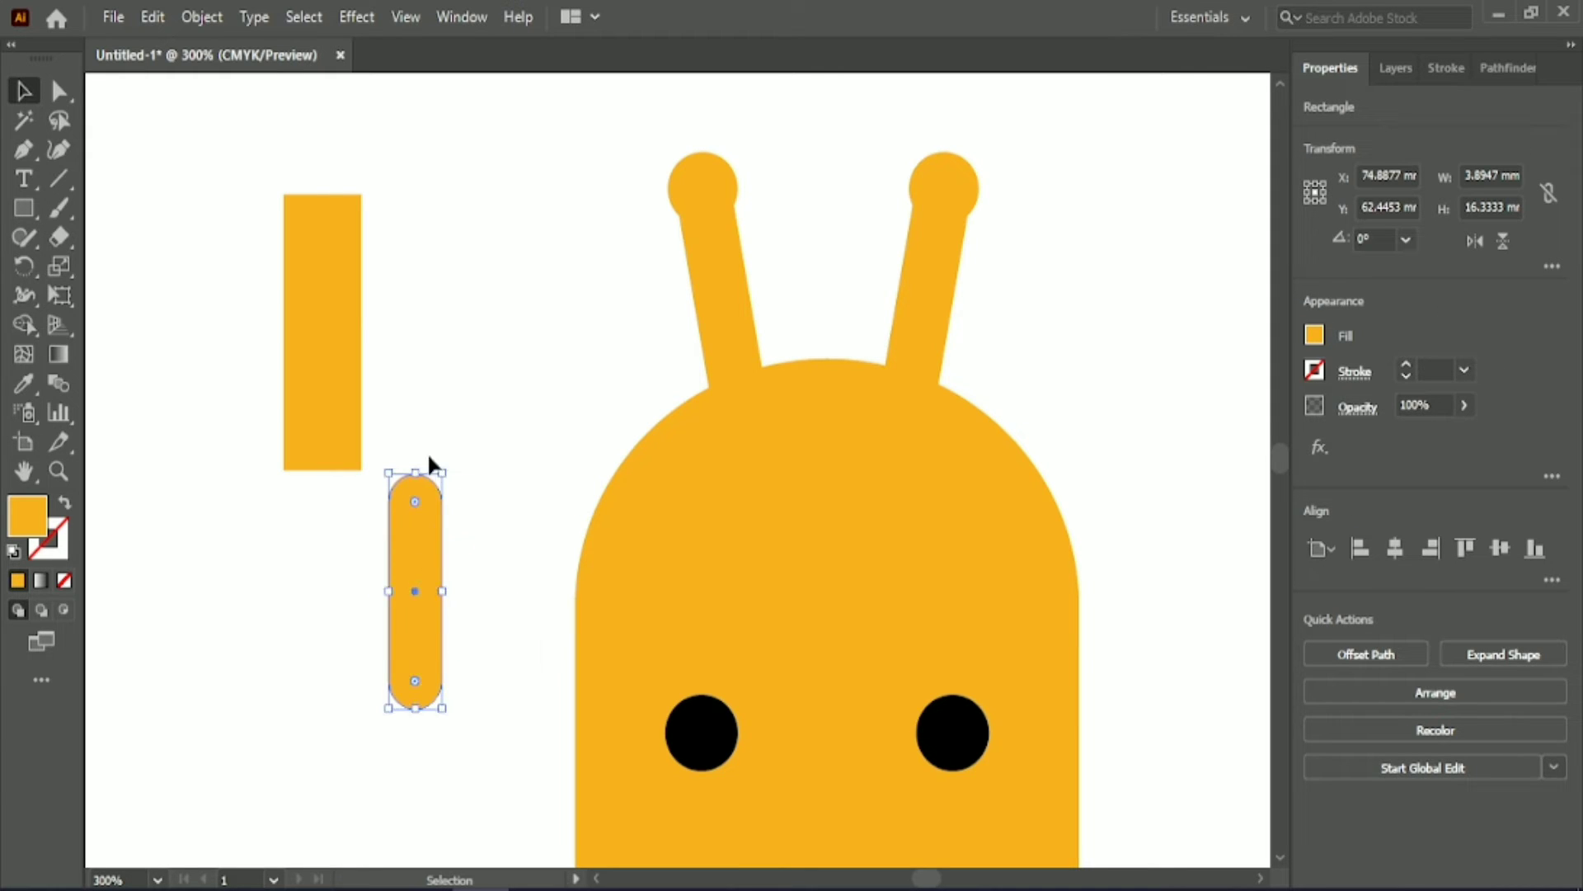
left_click_drag(441, 473, 530, 254)
left_click_drag(458, 411, 478, 417)
mouse_move(314, 281)
left_mouse_down()
mouse_move(483, 339)
mouse_move(336, 262)
mouse_move(309, 423)
left_mouse_up()
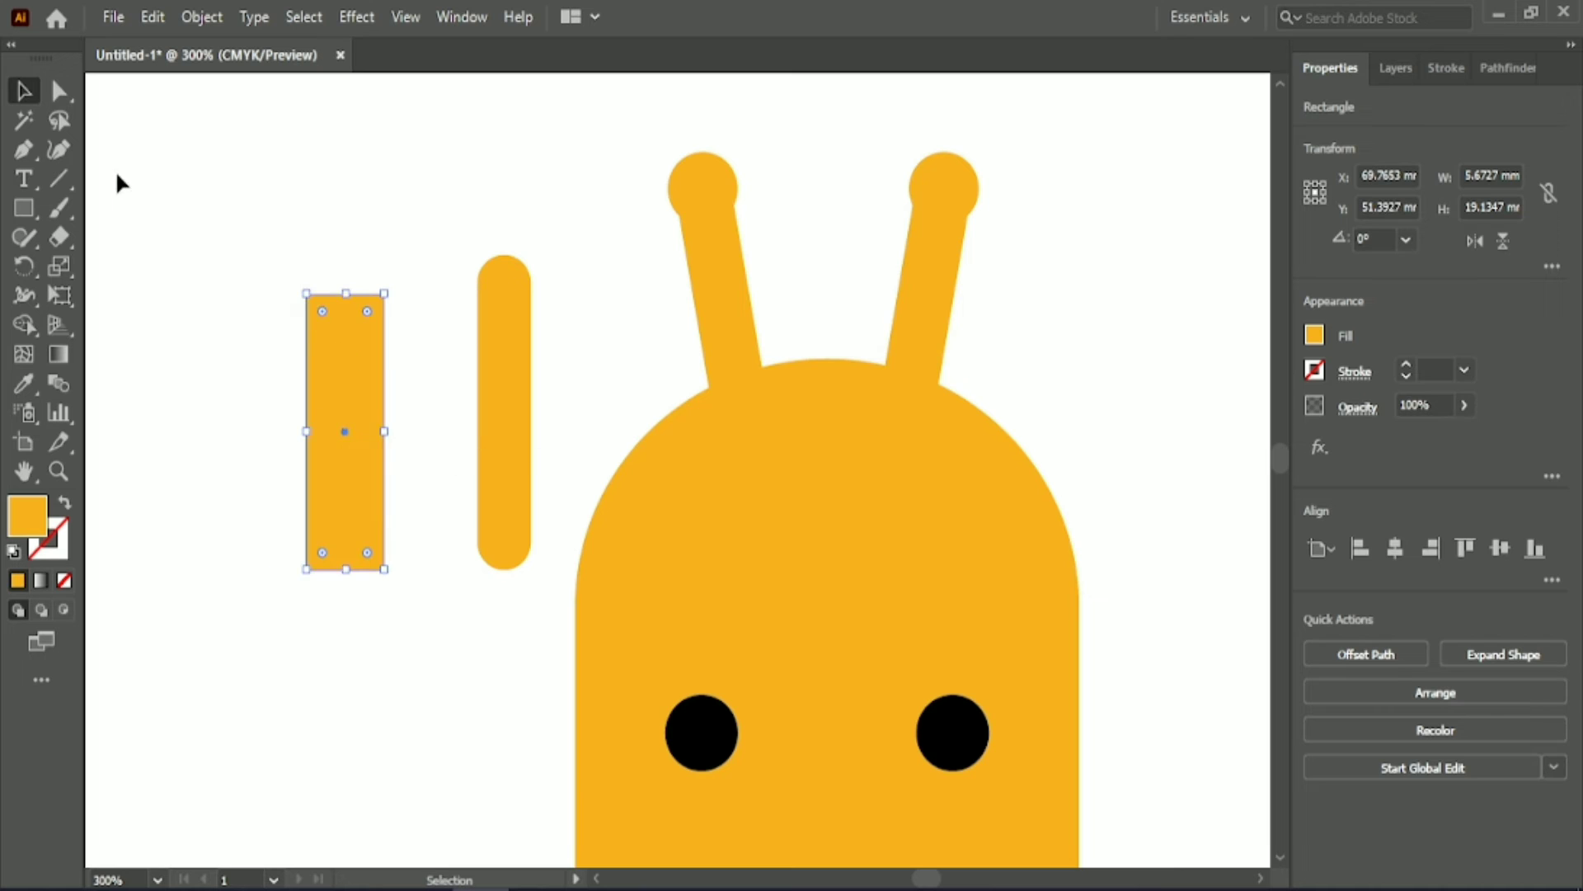
Step: Draw a circle centred on top of the left yellow rectangle
right_click(24, 208)
left_click(132, 268)
mouse_move(278, 248)
left_mouse_down()
mouse_move(347, 295)
mouse_move(377, 349)
left_mouse_up()
left_click_drag(306, 212, 338, 371)
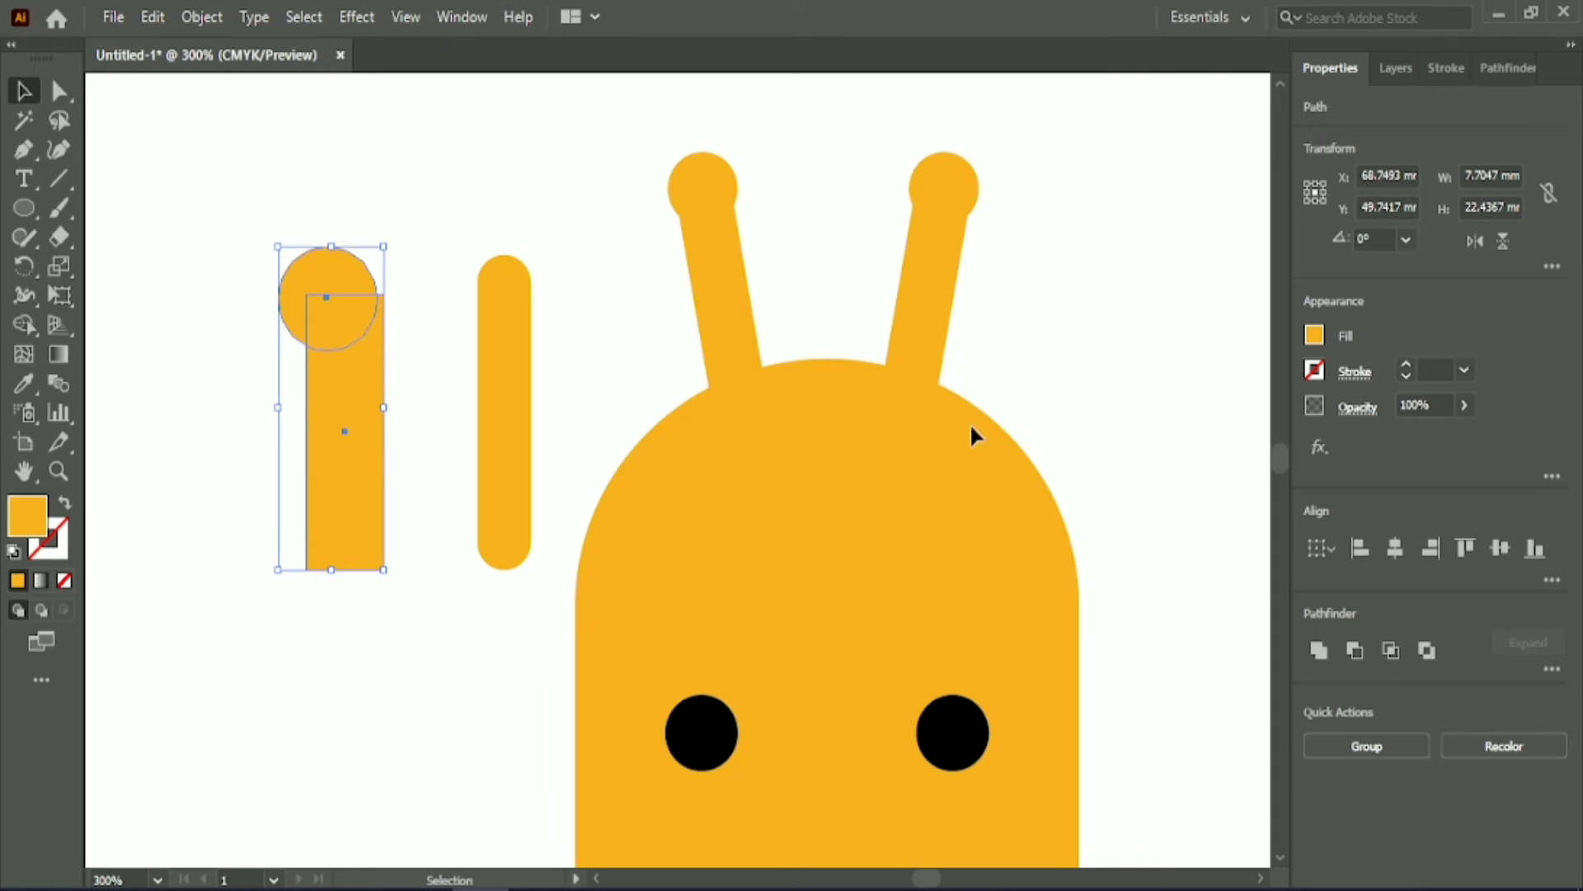
left_click(453, 259)
left_click(333, 282)
left_click_drag(334, 283, 350, 282)
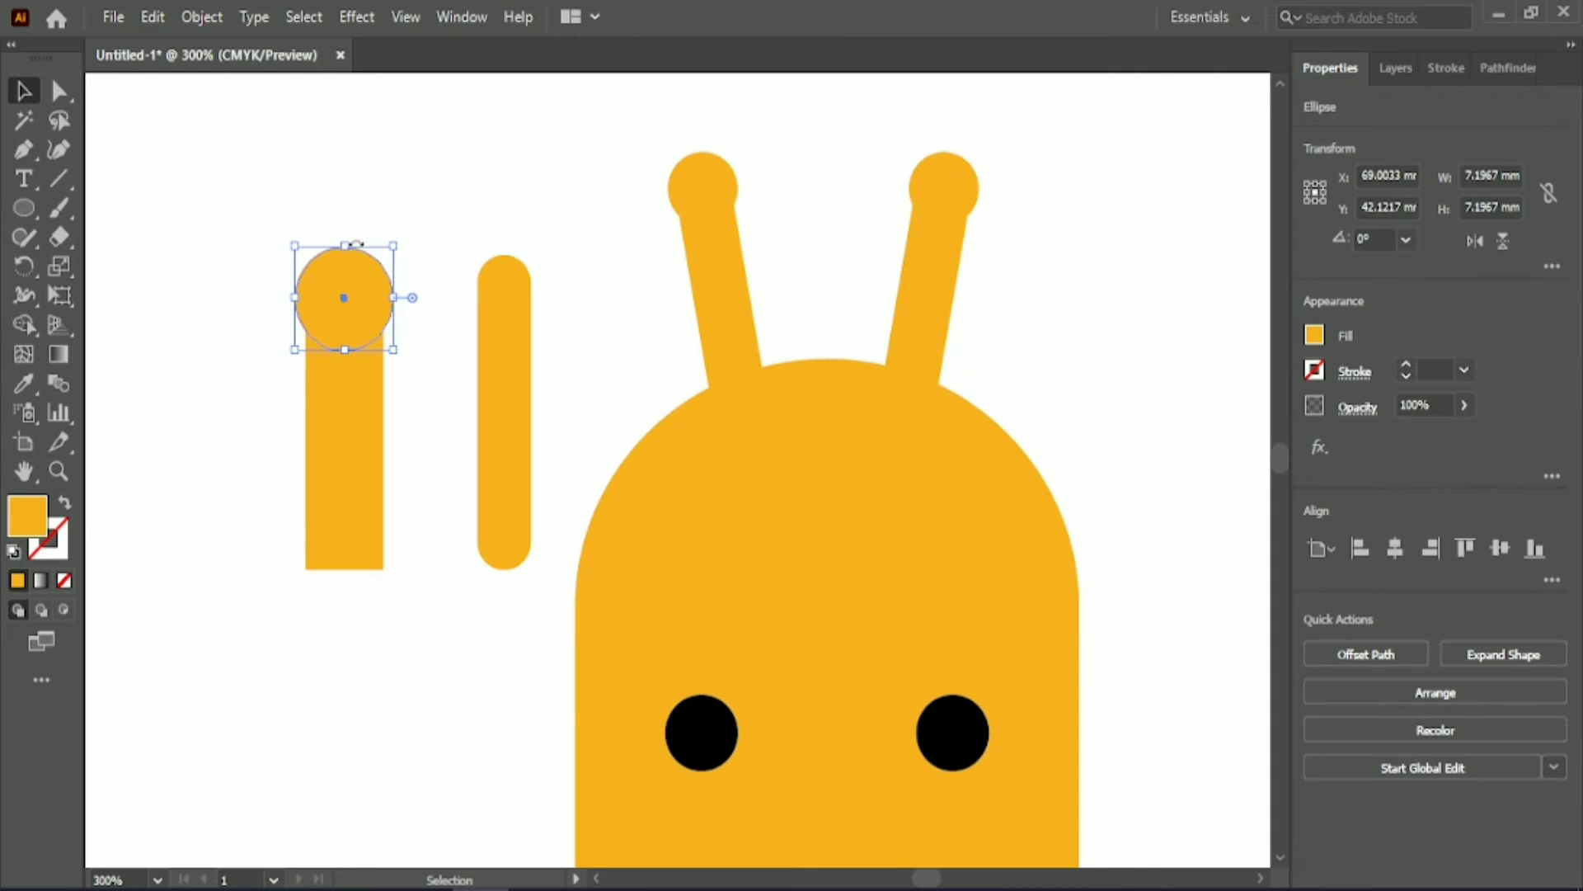
key("Left")
left_click(362, 165)
Step: Merge the circle and rectangle into a 7.2 × 22.44 mm knob-topped post
left_click_drag(368, 163, 136, 338)
left_click(23, 353)
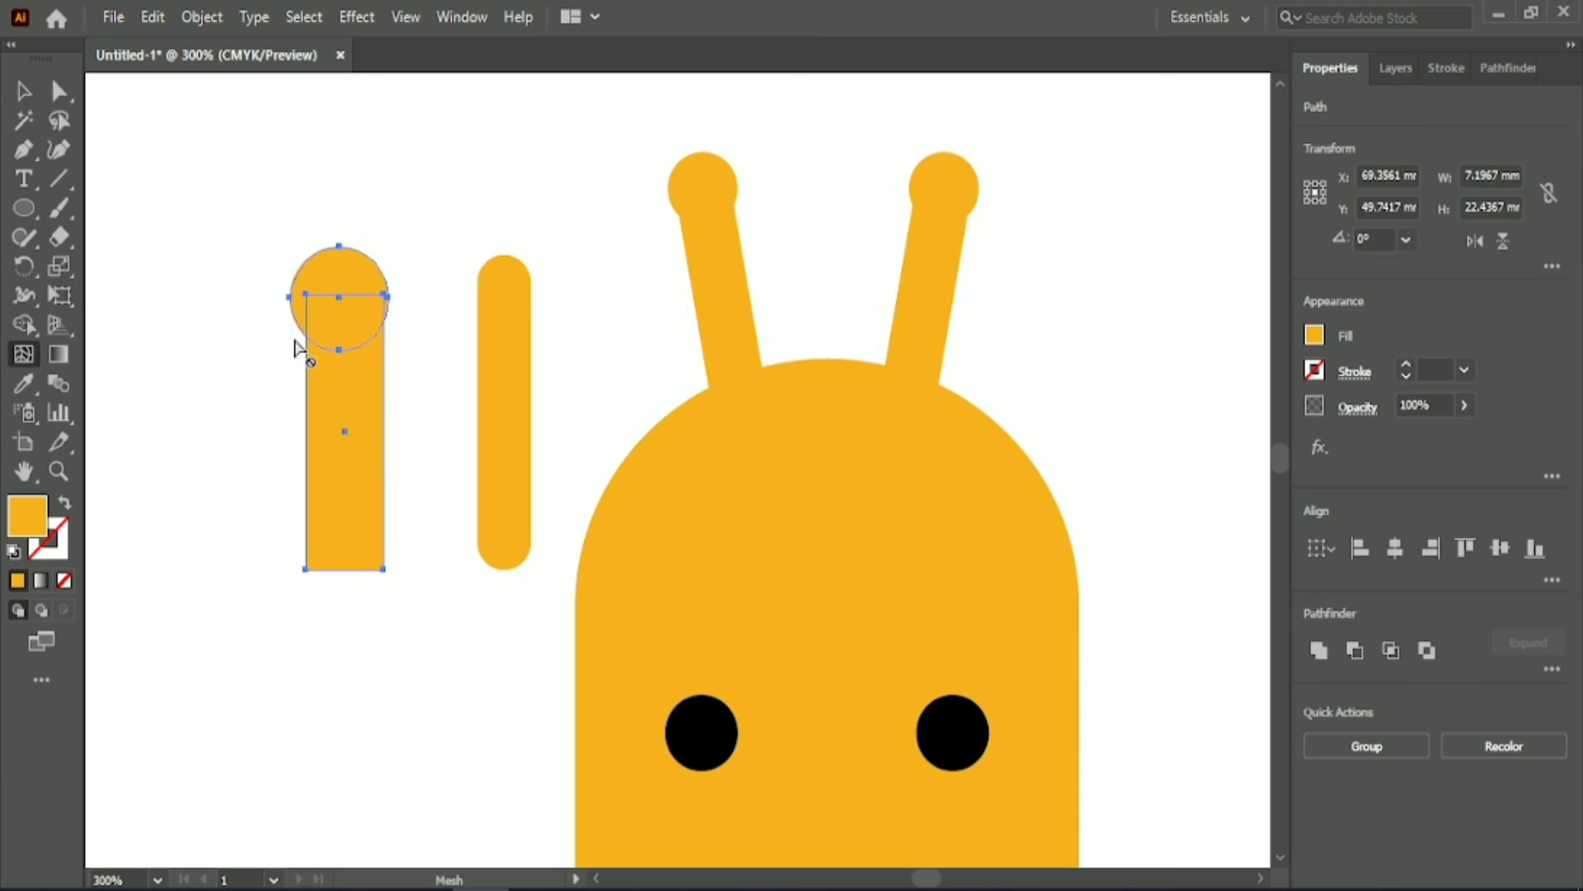
left_click(41, 323)
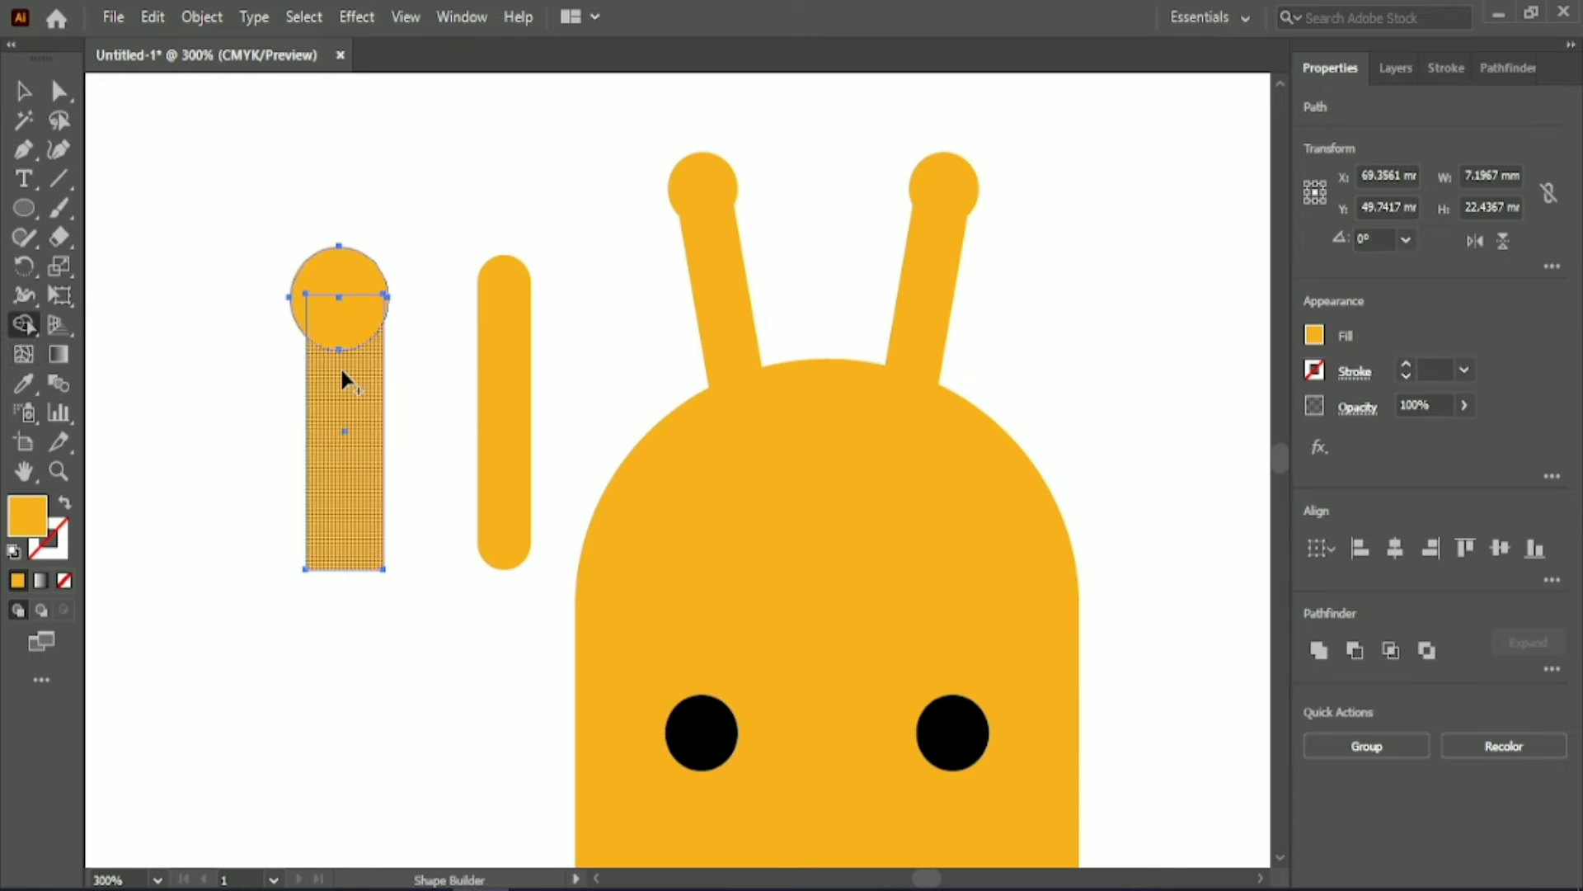
mouse_move(340, 333)
left_mouse_down()
mouse_move(349, 422)
mouse_move(333, 294)
left_mouse_up()
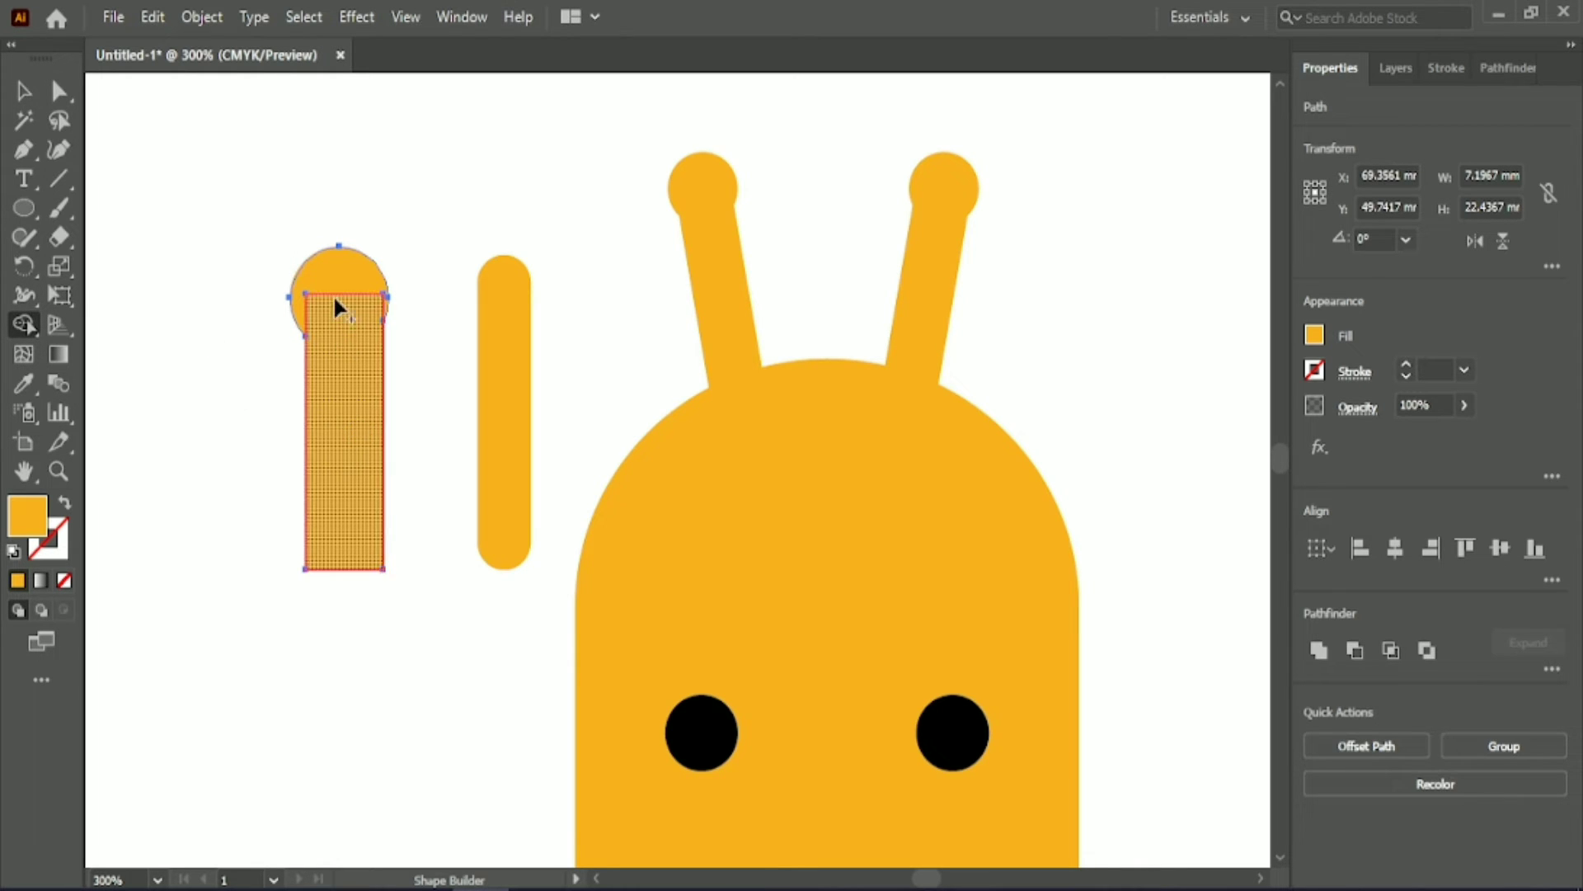
left_click(24, 92)
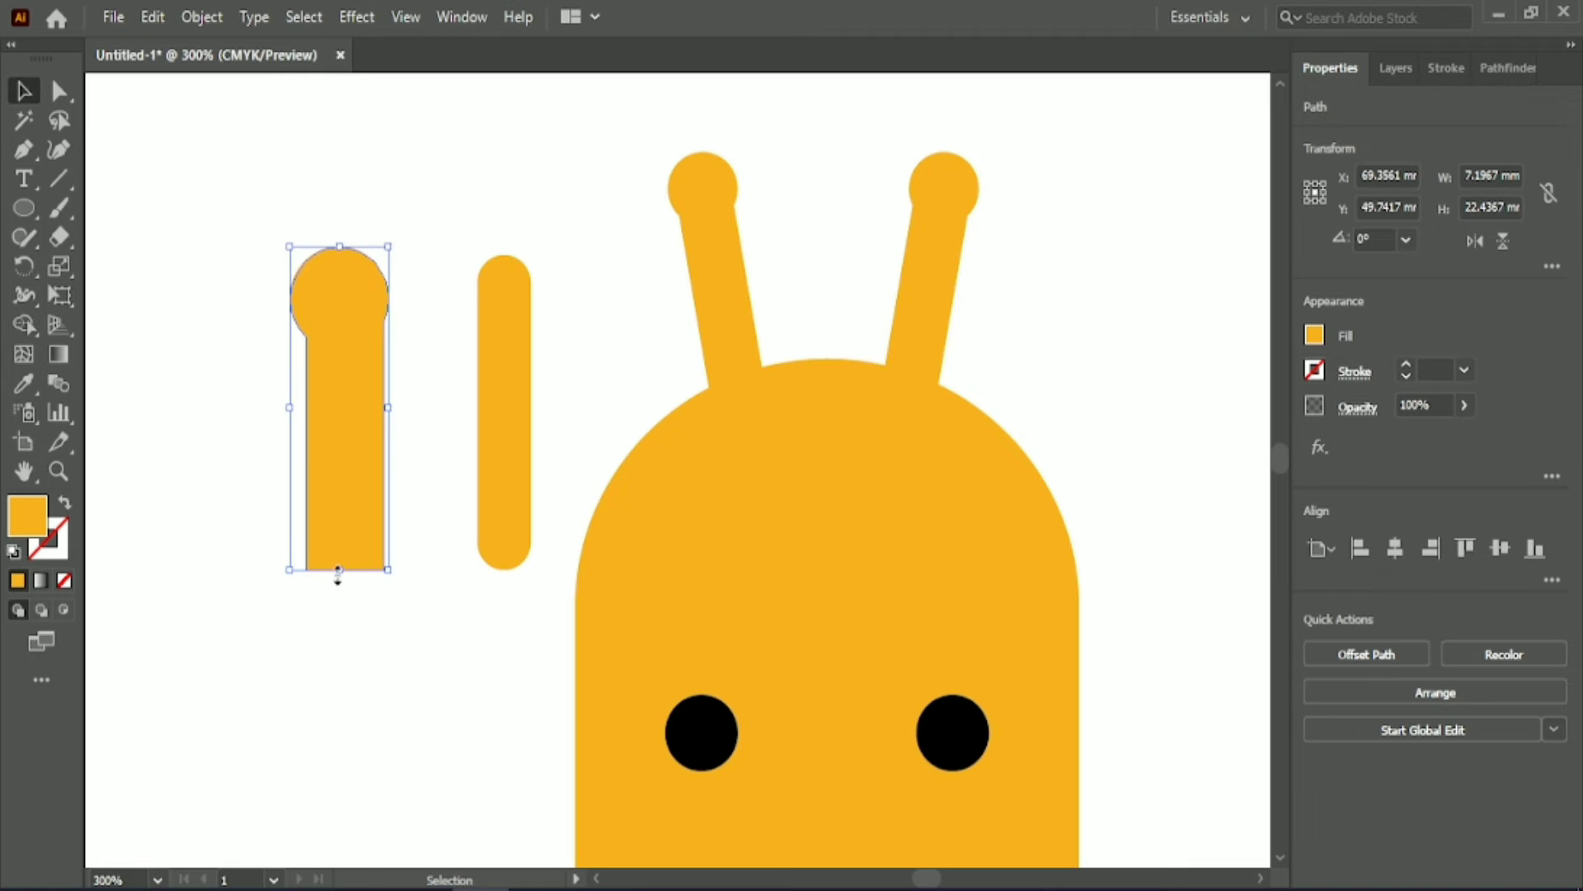
left_click_drag(338, 571, 338, 569)
Step: Fill the thin rounded bar with the brown swatch colour
left_click(512, 158)
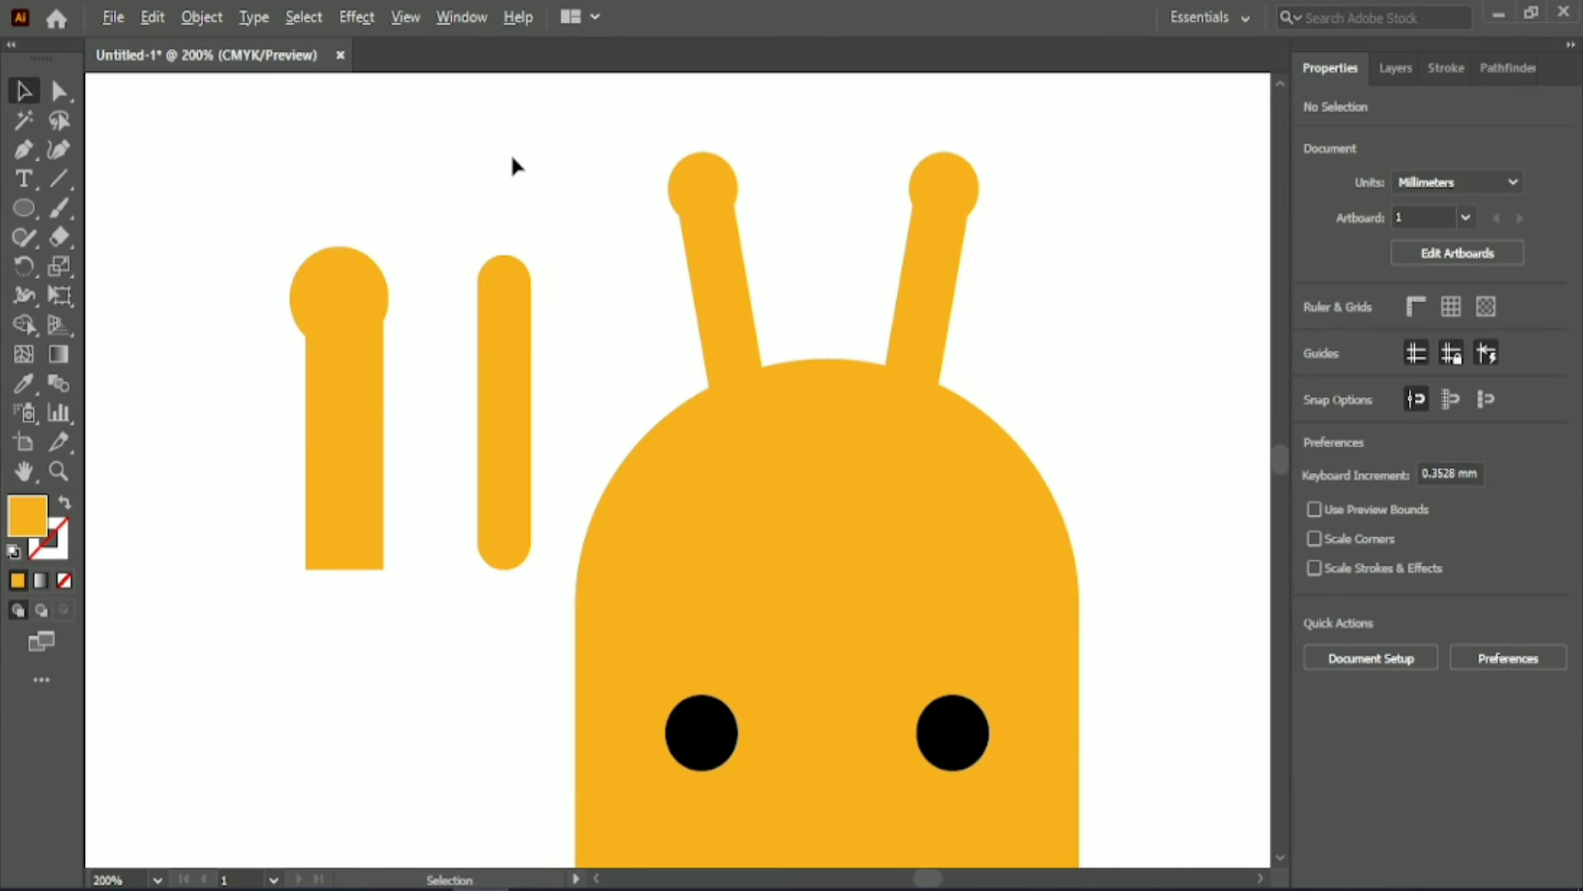
key("ctrl+minus")
key("ctrl+minus")
left_click(624, 455)
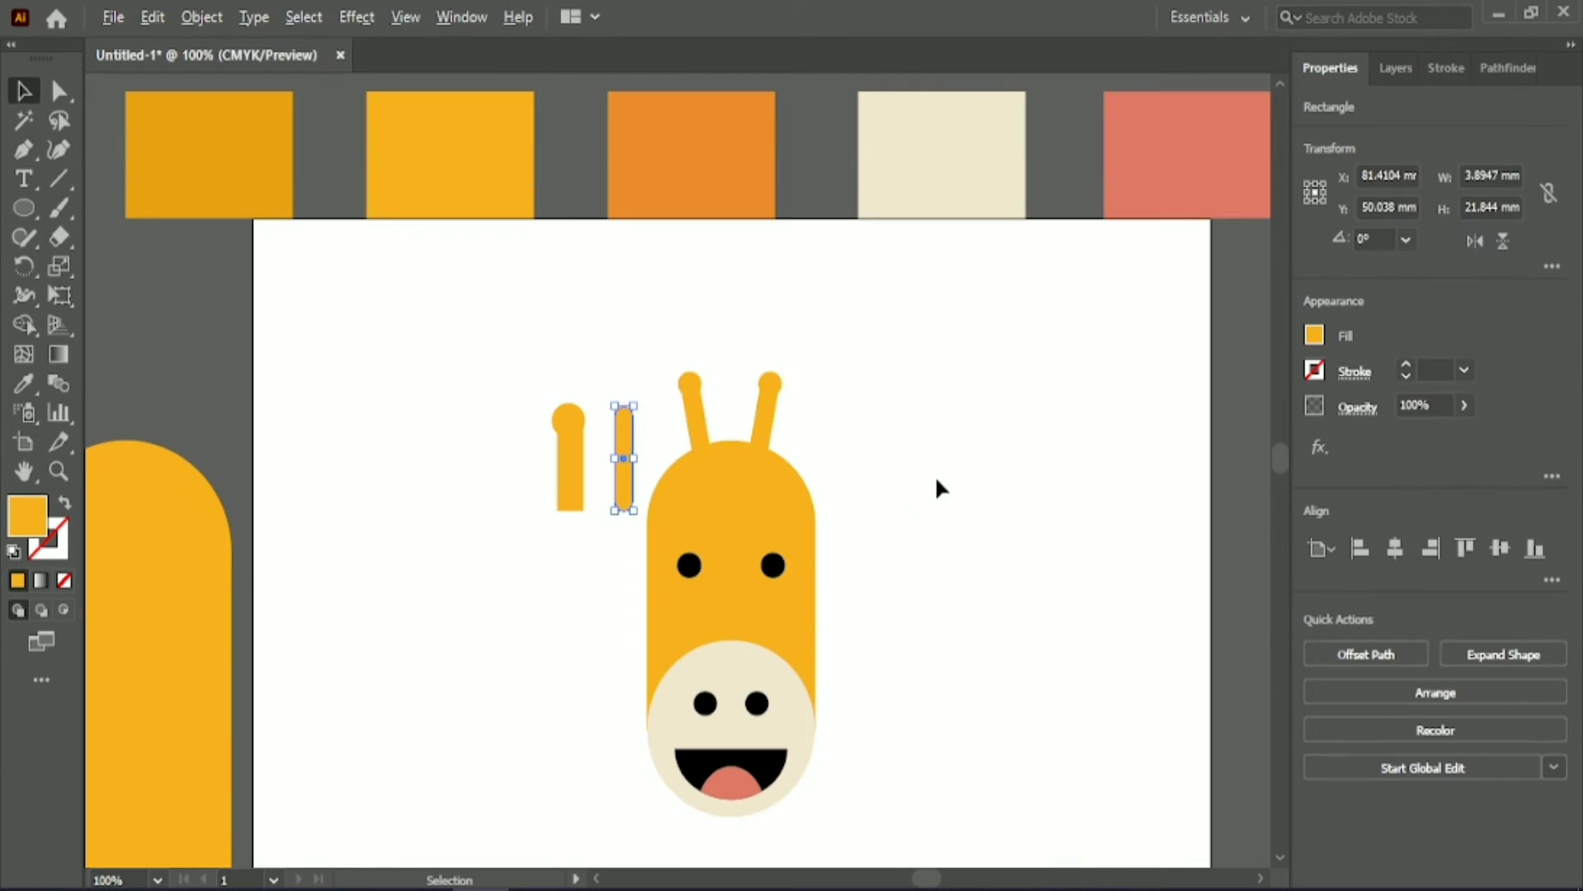
key("ctrl+minus")
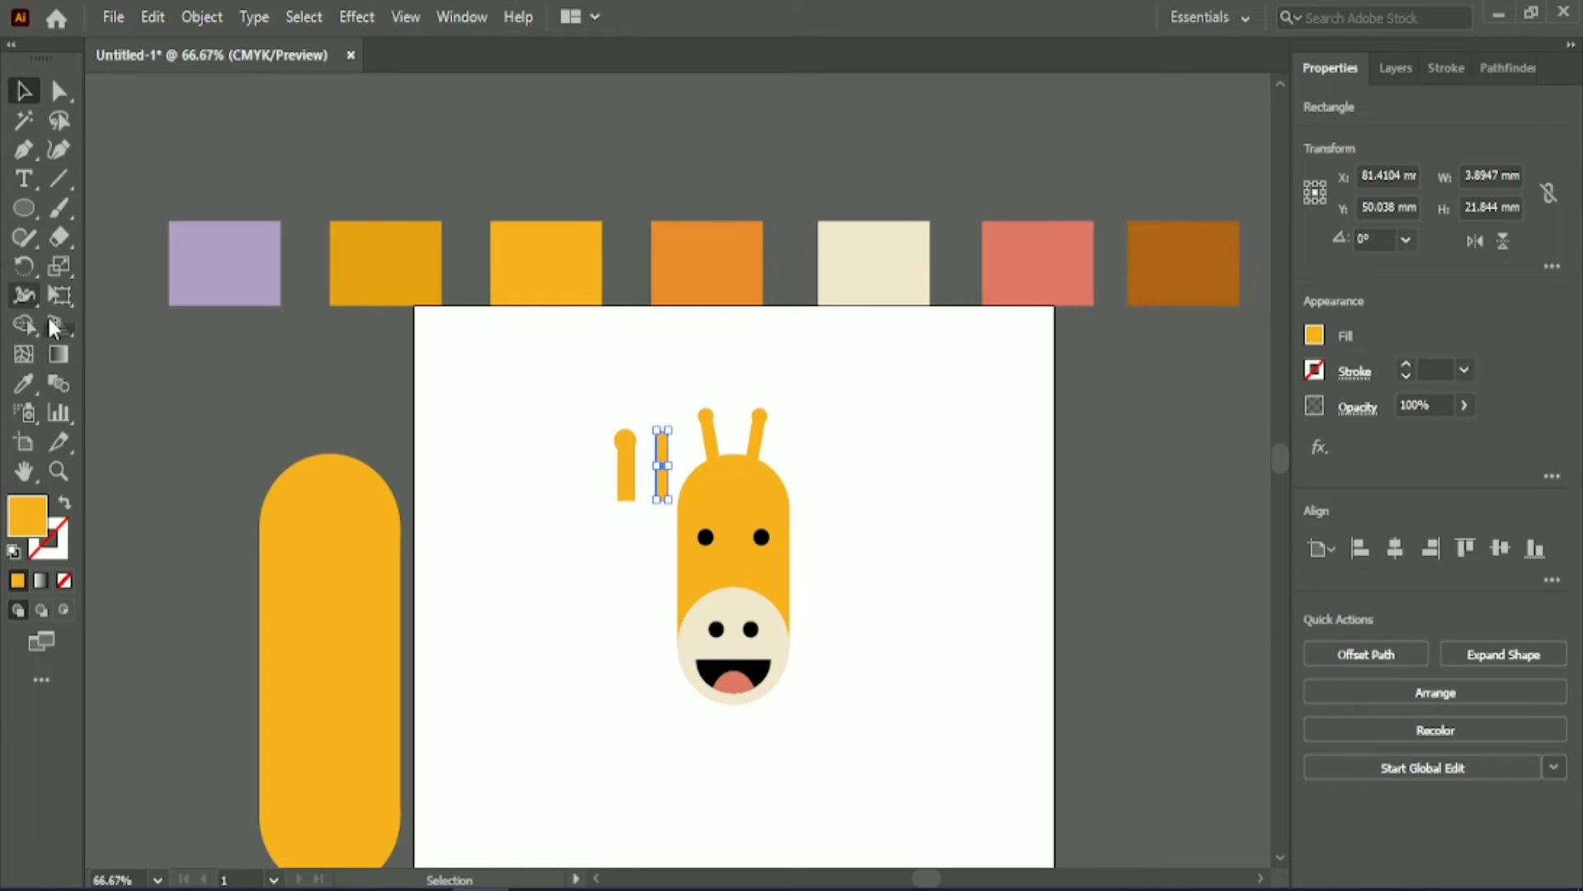
left_click(23, 383)
left_click(1191, 268)
left_click(27, 99)
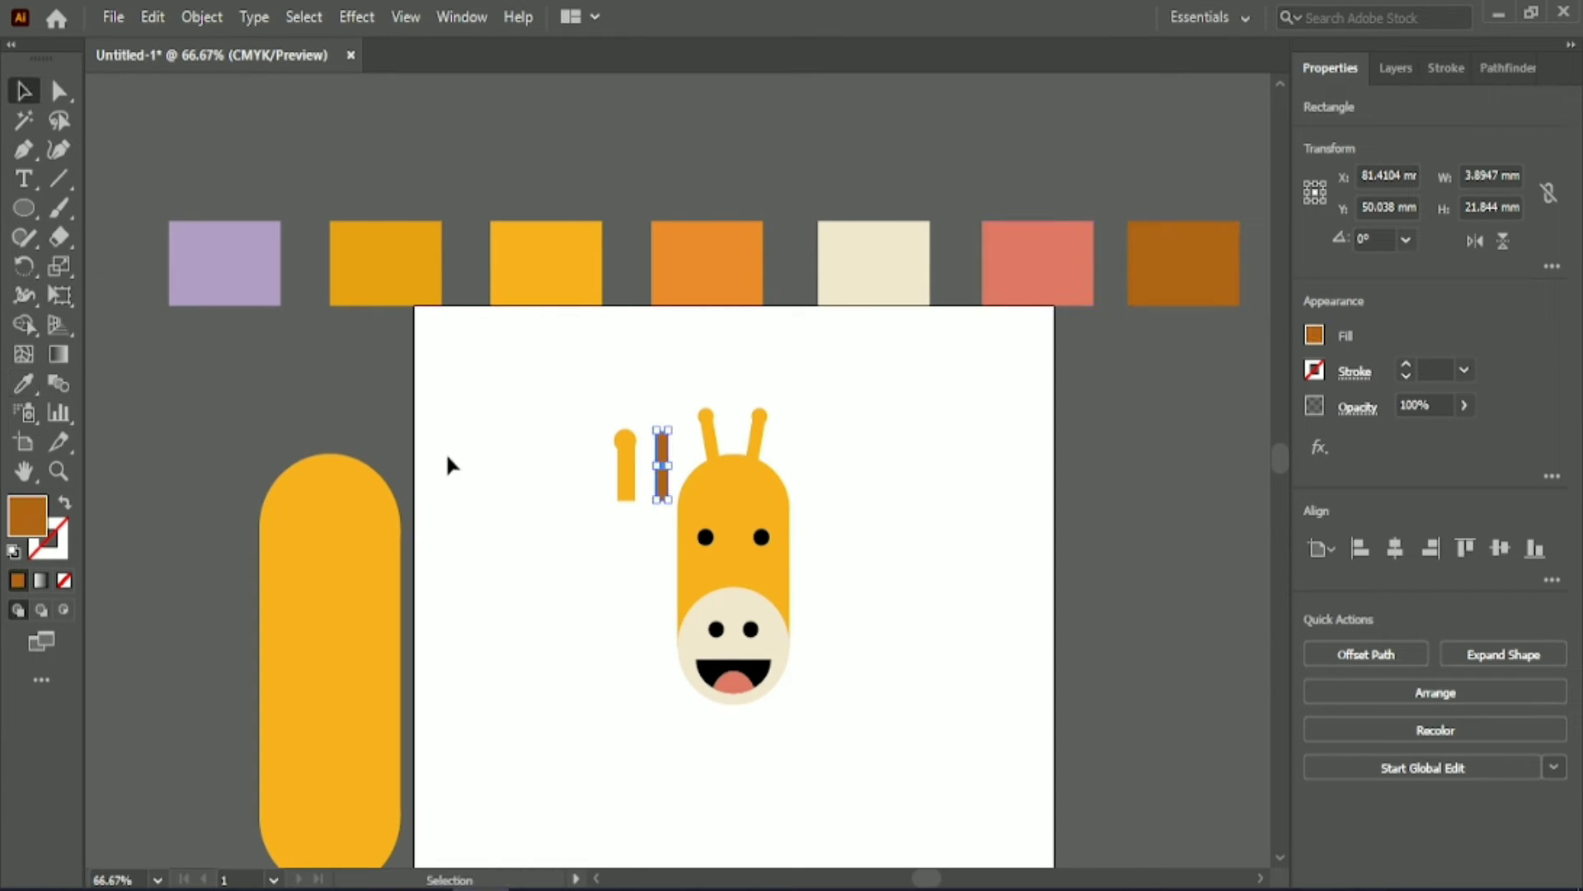
left_click(577, 511)
Step: Centre the brown bar on the knobbed horn, bring it to front, and adjust its height
key("ctrl+plus")
key("ctrl+plus")
left_click_drag(628, 535, 757, 386)
left_click(1396, 548)
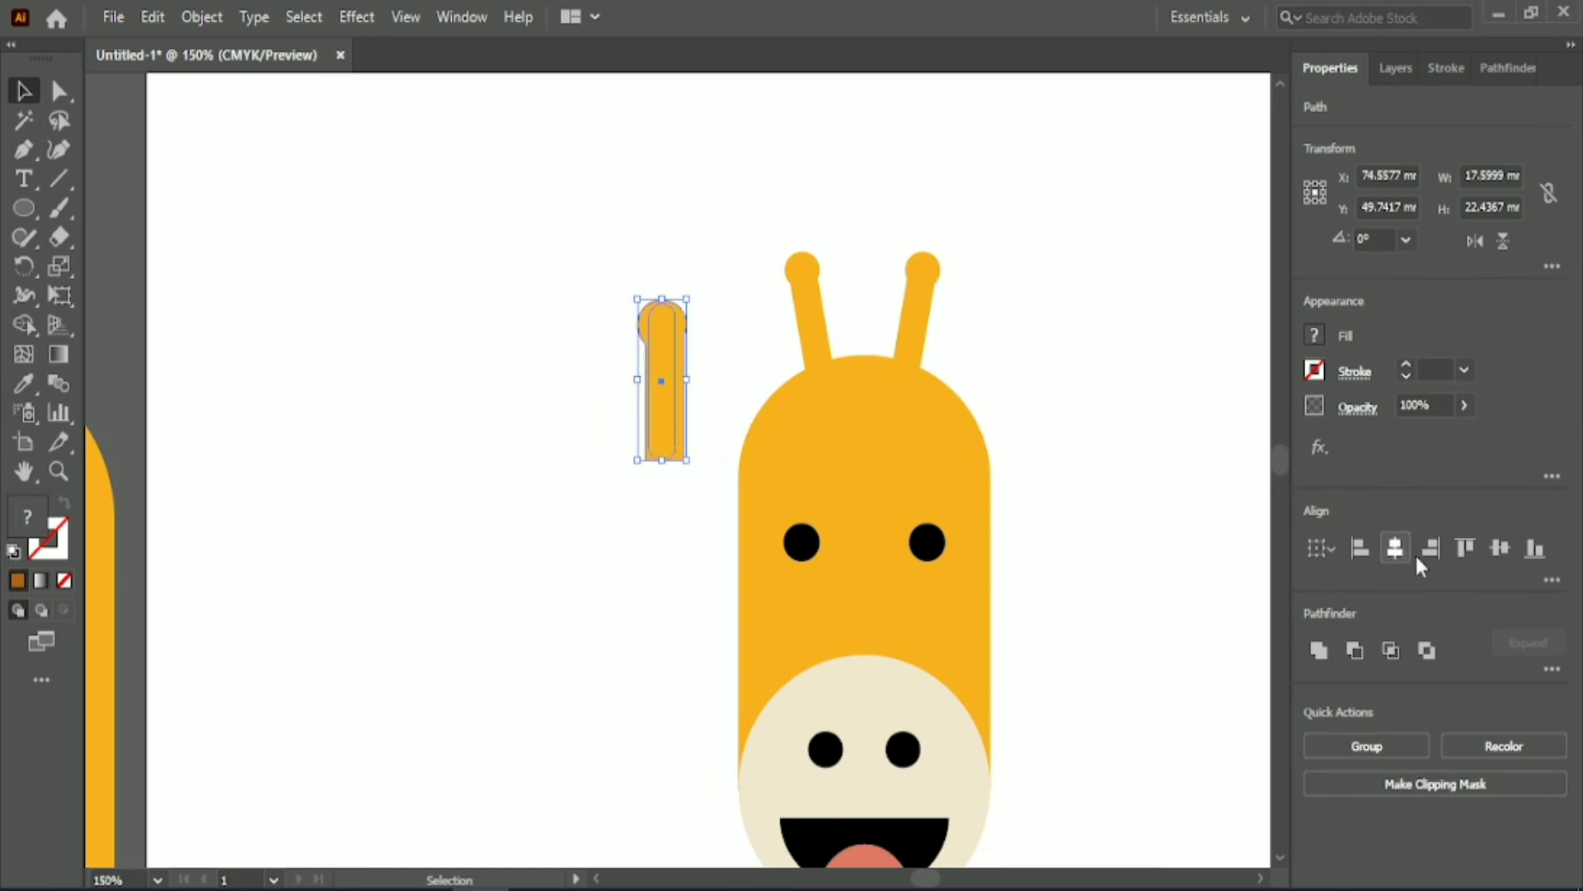
left_click(657, 495)
left_click(676, 454)
right_click(676, 453)
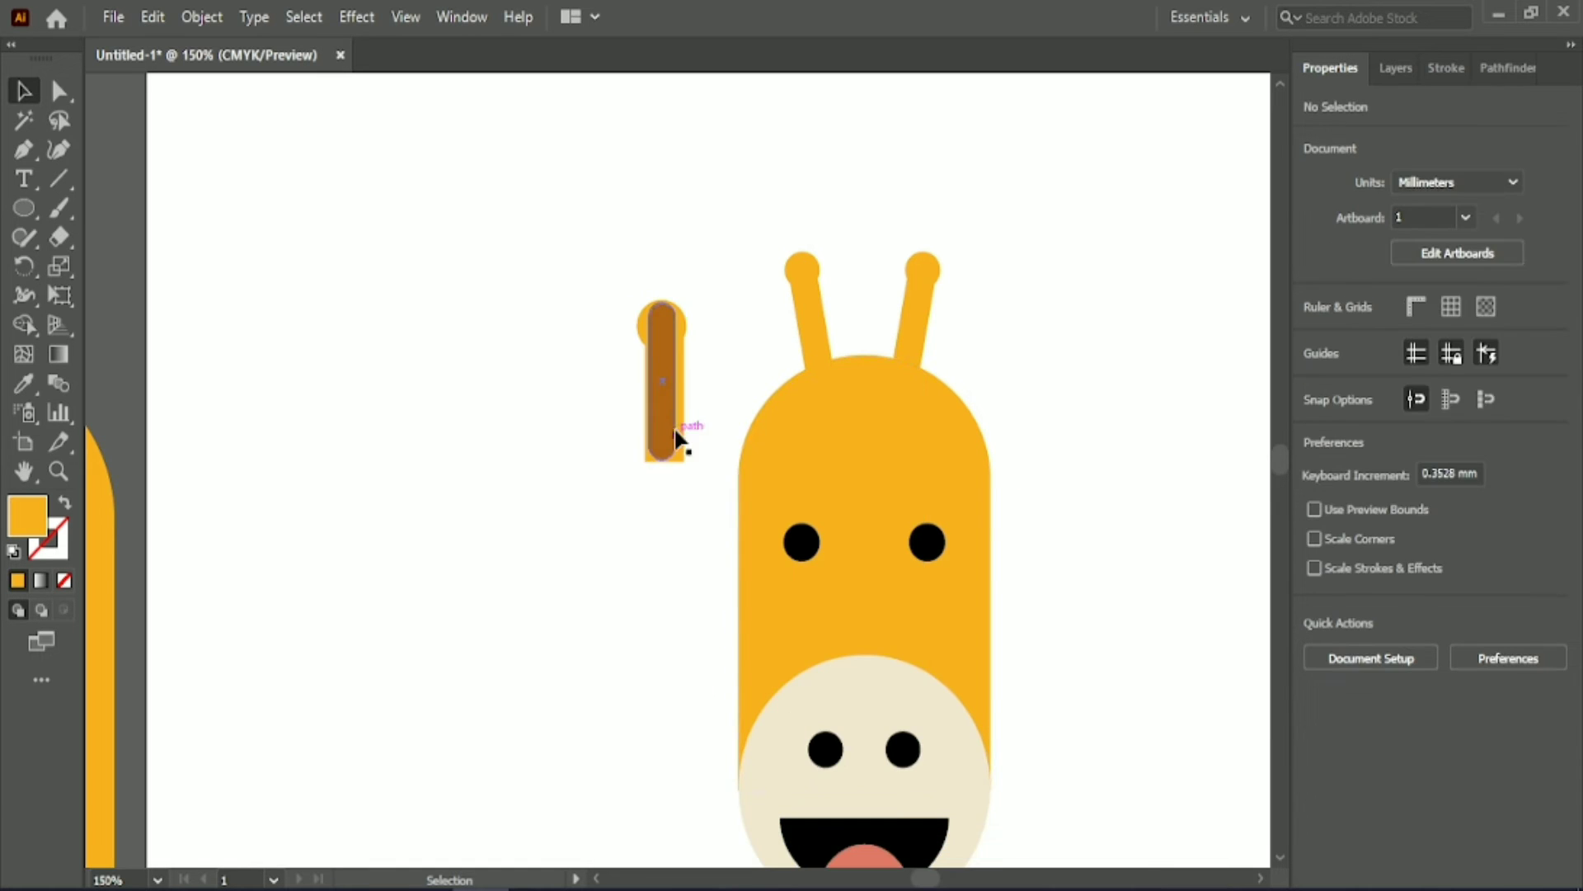
left_click(678, 433)
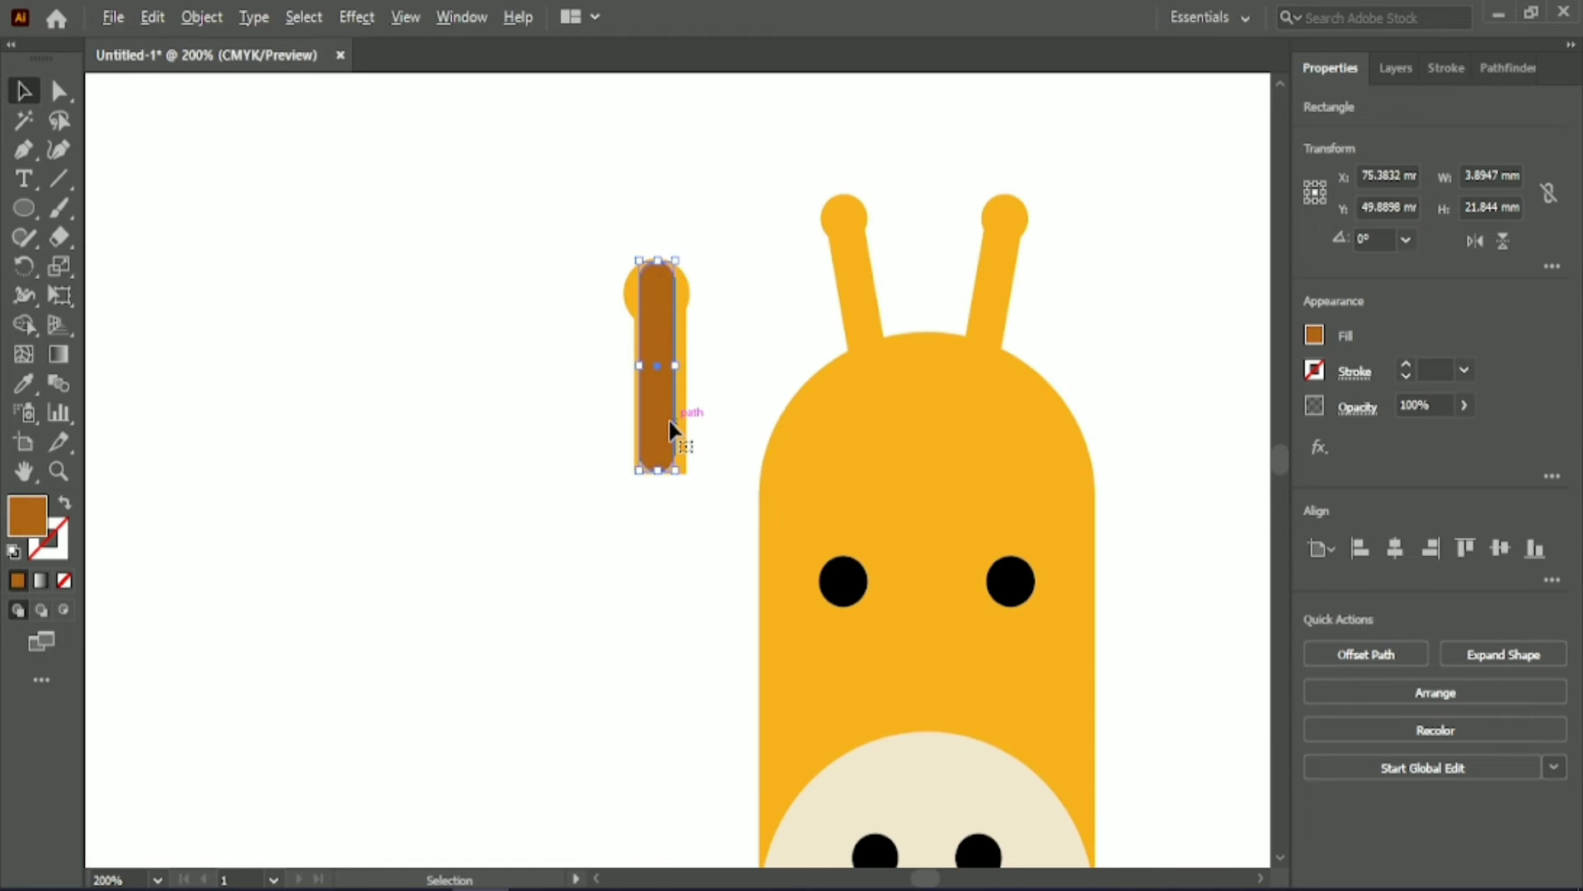
key("Down")
key("Down")
key("Down")
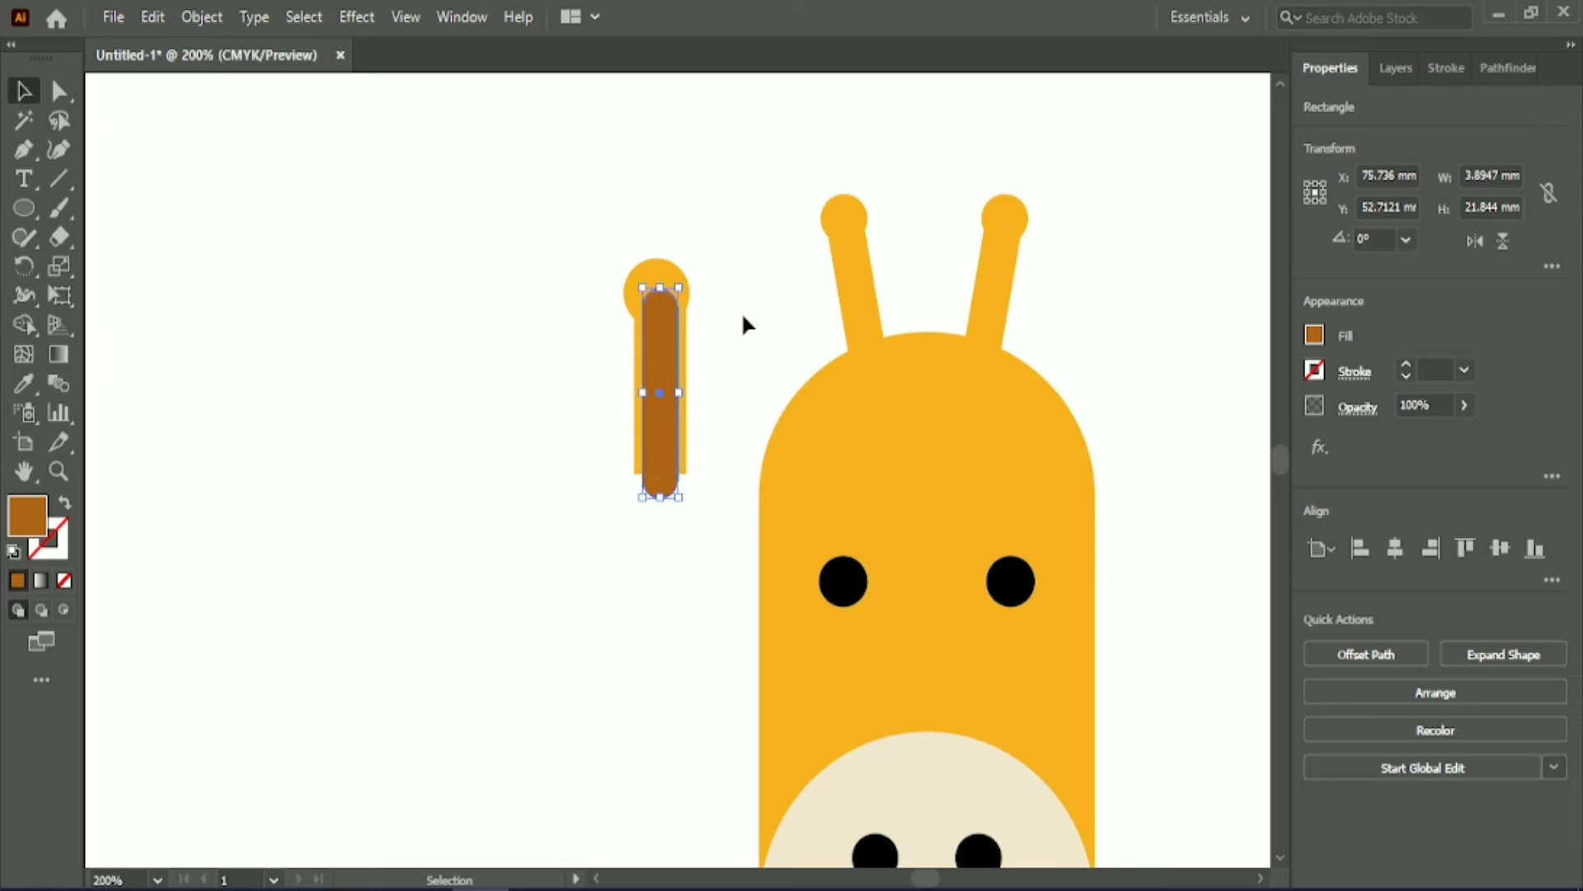
key("Down")
key("Down")
key("Down")
key("Up")
key("Up")
key("Up")
Step: Group the horn with its brown strip and rotate the group to a slant
left_click(567, 230)
left_click_drag(566, 230, 682, 315)
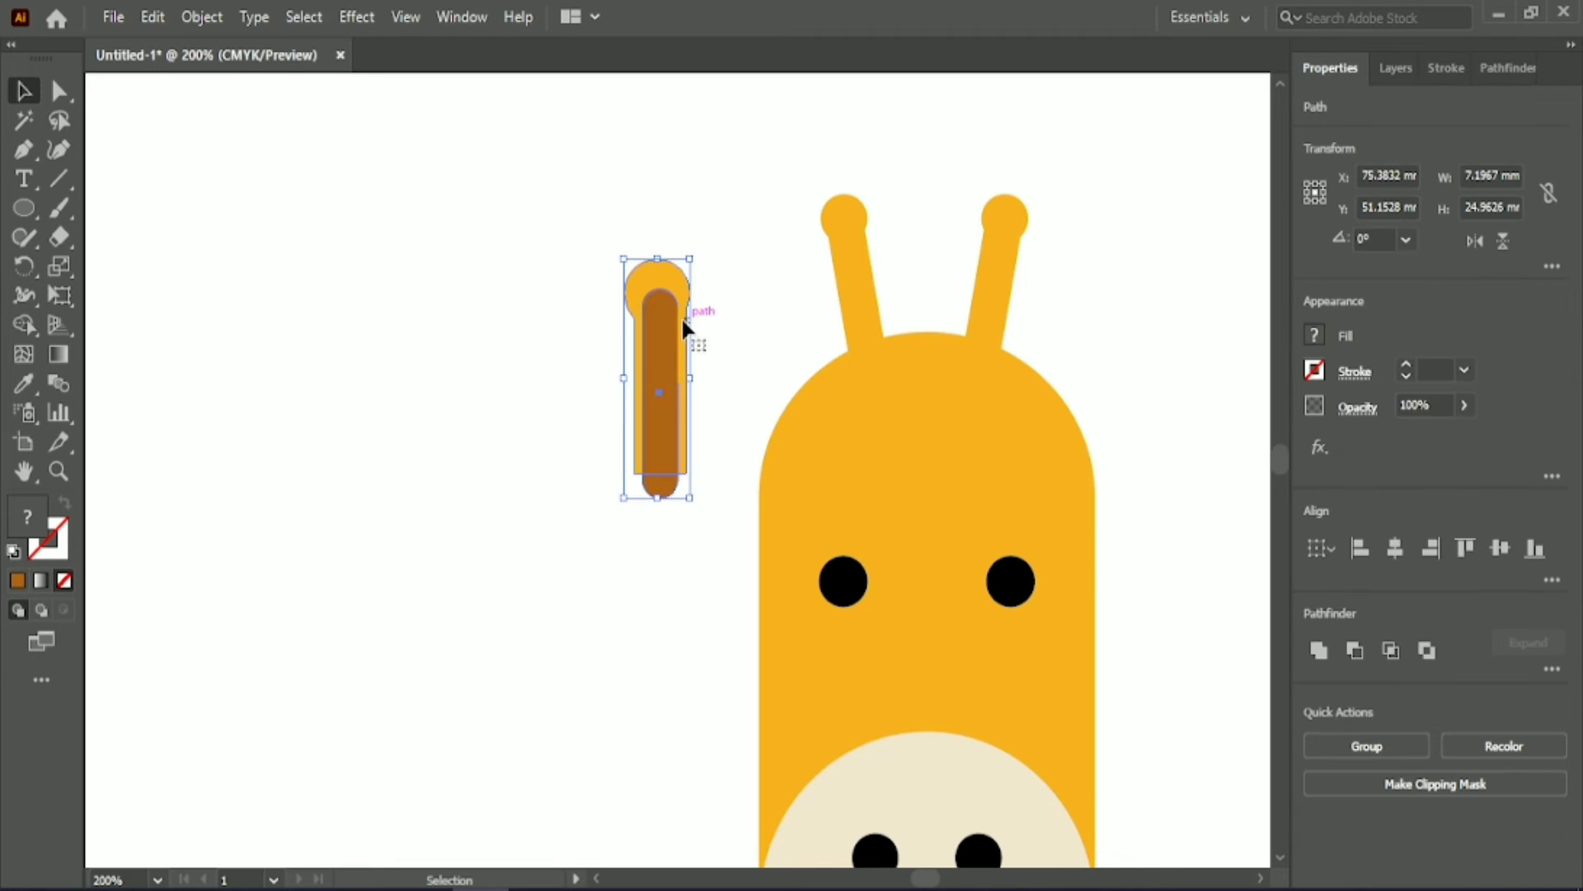
left_click(23, 324)
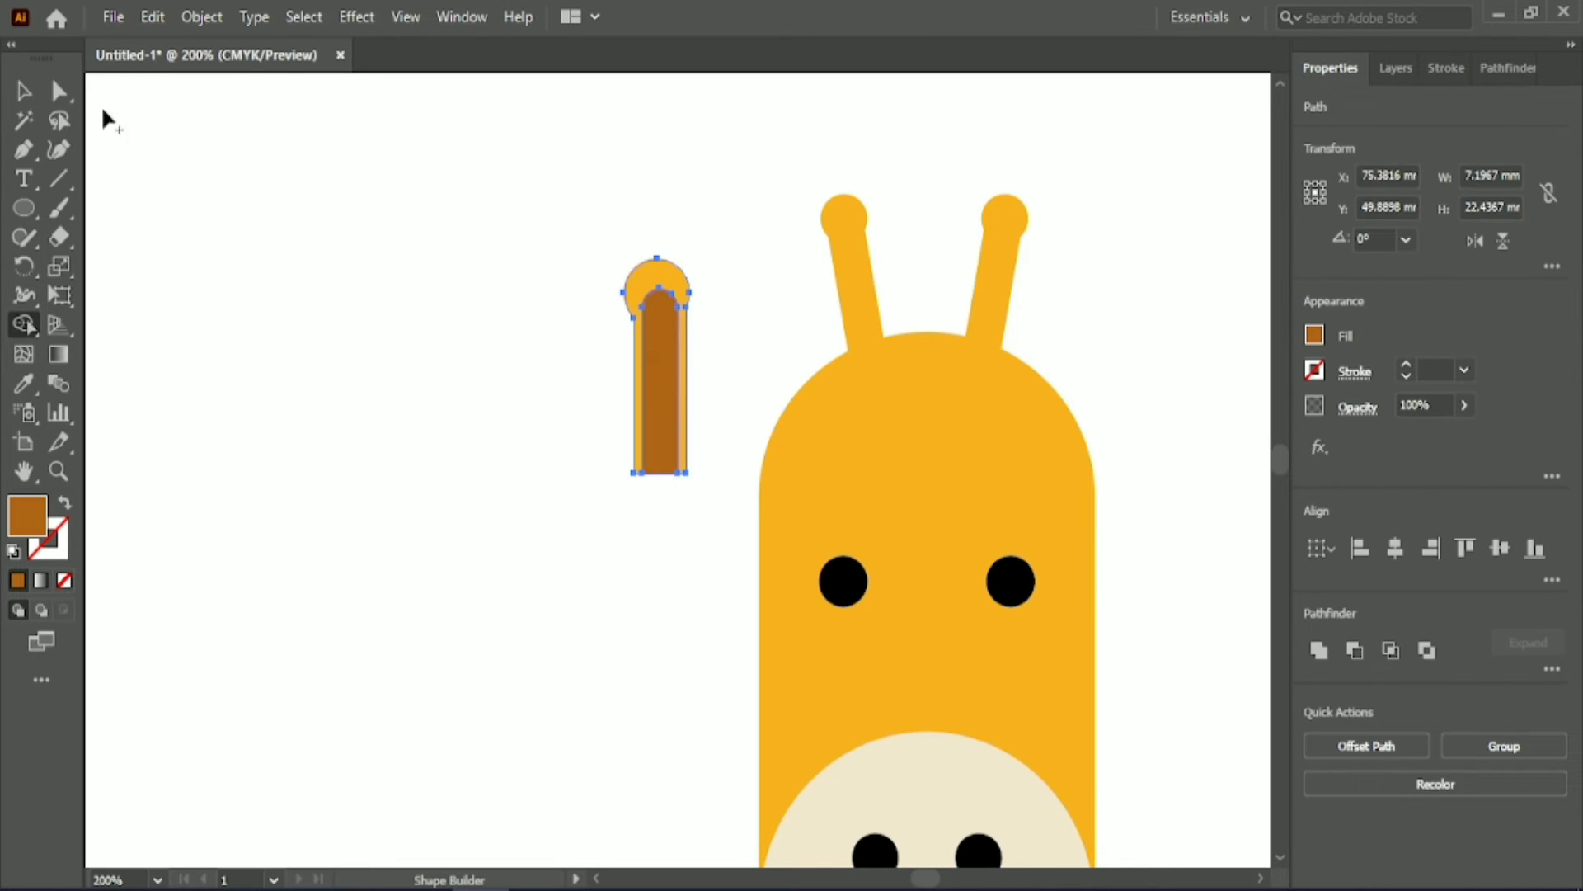
key("v")
left_click(1451, 742)
mouse_move(696, 477)
left_mouse_down()
mouse_move(743, 444)
mouse_move(700, 417)
mouse_move(784, 378)
mouse_move(859, 413)
mouse_move(769, 365)
mouse_move(799, 414)
mouse_move(782, 449)
mouse_move(762, 402)
left_mouse_up()
Step: Send the slanted horn group behind the head
left_click(626, 358)
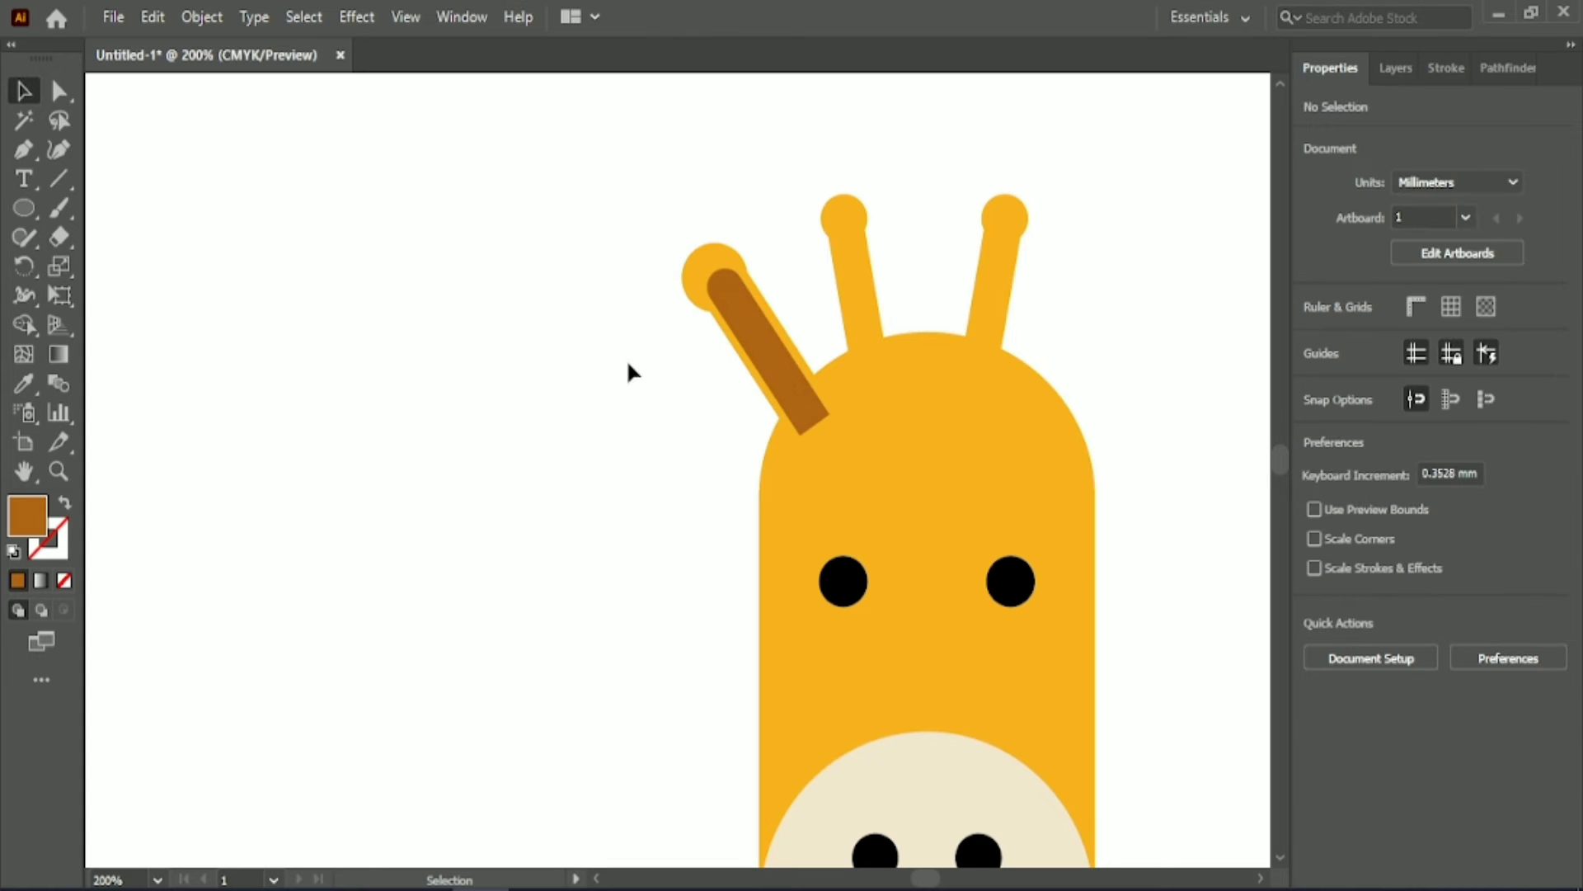
scroll(627, 373, "right", 5)
scroll(898, 798, "left", 3)
right_click(561, 357)
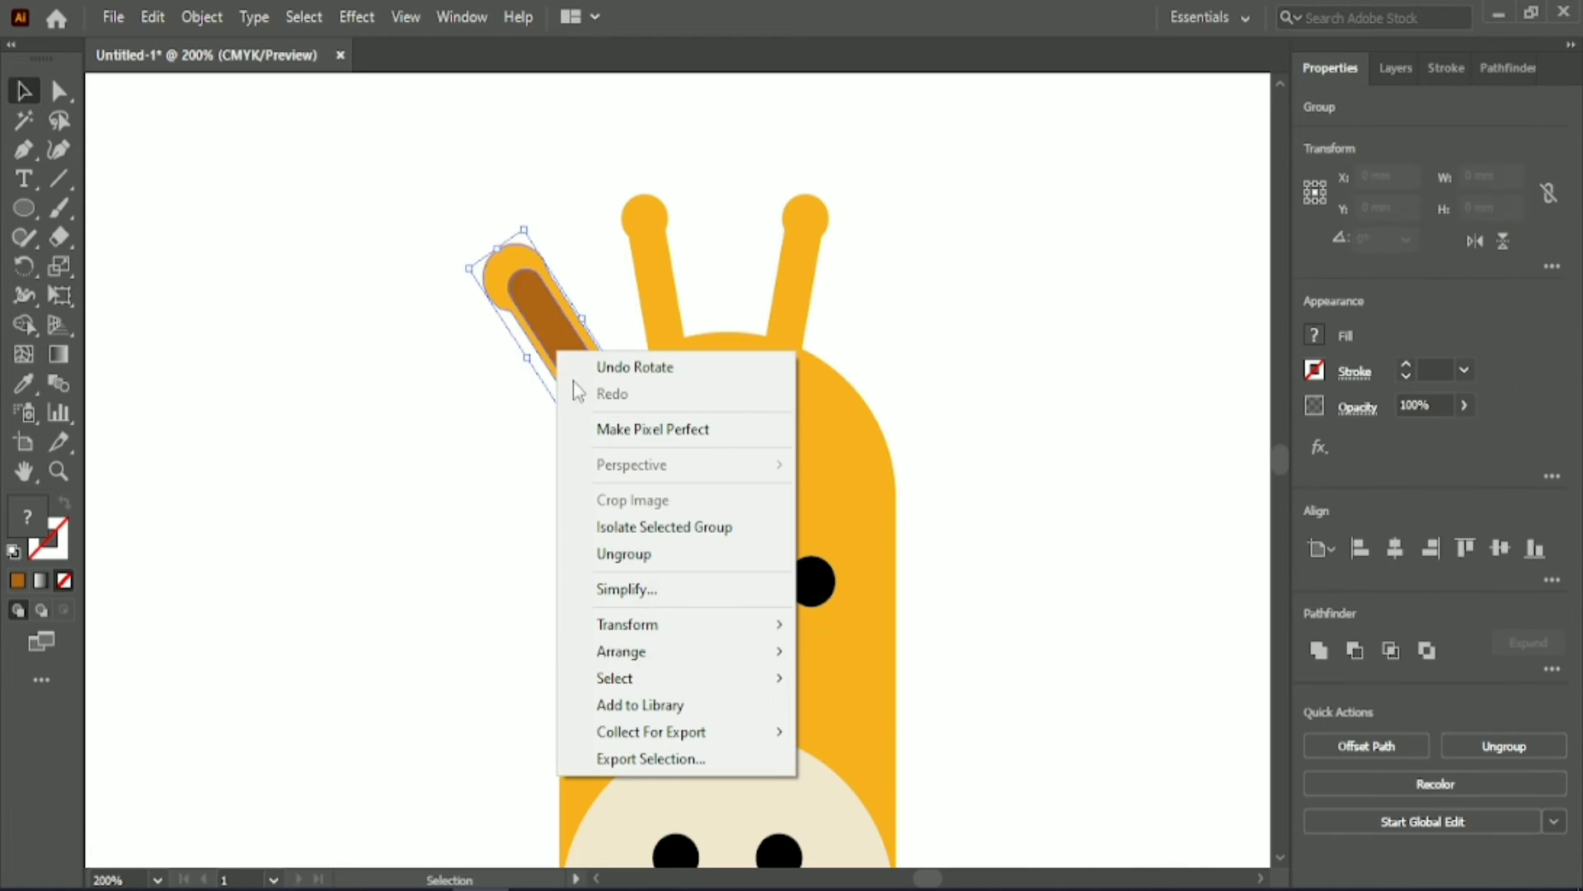
left_click(858, 736)
left_click(954, 382)
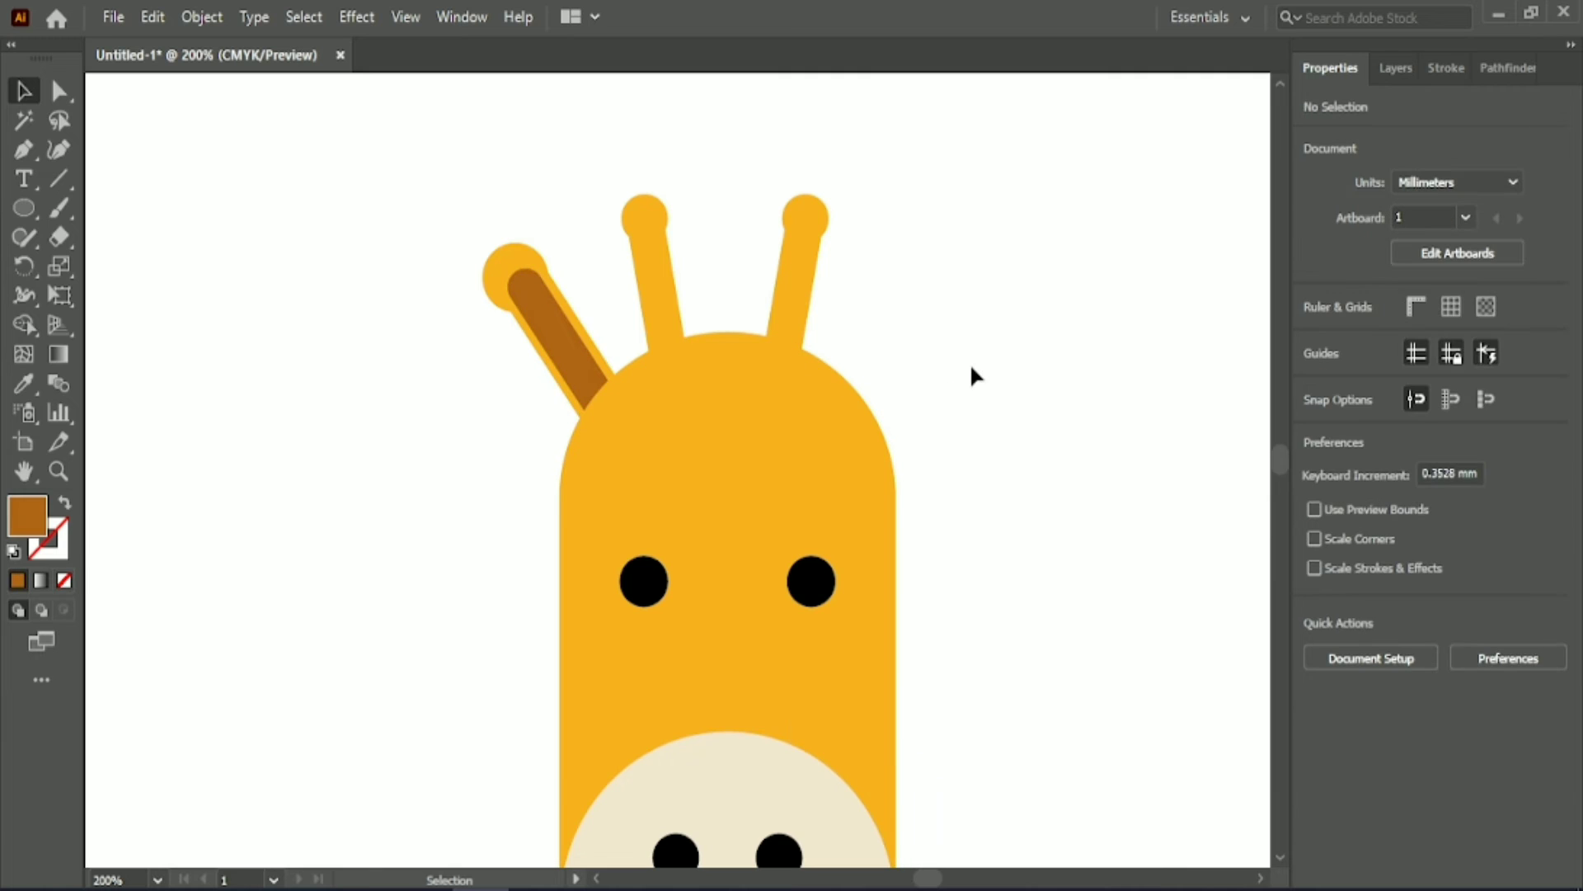
Step: Nudge the slanted horn left and both upright horns slightly inward
left_click(560, 357)
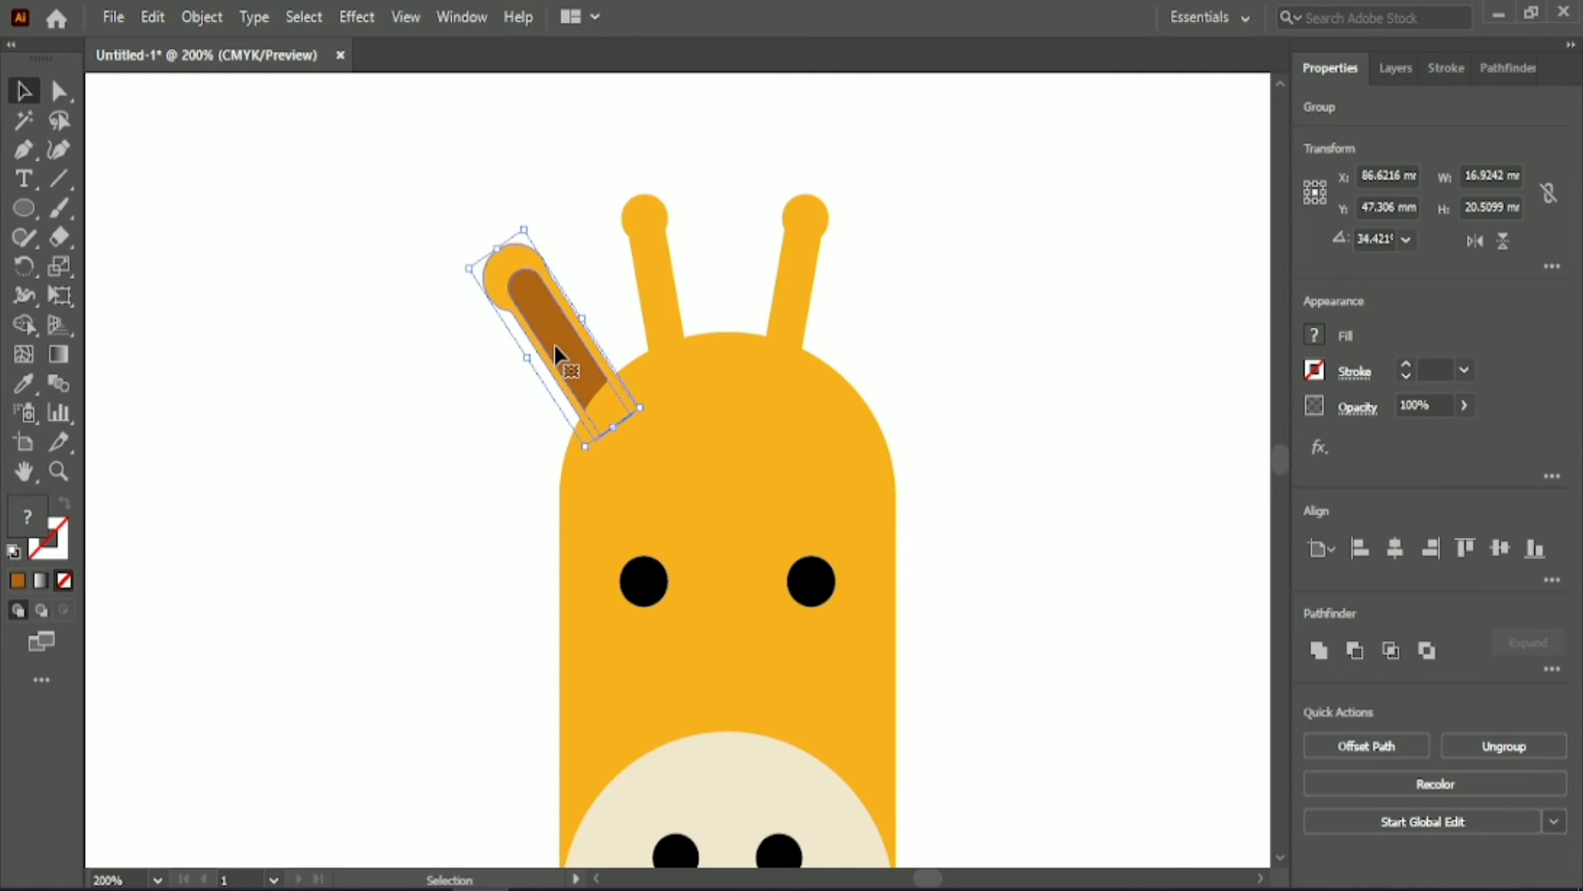
key("Left")
left_click(647, 325)
key("Right")
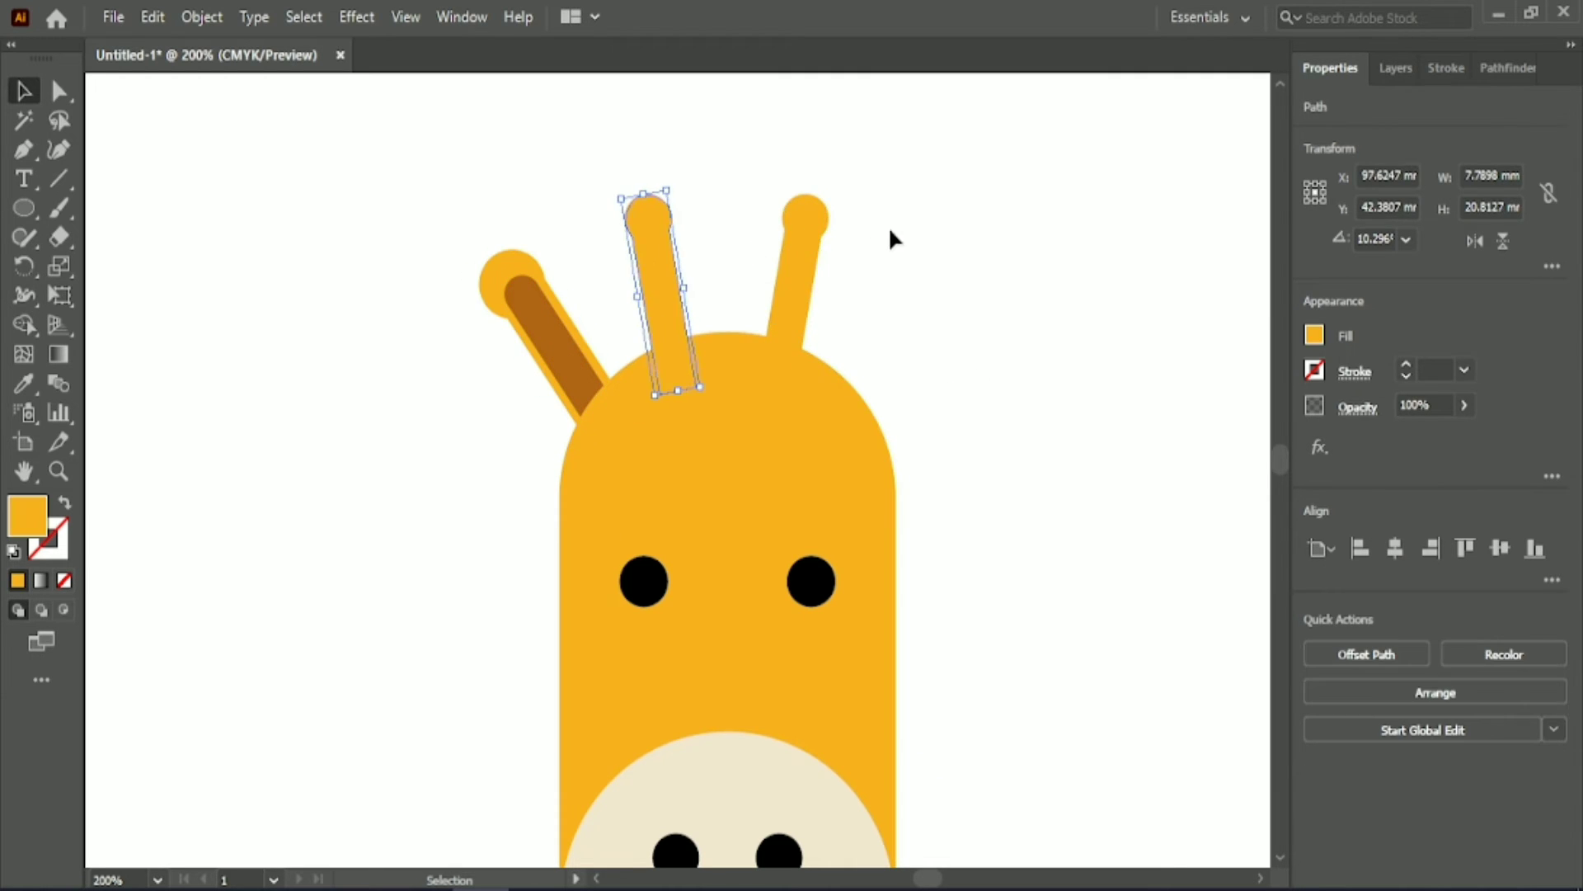
key("Right")
key("Right")
left_click(799, 253)
key("Left")
key("Left")
key("Left")
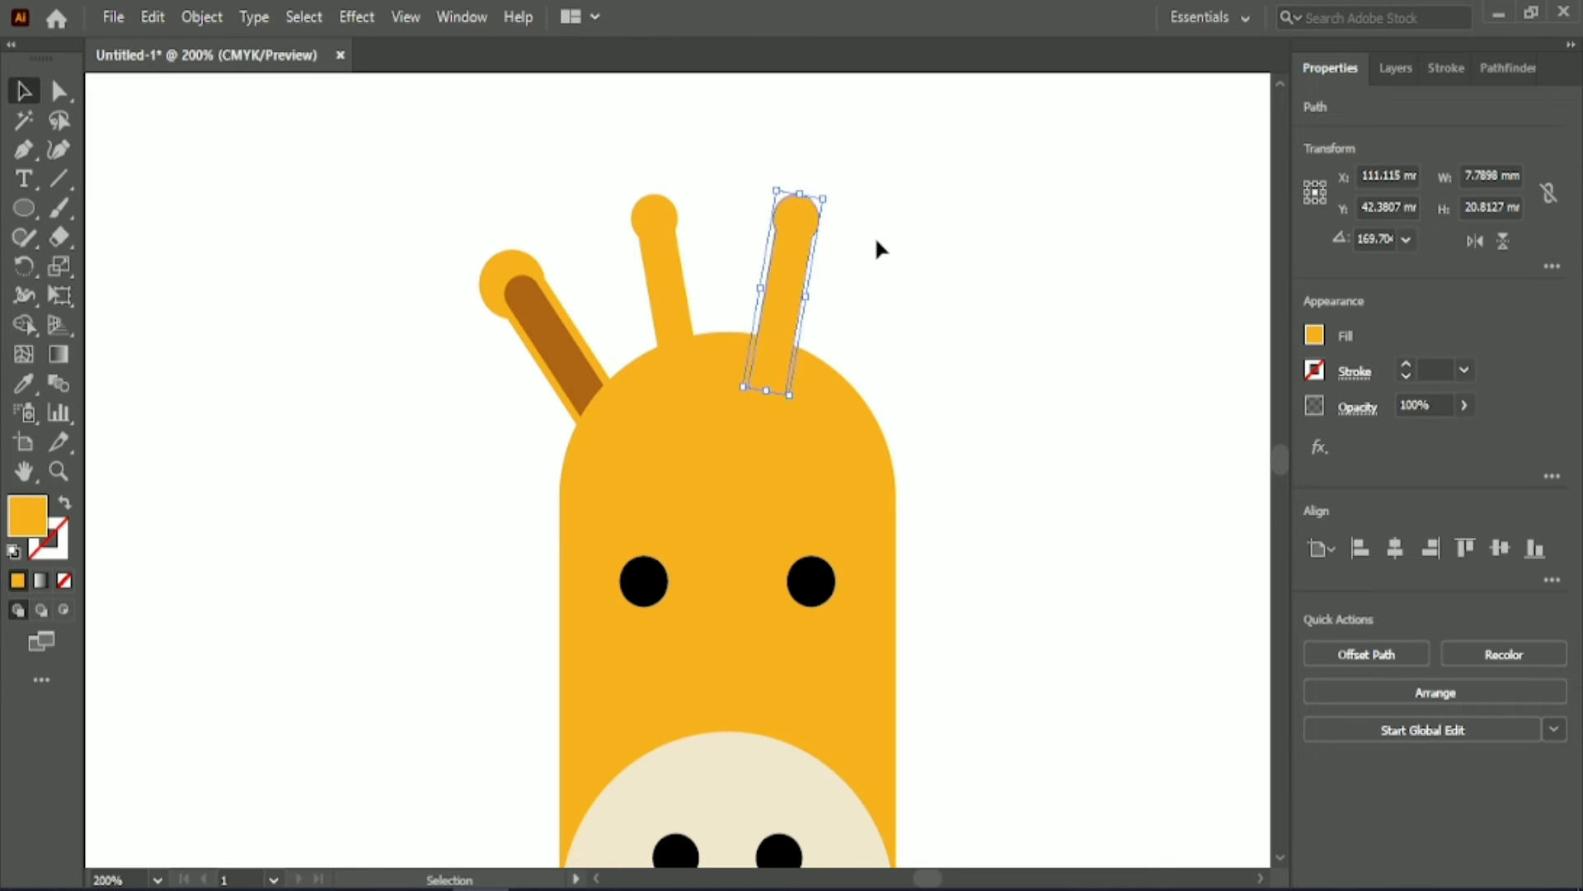
left_click(875, 236)
Step: Copy the slanted horn to the head's right, reflect it, and align both heights
left_click_drag(568, 340, 890, 280)
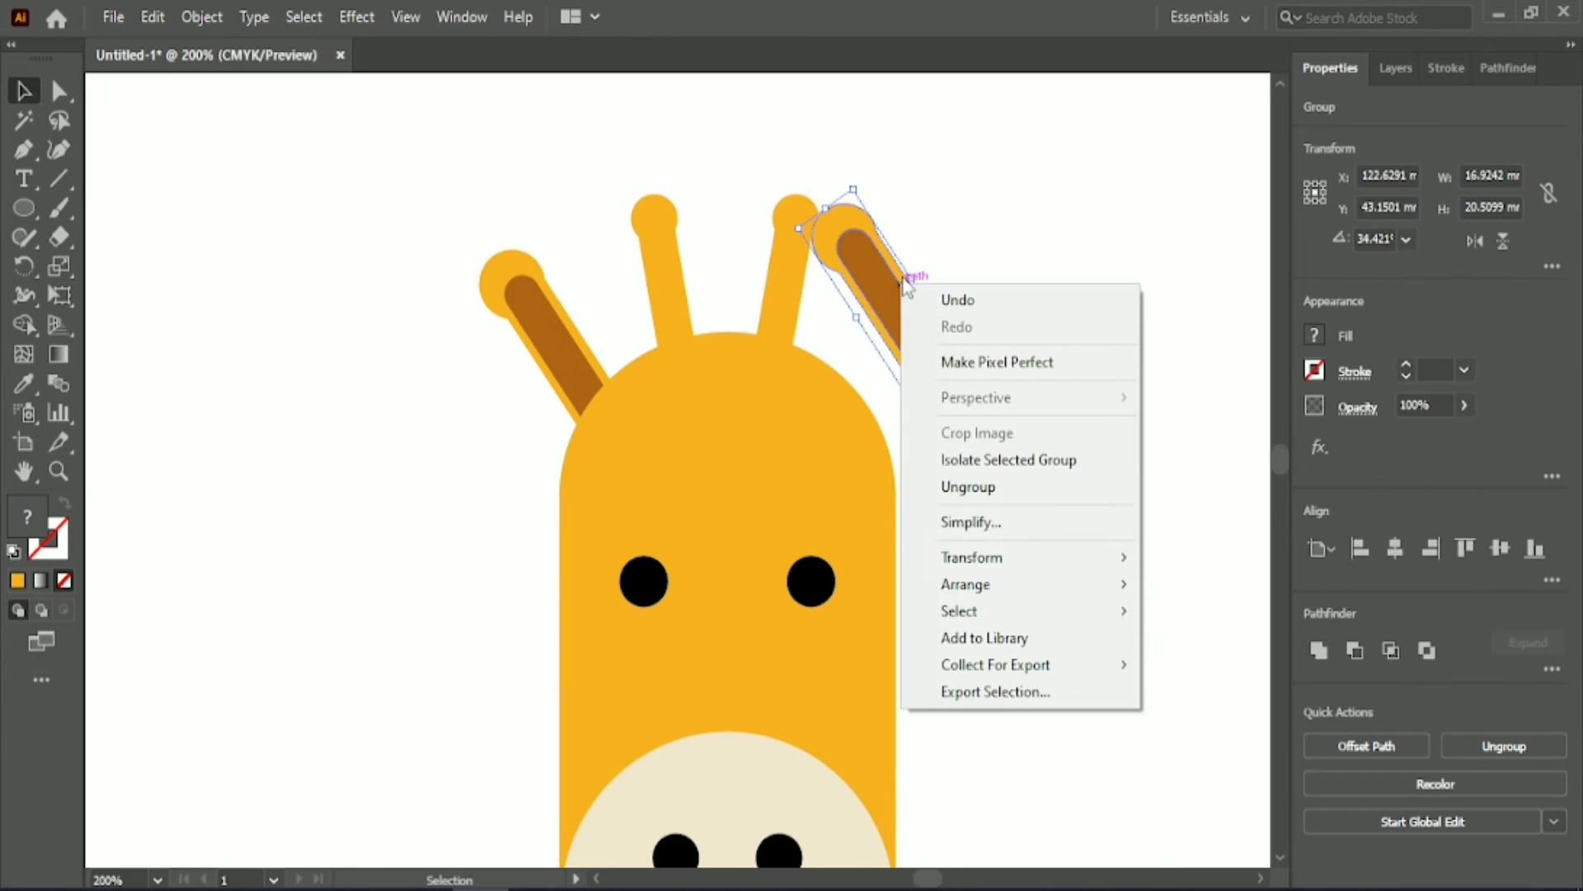
right_click(901, 283)
left_click(1197, 647)
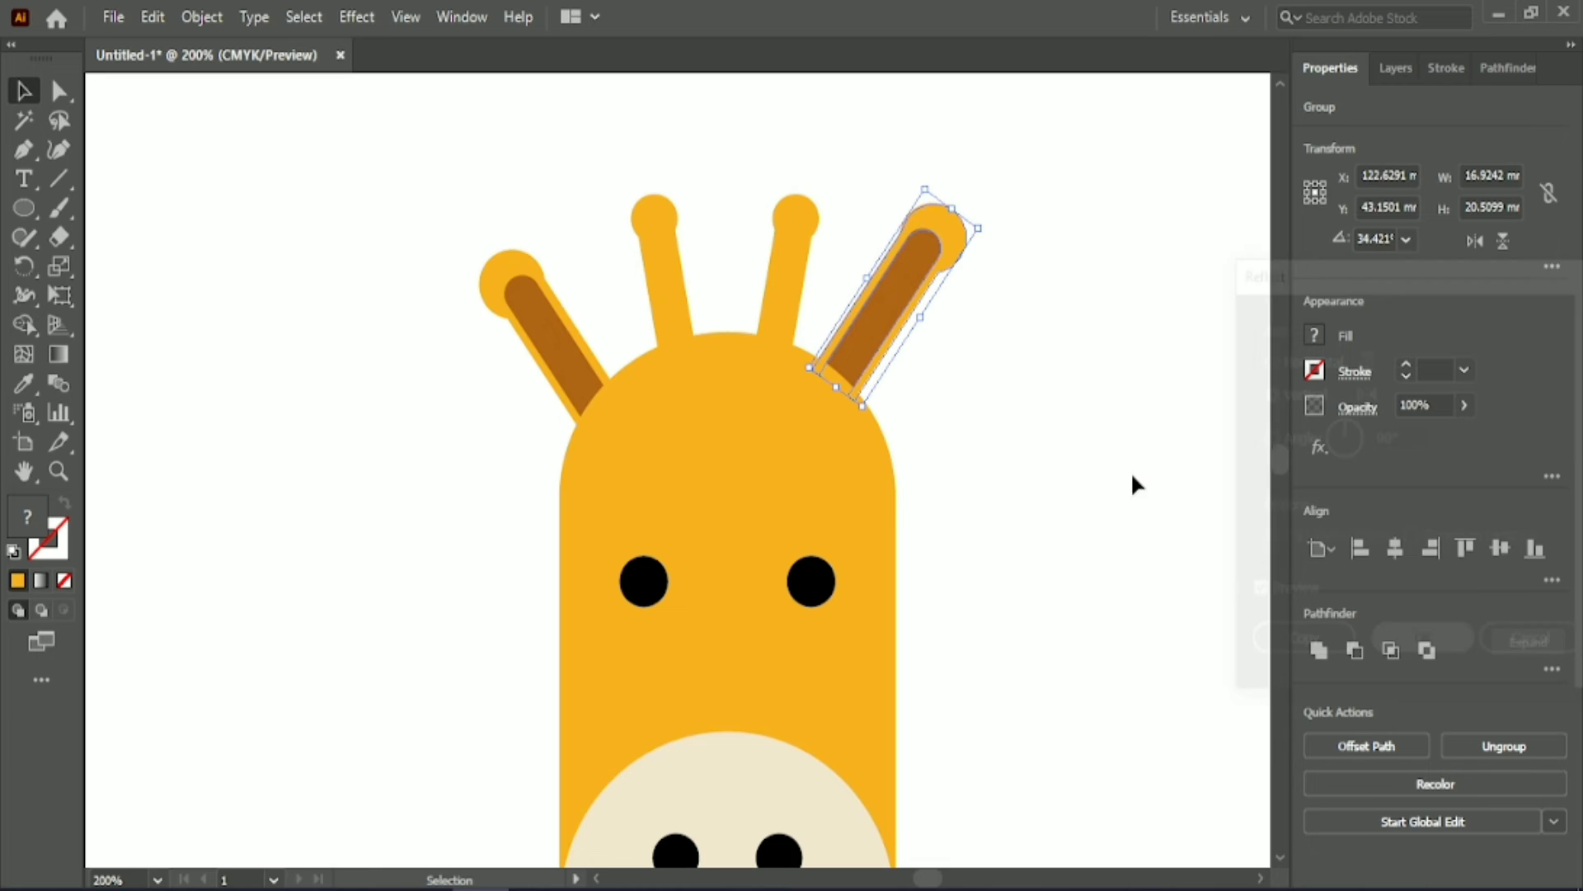
left_click(543, 304, "shift")
left_click(1498, 549)
left_click(1135, 414)
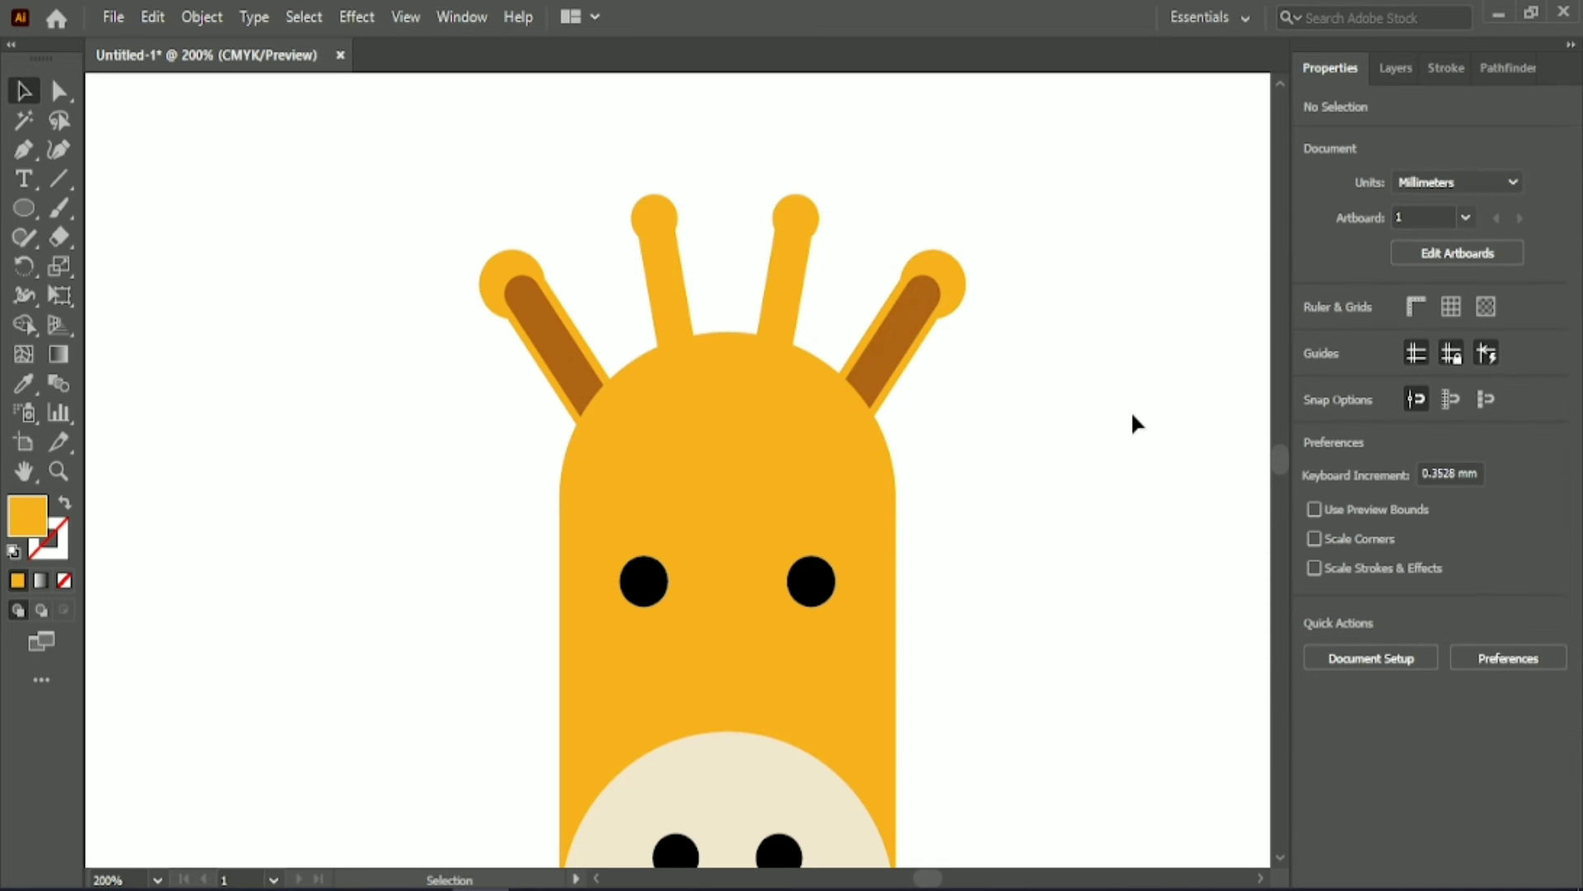
Step: Group all four horns and send them behind the head
left_click_drag(371, 159, 994, 284)
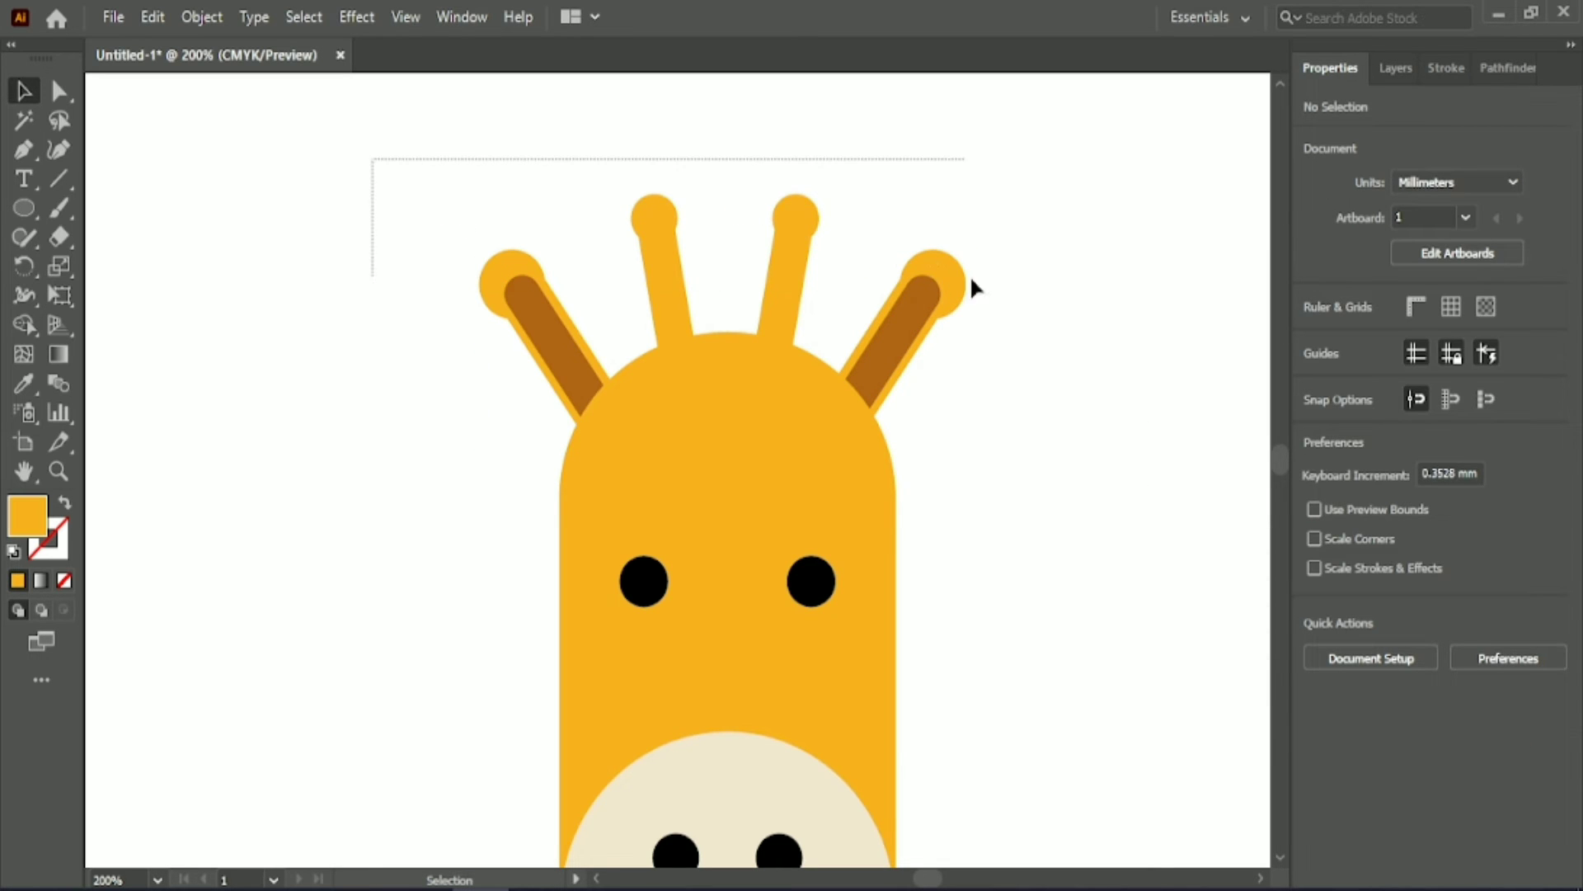
left_click(1504, 745)
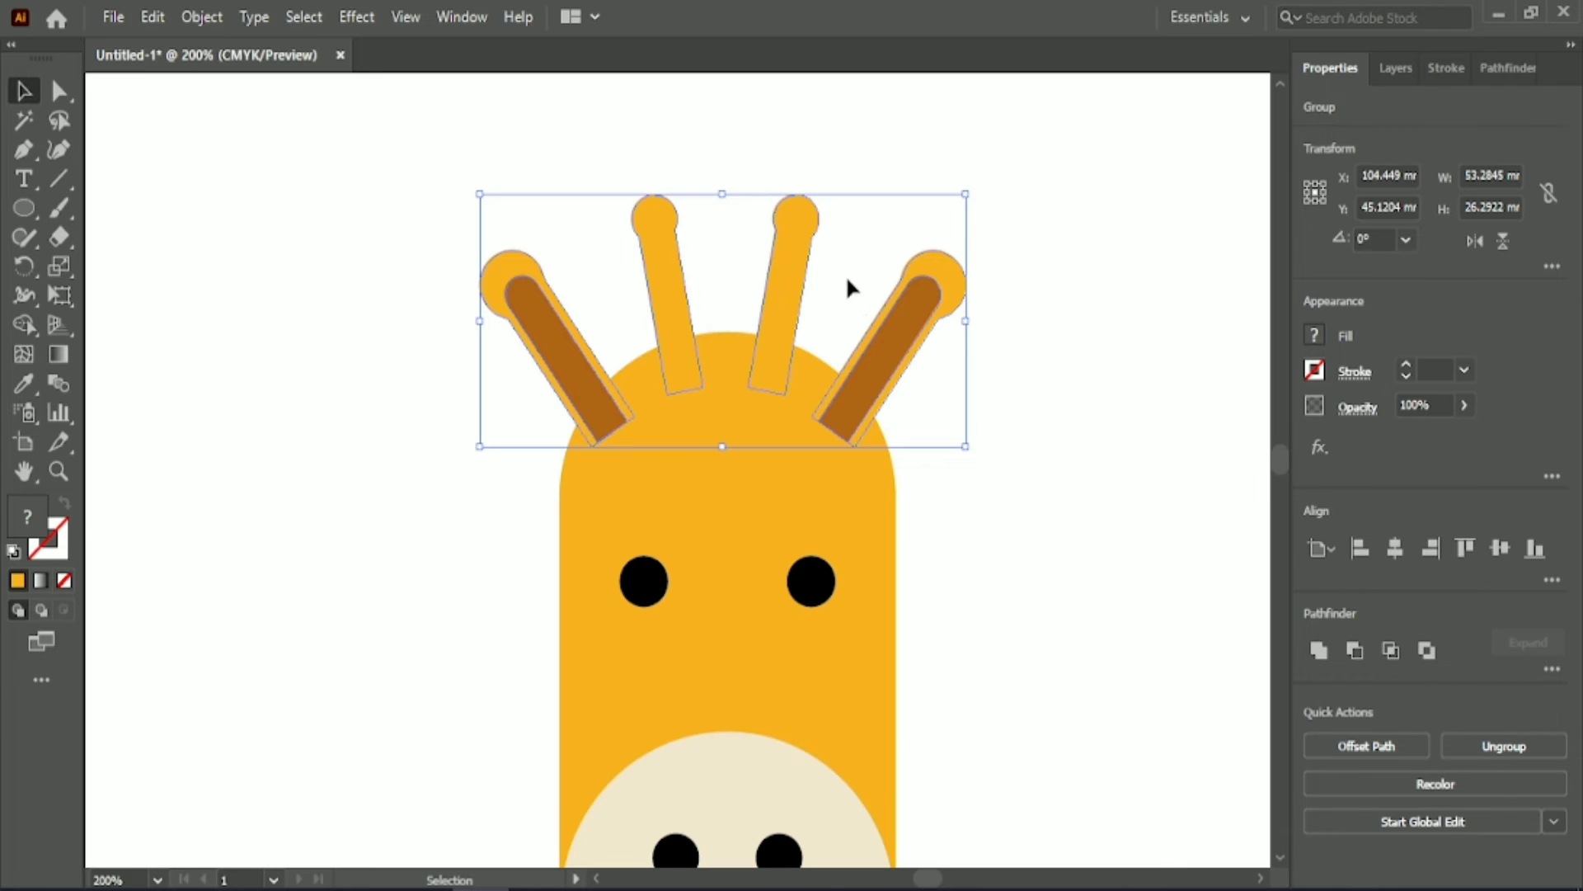
right_click(899, 315)
left_click(1204, 696)
left_click(1030, 494)
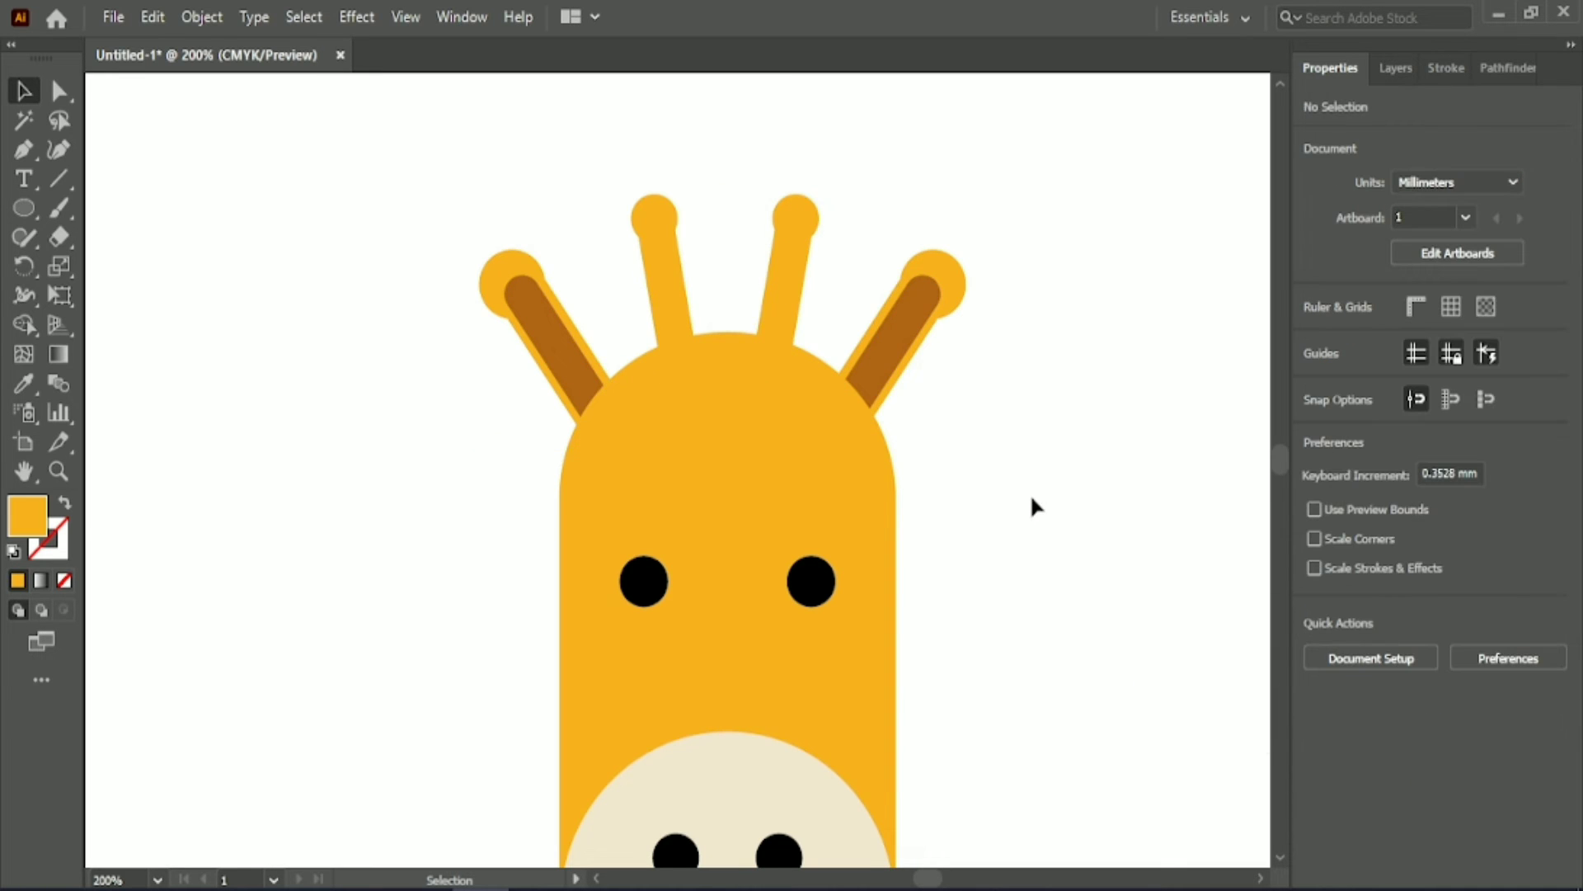
Step: Move the neck and body group up toward the head and nudge it slightly left
scroll(1030, 493, "down", 1)
scroll(1031, 491, "down", 1)
scroll(1031, 492, "down", 1)
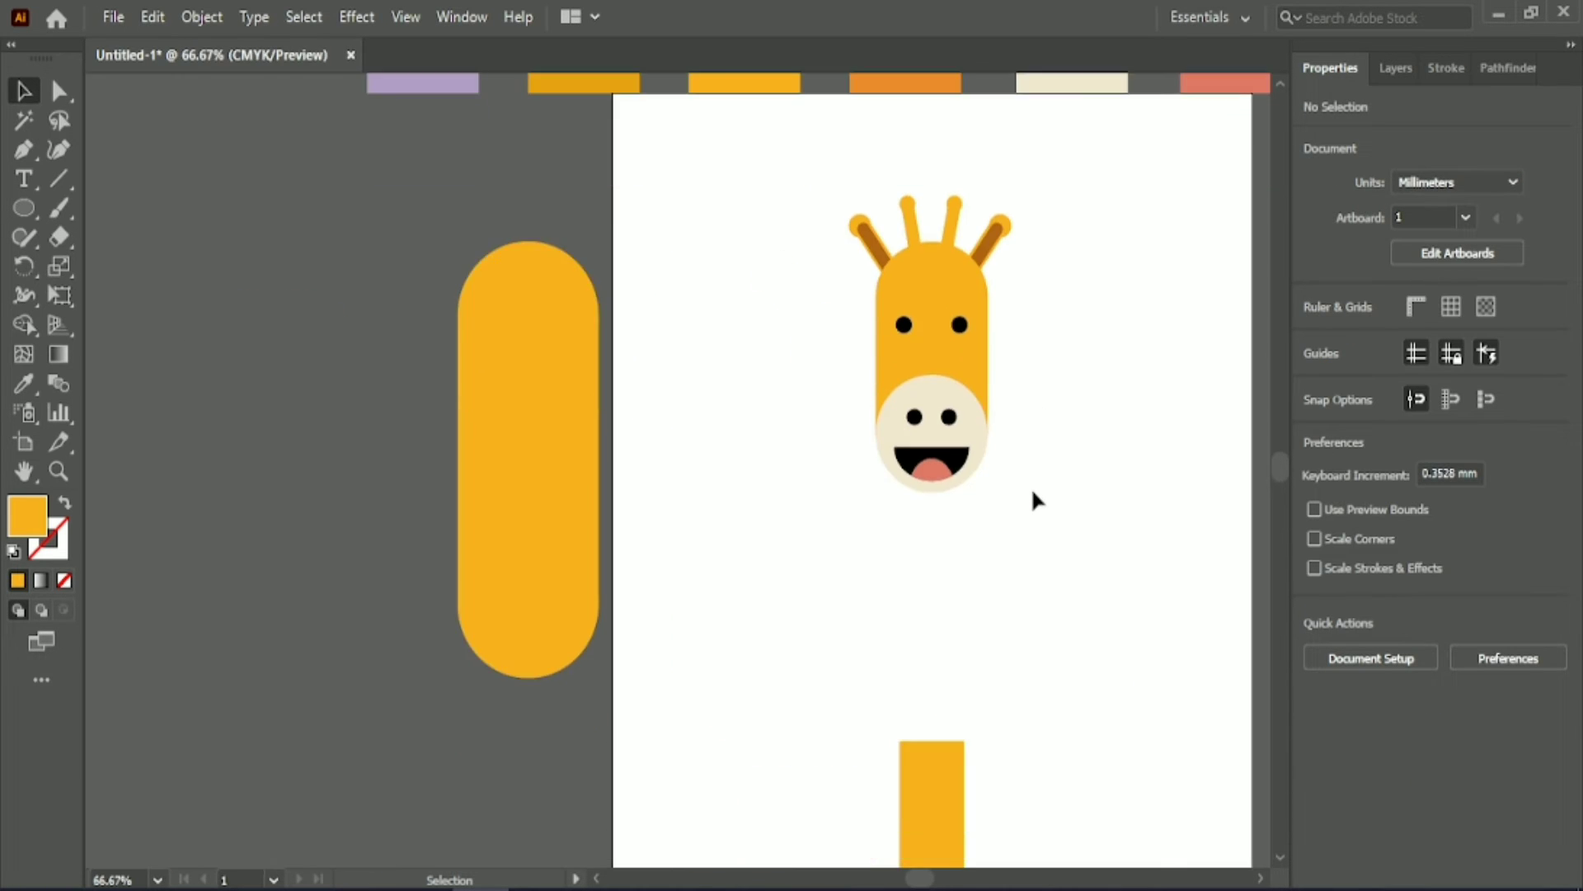
scroll(1031, 492, "down", 1)
scroll(916, 872, "right", 5)
scroll(782, 495, "down", 2)
scroll(780, 483, "down", 3)
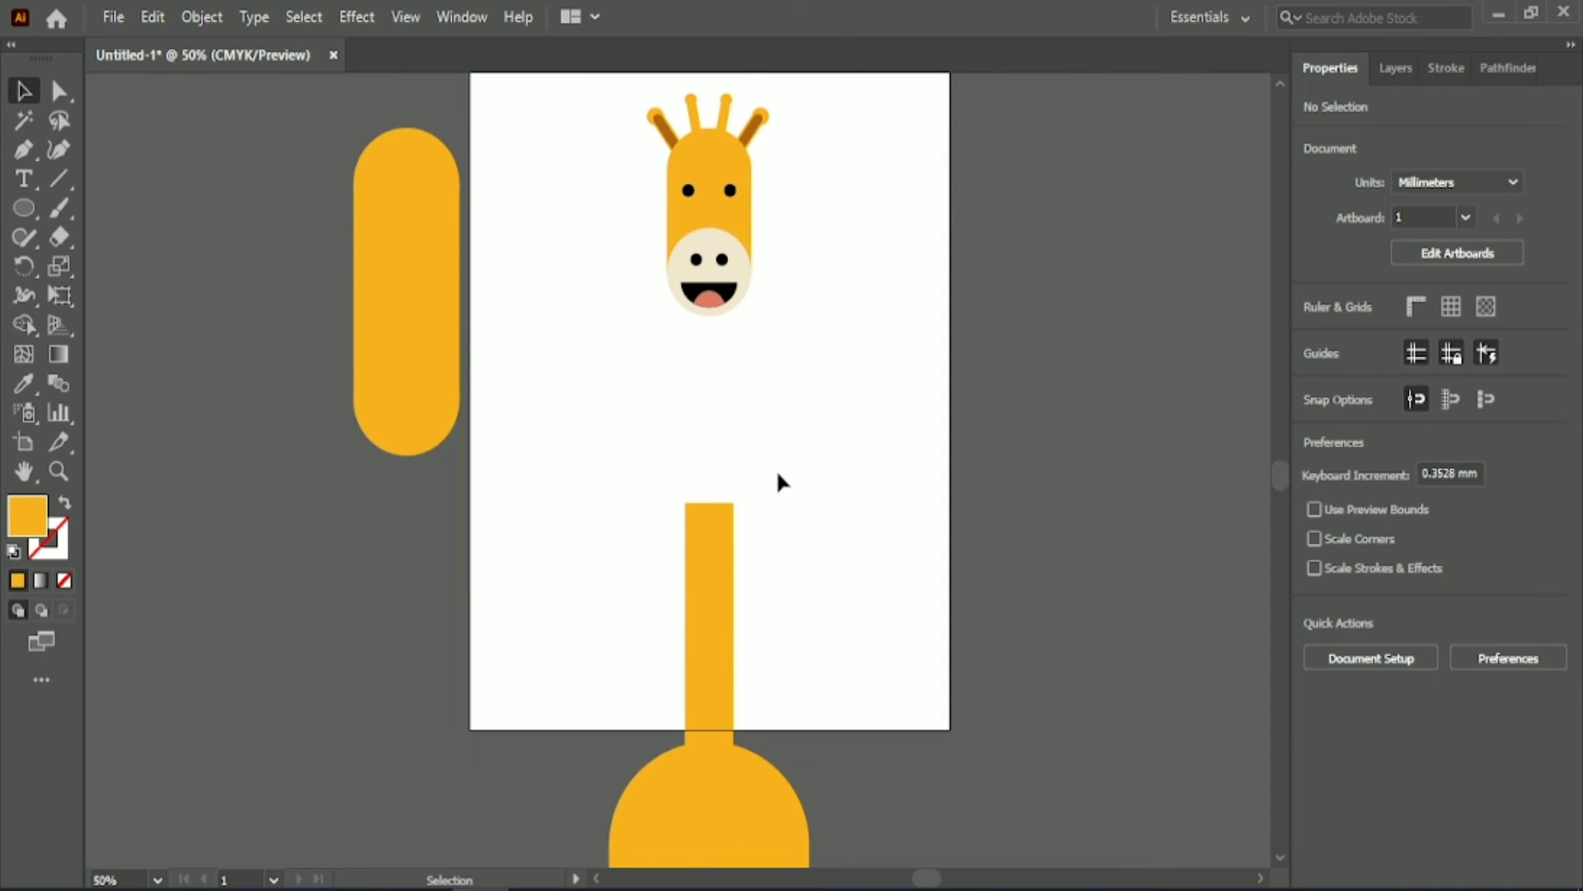
scroll(563, 419, "down", 3)
scroll(563, 419, "down", 1)
left_click_drag(576, 354, 784, 852)
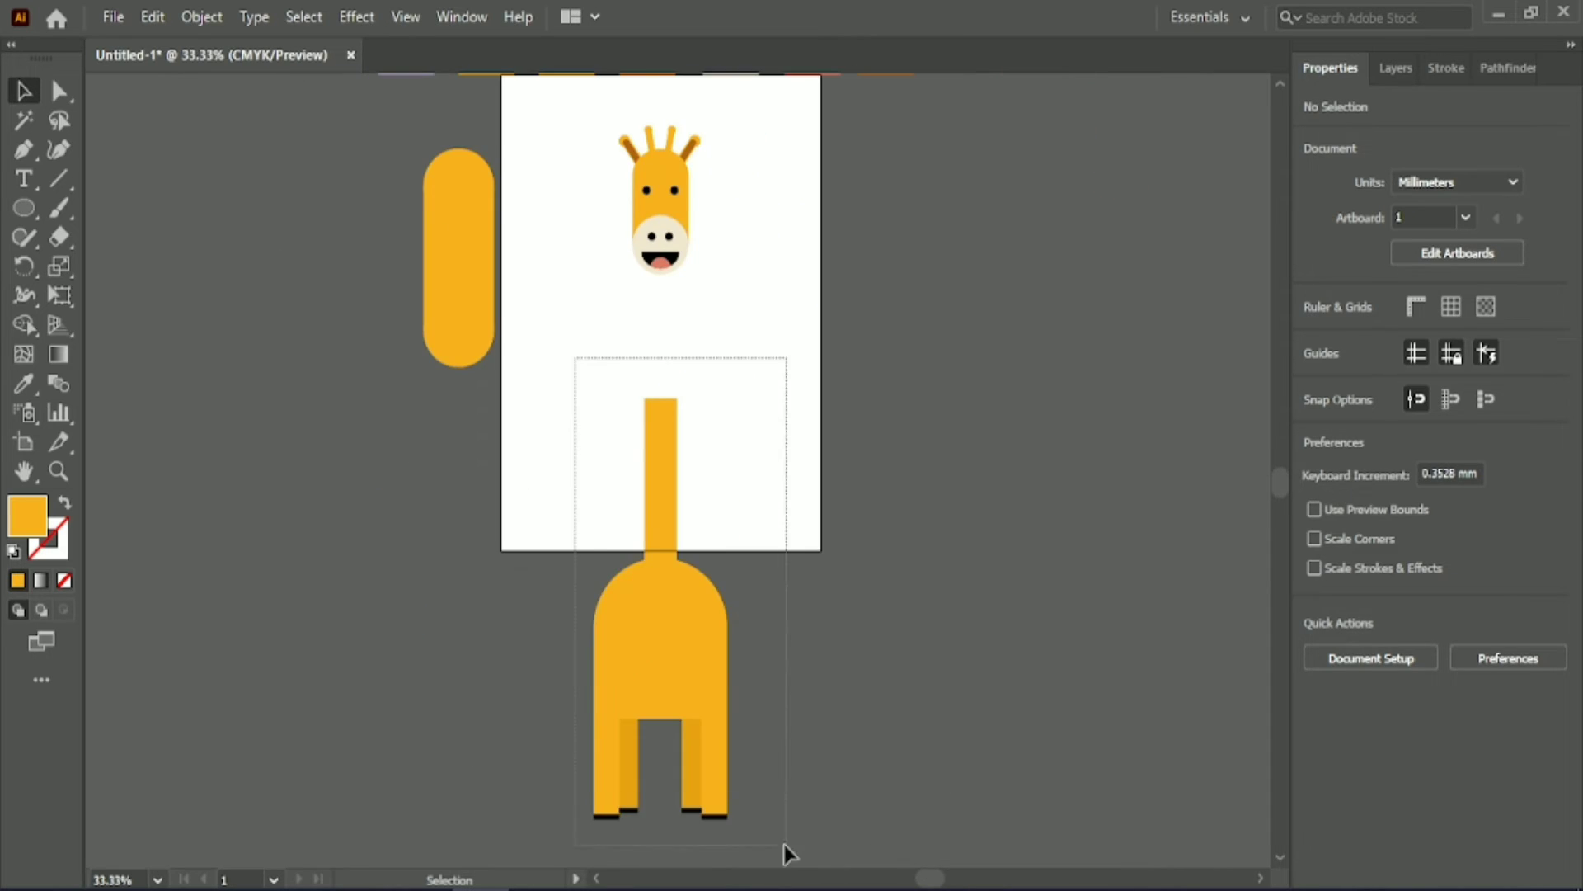
left_click_drag(667, 629, 664, 479)
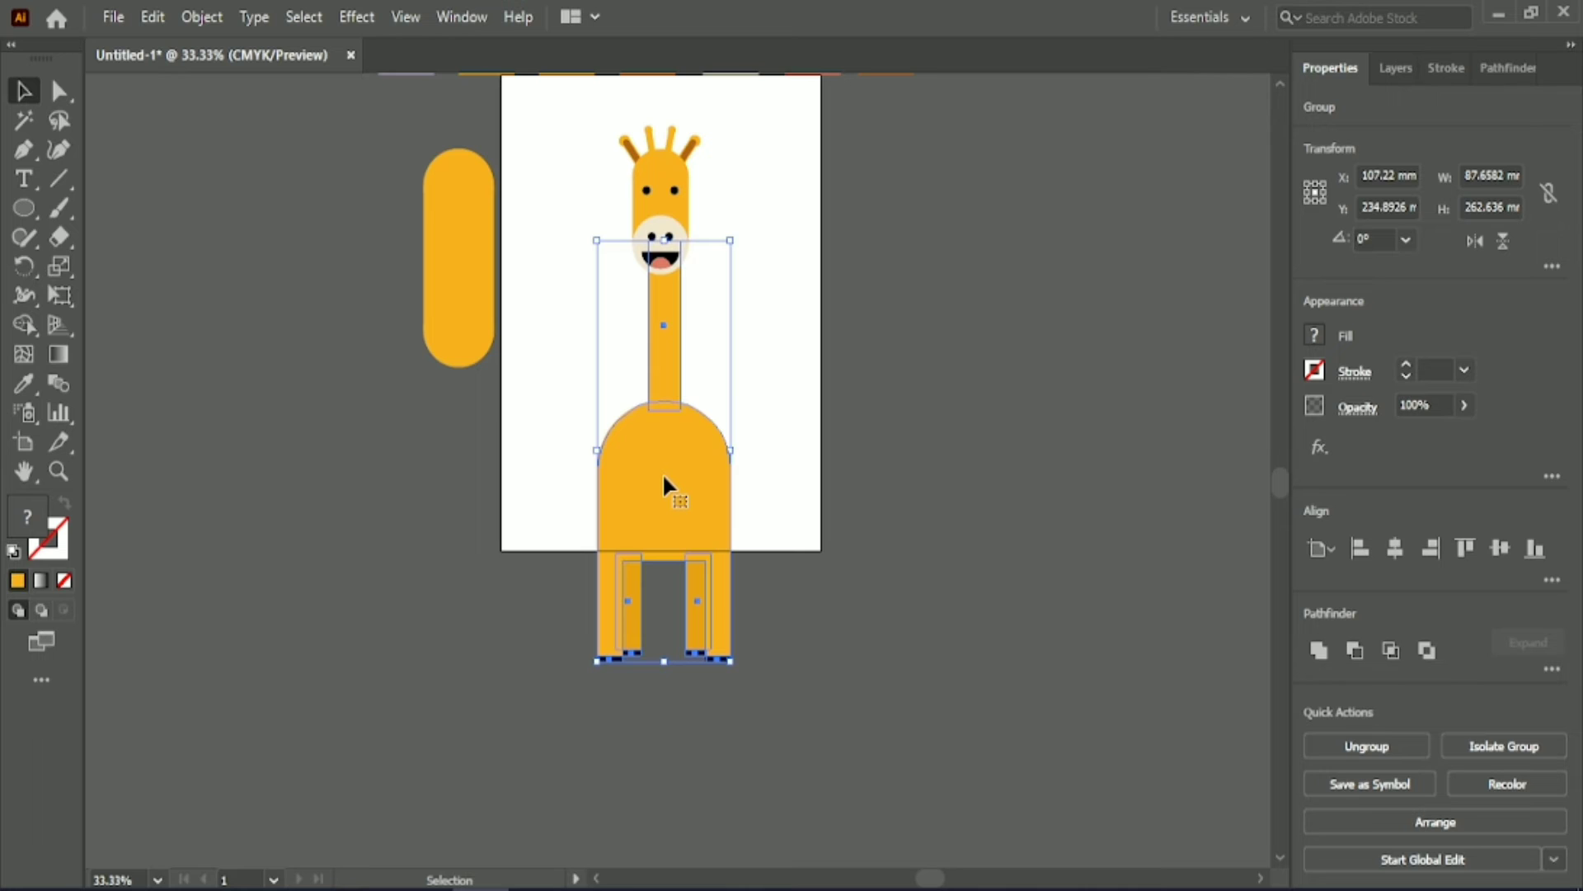
key("shift+Left")
key("shift+Left")
left_click(773, 379)
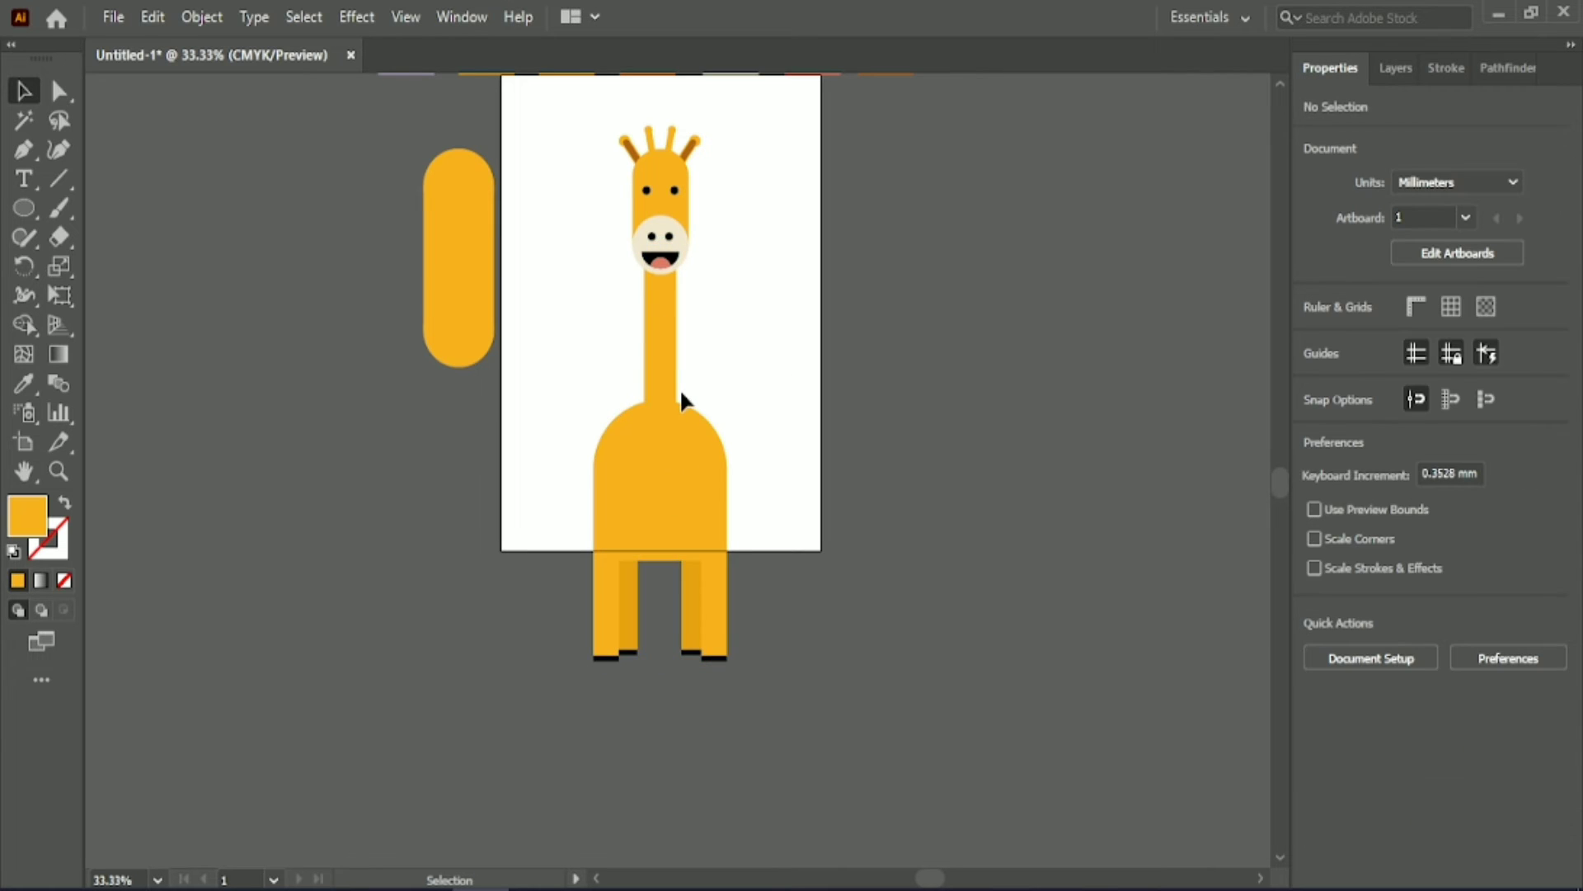
Step: Group the head parts, widen the group and centre it horizontally on the artboard
scroll(679, 388, "up", 1)
scroll(648, 414, "up", 2)
left_click_drag(520, 78, 743, 347)
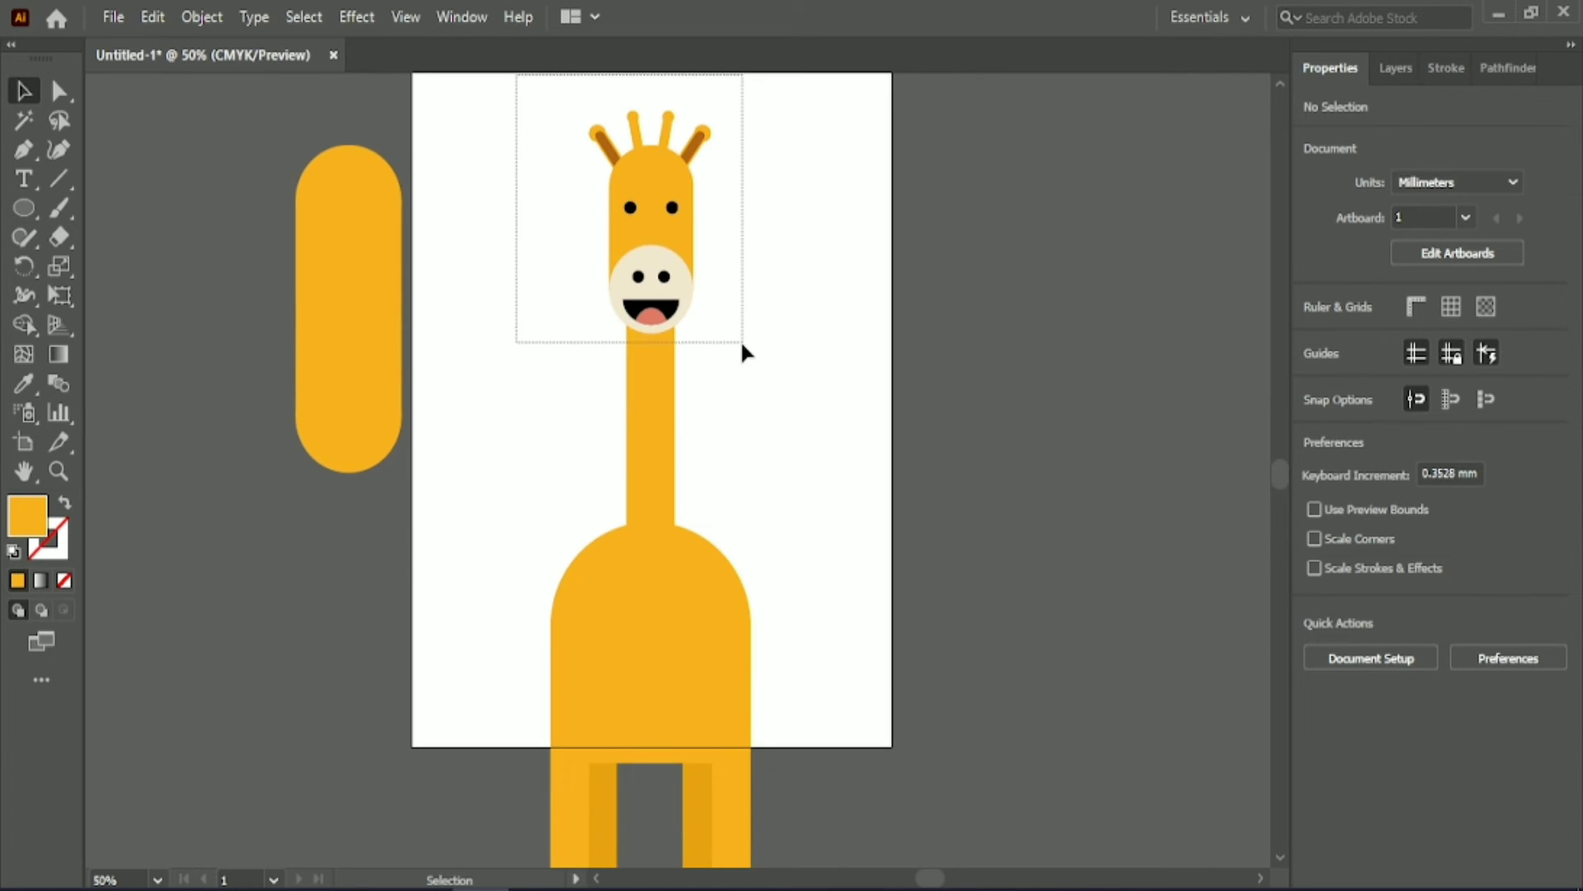
left_click(675, 616, "shift")
left_click(1366, 745)
left_click_drag(710, 219, 726, 219)
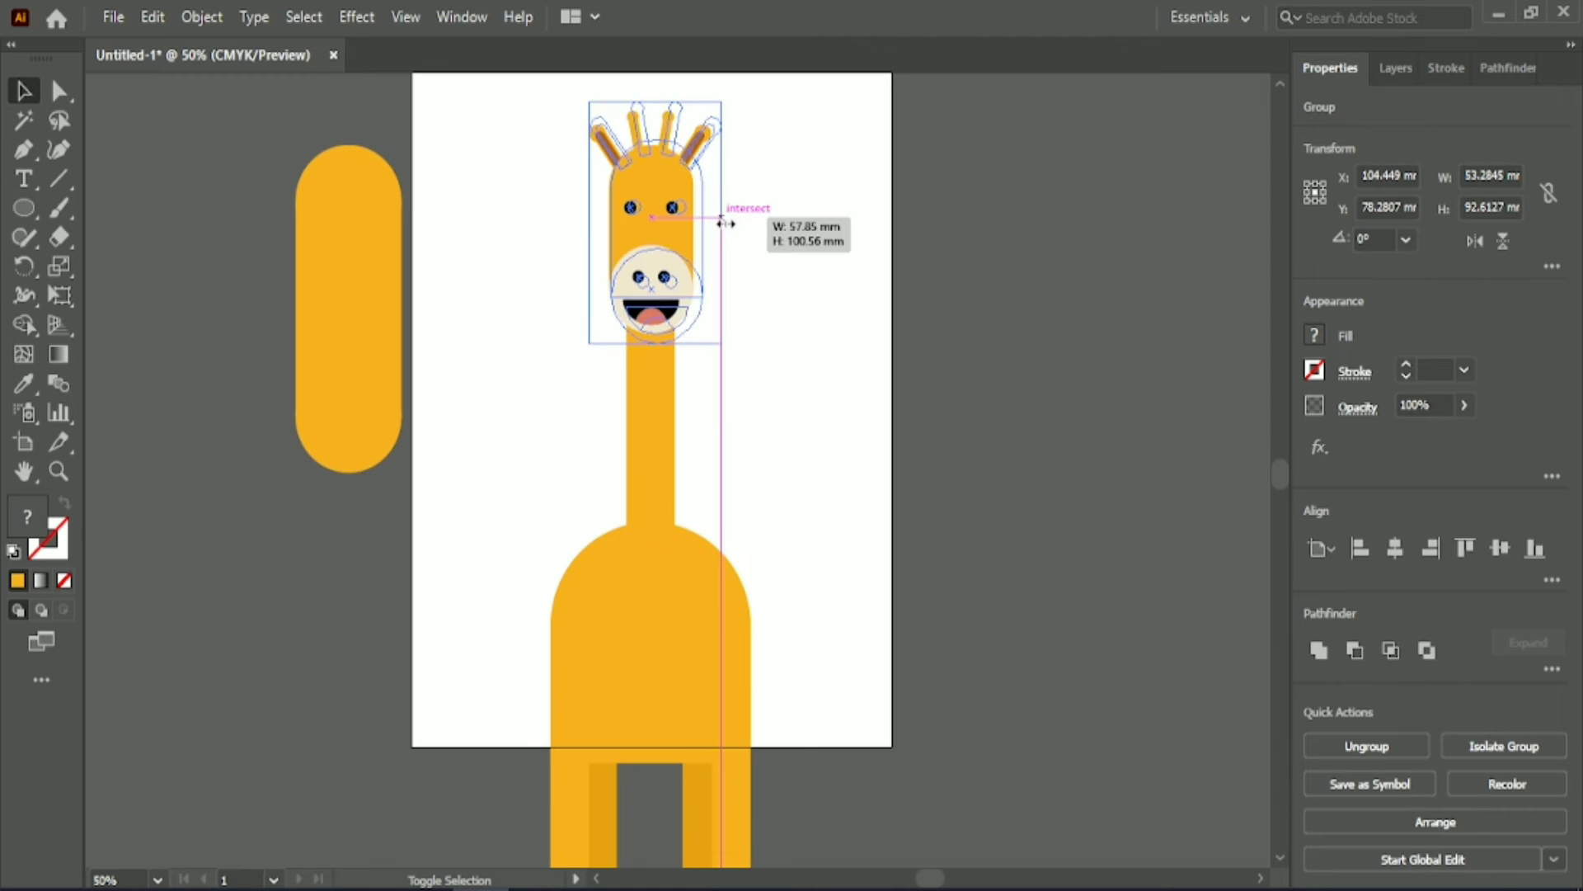
left_click(1395, 547)
left_click(745, 333)
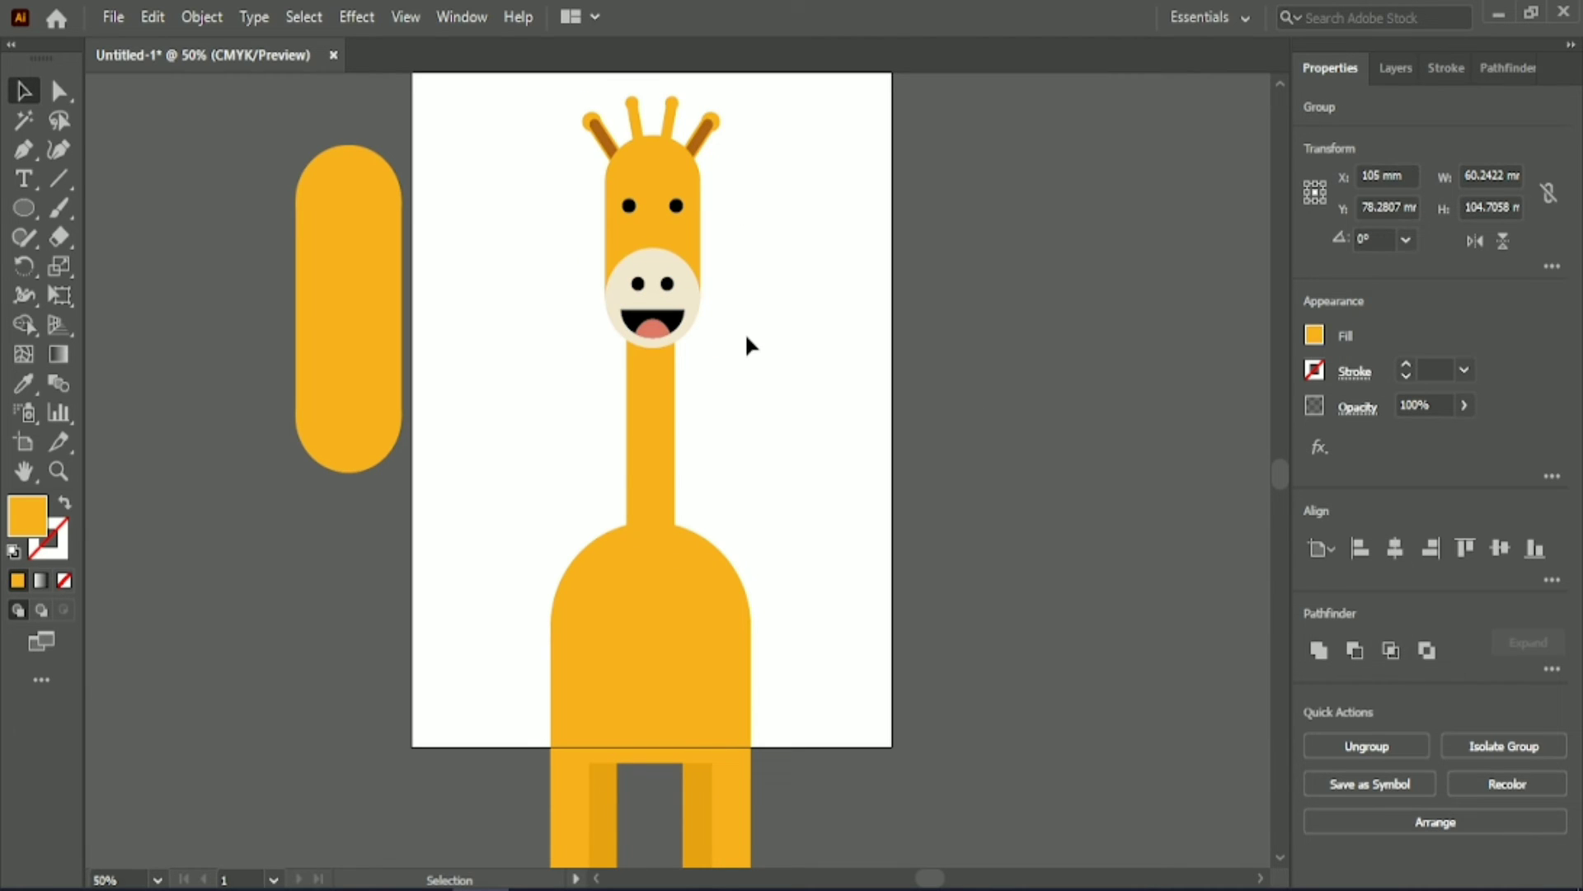
Step: Enlarge the head group further and re-centre it horizontally on the artboard
left_click(682, 239)
left_click_drag(711, 223, 735, 221)
left_click(1395, 548)
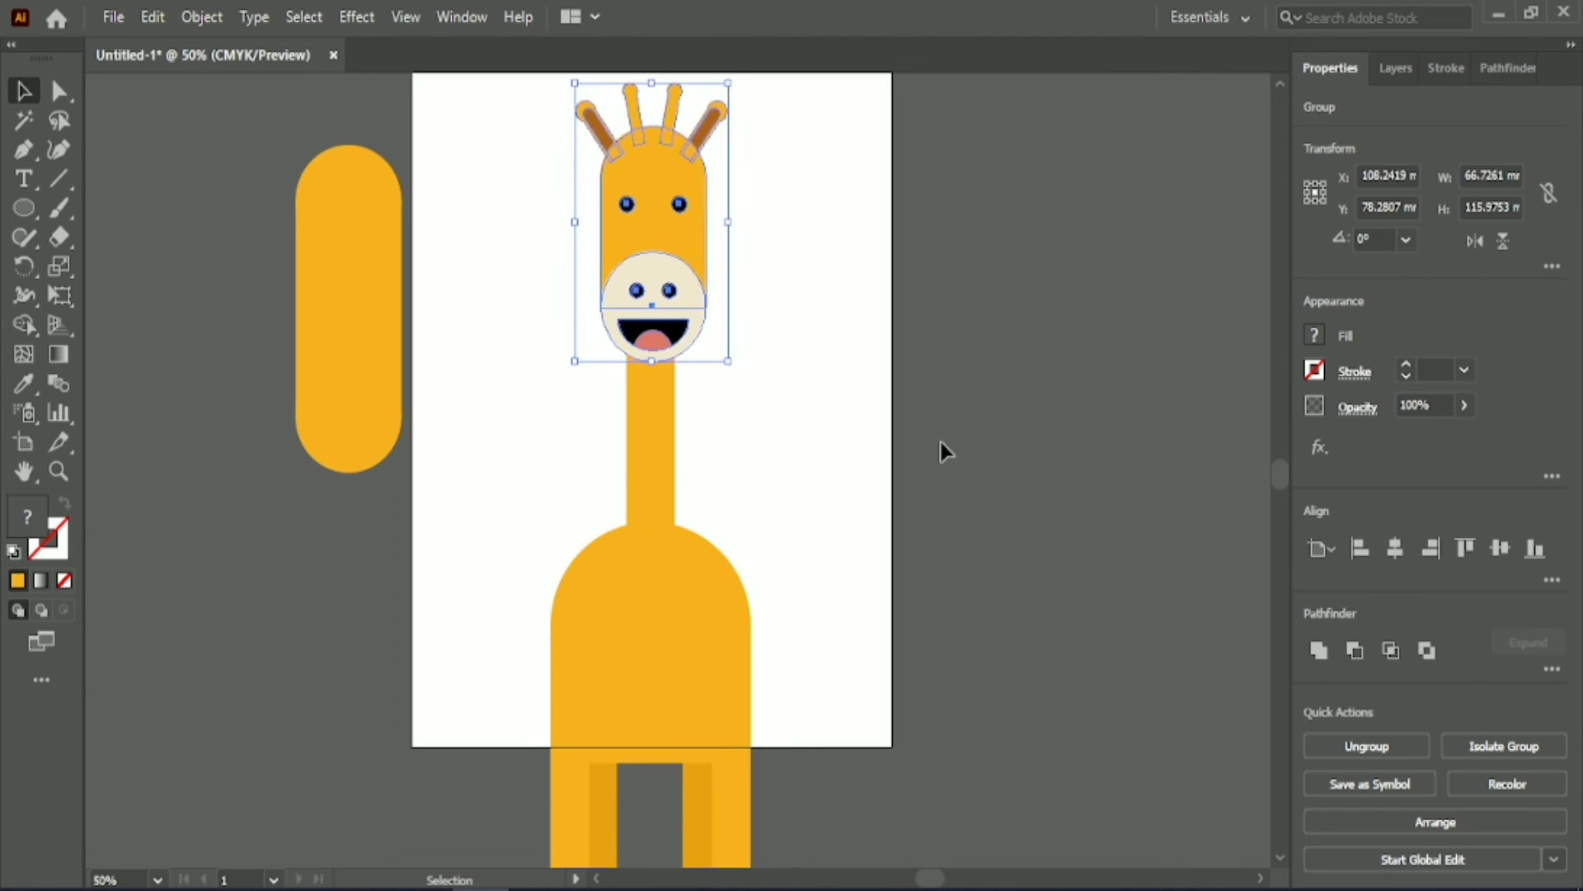
left_click(800, 335)
scroll(571, 338, "up", 2)
left_click_drag(573, 338, 709, 643)
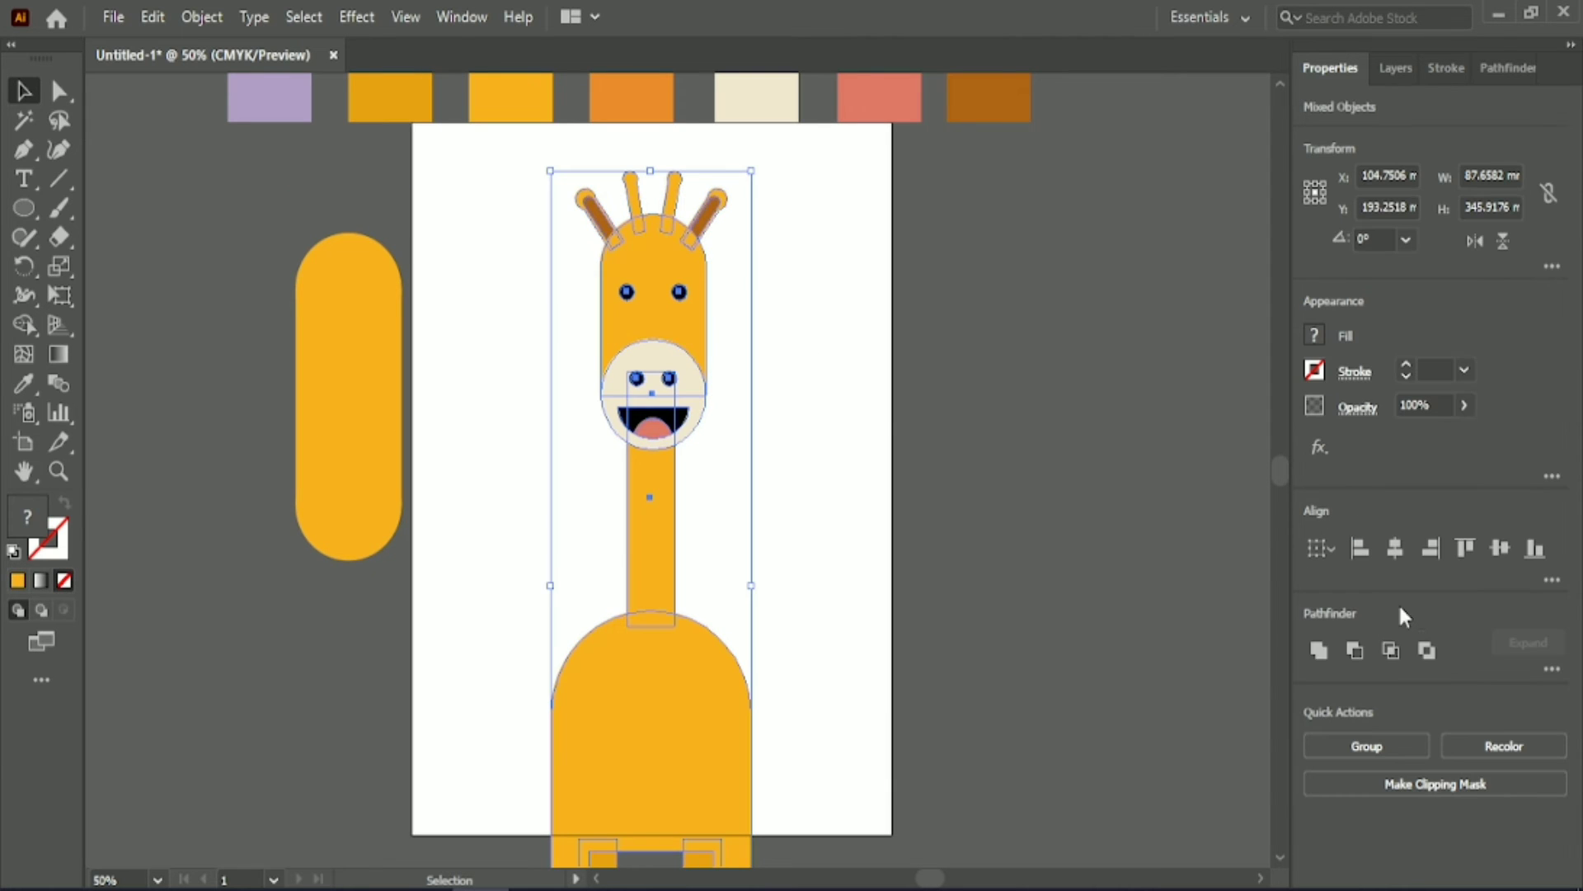
left_click(742, 396)
Step: Nudge the head group upward three steps so it sits on top of the neck
left_click(678, 315)
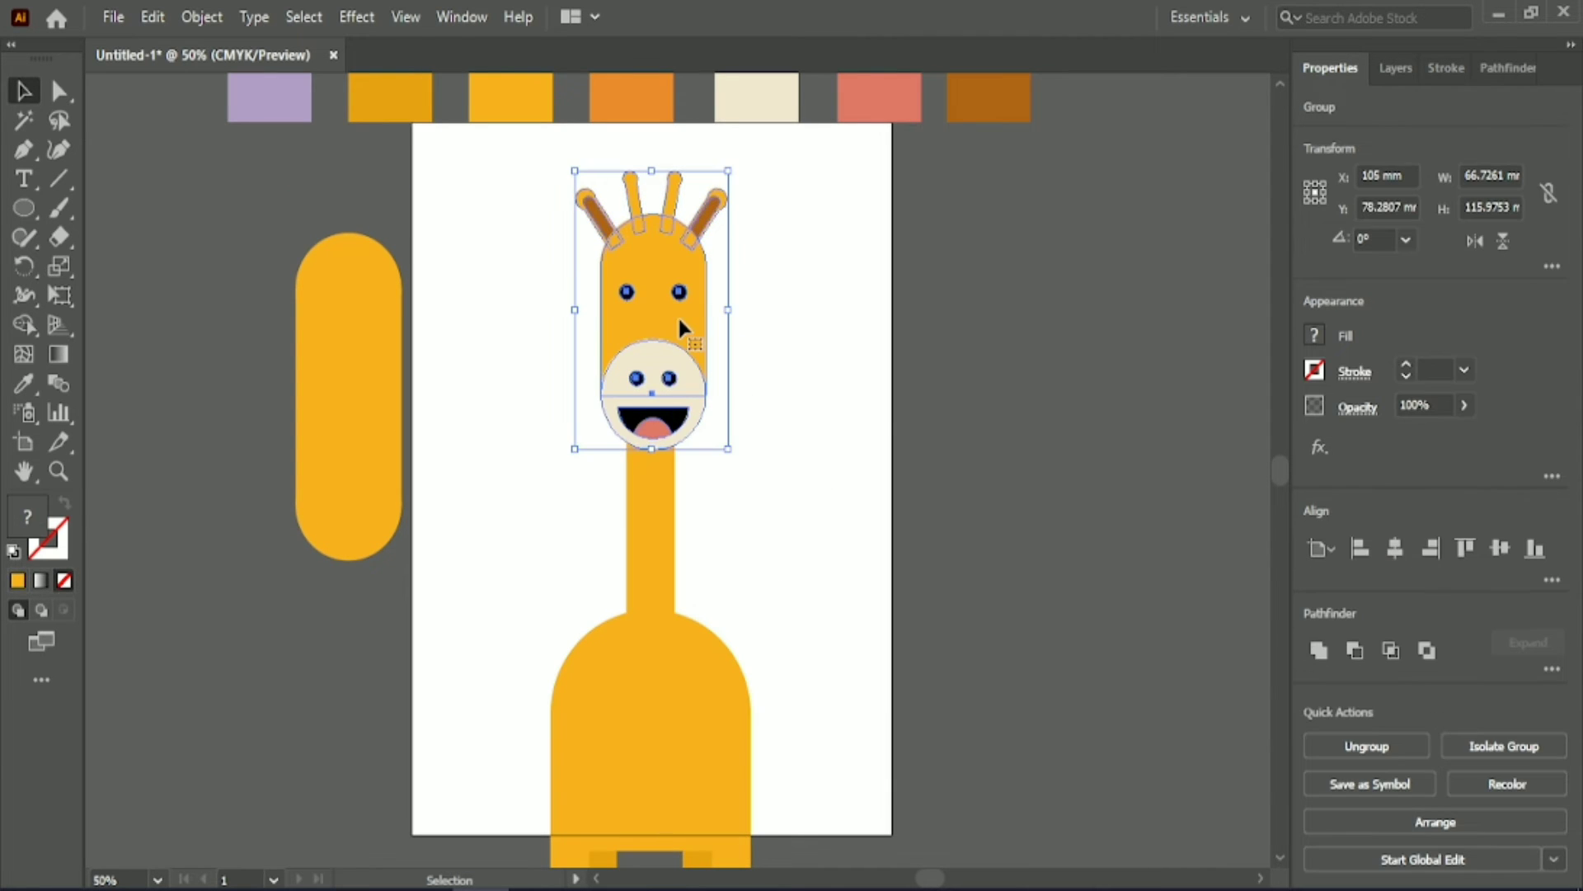
key("Up")
key("Up")
key("Up")
key("Up")
key("Up")
key("Up")
key("Up")
key("Up")
key("Up")
key("Up")
key("Up")
key("Up")
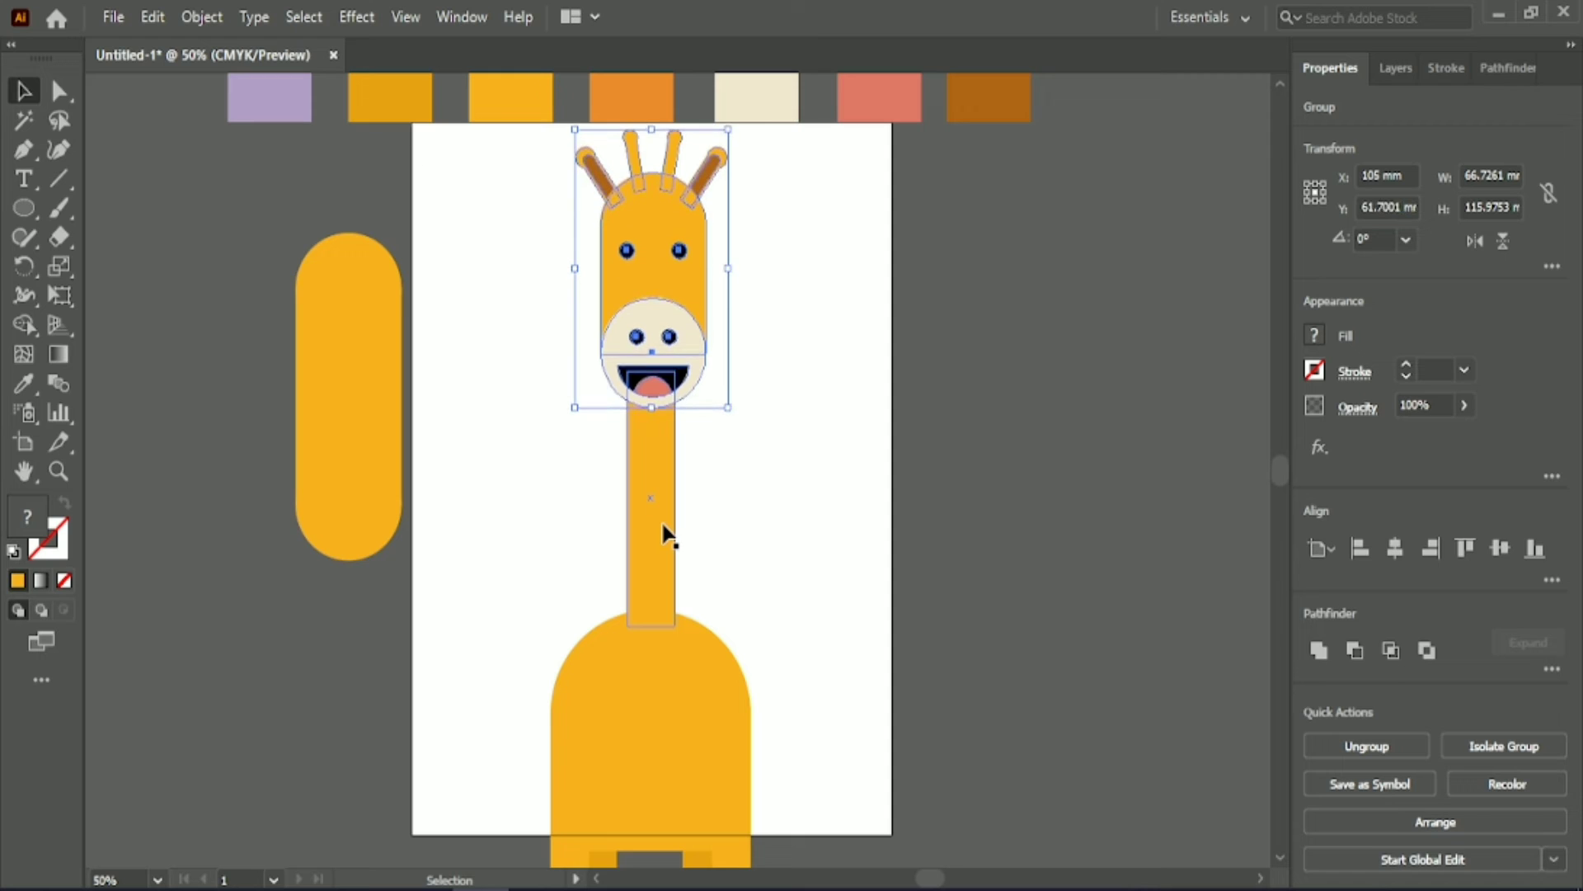
key("Up")
key("Up")
key("Up")
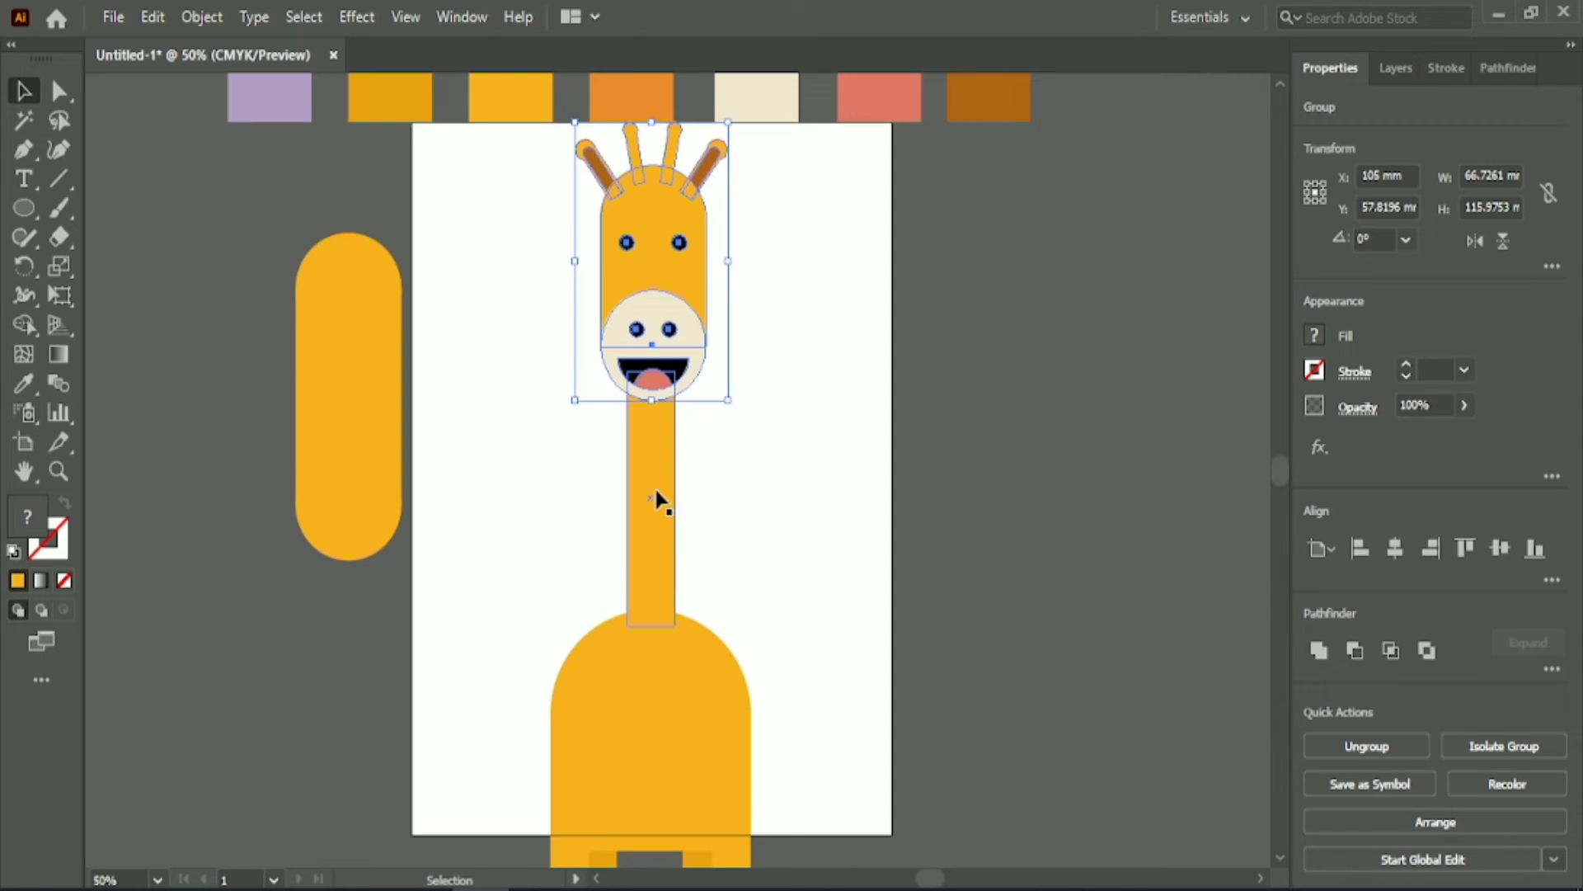
key("Up")
key("Up")
key("Up")
left_click(658, 500)
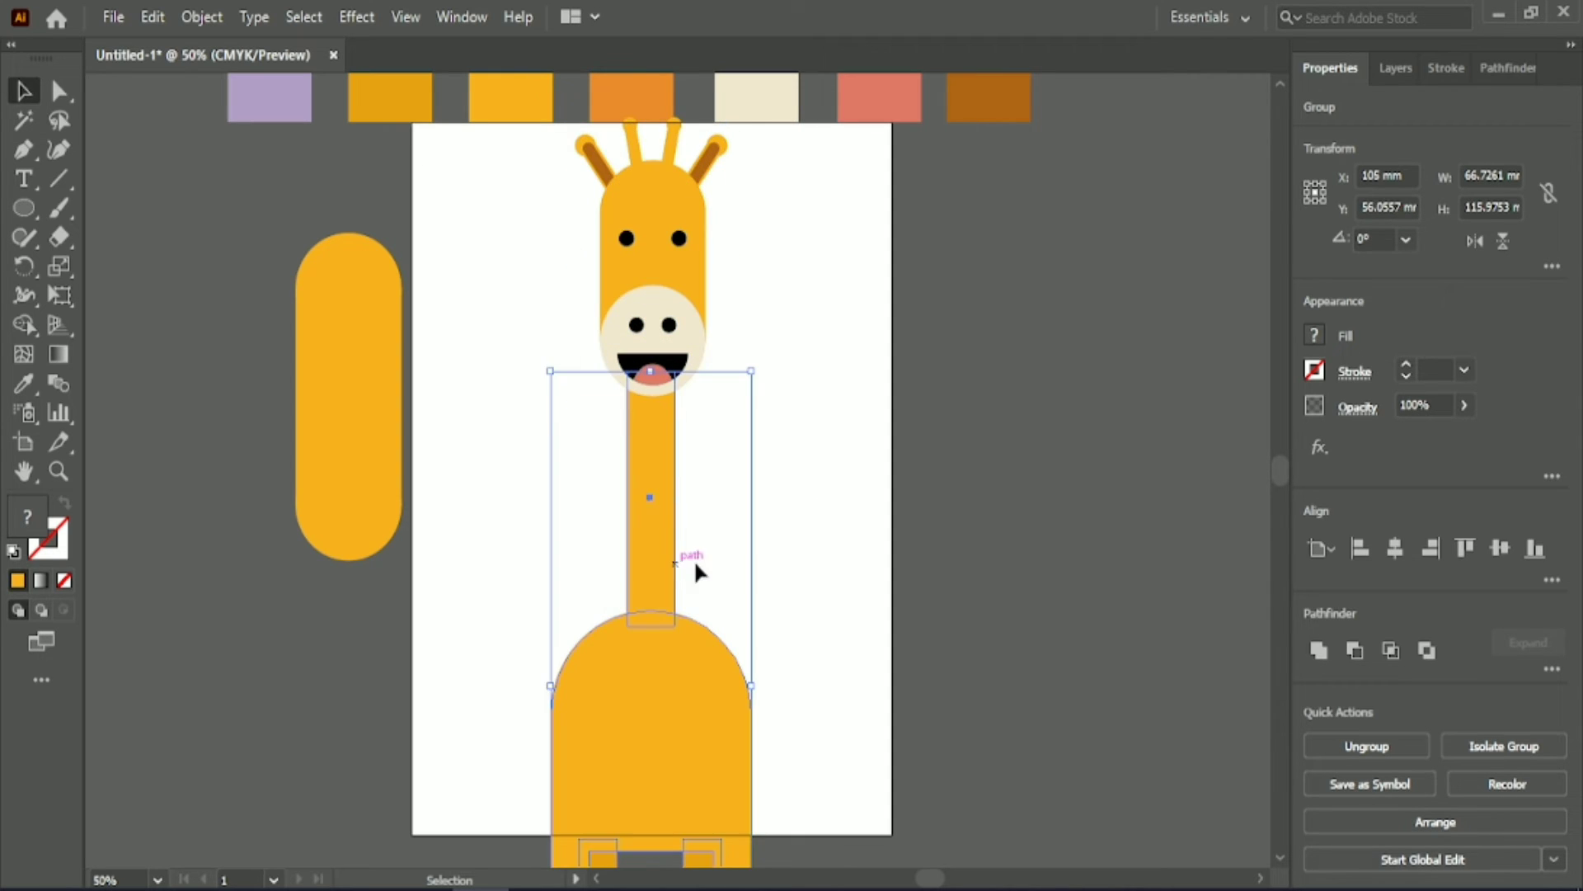
left_click(809, 533)
Step: Group the head with the body, enlarge the giraffe and align it horizontal-centre and bottom
mouse_move(465, 379)
left_mouse_down()
mouse_move(759, 517)
mouse_move(720, 540)
left_mouse_up()
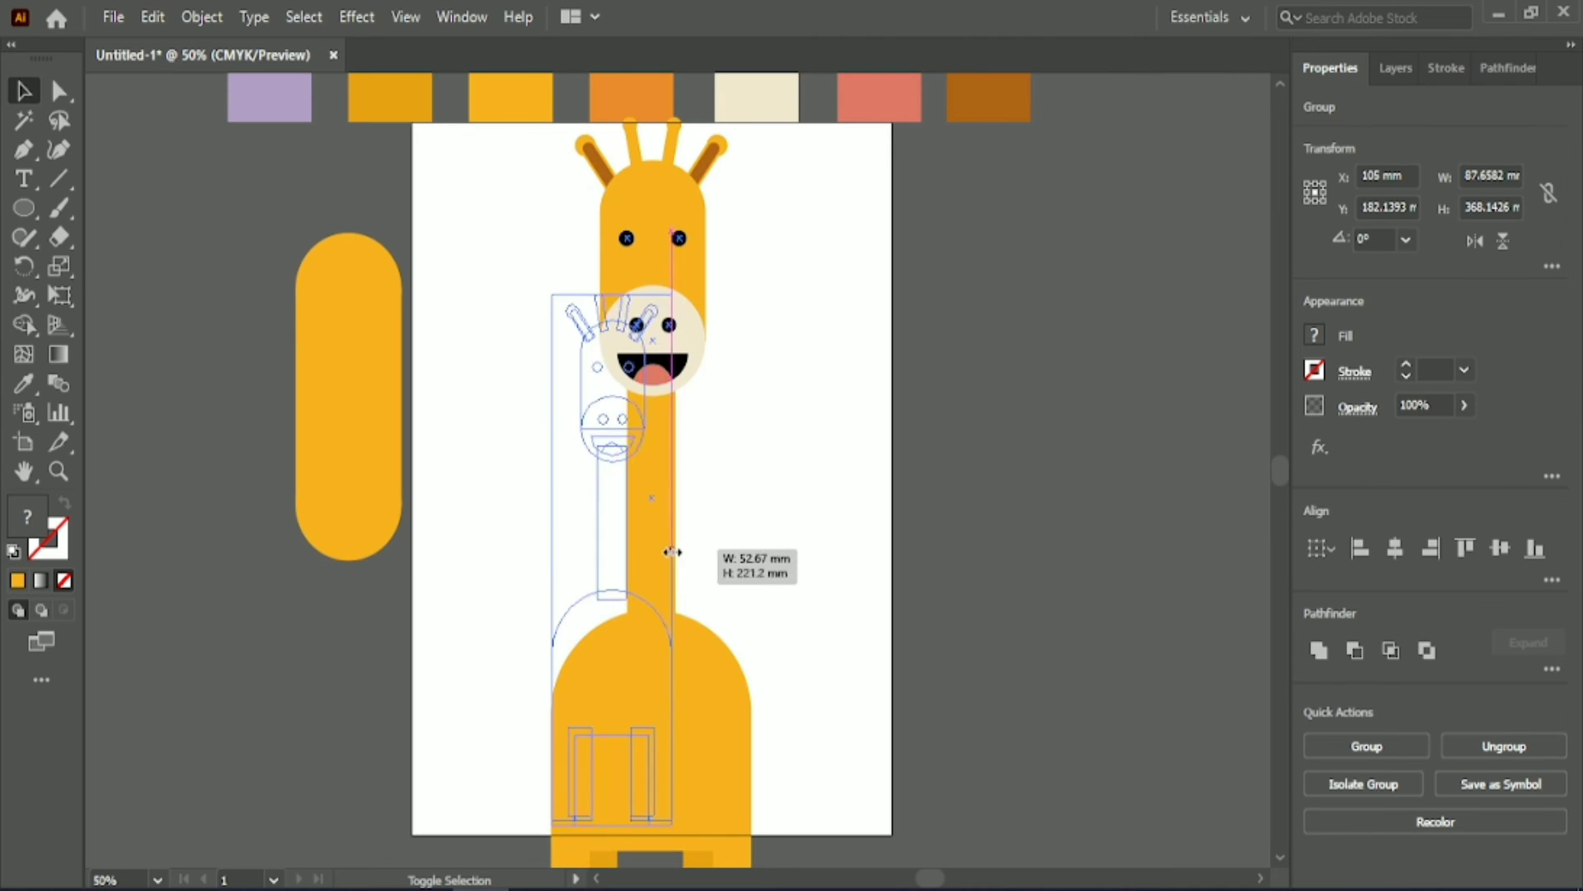
left_click(1391, 739)
left_click_drag(719, 540, 747, 546)
left_click(1395, 548)
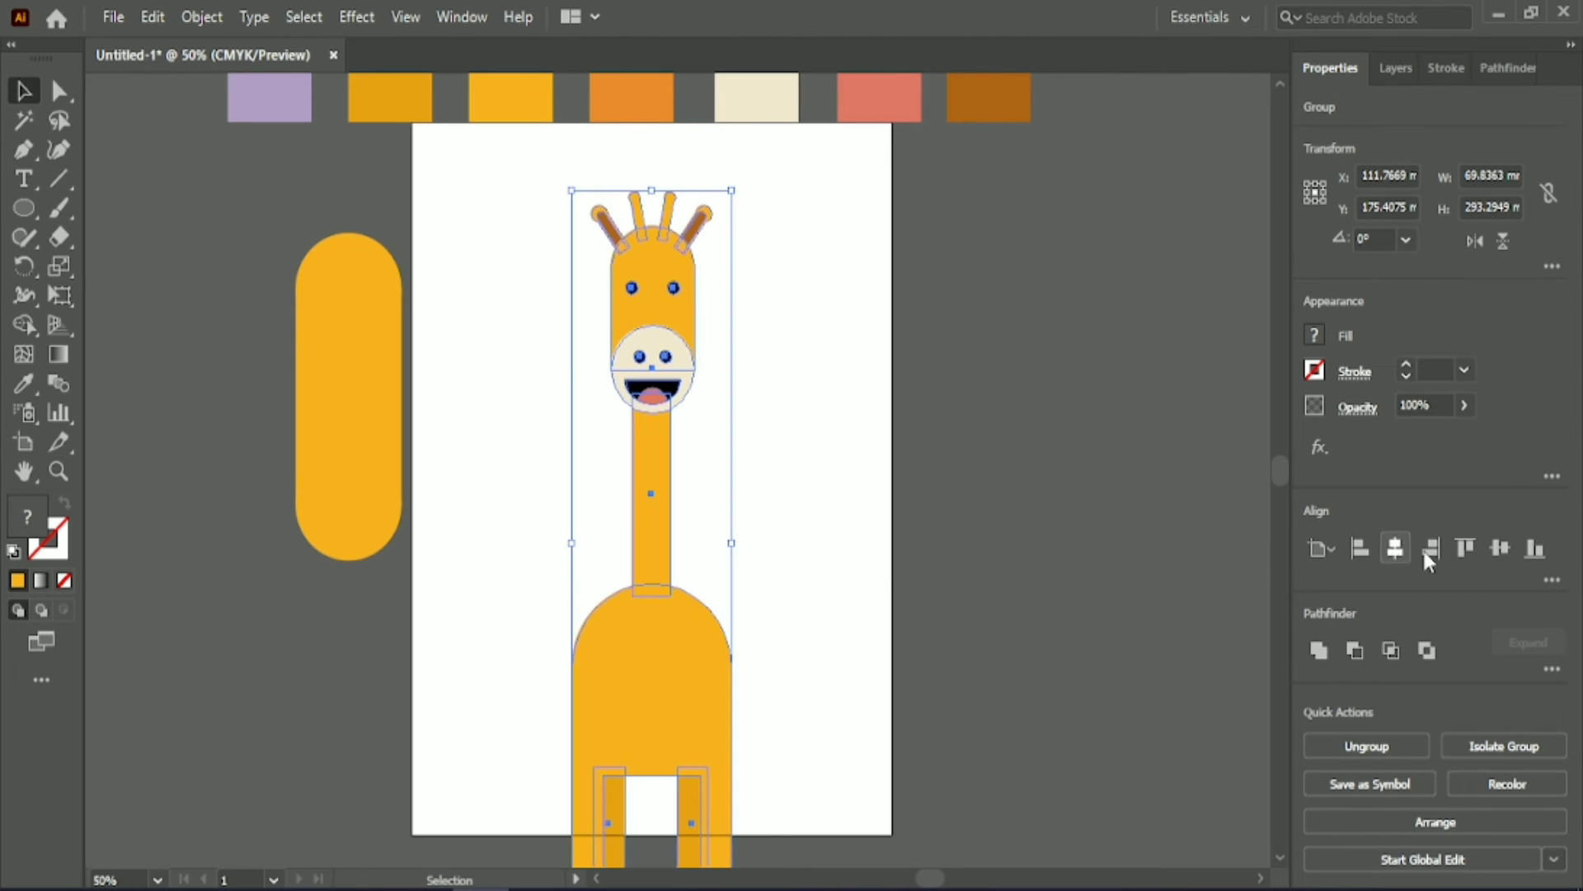
left_click(1532, 551)
left_click(804, 536)
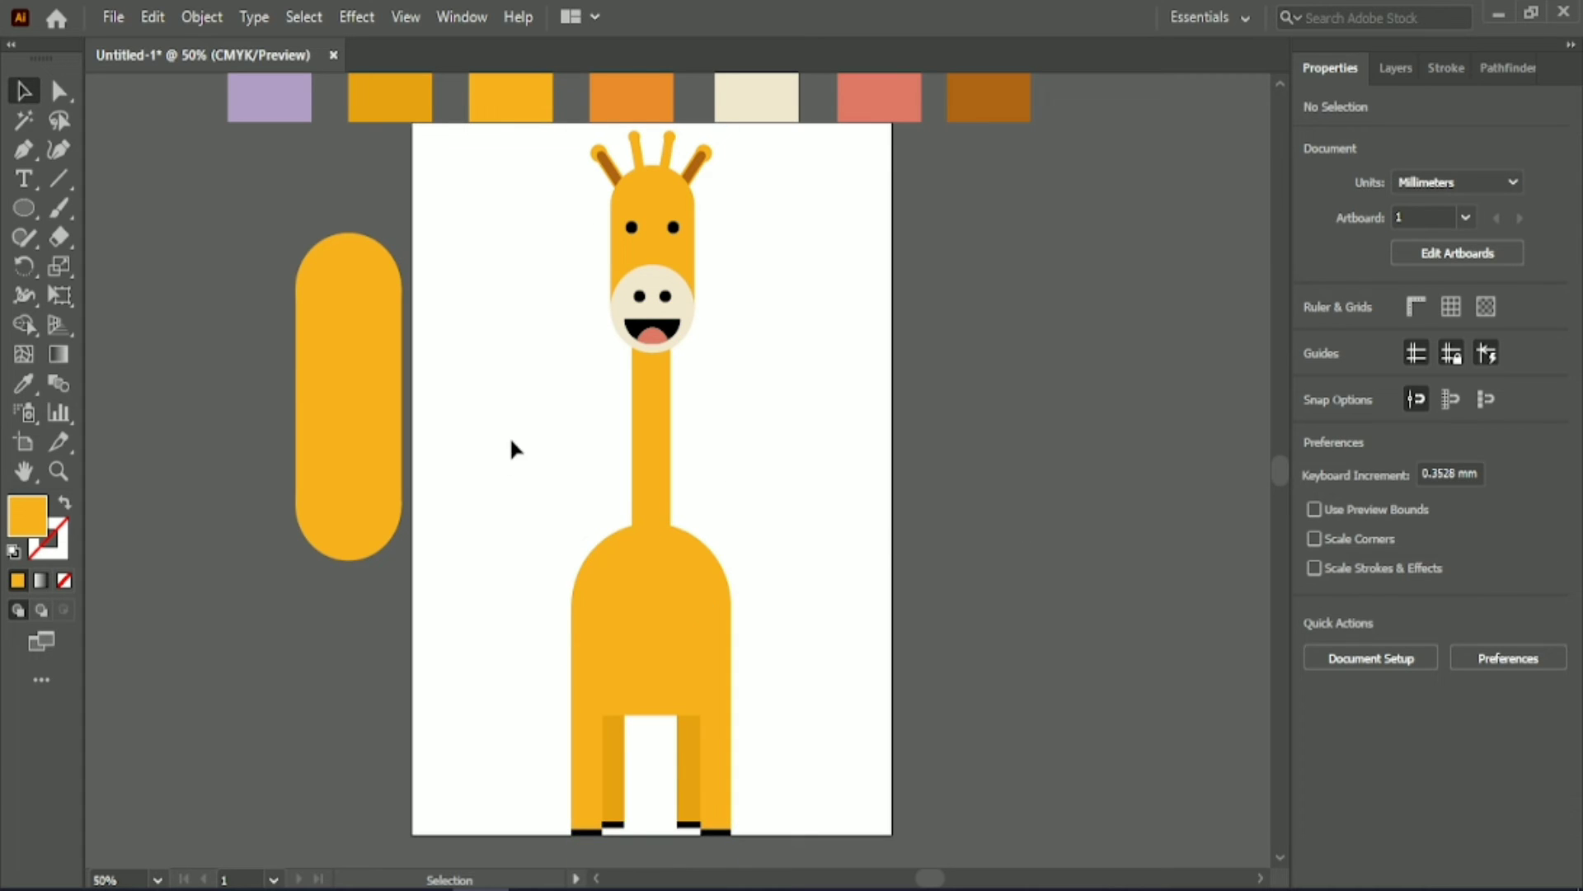
Step: Delete the spare yellow capsule and draw an artboard-sized rectangle filled with the lilac swatch
scroll(512, 445, "up", 1)
left_click(371, 499)
key("Delete")
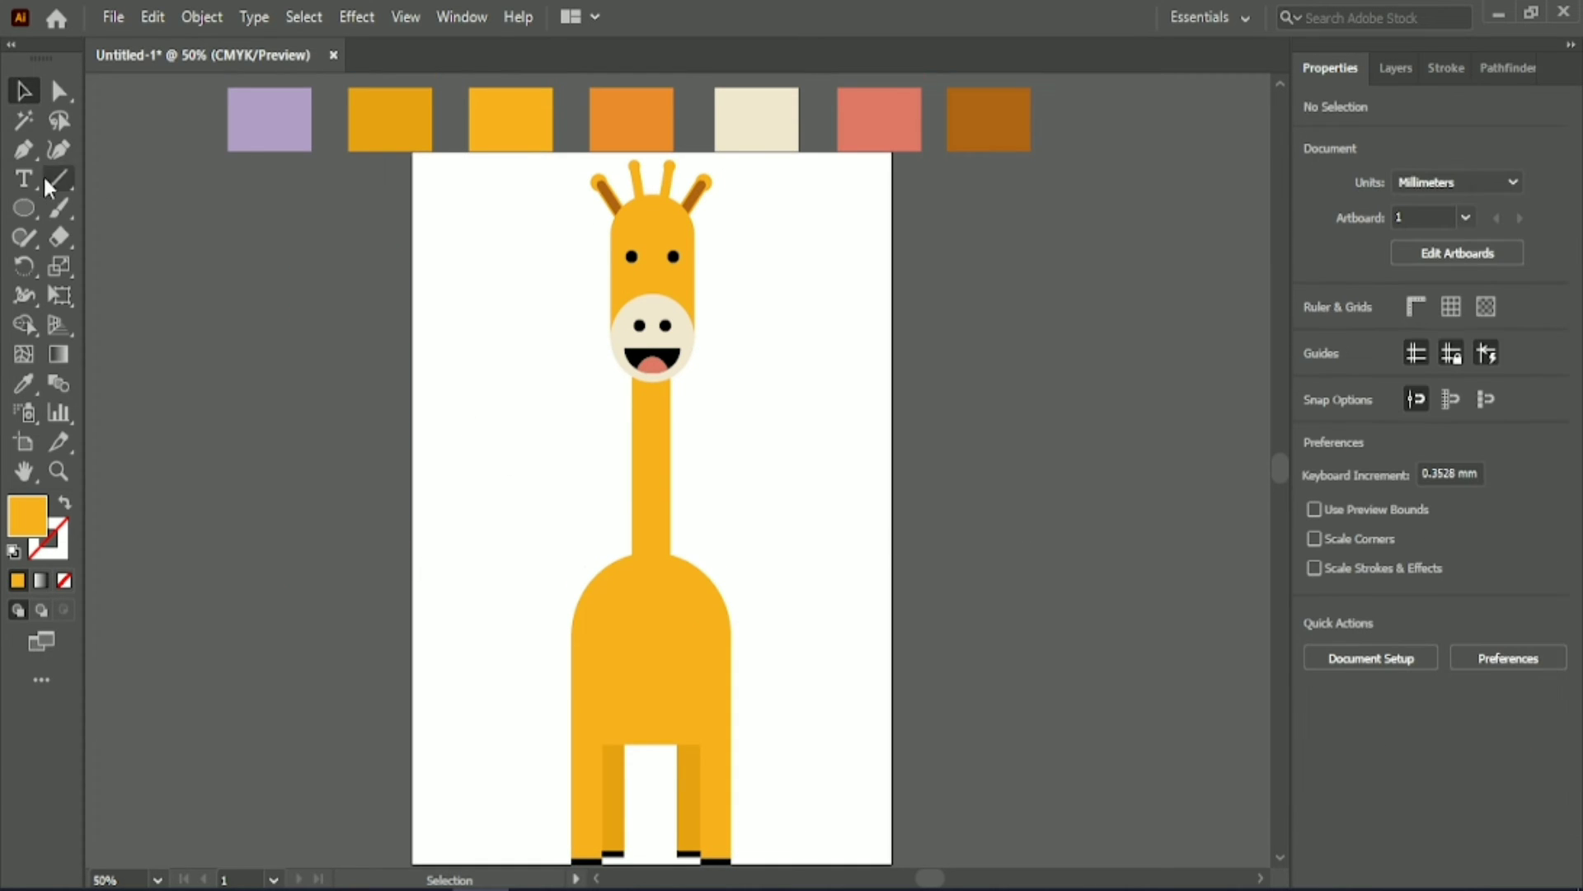
left_click_drag(29, 213, 83, 209)
left_click_drag(415, 150, 892, 863)
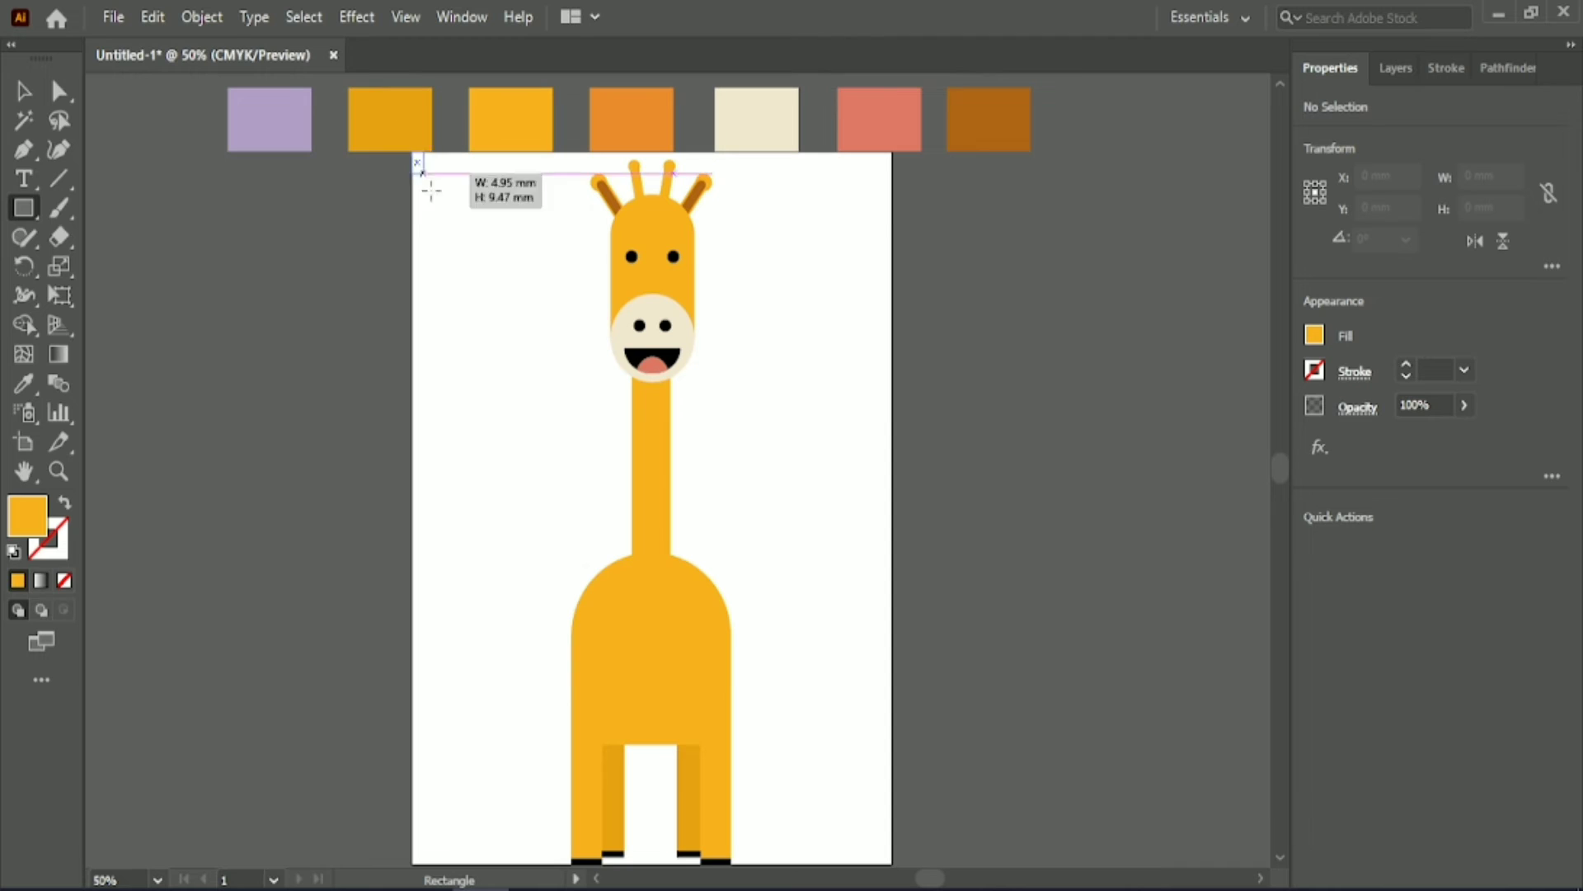
key("i")
left_click(272, 118)
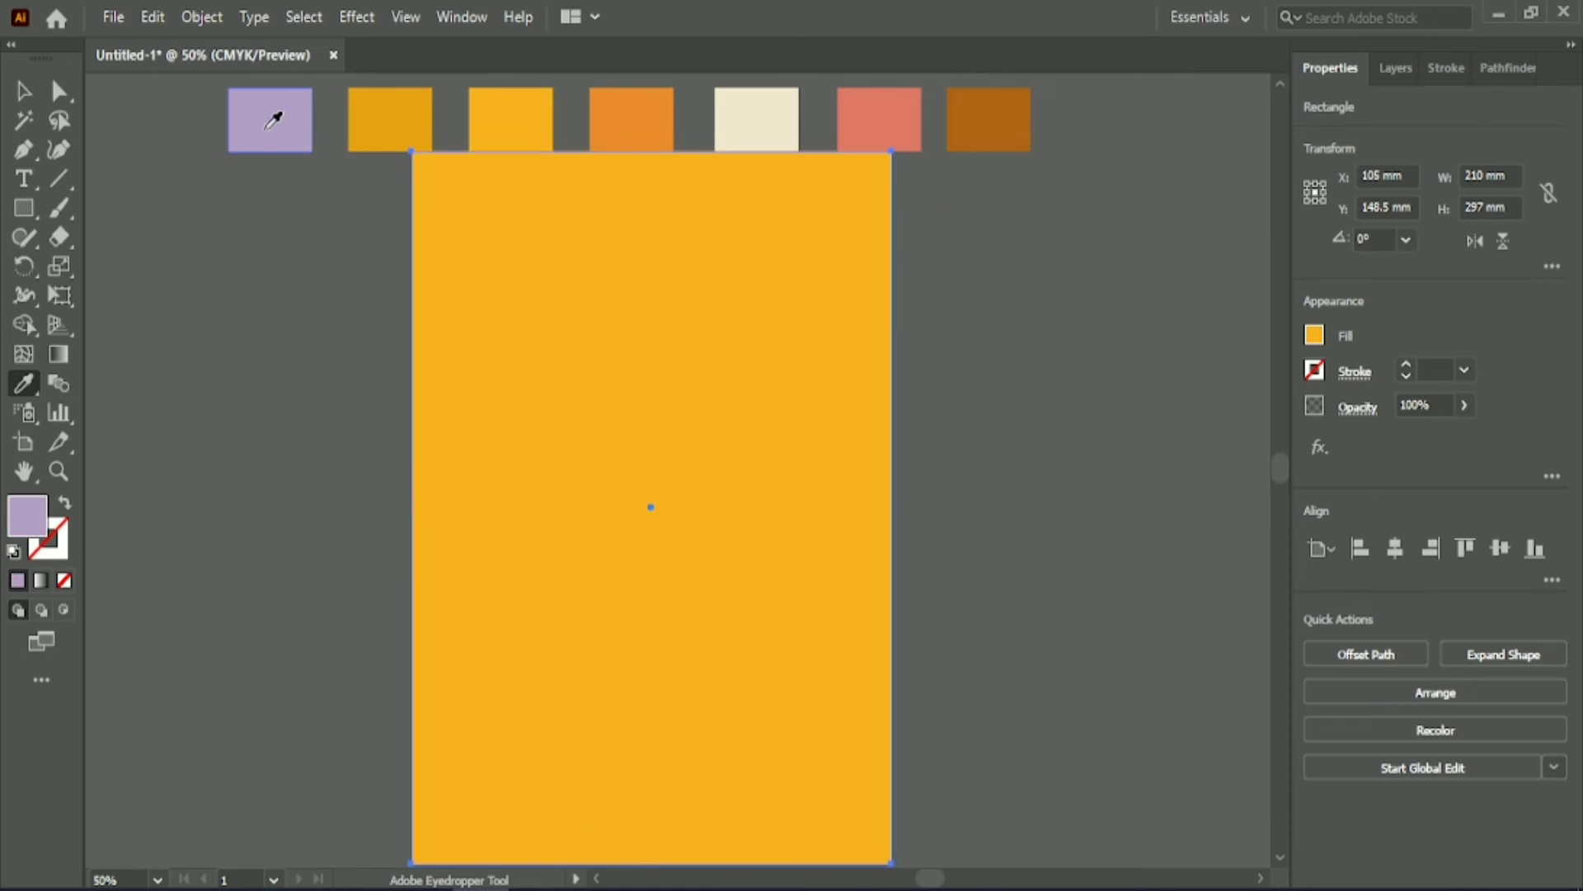
Step: Send the lilac rectangle behind the giraffe and set its opacity to 74%
key("v")
right_click(602, 291)
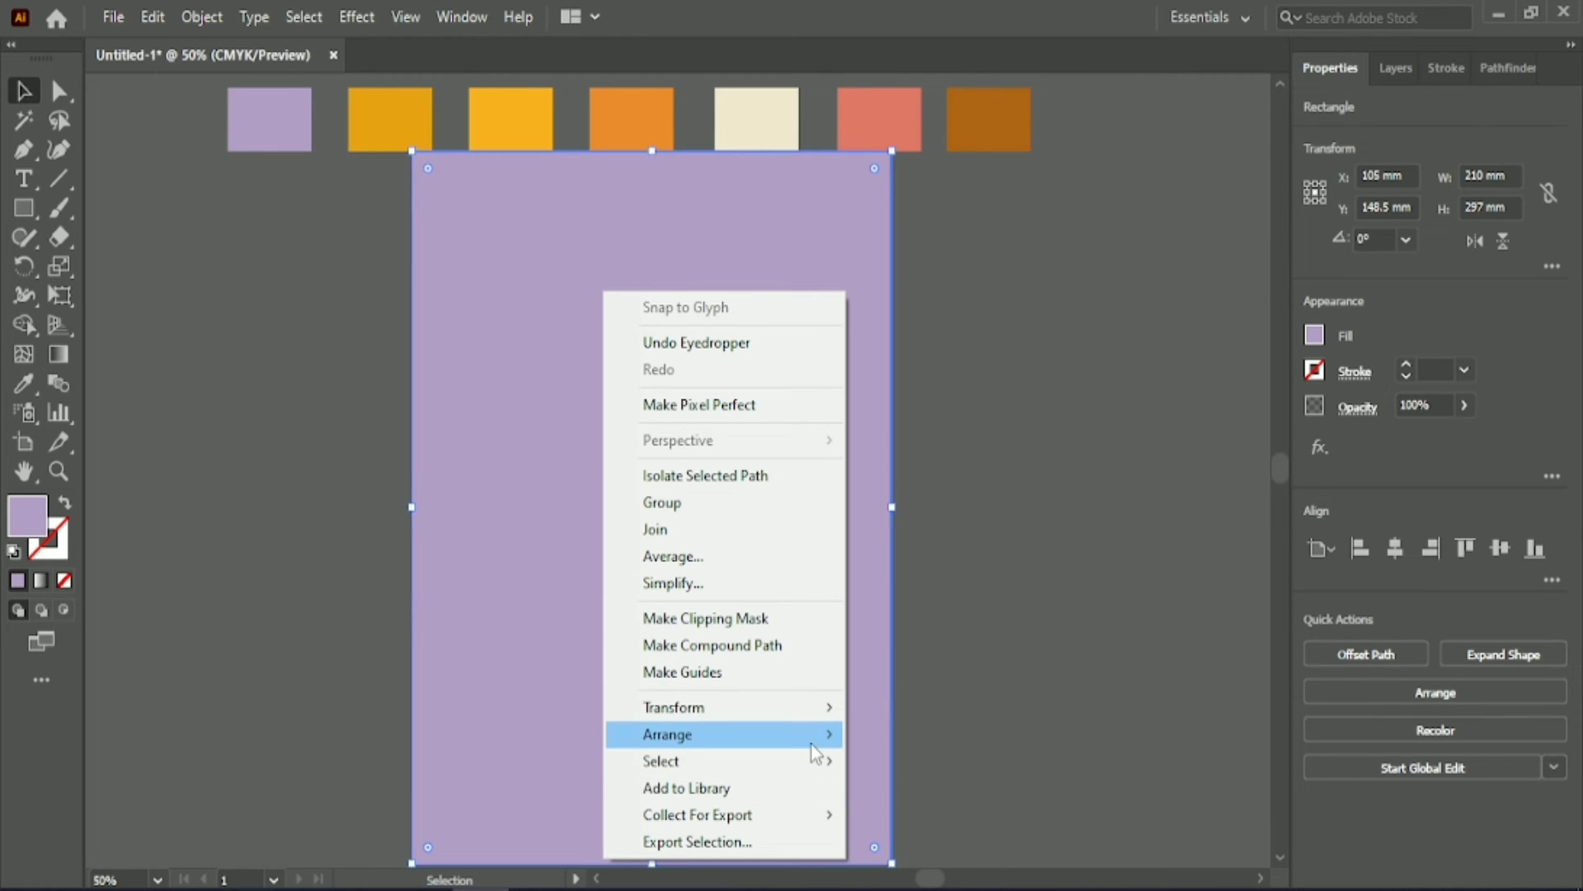
left_click(890, 816)
left_click(1431, 404)
type("89")
key("Return")
type("74")
key("Return")
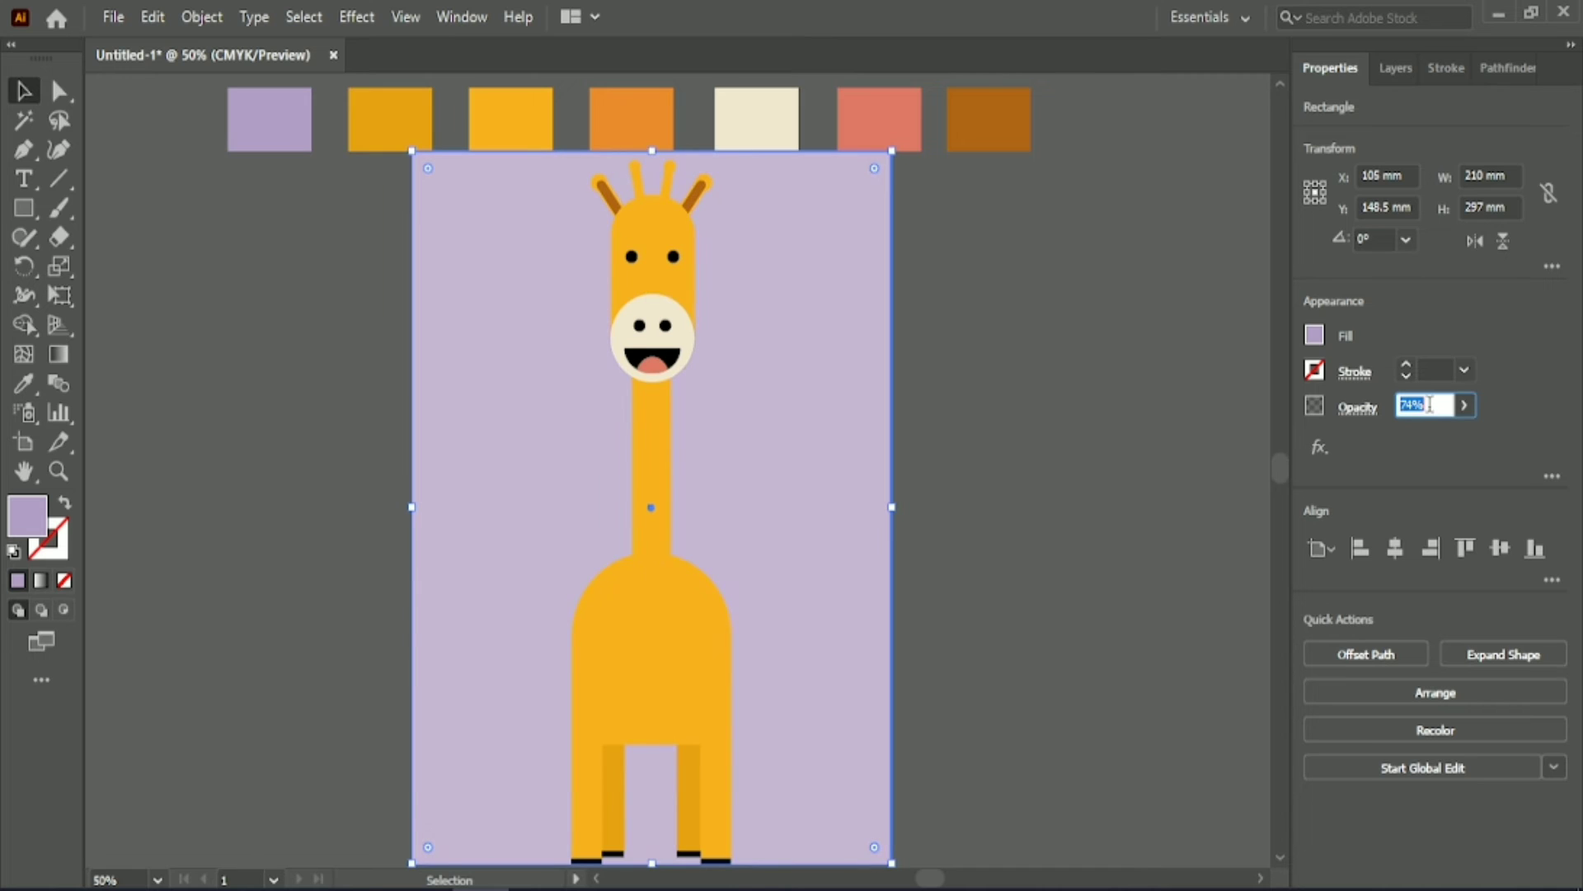
left_click(909, 404)
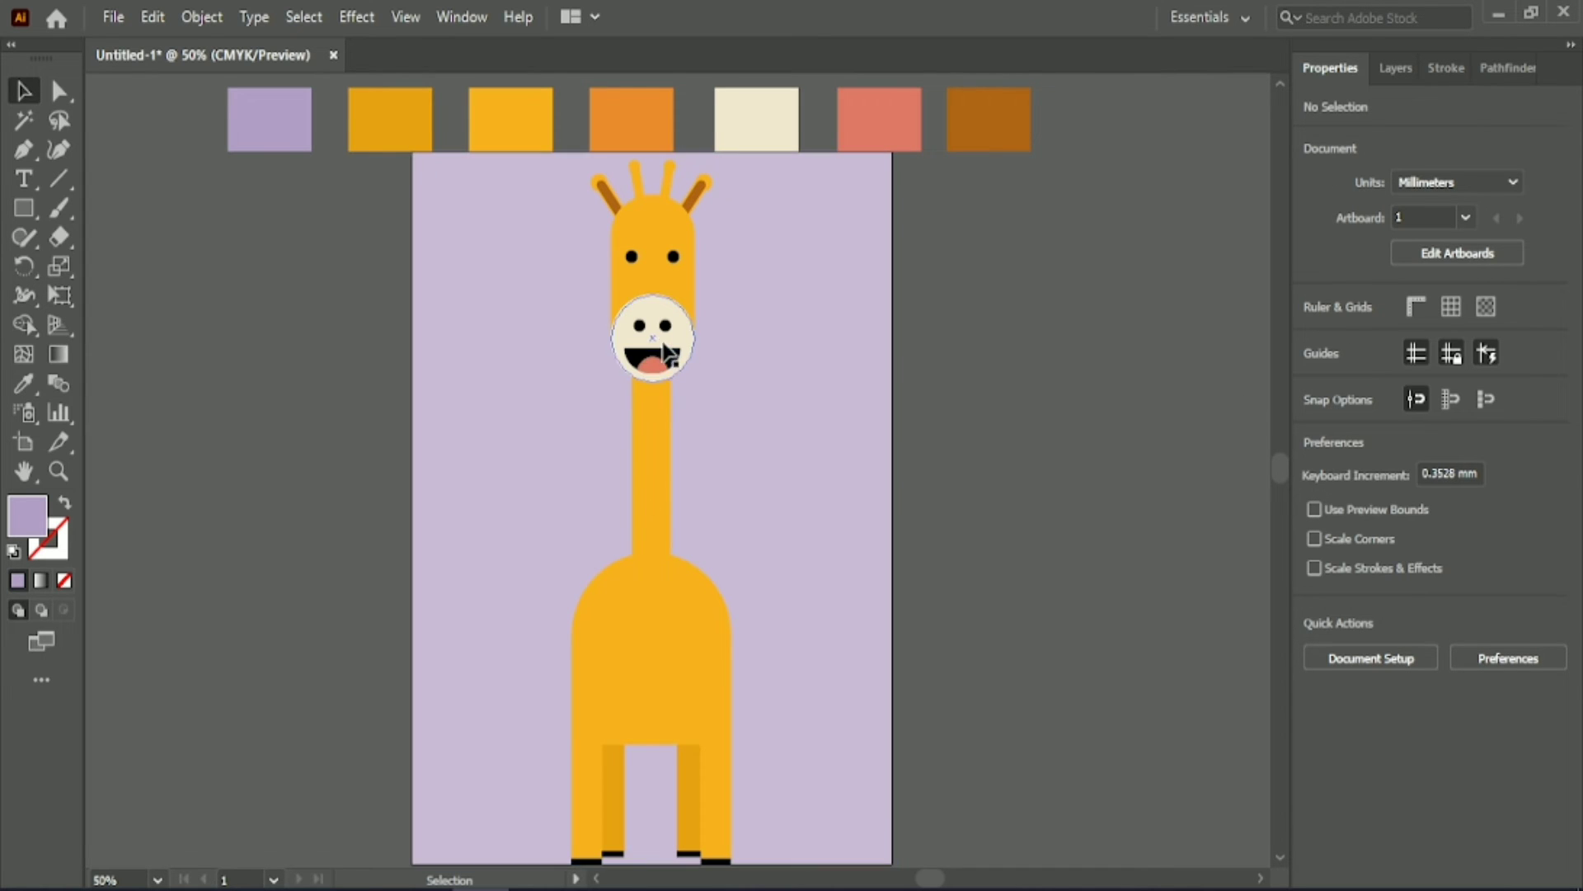
Step: Lock the lilac background rectangle, then check the giraffe groups still select above it
scroll(780, 383, "down", 2)
left_click(779, 388)
left_click(202, 16)
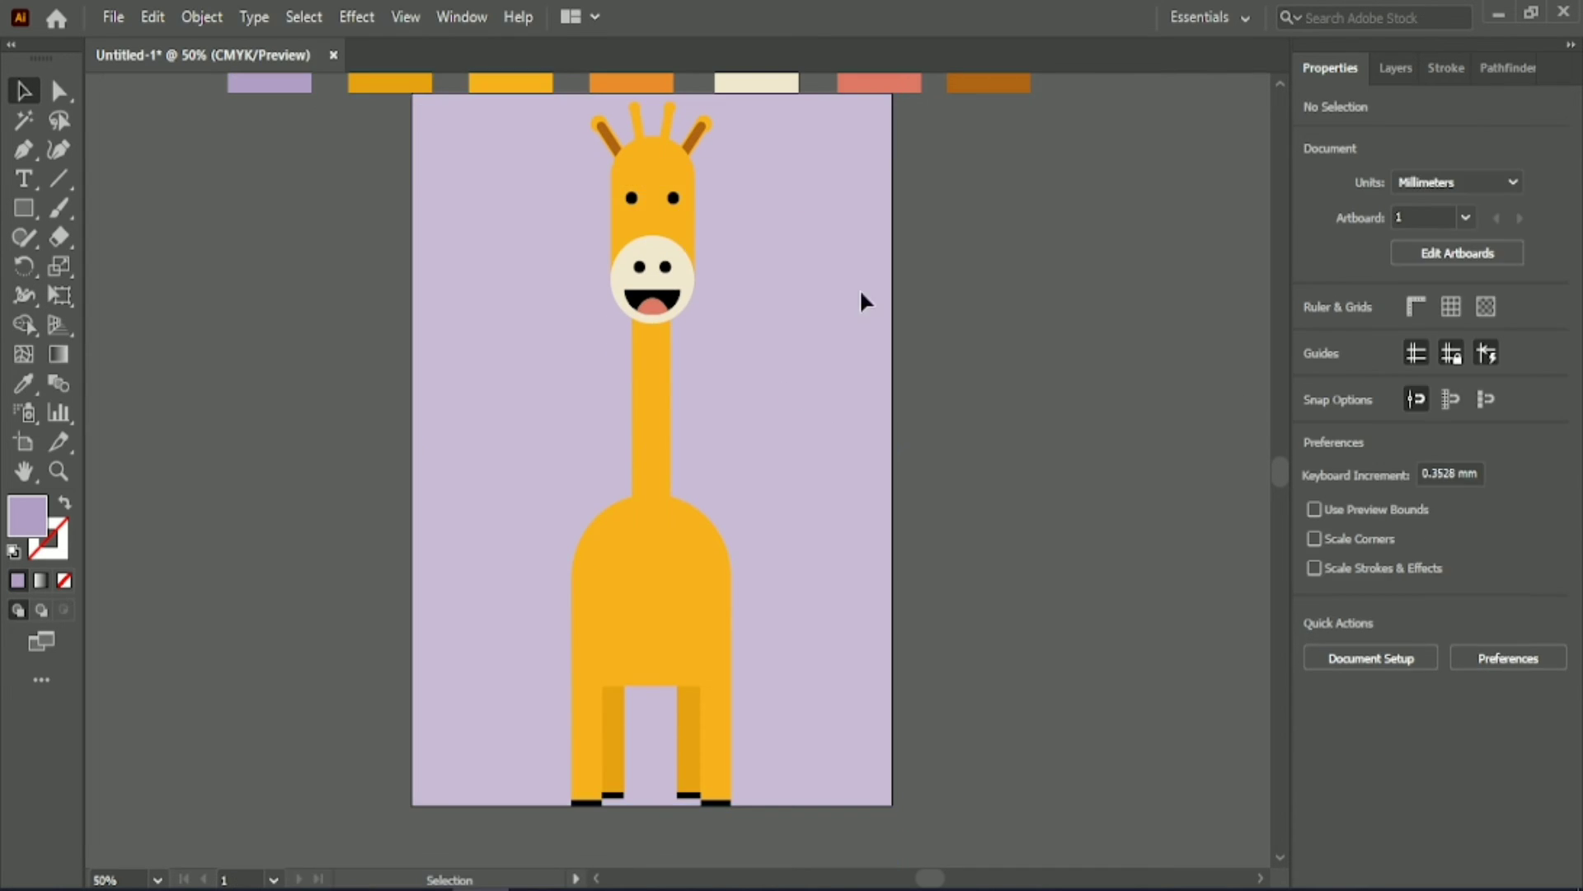
left_click(594, 179)
key("ctrl+a")
left_click(1037, 419)
left_click(701, 562)
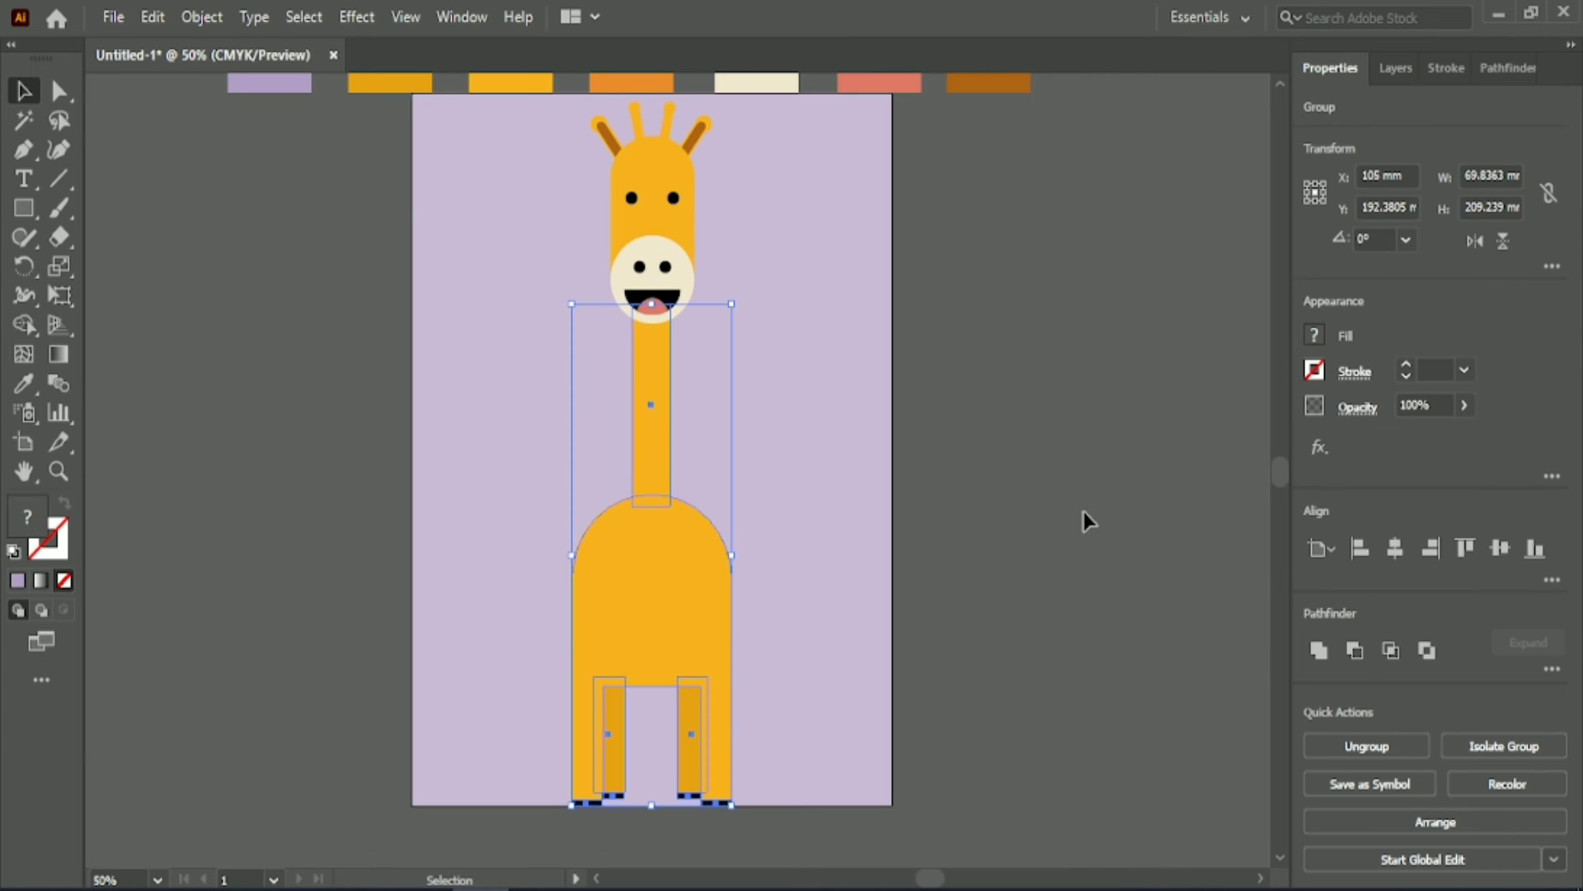
left_click(396, 317)
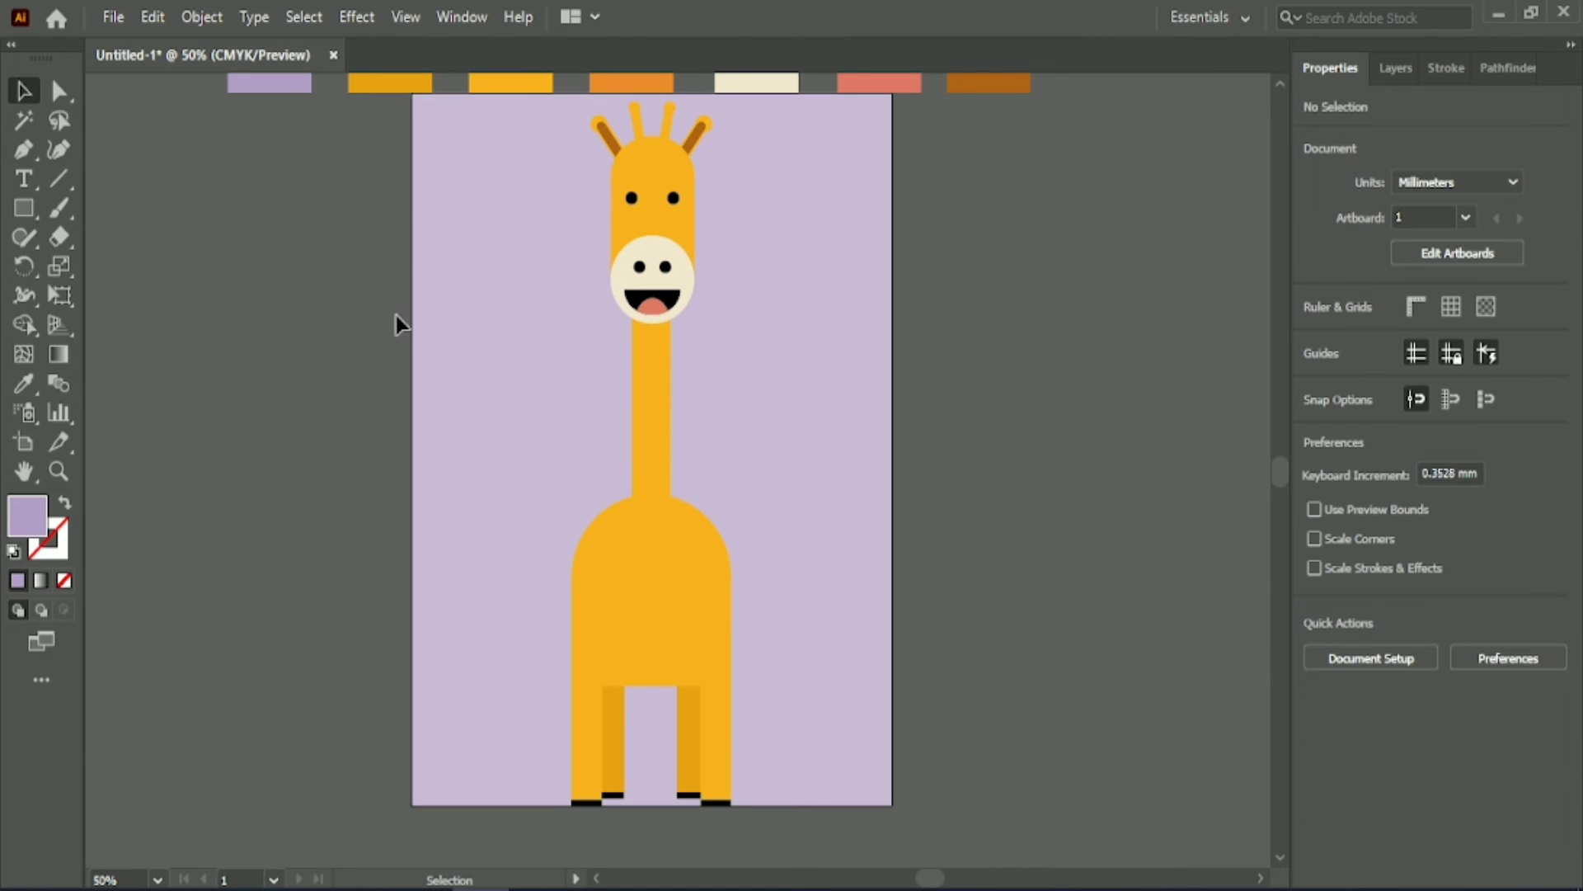
left_click(29, 386)
scroll(273, 364, "up", 3)
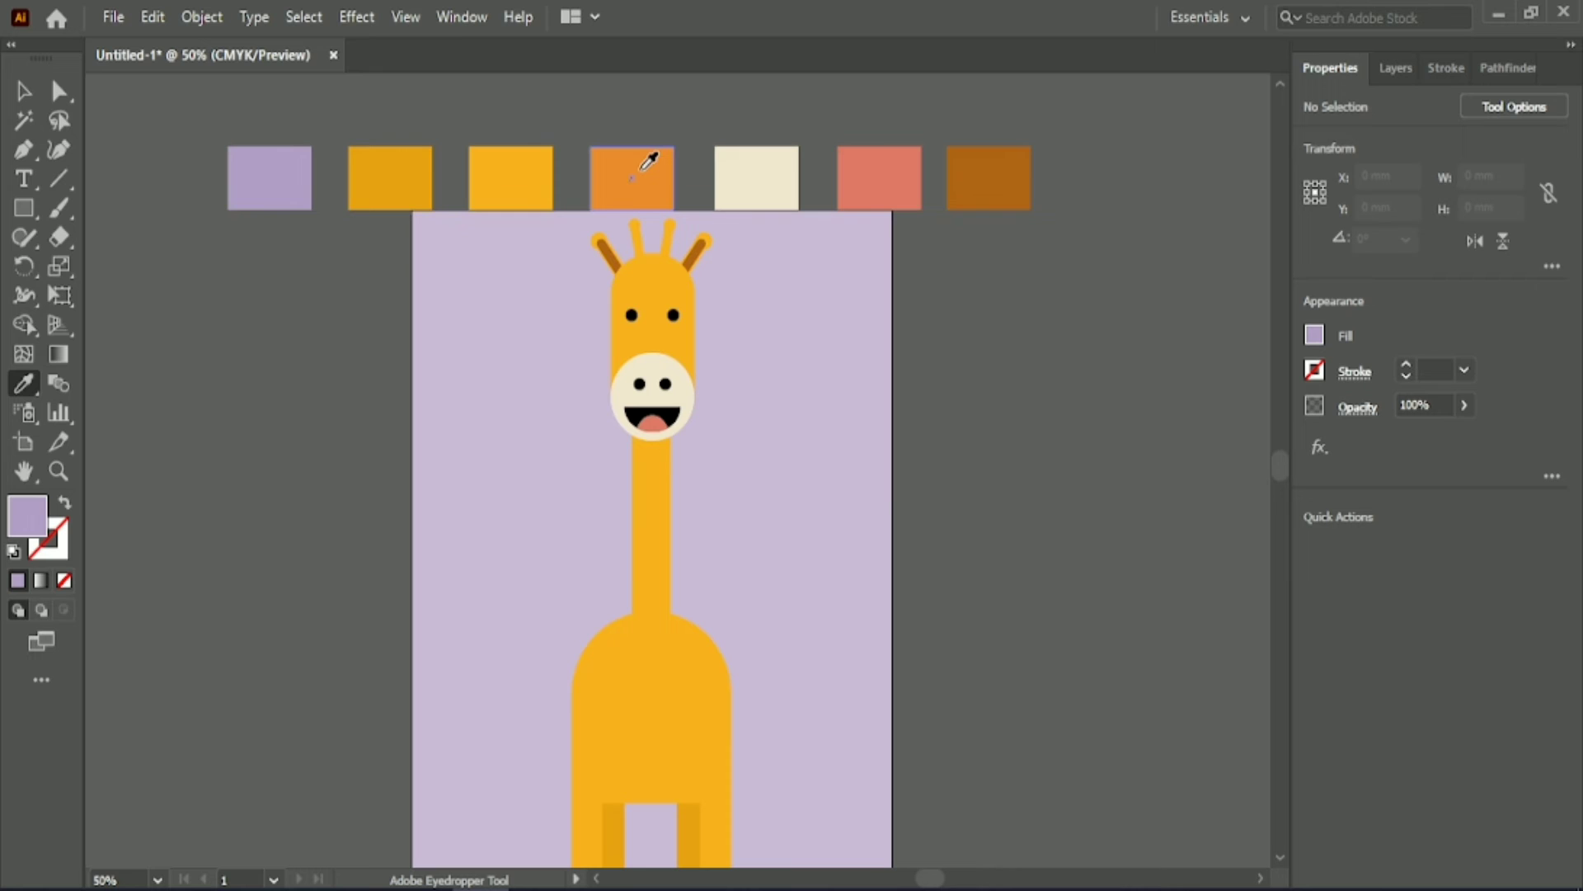
key("v")
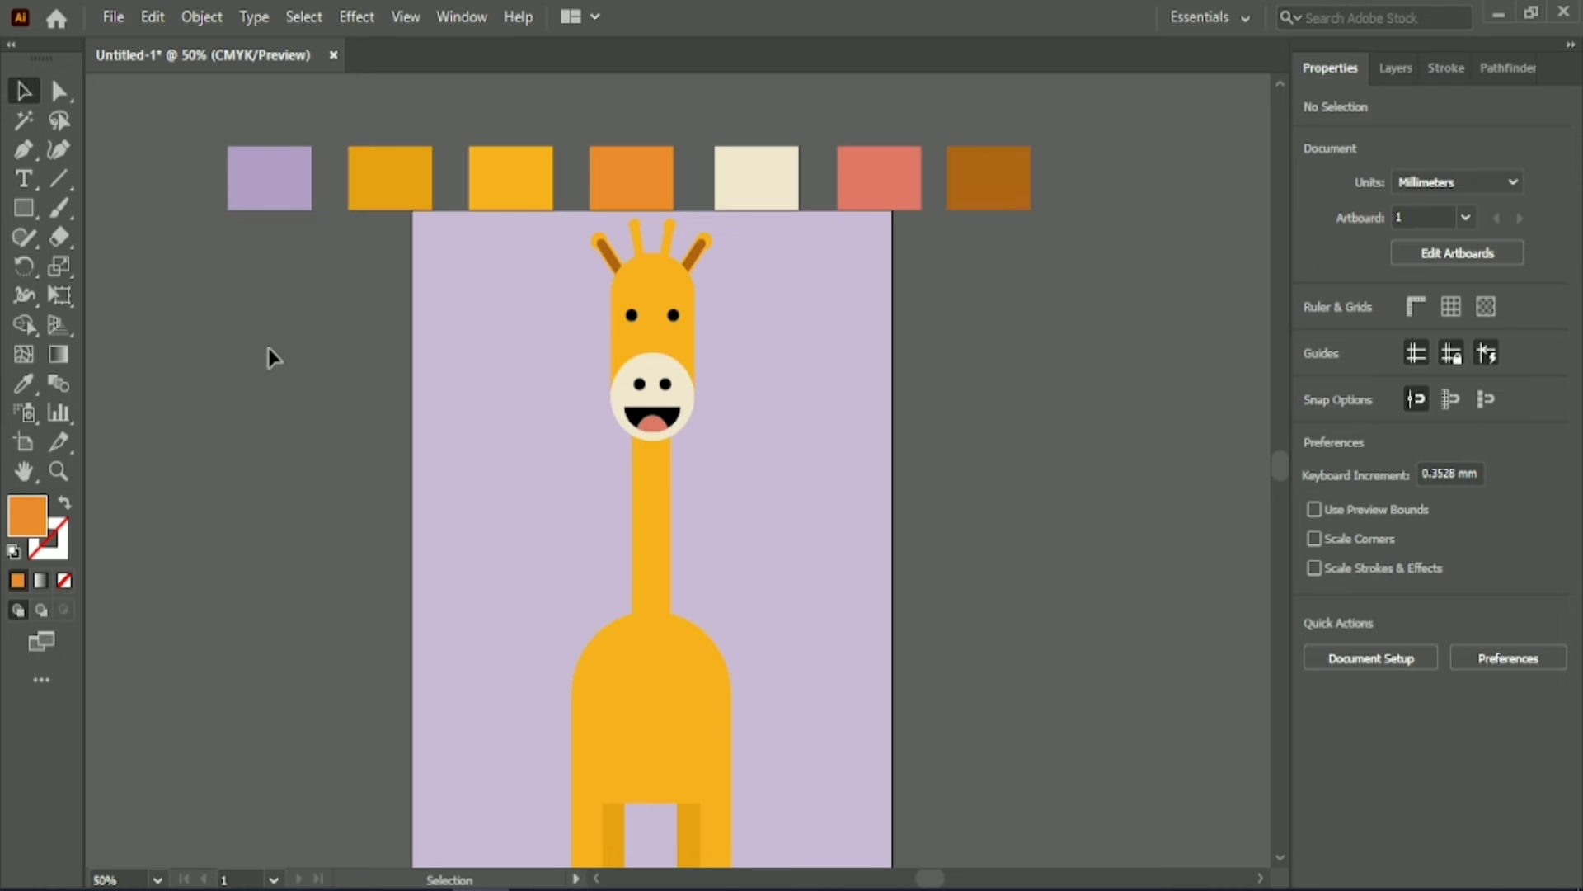
Step: Draw orange circular spots between the horns and on the upper right of the head
left_click_drag(24, 208, 97, 256)
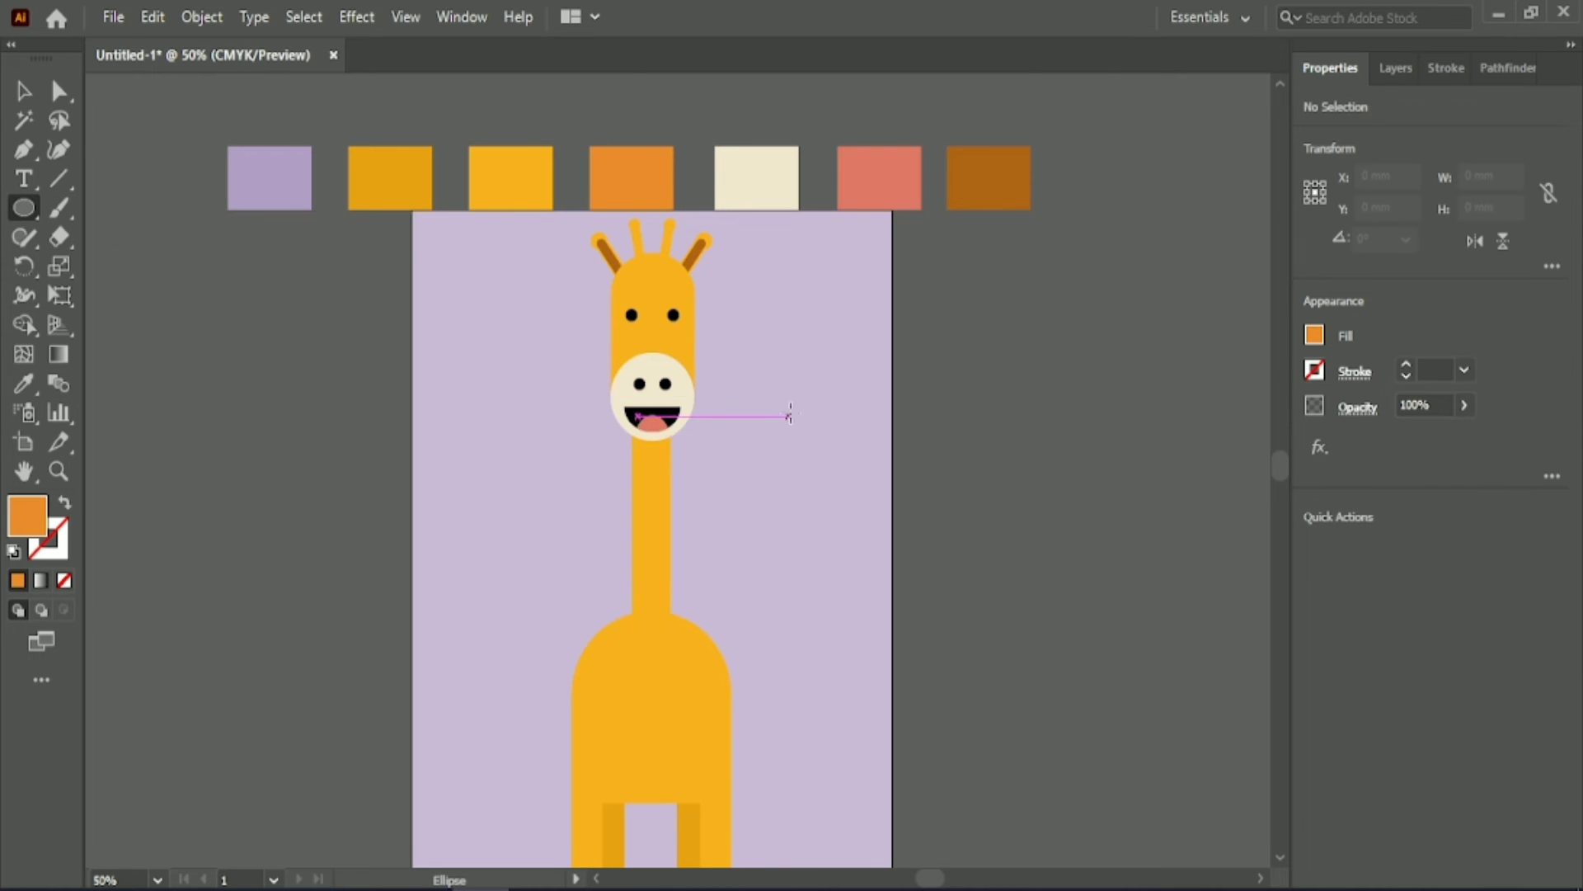
scroll(789, 414, "up", 2, "alt")
scroll(265, 311, "up", 2, "alt")
scroll(398, 289, "up", 3)
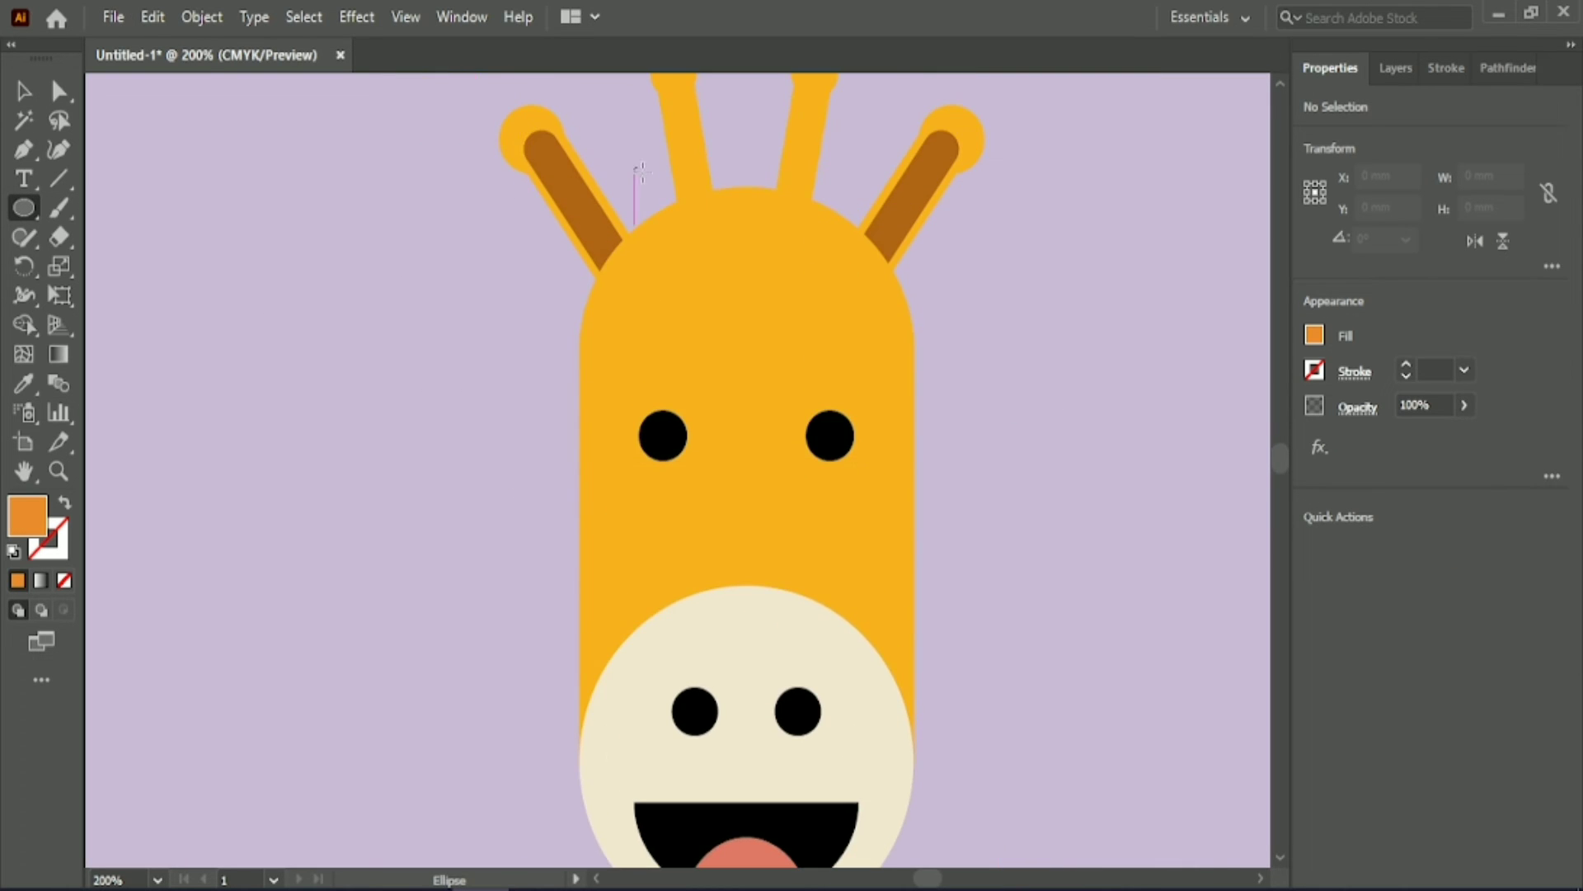
left_click_drag(659, 196, 721, 261)
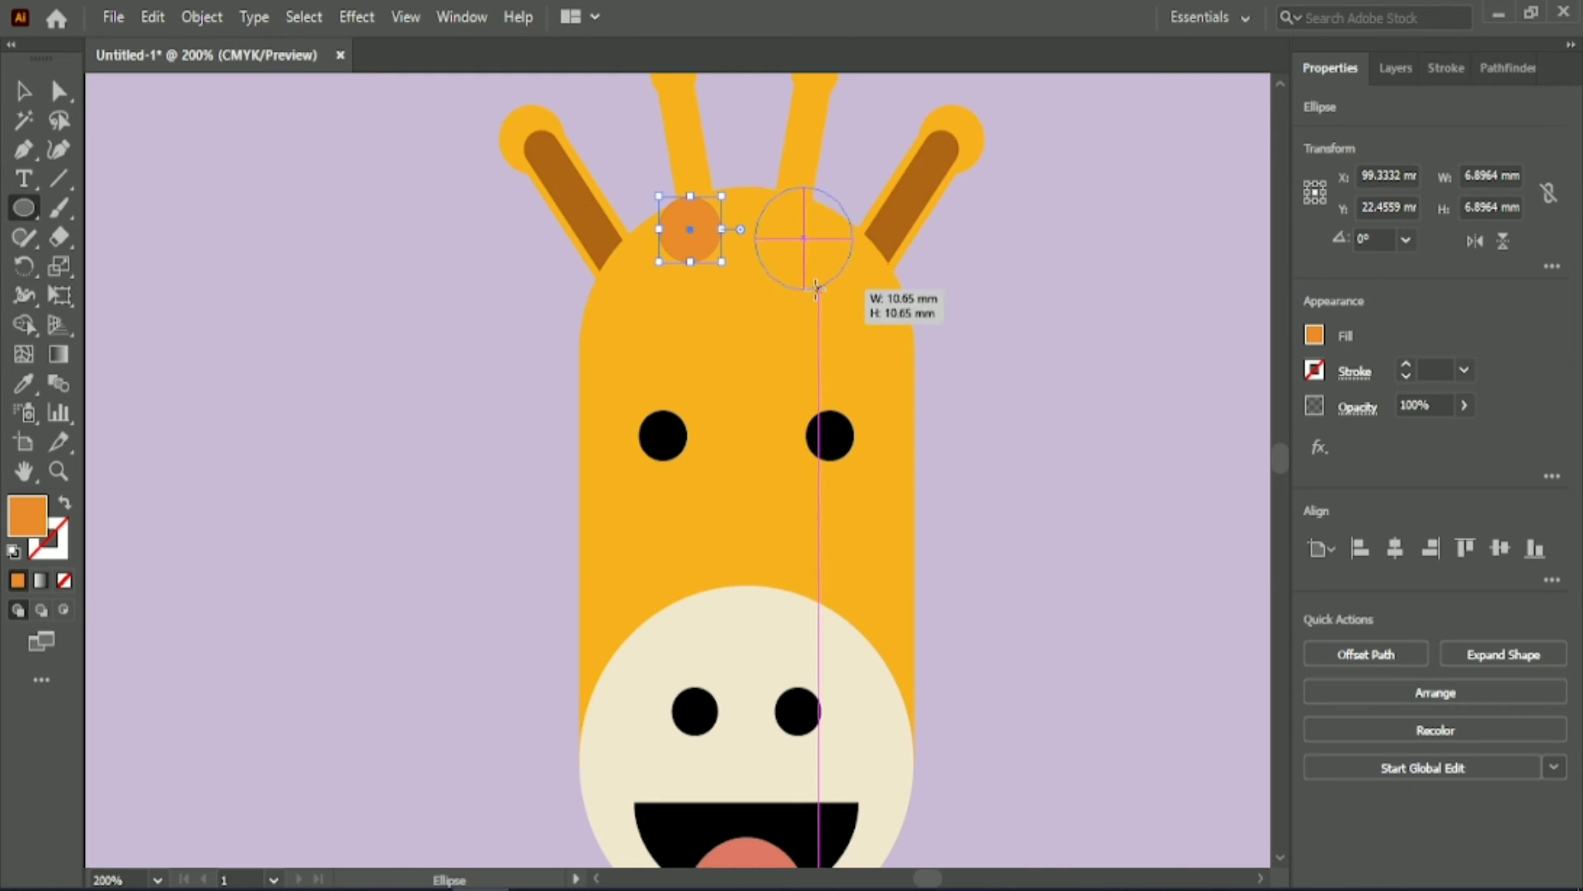
left_click_drag(754, 183, 853, 288)
left_click_drag(945, 363, 917, 425)
Step: Add more orange spots on the lower right, the right cheek and the upper-left face
left_click_drag(918, 524, 1020, 755)
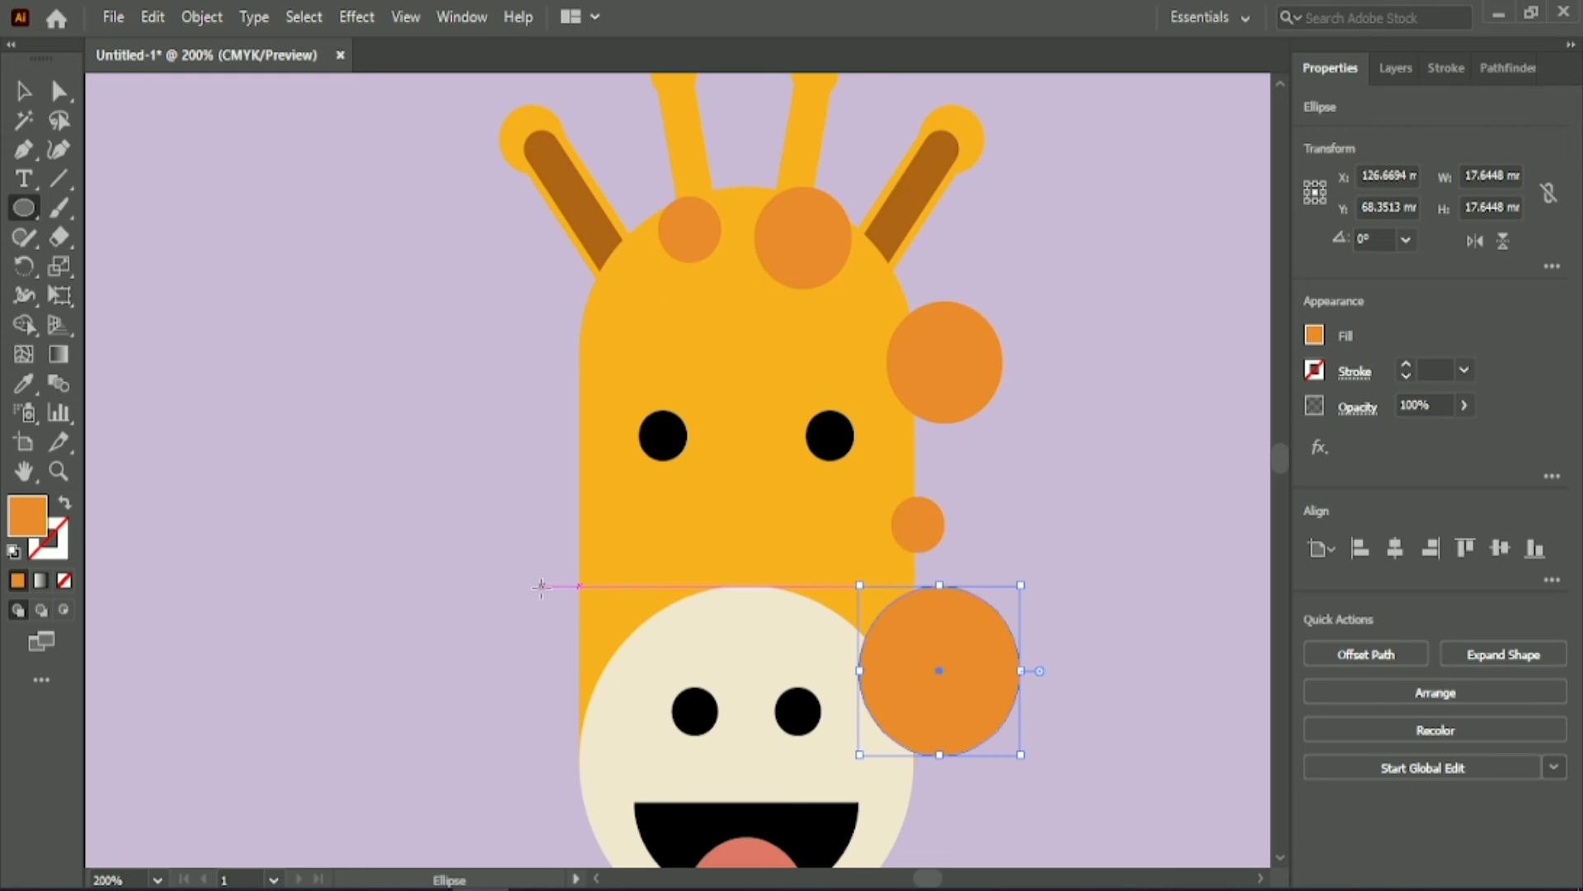
left_click_drag(548, 584, 693, 734)
left_click_drag(687, 546, 708, 567)
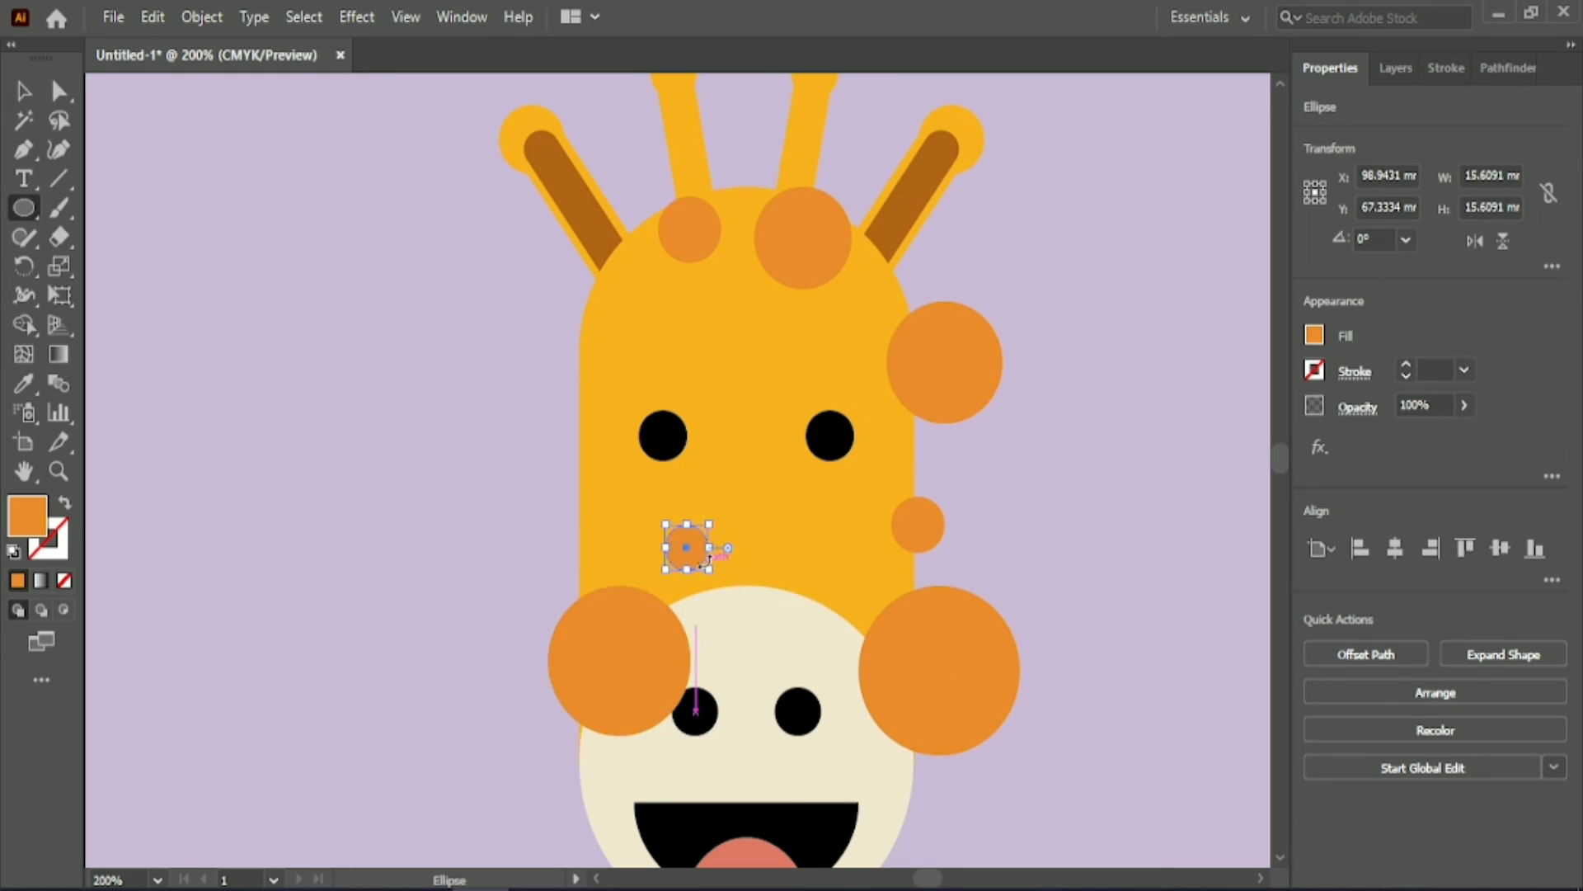
left_click_drag(789, 513, 790, 513)
left_click_drag(544, 301, 635, 395)
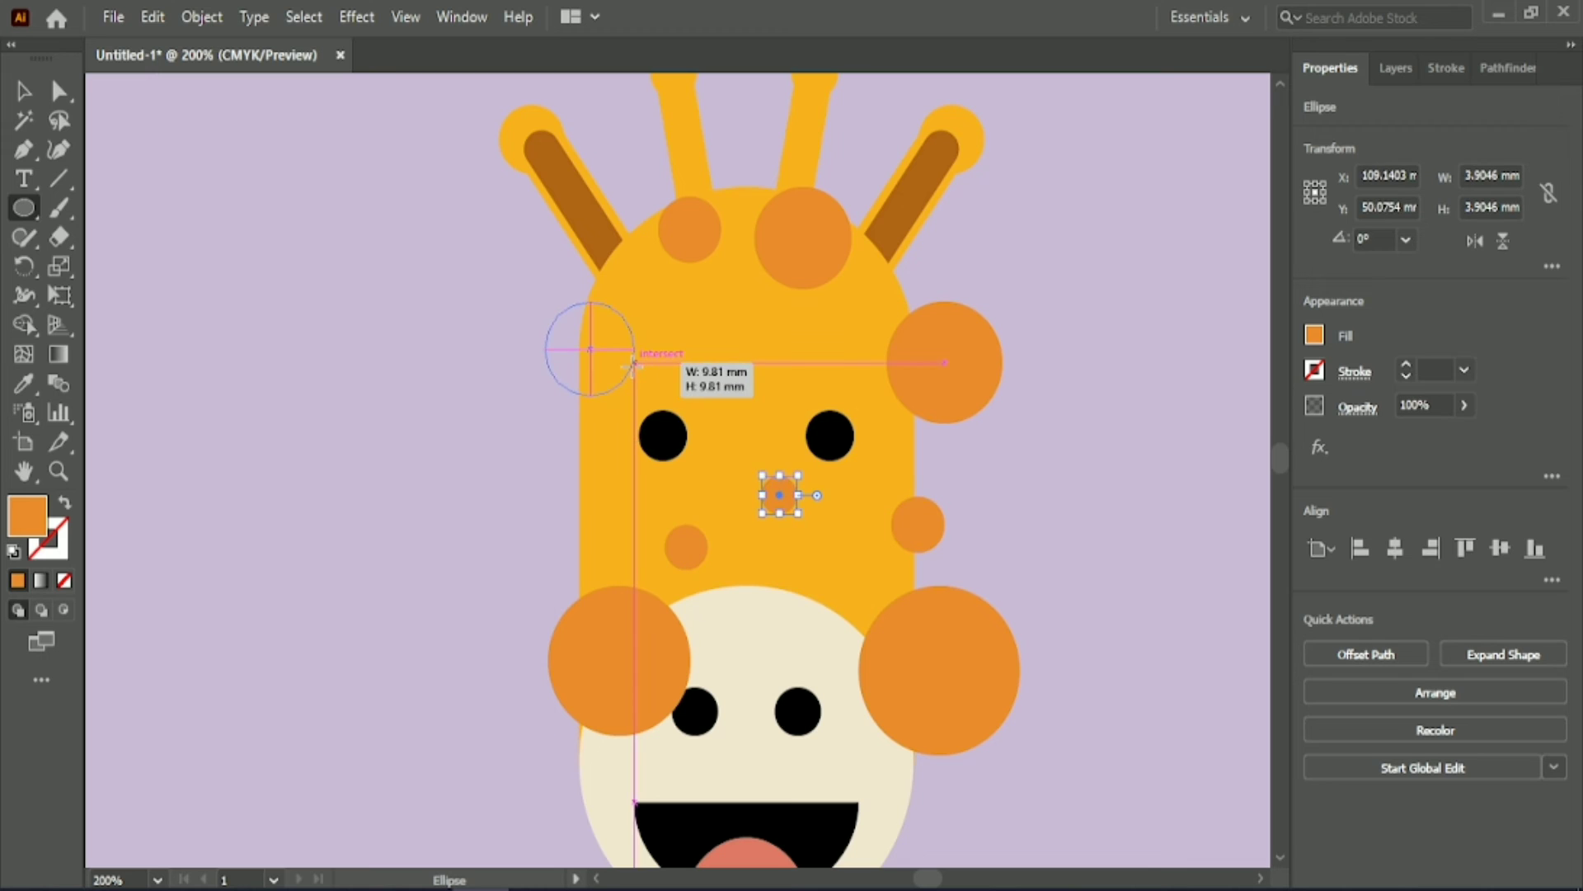
left_click_drag(554, 477, 644, 570)
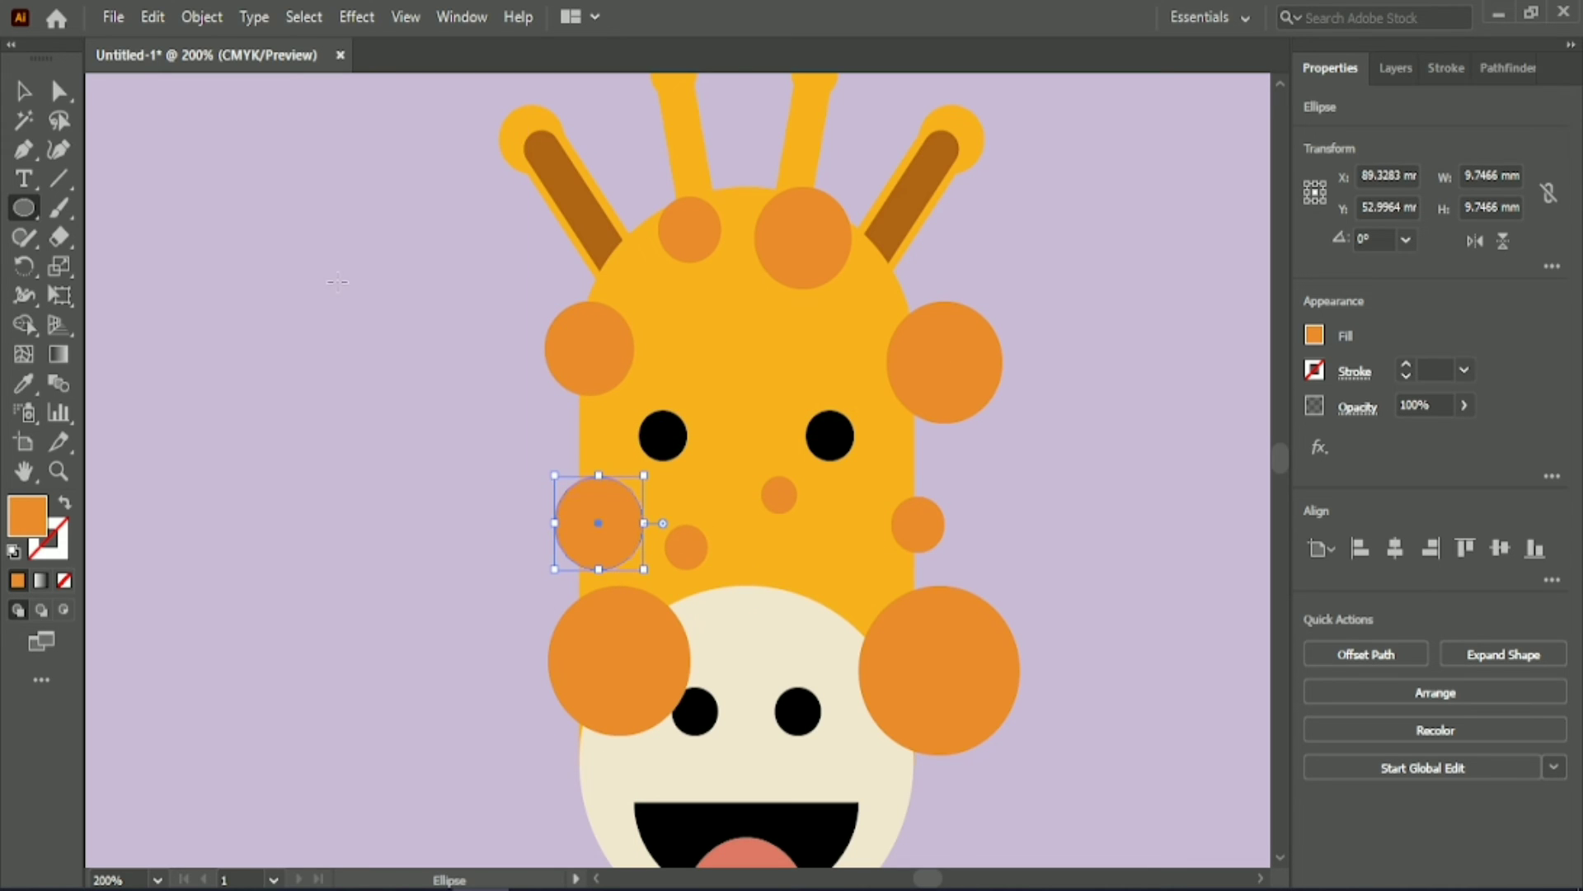
Step: Move the big upper spot, the horn spot and the right-side spots into position
left_click(381, 198)
left_click_drag(788, 255, 804, 237)
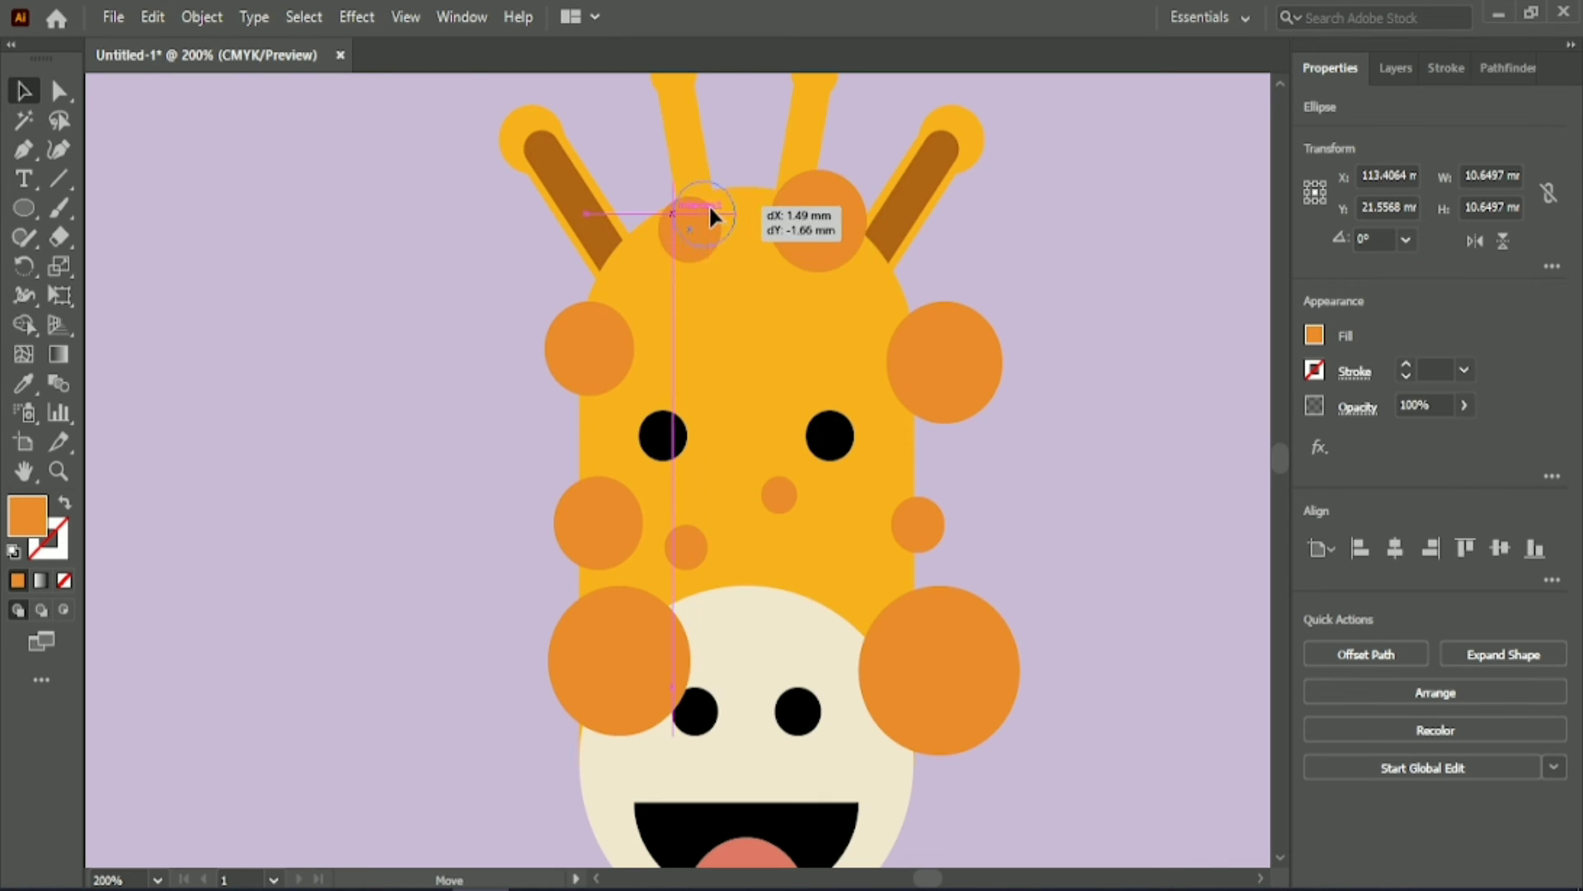
left_click_drag(709, 205, 710, 205)
left_click_drag(963, 333, 938, 341)
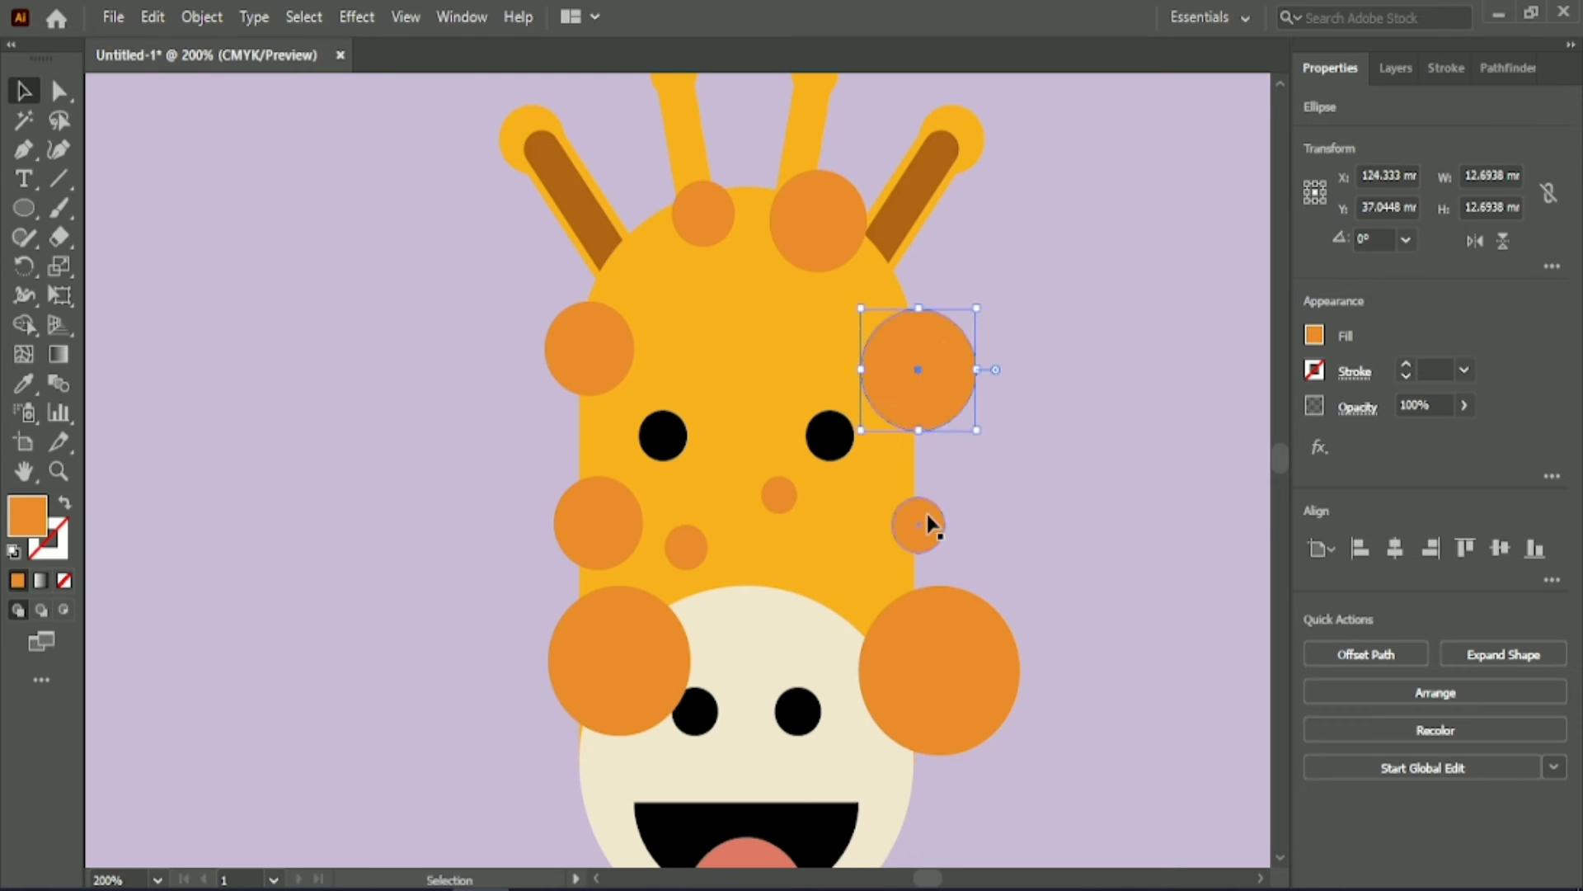
left_click_drag(924, 514, 923, 506)
left_click_drag(942, 640, 929, 612)
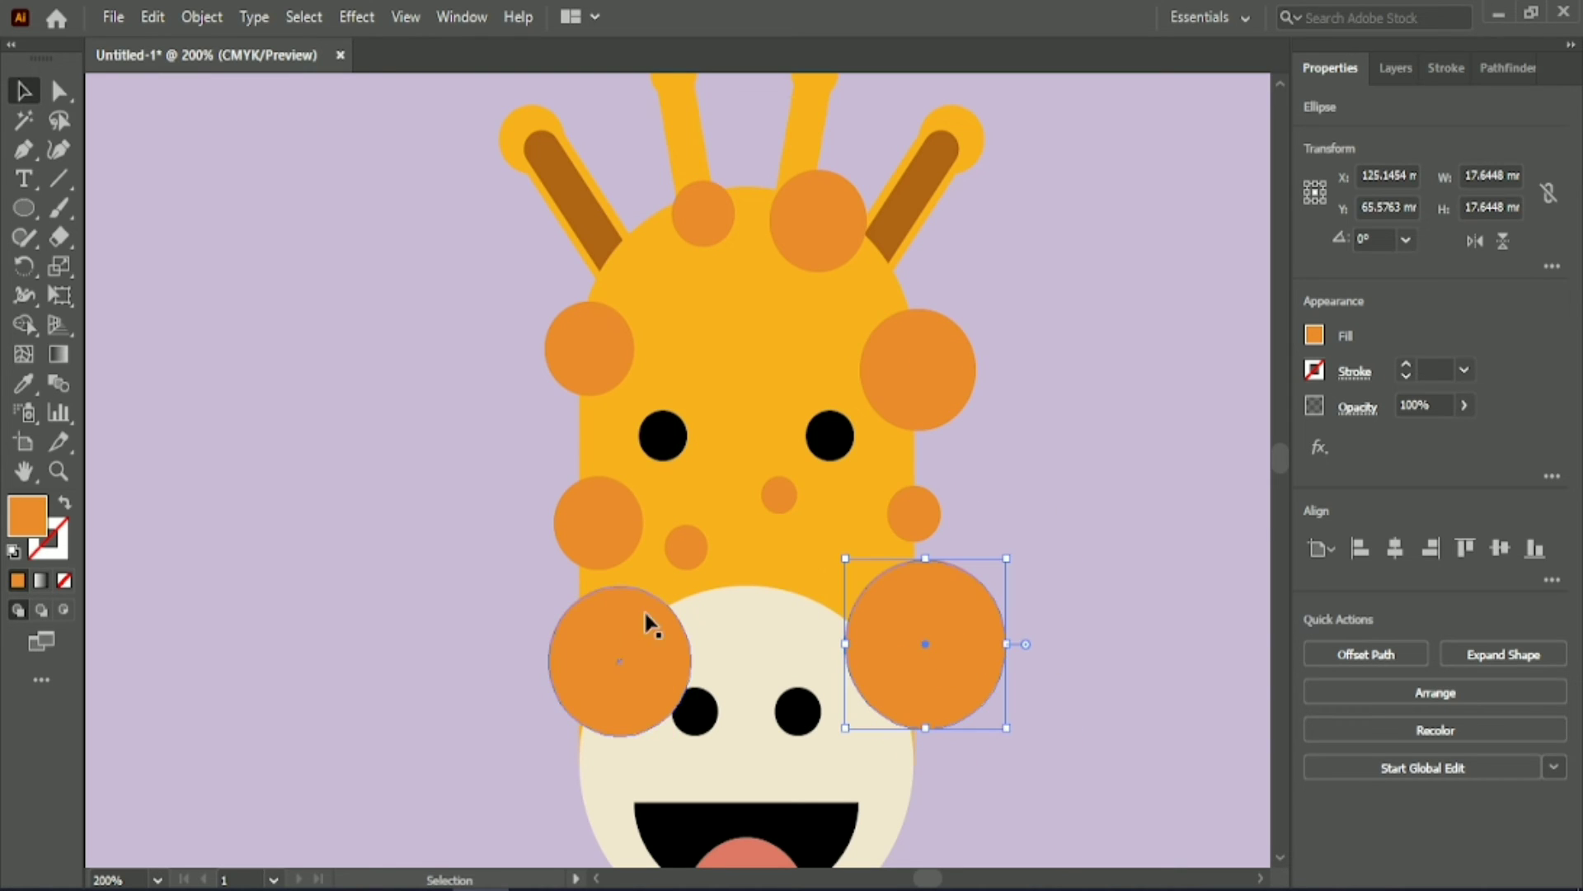
Step: Enlarge the left and right cheek spots and shift each slightly left
left_click(618, 629)
left_click_drag(618, 638, 614, 637)
left_click_drag(543, 734, 511, 771)
left_click(978, 709)
left_click_drag(1006, 732, 1054, 777)
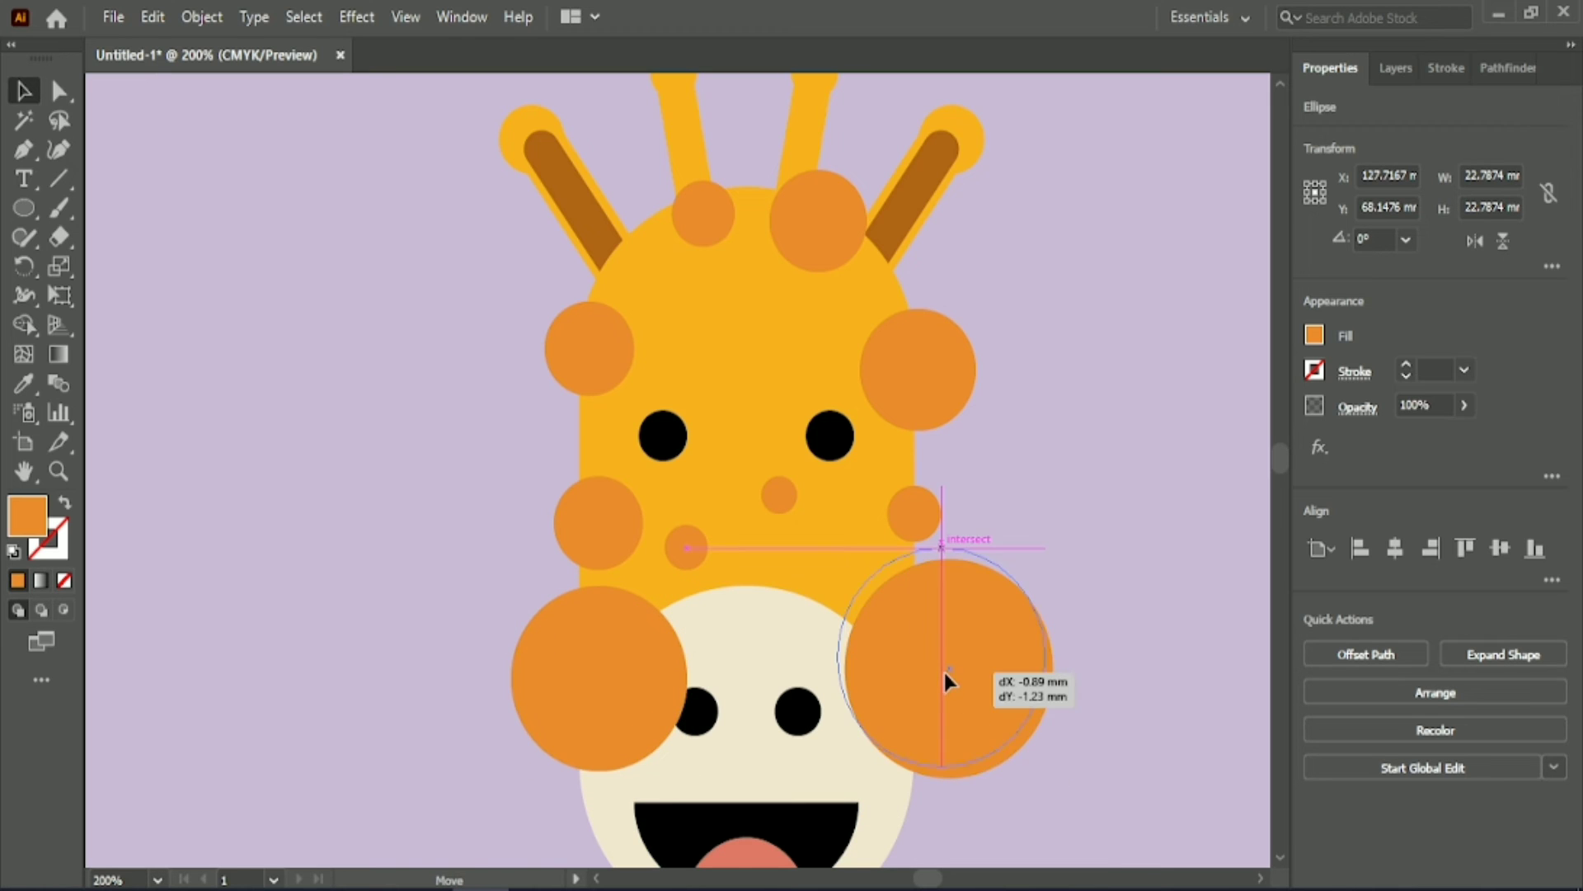
left_click_drag(948, 670, 943, 669)
Step: Enlarge the small left-side spot to 12.03 mm and reposition it and the upper-left spot
left_click(610, 528)
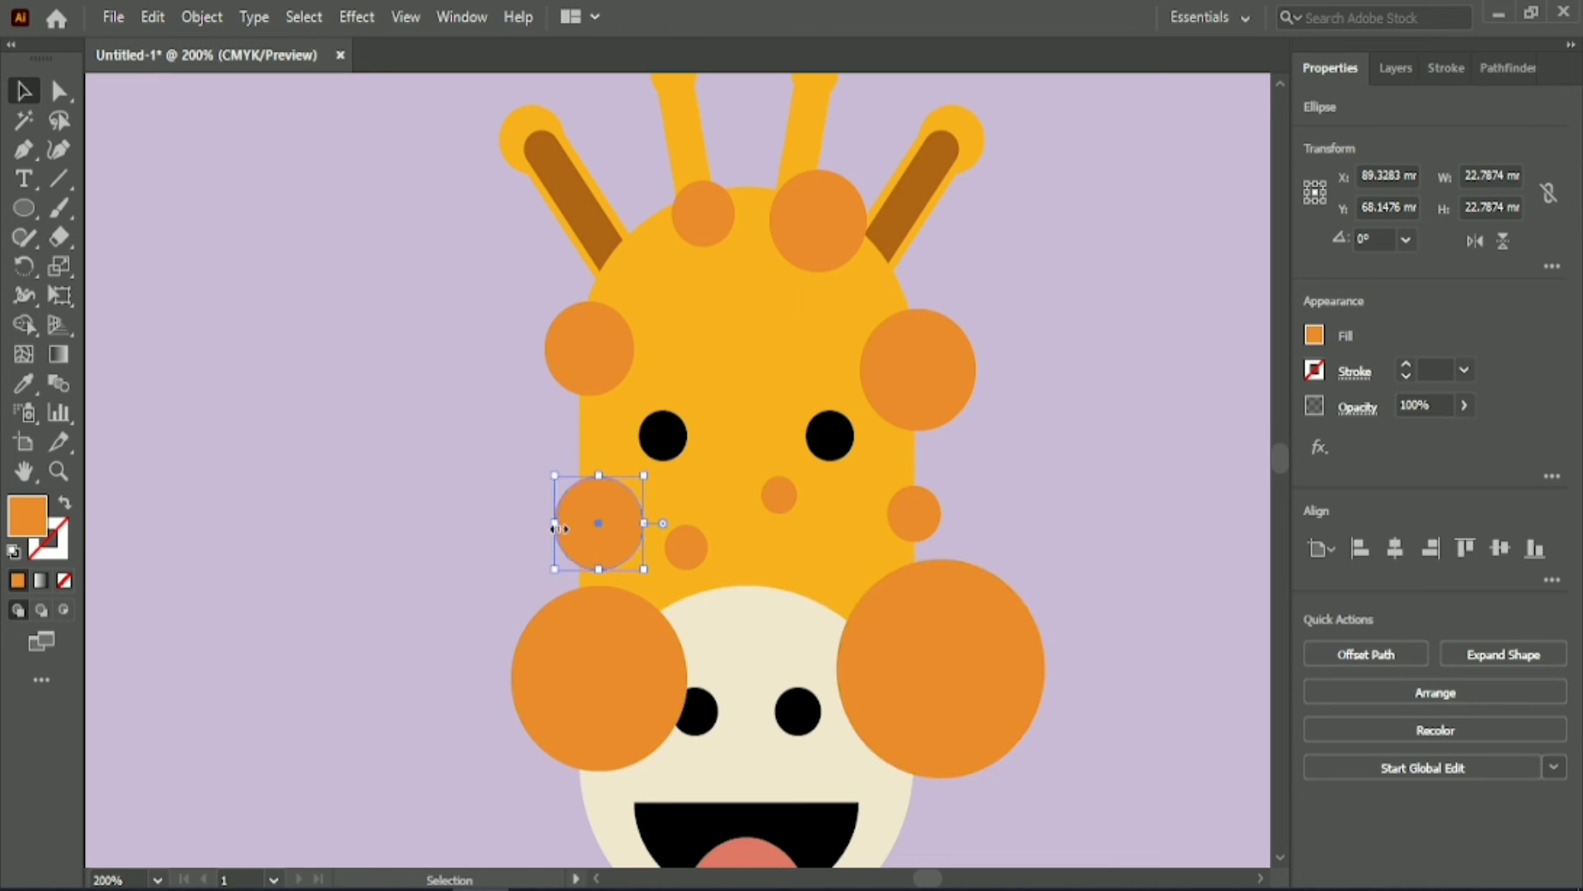
left_click_drag(554, 477, 534, 453)
left_click_drag(601, 520, 599, 507)
left_click(467, 286)
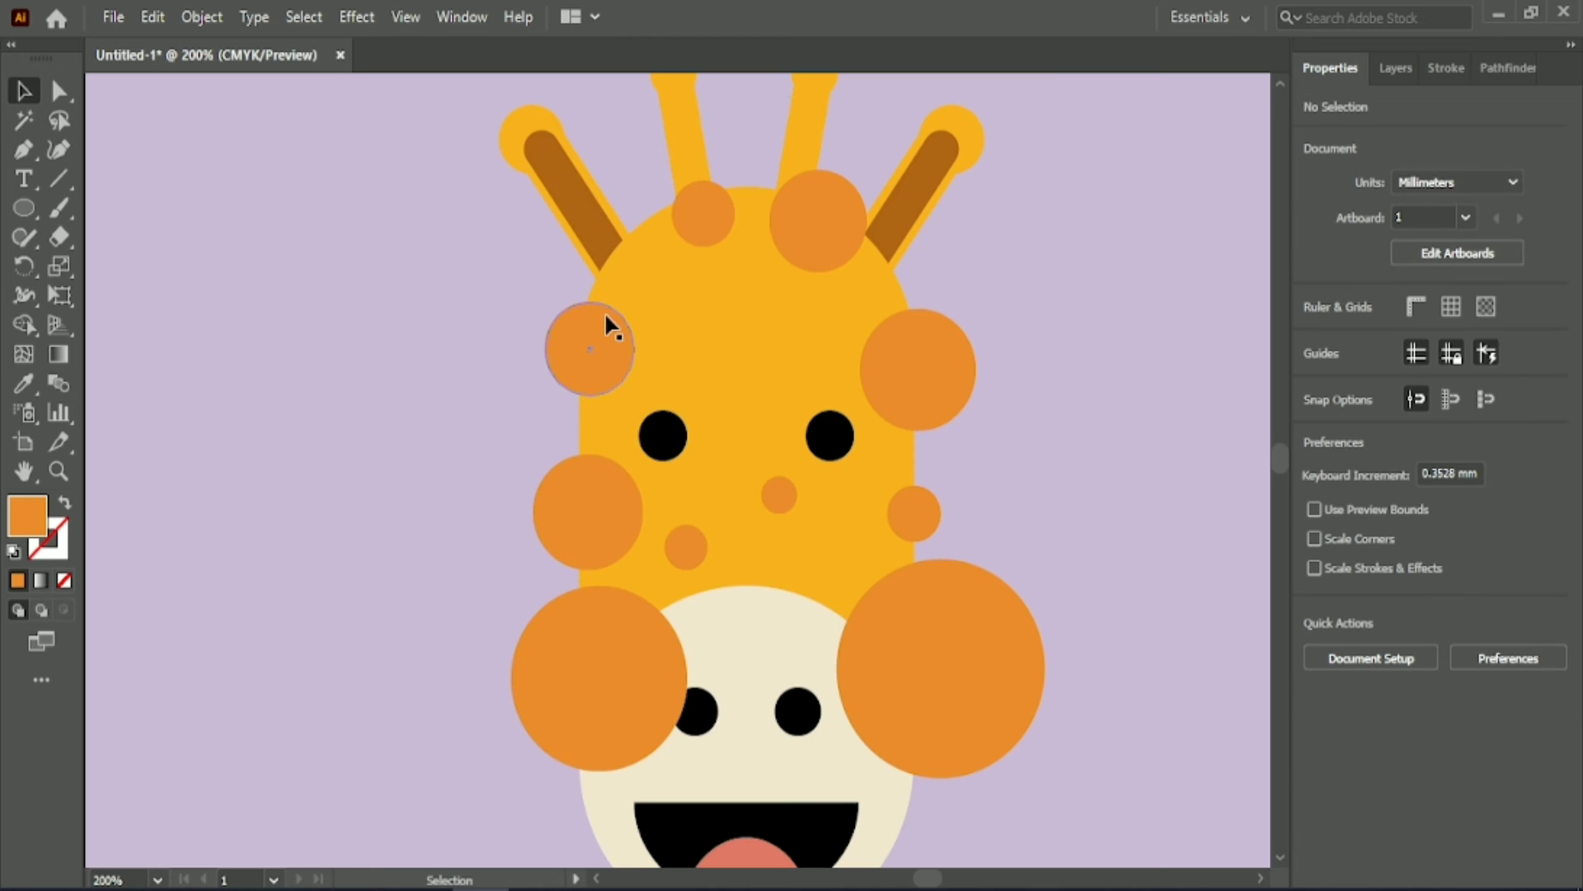
left_click_drag(606, 321, 616, 312)
left_click(525, 262)
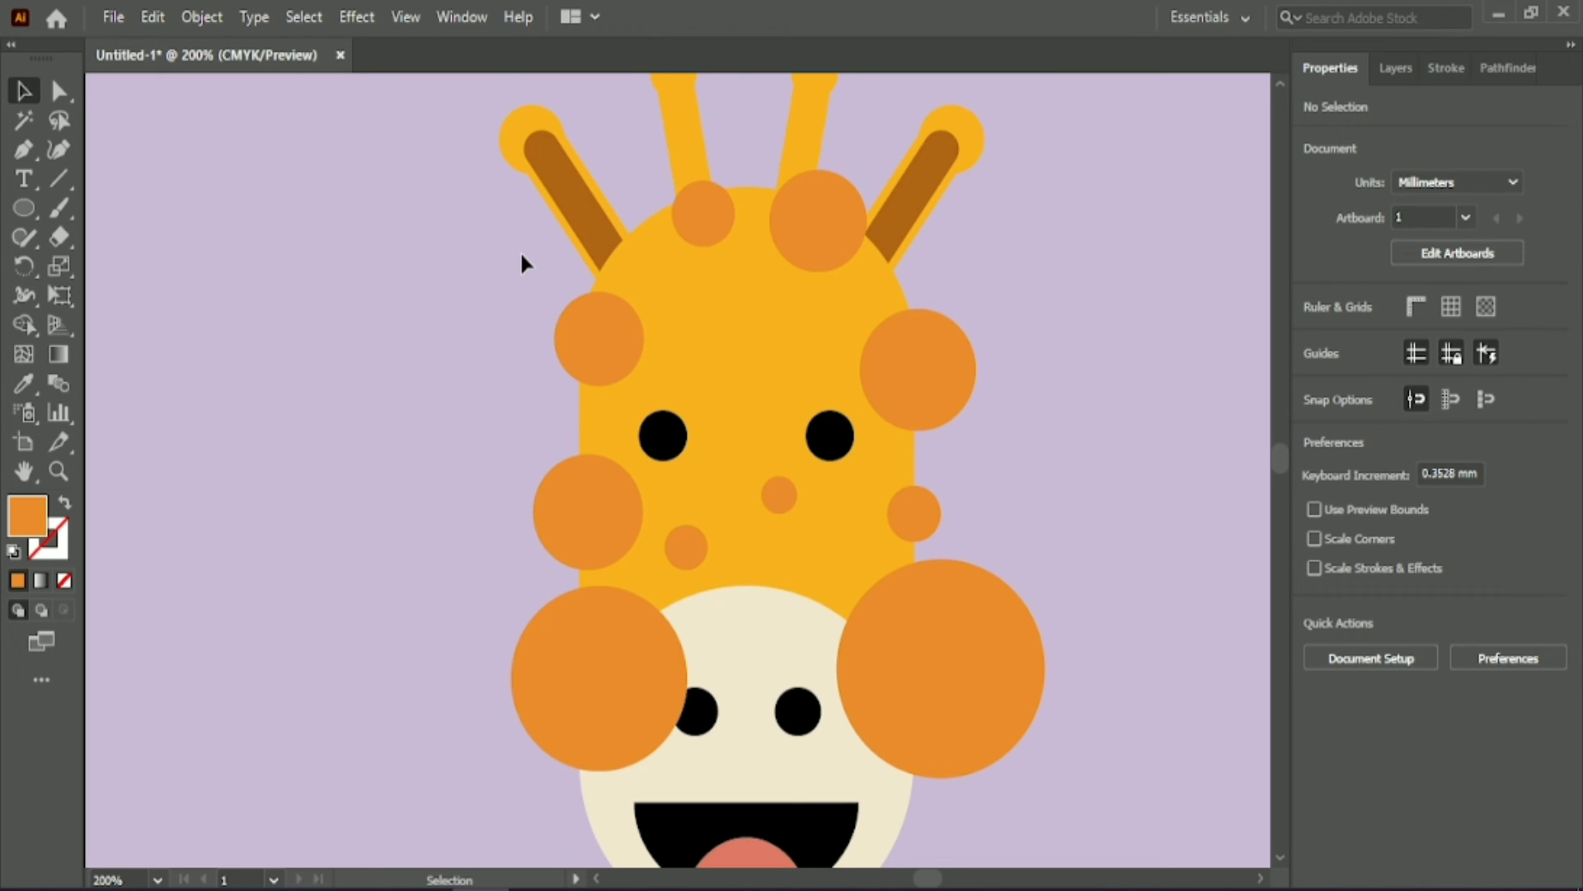
left_click(707, 310)
Step: Zoom the view and unlock all objects, including the lilac background
scroll(1088, 379, "down", 5)
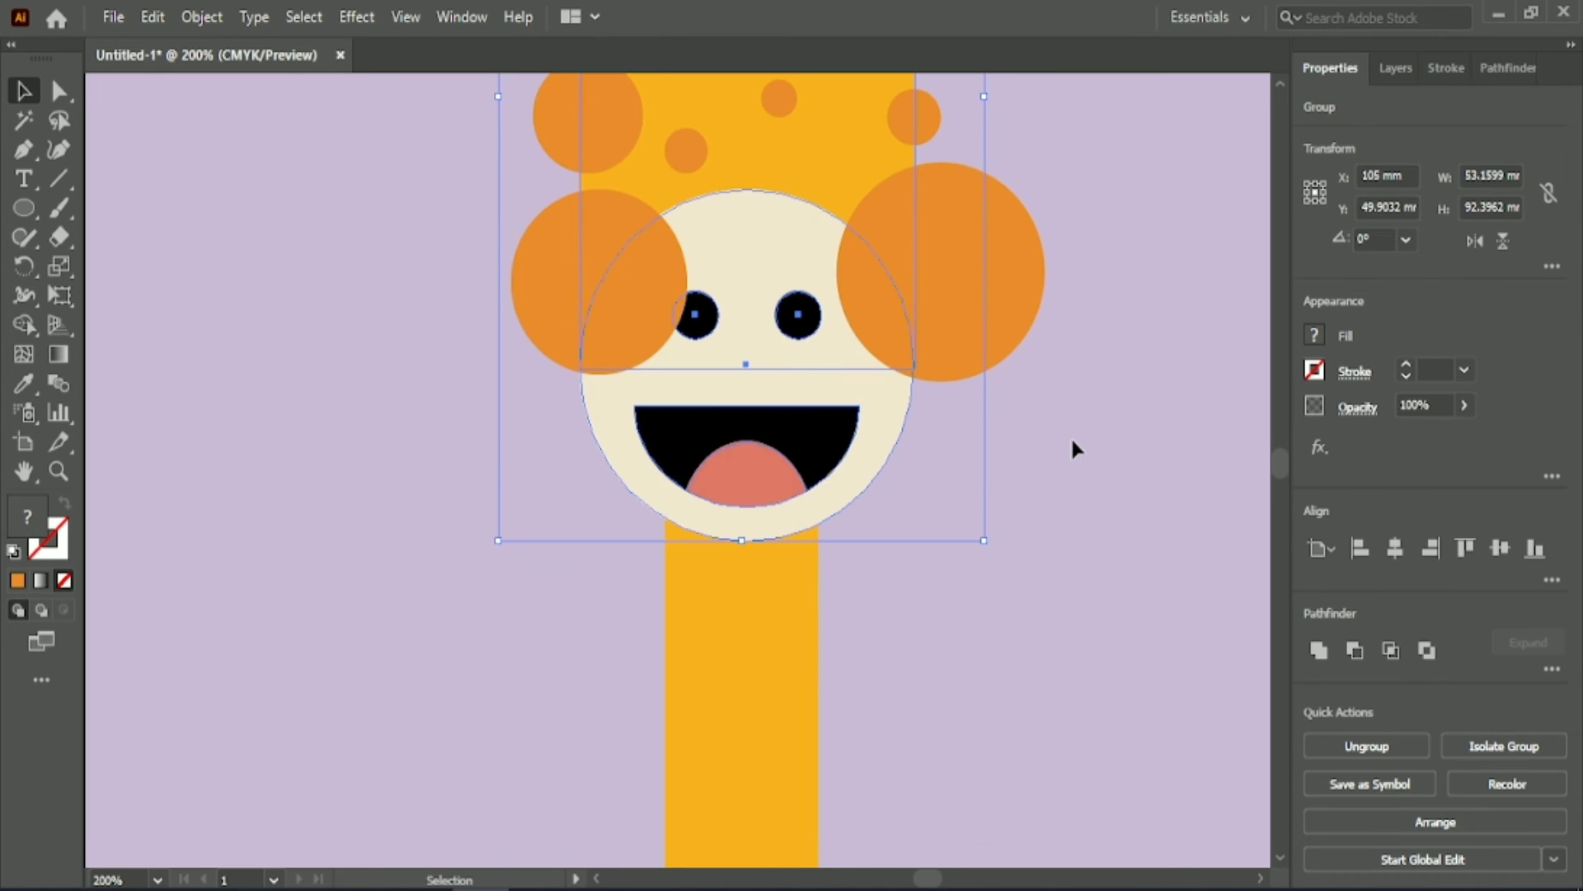
scroll(1071, 435, "up", 1)
scroll(1071, 424, "up", 2)
key("z")
scroll(1071, 427, "down", 1)
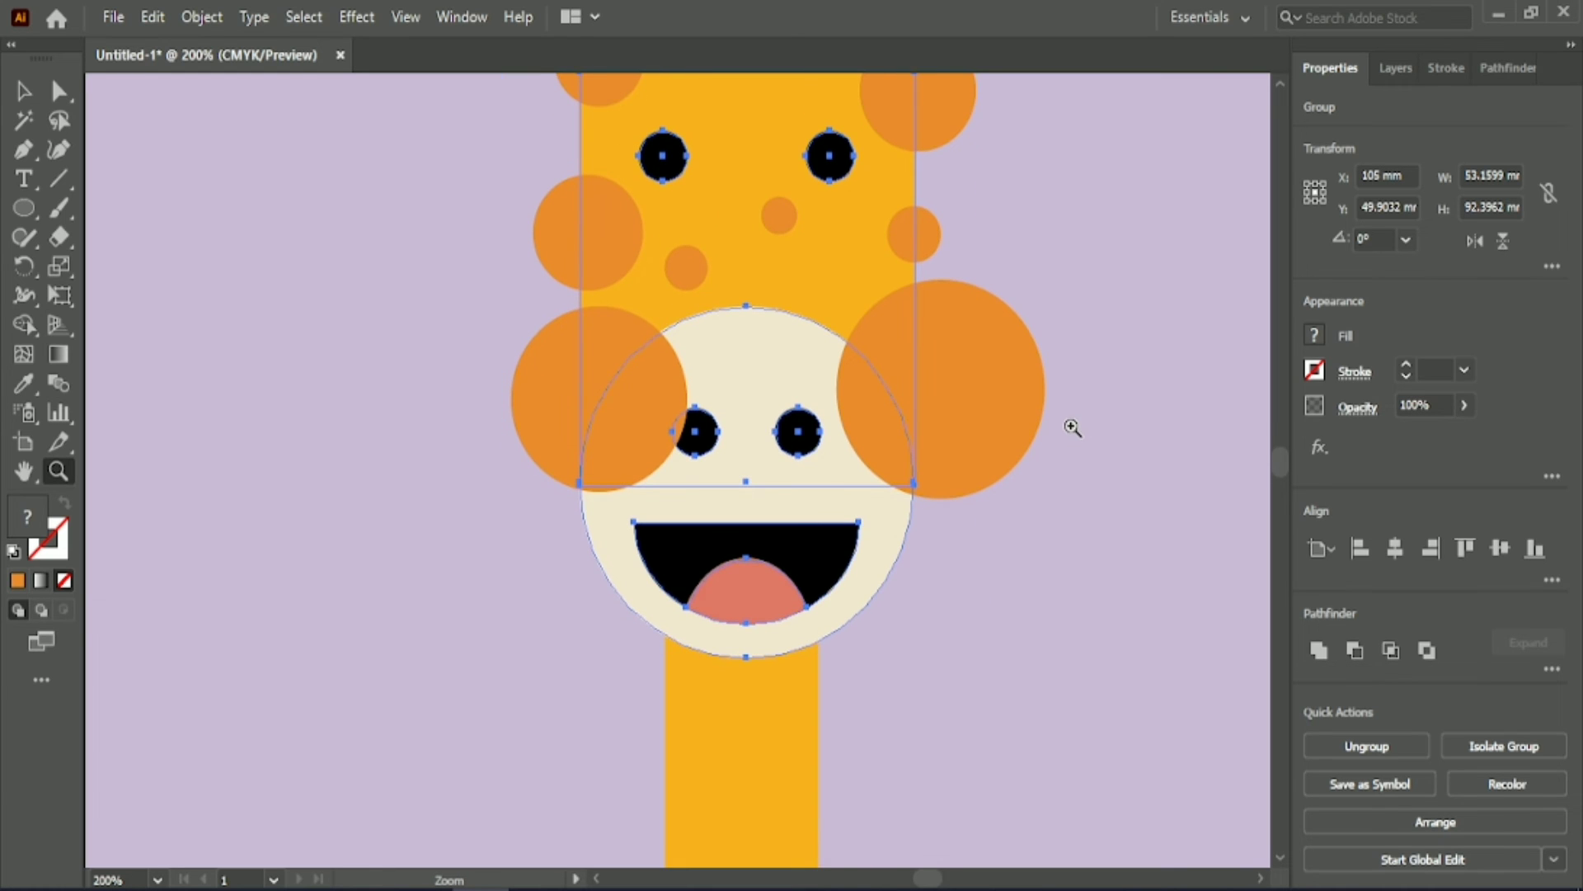
left_click(23, 91)
left_click(765, 754)
left_click(263, 16)
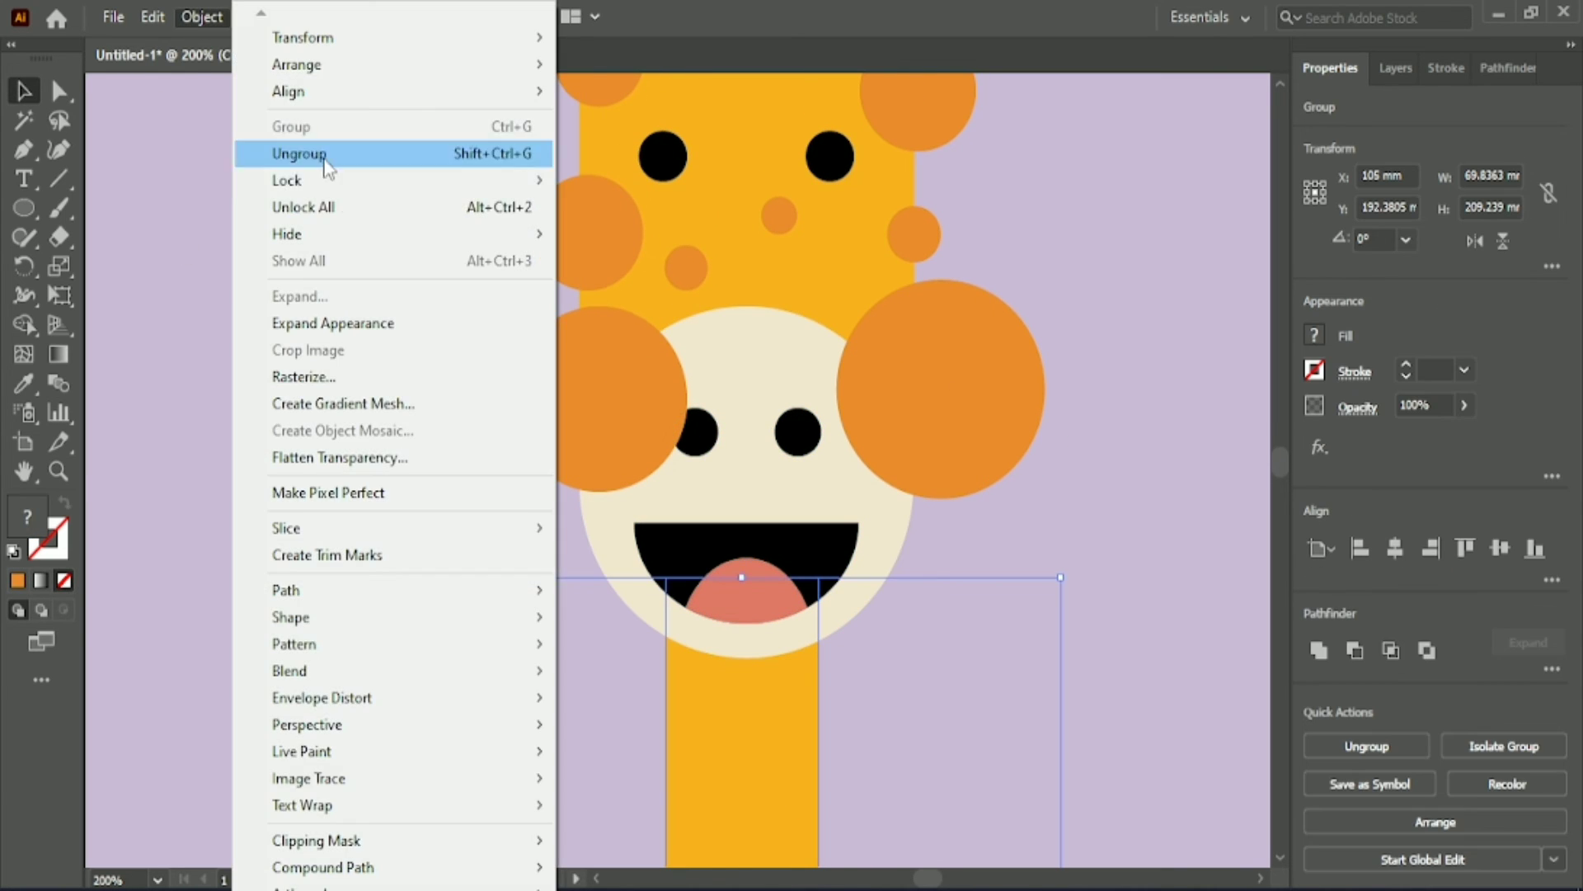
left_click(360, 206)
left_click(113, 17)
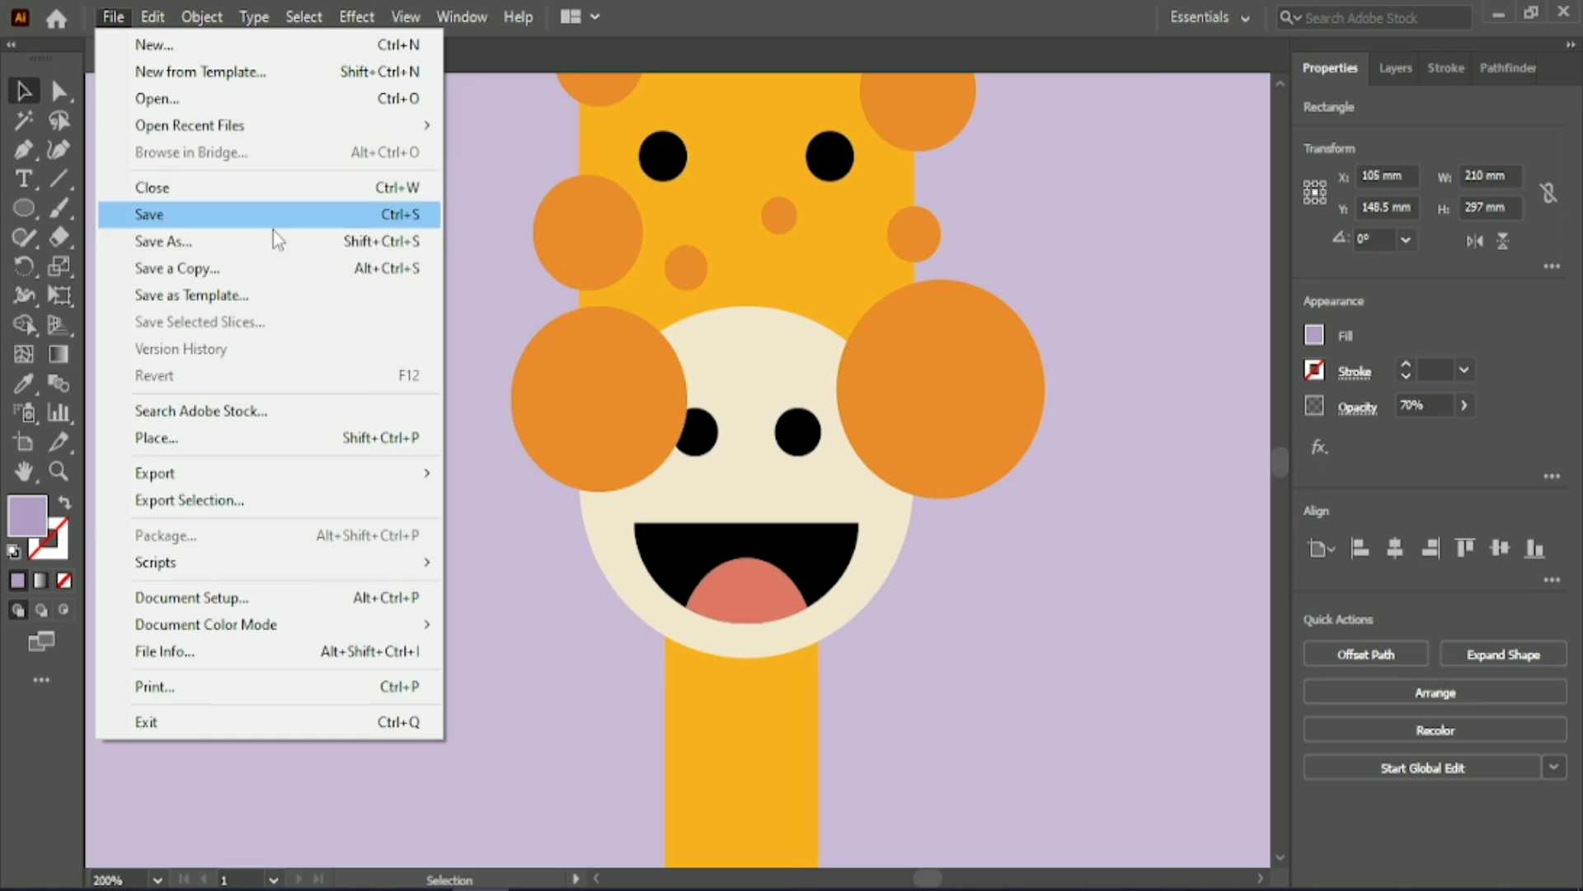
left_click(474, 650)
Step: Select the background and giraffe body parts and lock them
scroll(473, 651, "down", 1)
scroll(475, 645, "down", 4)
scroll(760, 711, "left", 3)
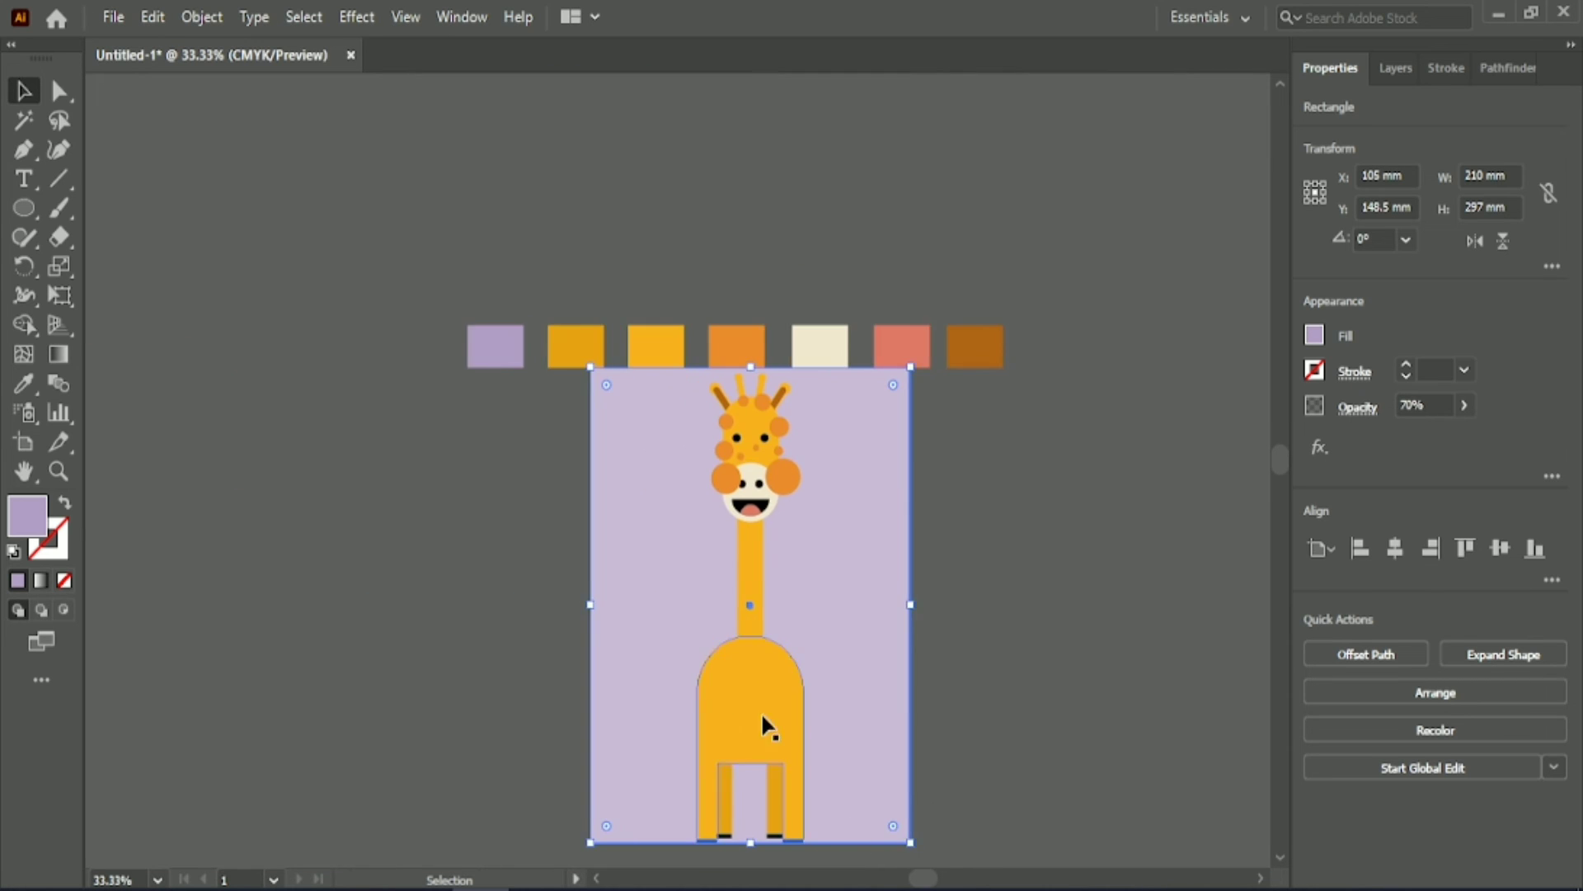
scroll(760, 711, "up", 1)
left_click(722, 724)
key("ctrl+a")
left_click(201, 16)
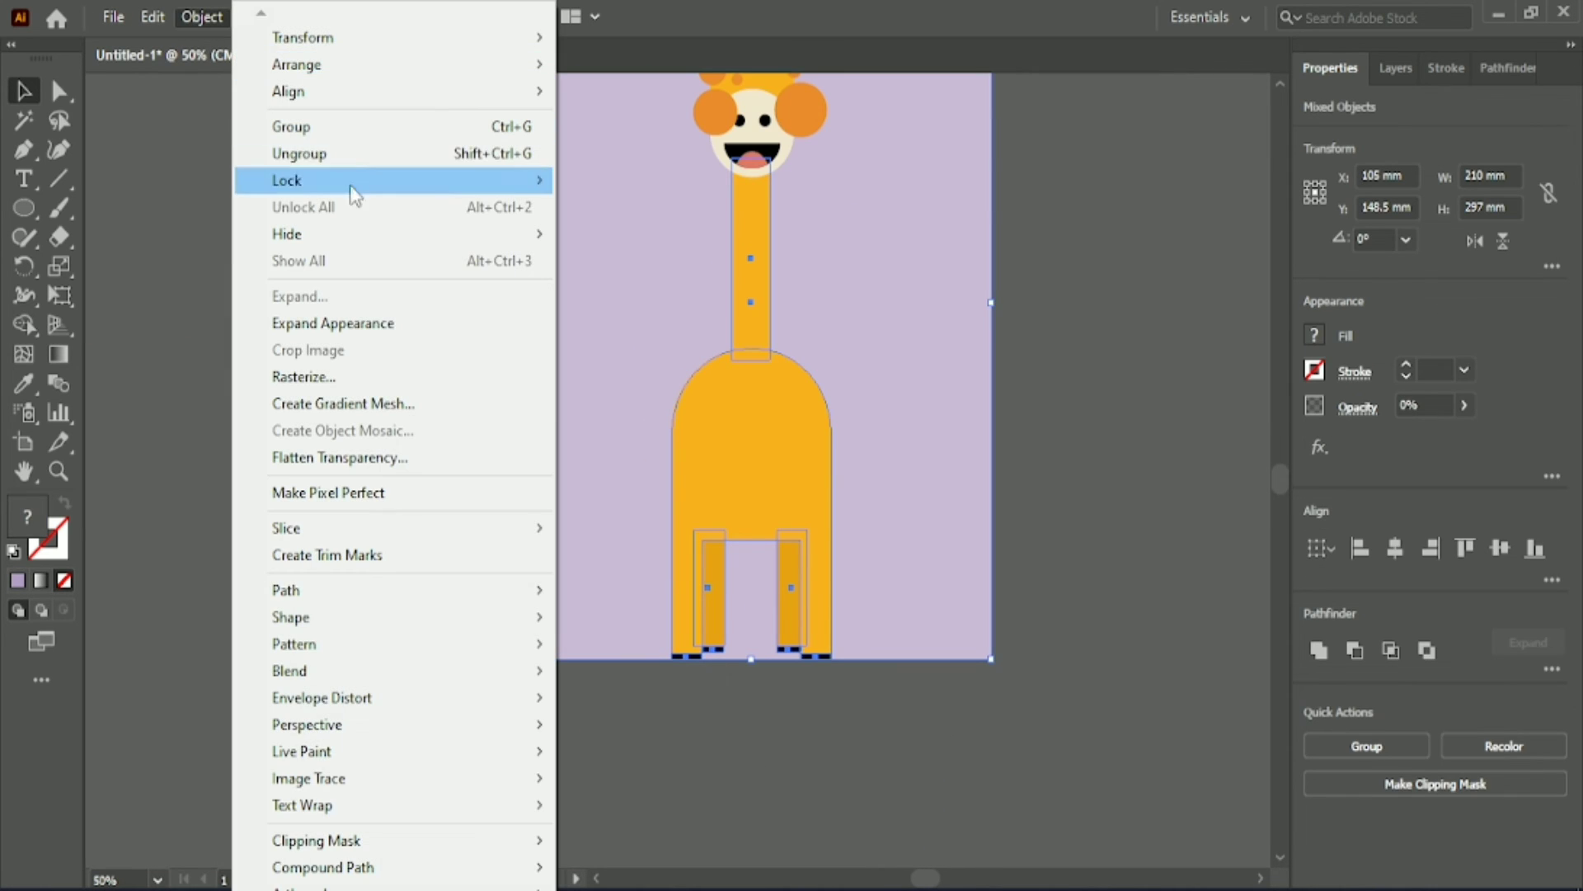
left_click(602, 182)
Step: Undo the last change, zoom in, and select the right cheek spot
scroll(811, 245, "up", 1)
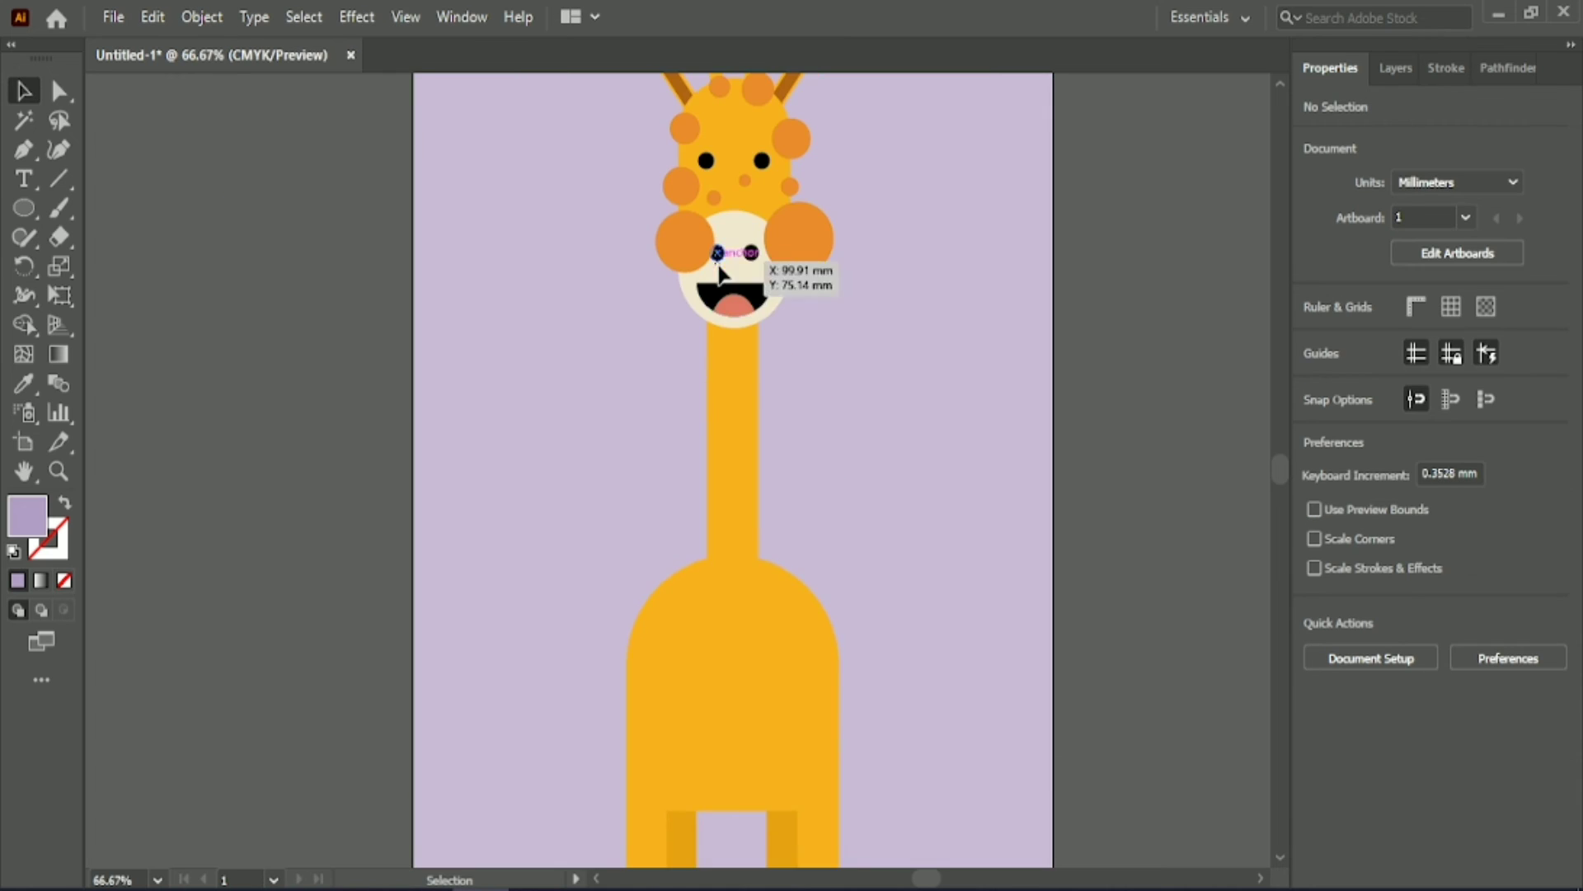
scroll(700, 395, "up", 1)
key("ctrl+z")
left_click(1078, 462)
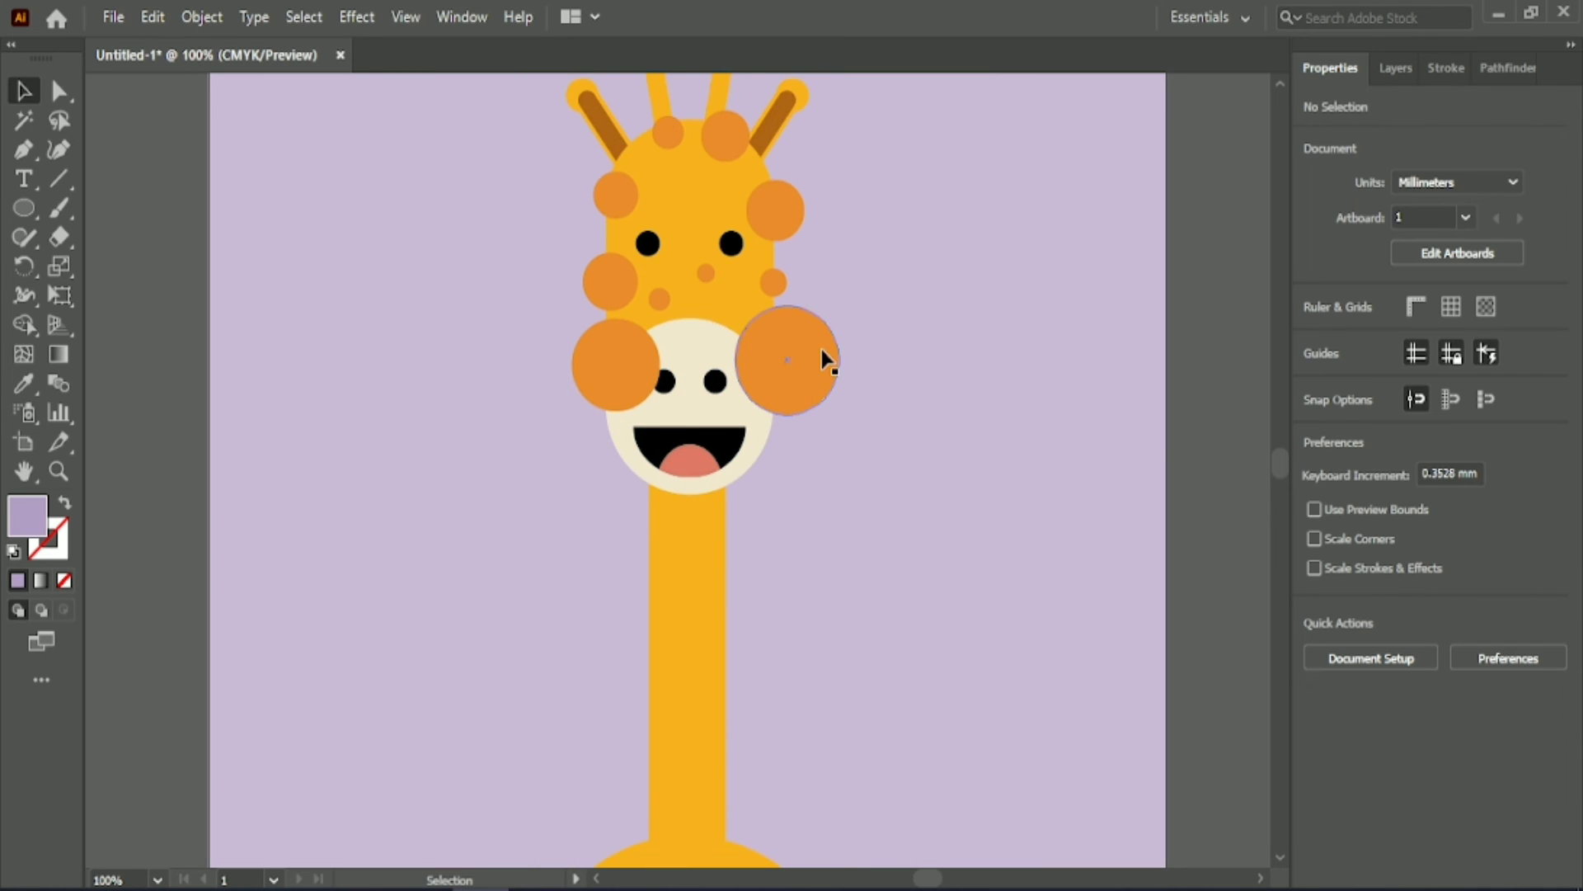
scroll(823, 356, "up", 1)
left_click(823, 357)
scroll(799, 347, "up", 3)
Step: Select the head shape together with the upper, left-side and cheek spots
left_click(668, 243, "shift")
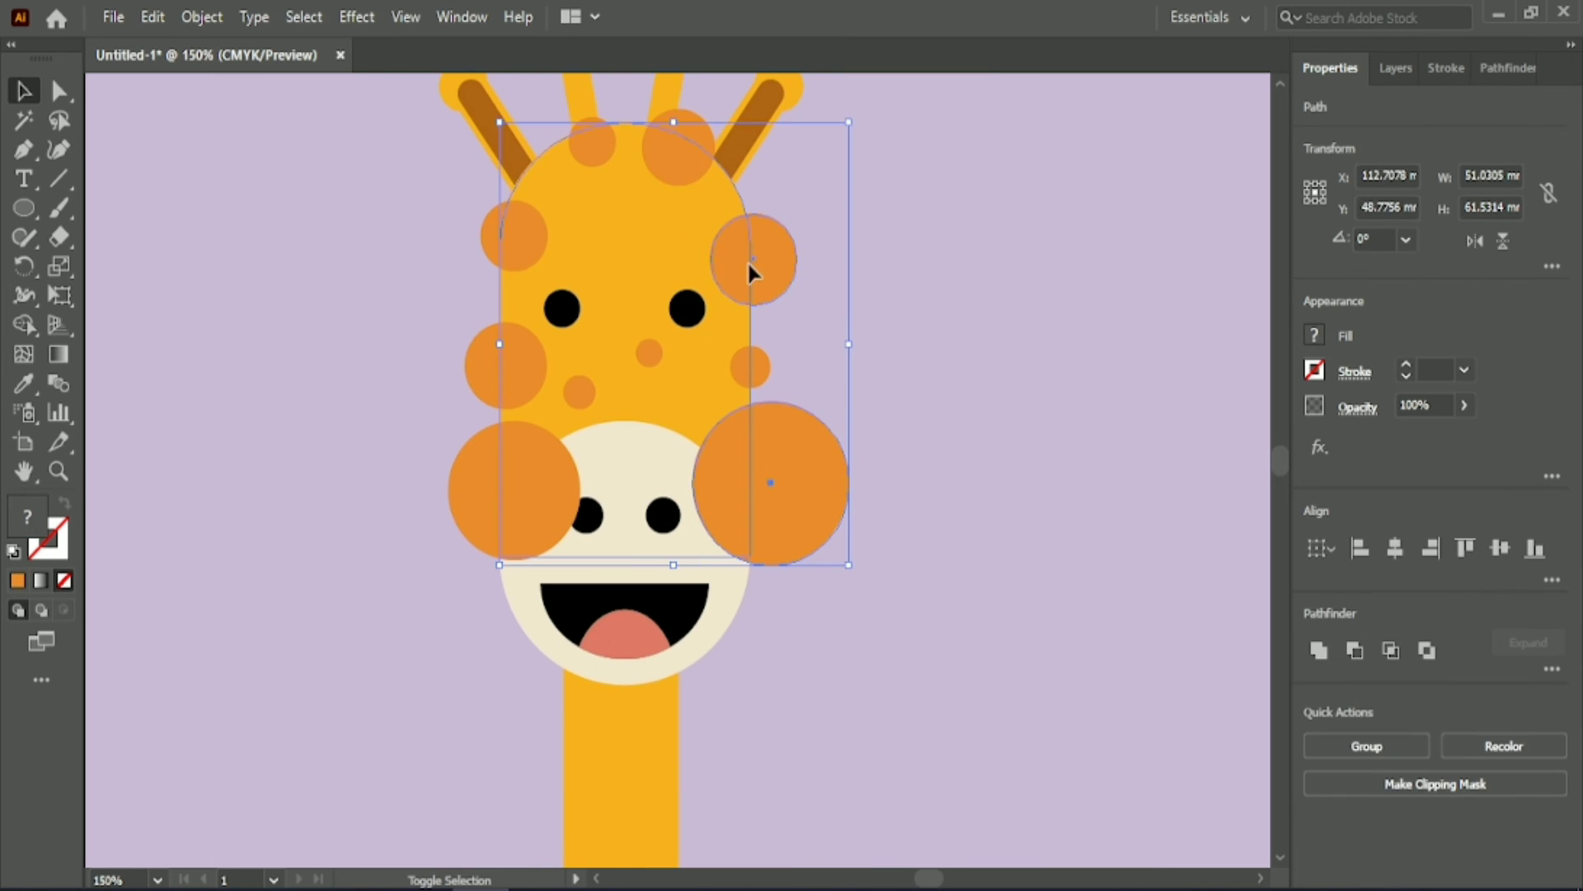
left_click(708, 153, "shift")
left_click(592, 141, "shift")
left_click(514, 235, "shift")
left_click(505, 365, "shift")
left_click(514, 490, "shift")
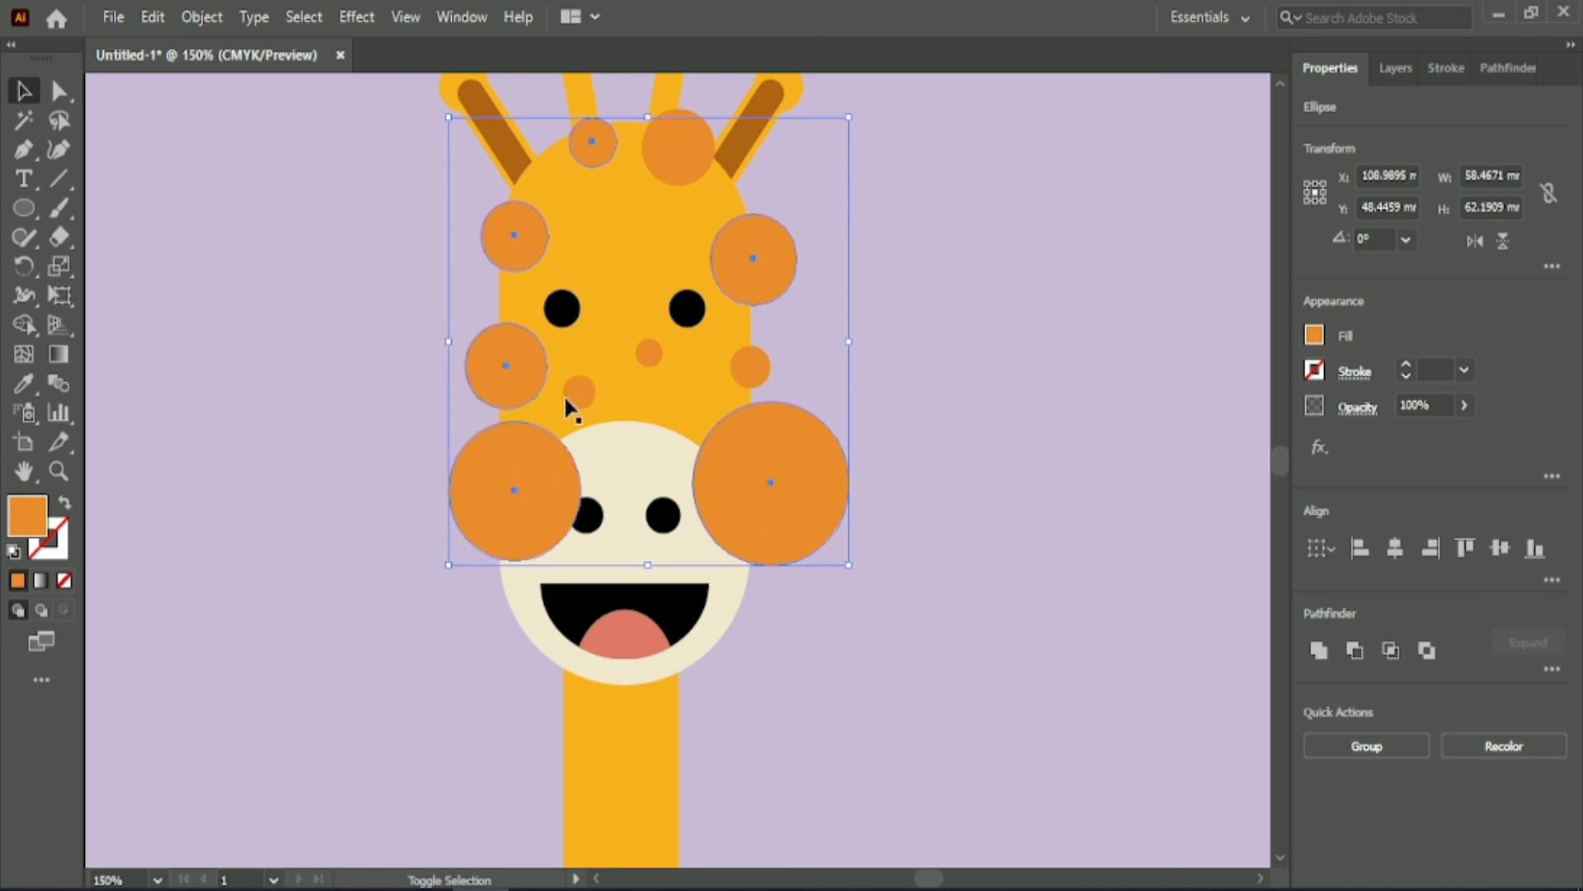
left_click(658, 234, "shift")
Step: With Shape Builder, delete the spot parts sticking out beyond the head outline
key("shift+m")
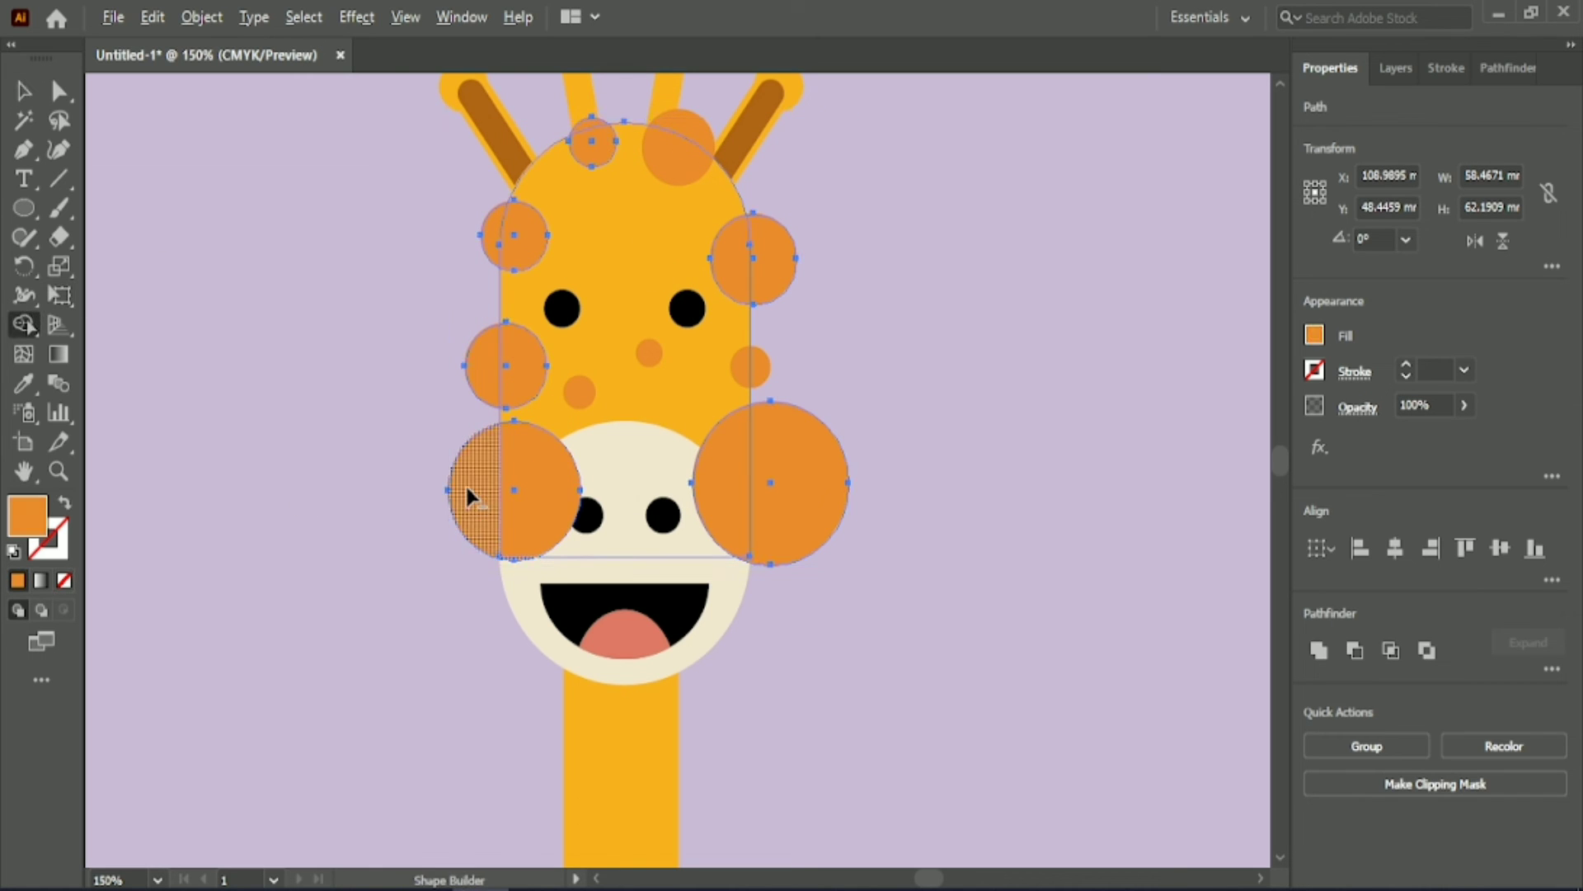
left_click(465, 483, "alt")
left_click(476, 364, "alt")
left_click(788, 487, "alt")
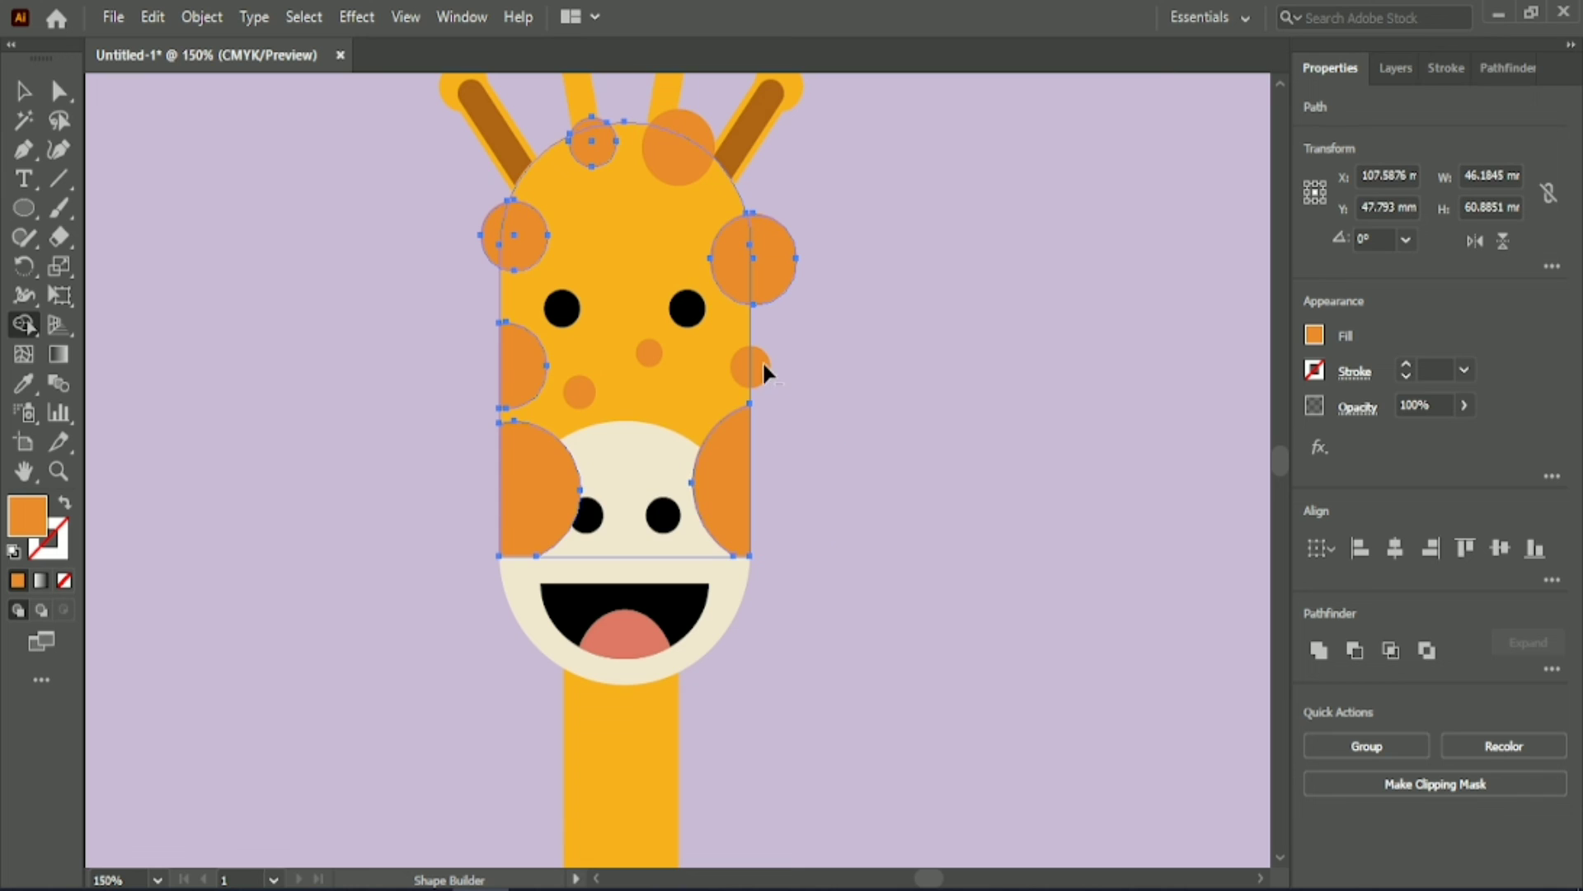
left_click(777, 257, "alt")
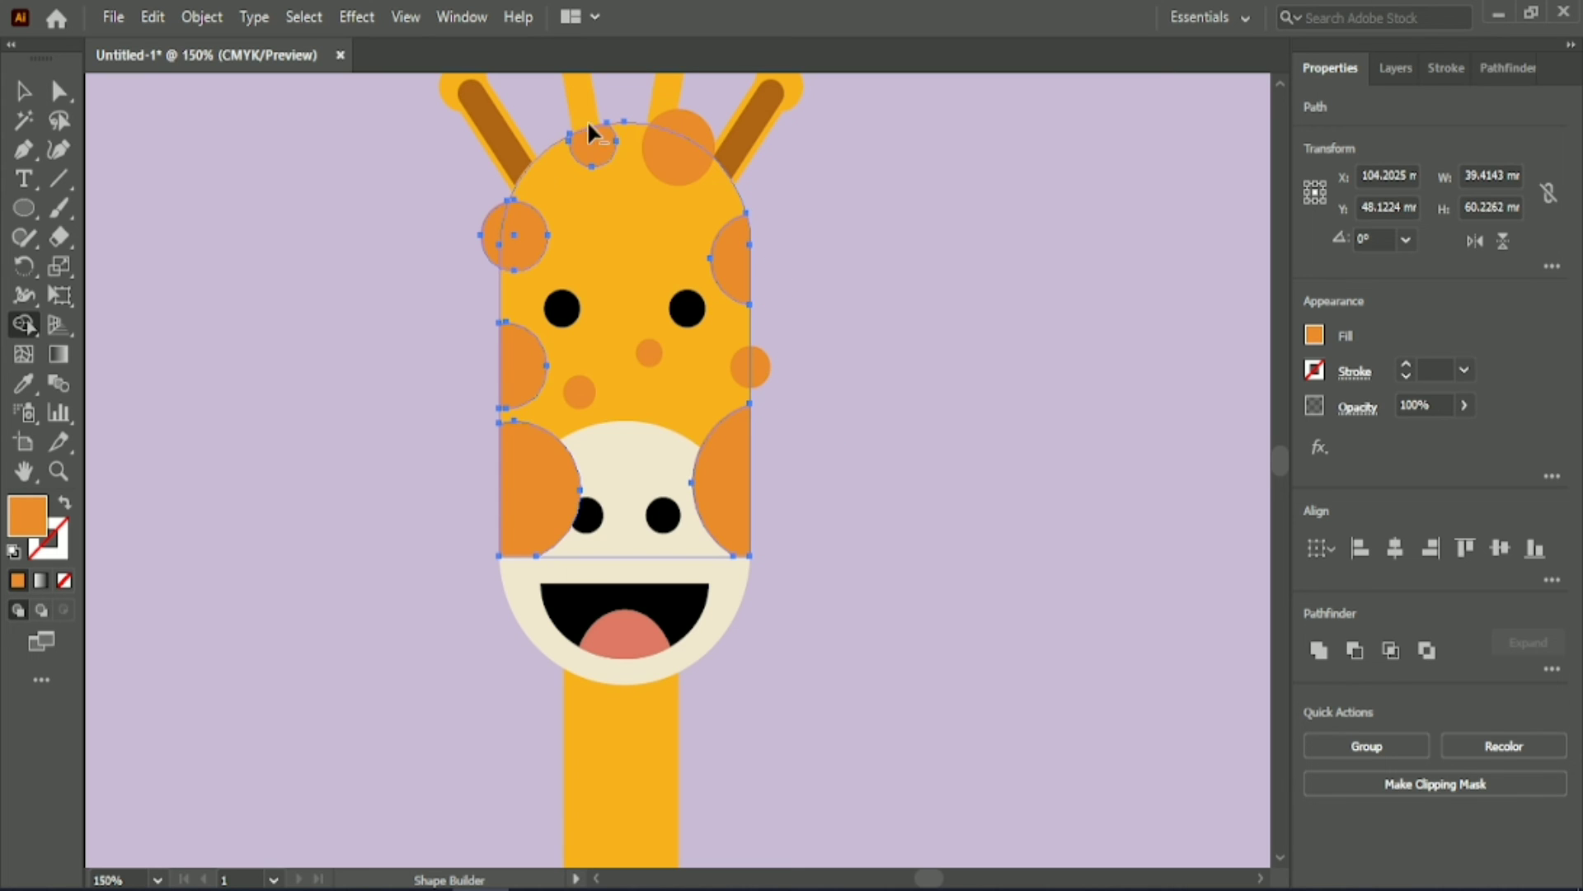
Step: Trim the small right-edge spot and top spot to the head outline
key("v")
left_click(751, 367)
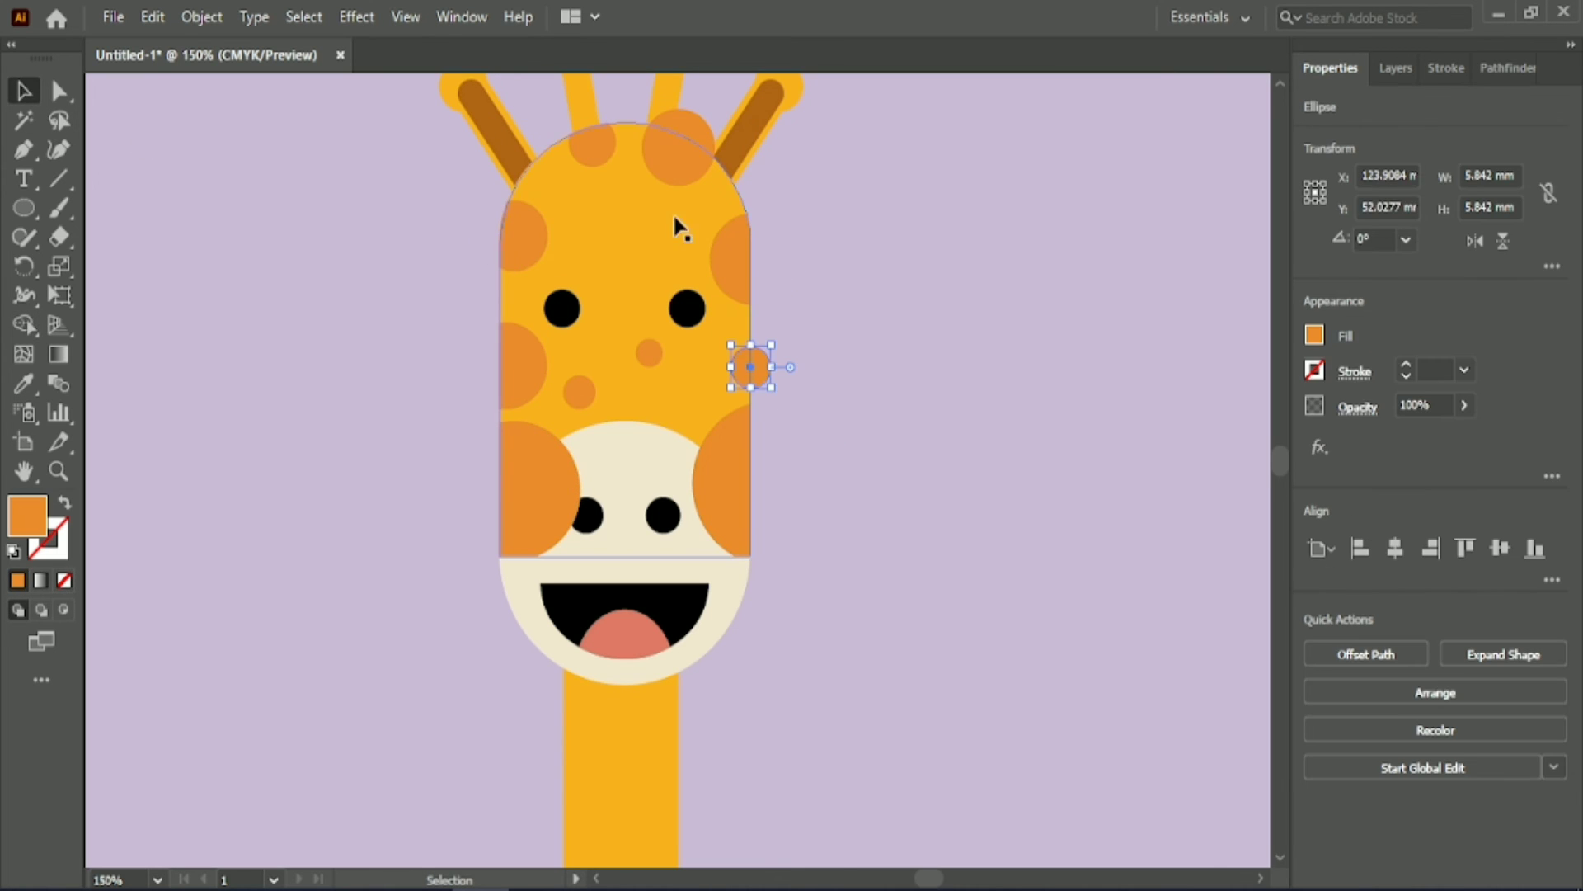
left_click(697, 148, "shift")
left_click(627, 214, "shift")
left_click(24, 324)
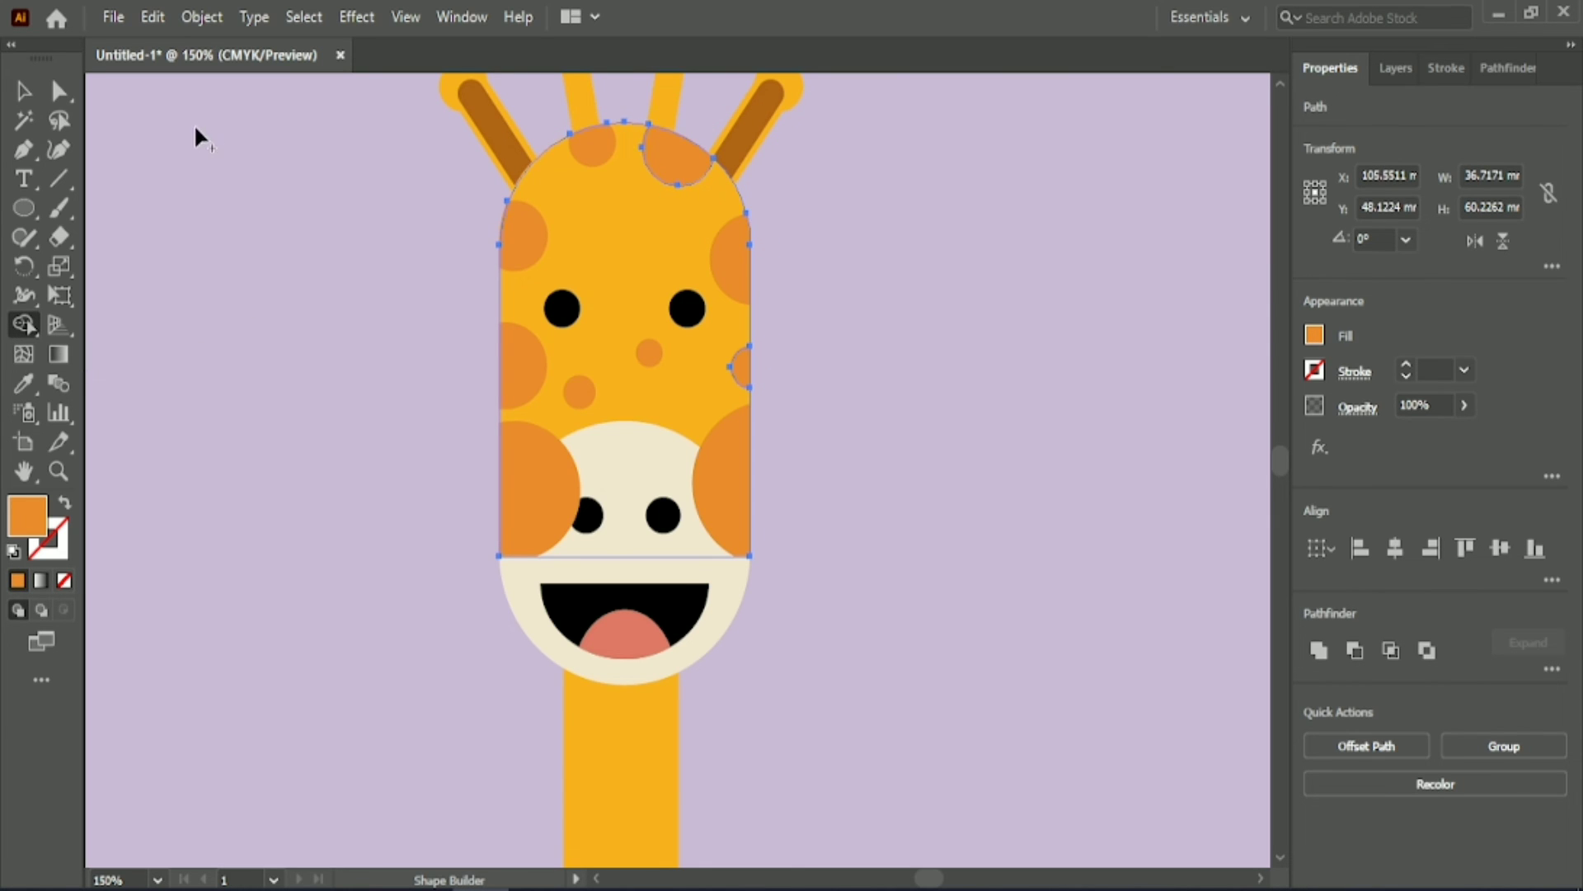
Step: Select the cream muzzle group and open its arrange options
key("v")
left_click(642, 625)
right_click(642, 625)
Step: Bring the muzzle to the front and copy a small spot up onto the forehead
left_click(922, 498)
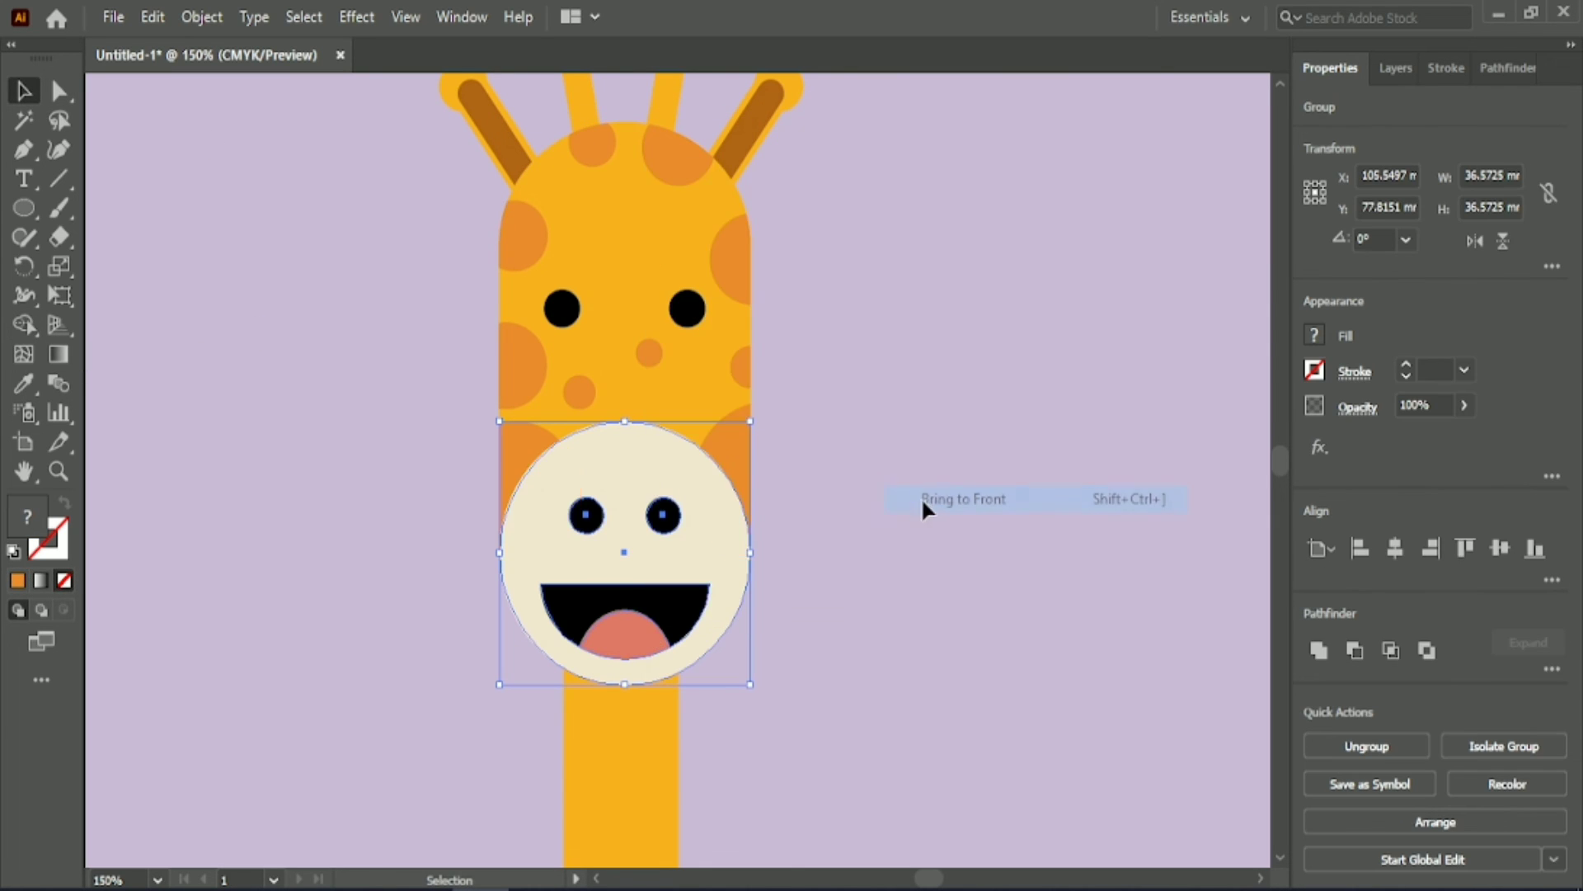
left_click(822, 567)
left_click_drag(652, 355, 604, 249)
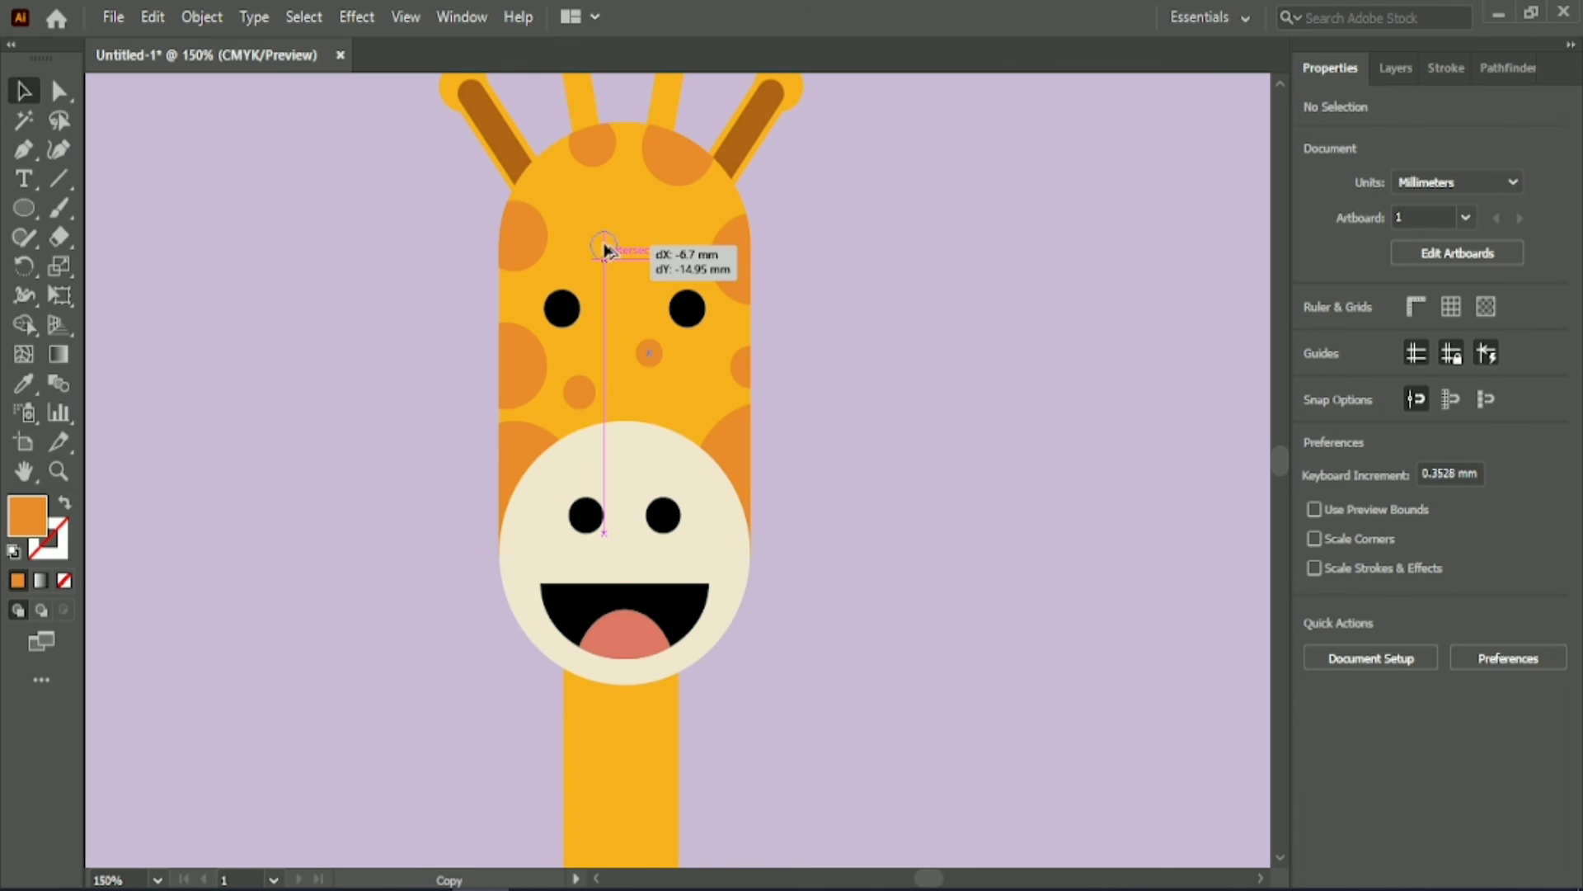
left_click(865, 470)
scroll(864, 470, "down", 2)
scroll(932, 503, "down", 1)
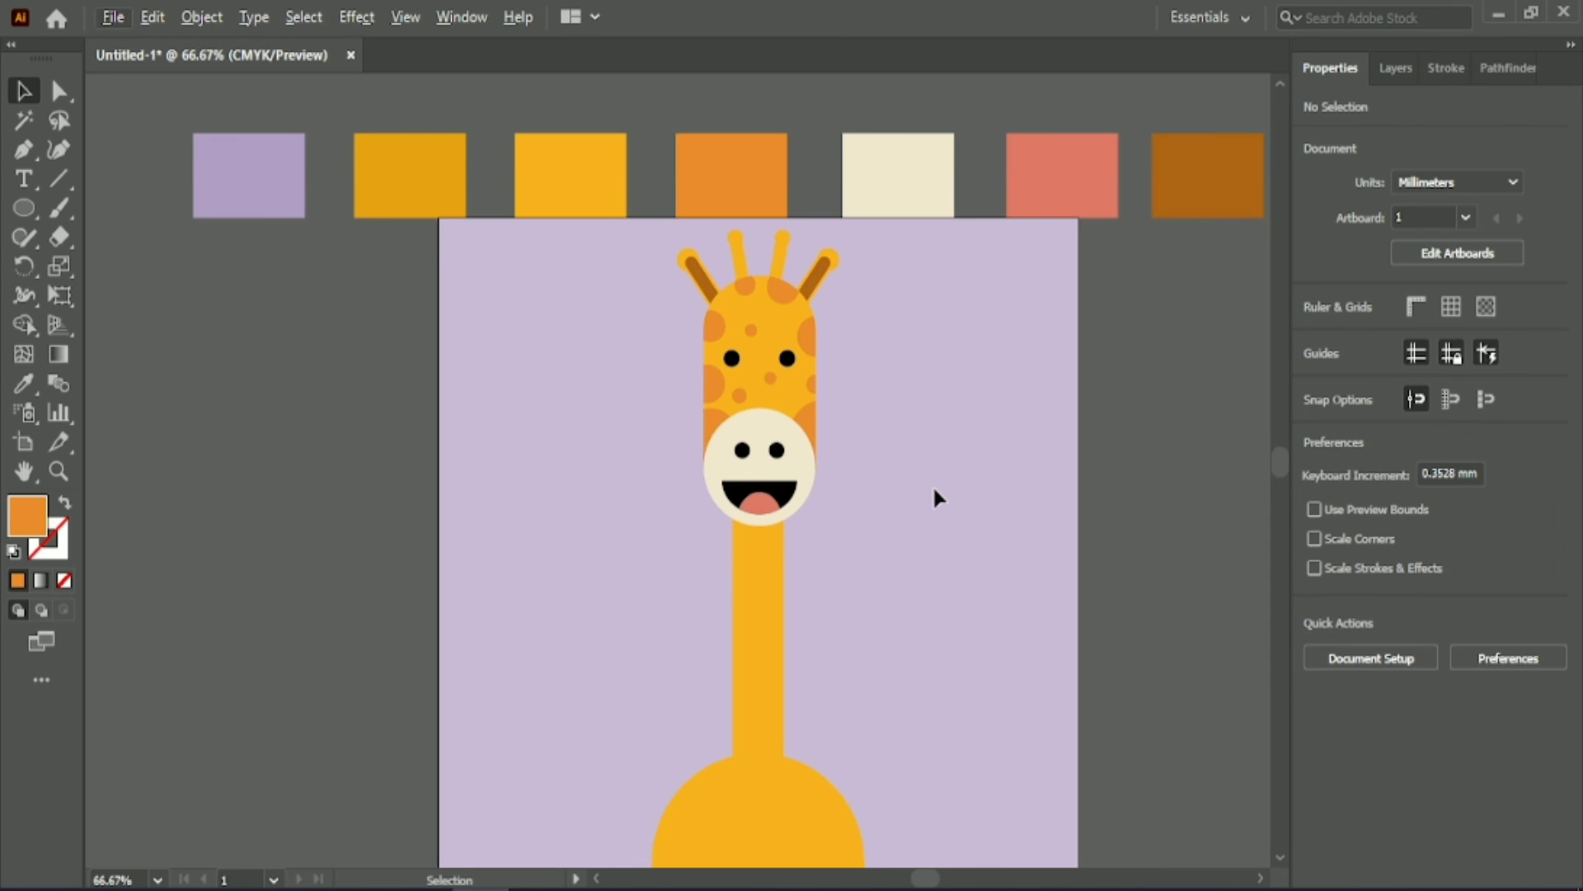
Step: Nudge a forehead spot down-right and slightly enlarge the spot below it
left_click(710, 379)
left_click(912, 409)
scroll(771, 373, "up", 2)
left_click(725, 272)
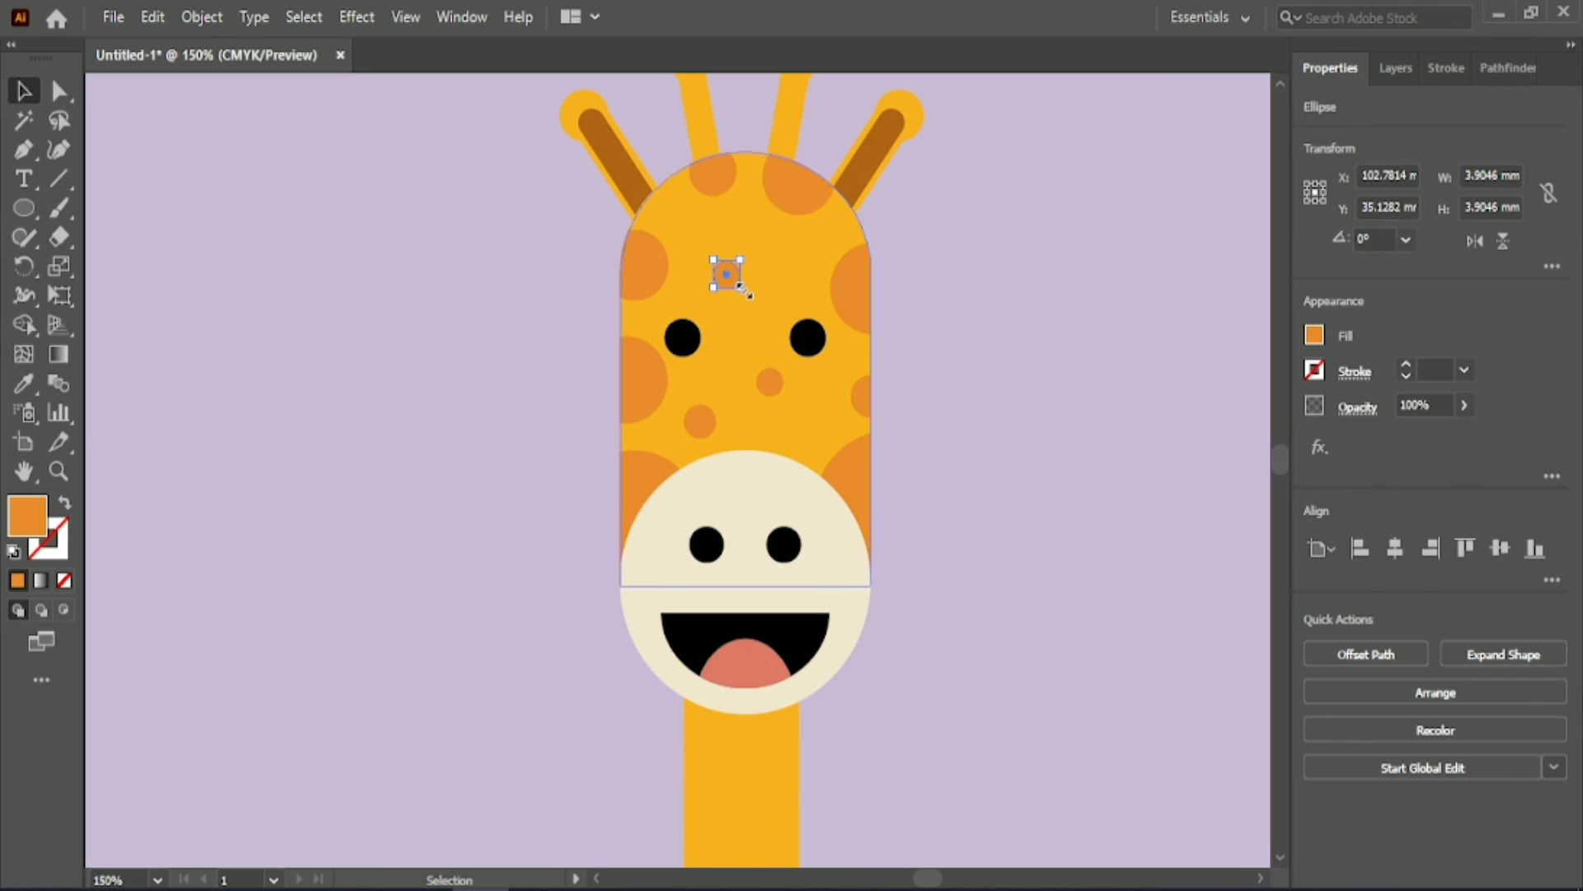
left_click_drag(726, 272, 735, 282)
left_click(770, 382)
left_click_drag(783, 396, 792, 398)
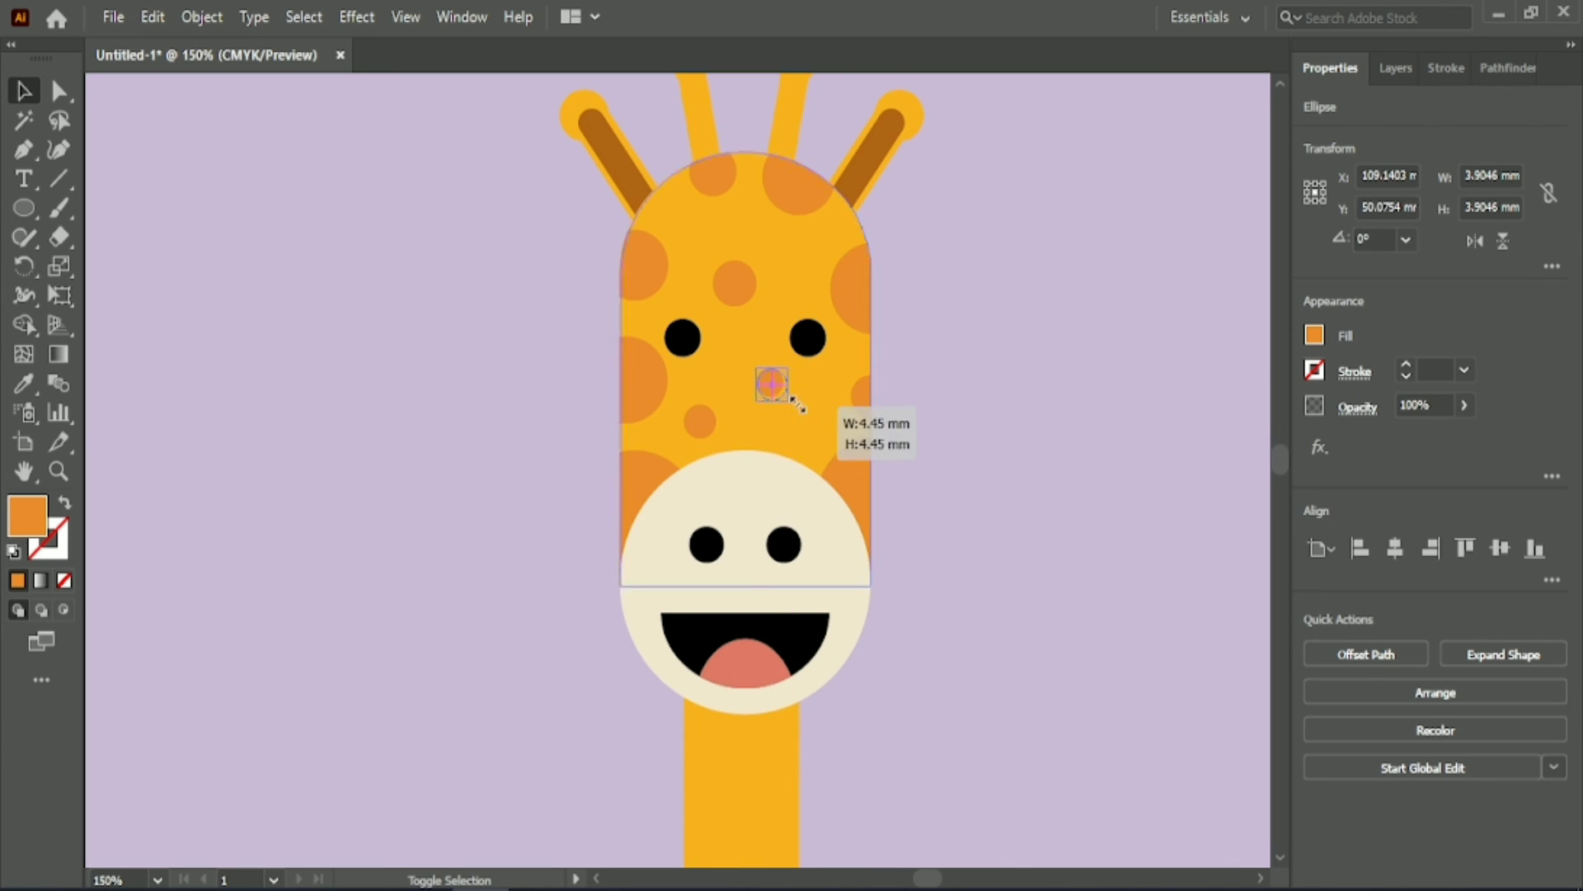
left_click(1001, 424)
Step: Unlock the background, neck and legs and group the unlocked objects
scroll(998, 414, "down", 2)
scroll(927, 878, "right", 3)
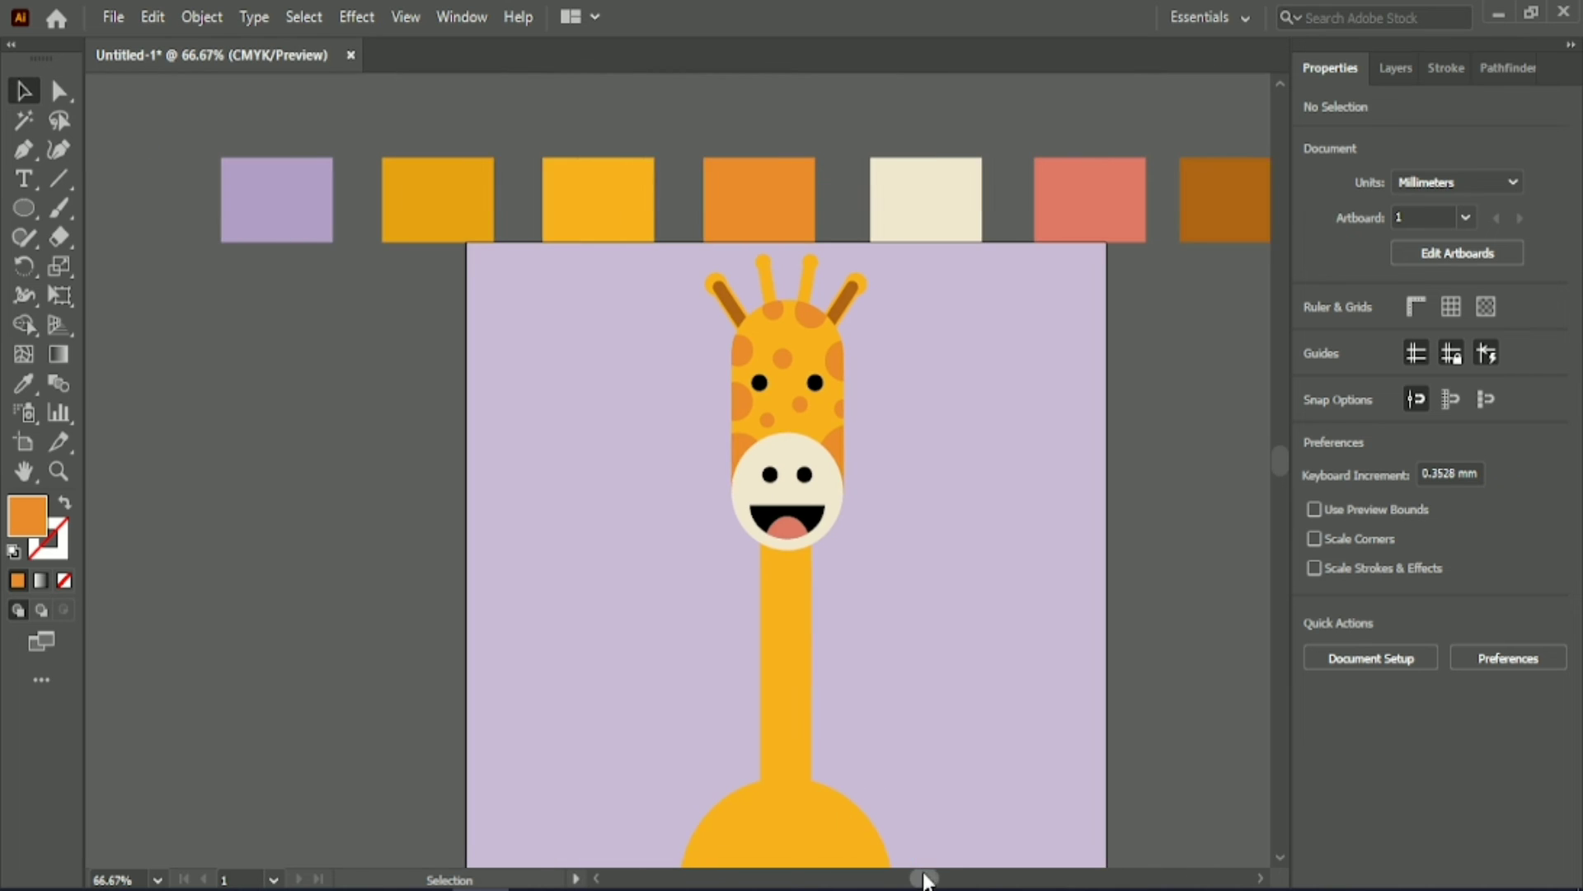
scroll(911, 556, "down", 1)
left_click(806, 346)
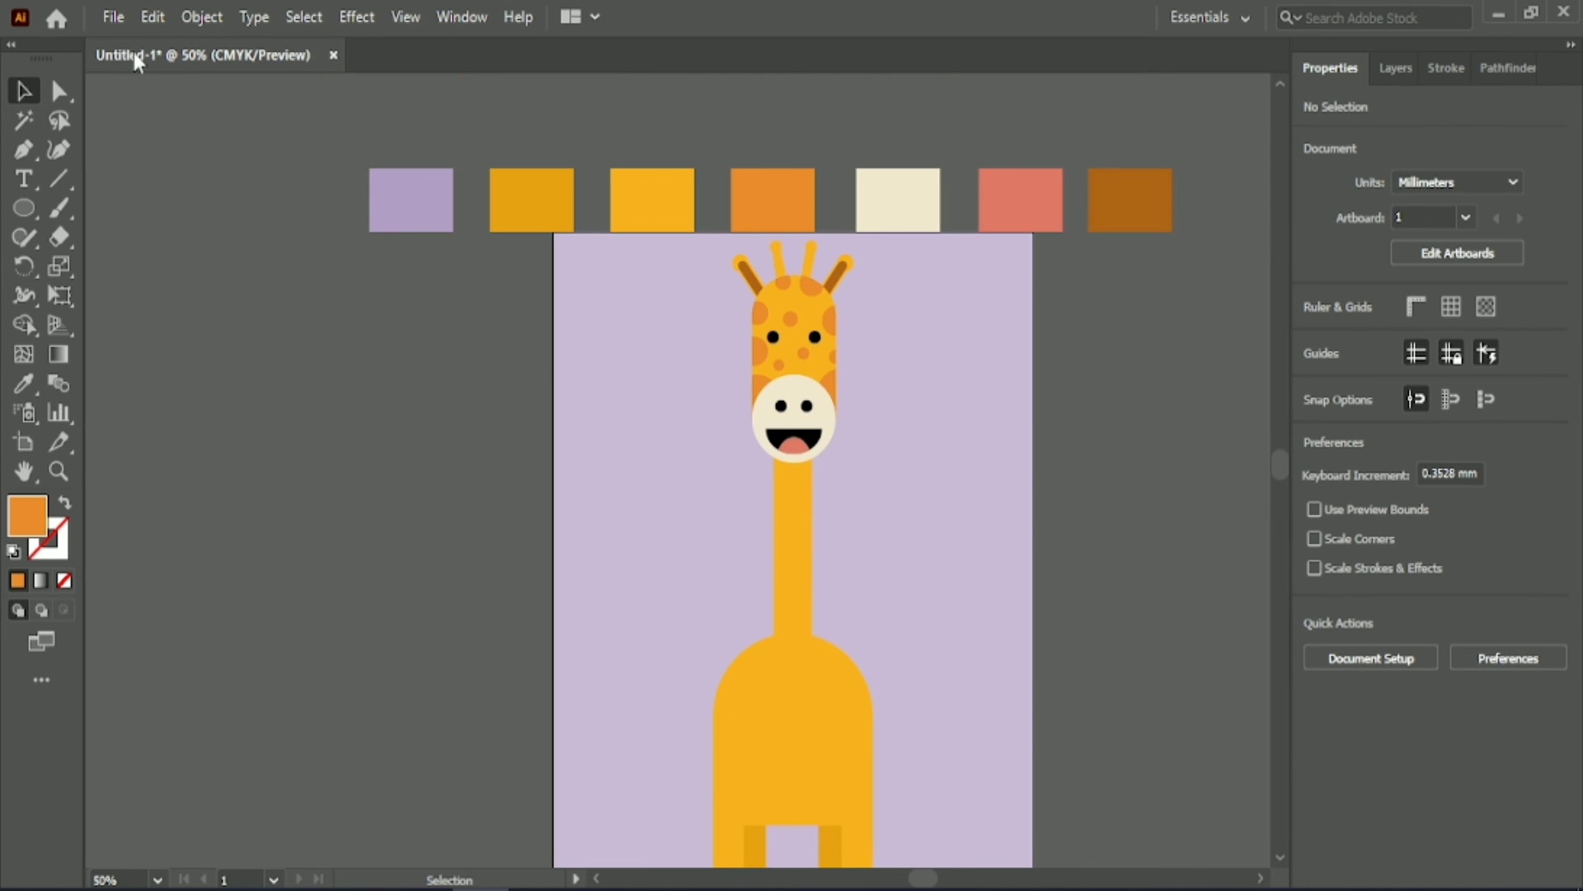
left_click(201, 16)
left_click(313, 204)
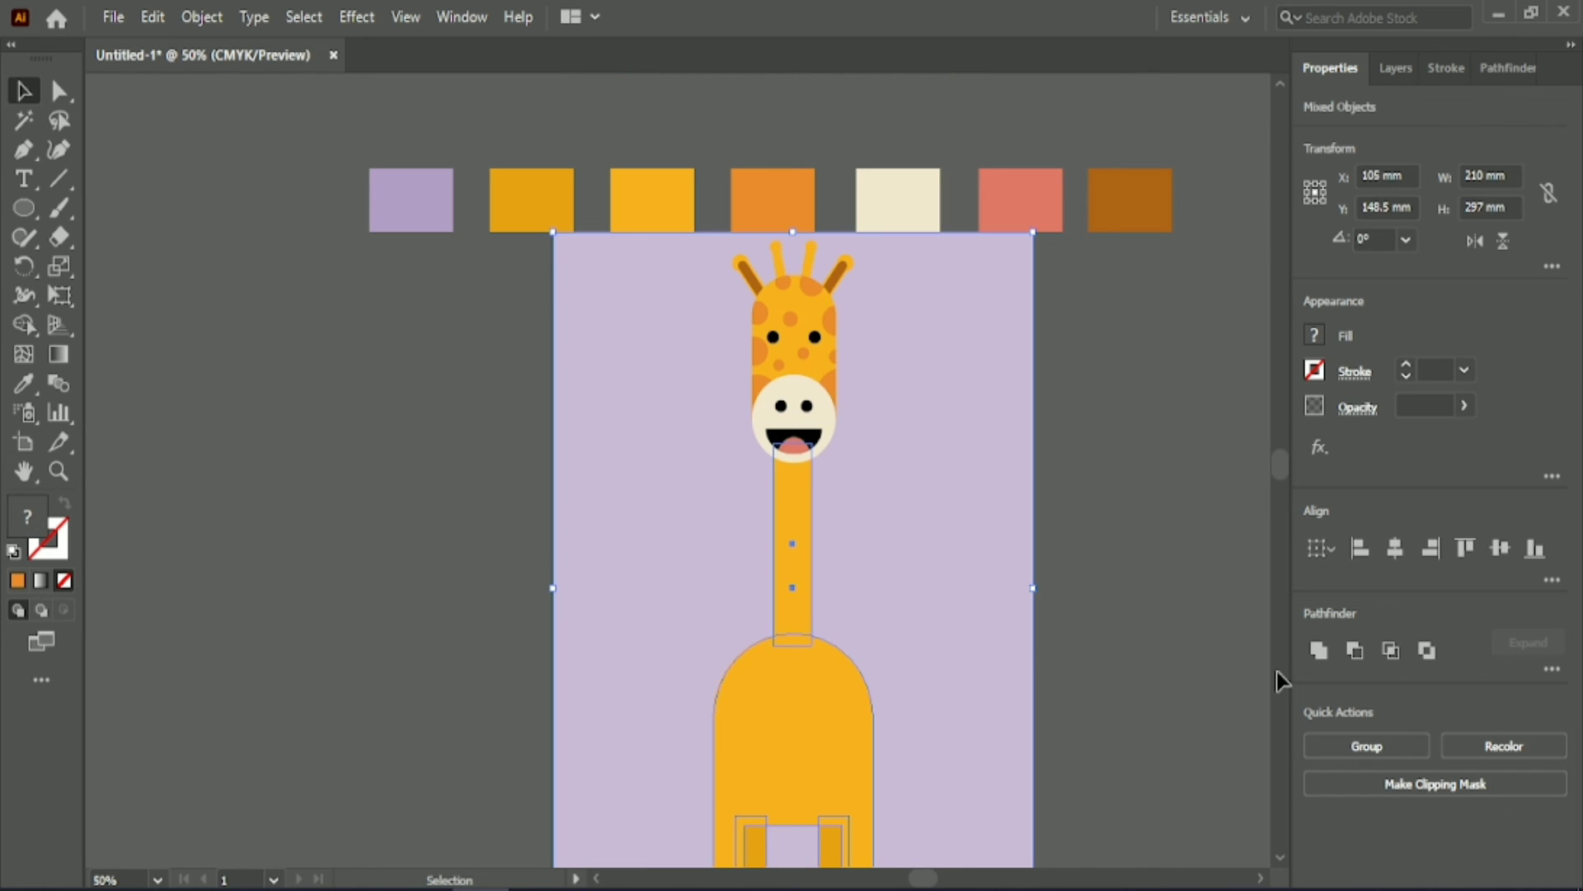
left_click(1366, 745)
left_click(526, 293)
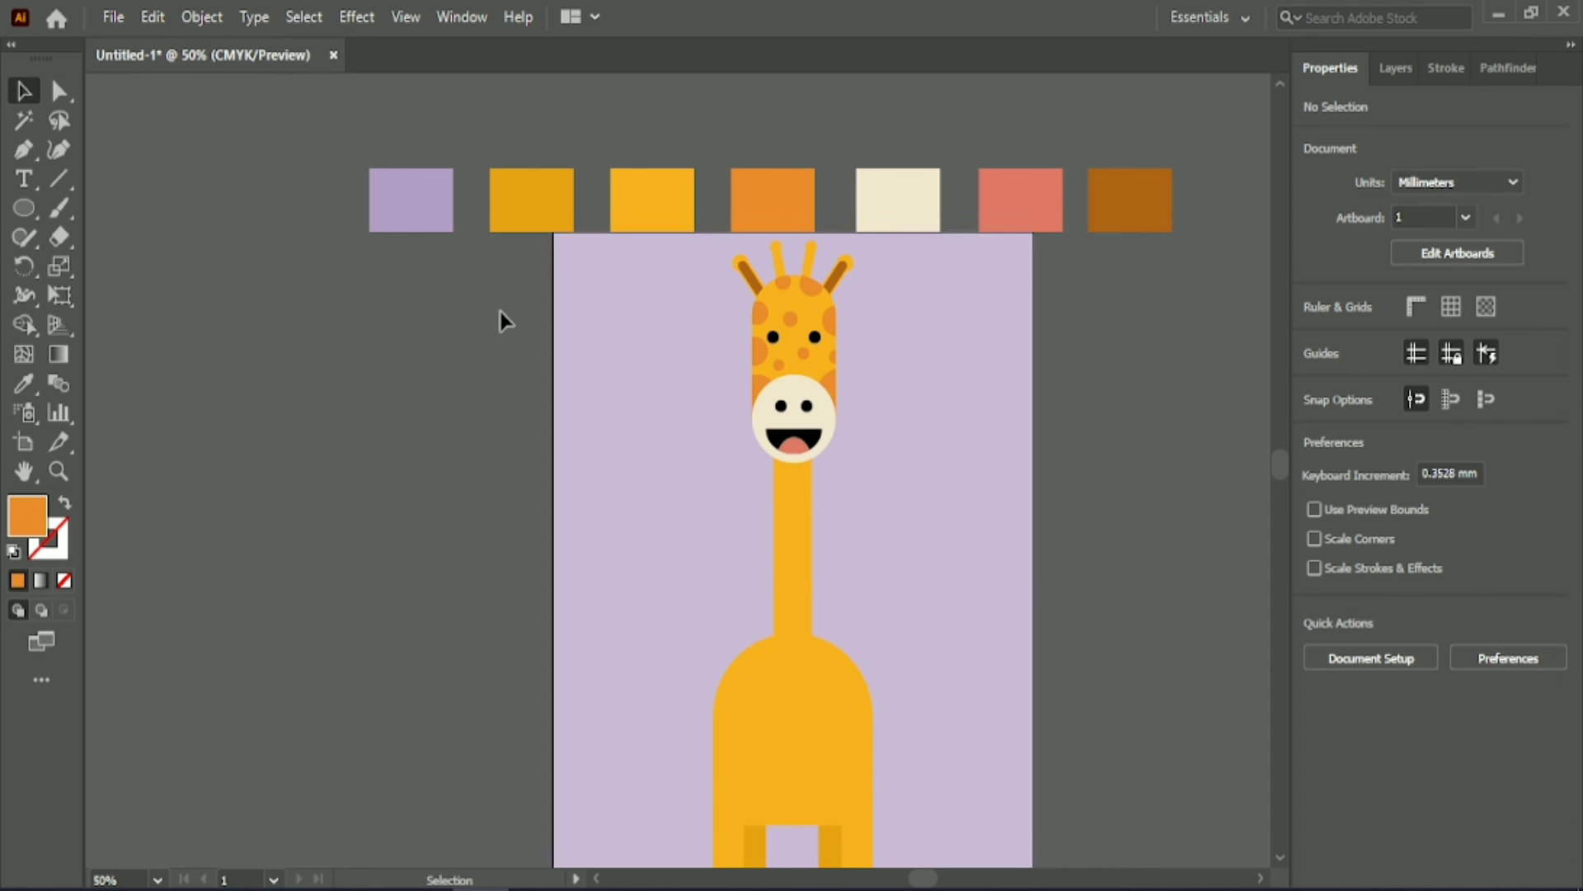
Step: Select the giraffe's head artwork, excluding the body, and lock it
left_click_drag(883, 478, 885, 479)
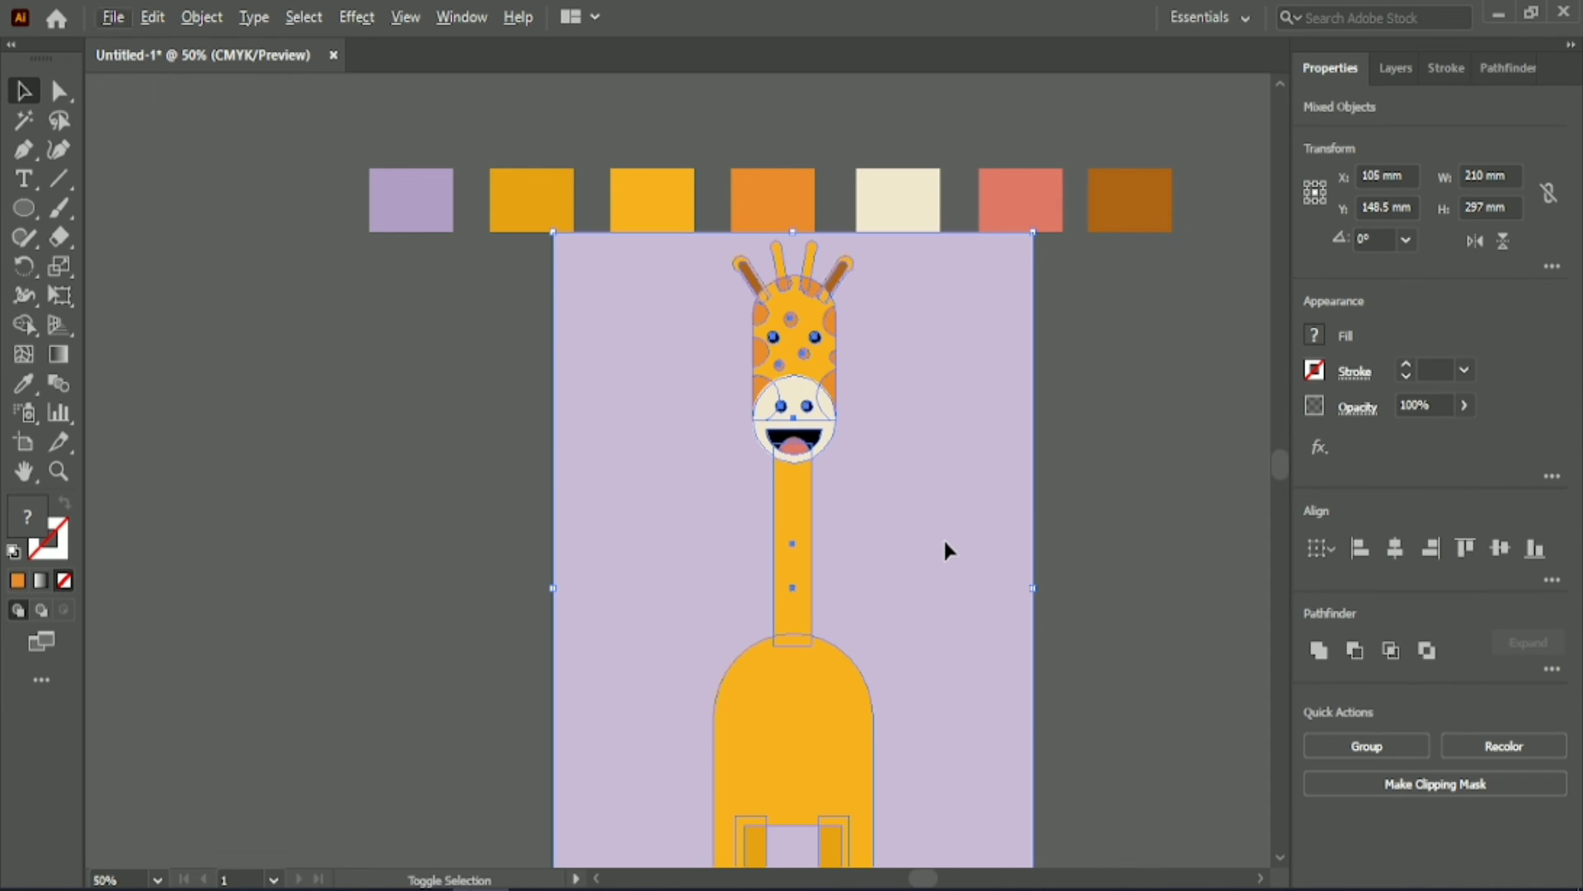
left_click(943, 536, "shift")
left_click(202, 16)
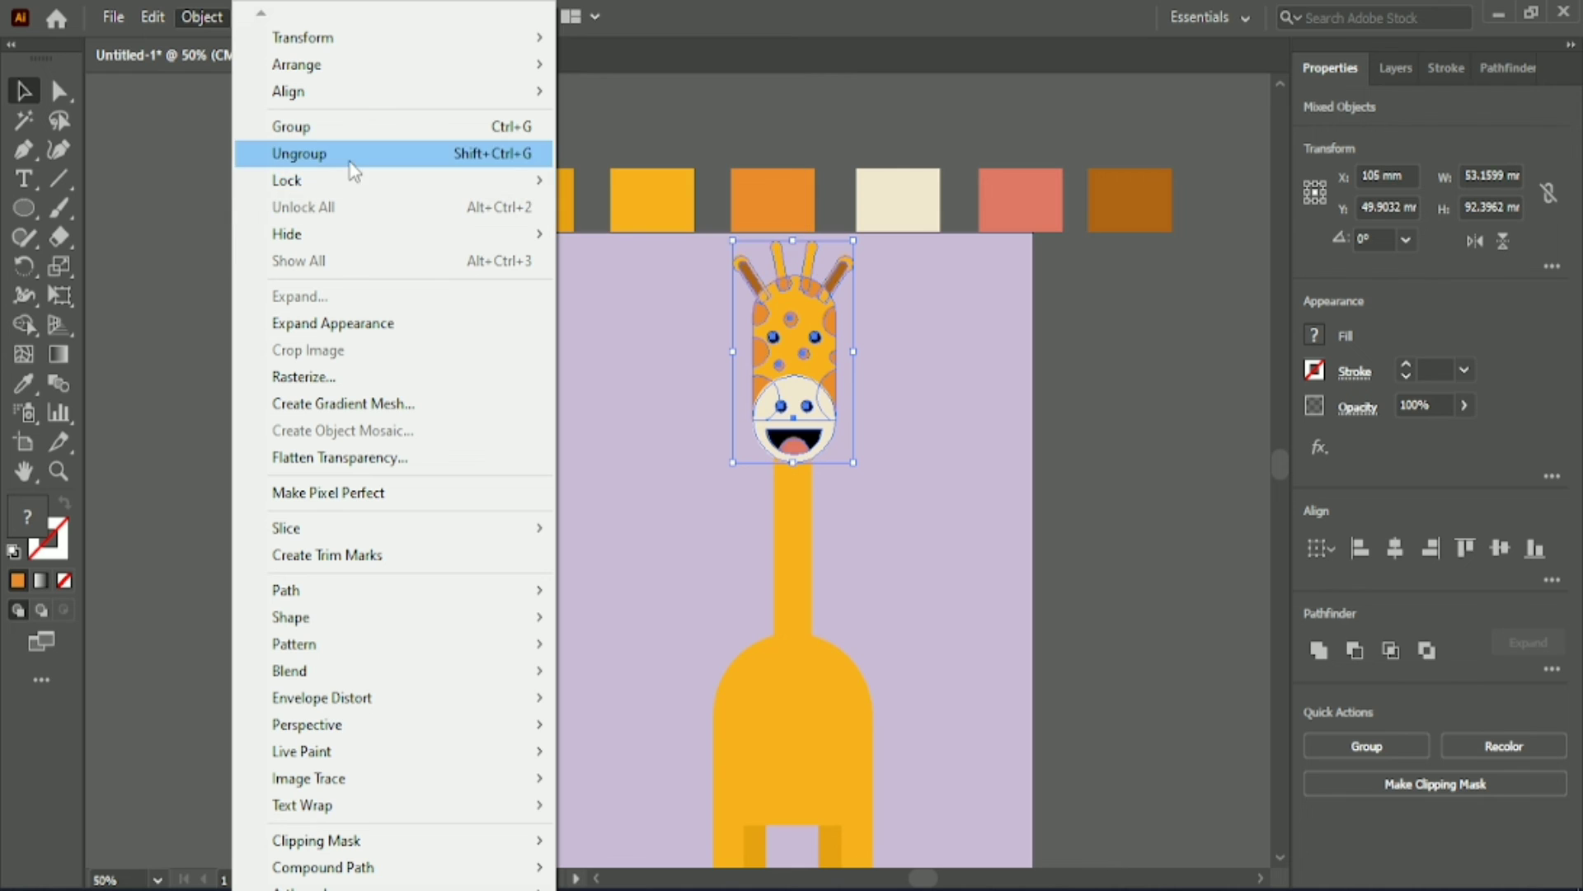
left_click(627, 177)
Step: Select the lilac background and lock it in place
left_click(565, 357)
left_click(202, 17)
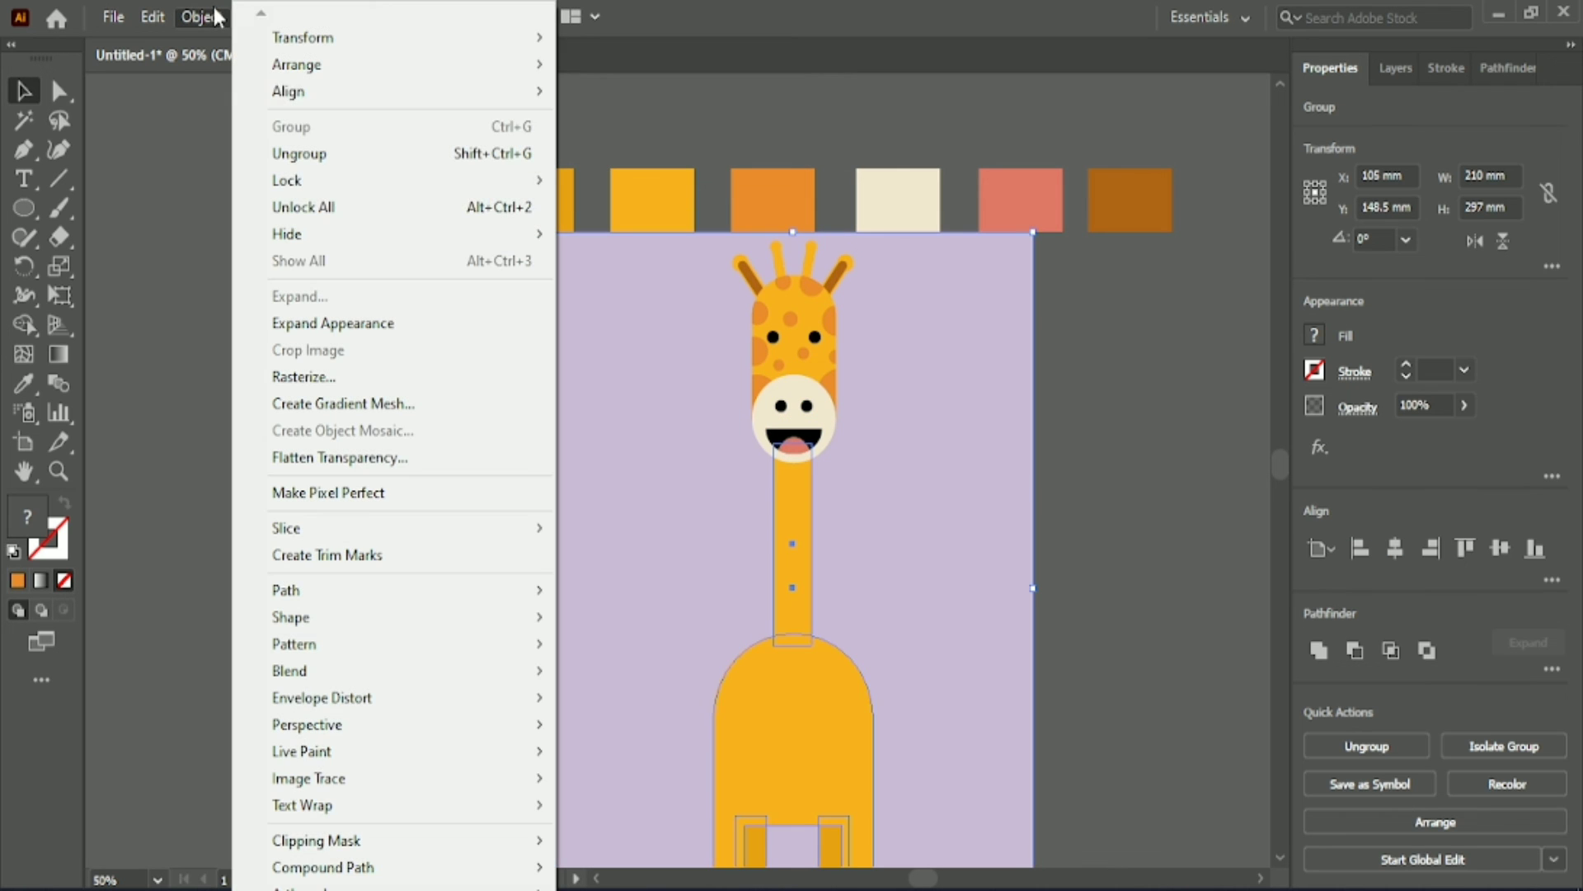
left_click(627, 180)
scroll(974, 447, "down", 3)
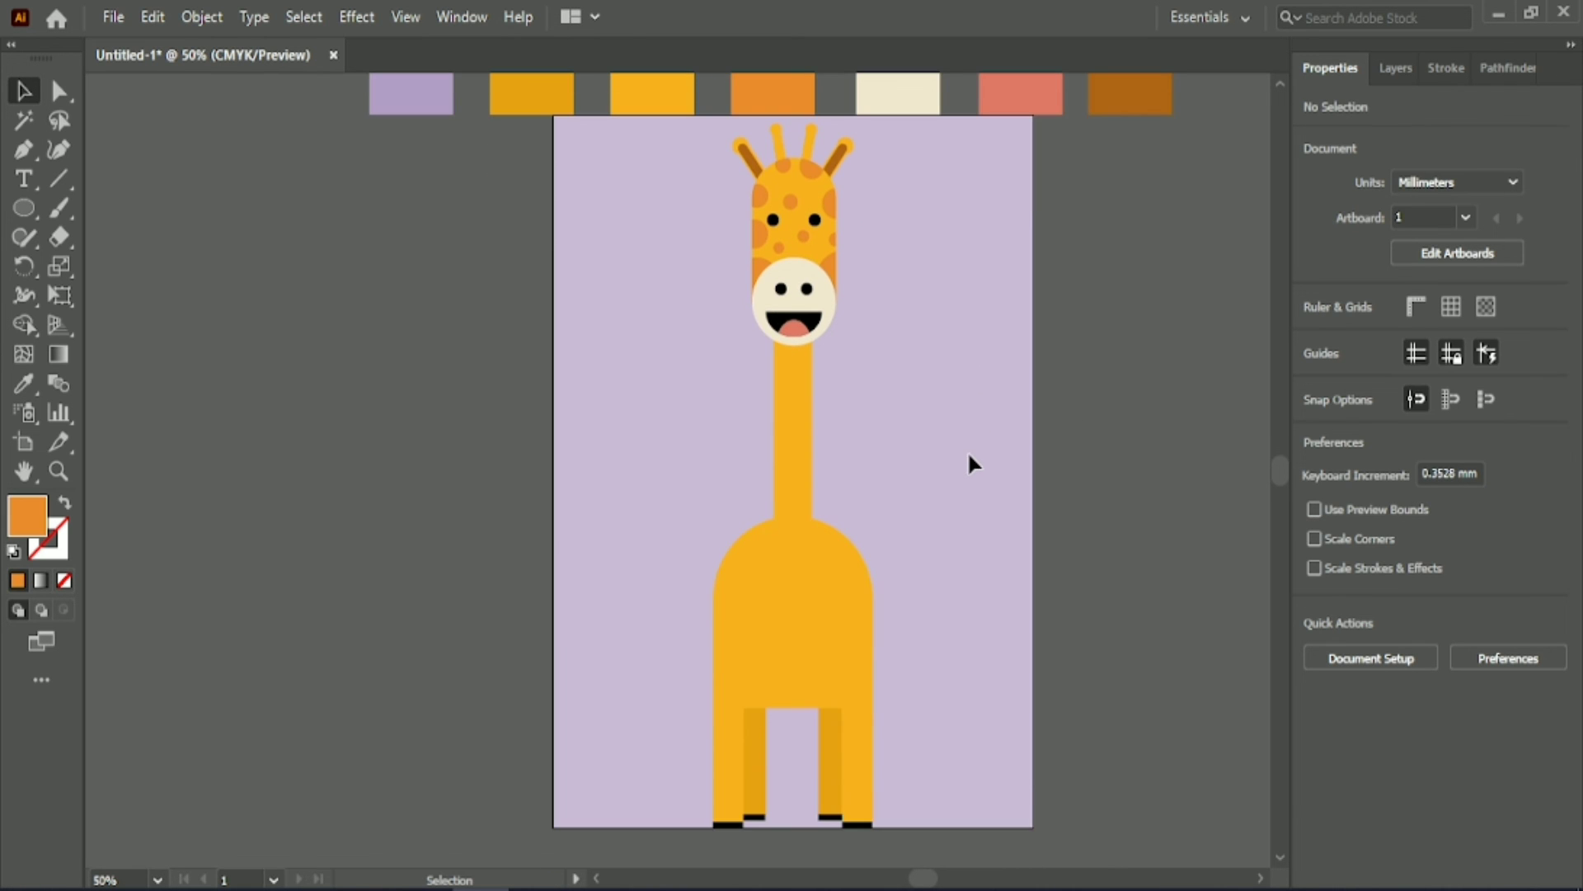
Step: Draw orange circle spots on the giraffe's upper and lower neck
key("l")
scroll(821, 462, "up", 3, "alt")
scroll(743, 371, "up", 3)
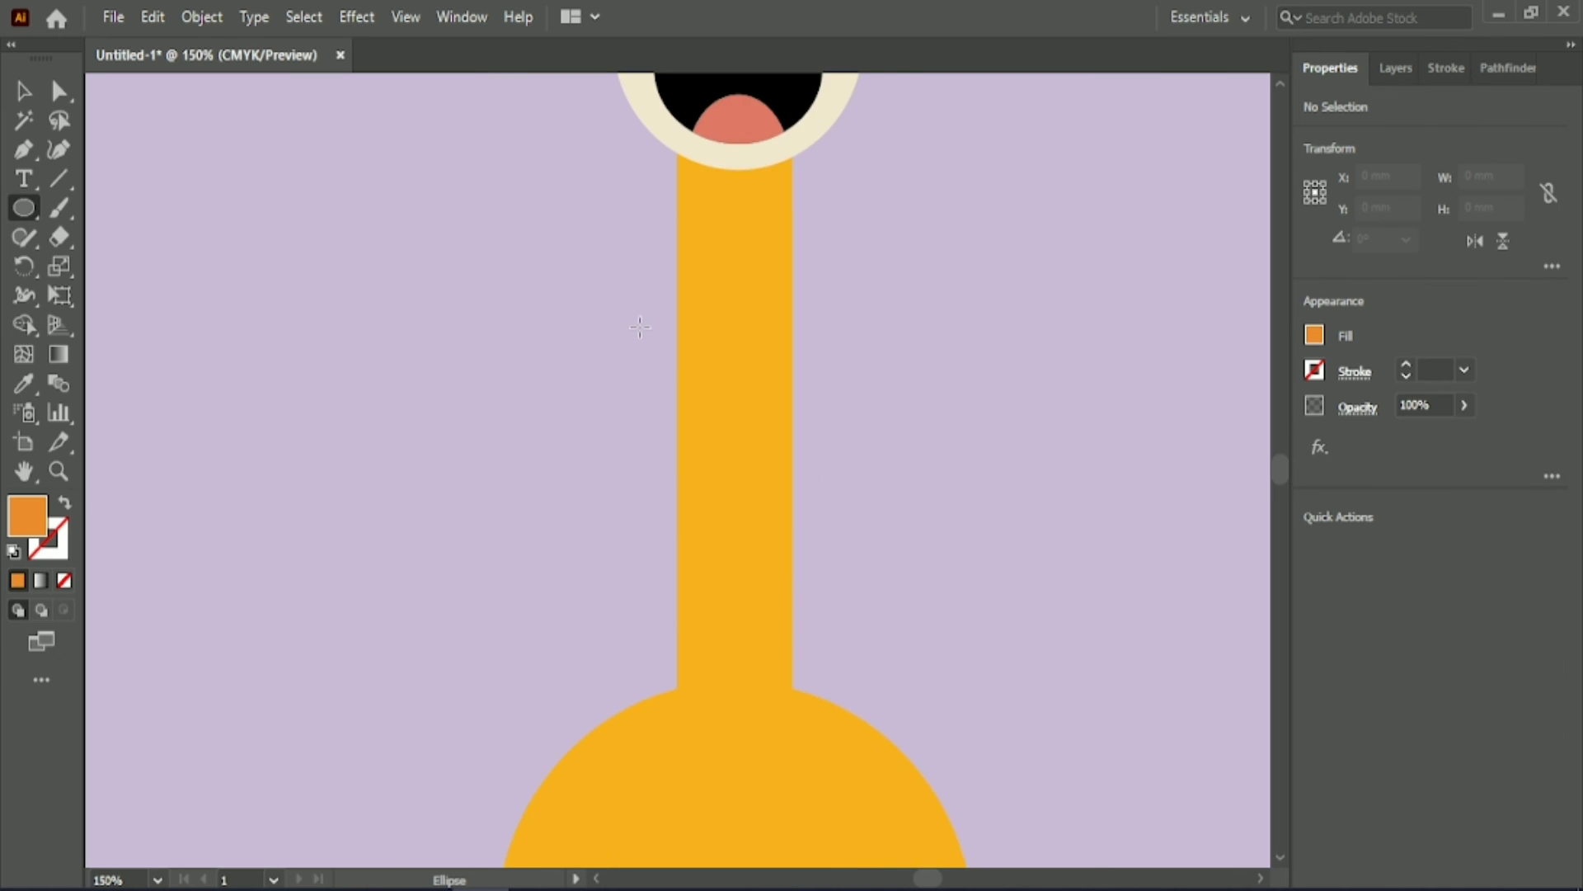
scroll(664, 298, "up", 1)
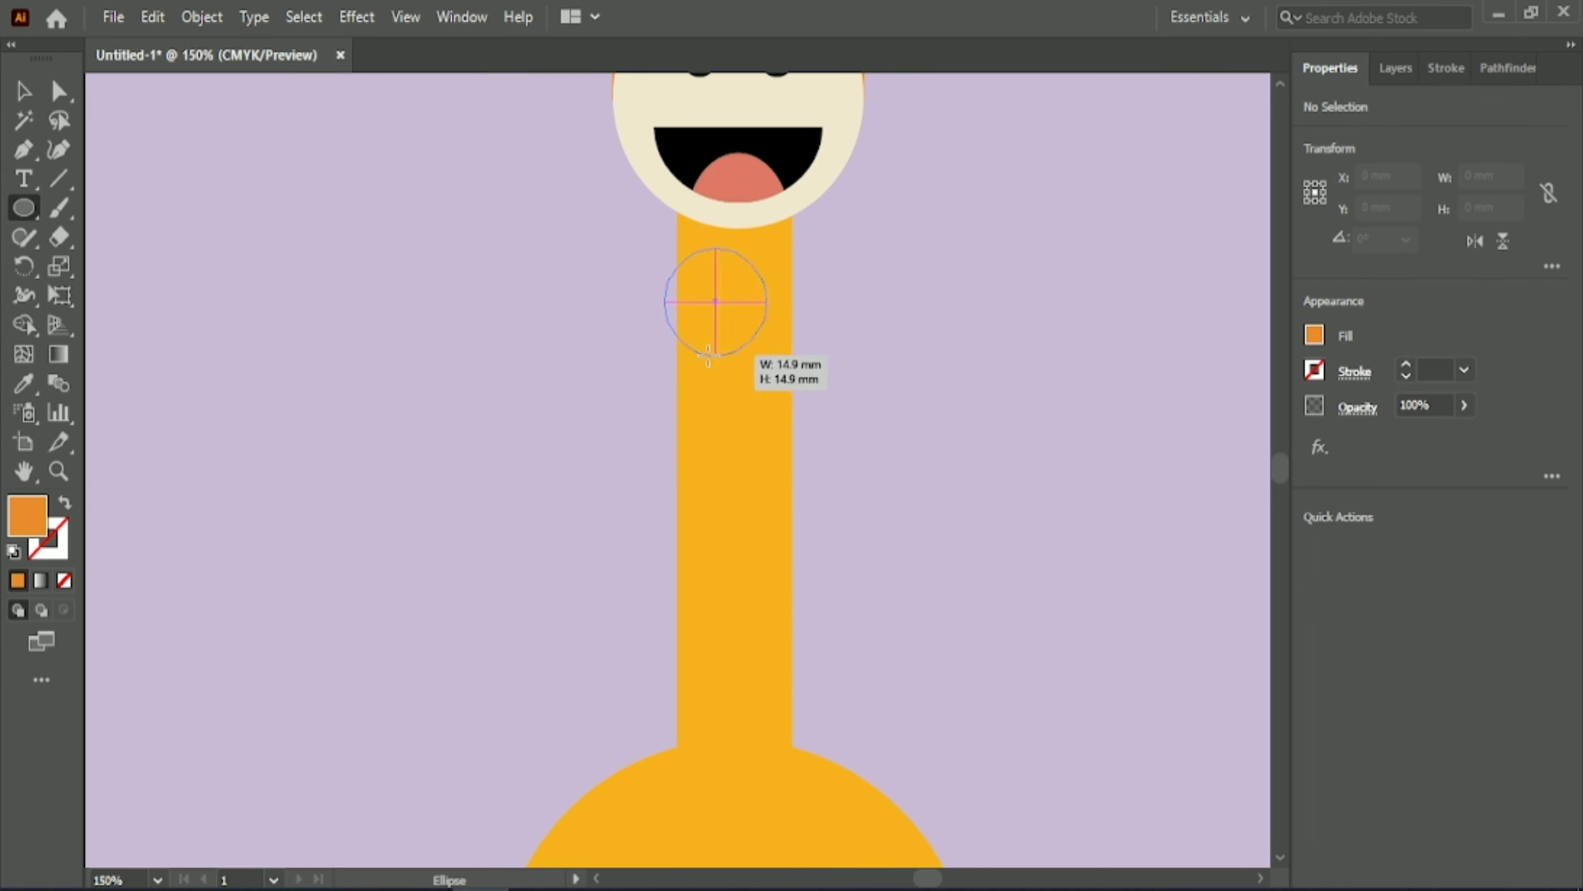
left_click_drag(707, 327, 767, 355)
left_click_drag(792, 494, 837, 565)
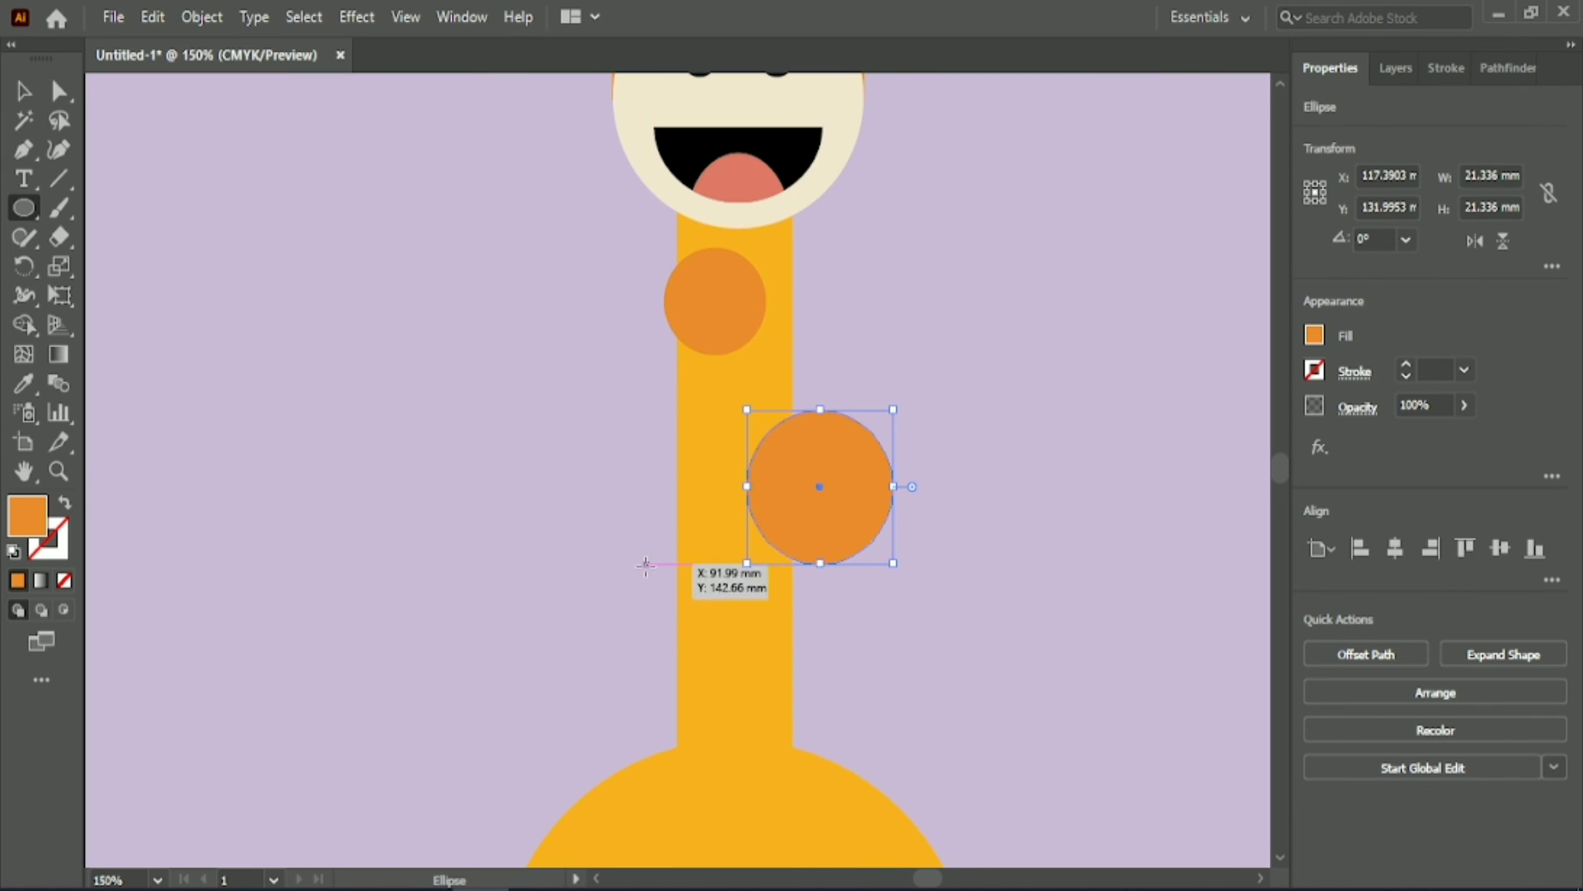
left_click_drag(646, 564, 799, 717)
Step: Add three more orange circles further down the neck and body
scroll(747, 635, "down", 5)
scroll(744, 495, "down", 3)
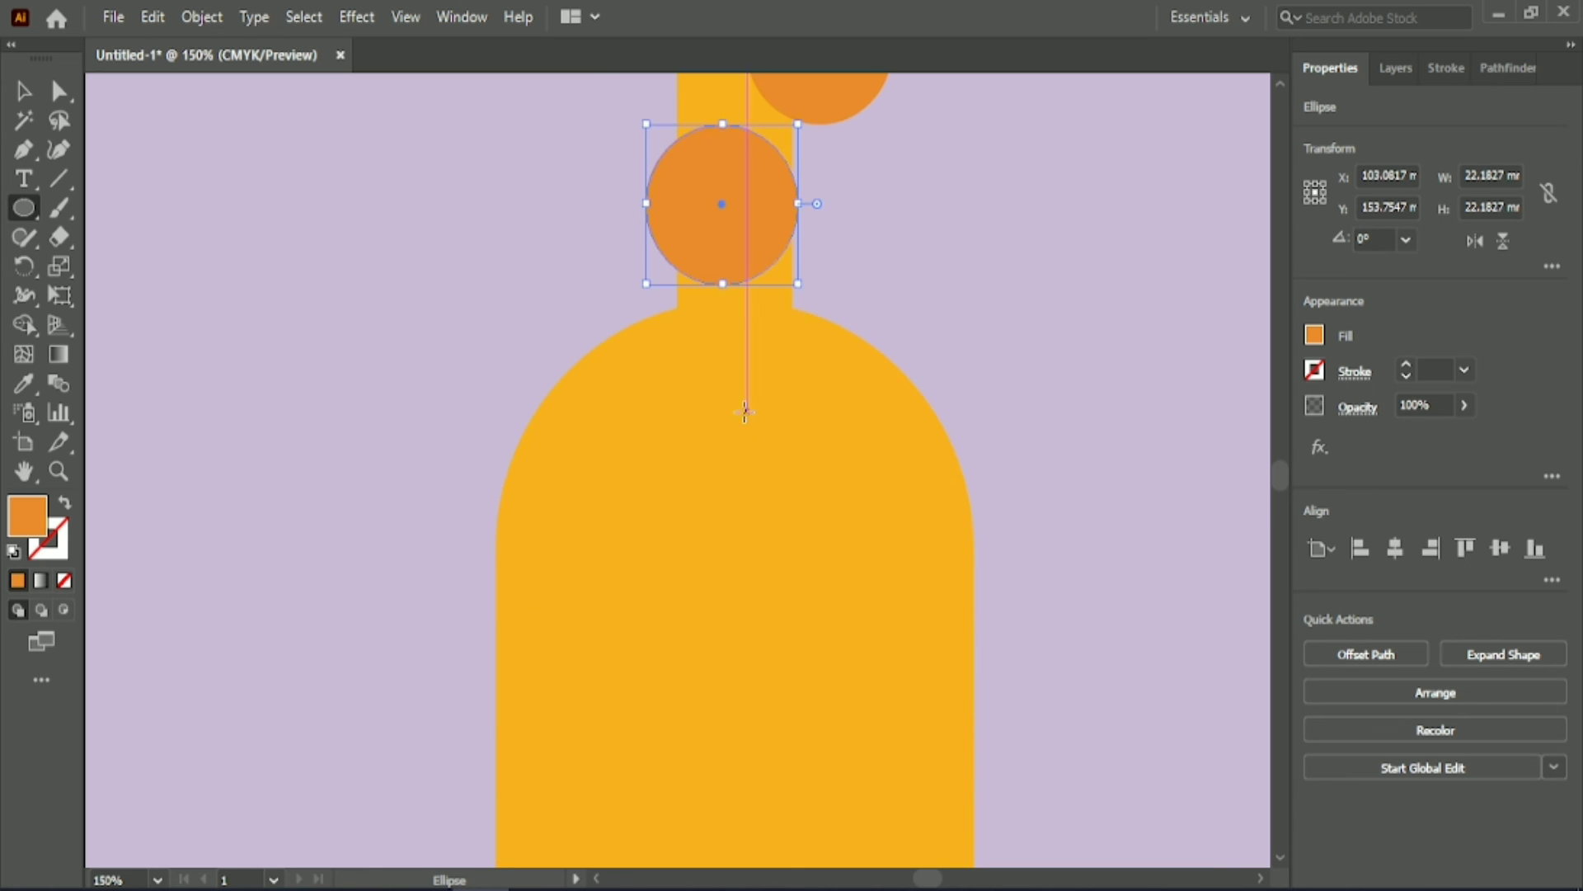
left_click_drag(735, 412, 834, 512)
left_click_drag(847, 307, 983, 449)
scroll(646, 374, "down", 3)
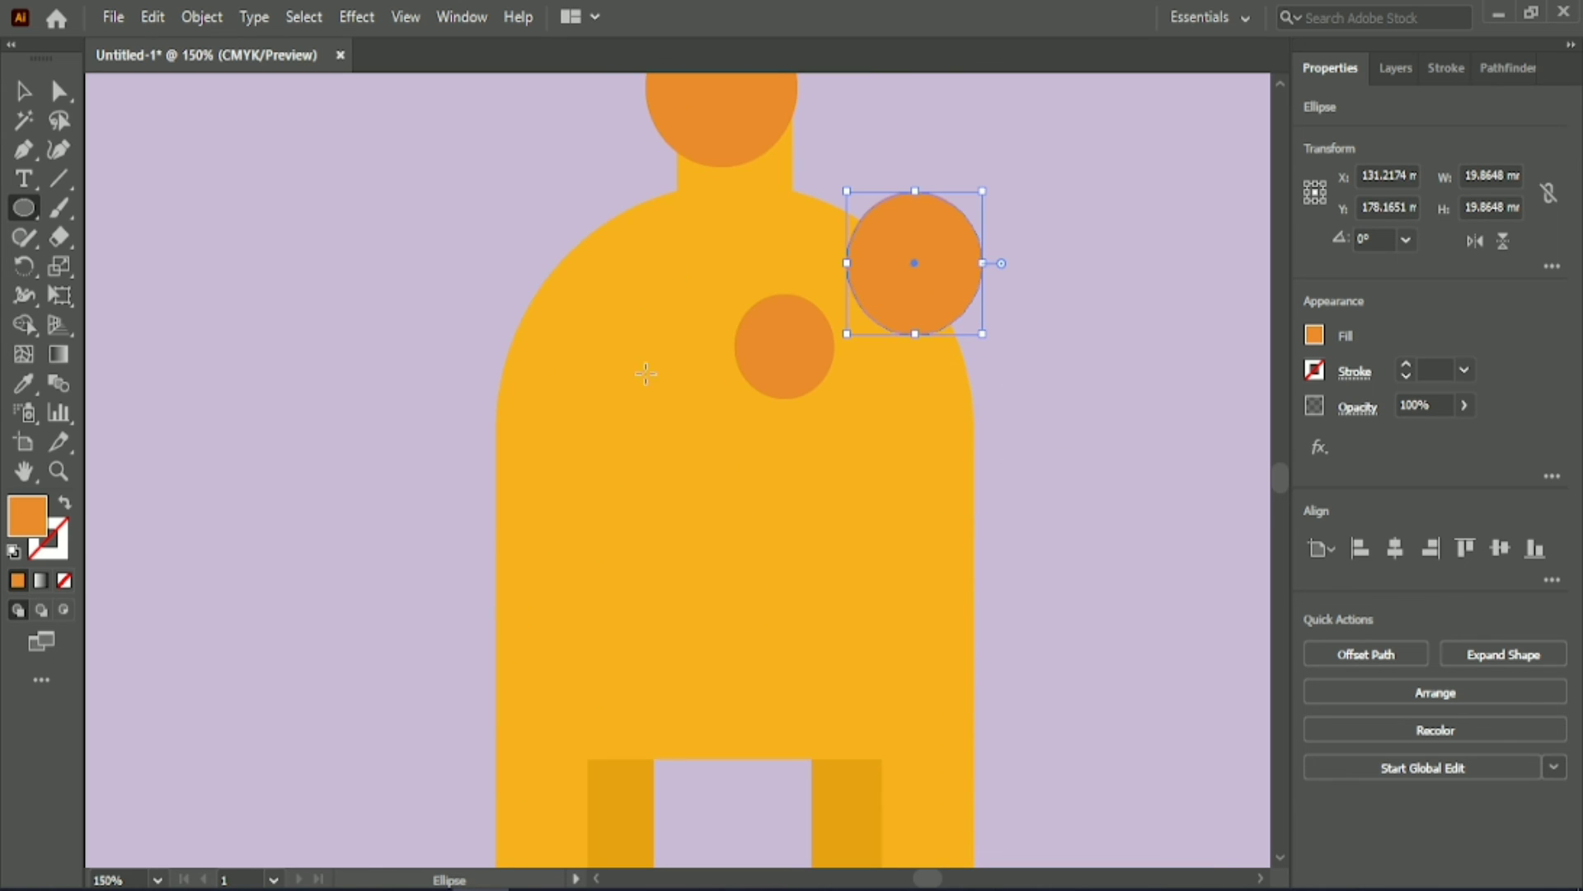
left_click_drag(565, 303, 654, 394)
scroll(562, 474, "down", 5)
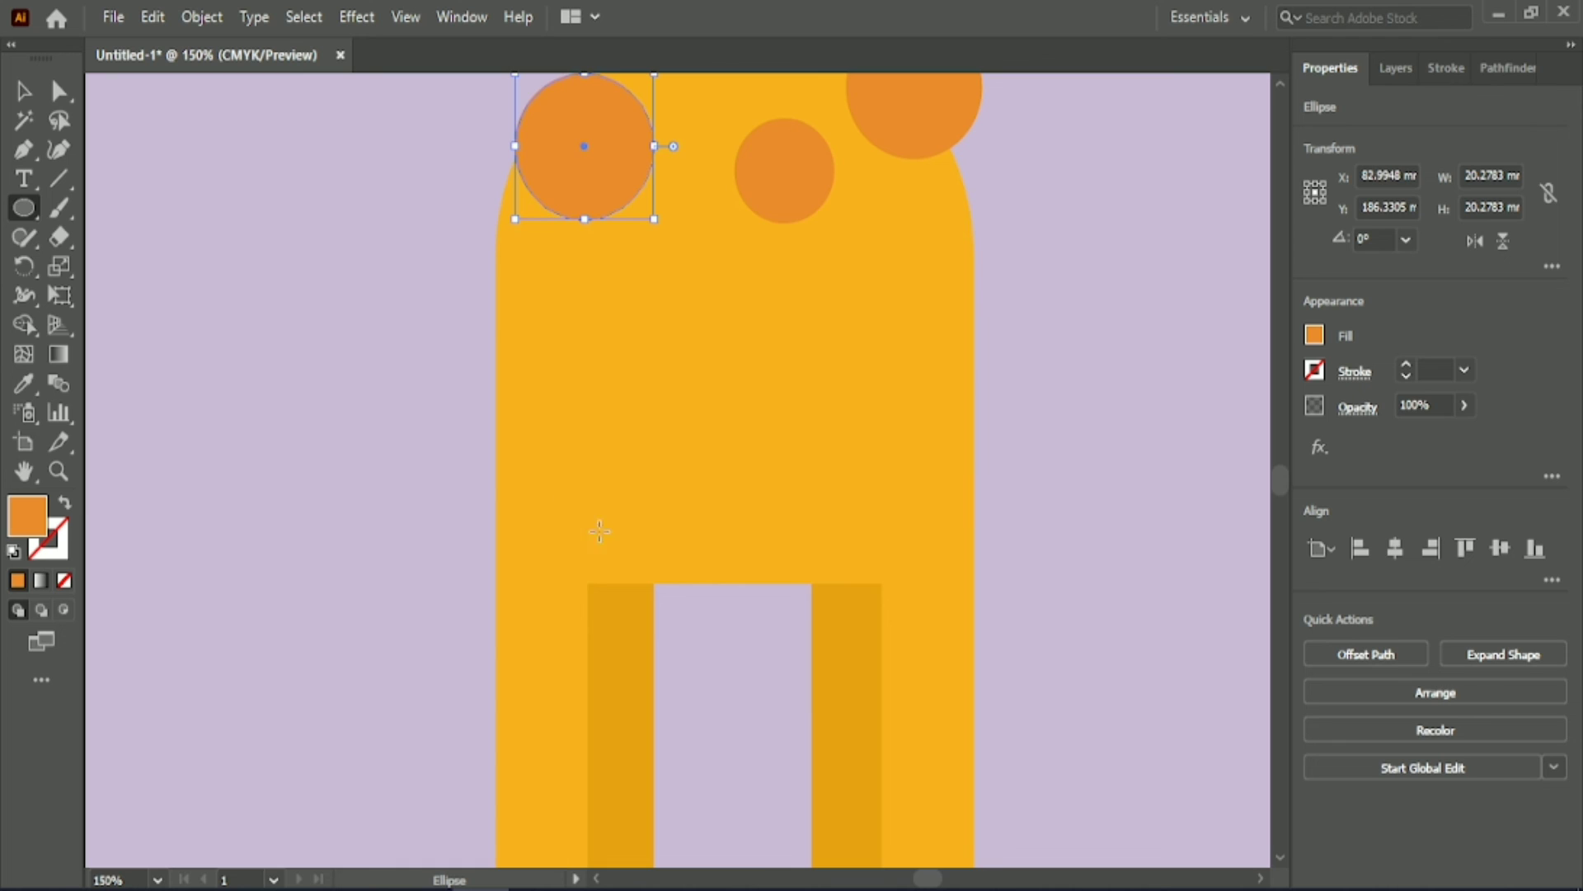
Step: Draw four body spots: small lower, large right-edge, medium middle and large left-edge
left_click_drag(712, 467, 801, 561)
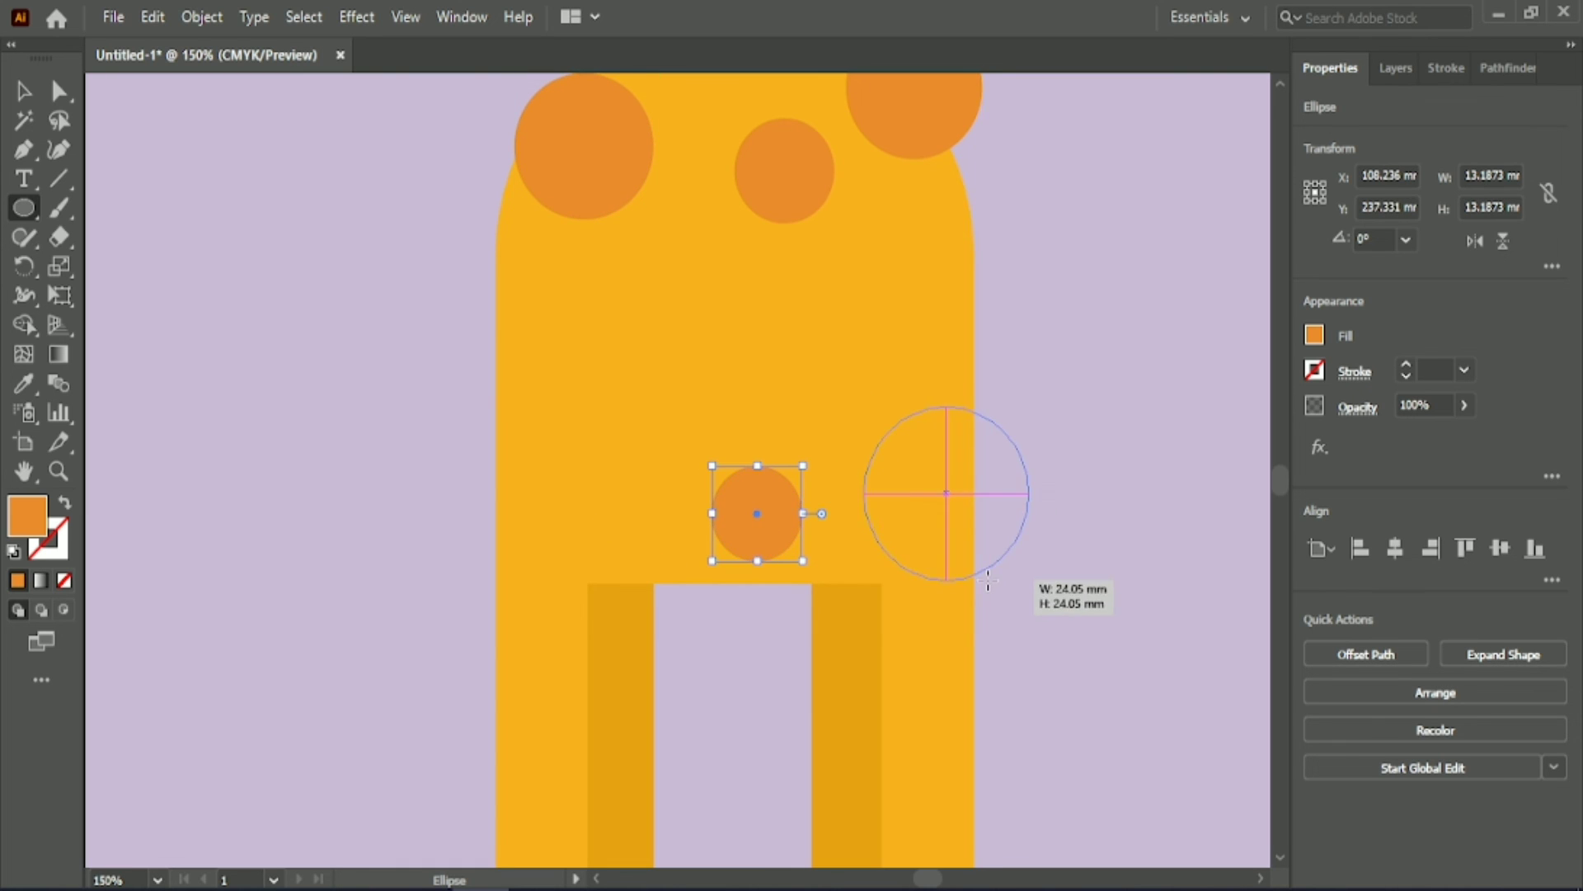
left_click_drag(865, 407, 1029, 579)
left_click_drag(757, 272, 886, 406)
left_click_drag(468, 325, 685, 554)
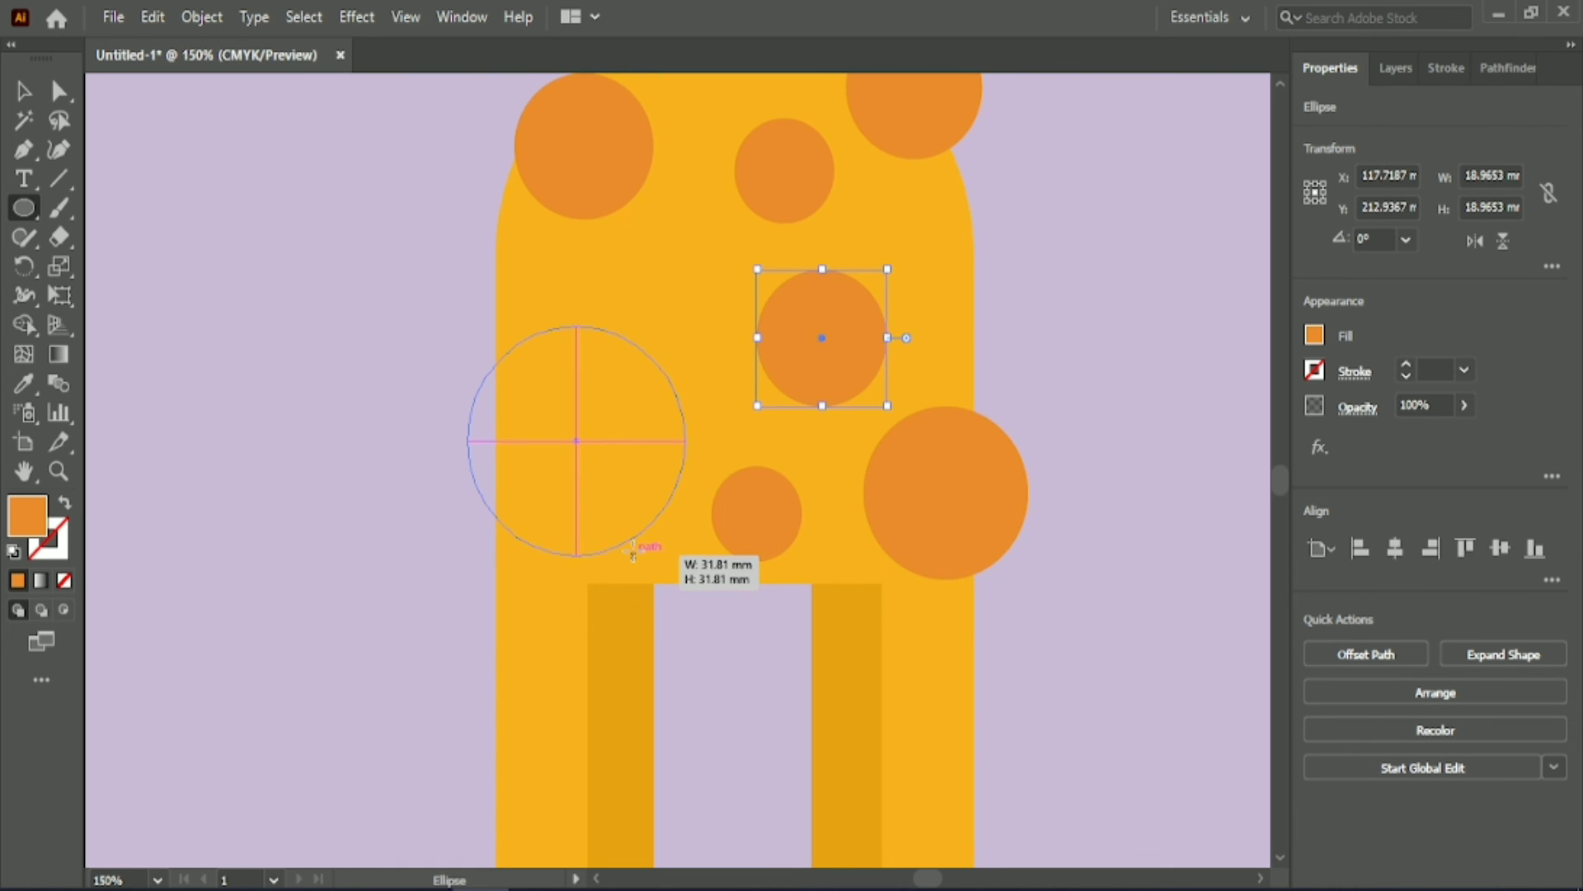
left_click(1087, 260)
Step: Shift the neck spots up-left and down-left so they overlap the neck edges
scroll(1104, 260, "up", 4)
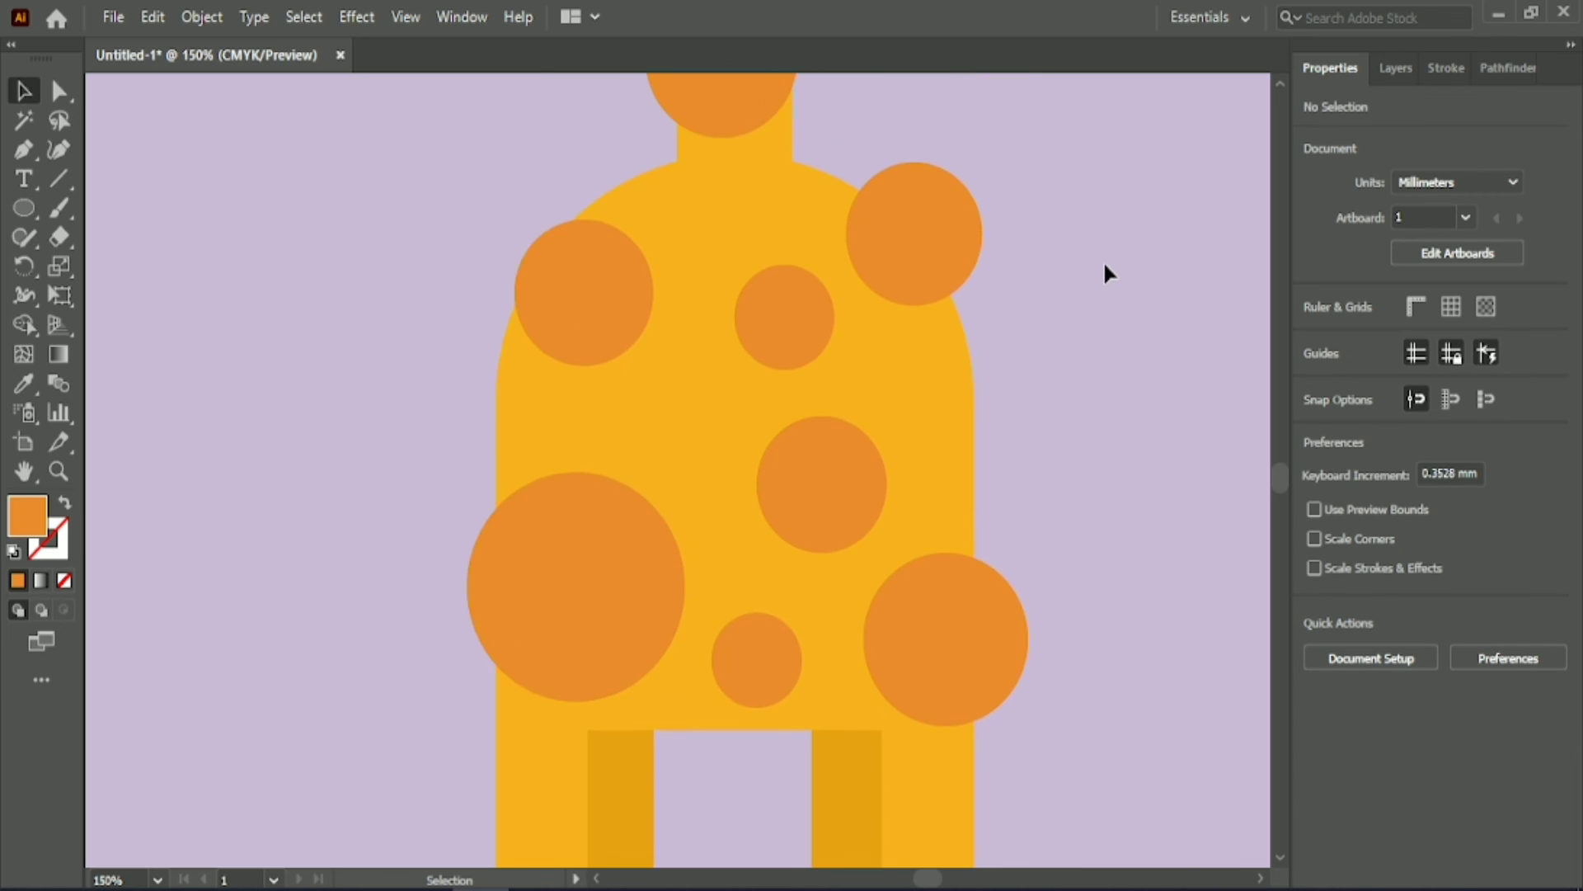
scroll(1103, 258, "up", 9)
scroll(1103, 259, "up", 4)
left_click_drag(716, 181, 689, 185)
left_click_drag(865, 388, 848, 363)
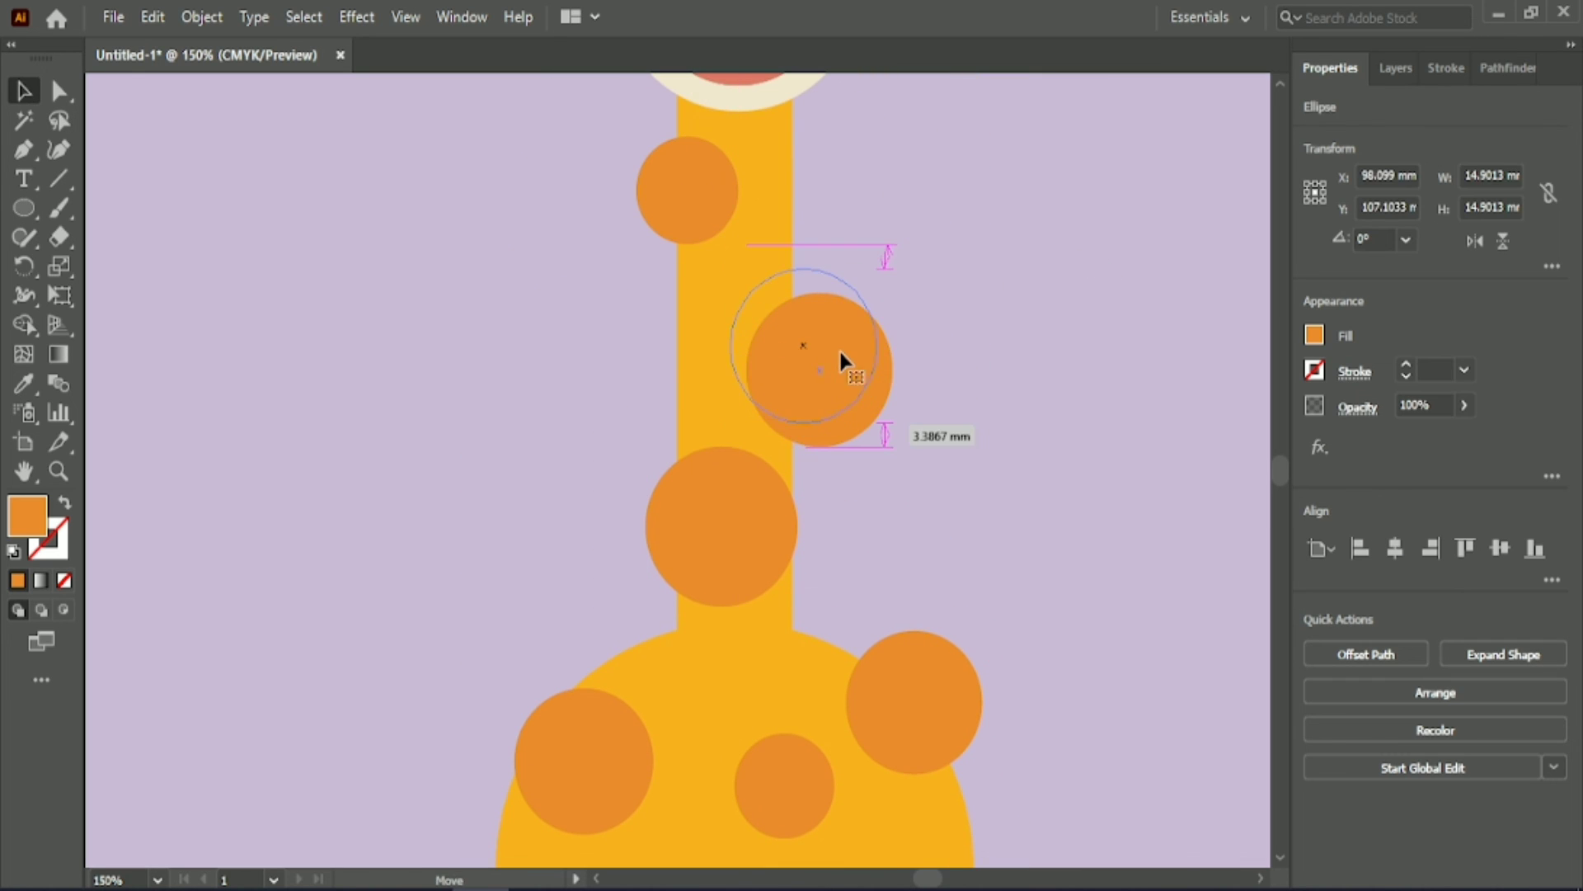
left_click_drag(719, 520, 675, 545)
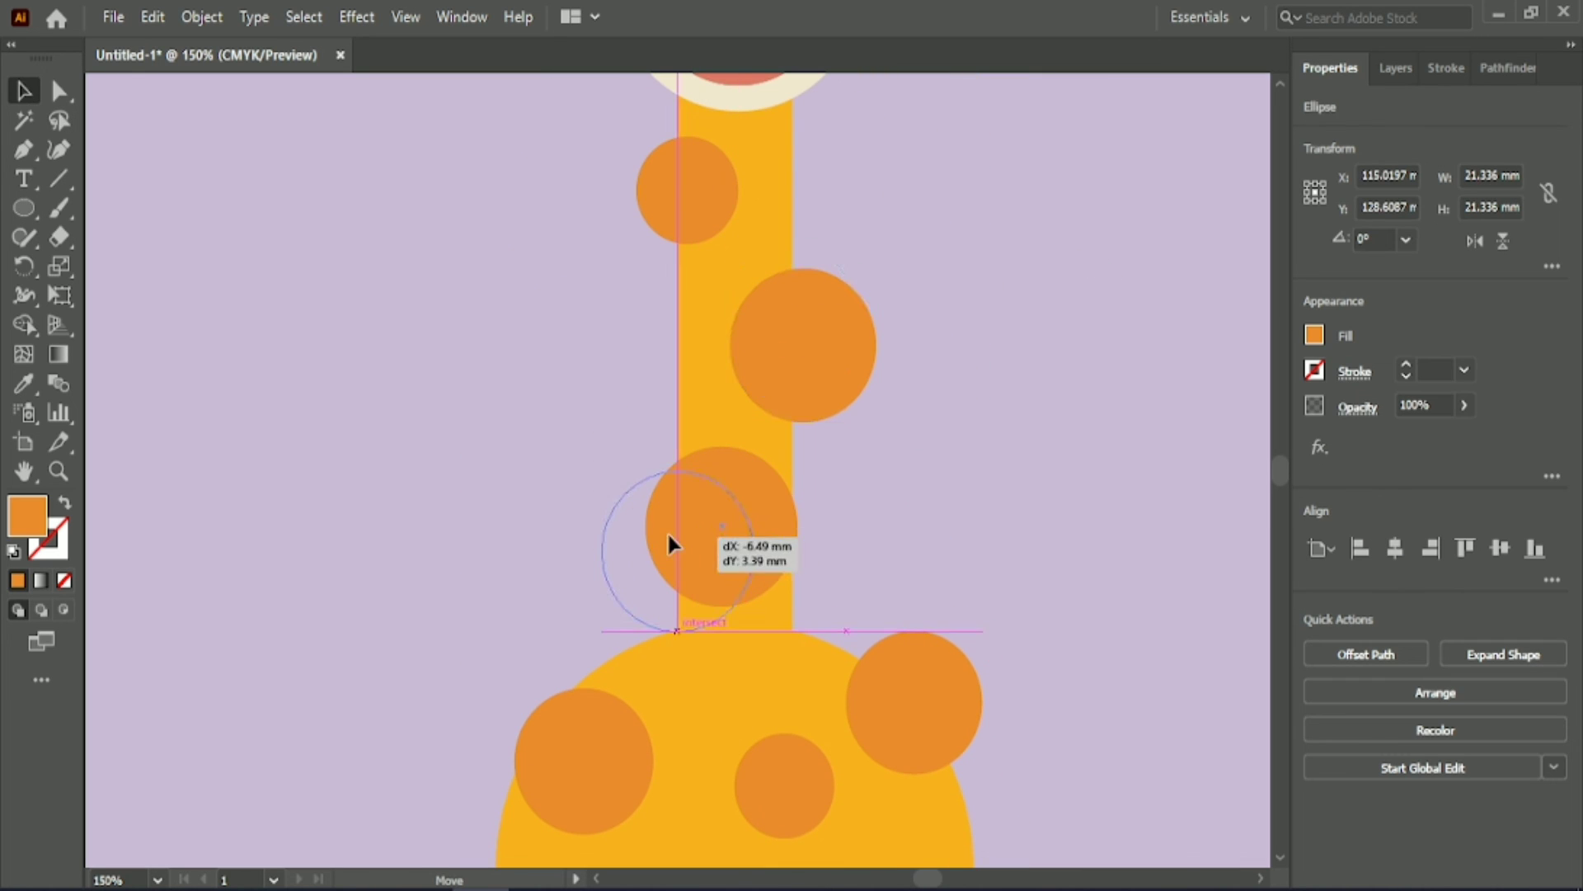
left_click(965, 487)
Step: Reposition and enlarge spots on the upper part of the body
scroll(969, 470, "down", 5)
left_click_drag(909, 516, 895, 528)
scroll(1083, 394, "down", 4)
scroll(1083, 402, "down", 1)
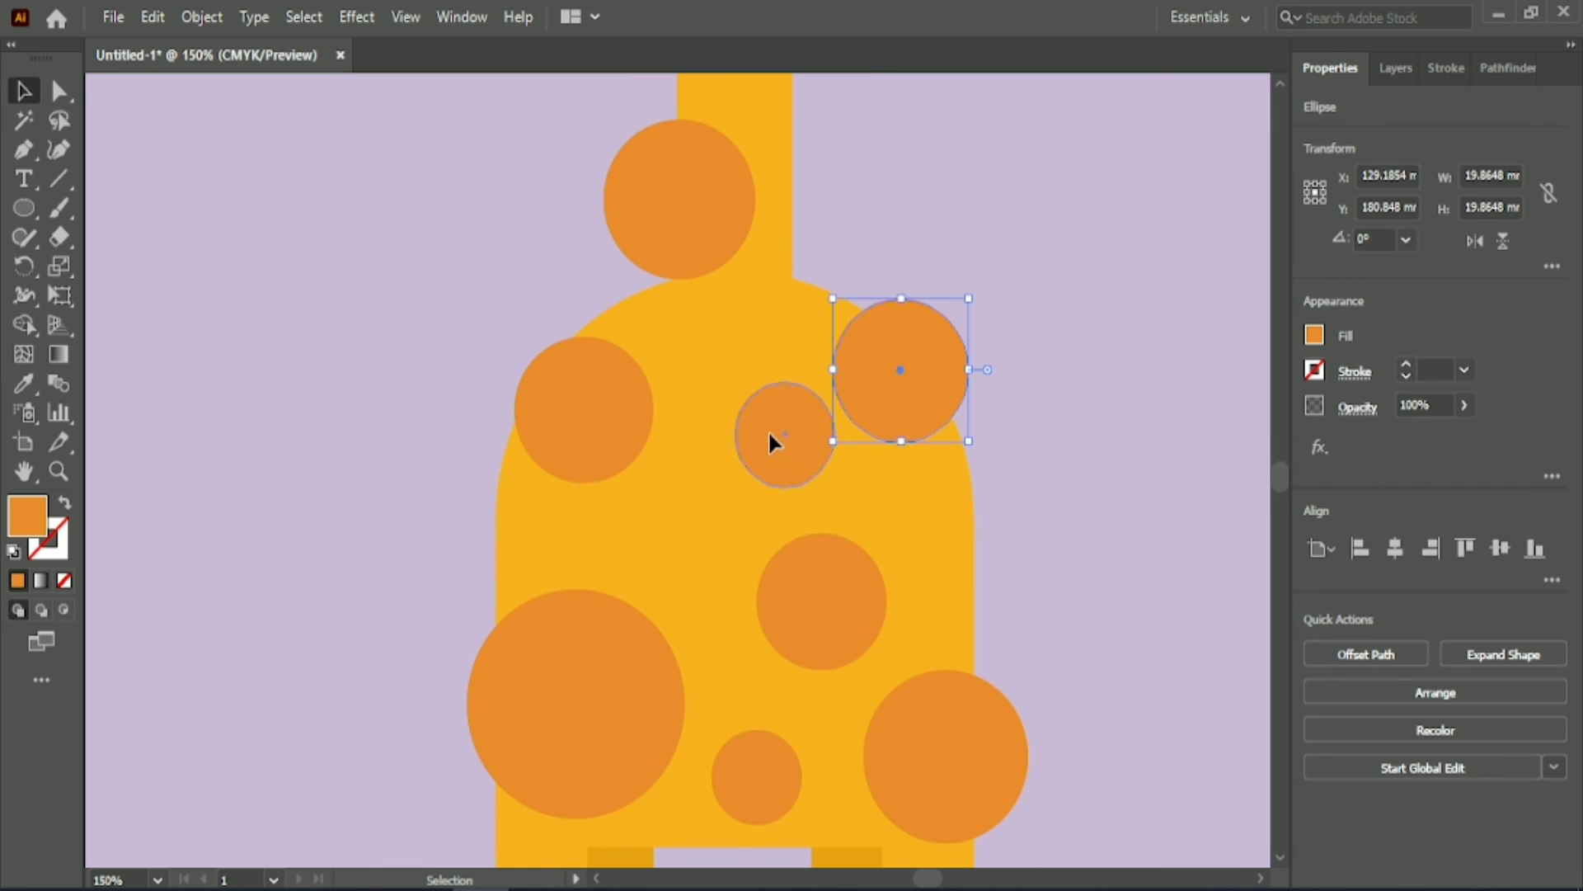
left_click_drag(768, 429, 728, 462)
mouse_move(517, 389)
left_mouse_down()
mouse_move(487, 399)
mouse_move(523, 423)
left_mouse_up()
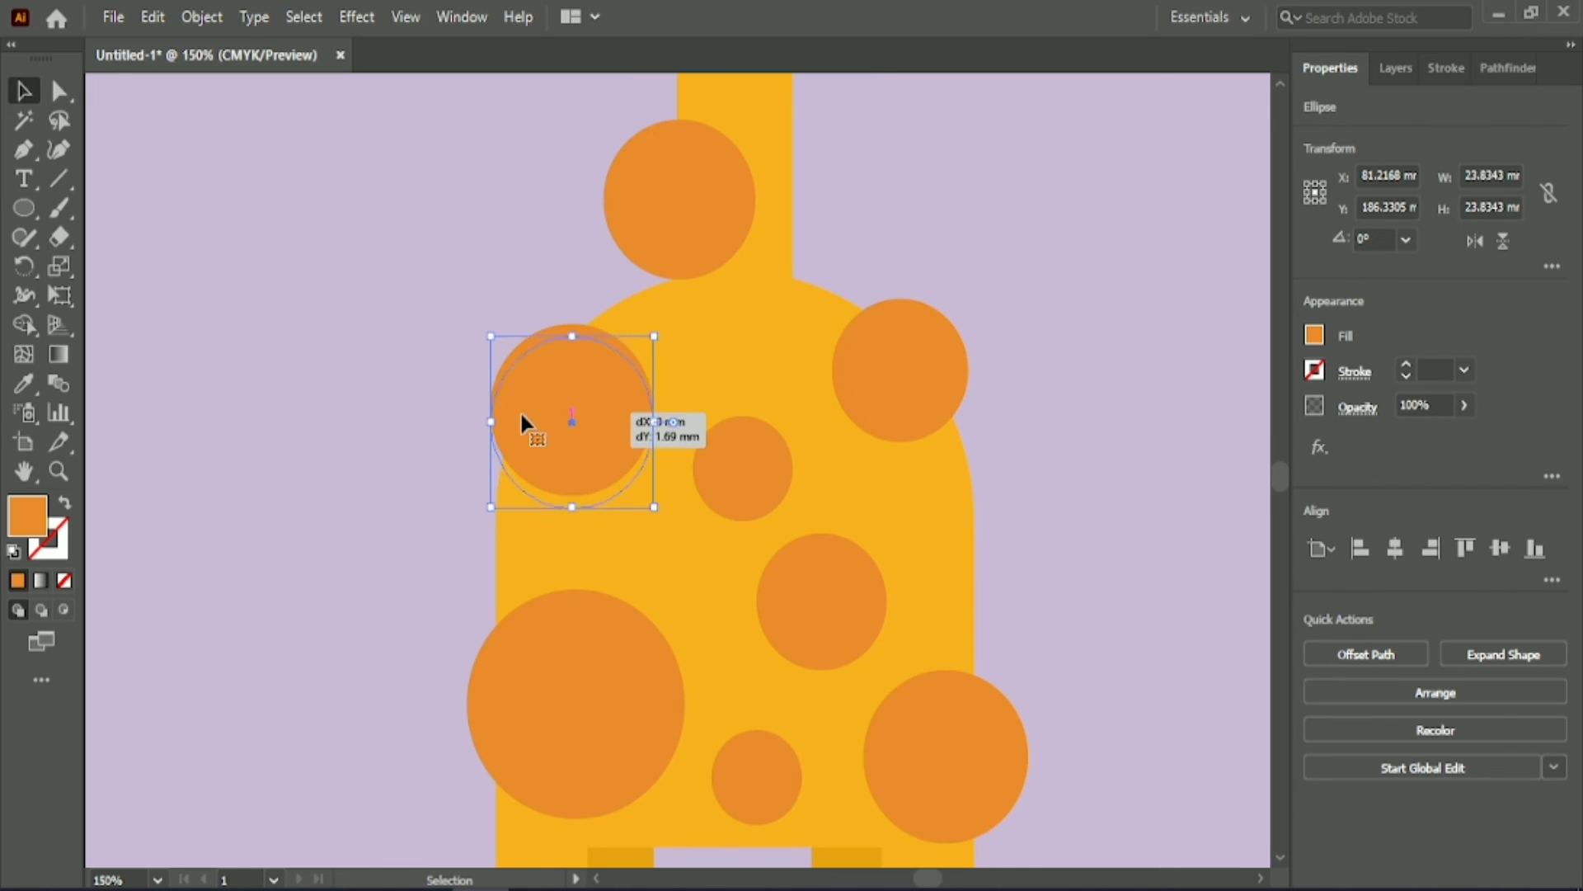
left_click(410, 383)
Step: Nudge the left, lower, right and middle body spots, then zoom out to 100%
scroll(410, 383, "down", 5)
left_click_drag(551, 492, 546, 493)
left_click_drag(742, 575, 733, 562)
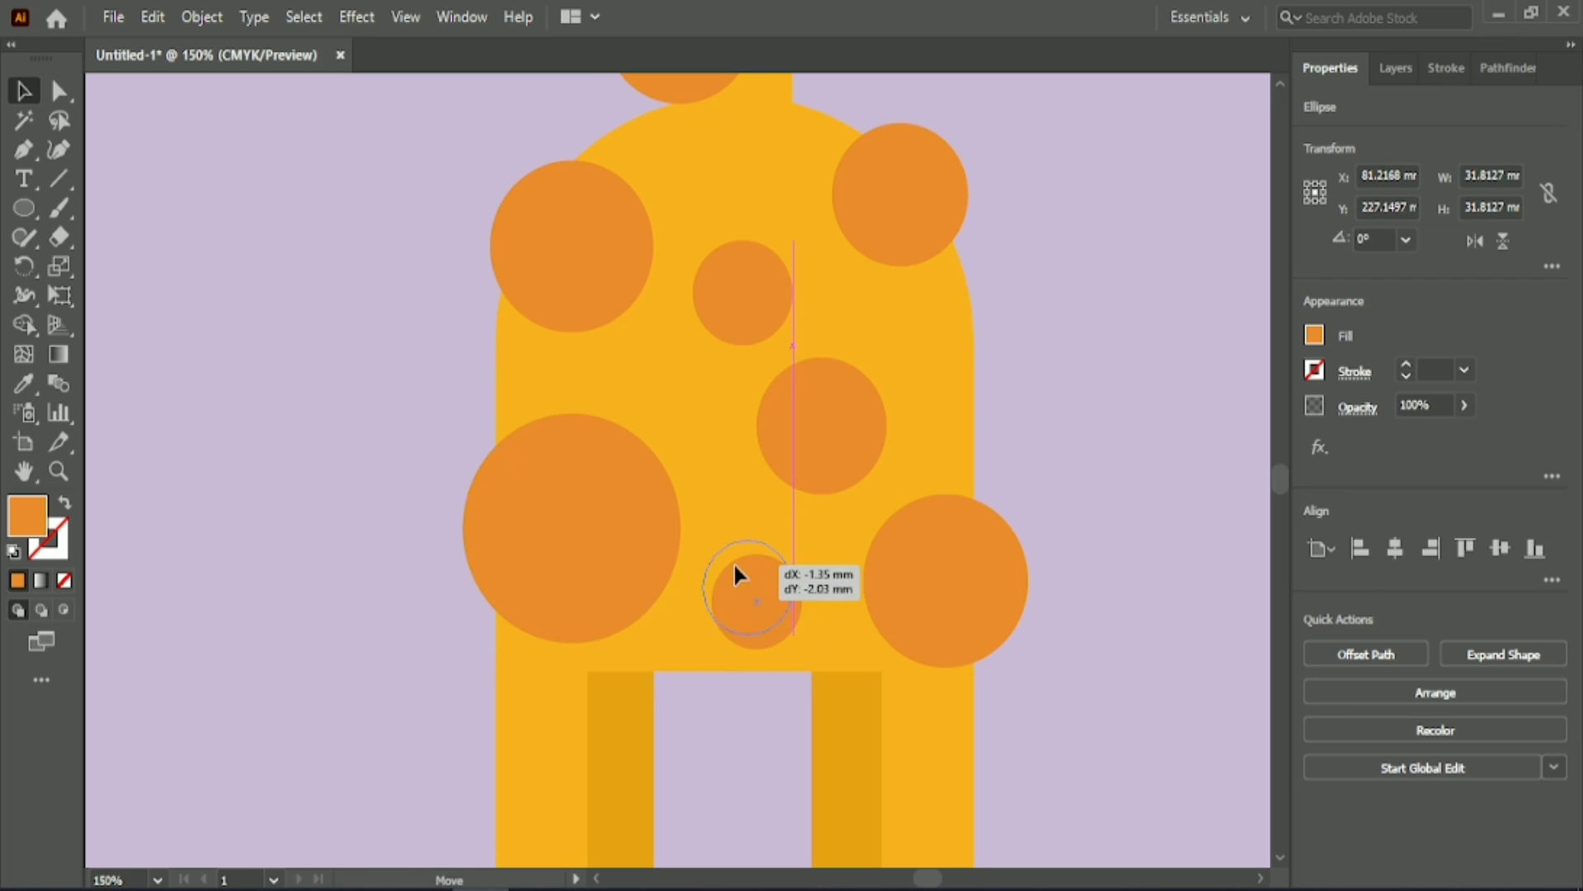
left_click_drag(921, 557, 917, 557)
left_click_drag(834, 429, 828, 446)
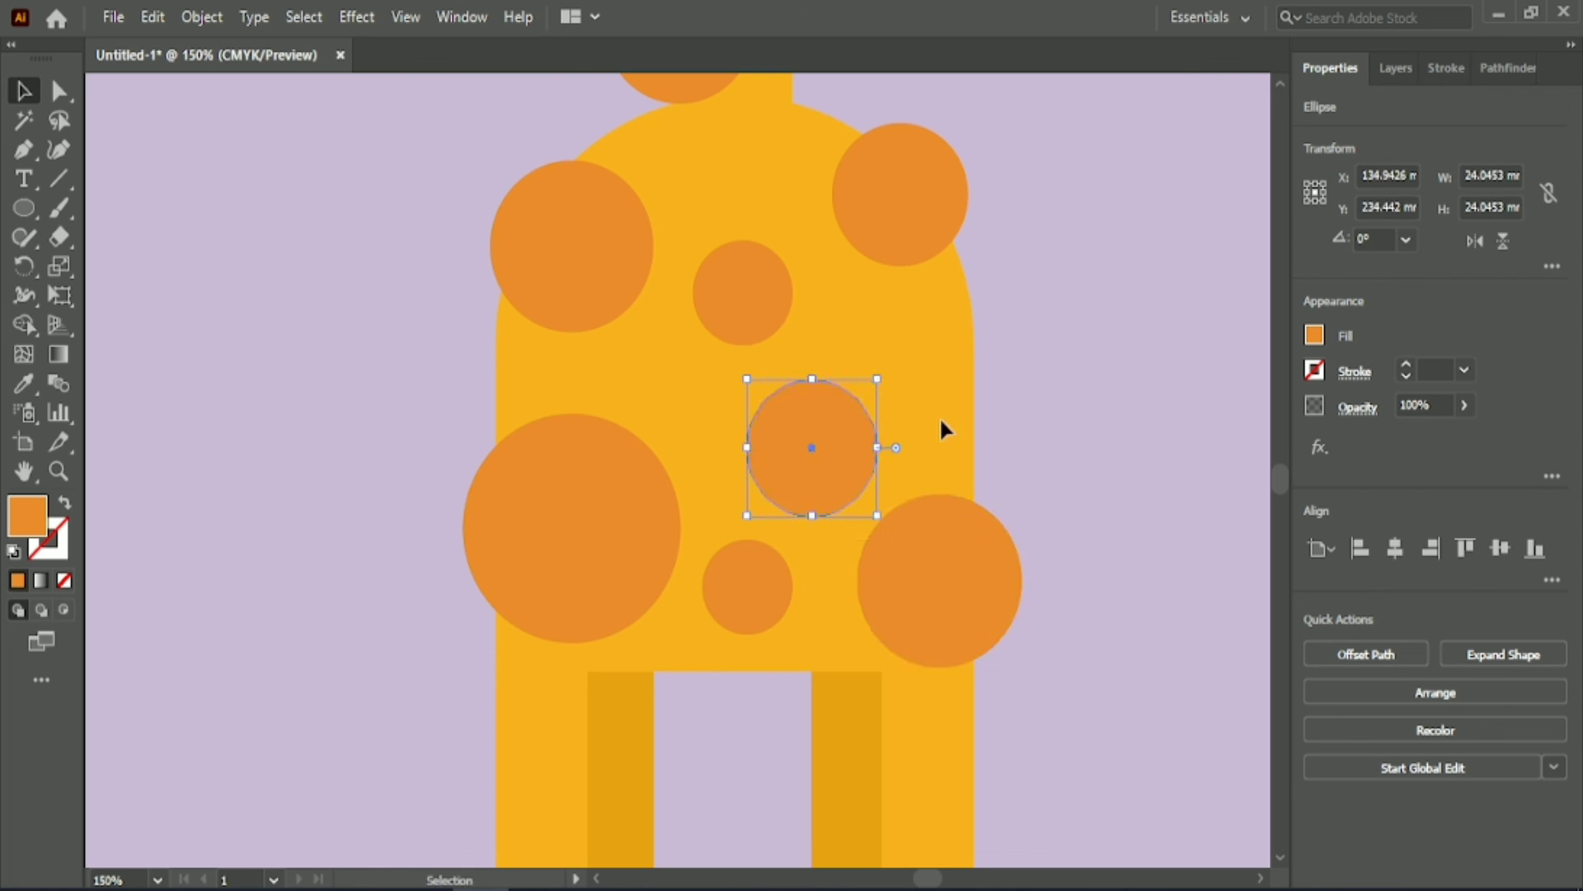
left_click(1055, 330)
key("ctrl+minus")
scroll(1028, 413, "up", 5)
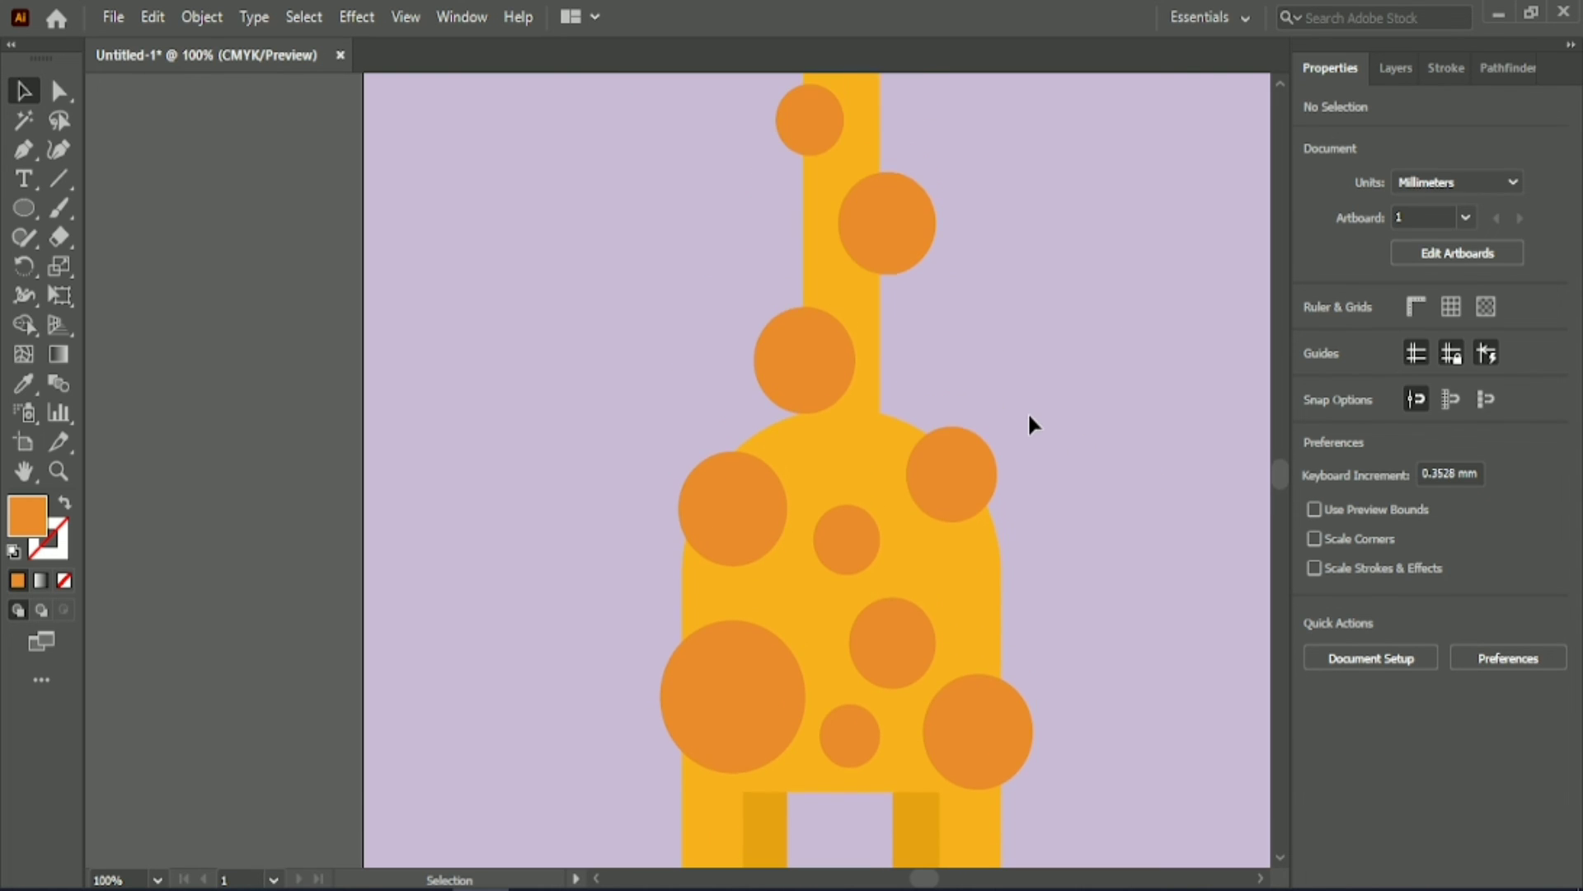
scroll(1028, 412, "up", 2)
Step: Unlock all objects and ungroup the whole giraffe group
key("ctrl+minus")
scroll(920, 878, "right", 2)
left_click(202, 16)
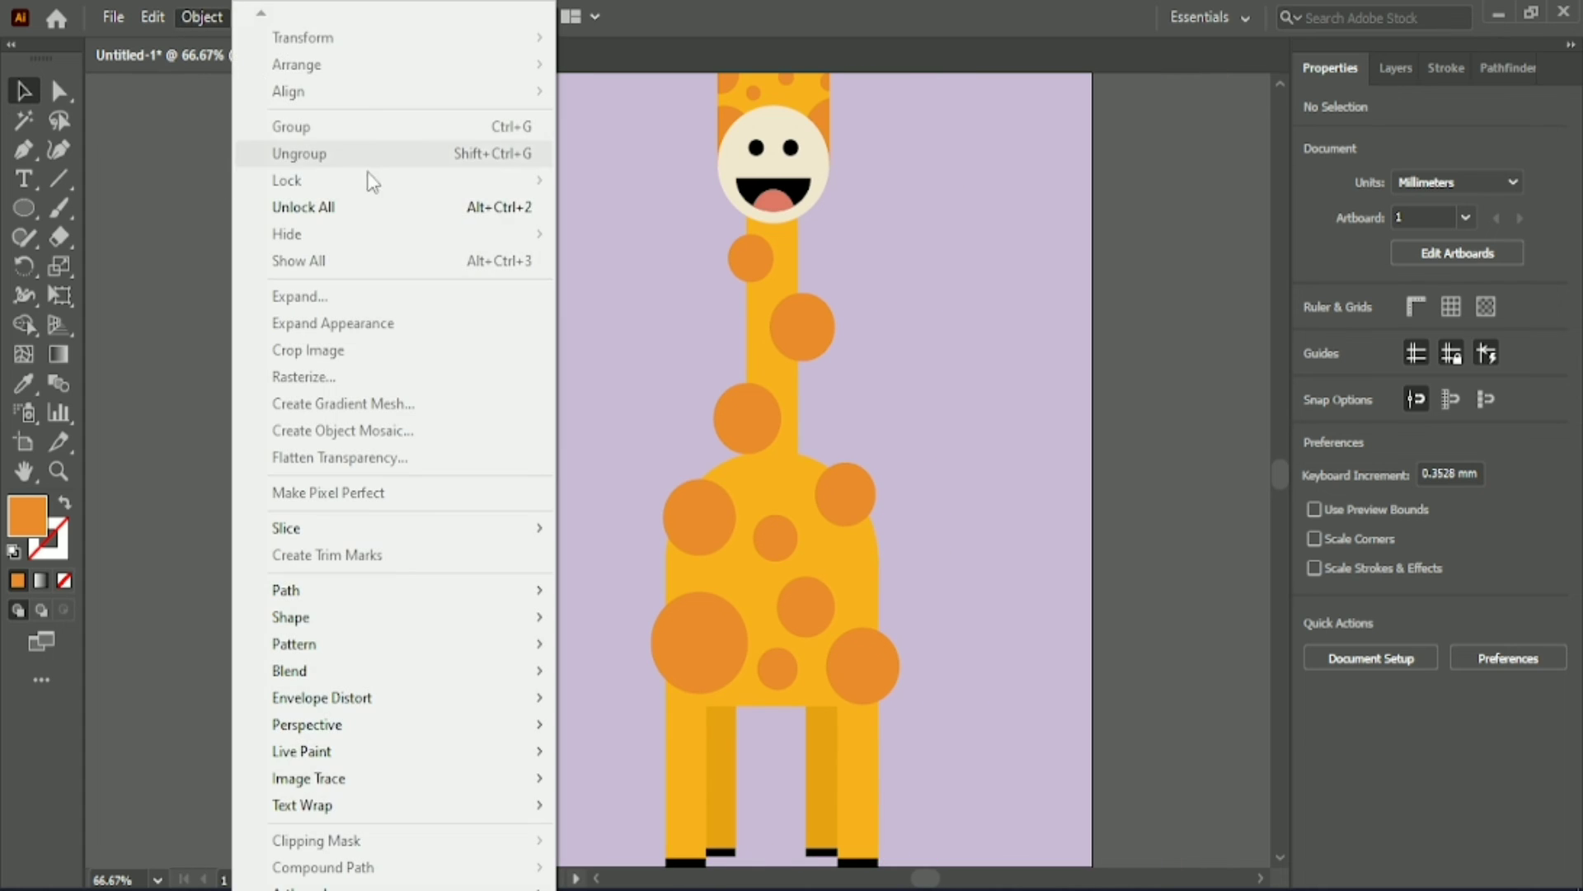
left_click(314, 213)
key("ctrl+shift+a")
left_click(796, 478)
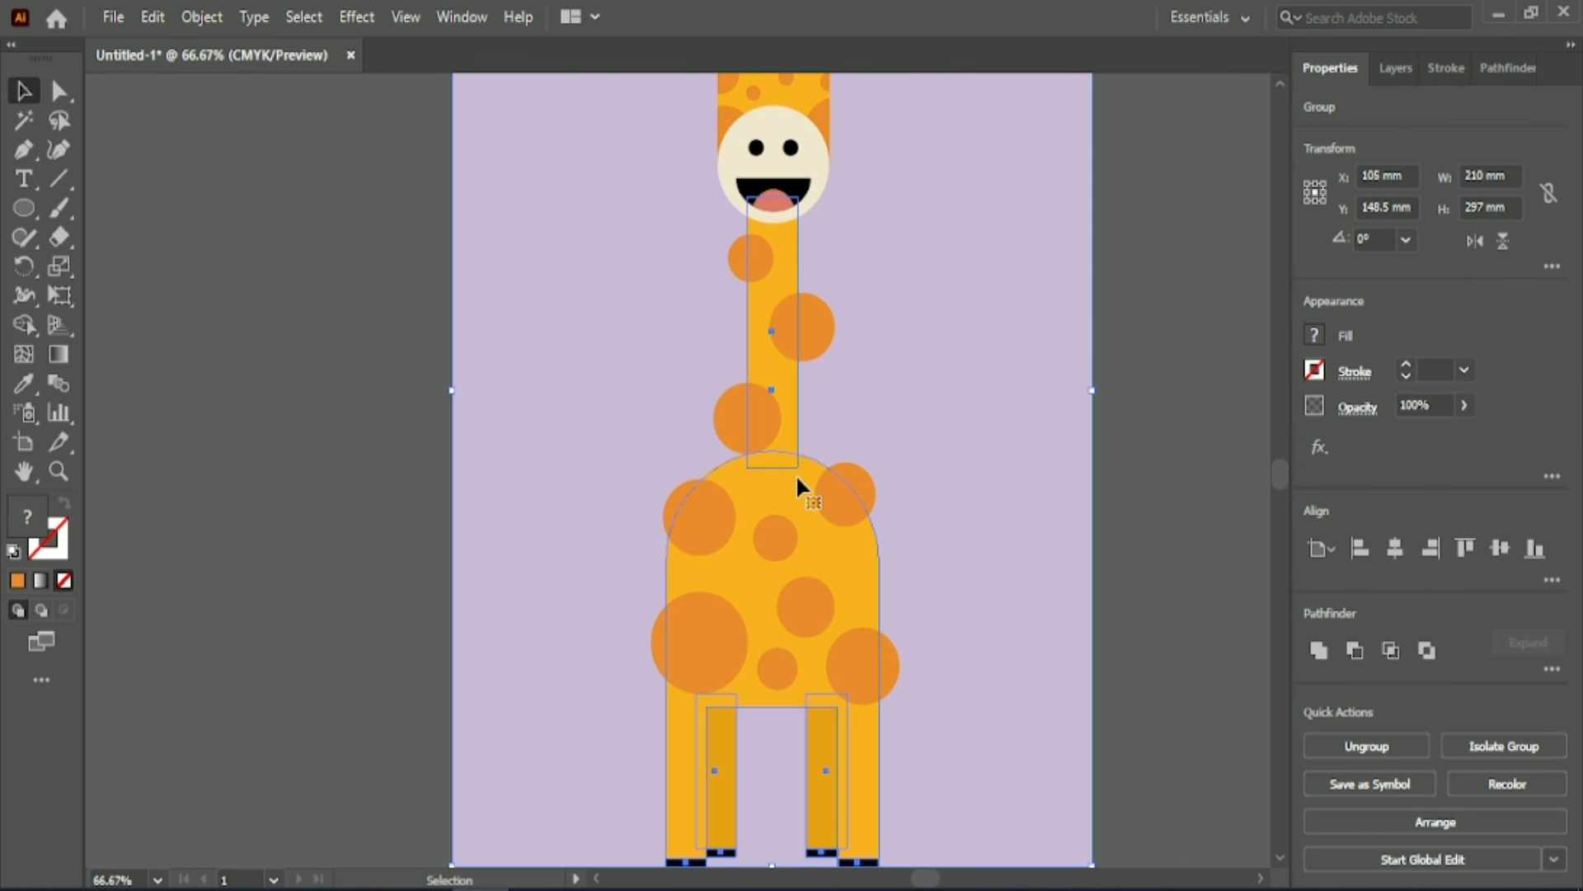
left_click(1409, 745)
left_click(1177, 311)
Step: Ungroup the neck, then select the neck, its spots, body spots and legs together
left_click(784, 260)
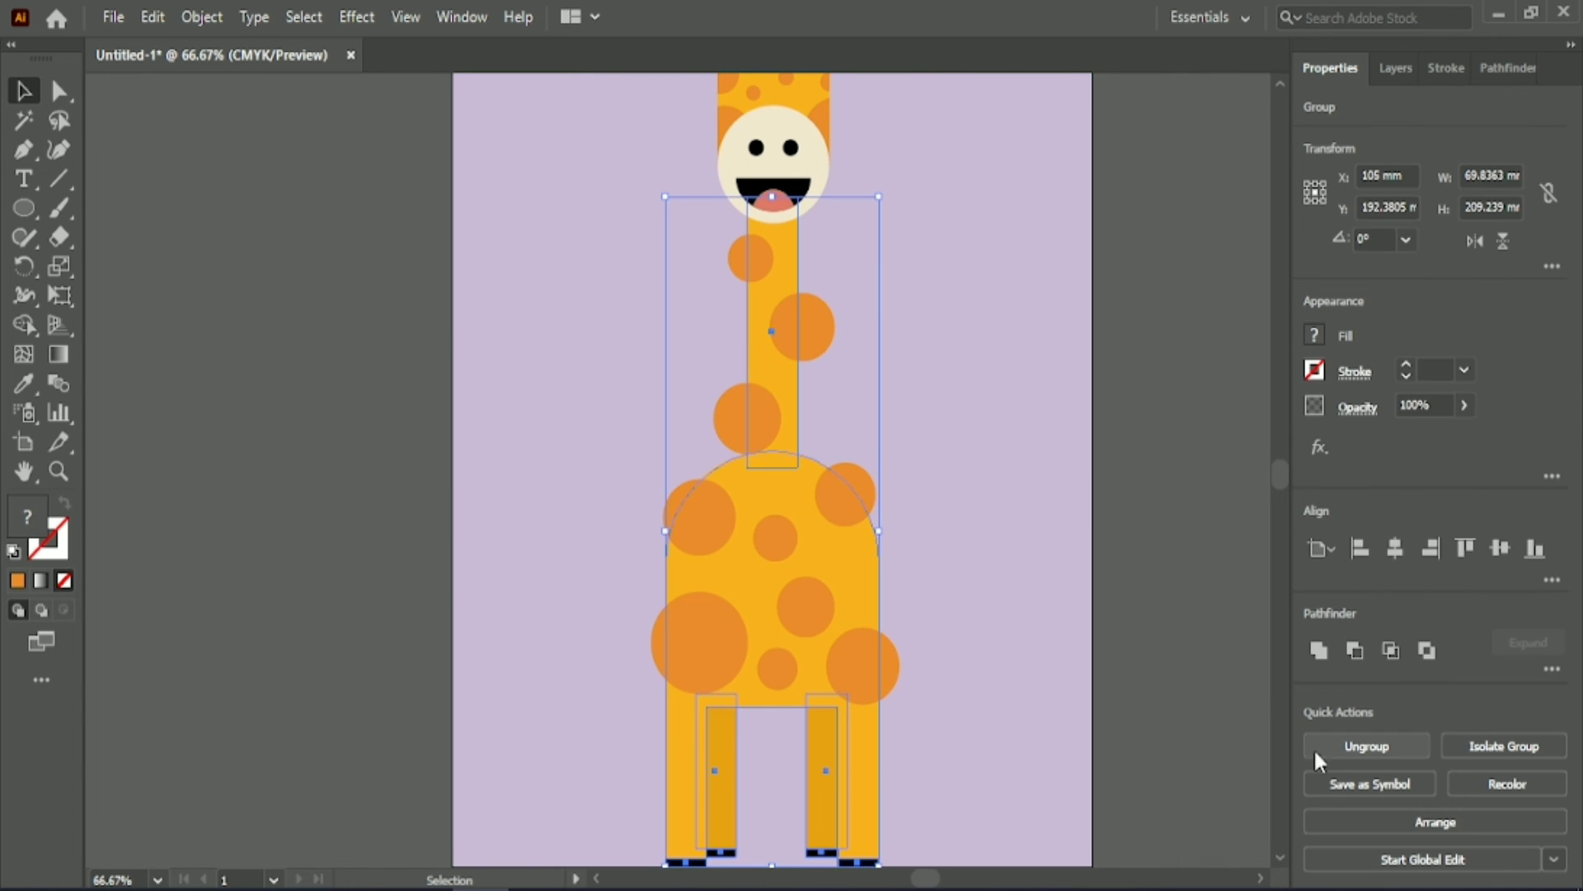
left_click(1317, 753)
key("ctrl+shift+a")
left_click(784, 251)
left_click(806, 326, "shift")
left_click(747, 262, "shift")
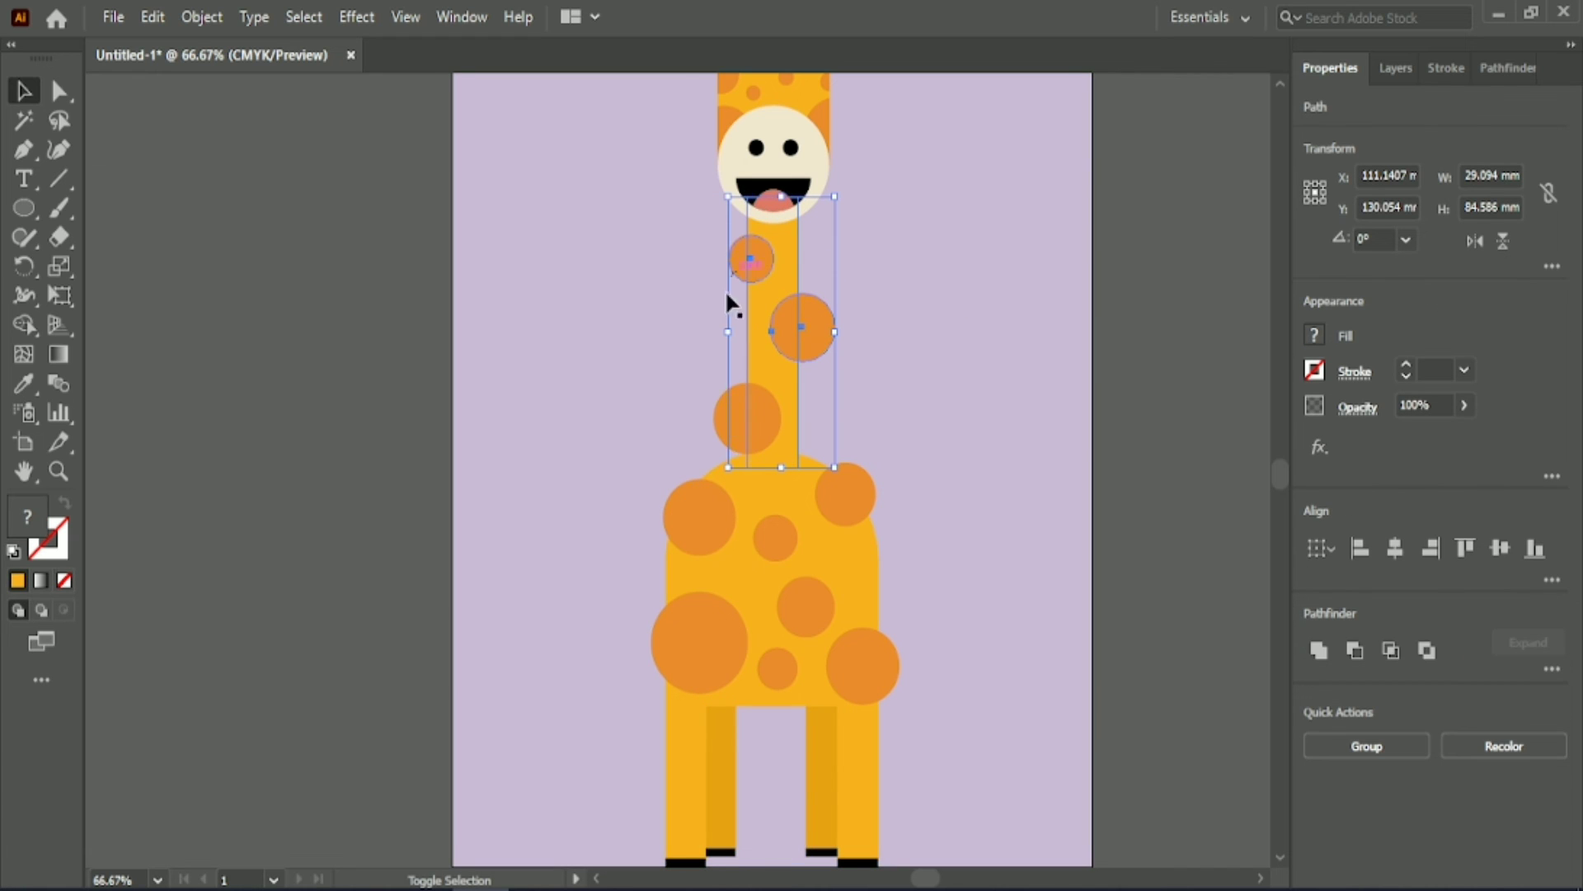
left_click(692, 620, "shift")
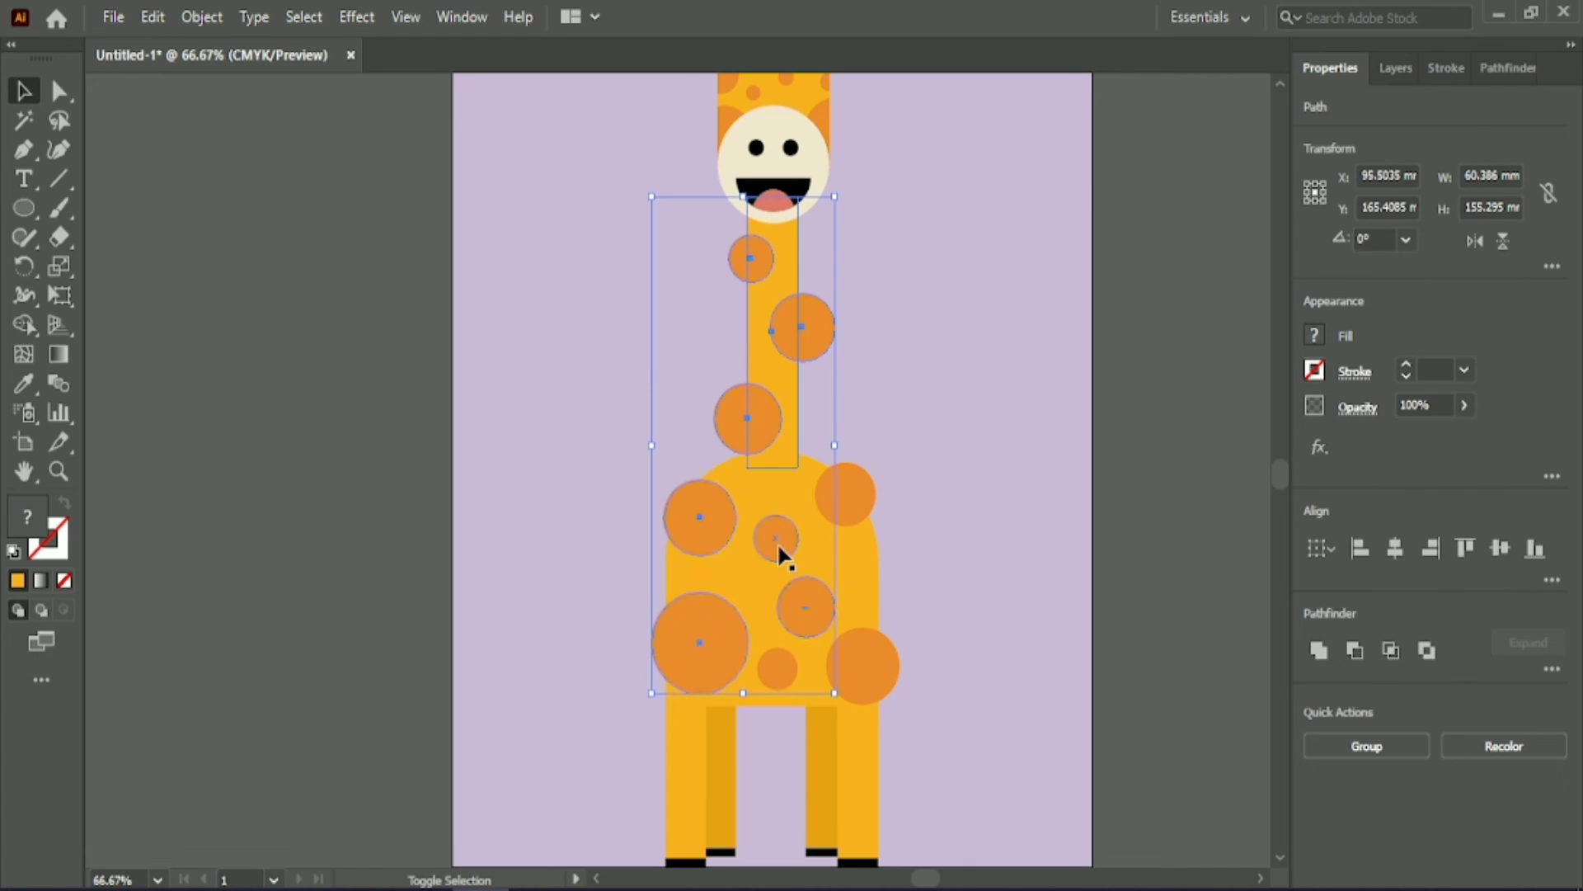
left_click(834, 673, "shift")
left_click(717, 767, "shift")
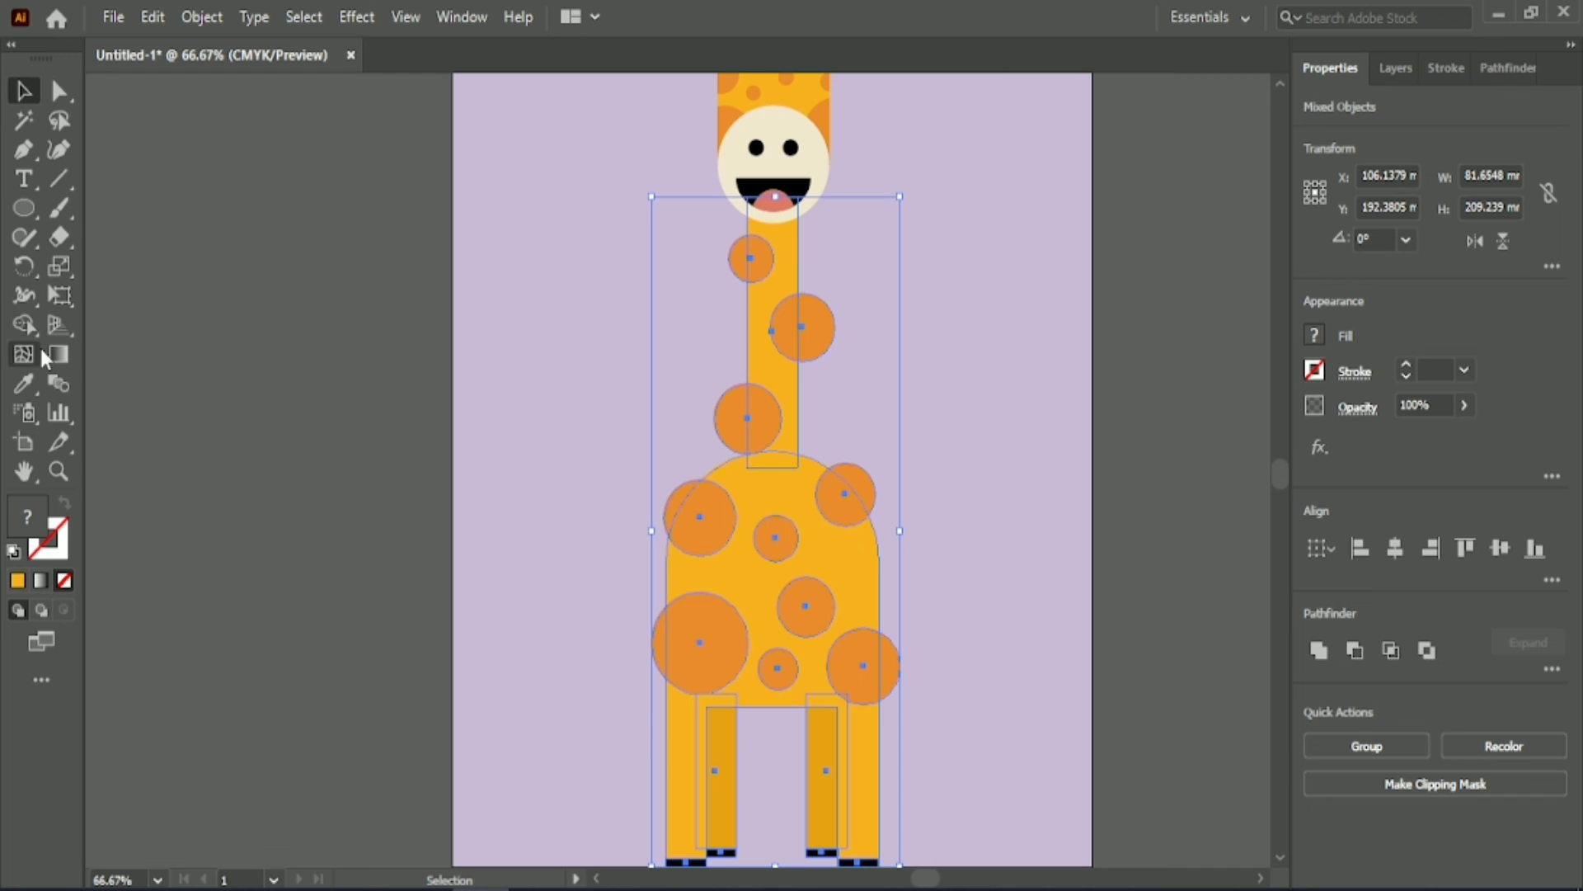
left_click(23, 324)
scroll(987, 632, "up", 1)
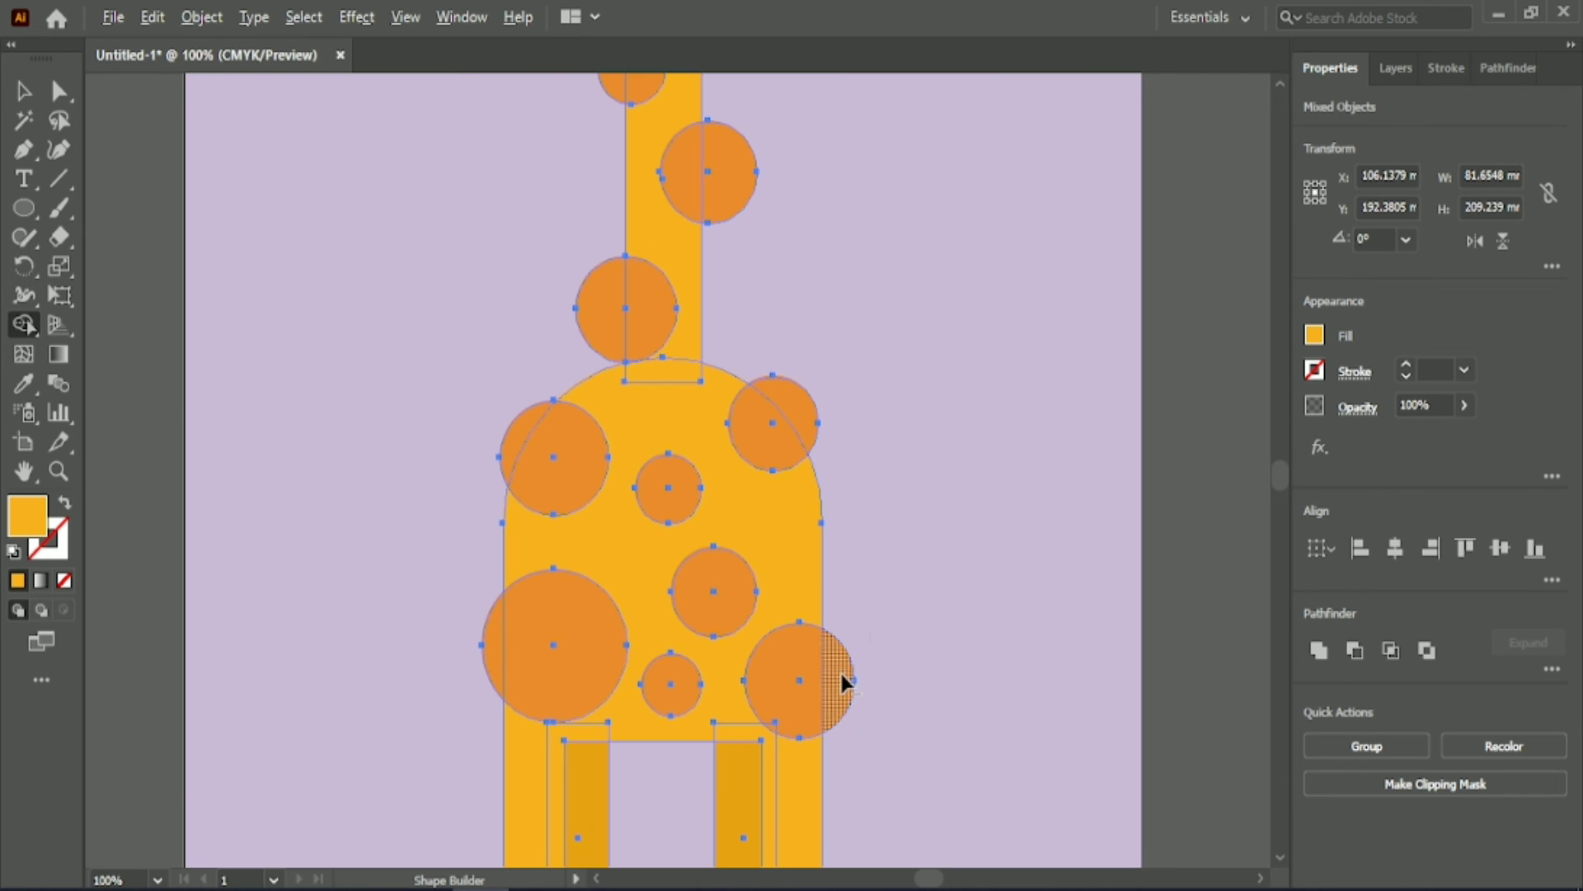
Step: Delete the lower-left body spot's overhang and trim two neck spots to the neck outline
left_click(490, 645, "alt")
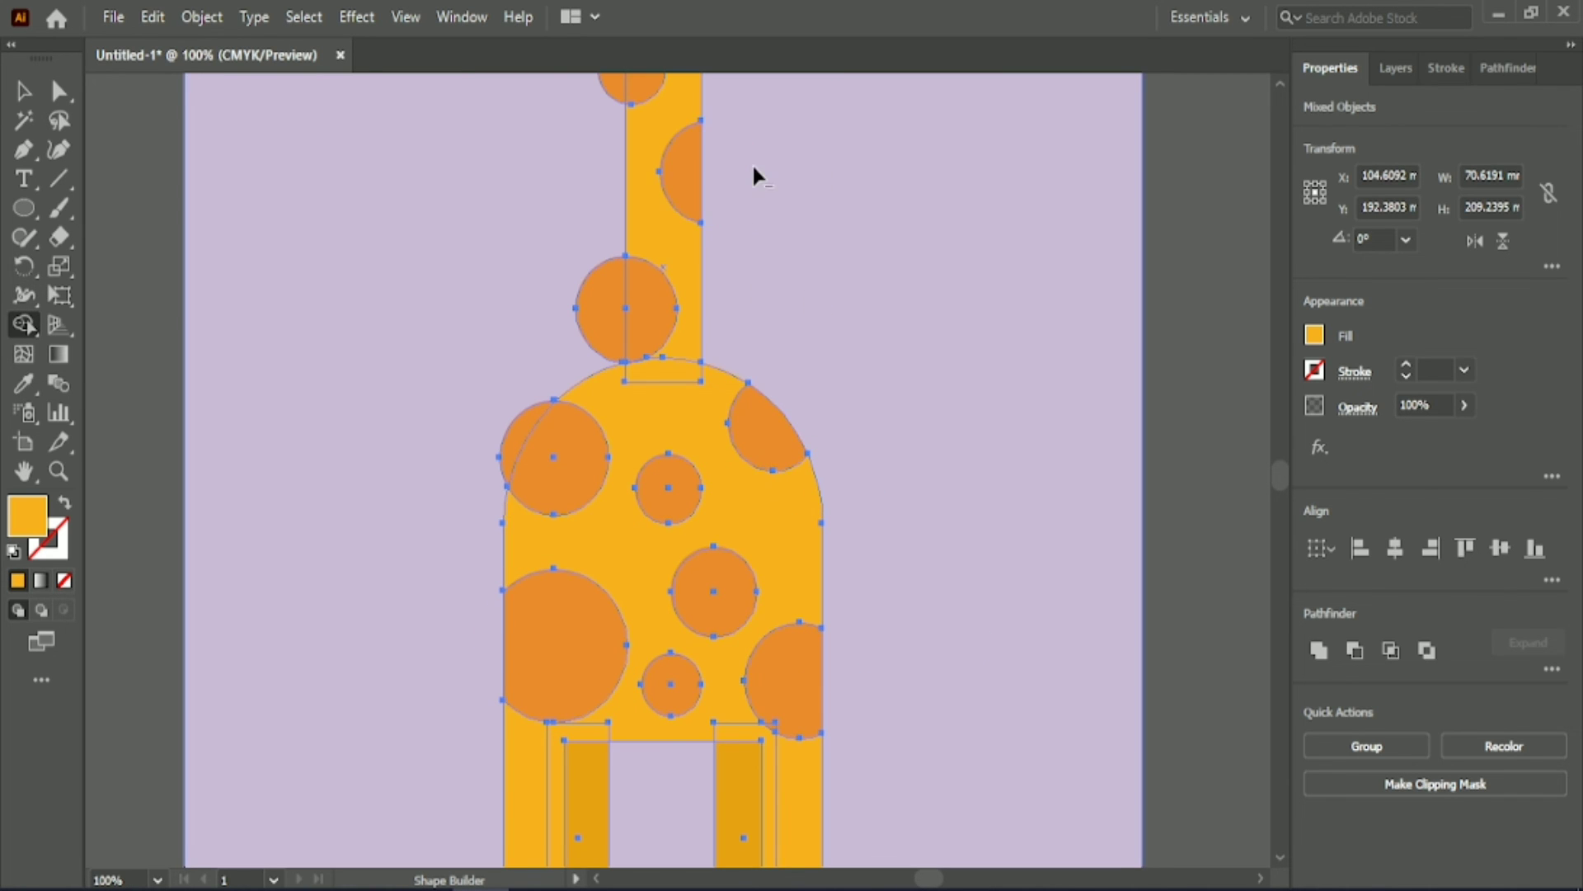
scroll(752, 178, "up", 3)
scroll(662, 338, "down", 1)
left_click(426, 483, "alt")
scroll(453, 200, "up", 3)
left_click(454, 200, "alt")
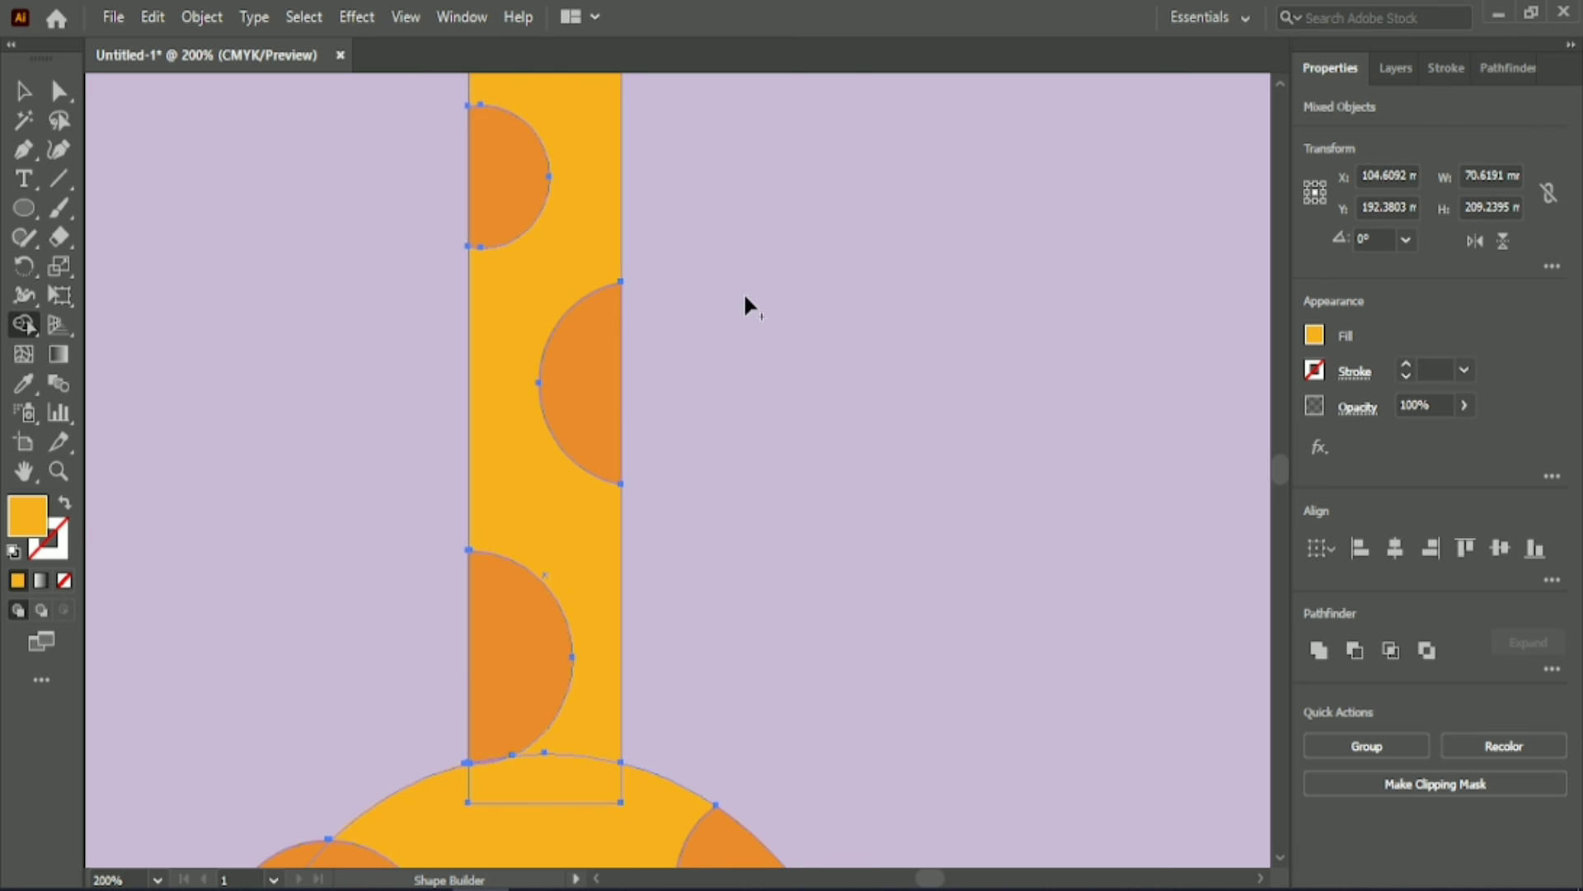
scroll(745, 297, "up", 2)
scroll(767, 311, "down", 6)
scroll(771, 311, "down", 2)
Step: Remove the upper-left body spot's overhang, then return to the Selection tool and deselect
left_click(238, 532, "alt")
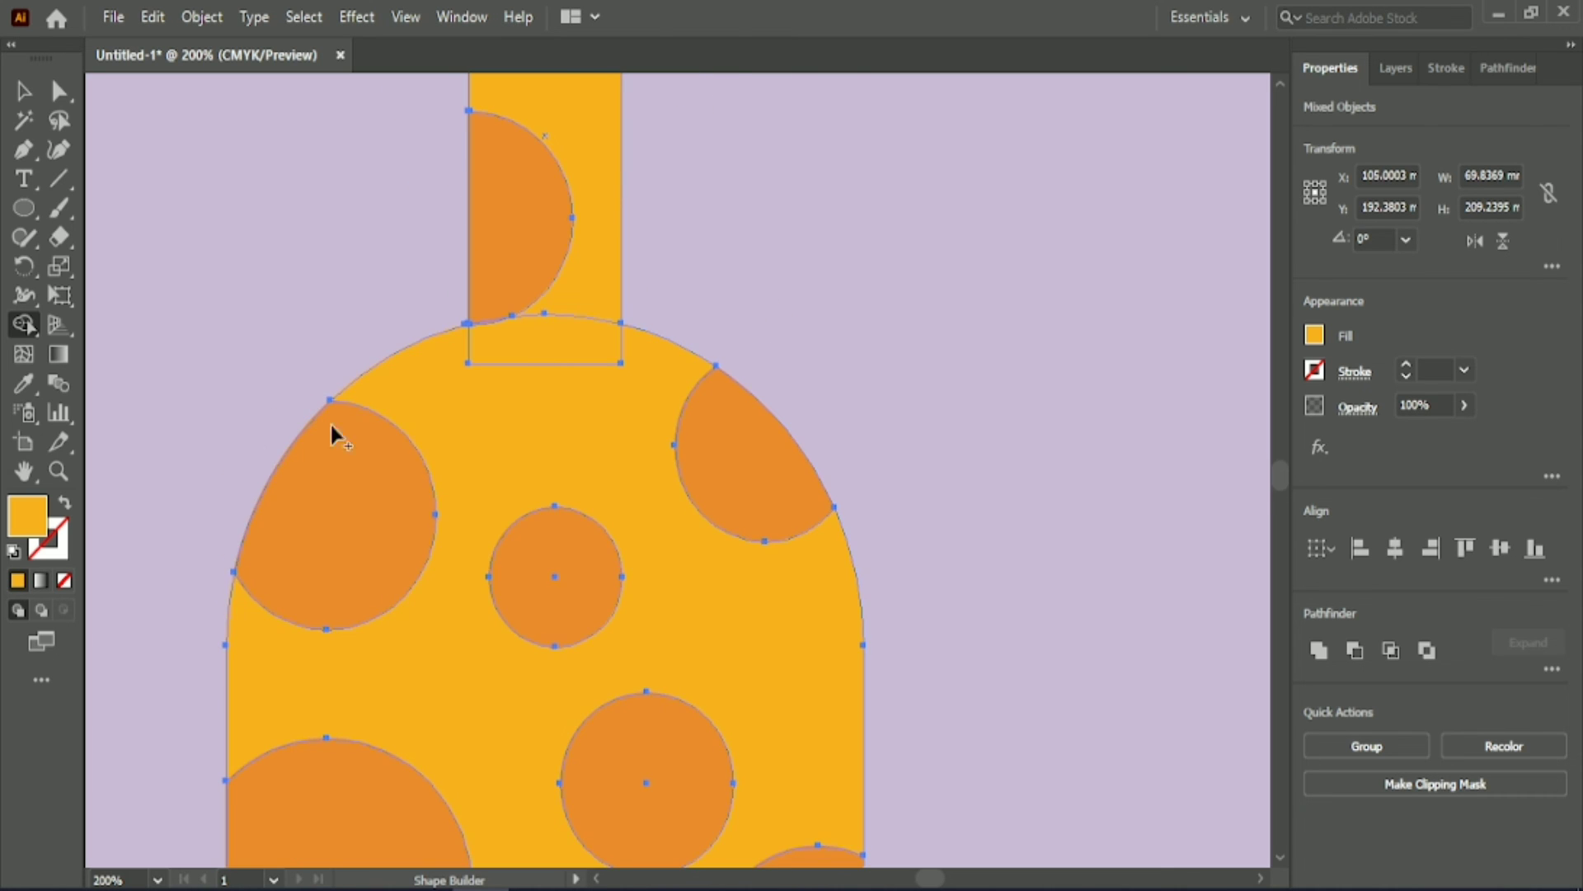
scroll(829, 320, "down", 3)
scroll(1044, 407, "down", 2)
scroll(1041, 399, "down", 1)
scroll(1041, 399, "down", 1)
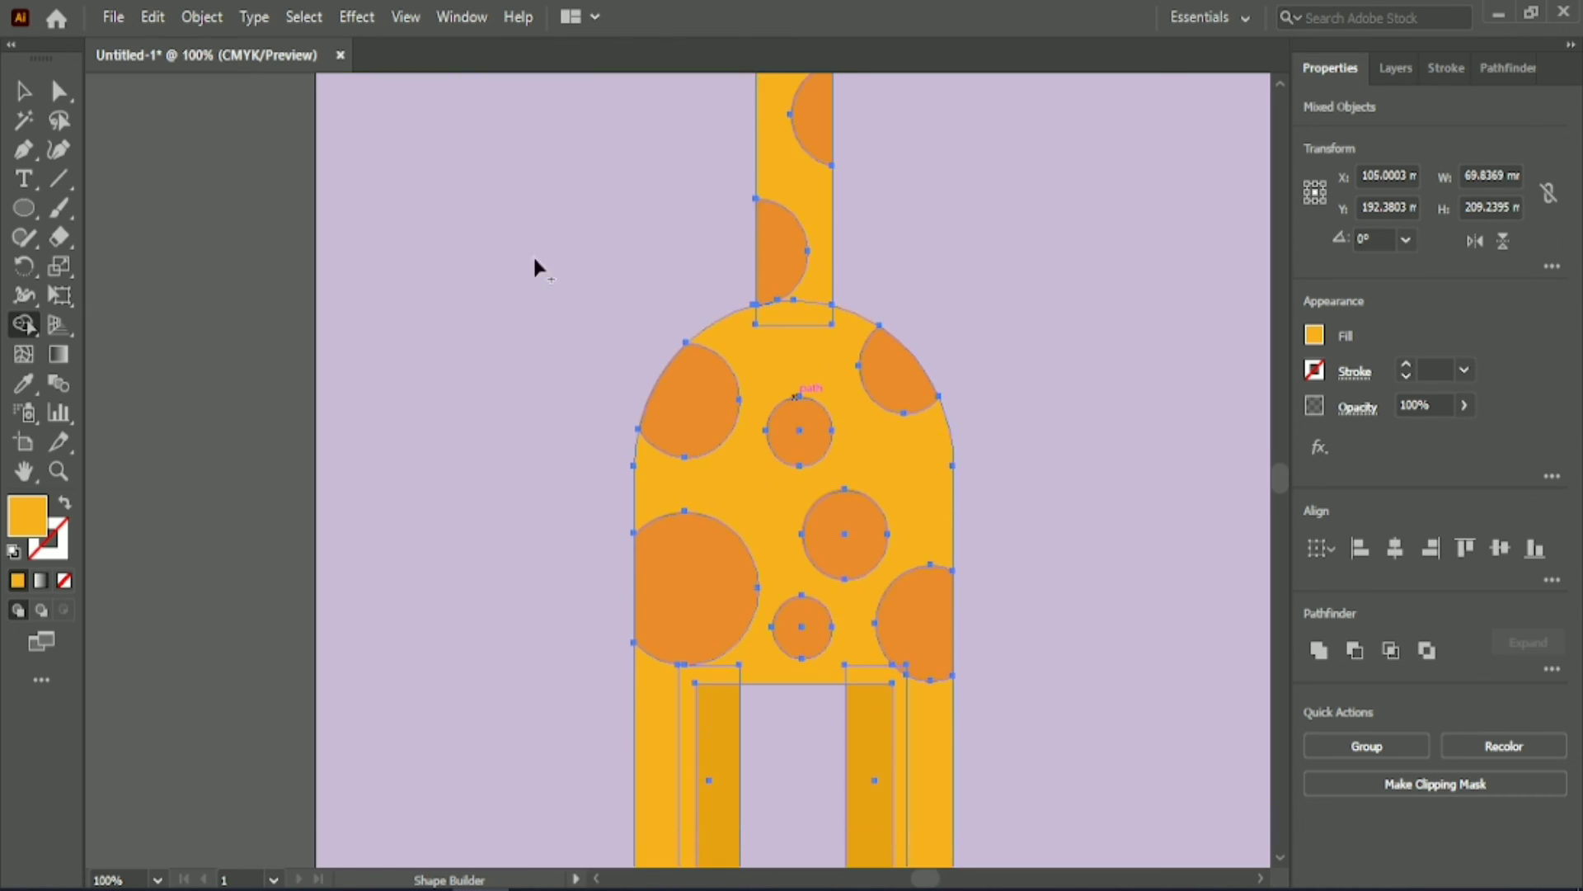
key("v")
left_click(1131, 559)
scroll(1131, 559, "down", 1)
scroll(932, 747, "right", 2)
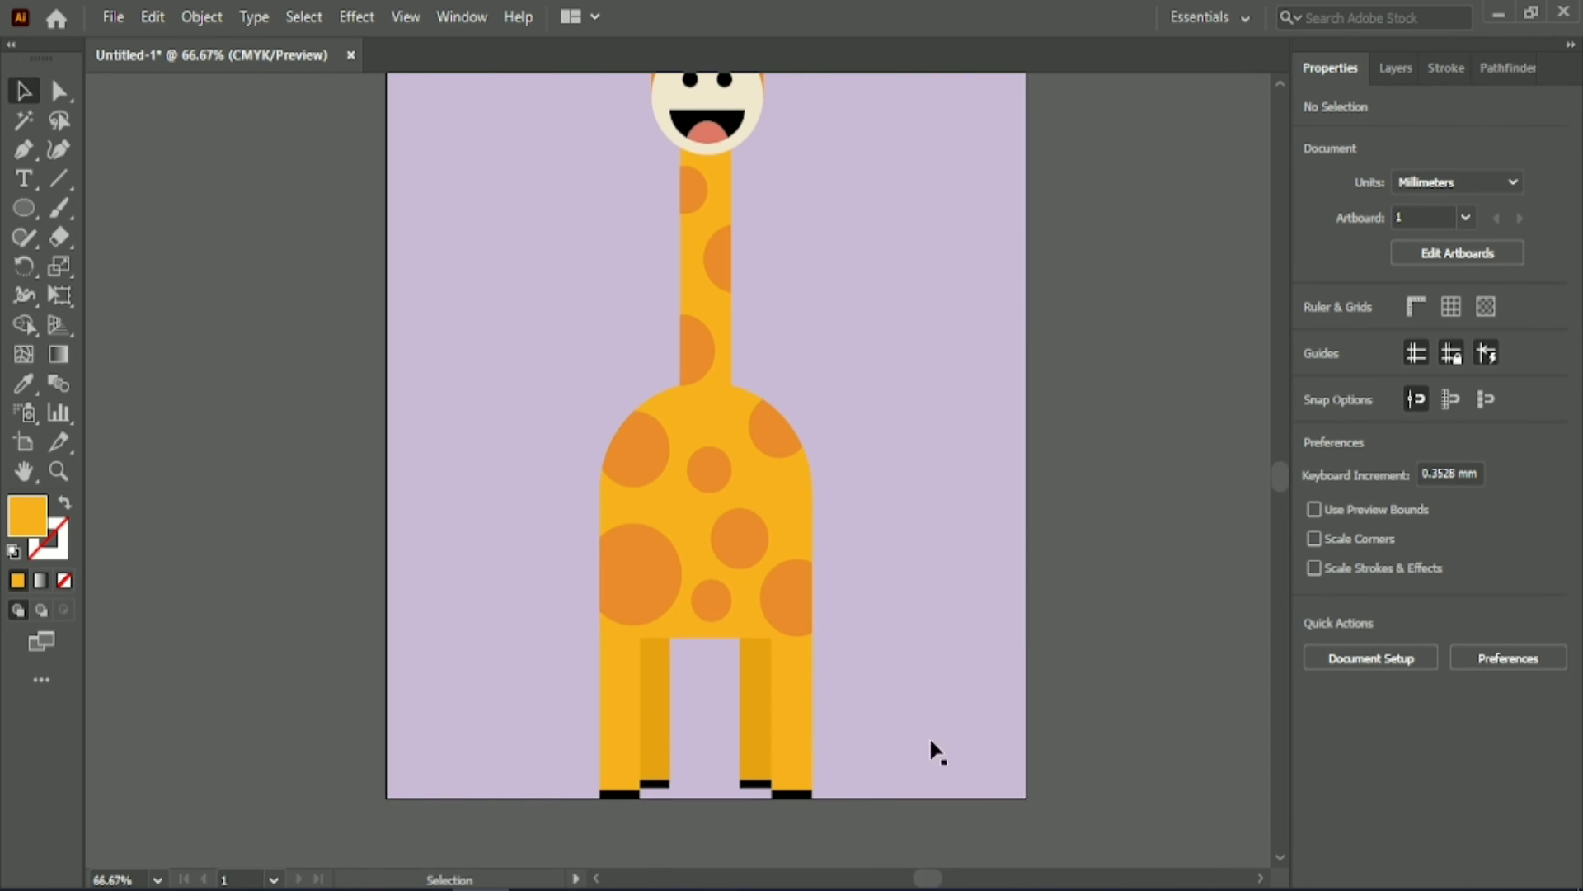
scroll(1000, 505, "down", 1)
scroll(1010, 522, "down", 1)
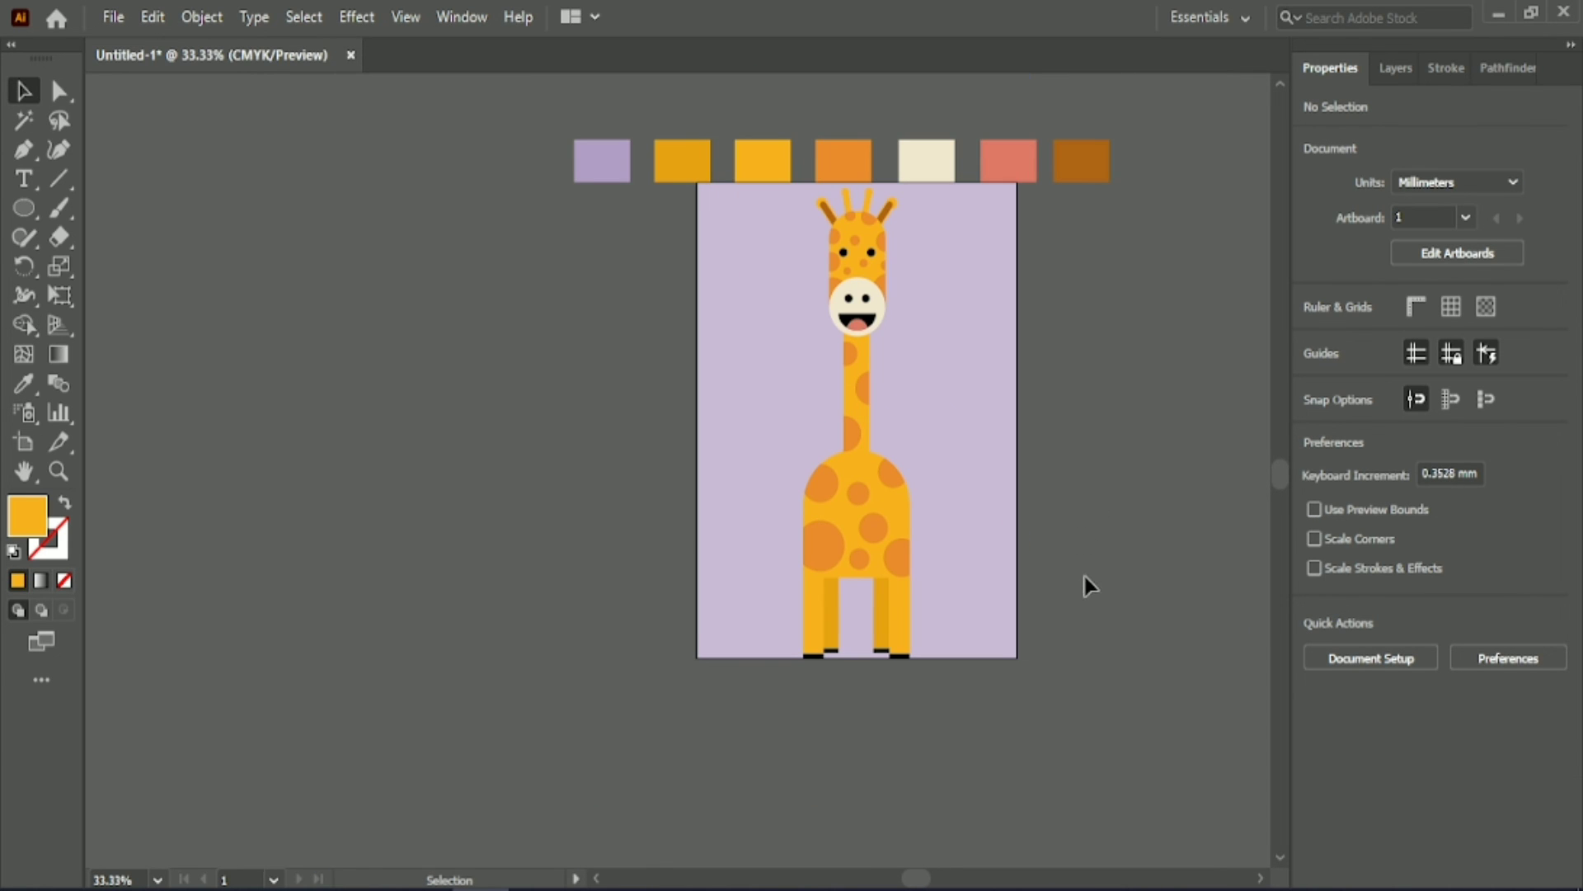
Step: Select all the giraffe's parts without the background and group them
scroll(928, 879, "right", 2)
left_click(705, 398)
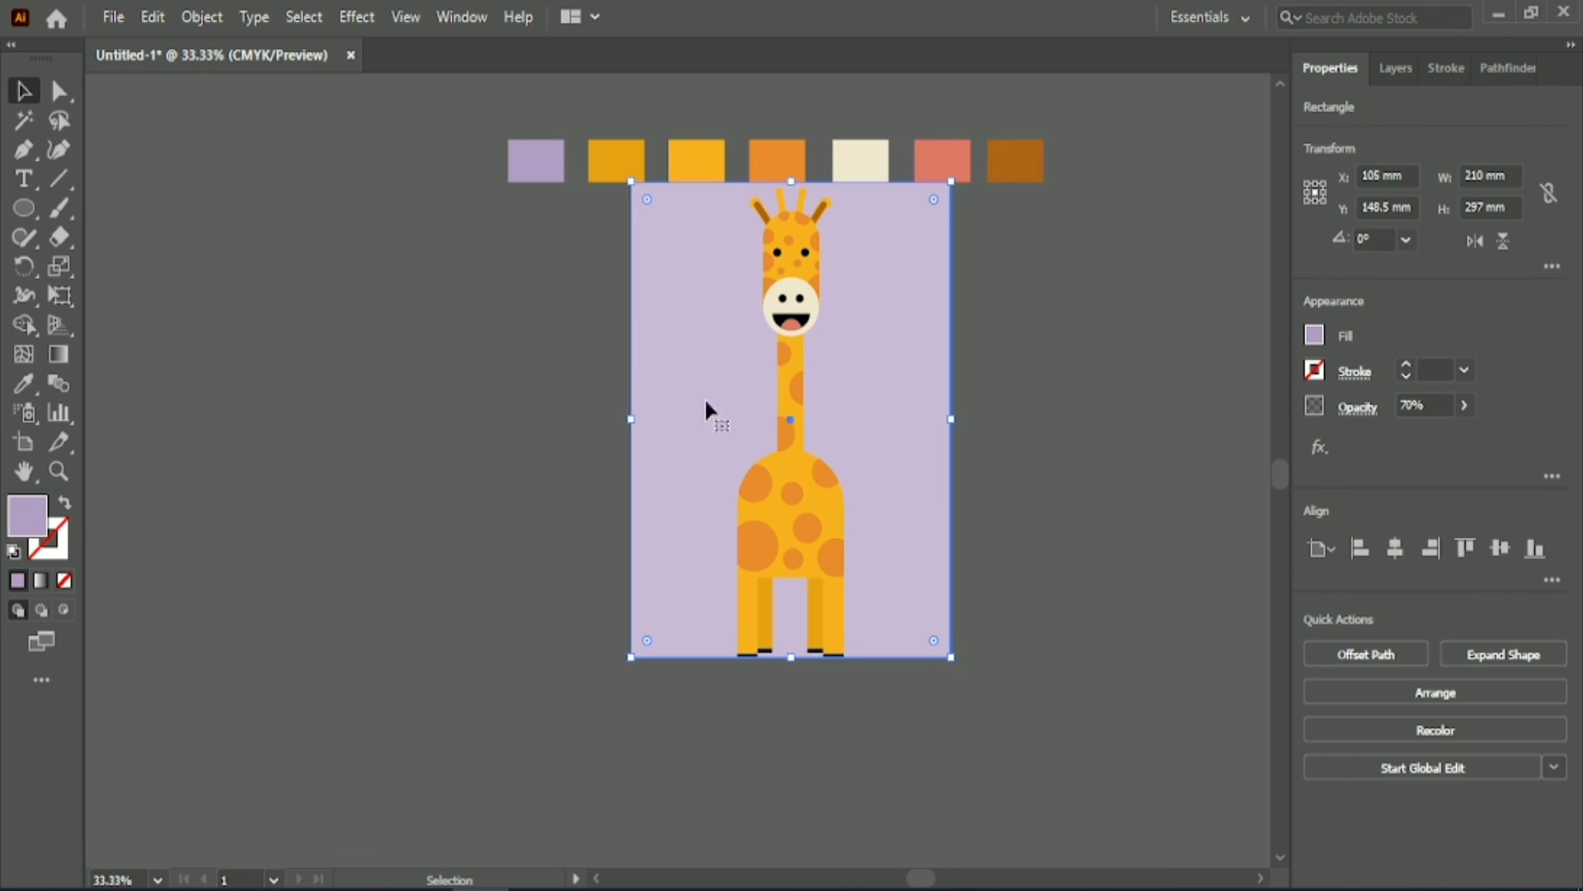
left_click(598, 221)
left_click_drag(863, 589, 866, 582)
left_click(912, 457, "shift")
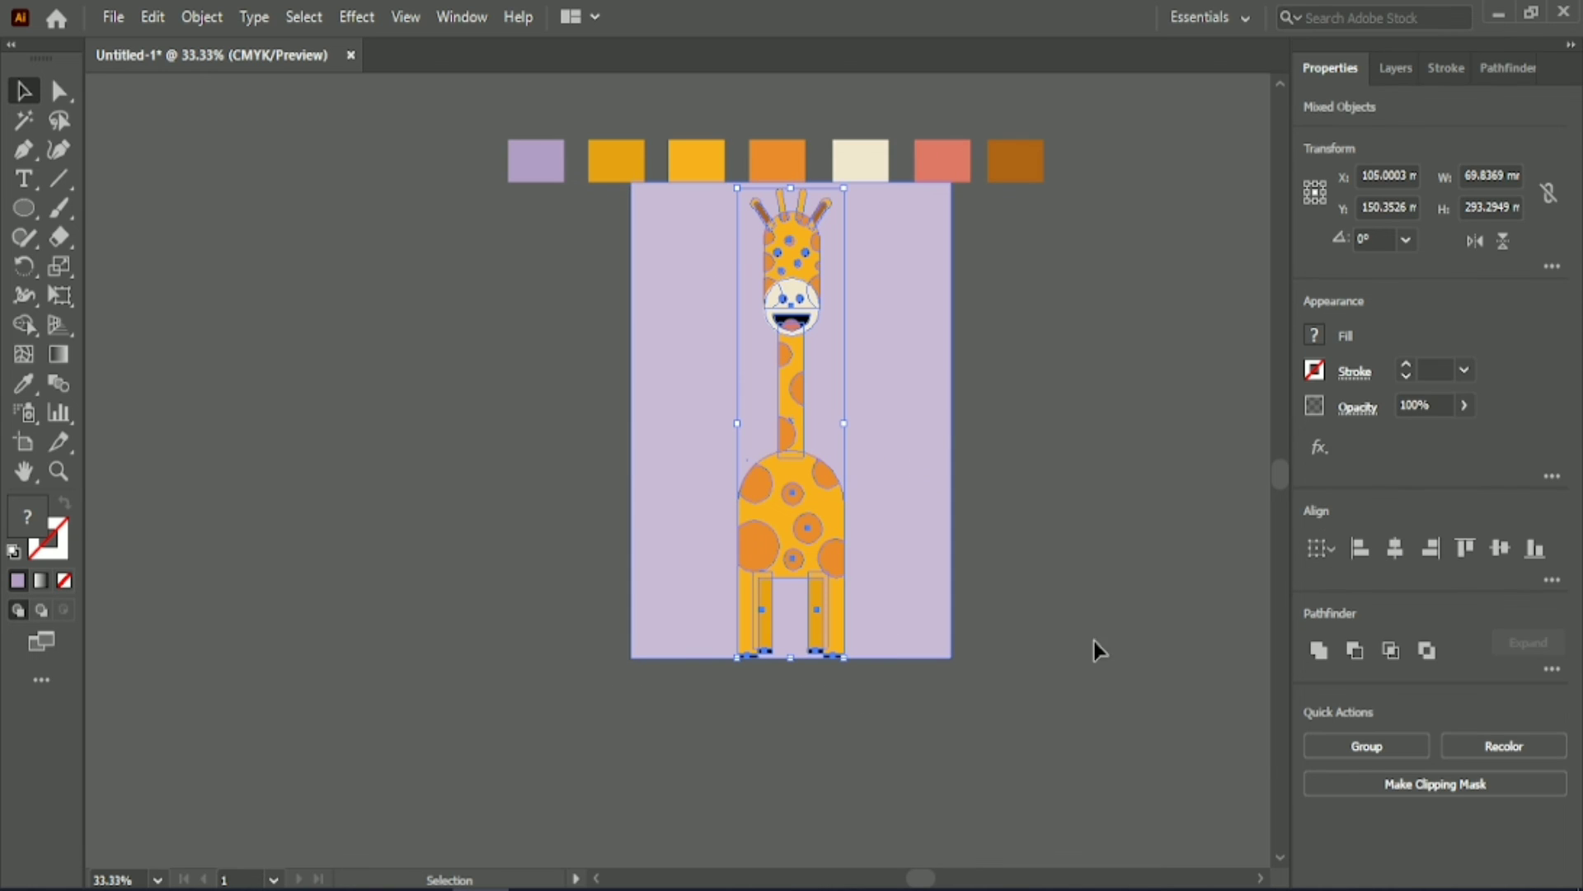
key("ctrl+alt+bracketleft")
left_click(1016, 548)
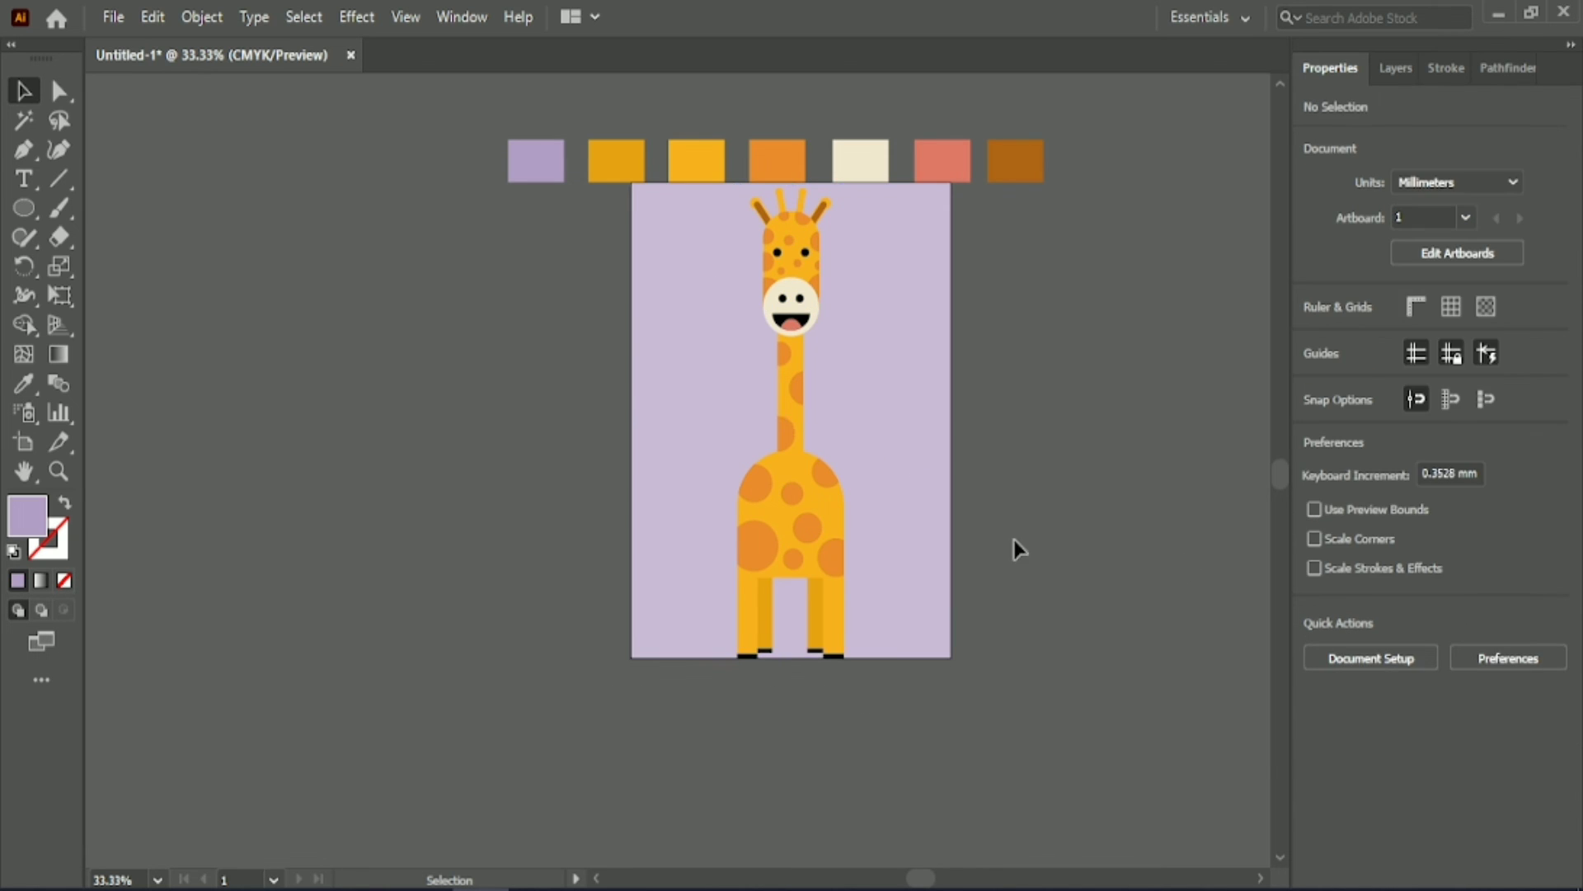
Step: Scale the giraffe group to 90%, centre it on the artboard and fit the artboard in view
left_click(792, 511)
left_click_drag(845, 423, 835, 422)
left_click(1395, 548)
left_click(1501, 548)
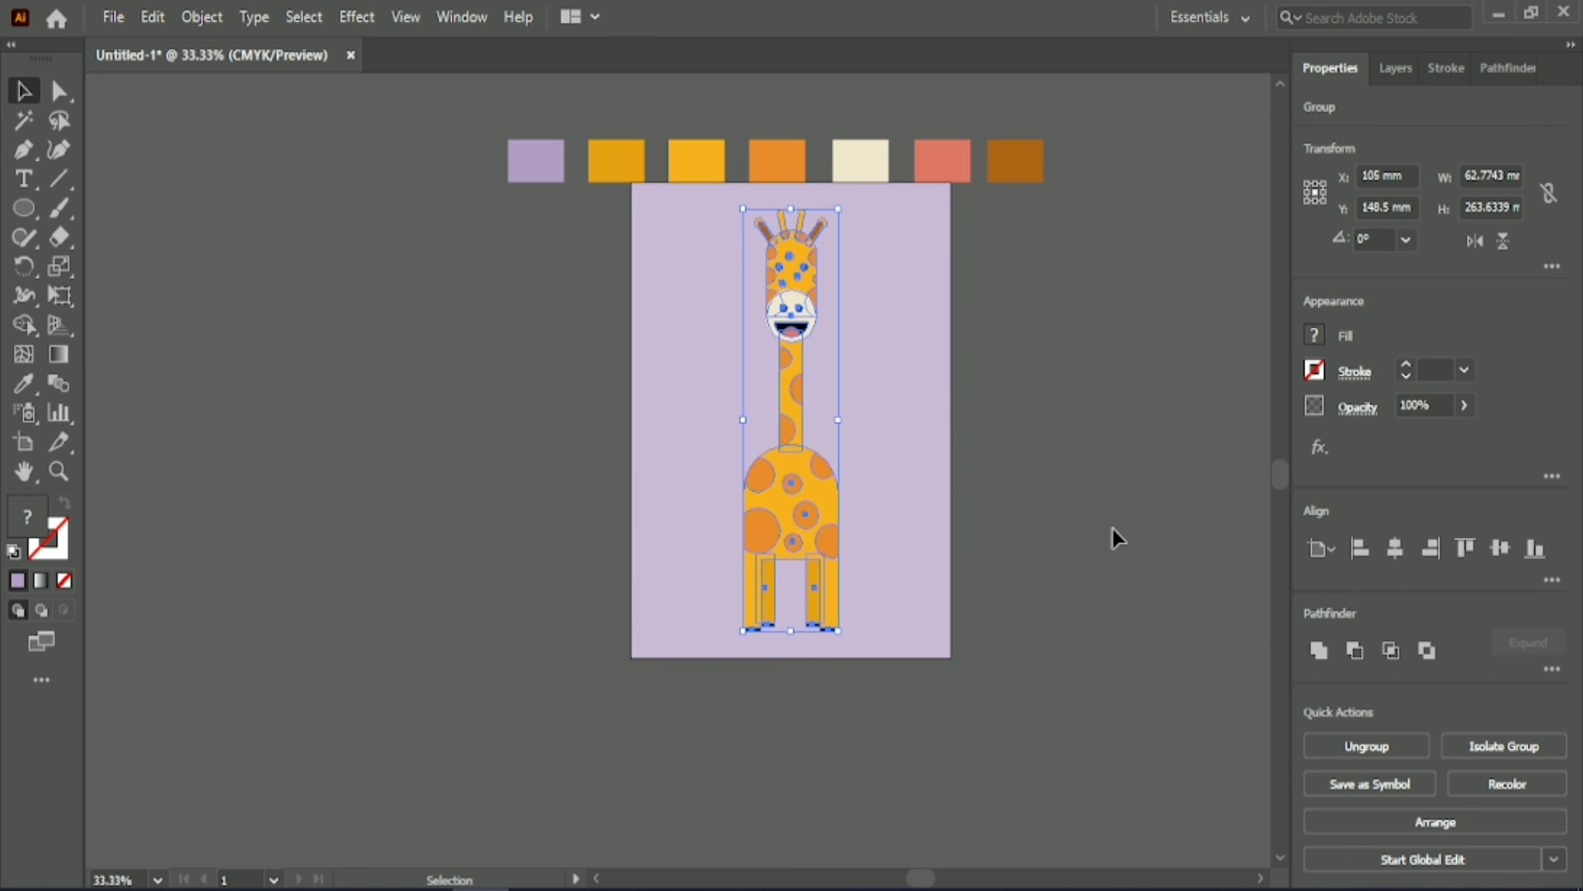
key("ctrl+0")
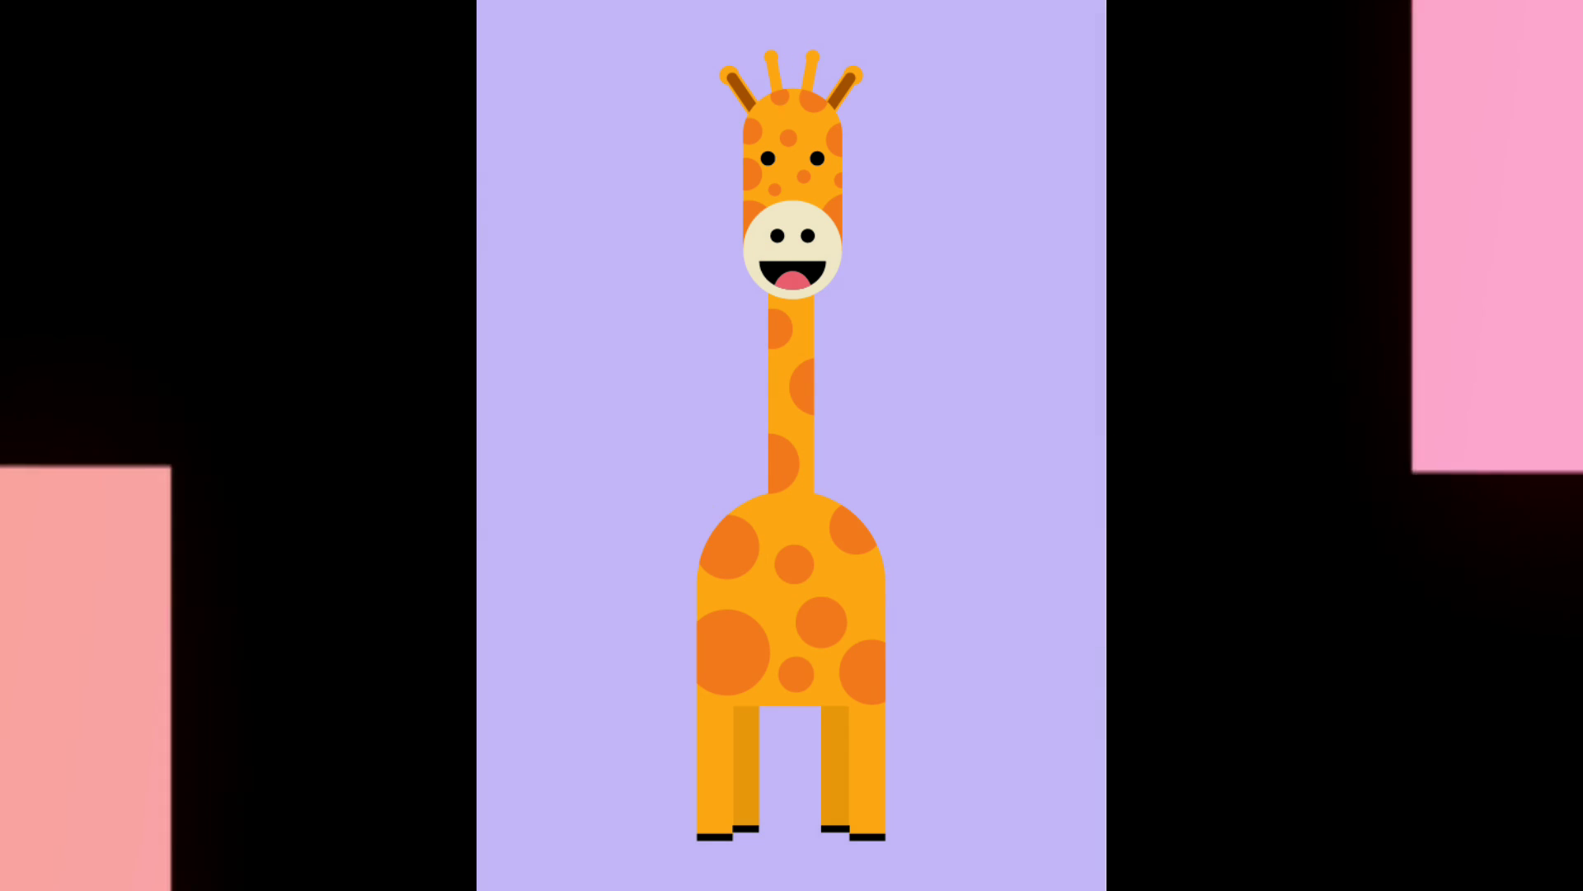